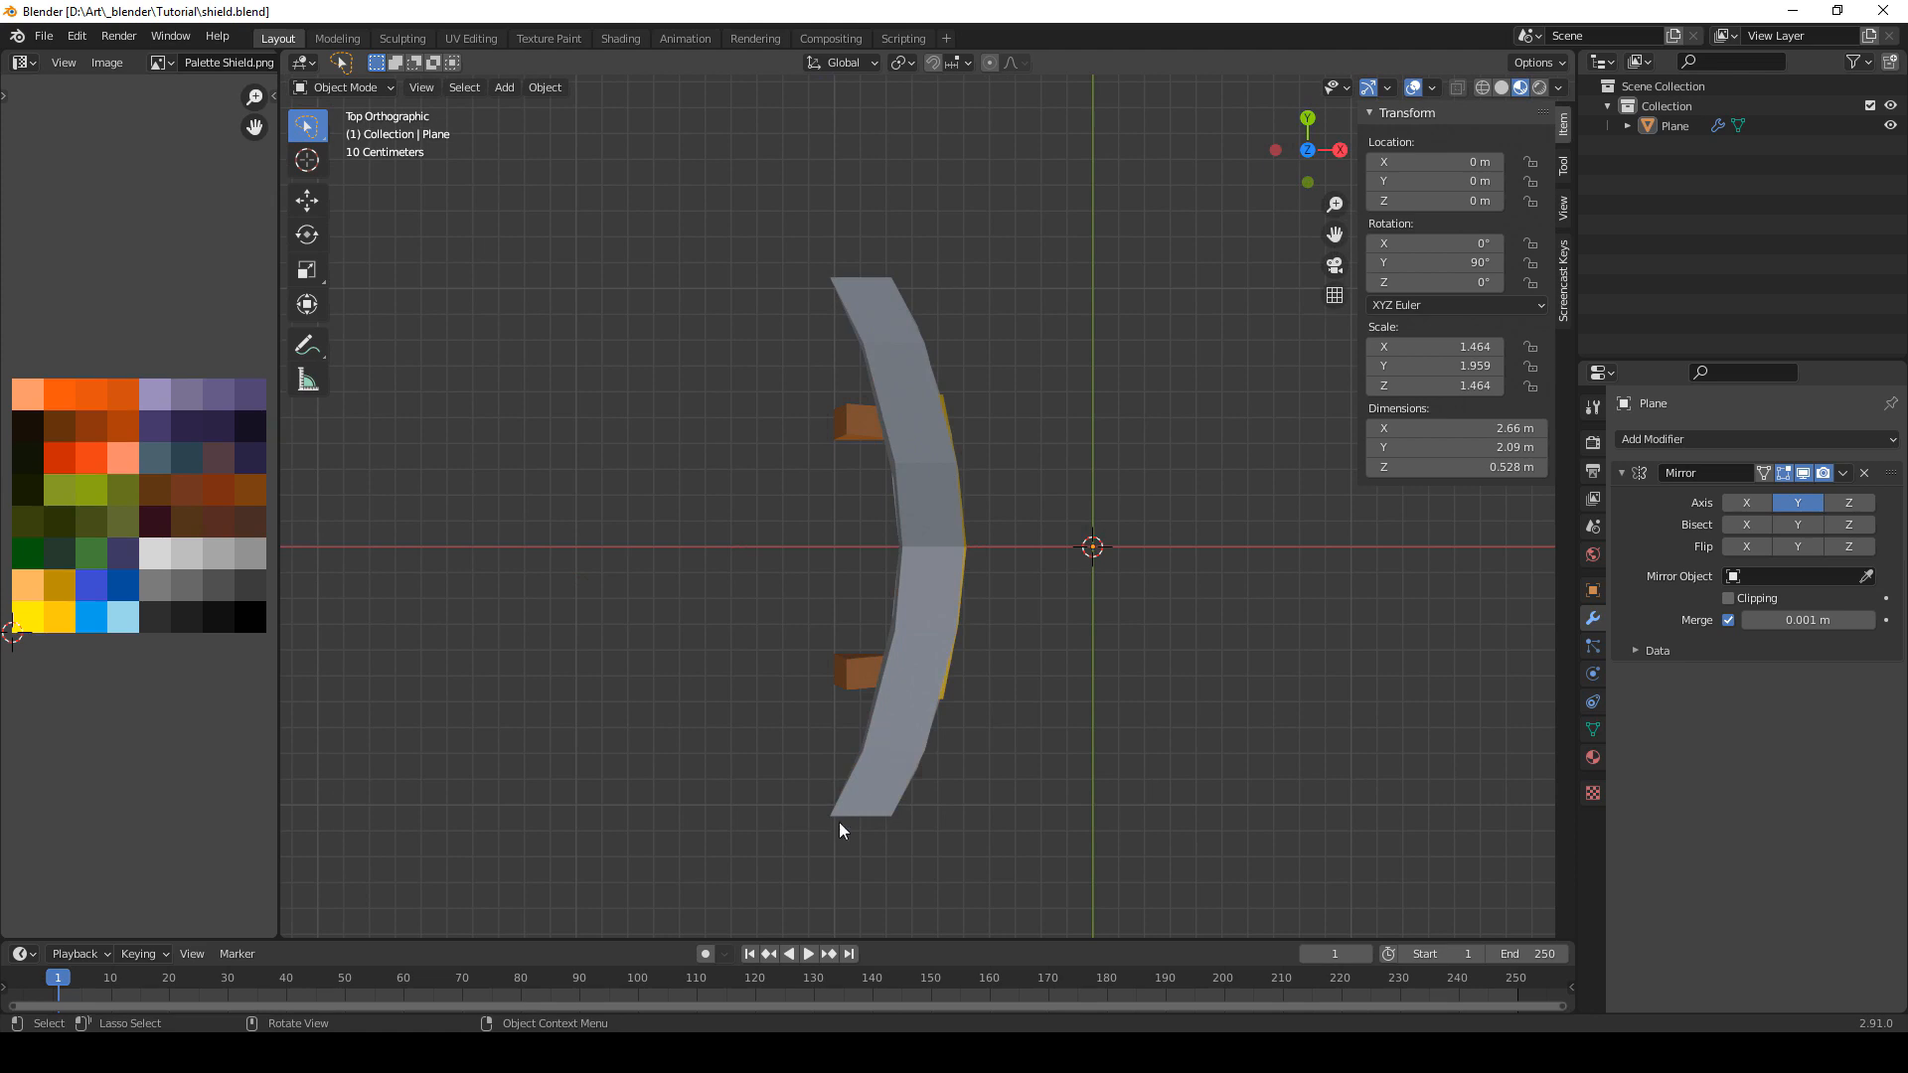
{"action": "middle_click_drag", "start_coordinate": [1099, 695], "coordinate": [969, 535]}
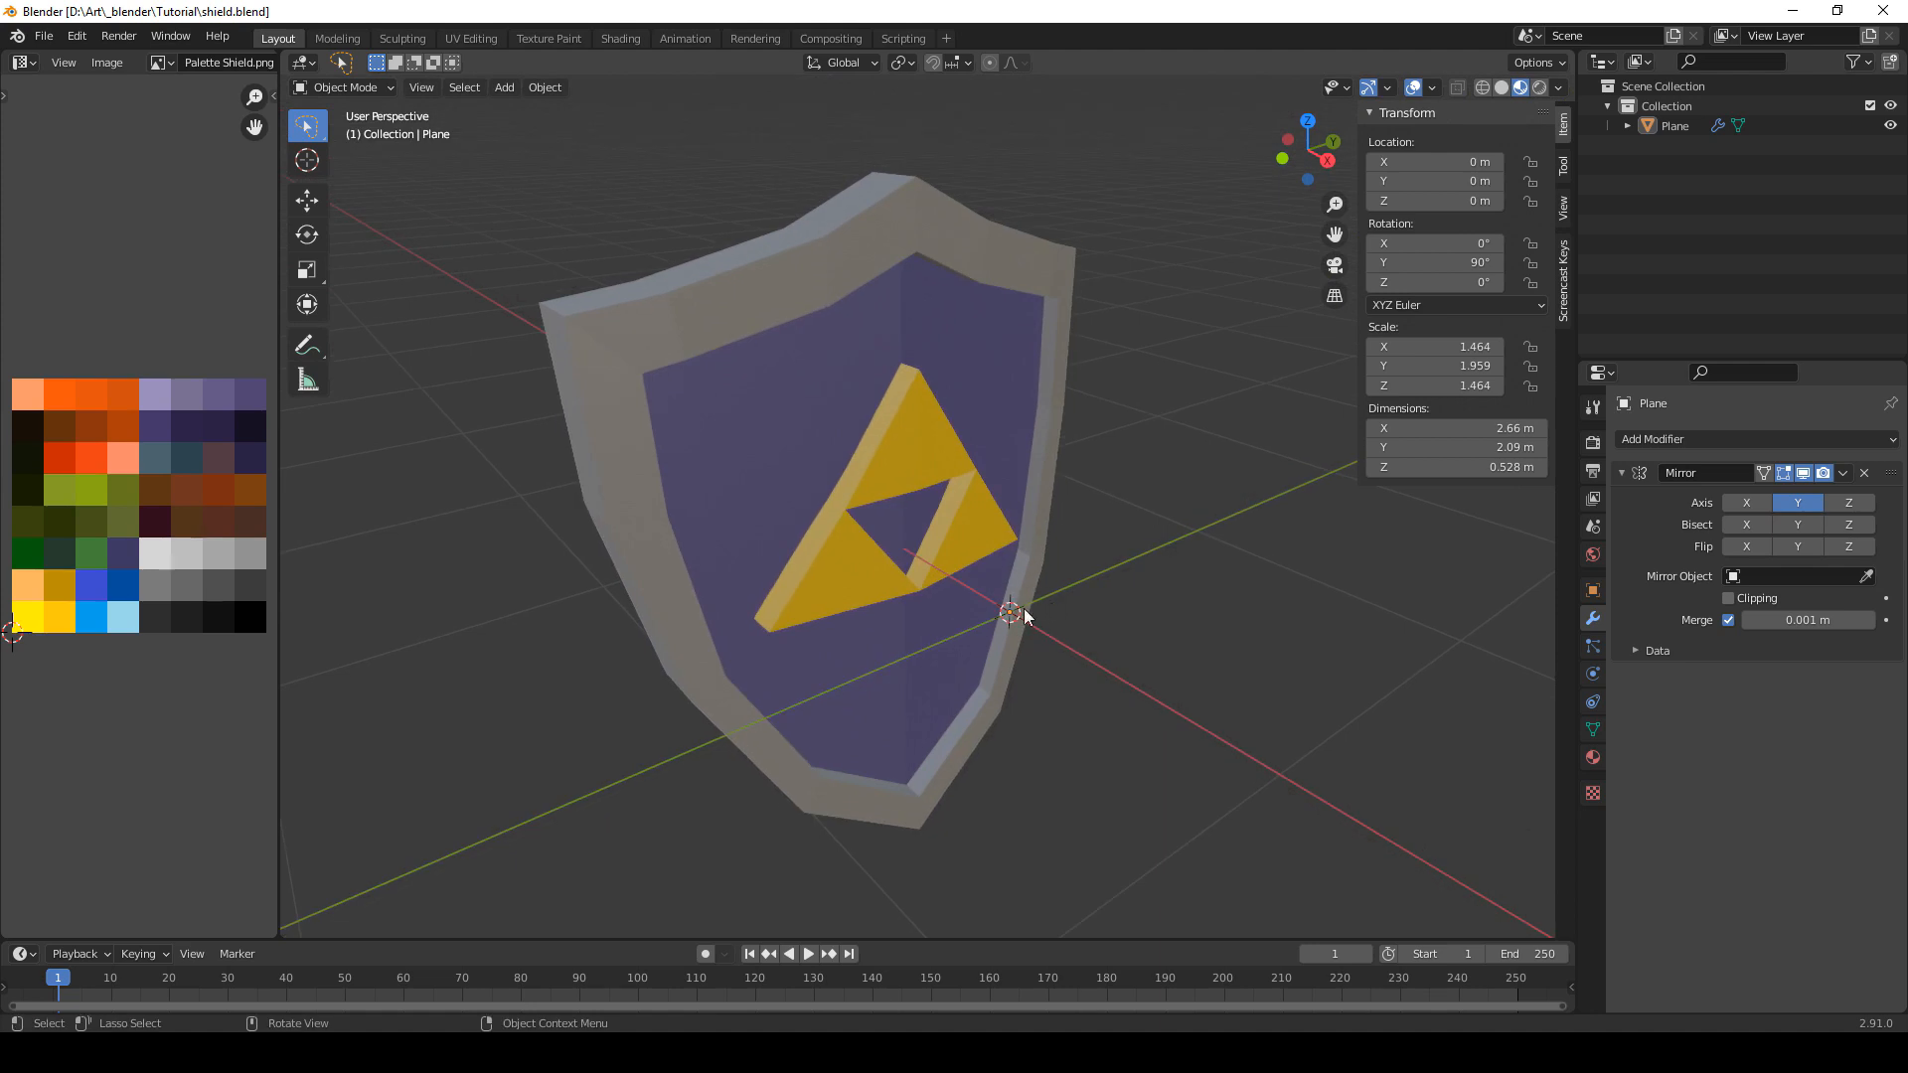
{"action": "middle_click_drag", "start_coordinate": [964, 641], "coordinate": [869, 546]}
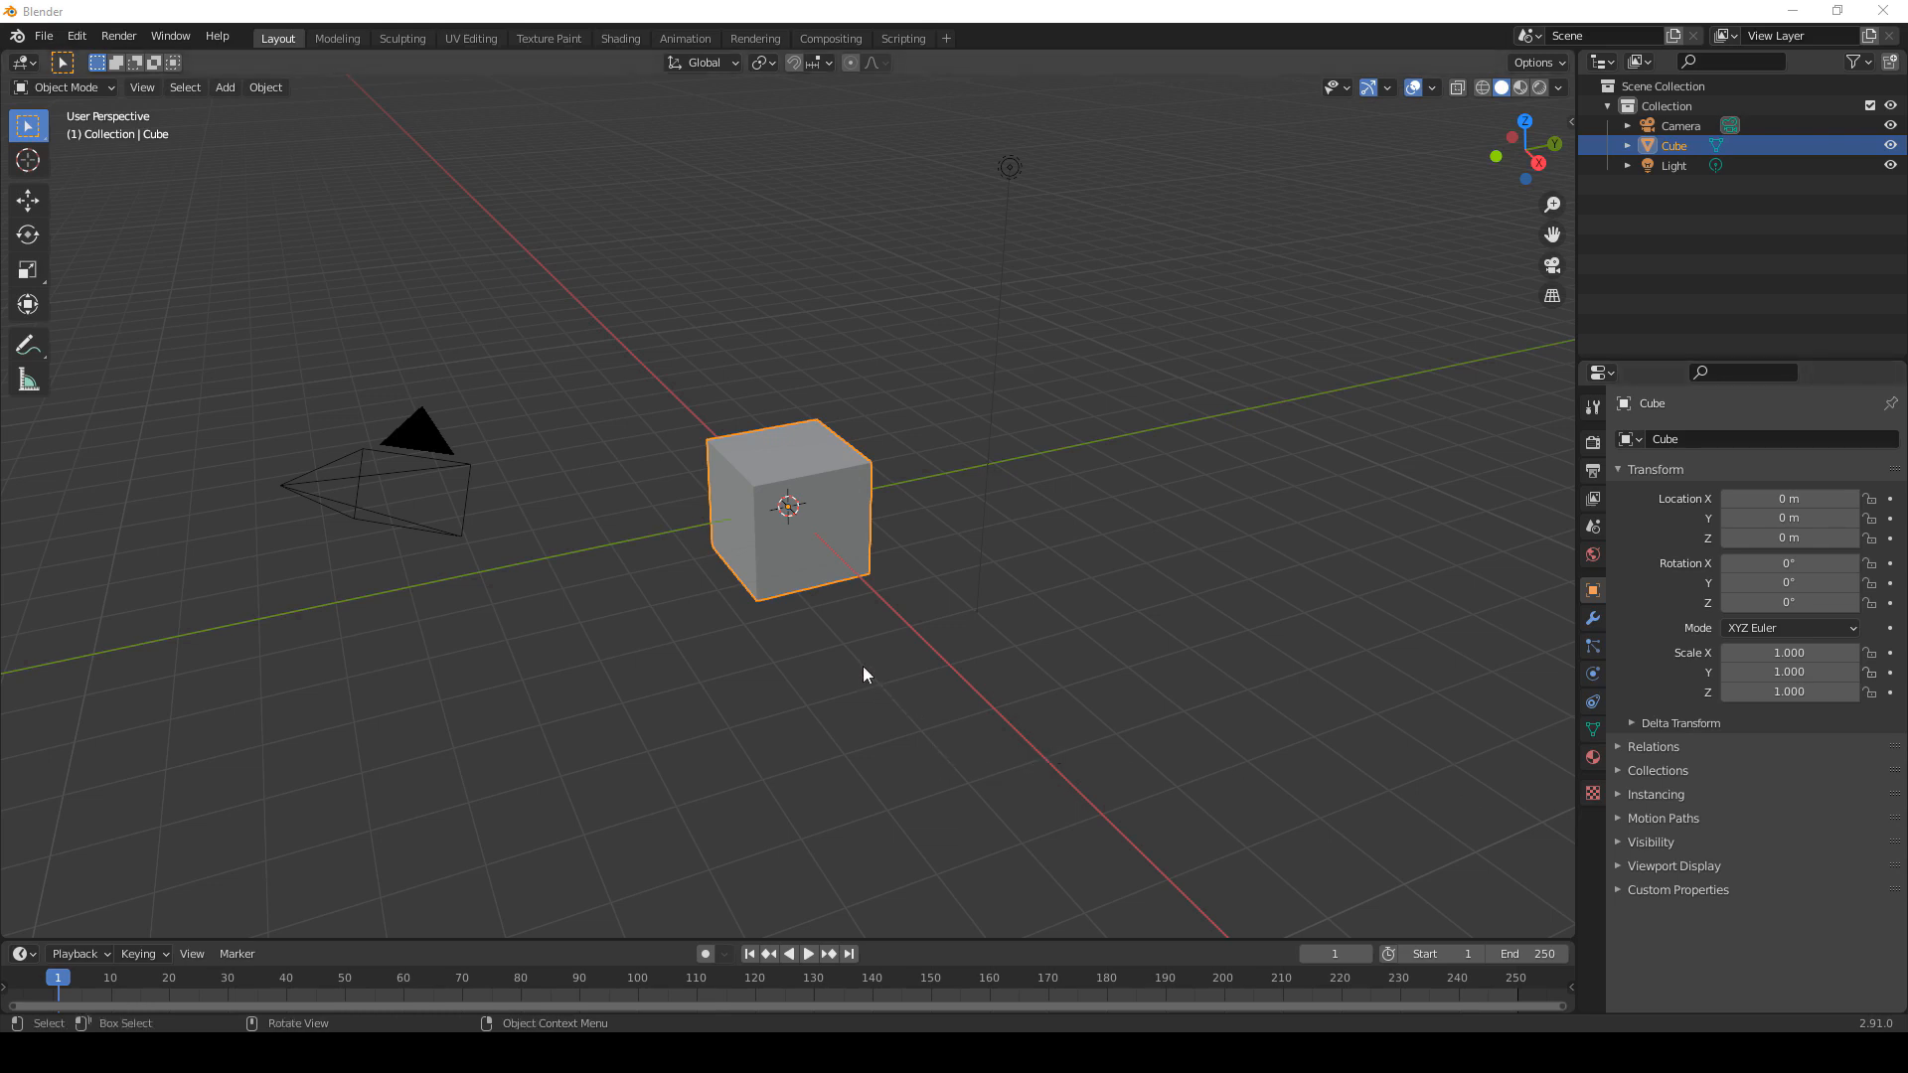
Switch to the browser, look through the Google image results for "toon shield" as reference, and close the browser.
{"action": "left_click", "coordinate": [437, 1053]}
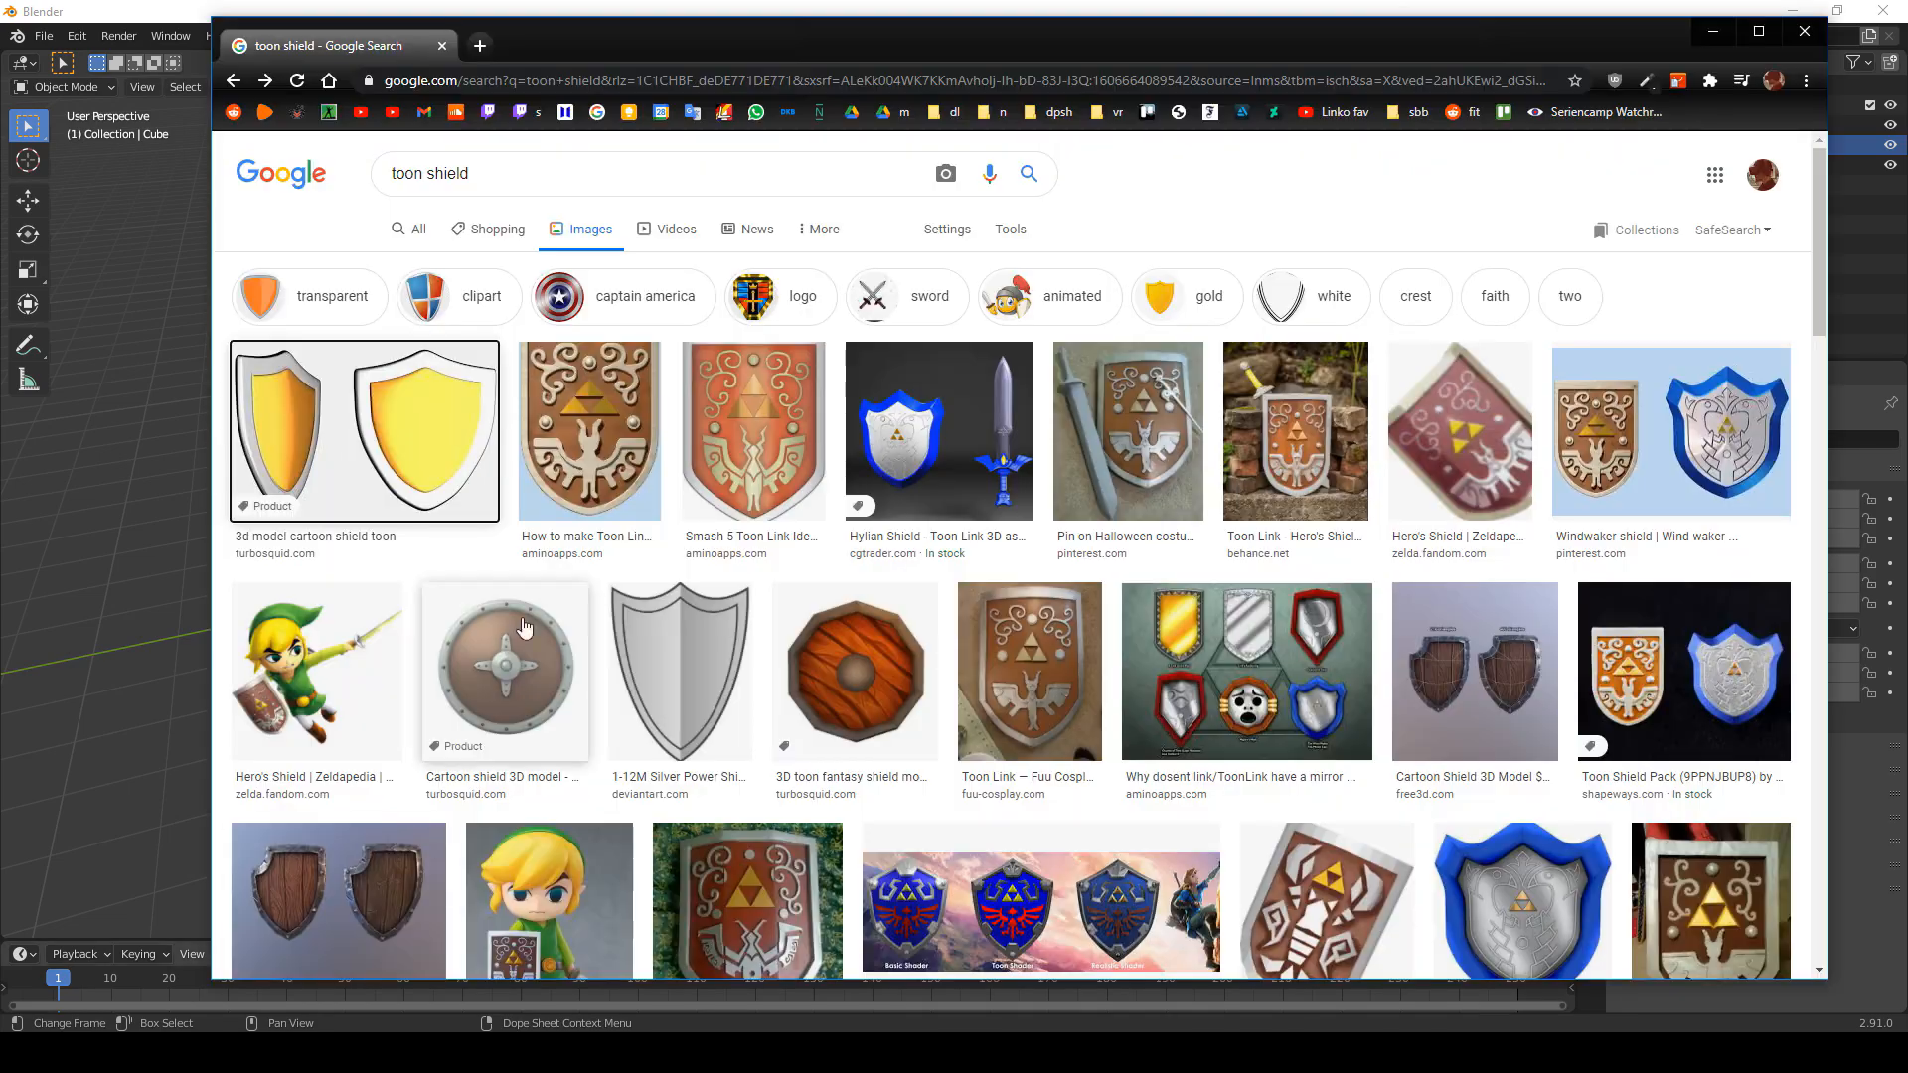
{"action": "left_click", "coordinate": [536, 179]}
{"action": "key", "text": "ctrl+a"}
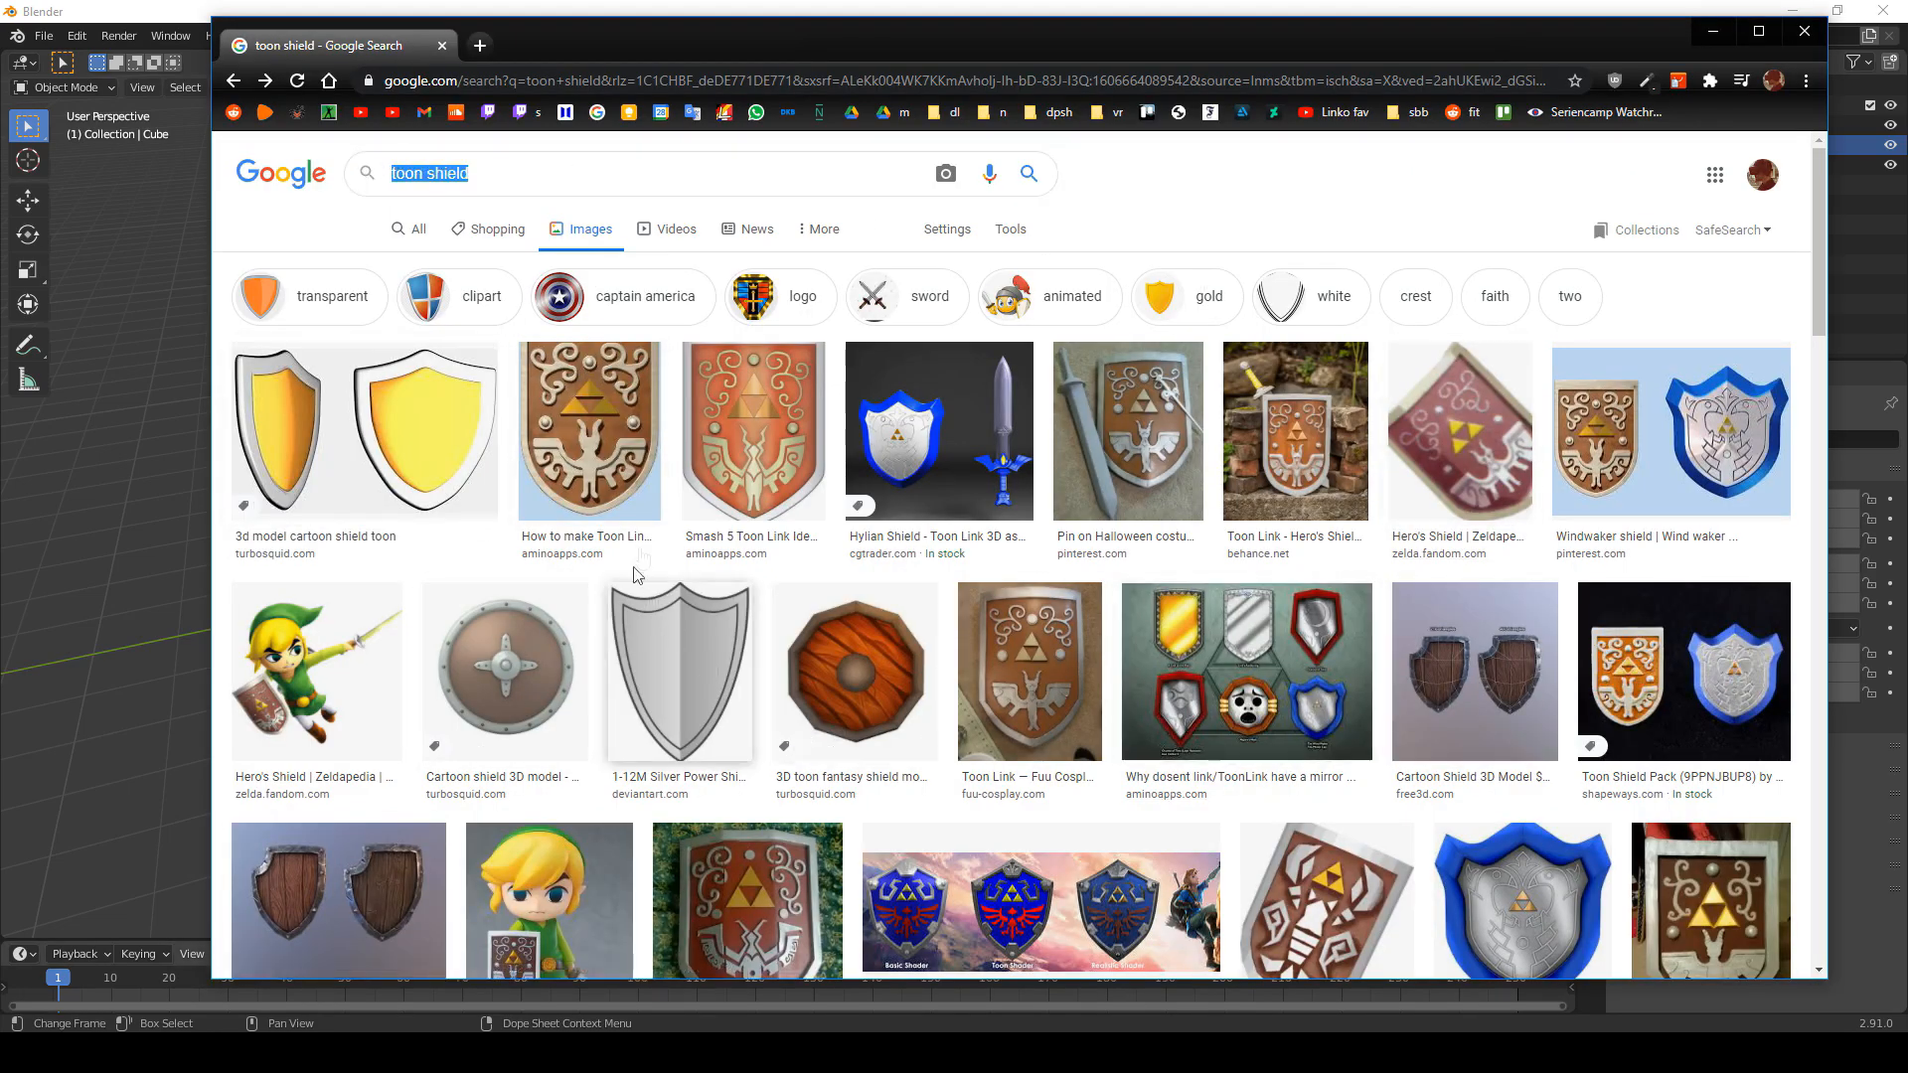
{"action": "scroll", "coordinate": [1336, 761], "scroll_direction": "down", "scroll_amount": 5}
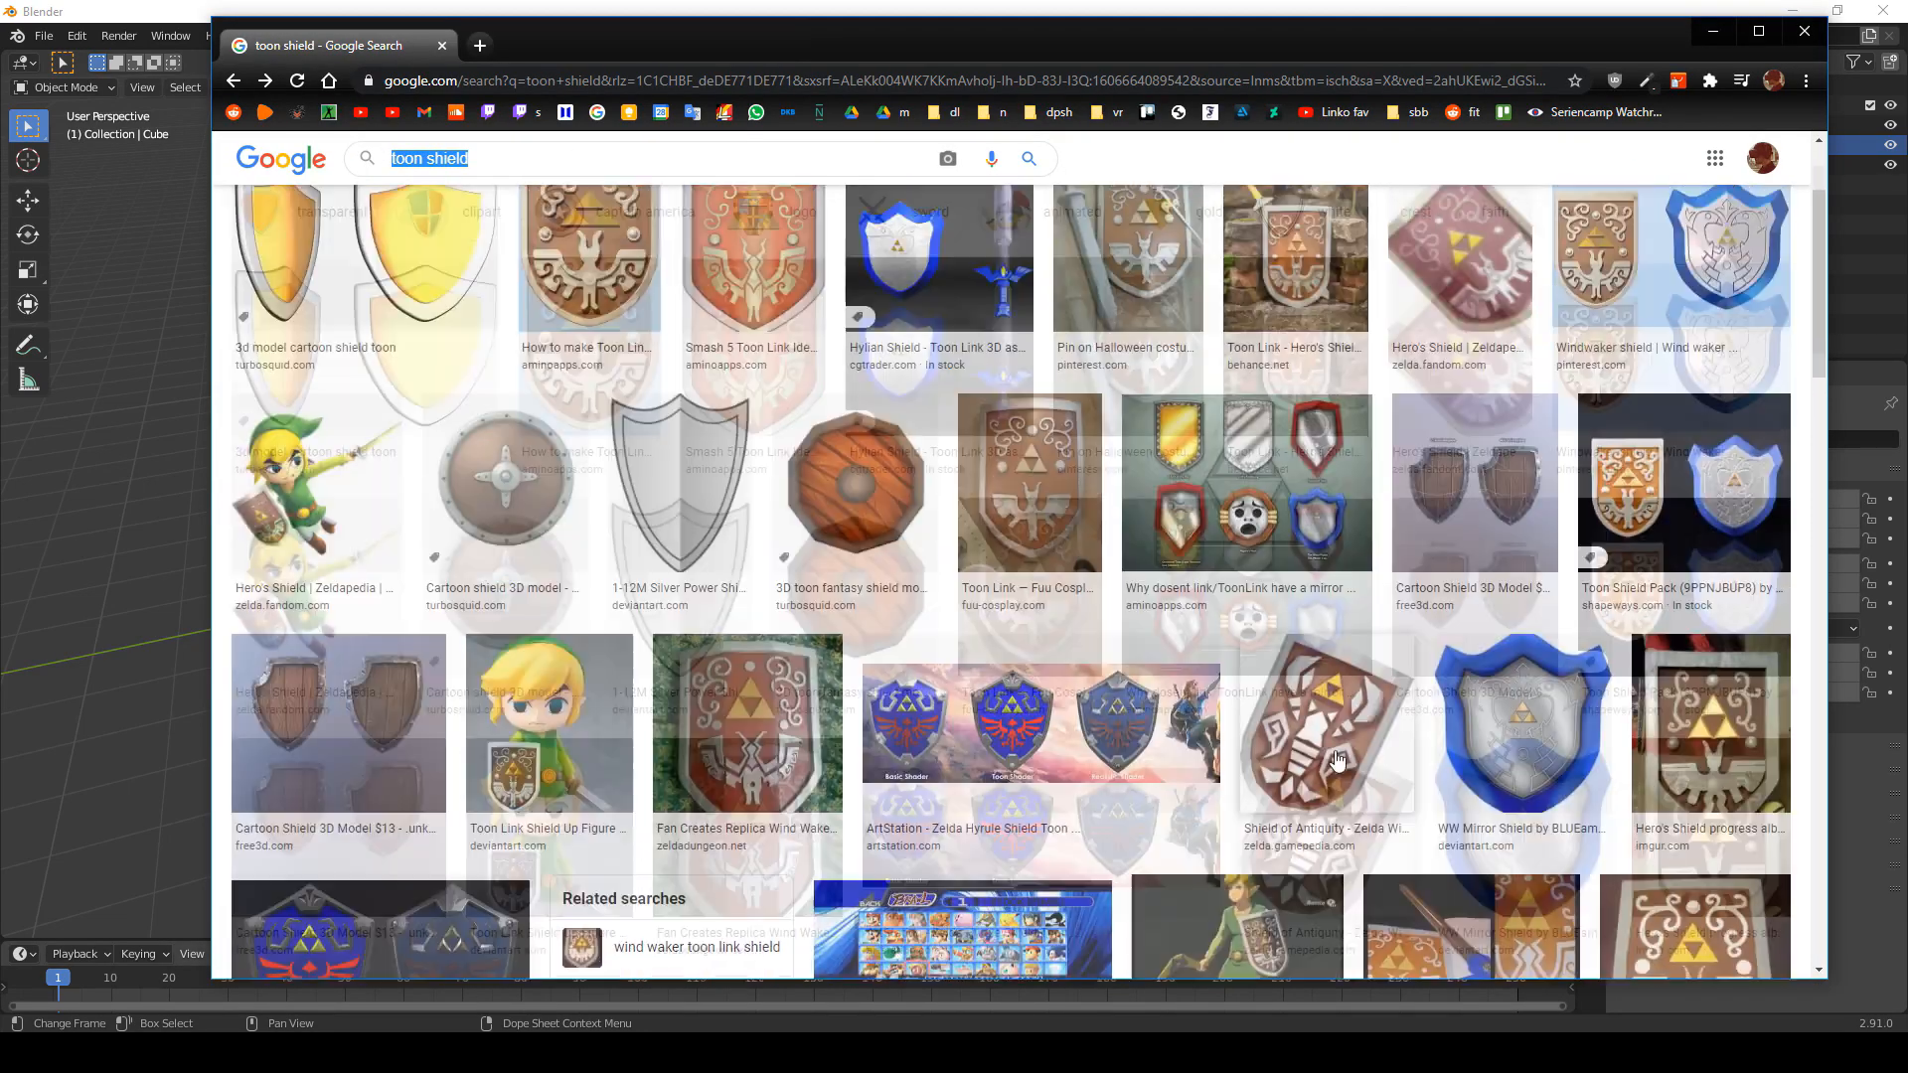
{"action": "scroll", "coordinate": [1336, 760], "scroll_direction": "up", "scroll_amount": 5}
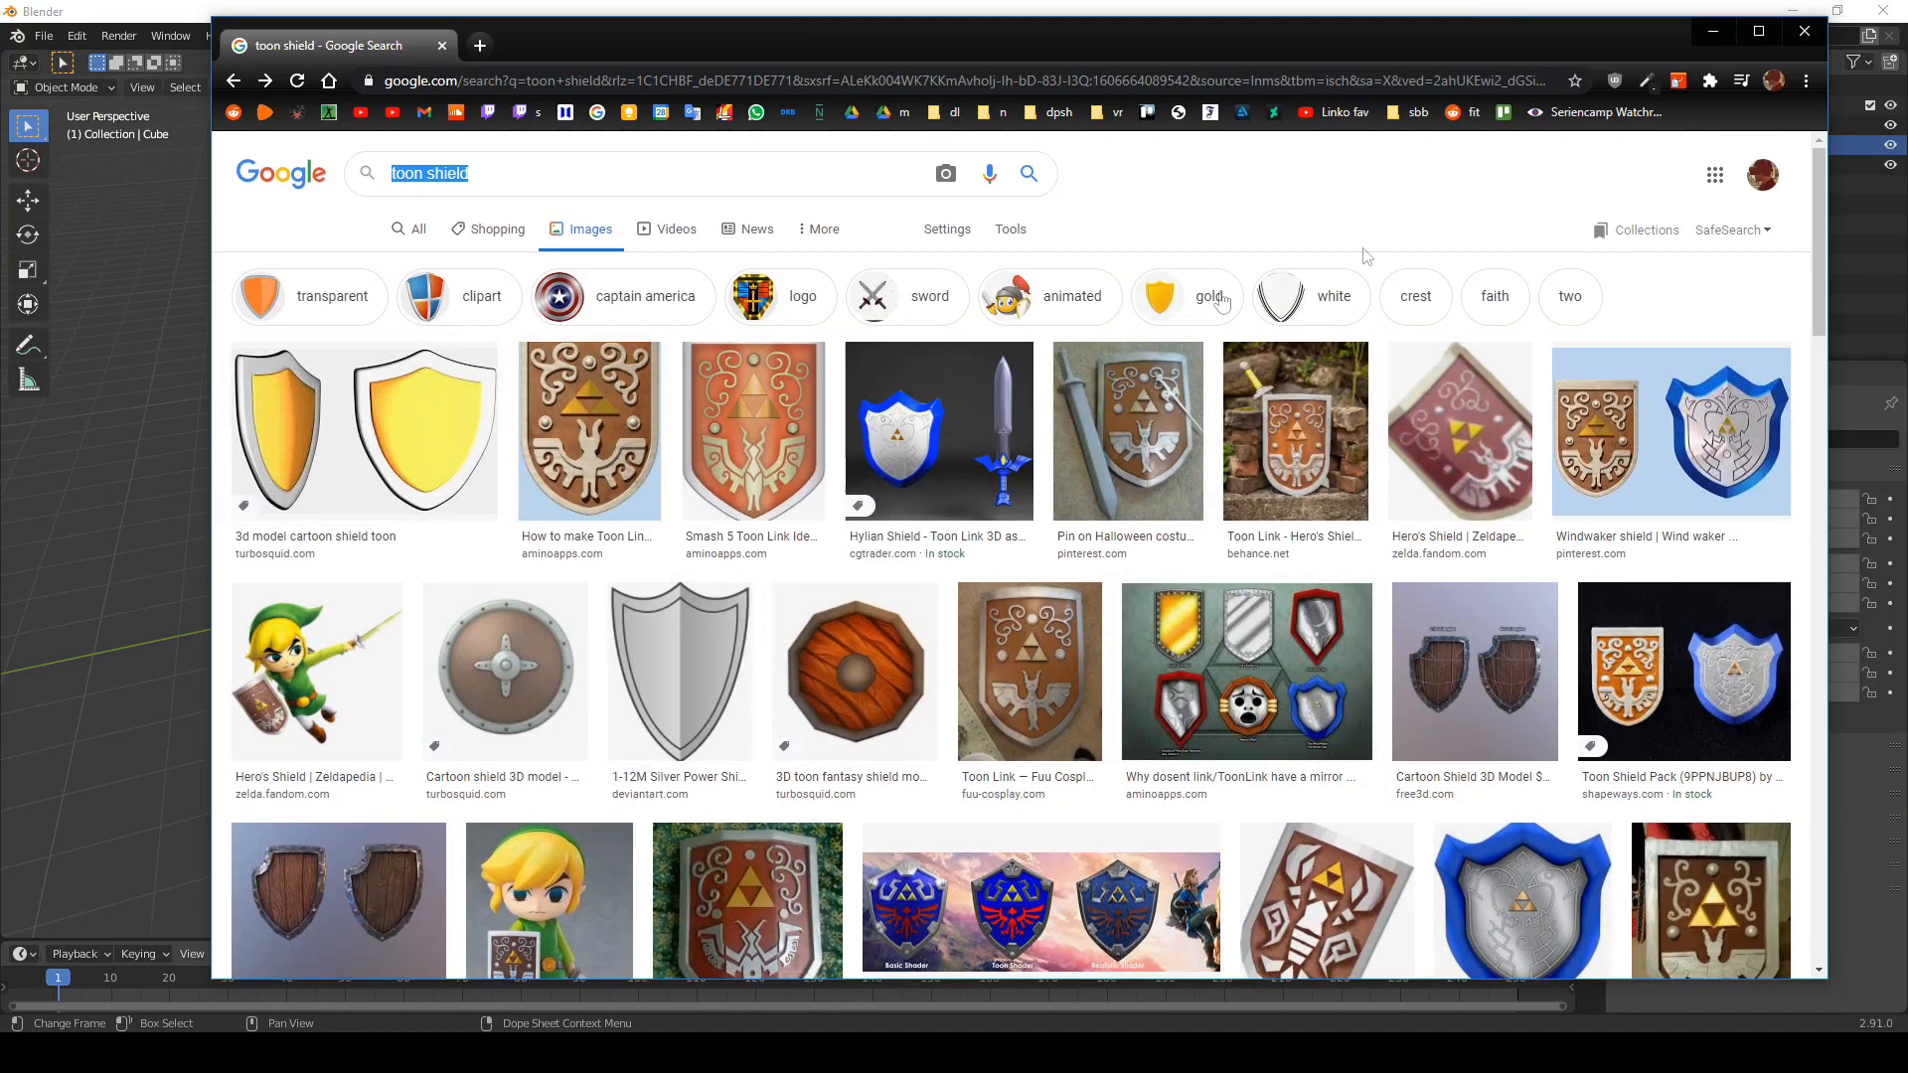
{"action": "left_click", "coordinate": [1804, 30]}
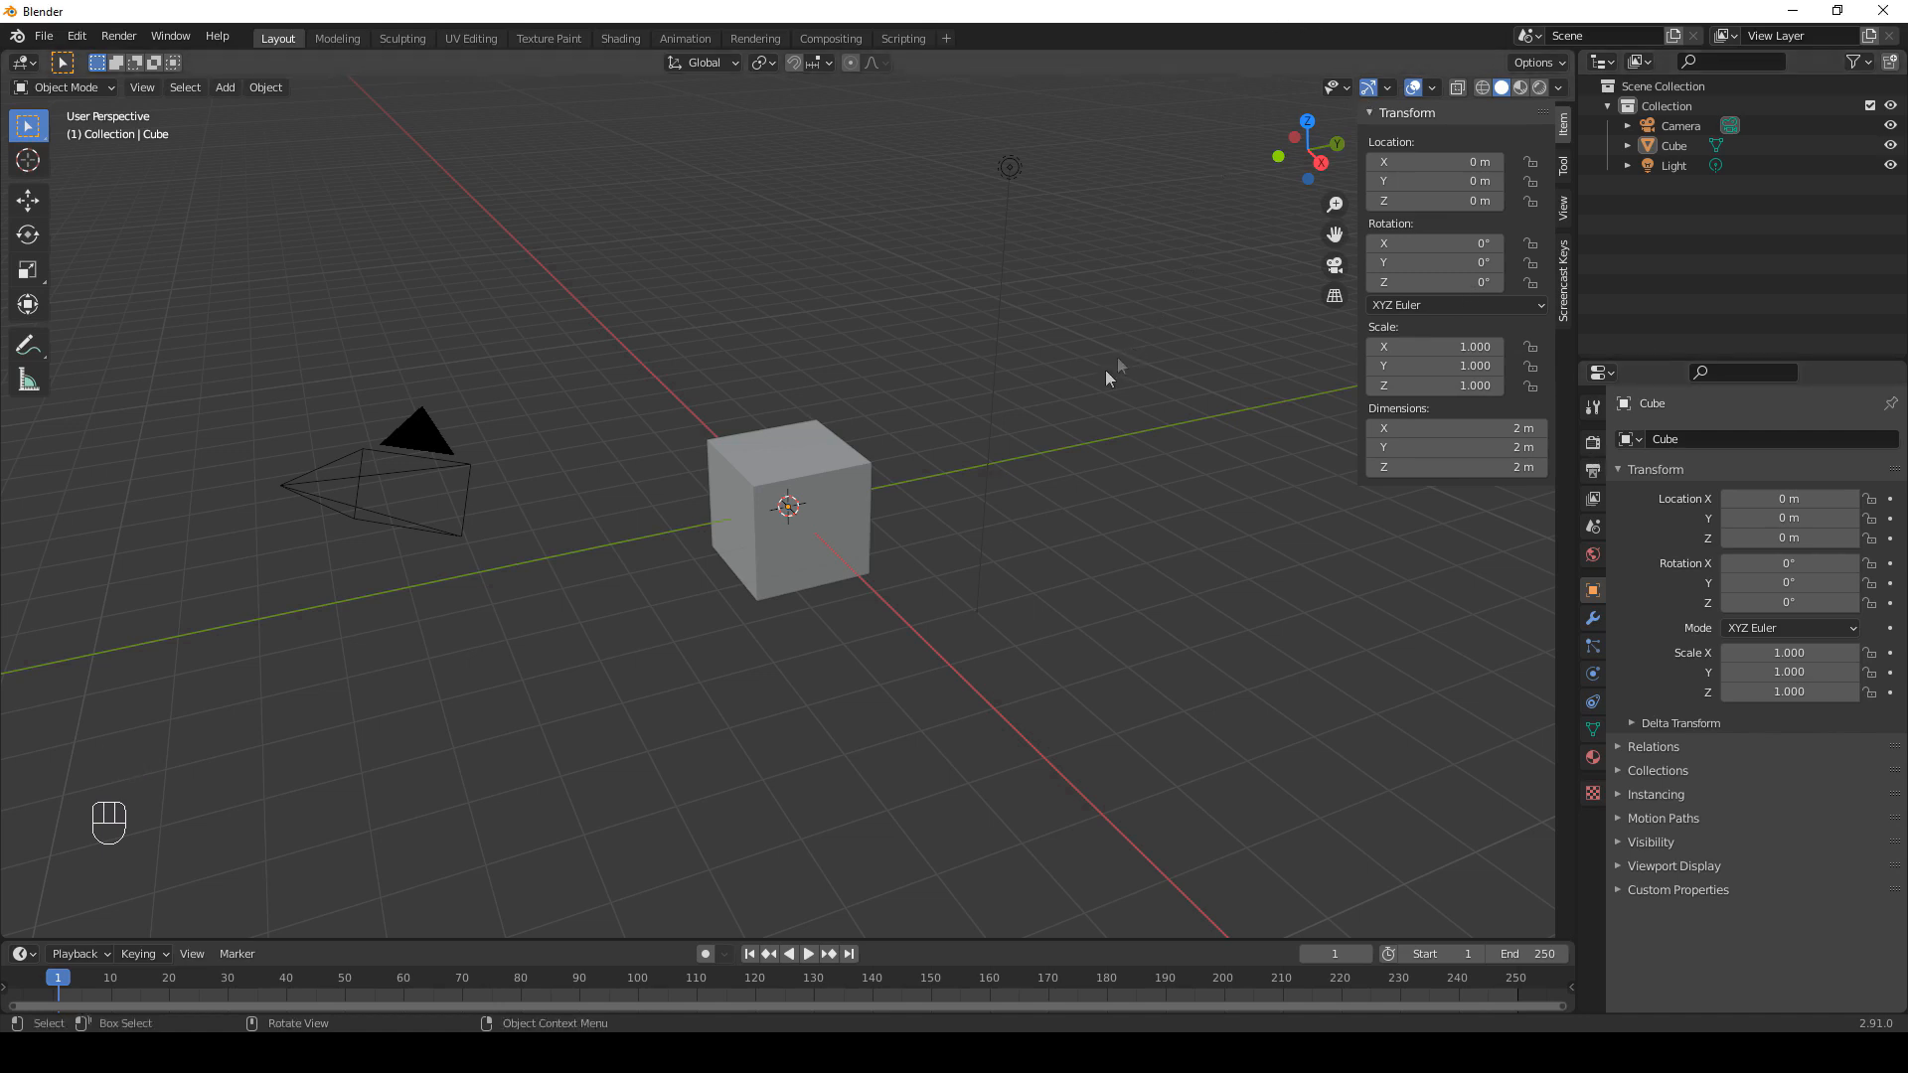
Delete all default objects from the scene and switch to the front orthographic view.
{"action": "key", "text": "a"}
{"action": "key", "text": "Delete"}
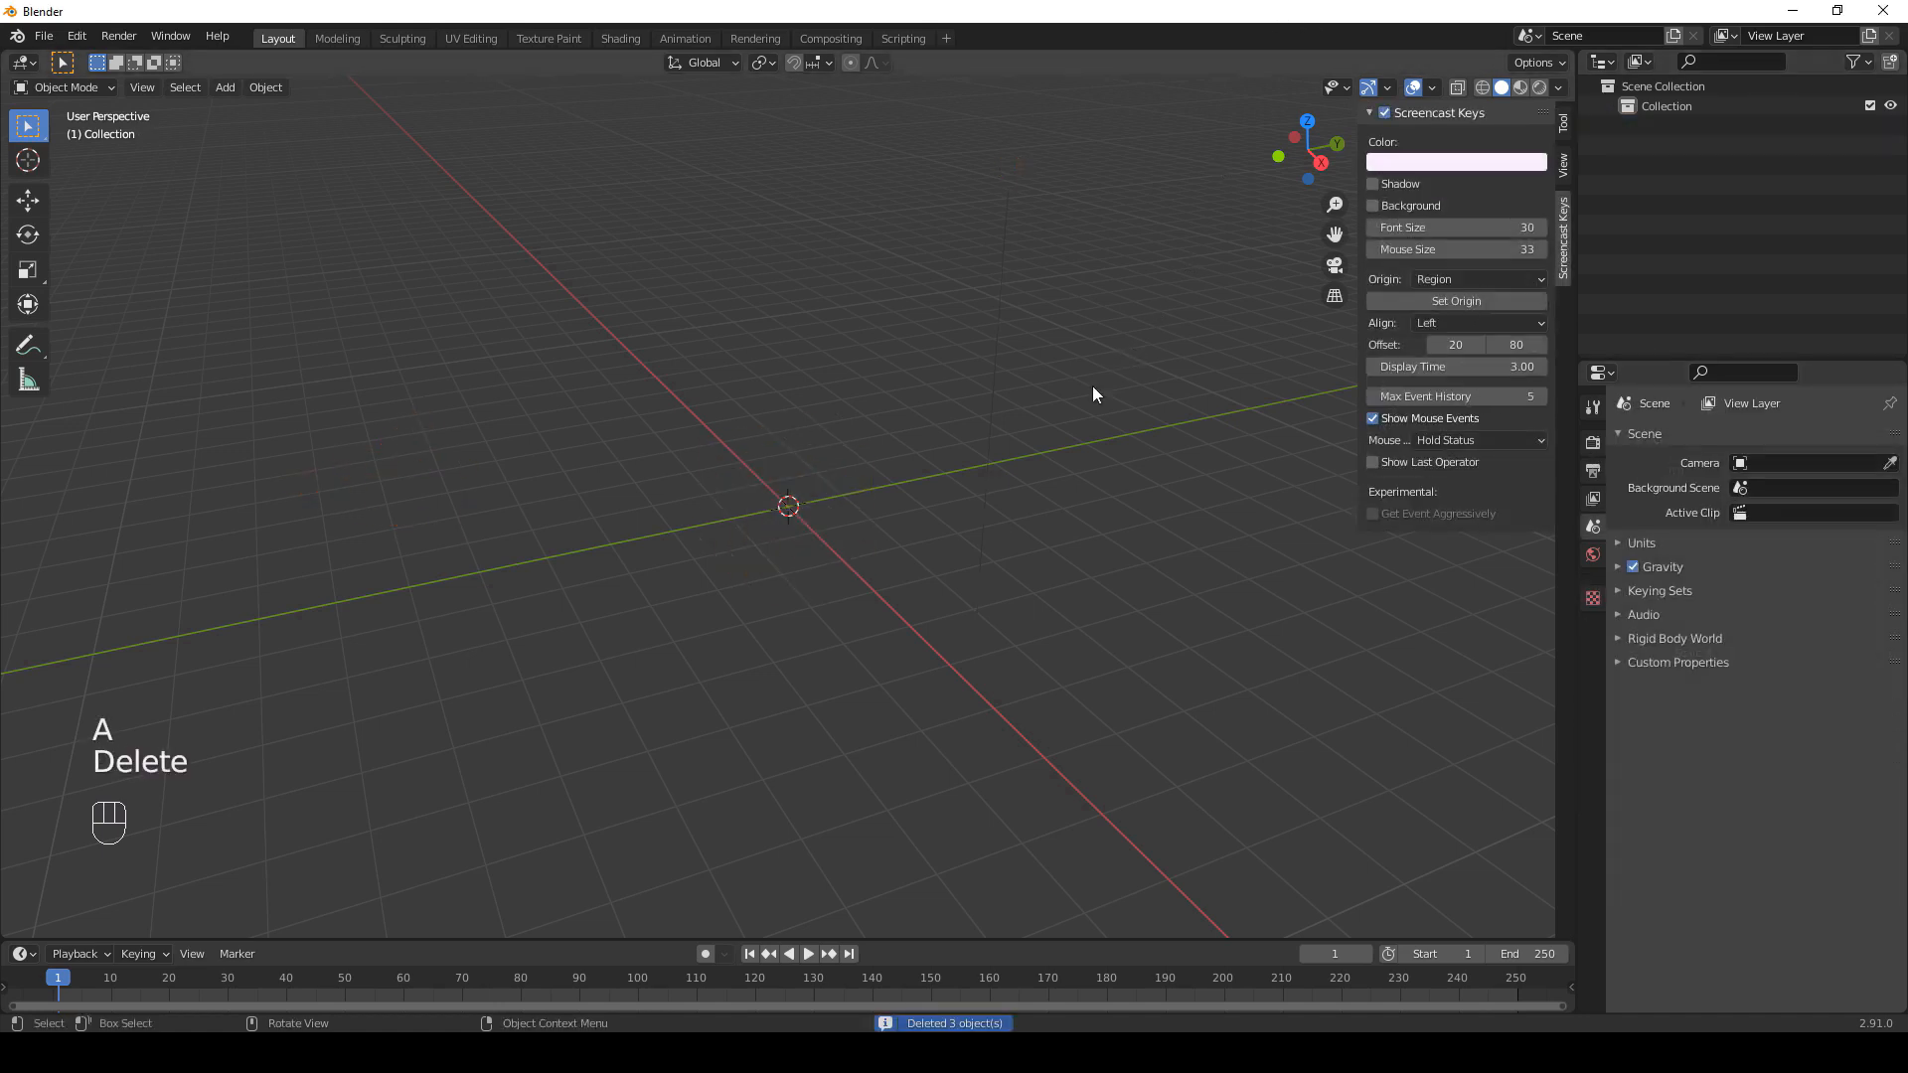
{"action": "key", "text": "KP_1"}
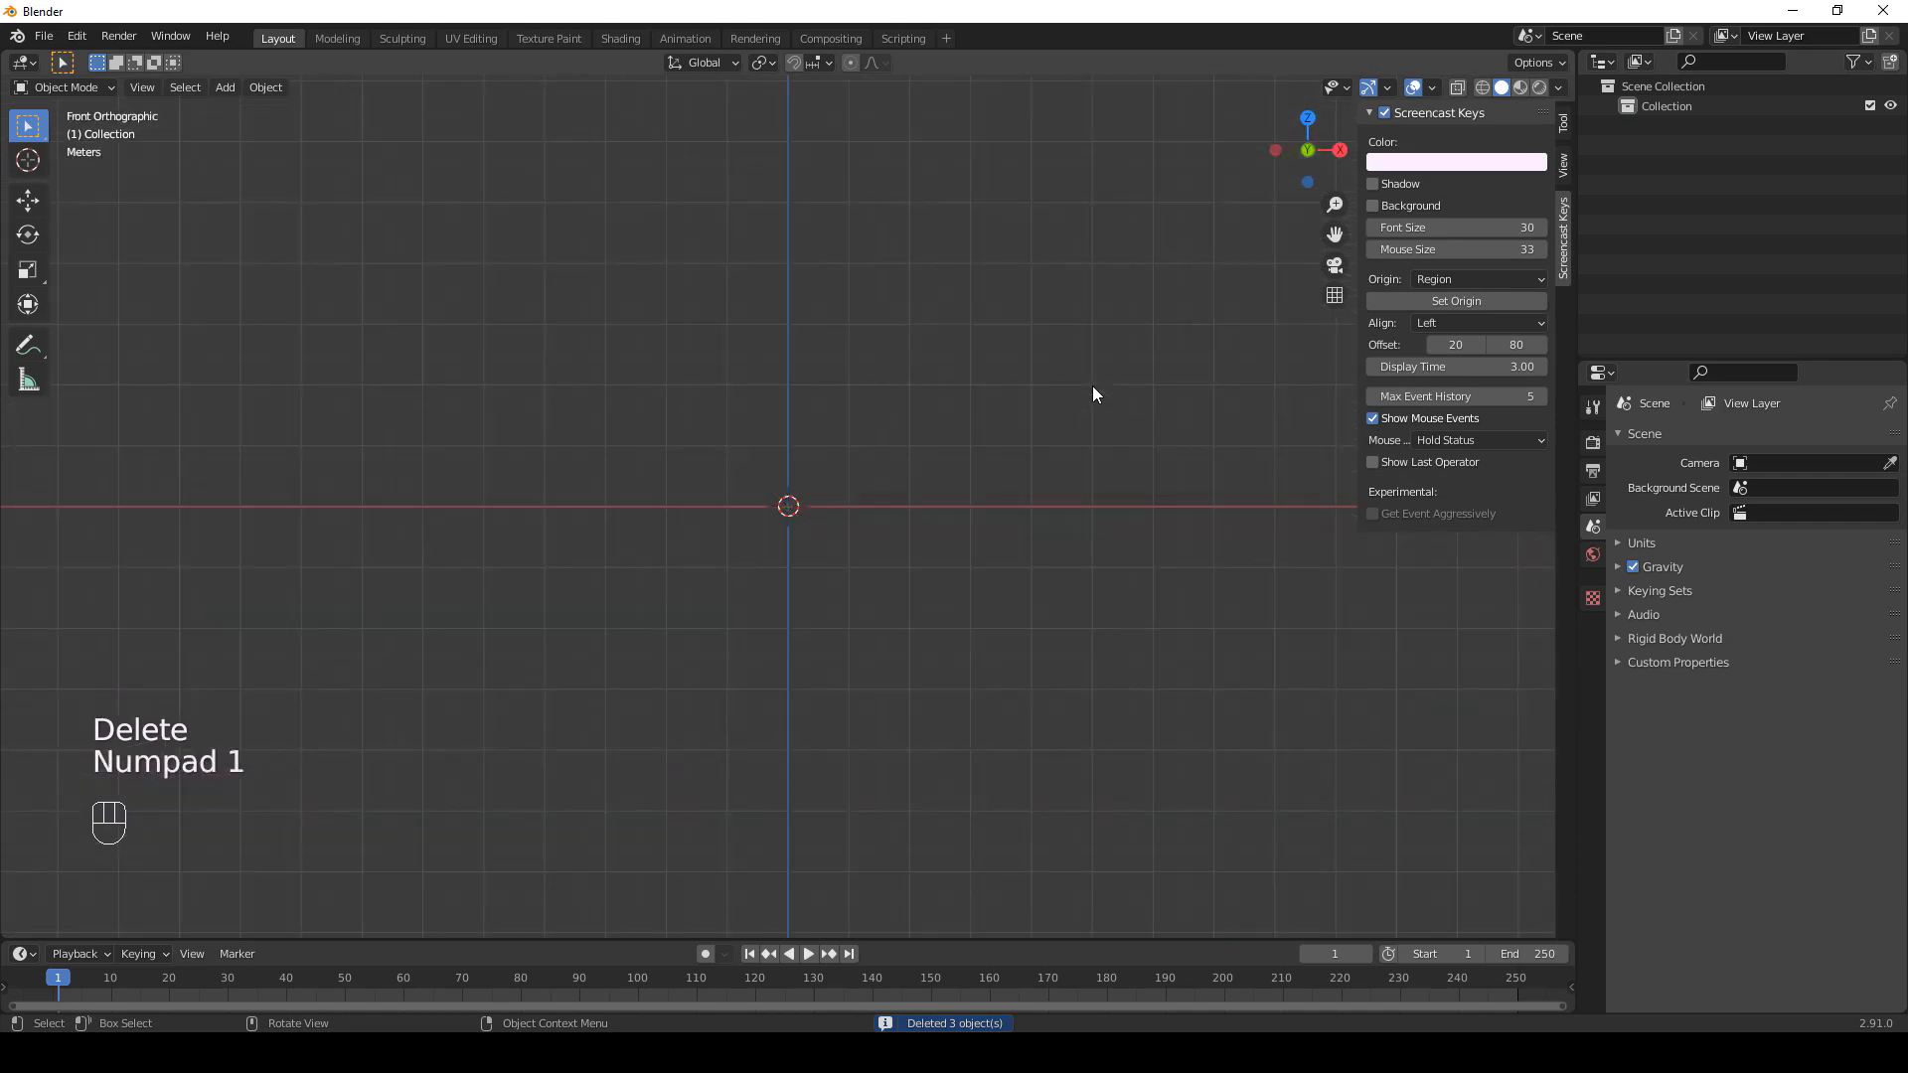
{"action": "key", "text": "KP_3"}
{"action": "key", "text": "KP_1"}
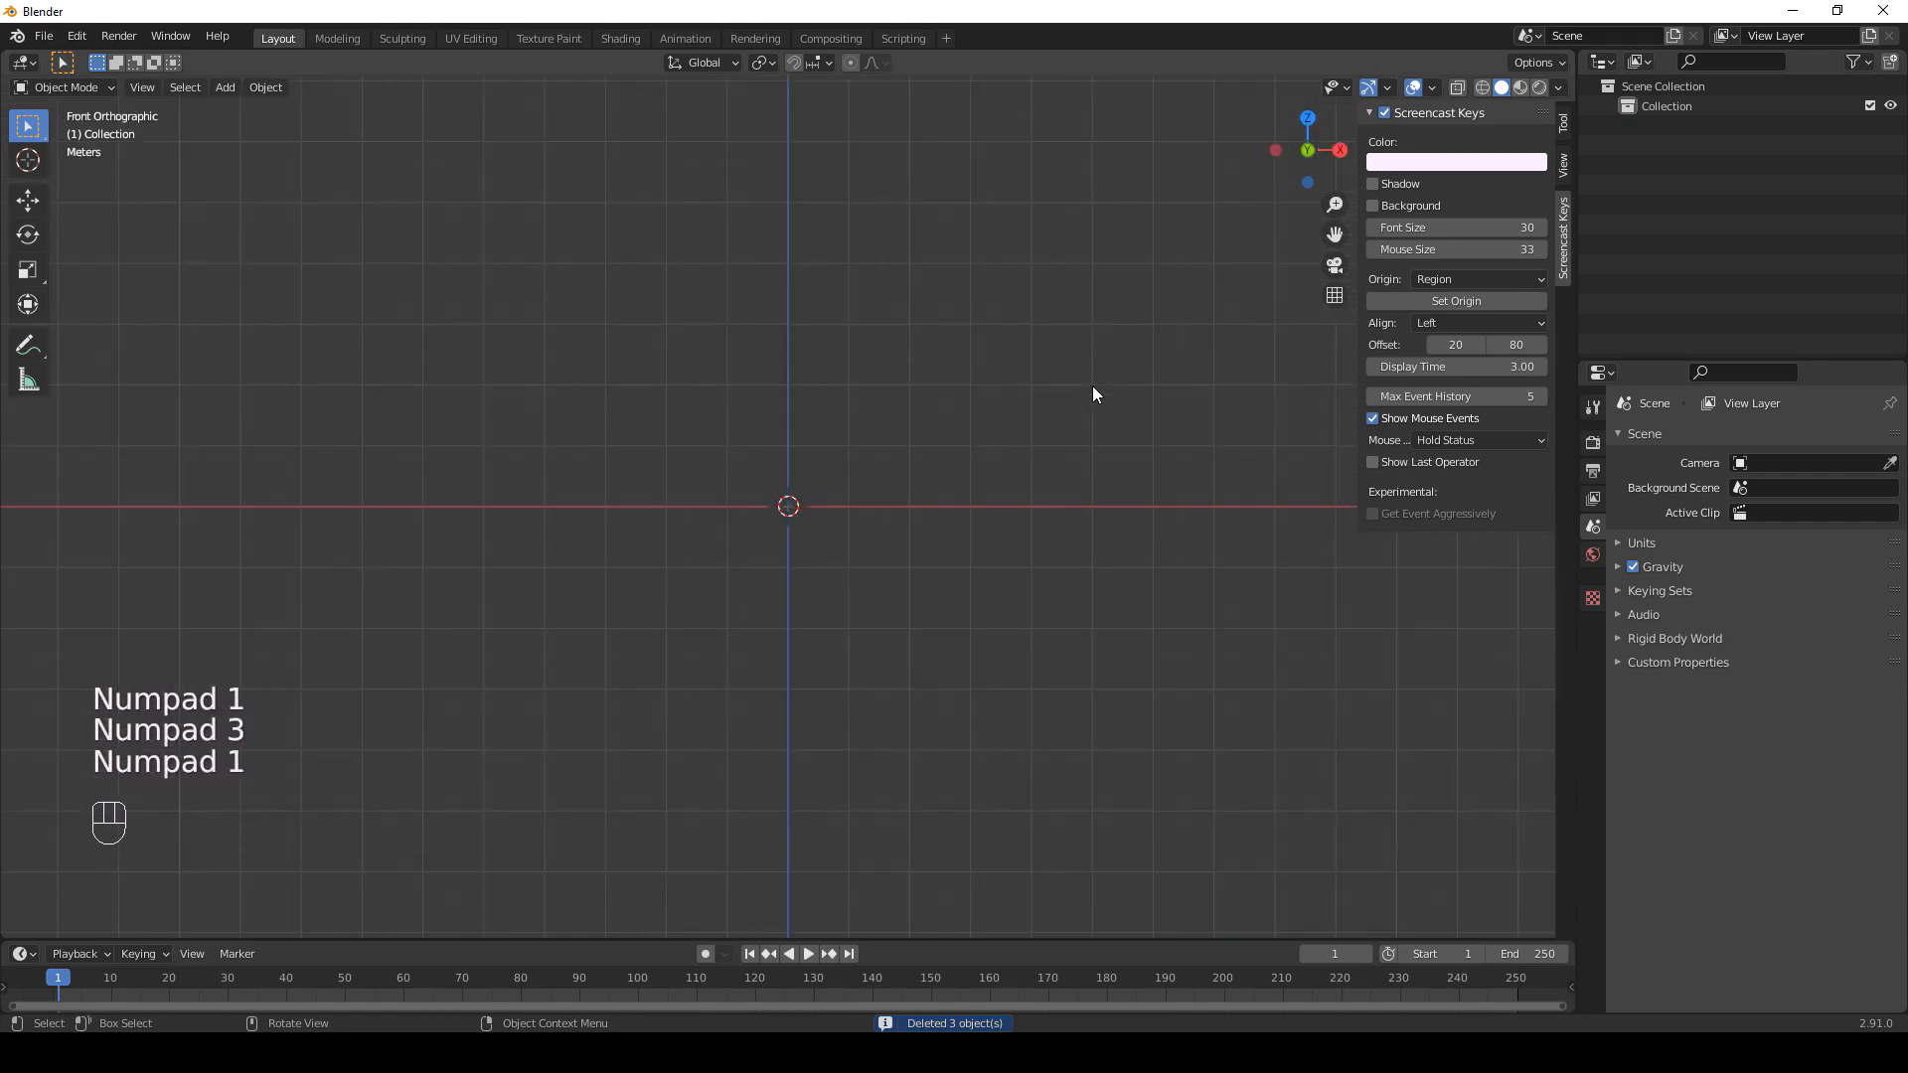
Add shield2d.jpg from the tuto\shield folder as a background image aligned to the front view.
{"action": "key", "text": "shift+a"}
{"action": "mouse_move", "coordinate": [1103, 381]}
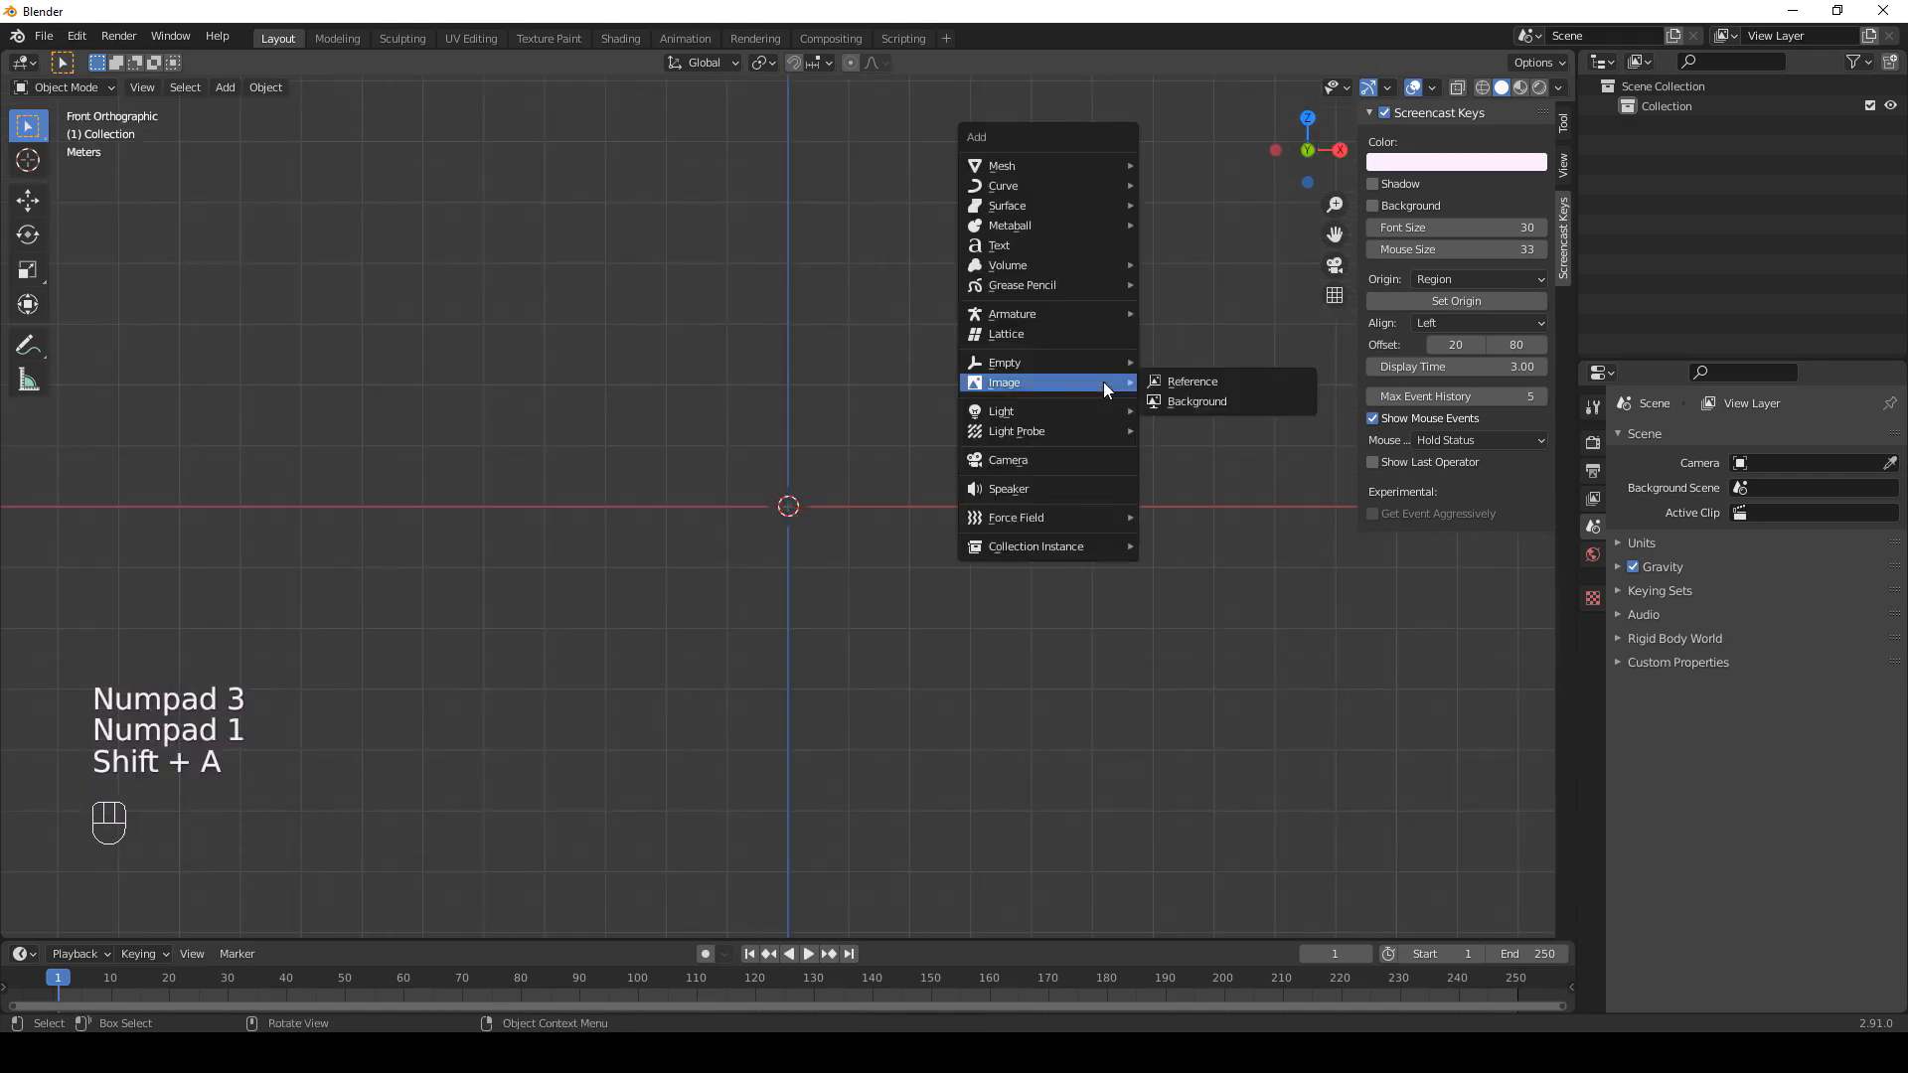
{"action": "left_click", "coordinate": [1186, 403]}
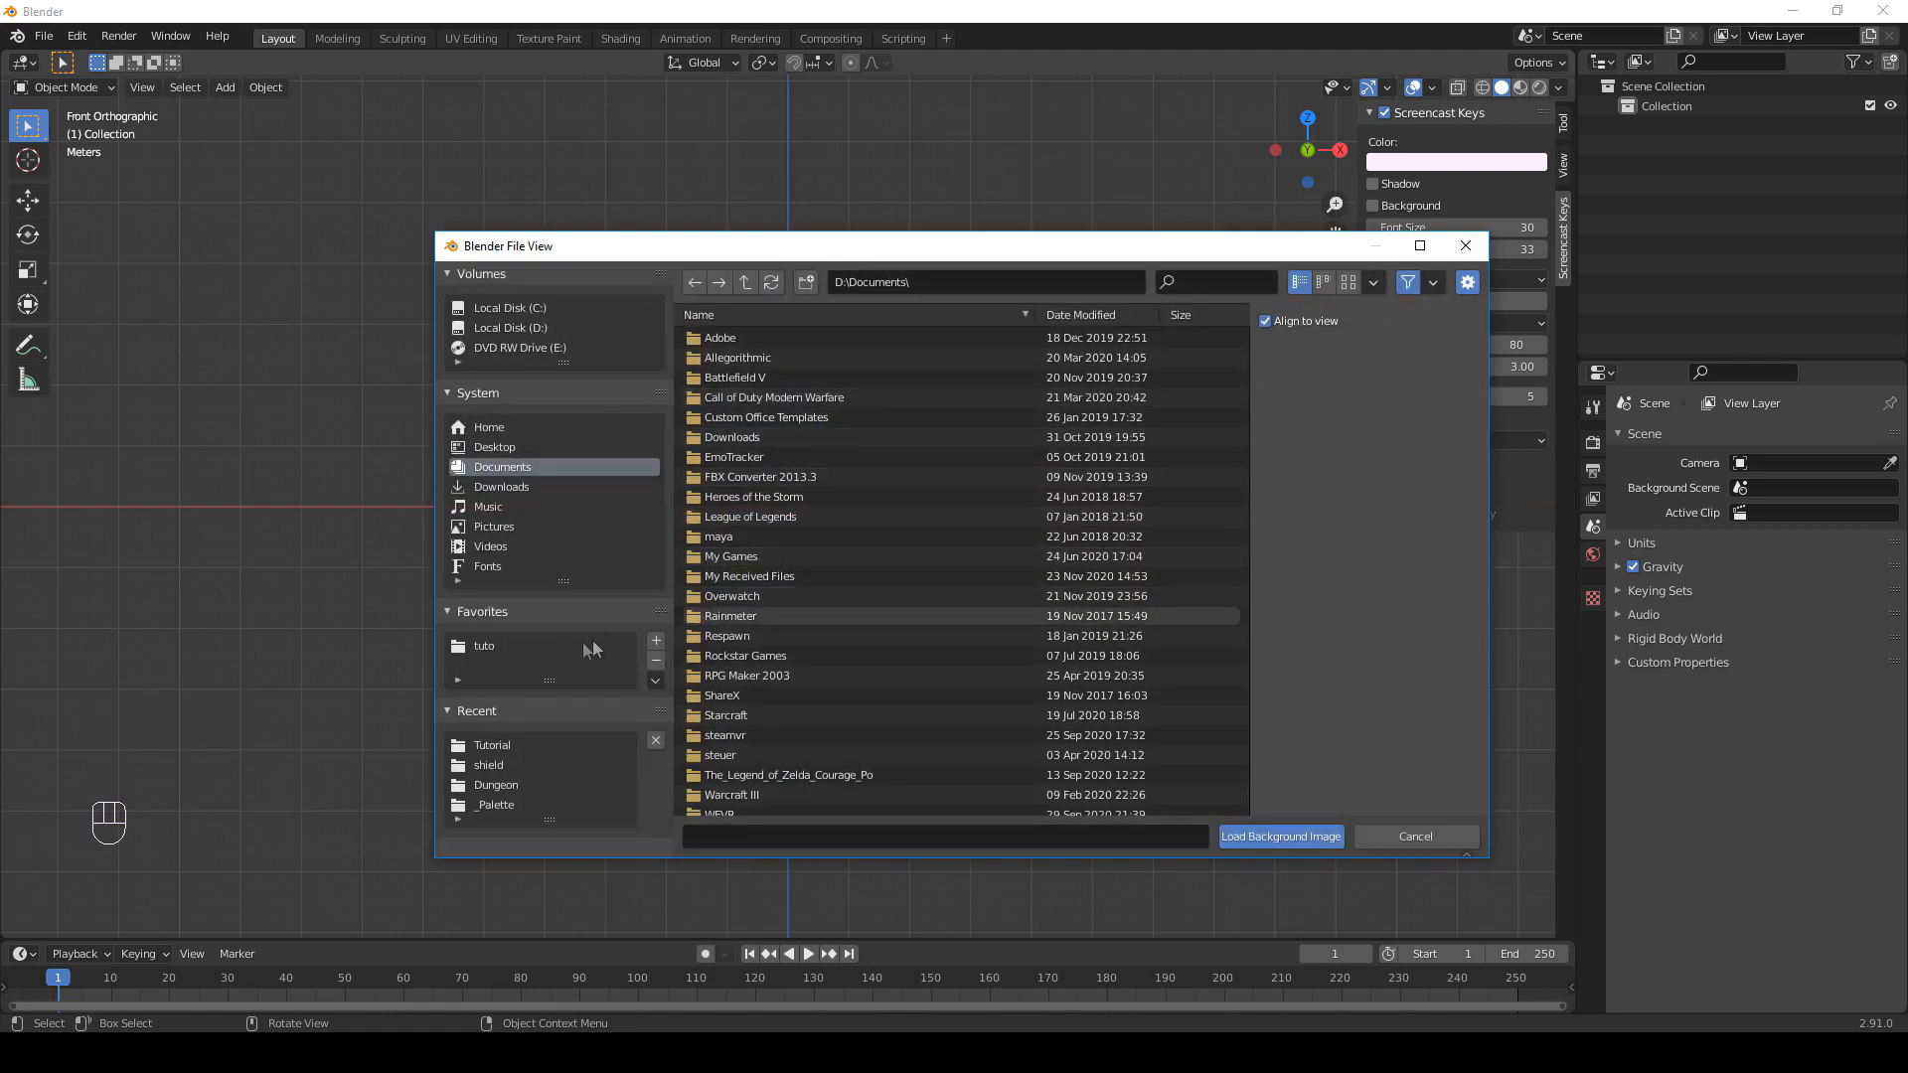
{"action": "left_click", "coordinate": [555, 646]}
{"action": "double_click", "coordinate": [743, 497]}
{"action": "left_click", "coordinate": [765, 359]}
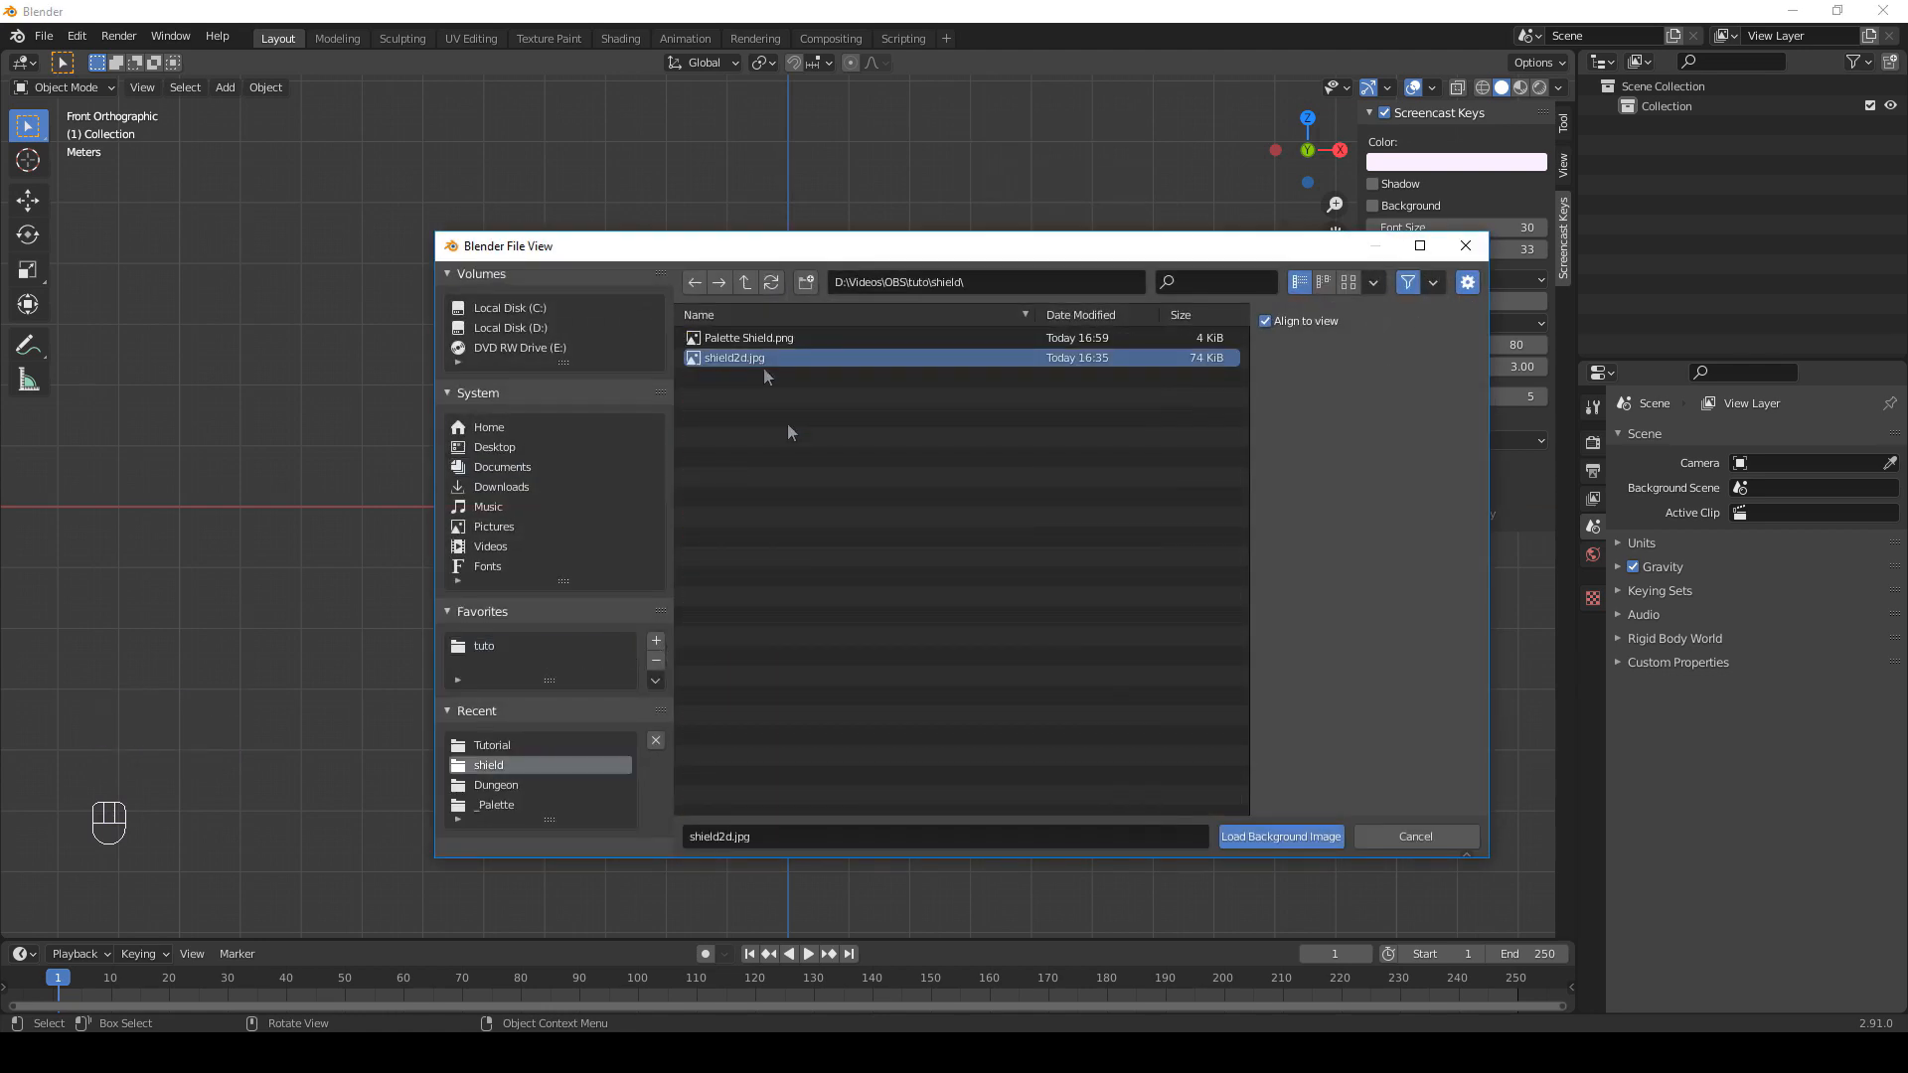
{"action": "left_click", "coordinate": [1243, 833]}
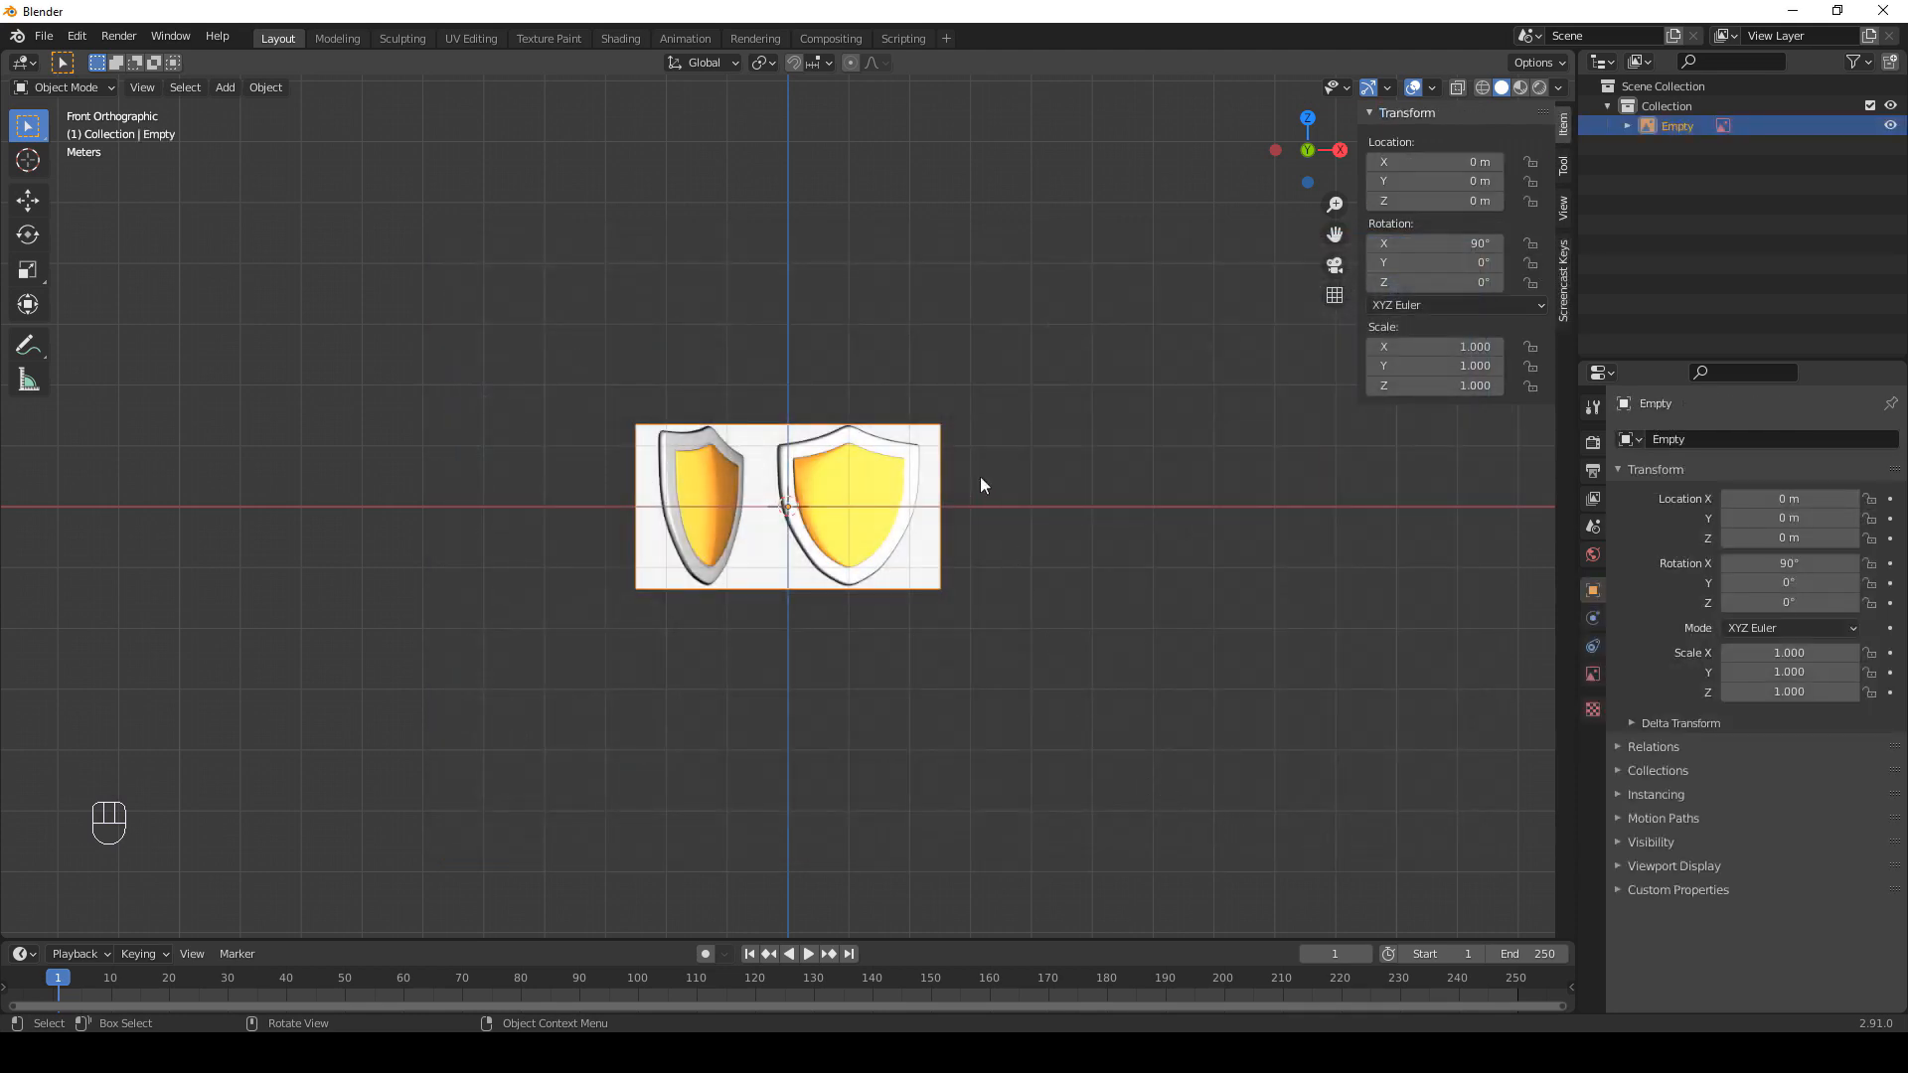
{"action": "key", "text": "s"}
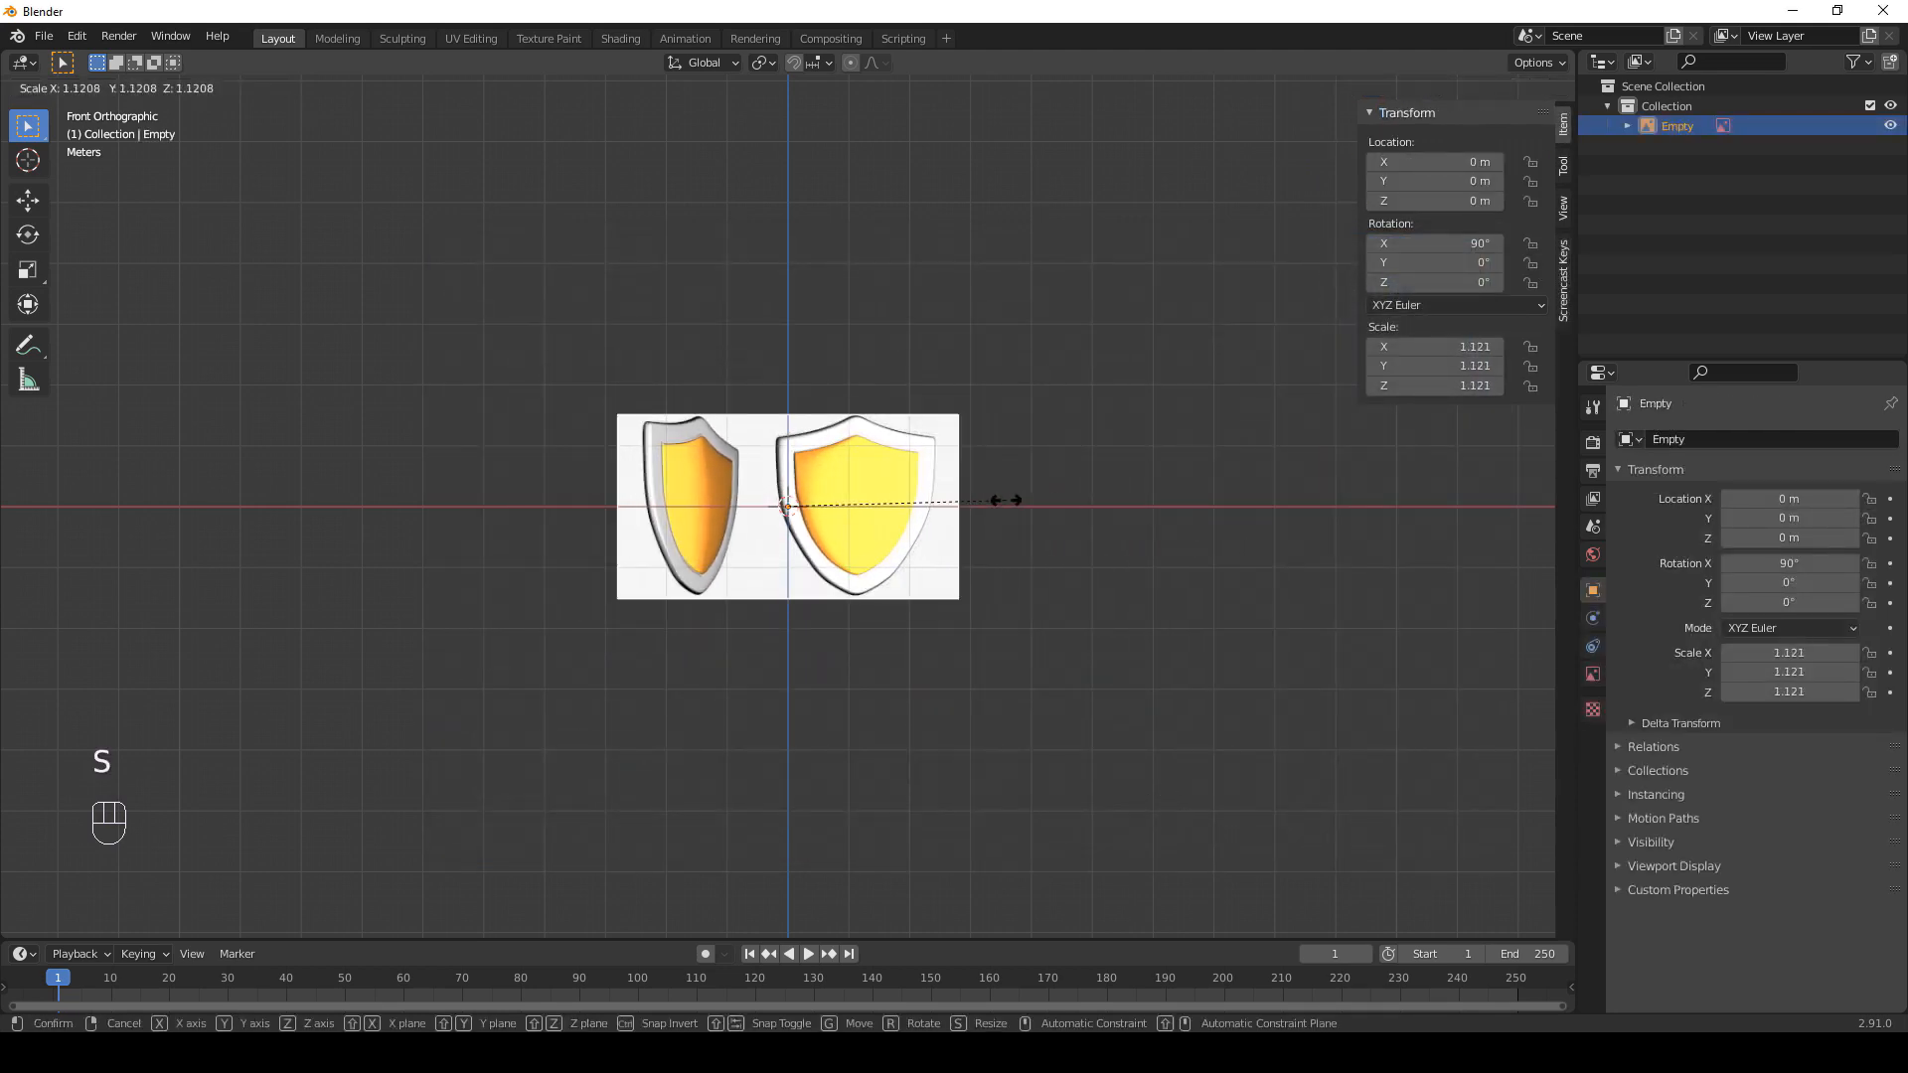
{"action": "right_click", "coordinate": [1006, 507]}
{"action": "scroll", "coordinate": [1004, 507], "scroll_direction": "up", "scroll_amount": 5}
{"action": "middle_click_drag", "start_coordinate": [1021, 517], "coordinate": [932, 548]}
{"action": "key", "text": "KP_1"}
{"action": "key", "text": "KP_3"}
{"action": "key", "text": "KP_1"}
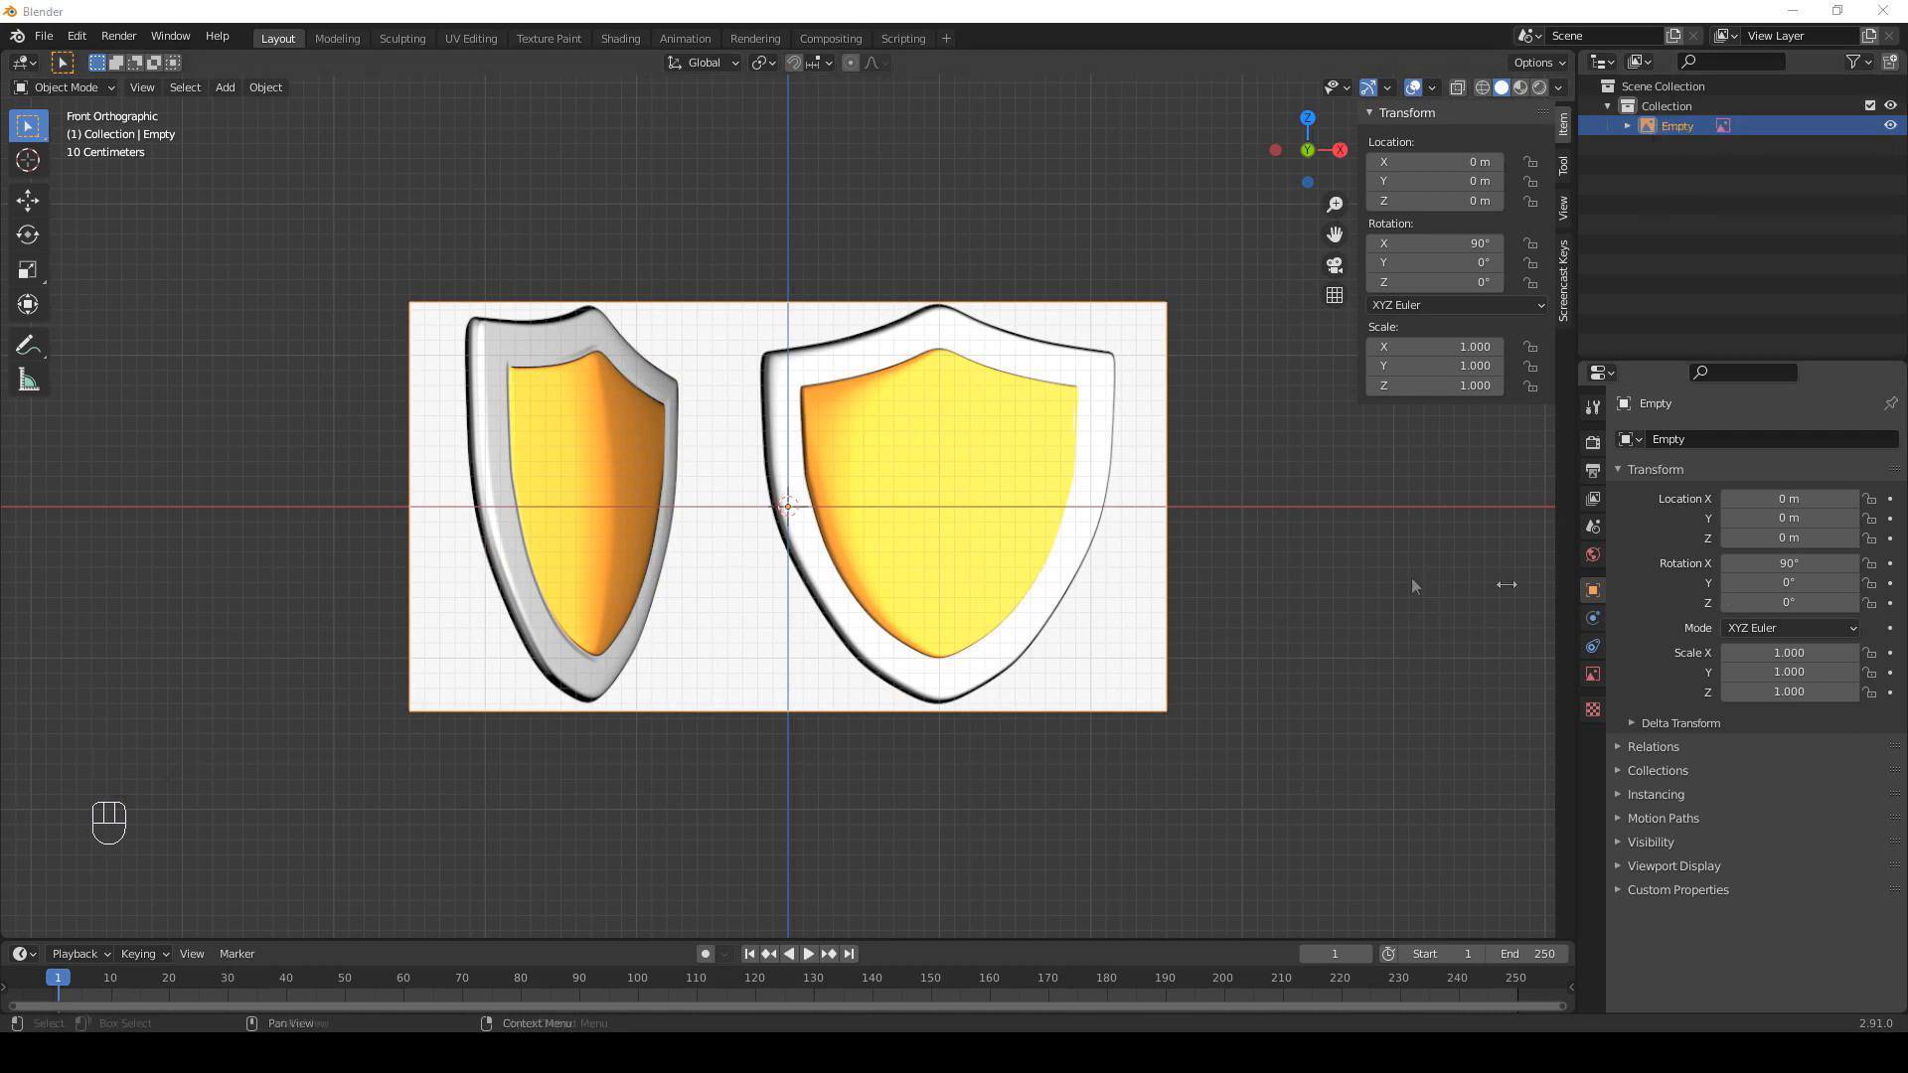
Add a mesh plane and set its X rotation to 90° so it stands upright.
{"action": "key", "text": "shift+a"}
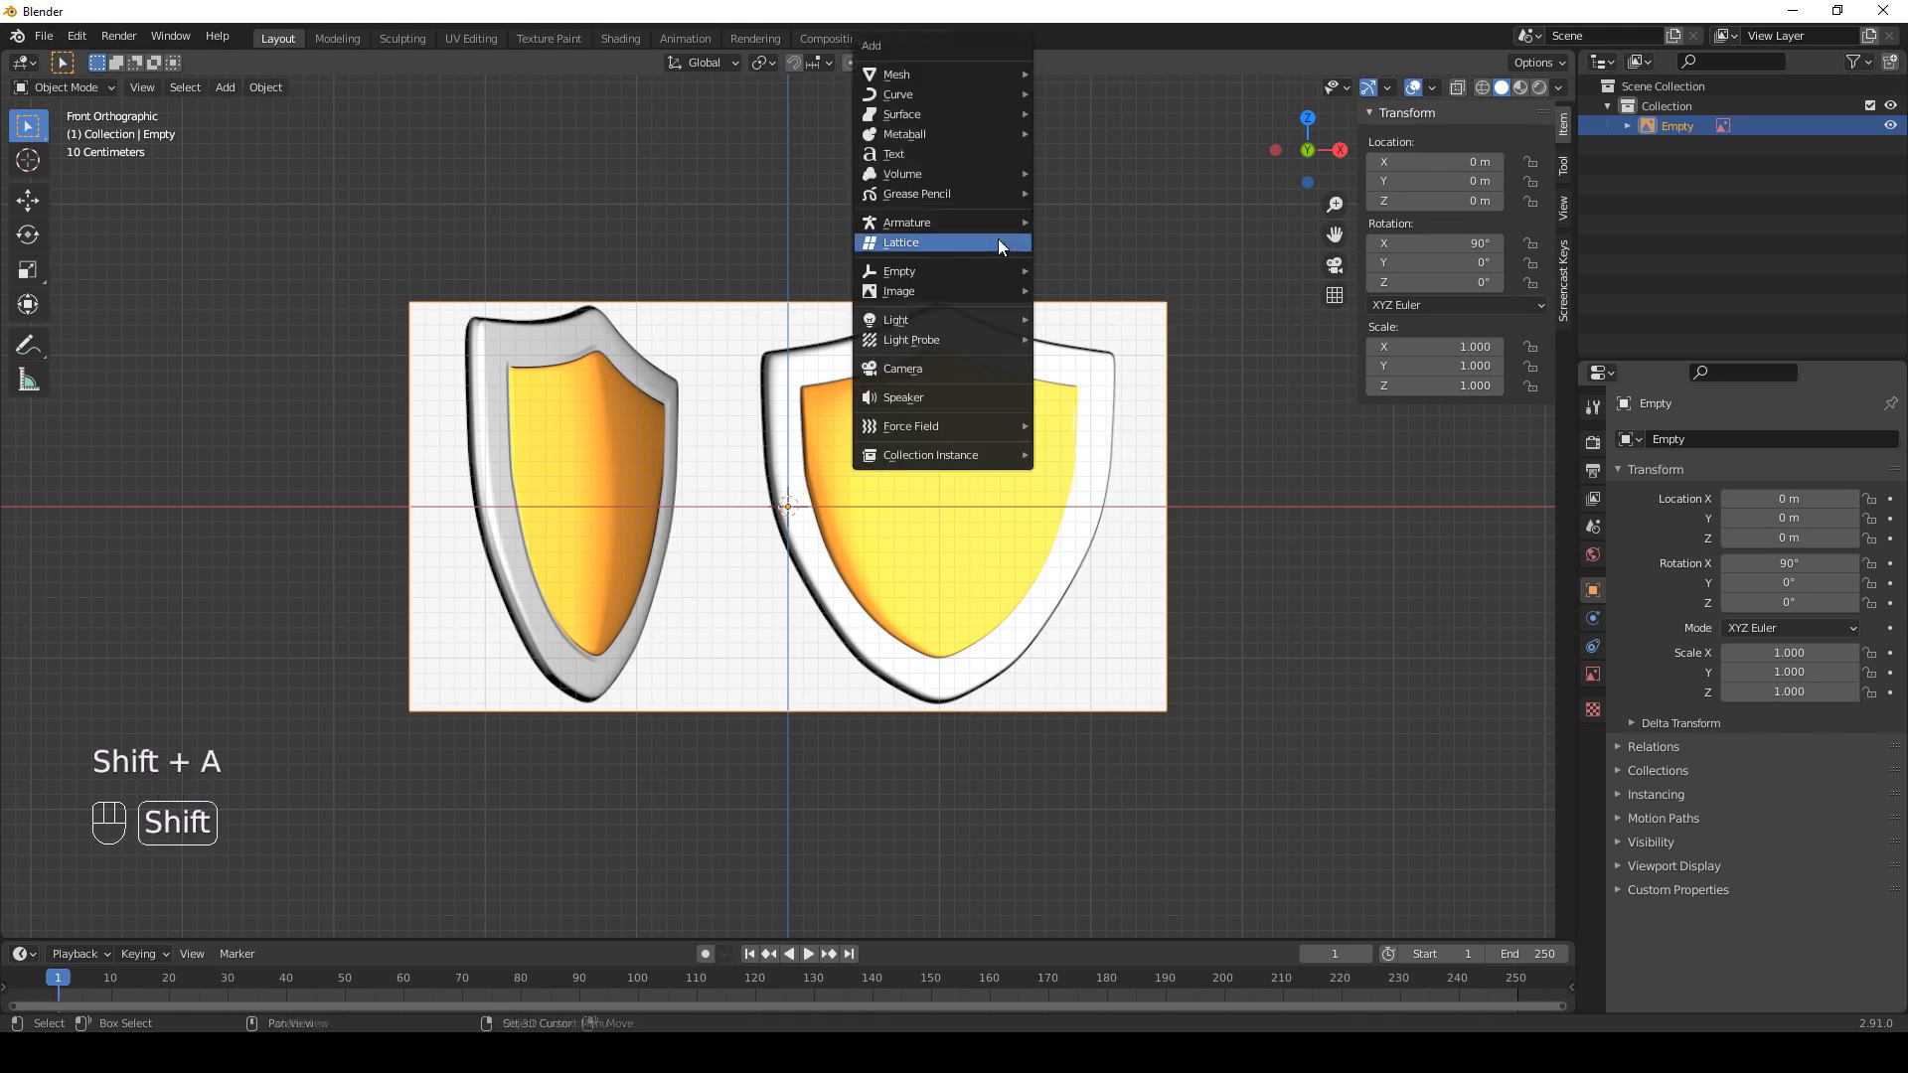
{"action": "mouse_move", "coordinate": [998, 73]}
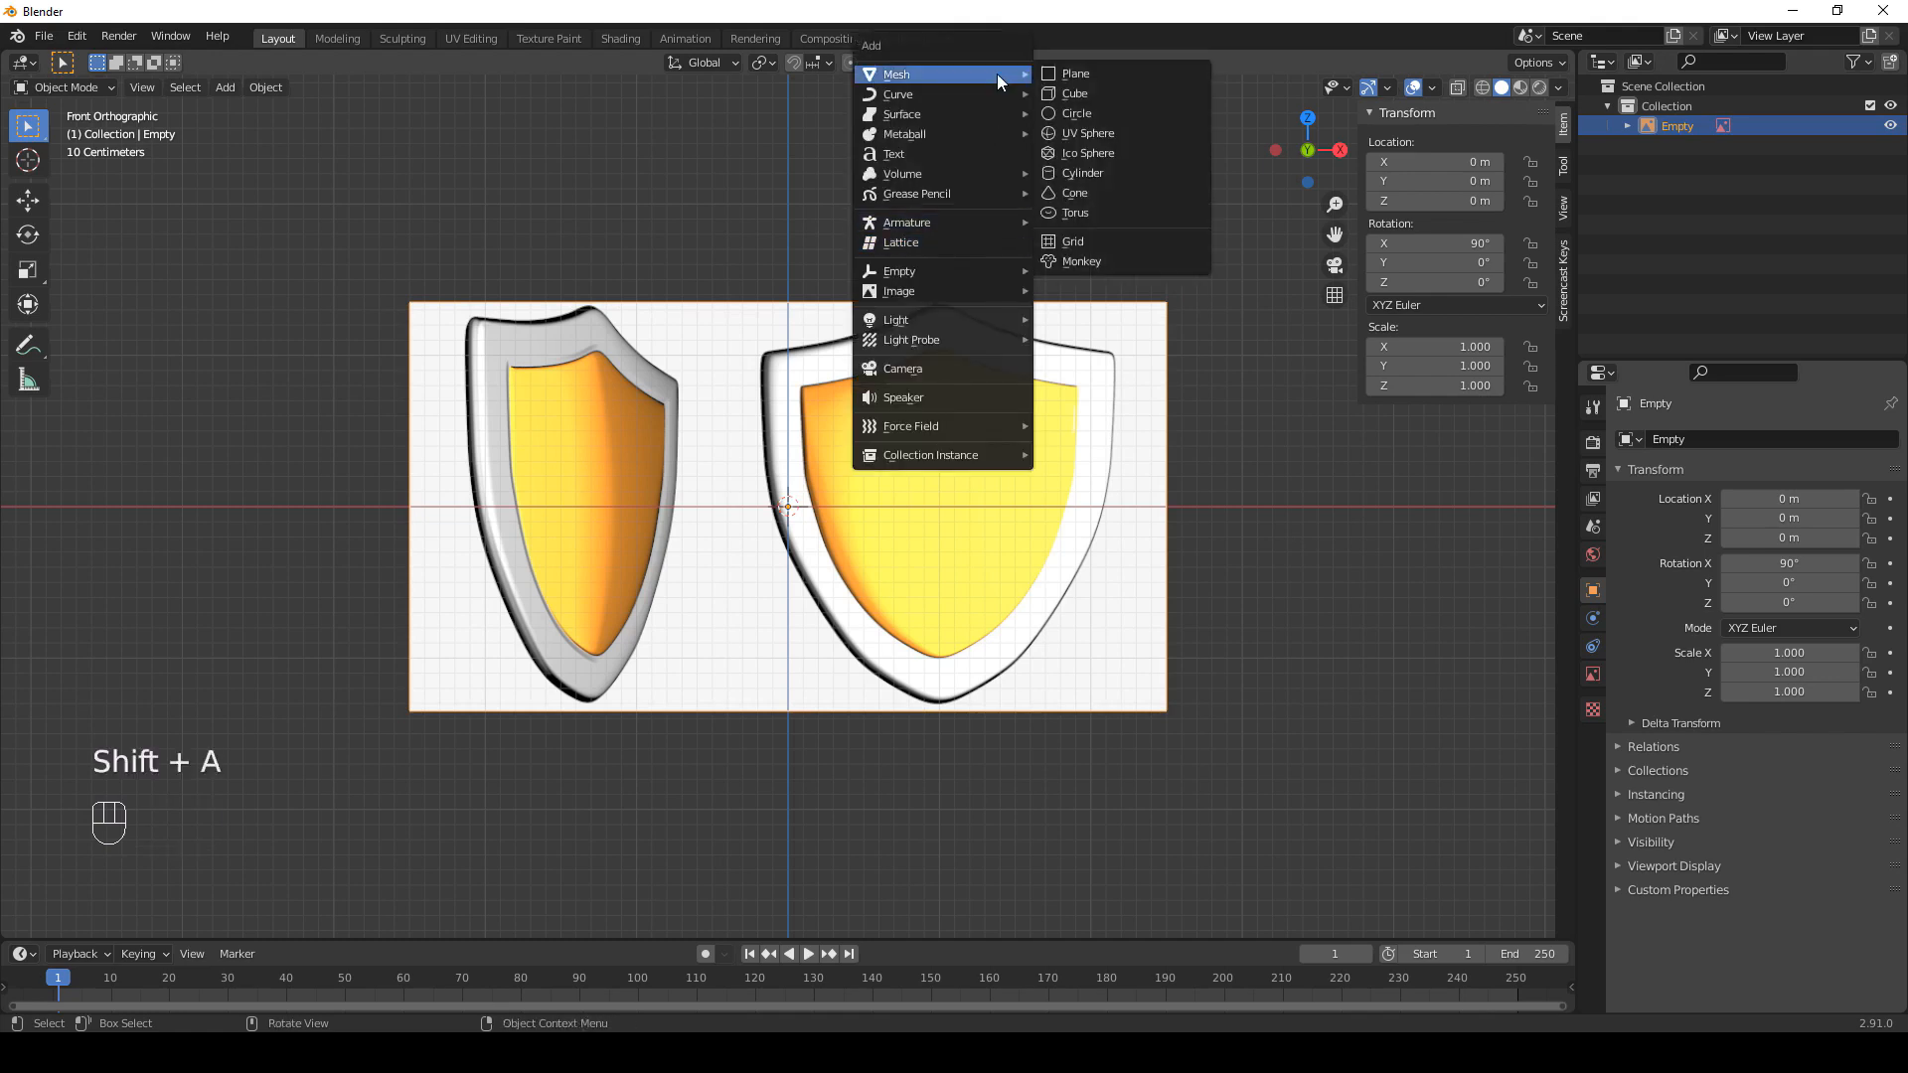
{"action": "left_click", "coordinate": [1091, 75]}
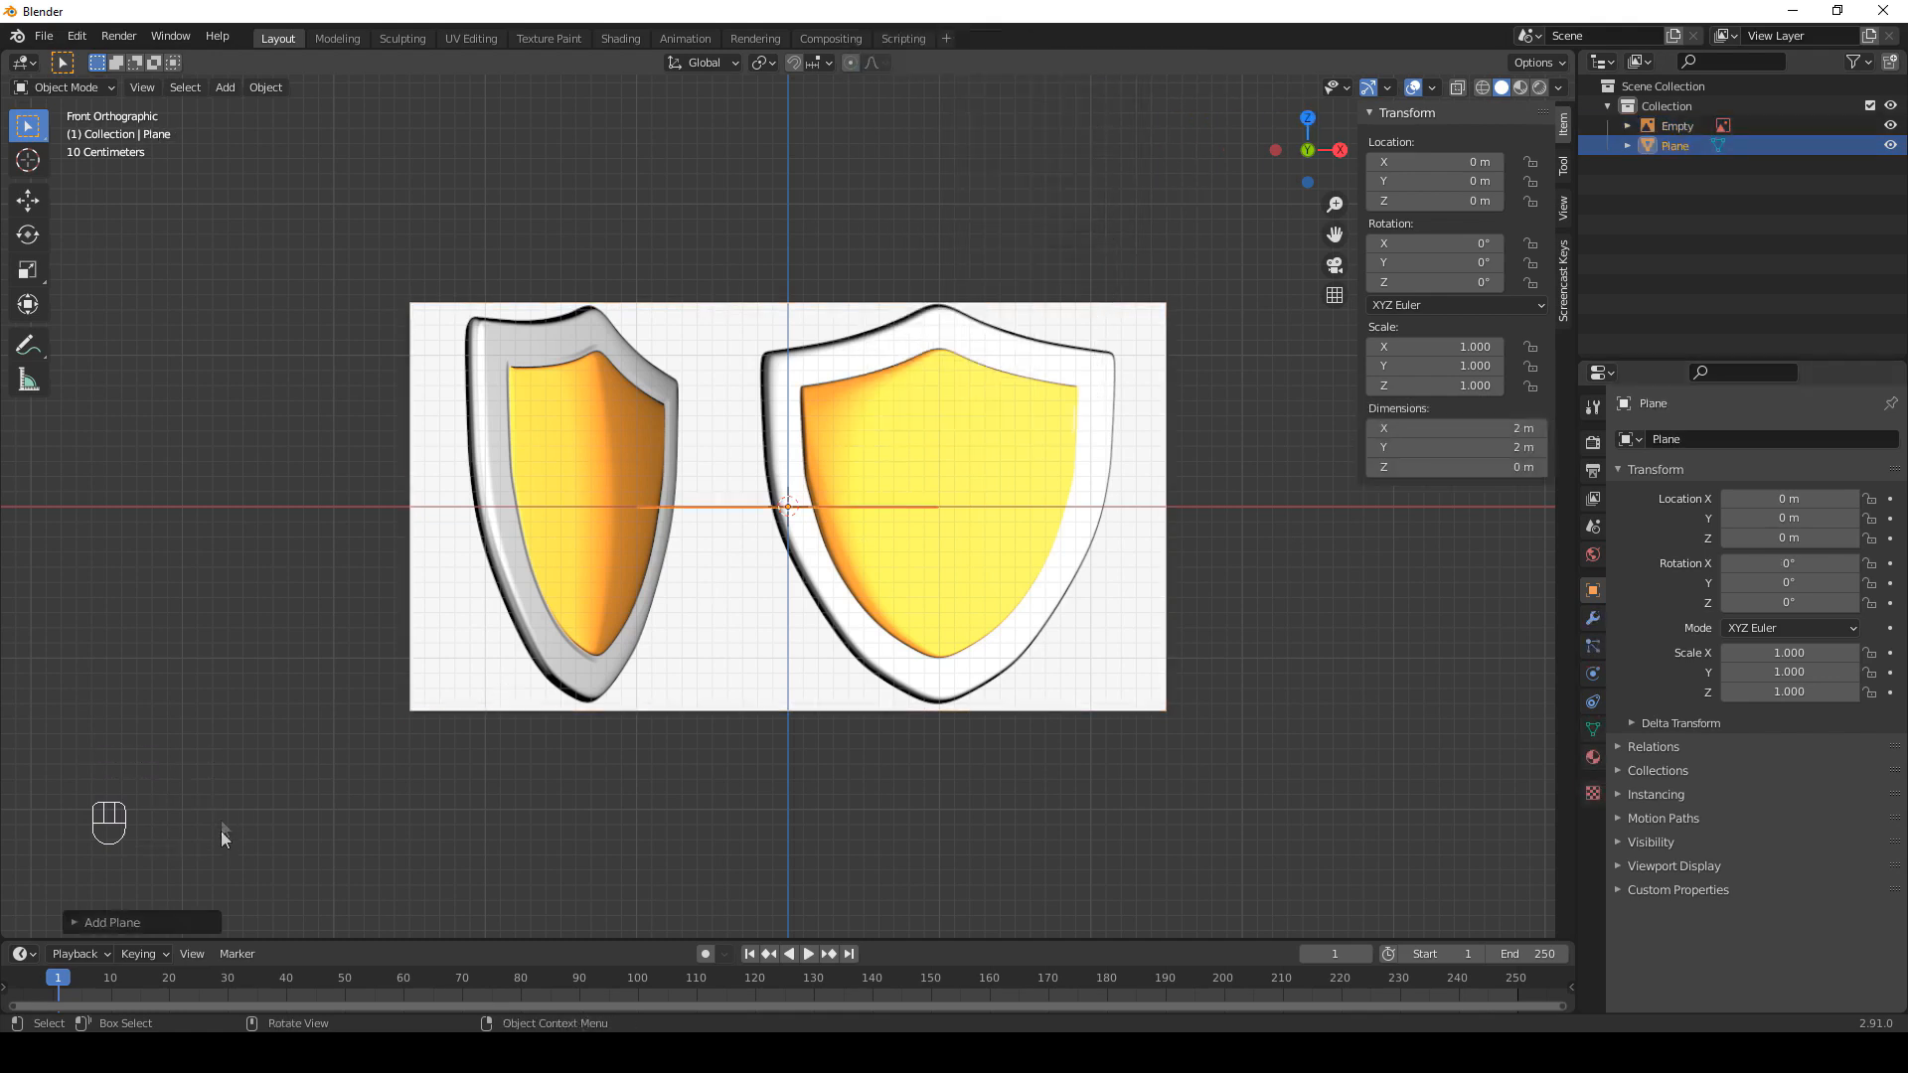
{"action": "left_click", "coordinate": [89, 923]}
{"action": "left_click", "coordinate": [269, 877]}
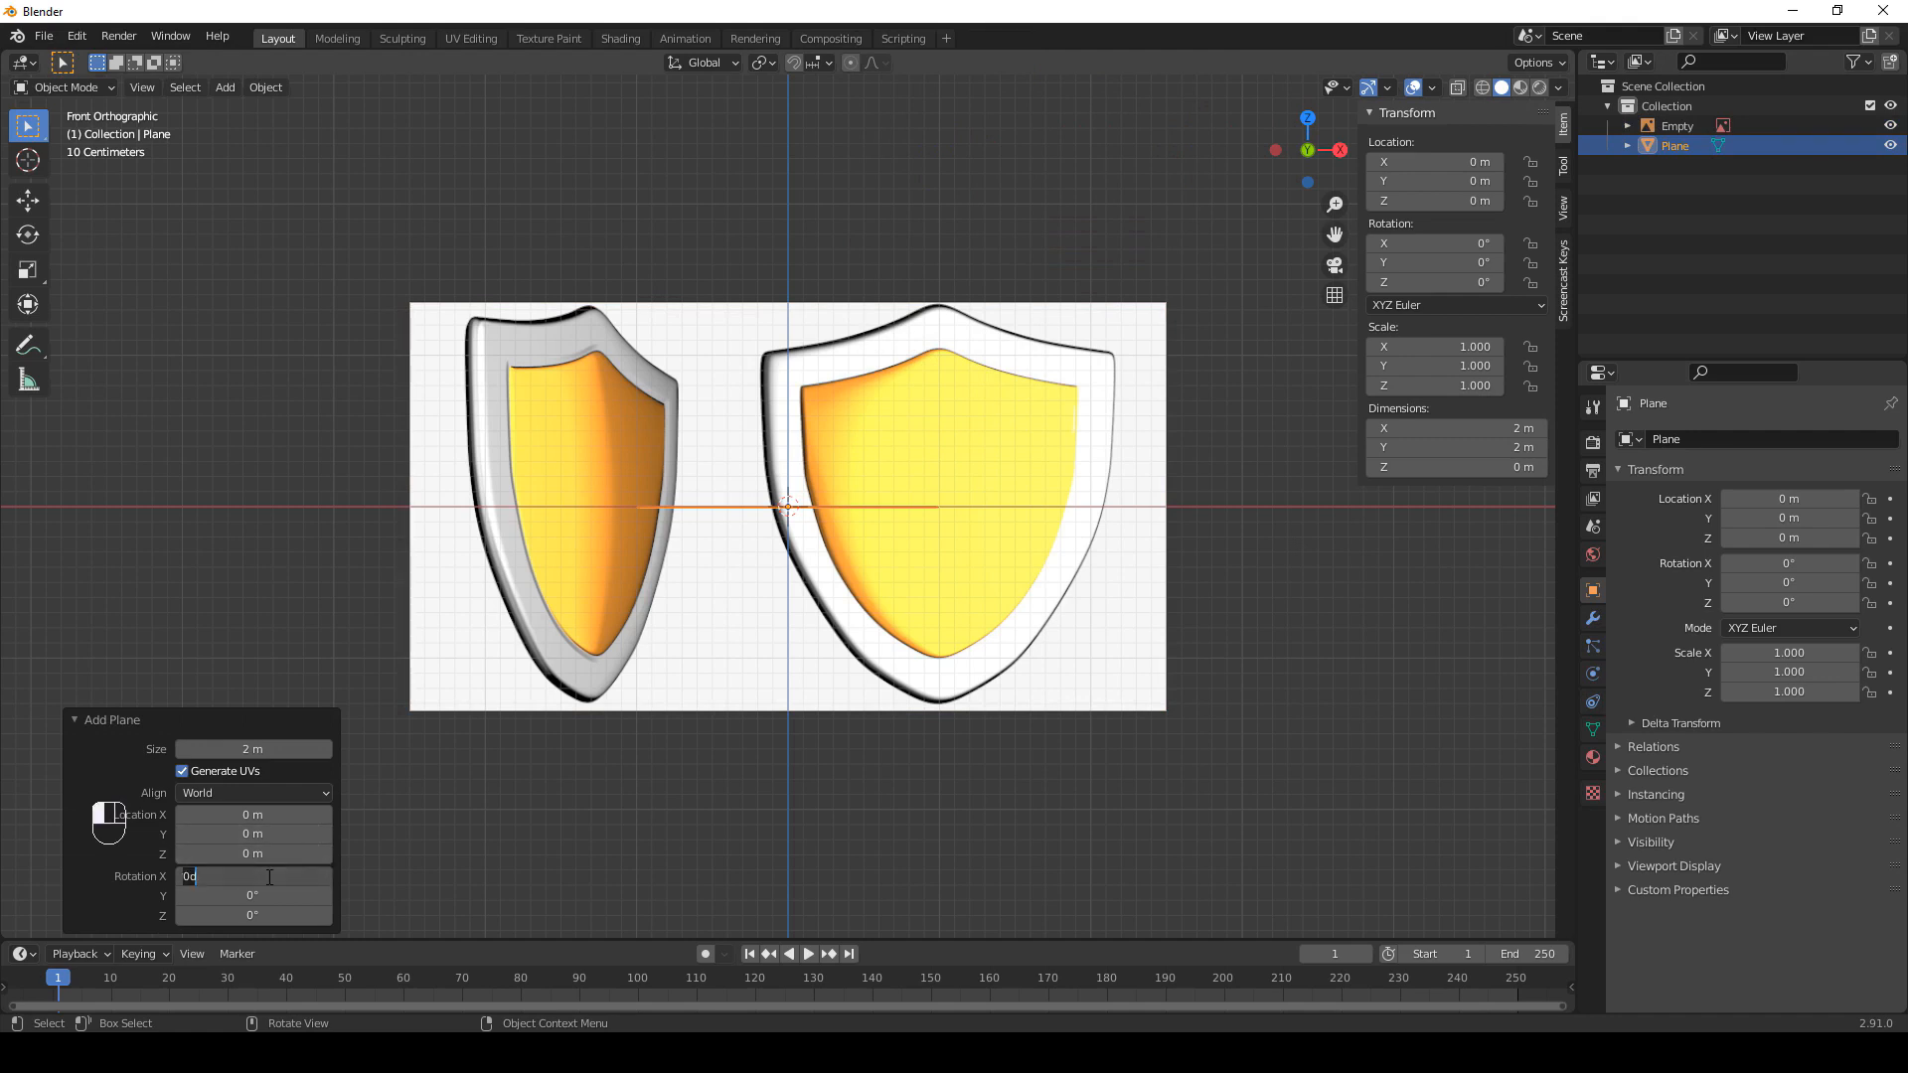
{"action": "type", "text": "90"}
{"action": "key", "text": "Return"}
{"action": "middle_click_drag", "start_coordinate": [730, 557], "coordinate": [963, 587]}
{"action": "key", "text": "KP_3"}
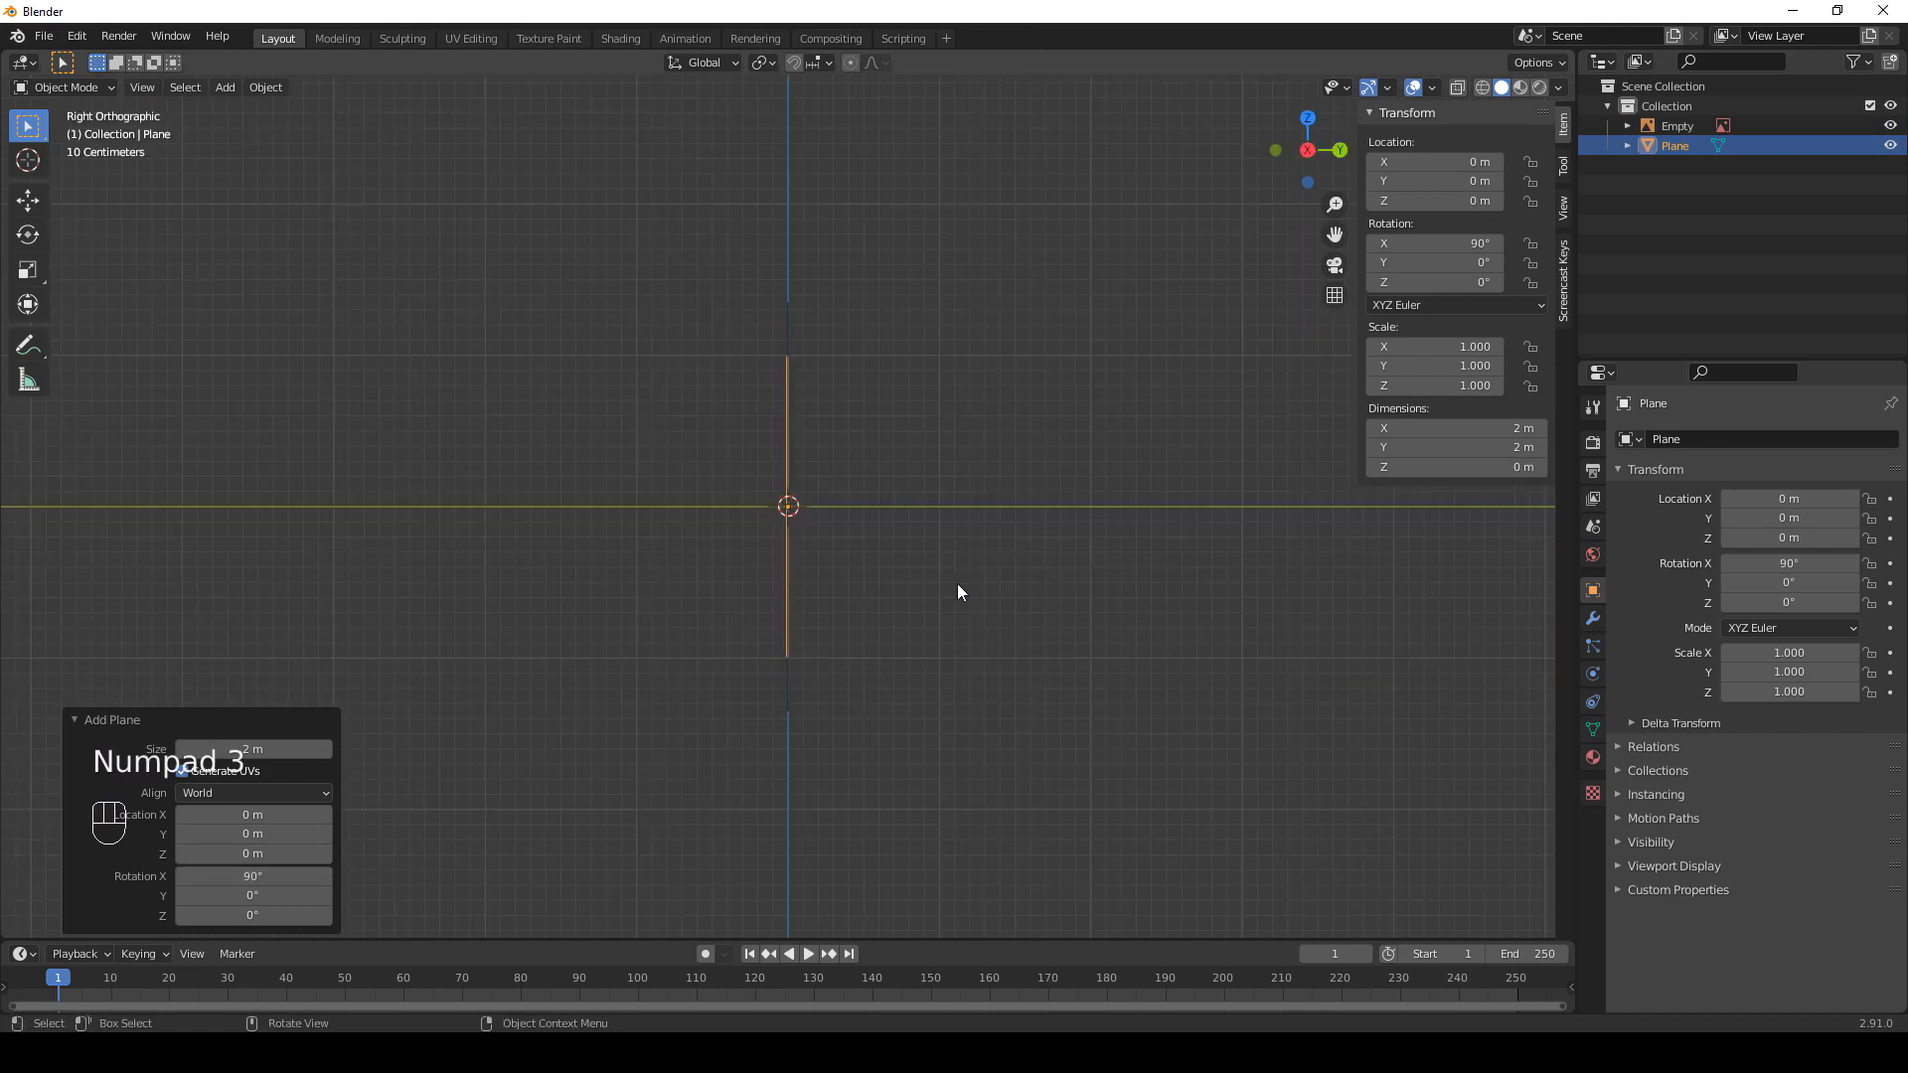
In front view, scale the plane to about 1.498 and move it over the front-facing reference shield, about X 0.99 m and Z -0.05 m.
{"action": "key", "text": "KP_1"}
{"action": "key", "text": "s"}
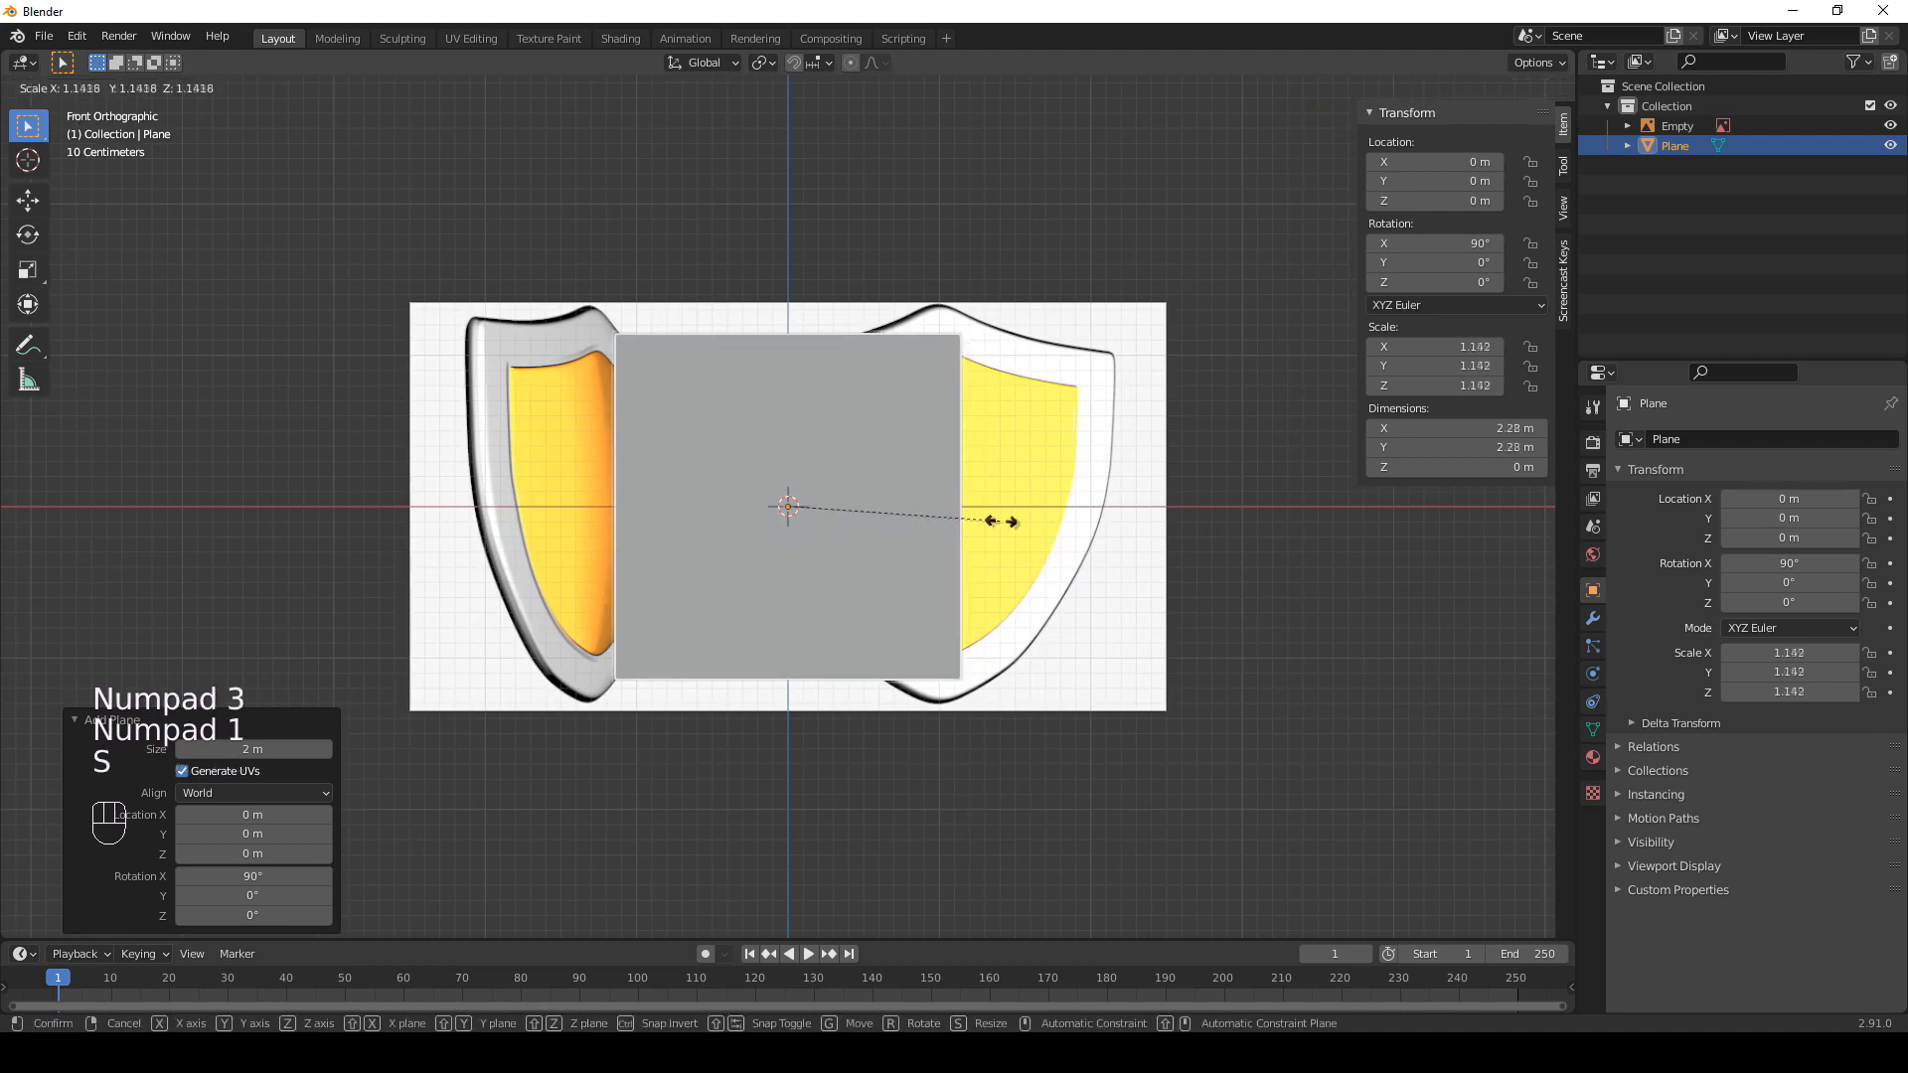
{"action": "left_click", "coordinate": [1064, 539]}
{"action": "key", "text": "g"}
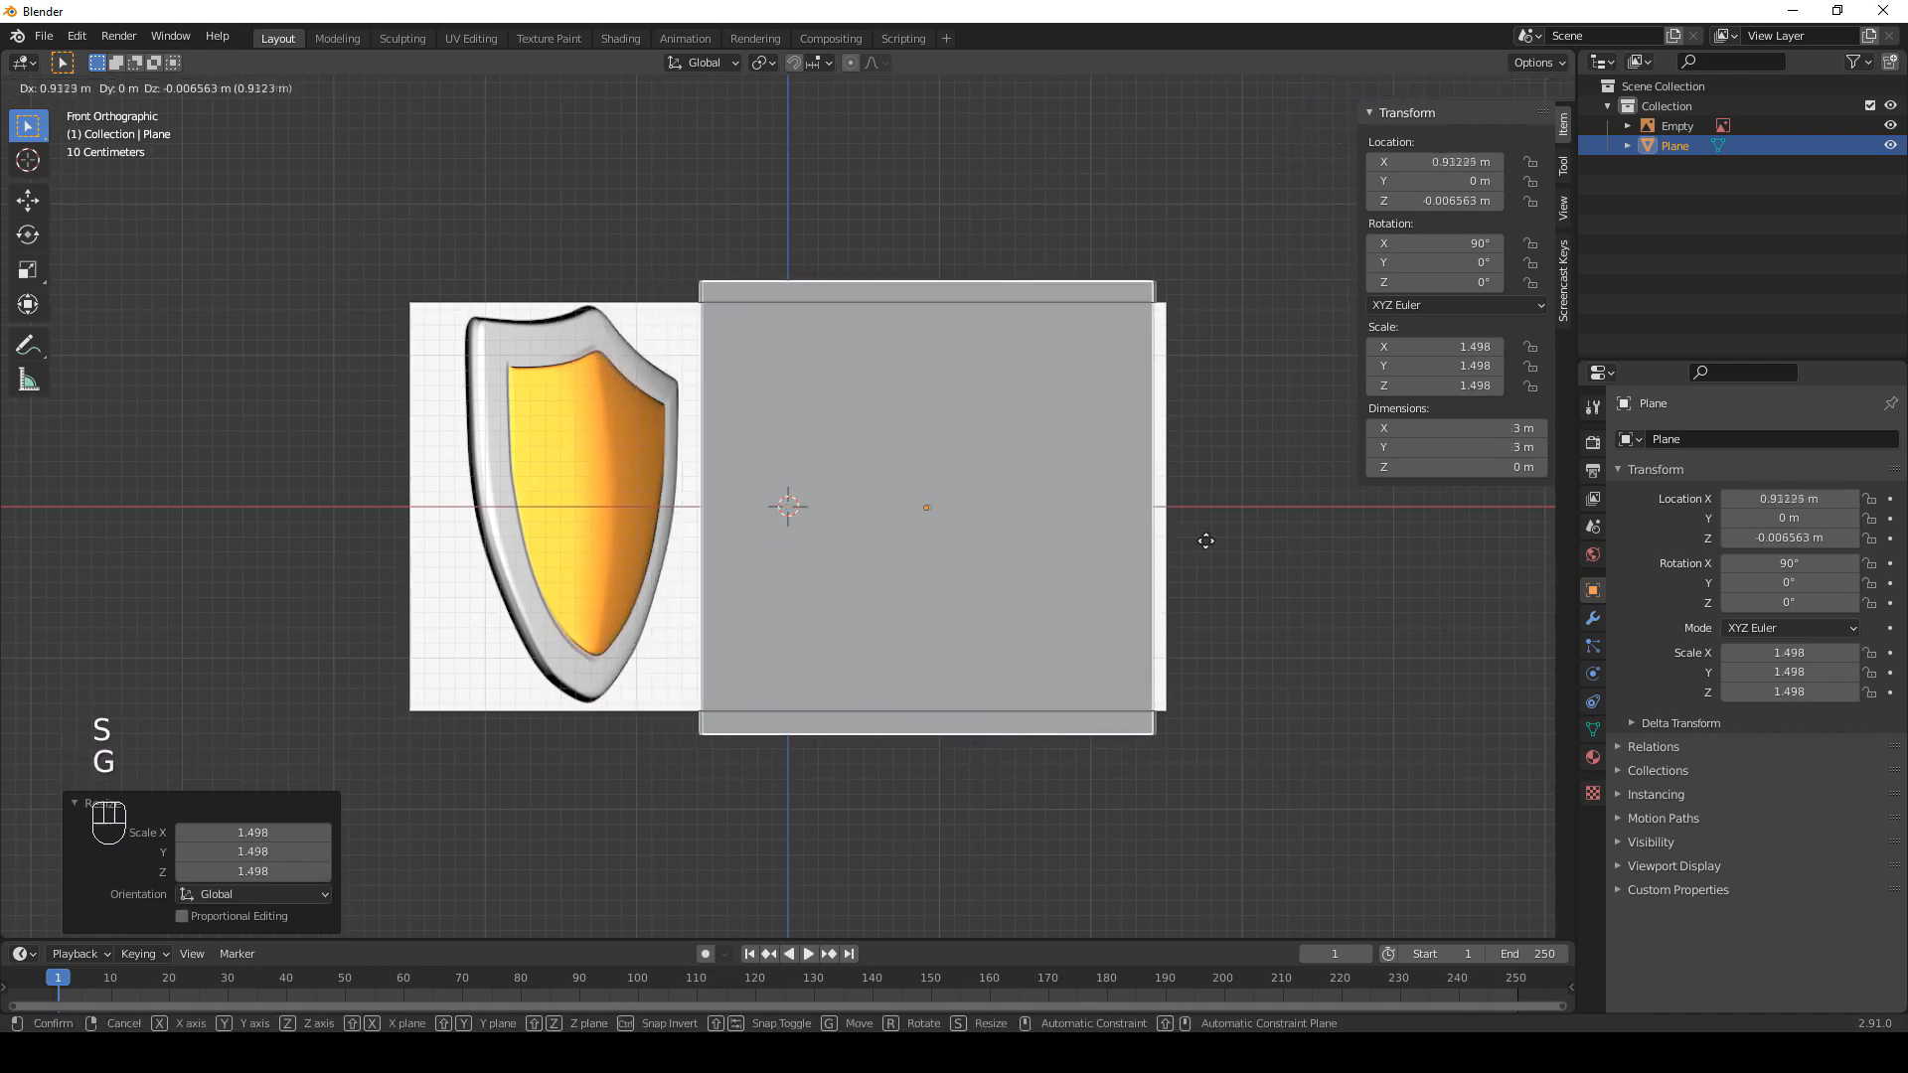
{"action": "left_click", "coordinate": [1214, 546]}
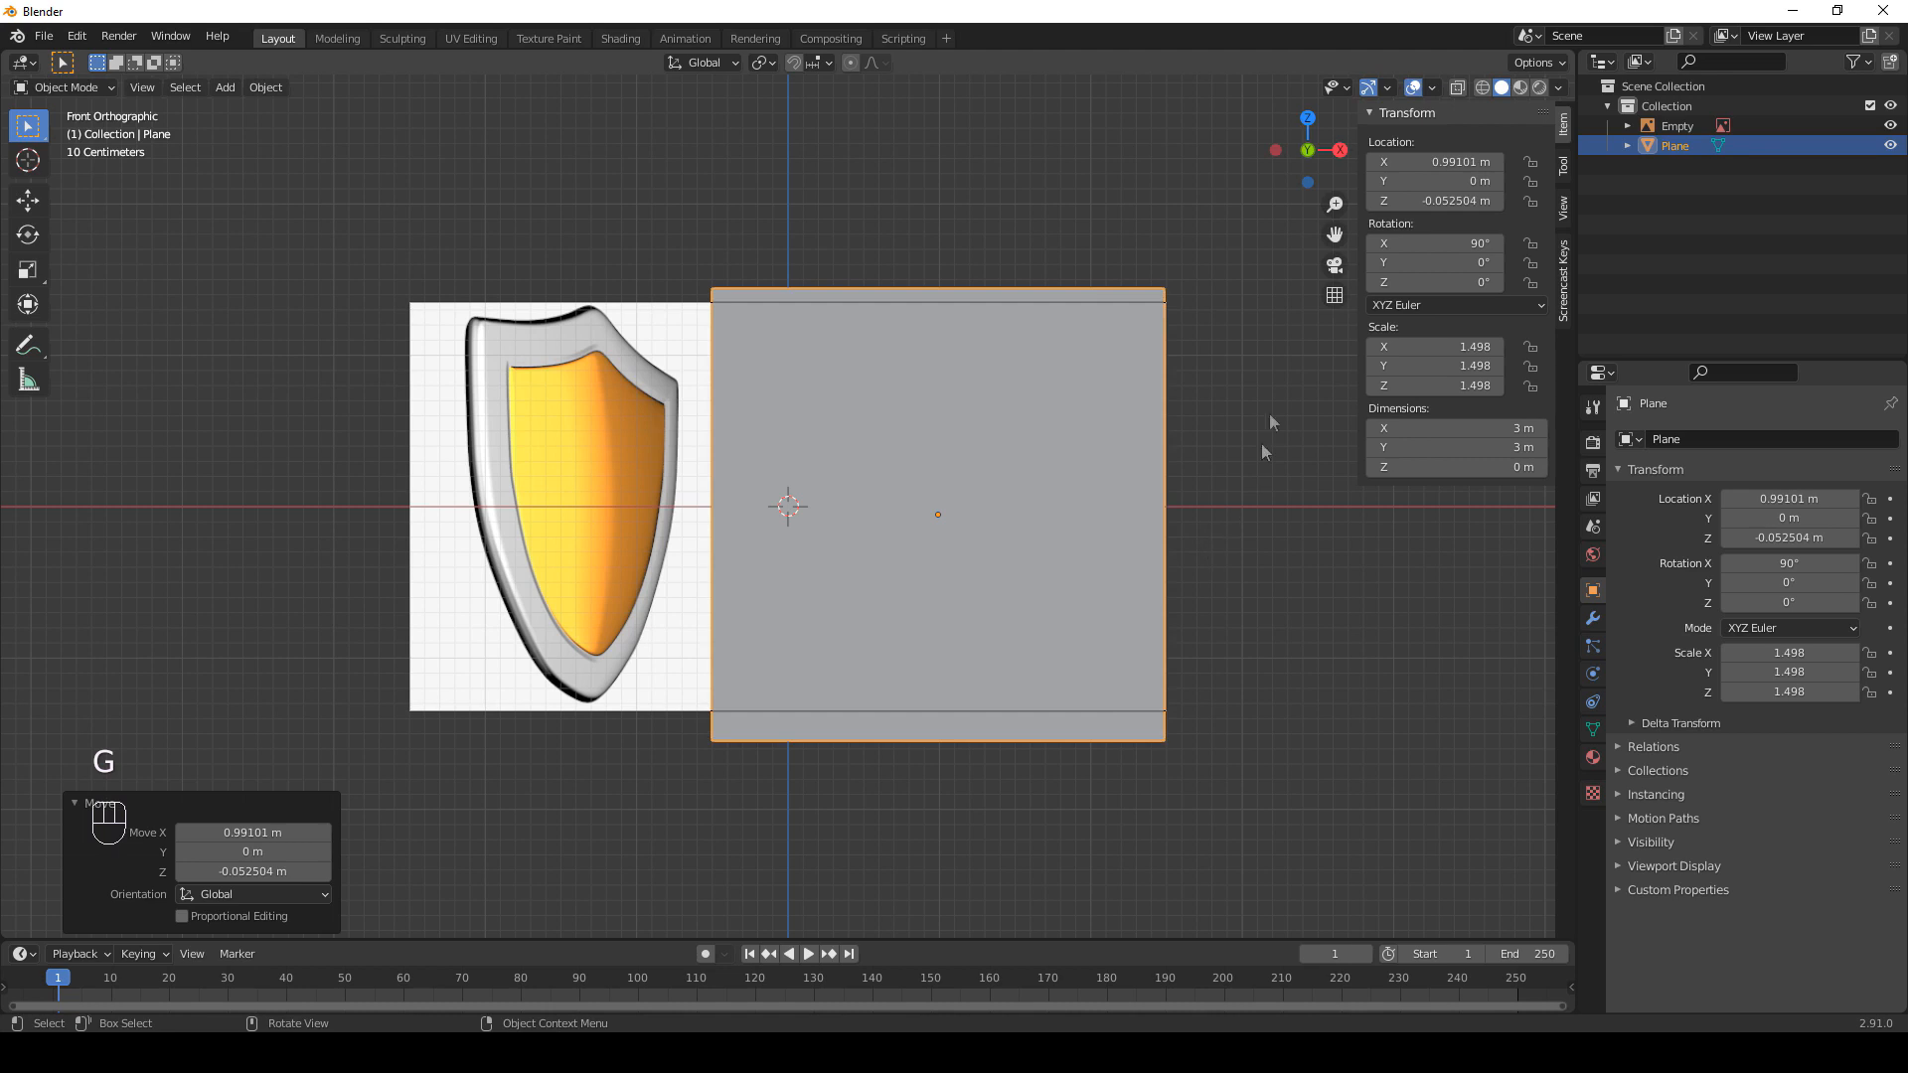
Turn on X-ray display to see the reference through the plane, and enter Edit Mode on the plane.
{"action": "left_click", "coordinate": [1455, 91]}
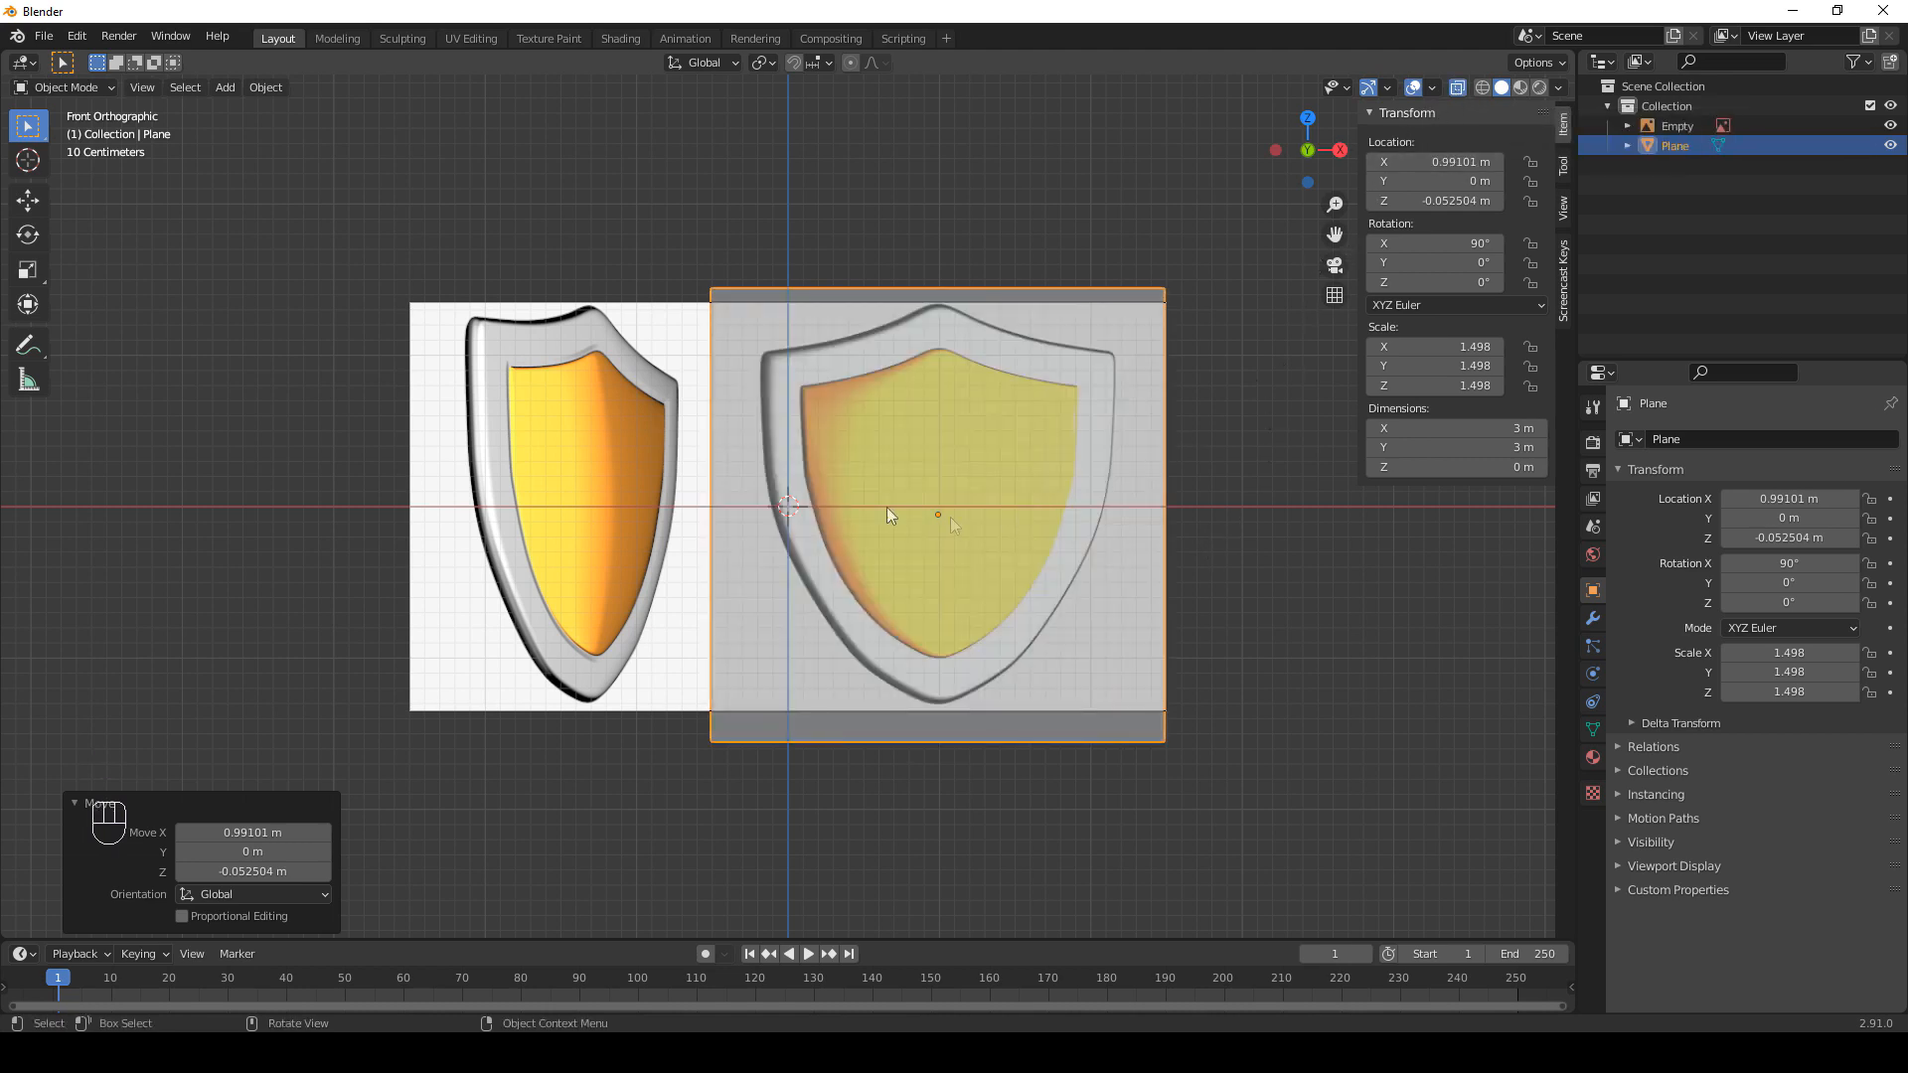
{"action": "scroll", "coordinate": [1112, 493], "scroll_direction": "up", "scroll_amount": 2}
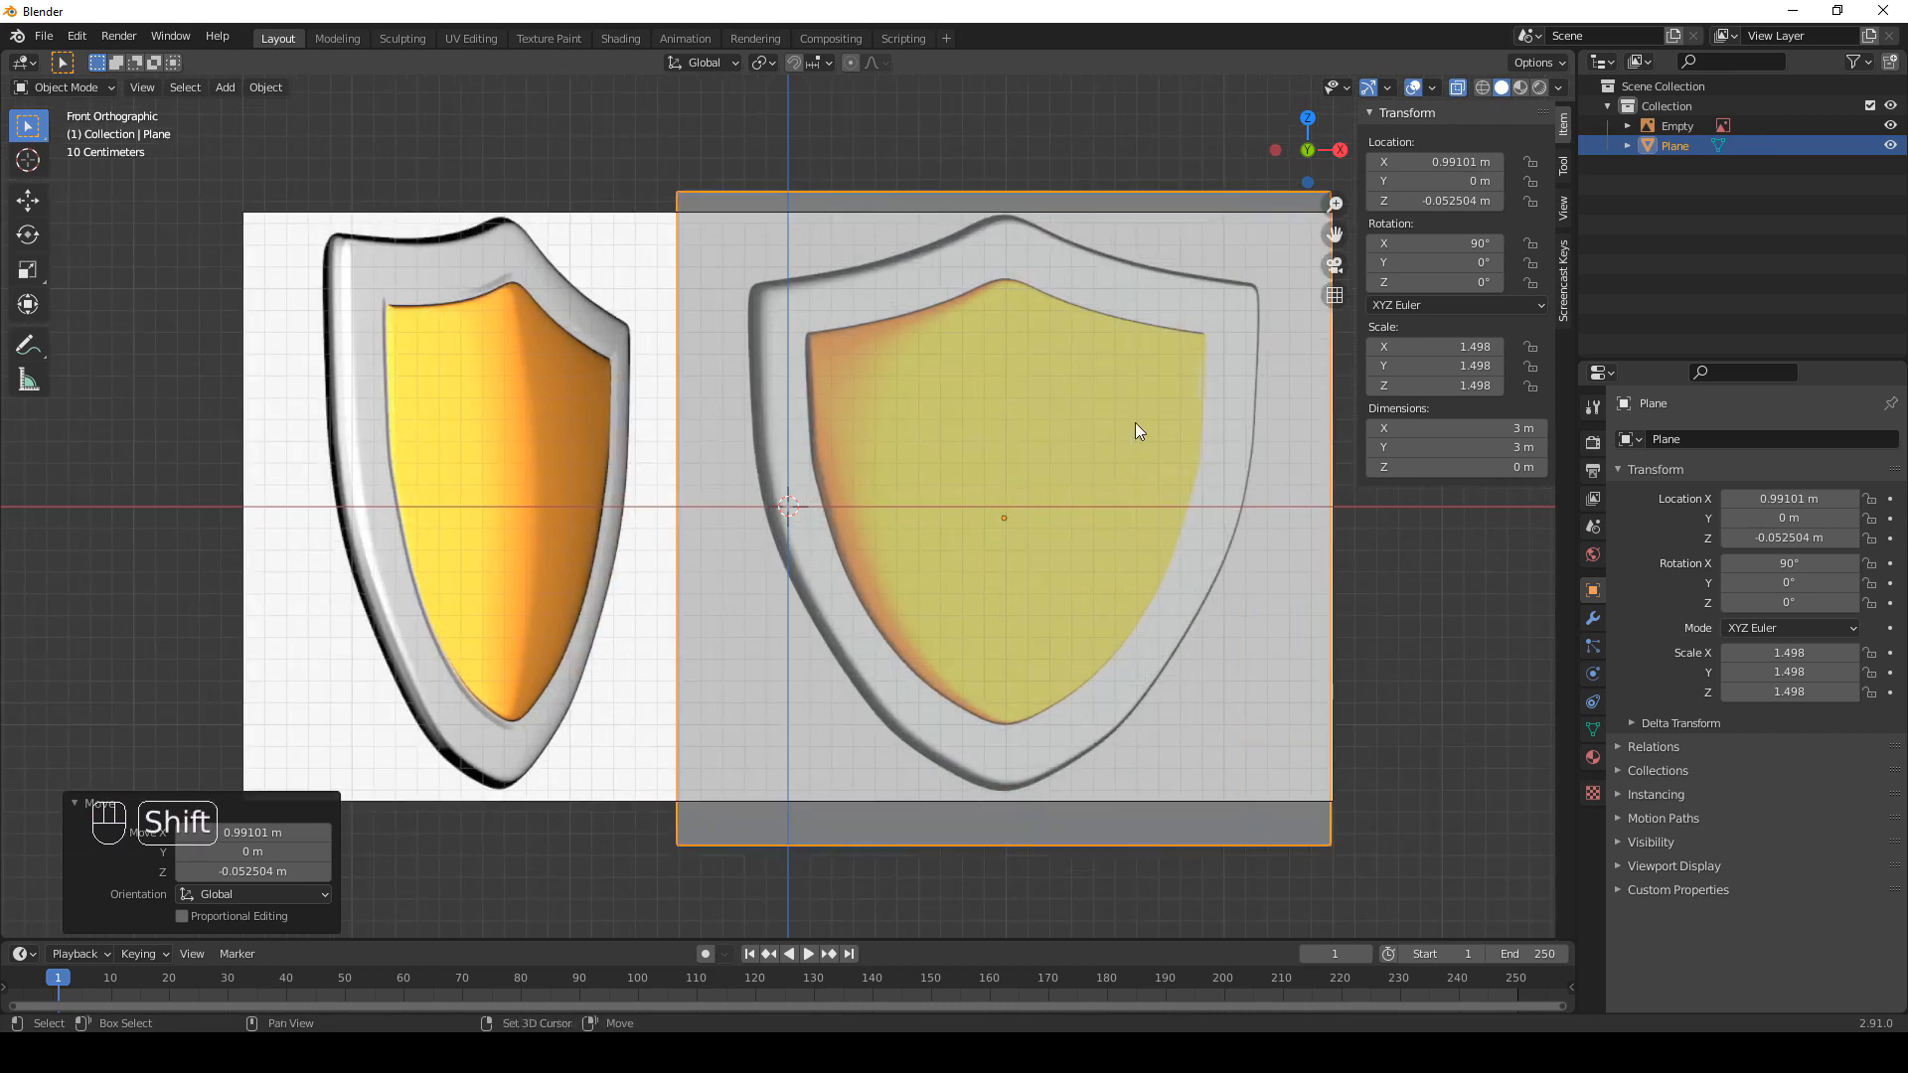
{"action": "middle_click_drag", "start_coordinate": [1135, 421], "coordinate": [1021, 432], "text": "shift"}
{"action": "scroll", "coordinate": [1016, 432], "scroll_direction": "up", "scroll_amount": 1}
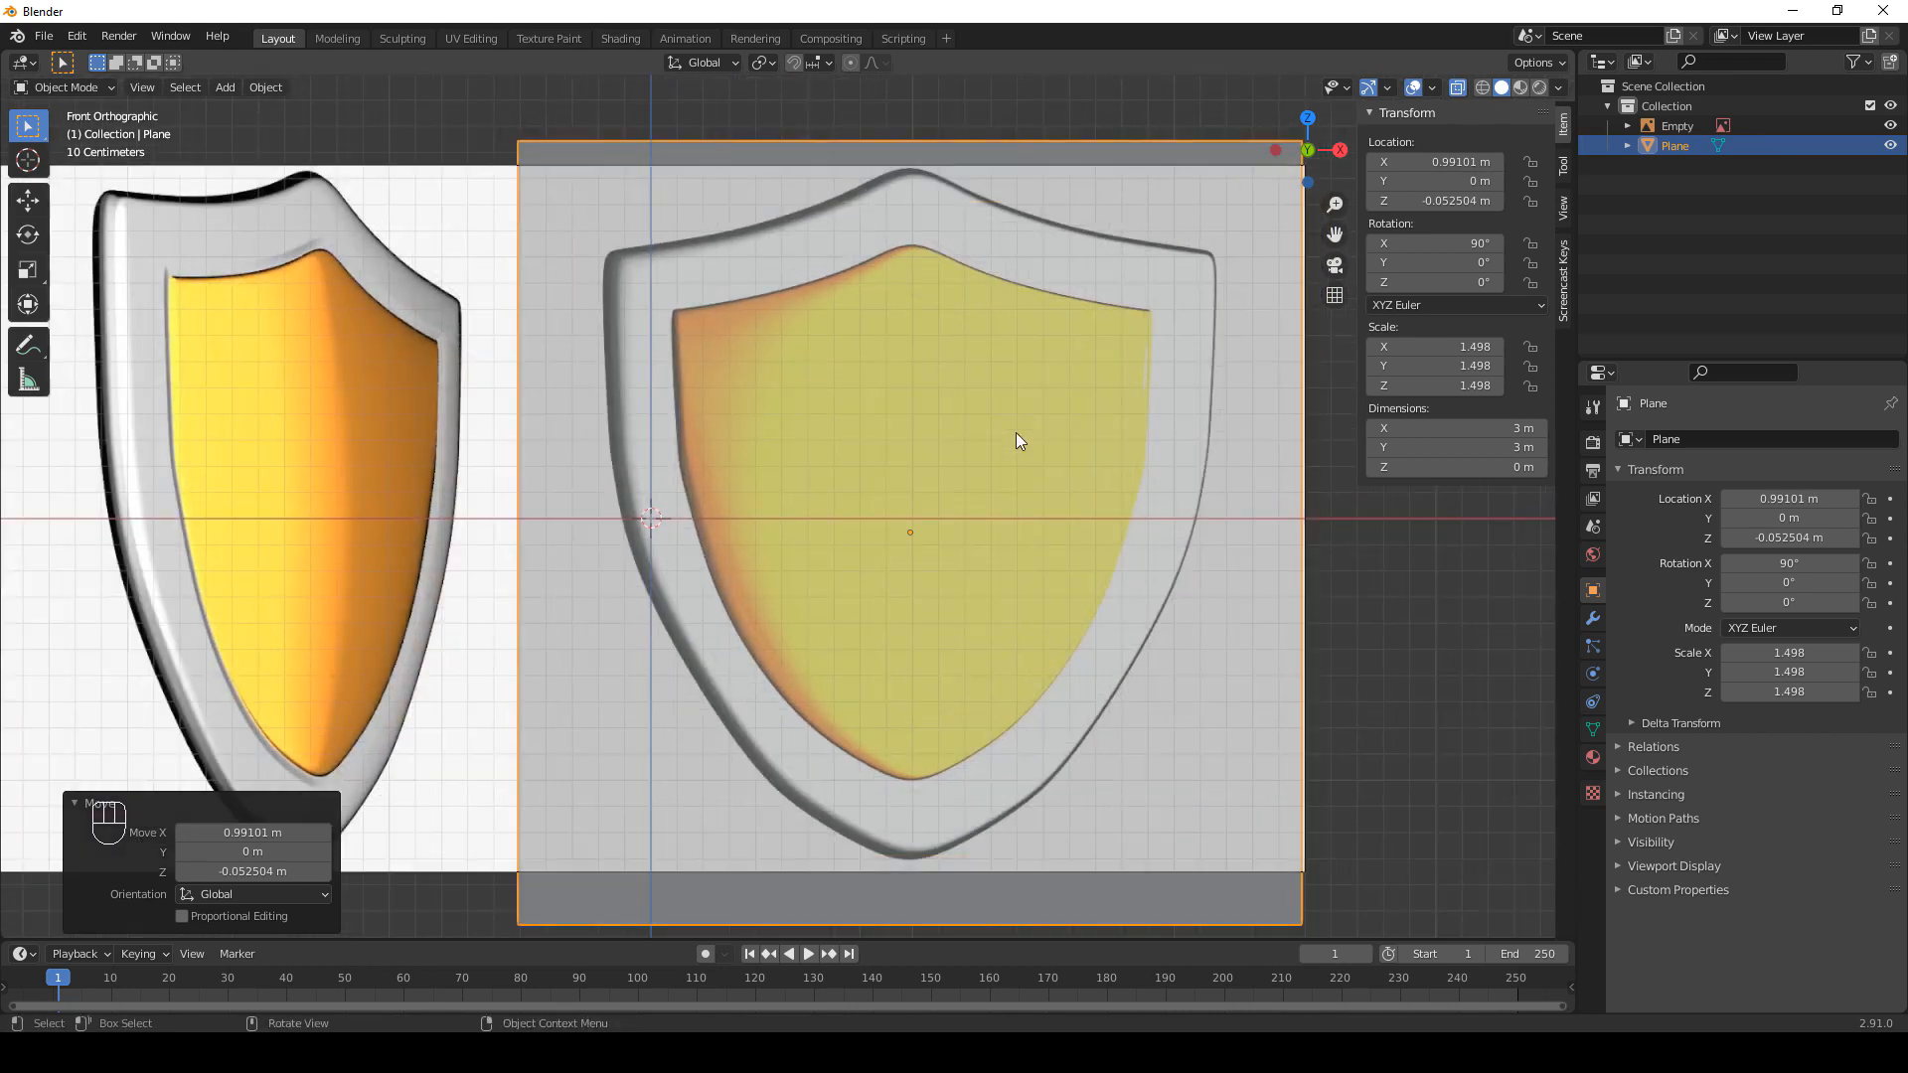
{"action": "left_click", "coordinate": [1416, 569]}
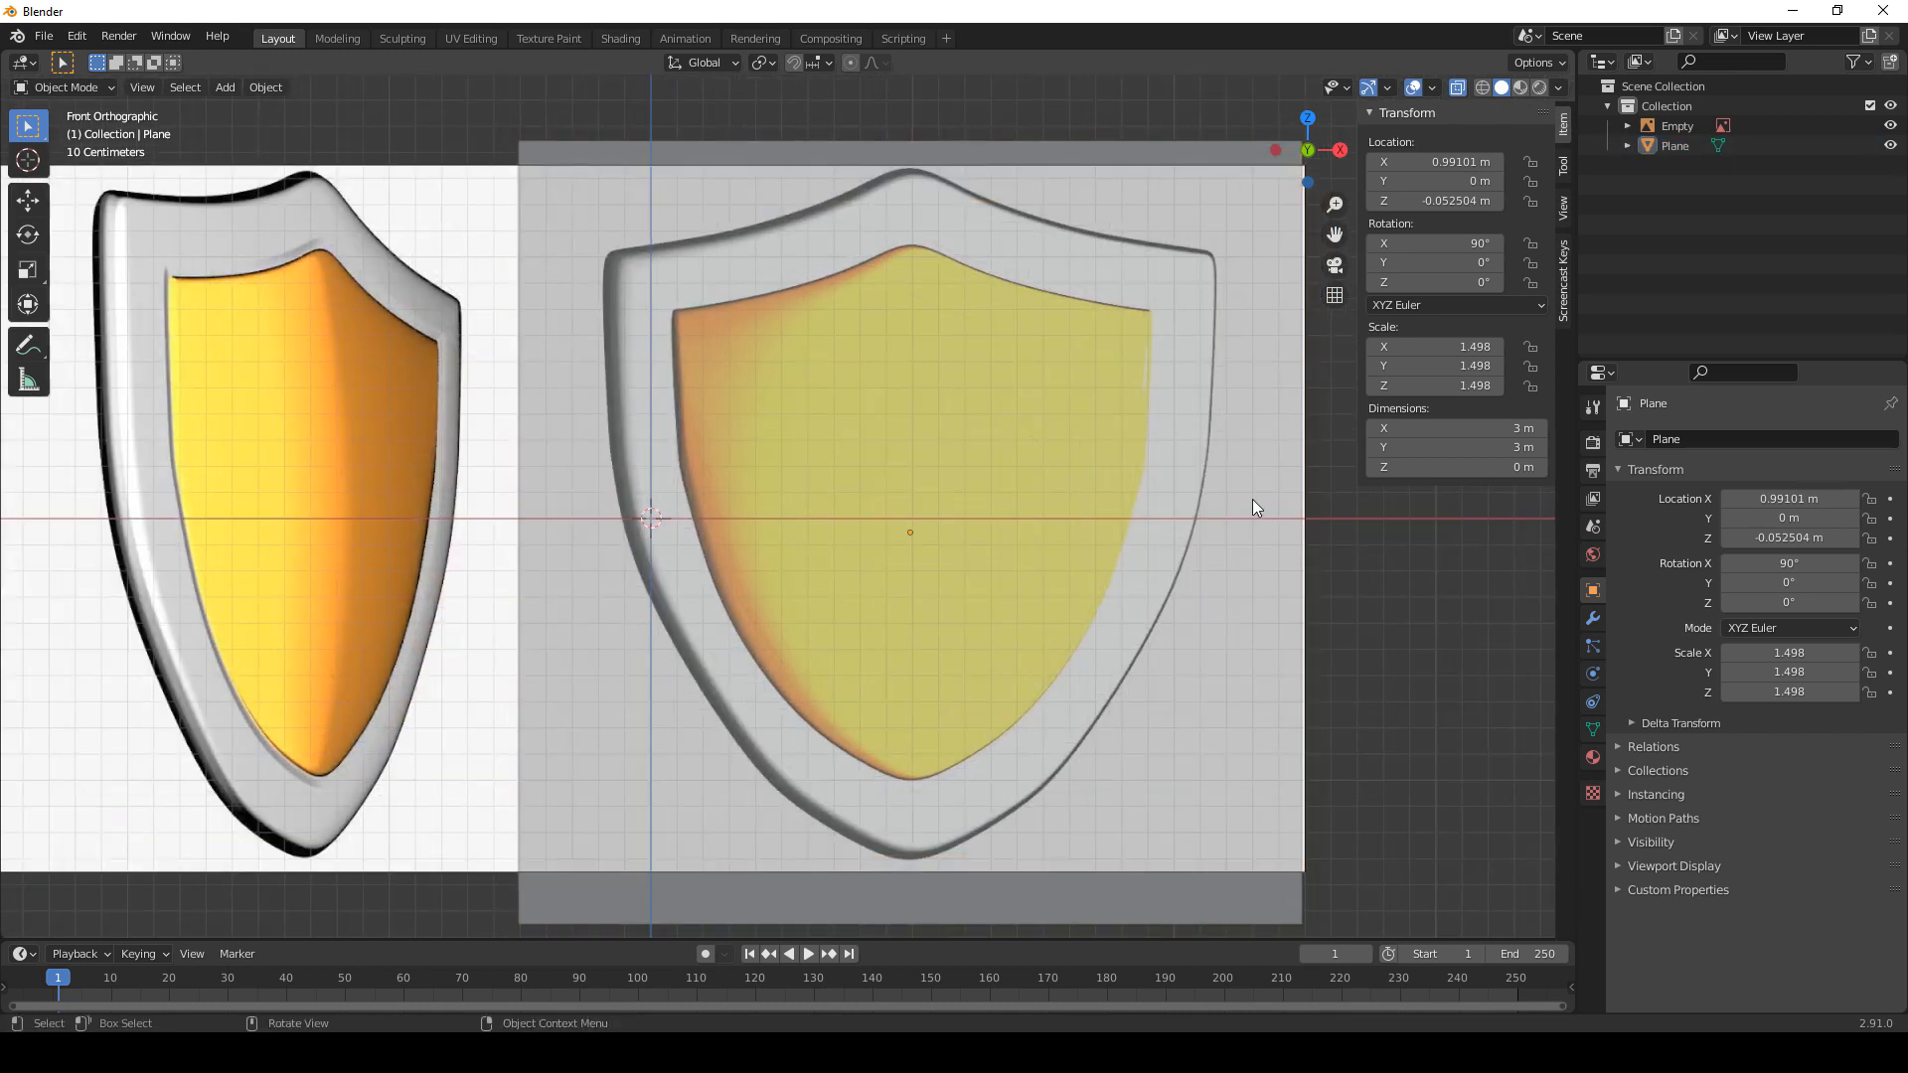
{"action": "left_click", "coordinate": [1185, 509]}
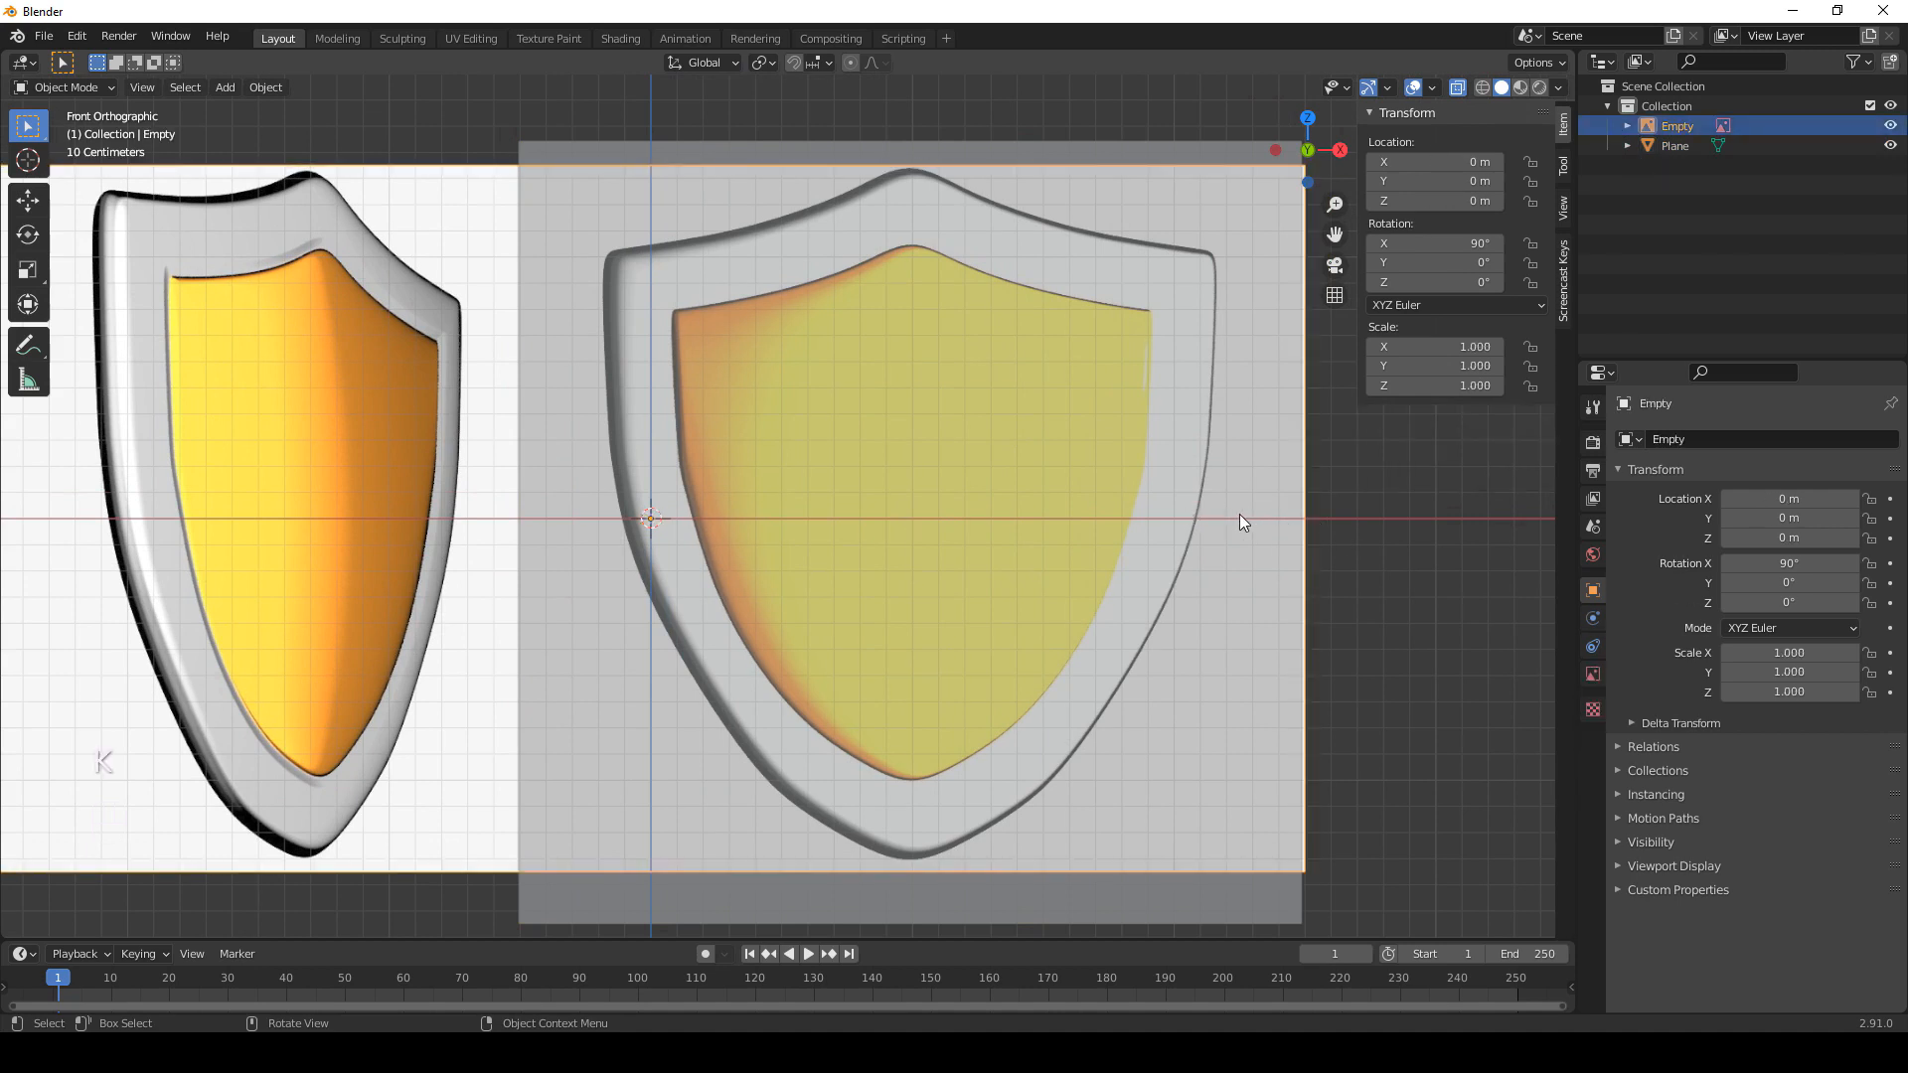
{"action": "left_click", "coordinate": [1040, 149]}
{"action": "key", "text": "Tab"}
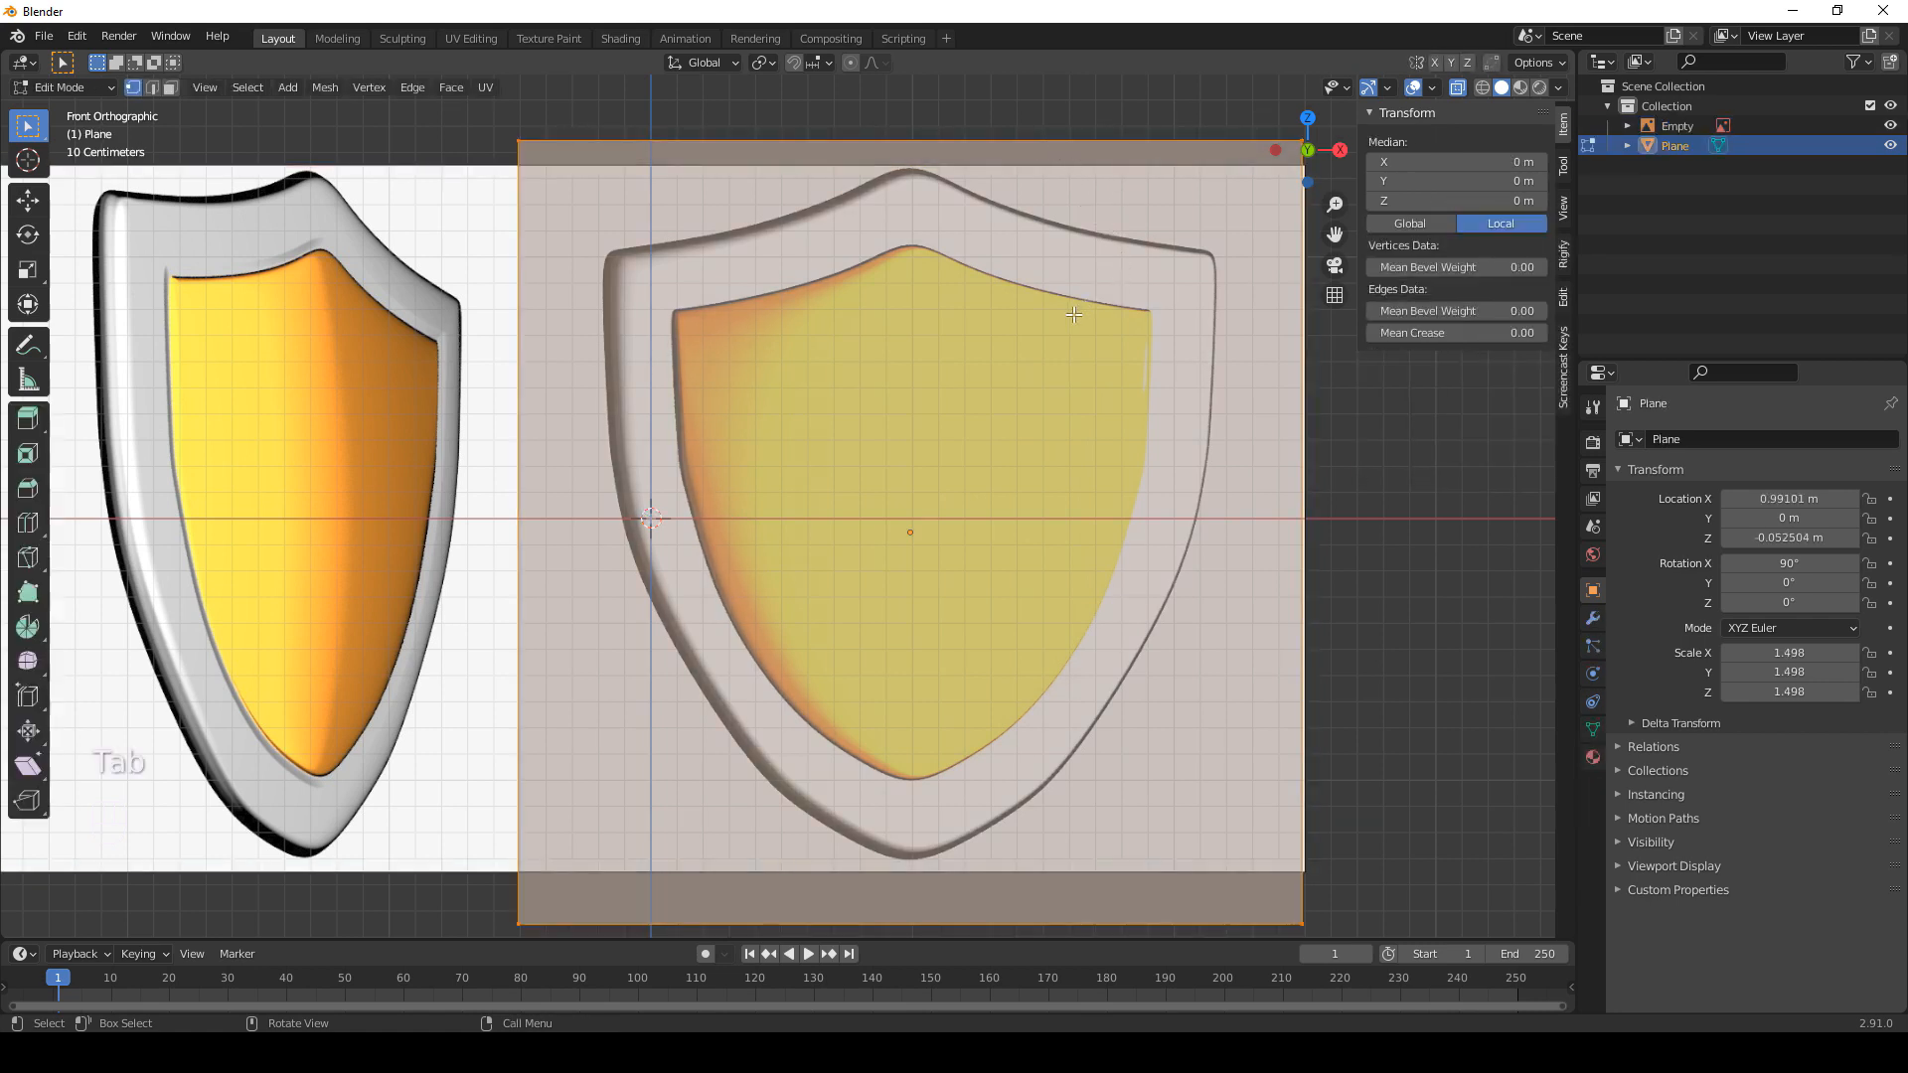
Knife-cut the shield's right half outline into the plane along the outer reference edge, closing it with a straight vertical centre line.
{"action": "key", "text": "k"}
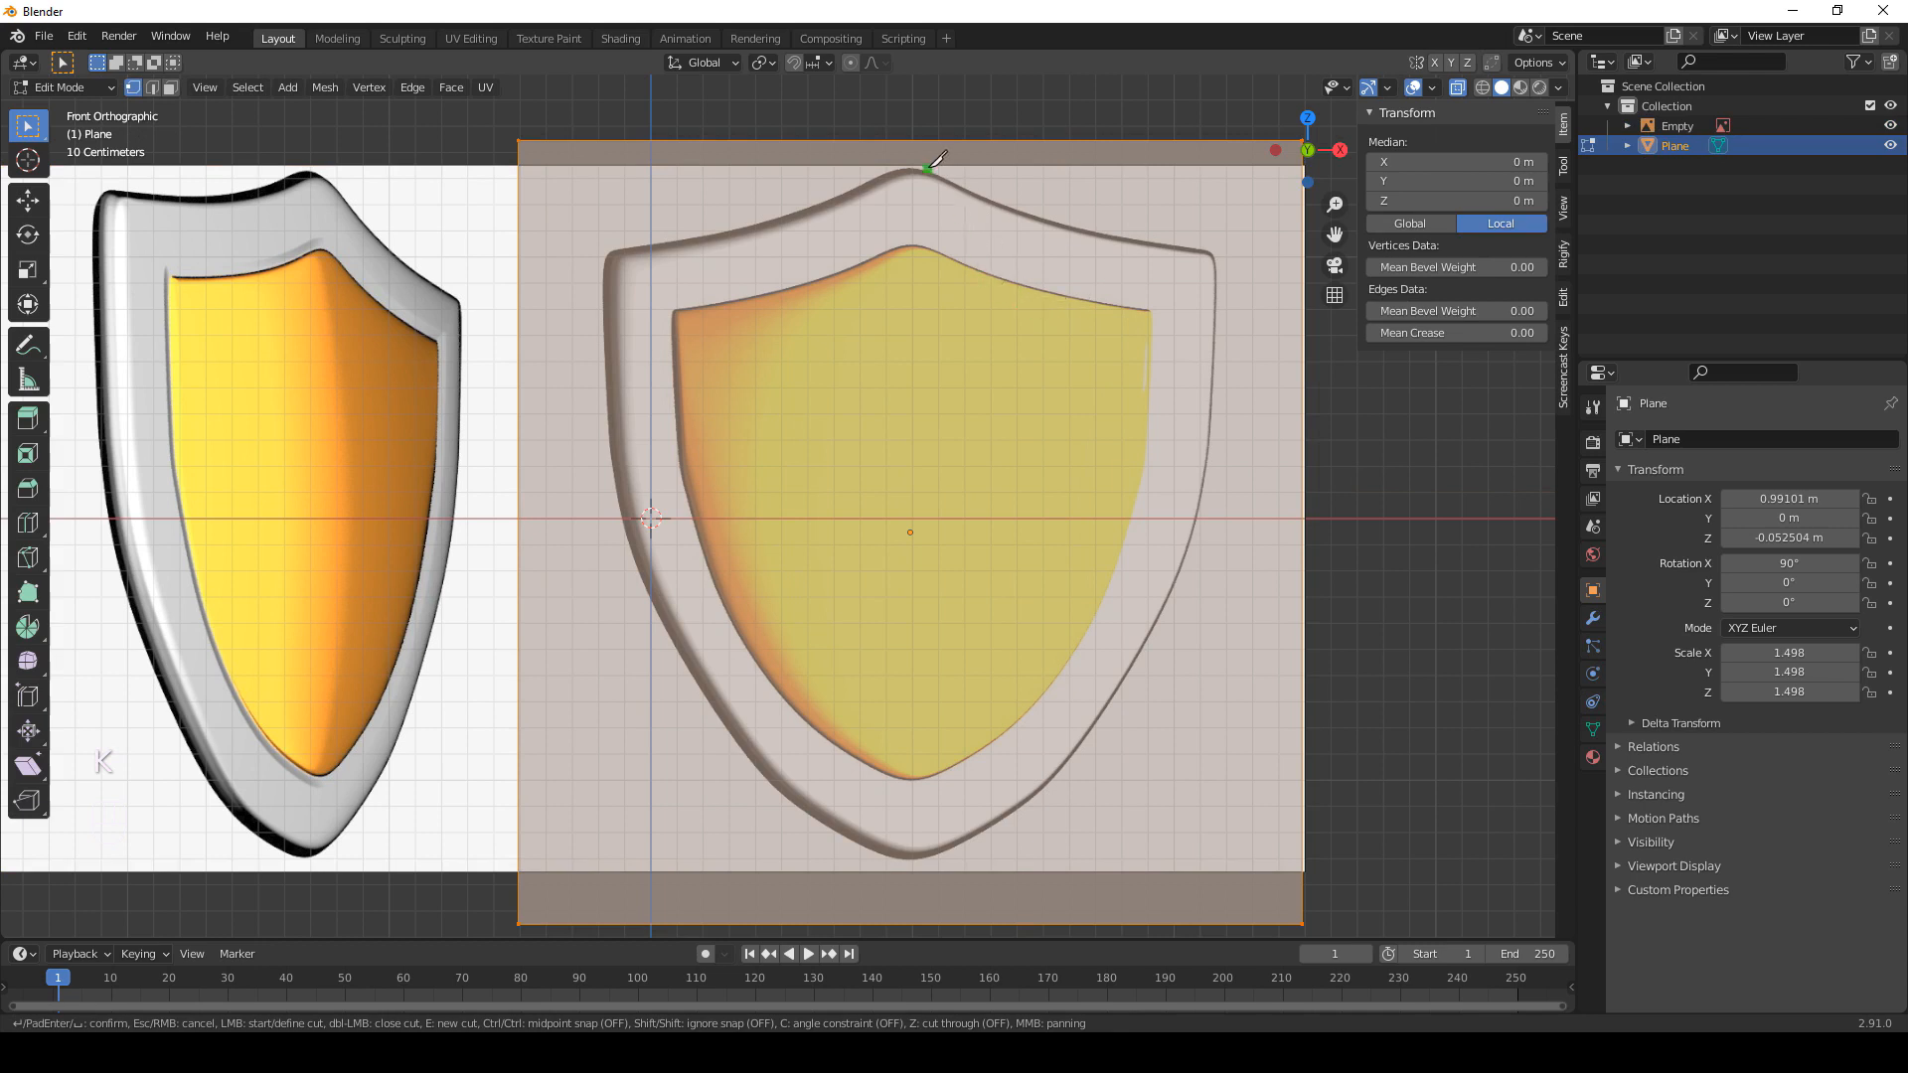
{"action": "key", "text": "Escape"}
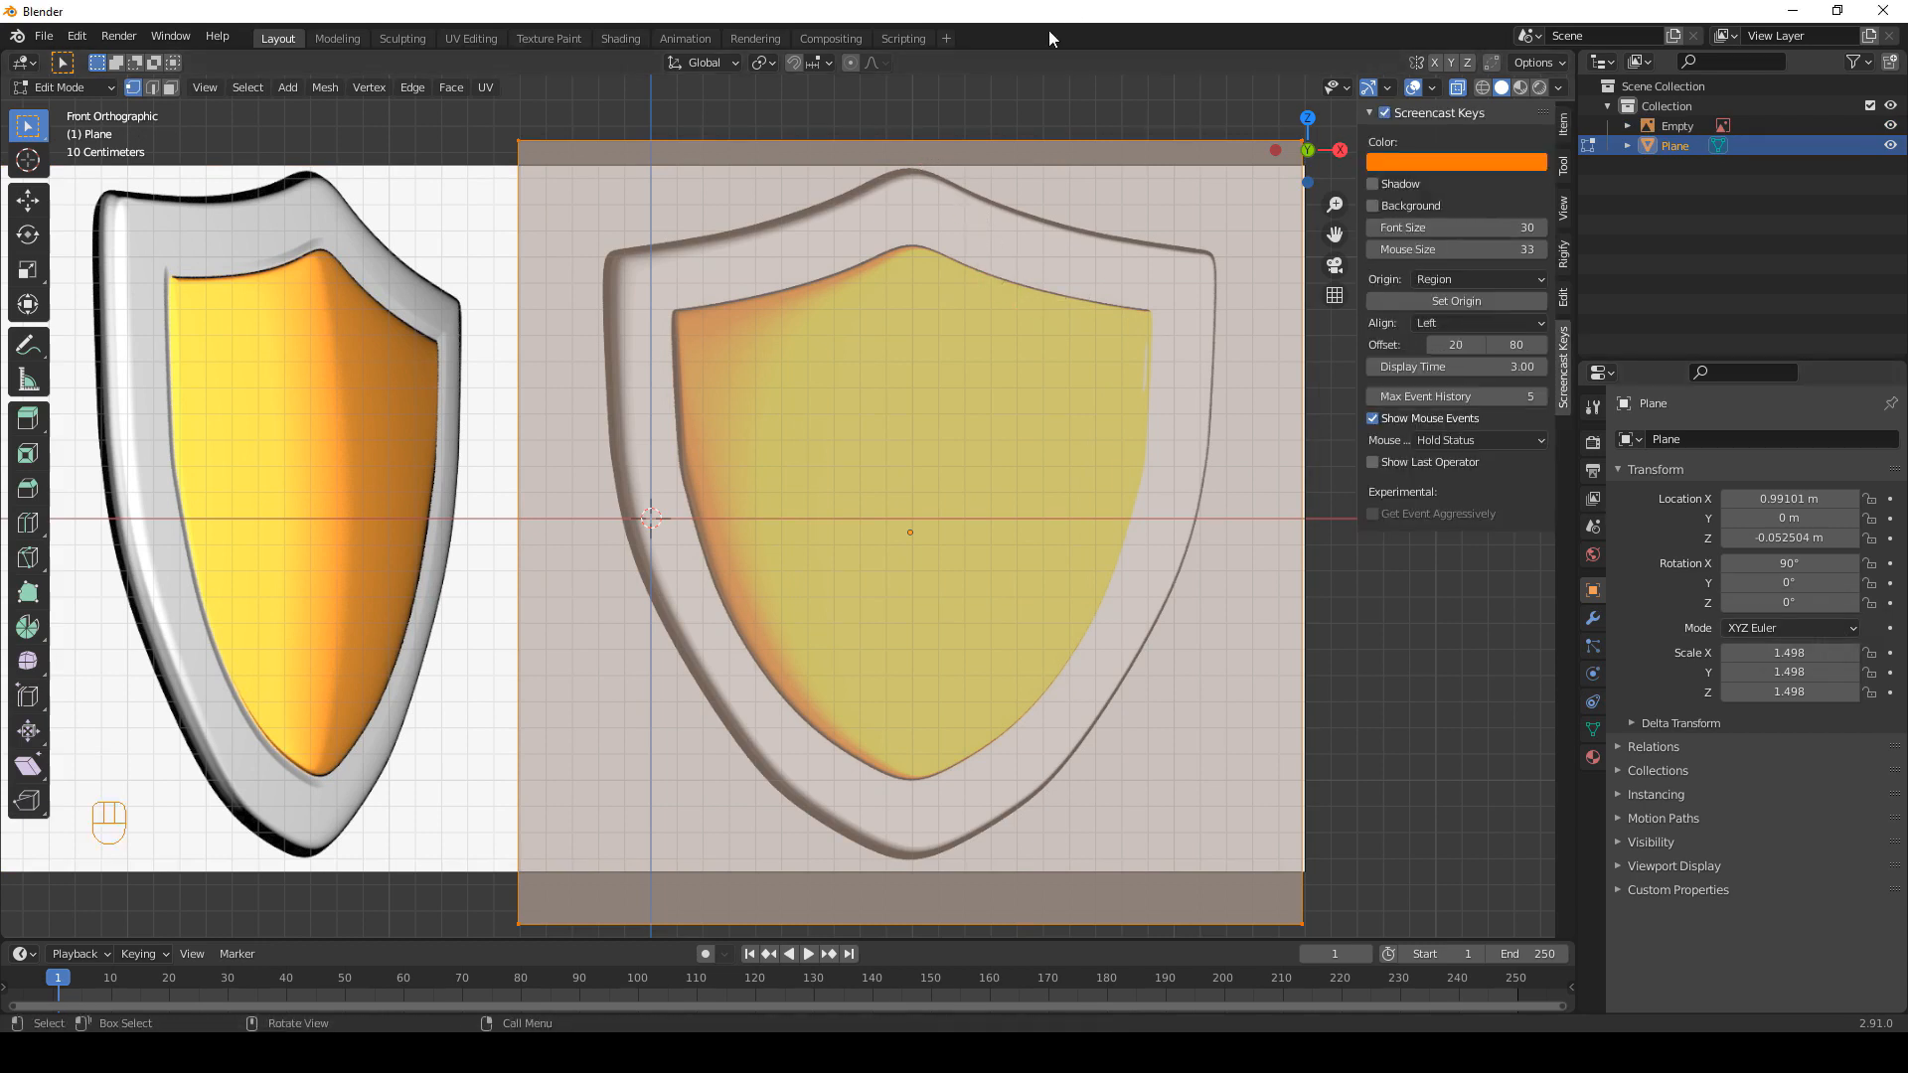
{"action": "key", "text": "k"}
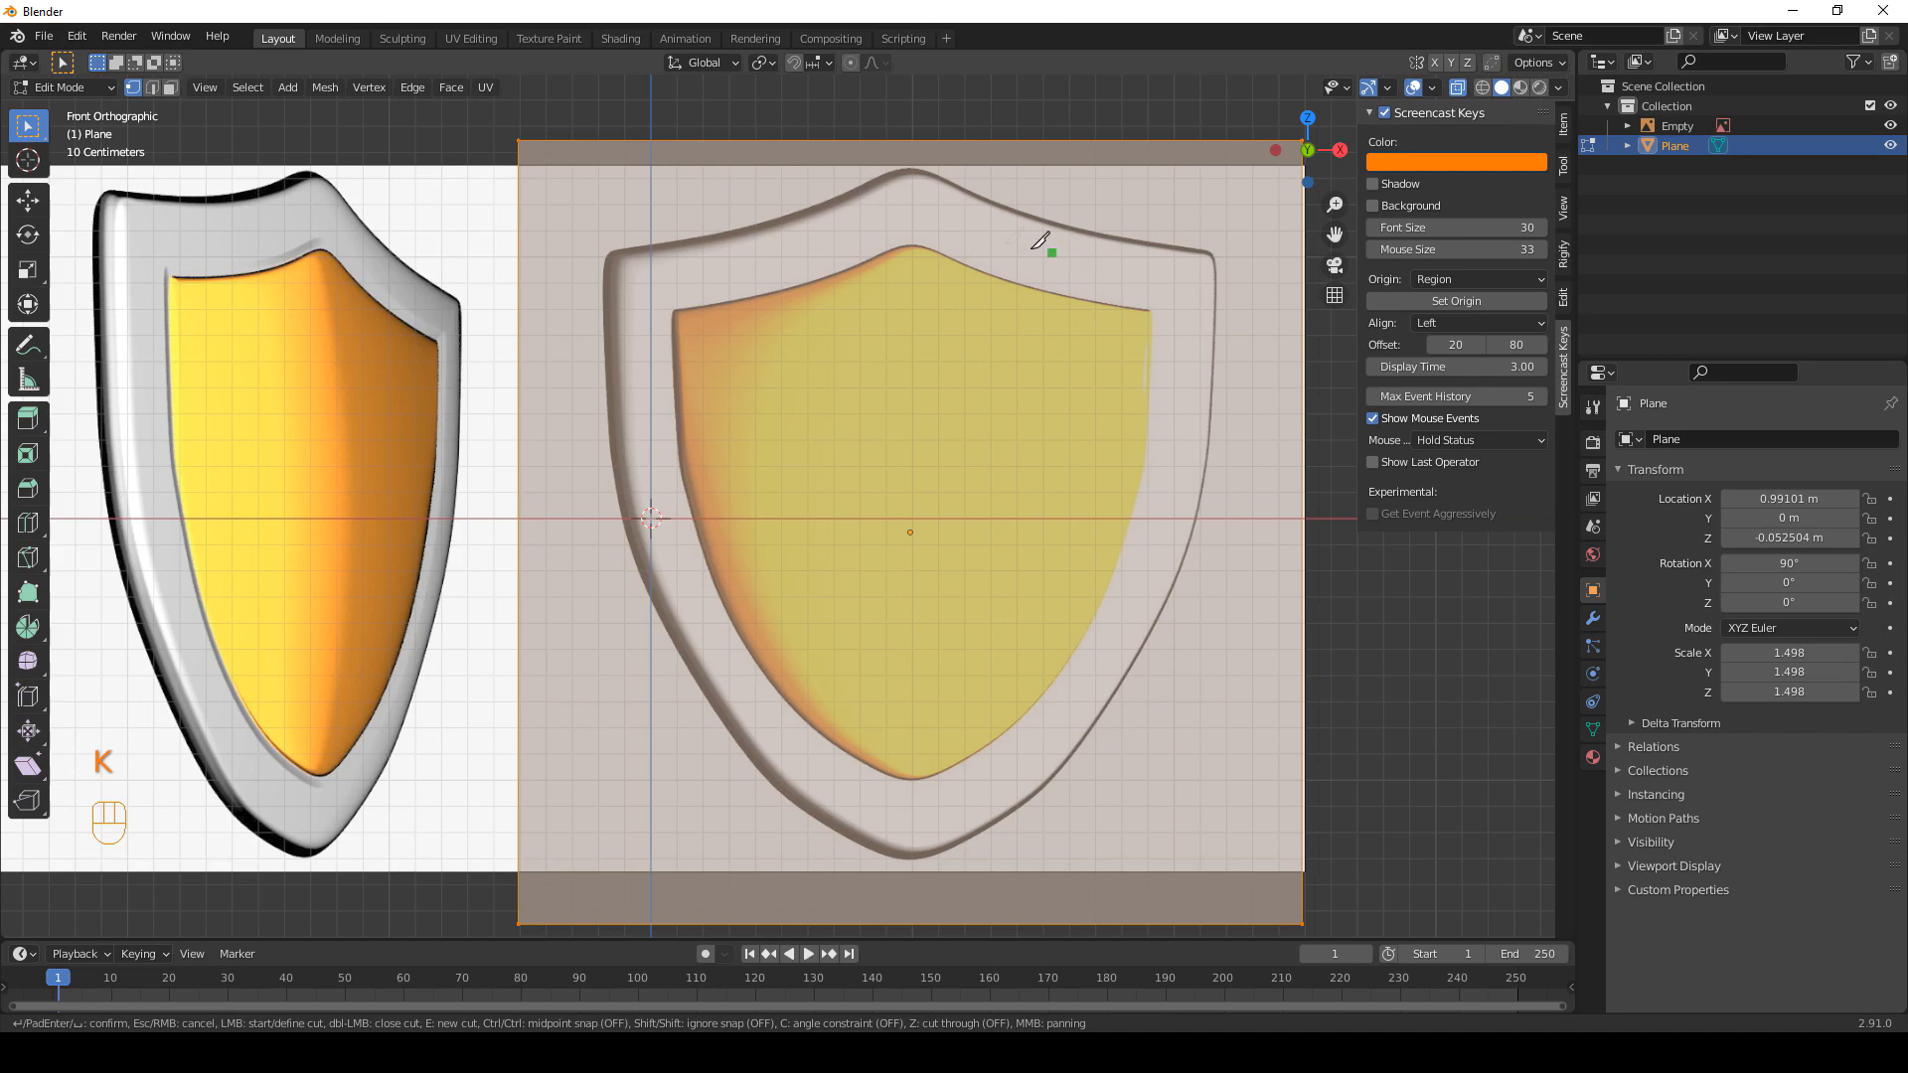
{"action": "left_click", "coordinate": [913, 171]}
{"action": "left_click", "coordinate": [1032, 218]}
{"action": "left_click", "coordinate": [1211, 255]}
{"action": "left_click", "coordinate": [1214, 379]}
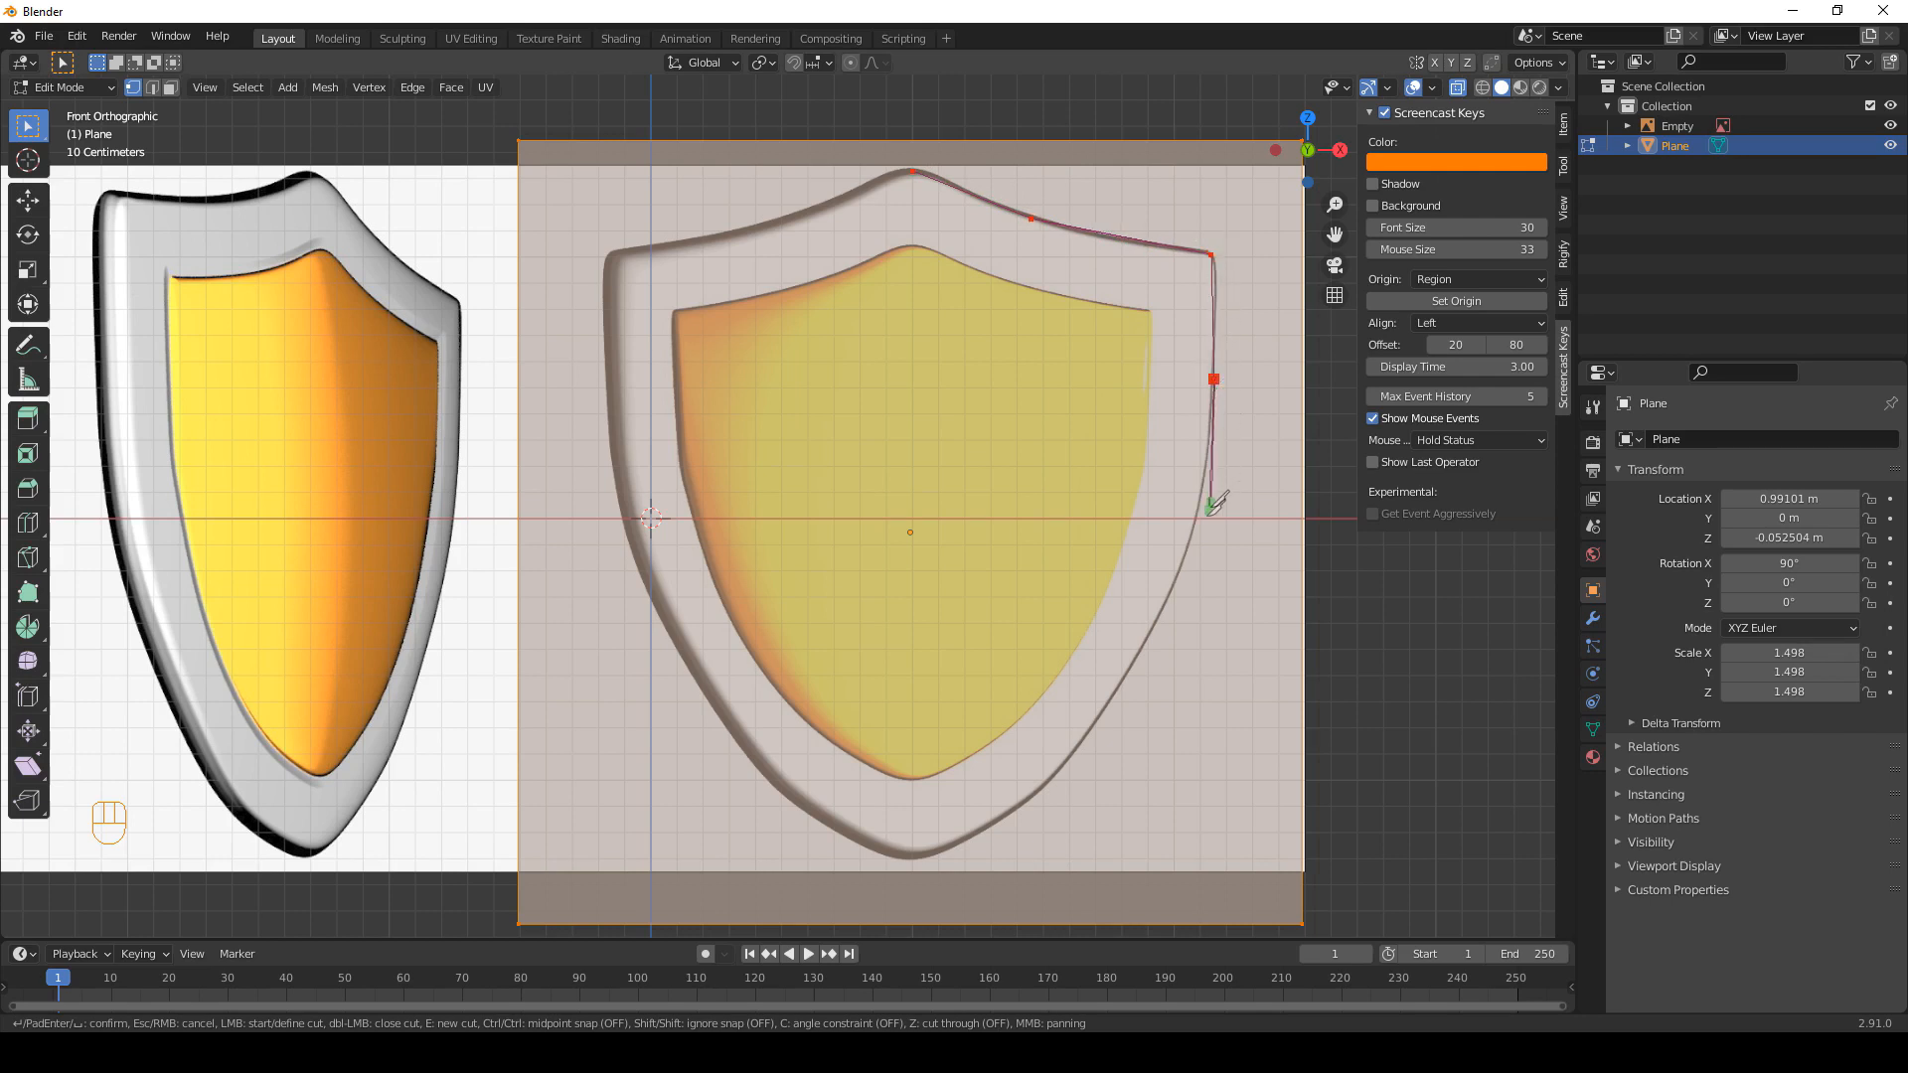
{"action": "left_click", "coordinate": [1178, 579]}
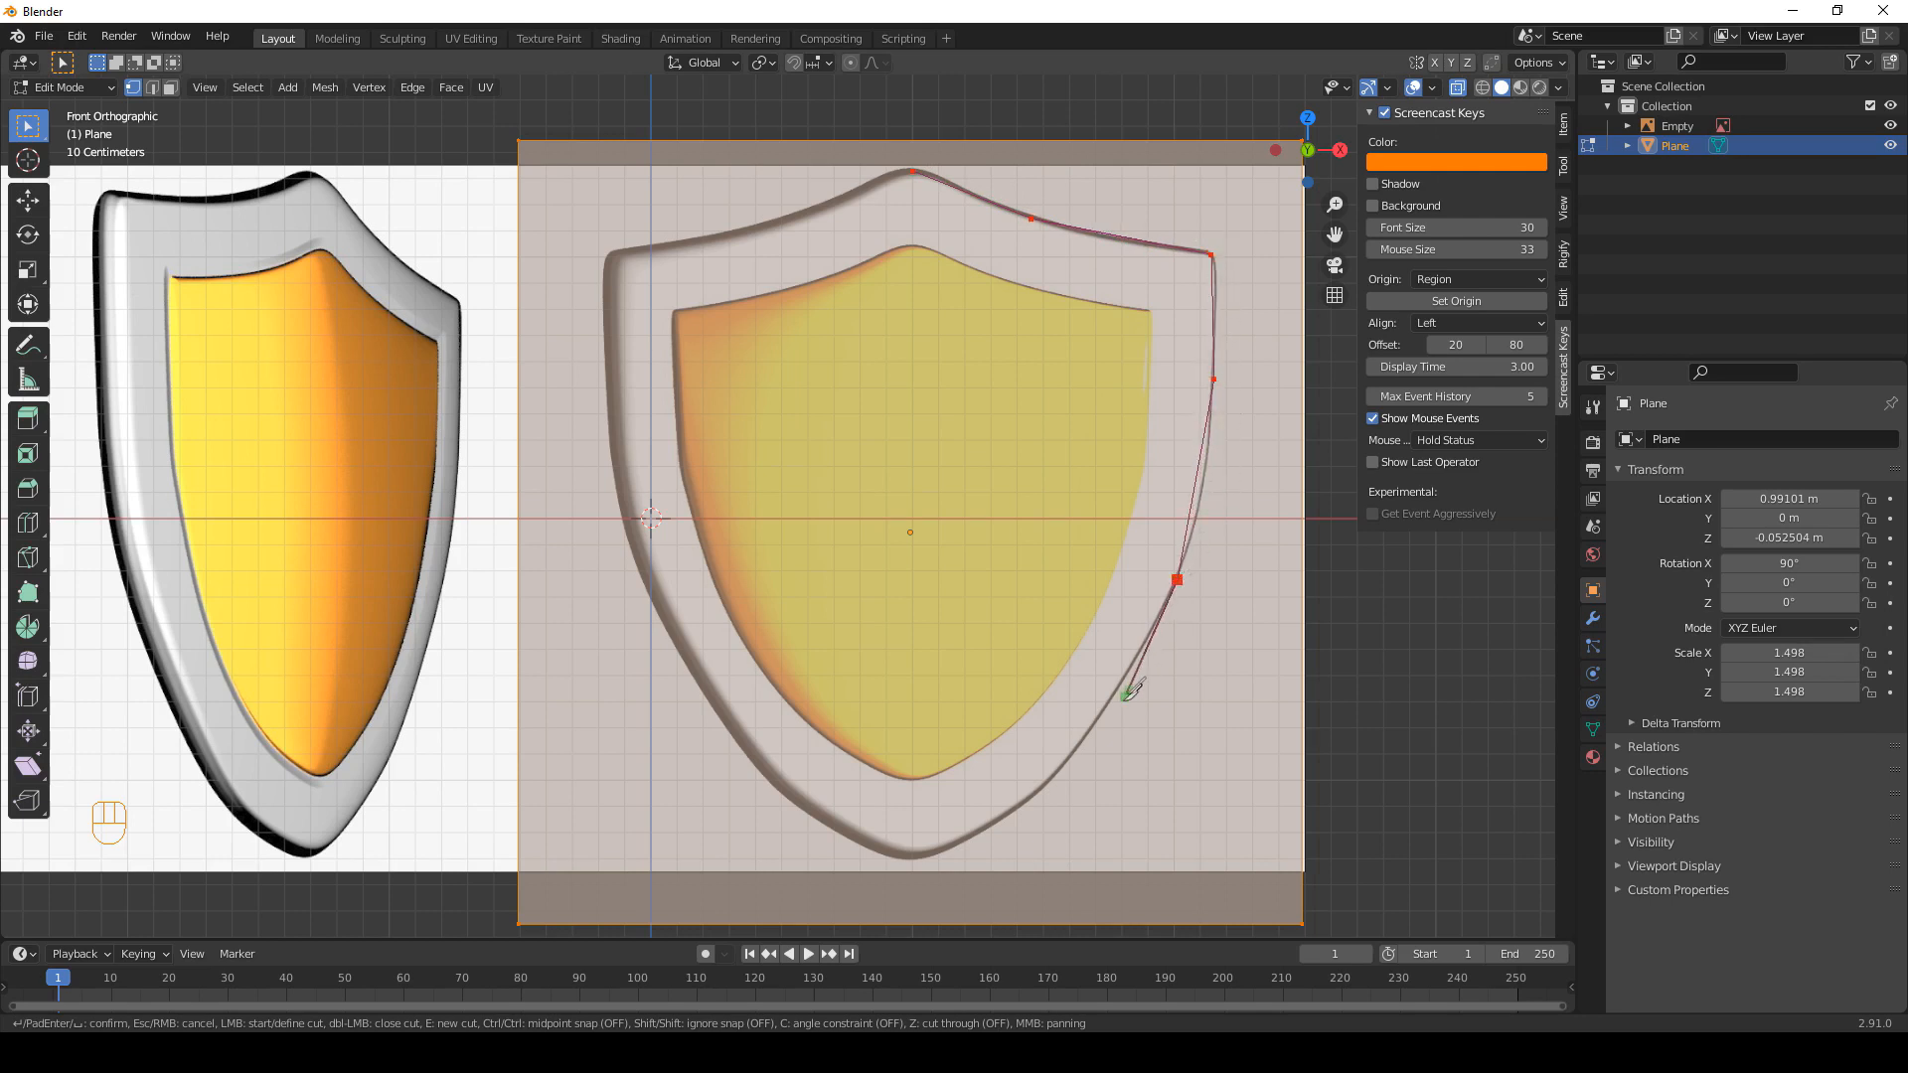
{"action": "left_click", "coordinate": [1074, 754]}
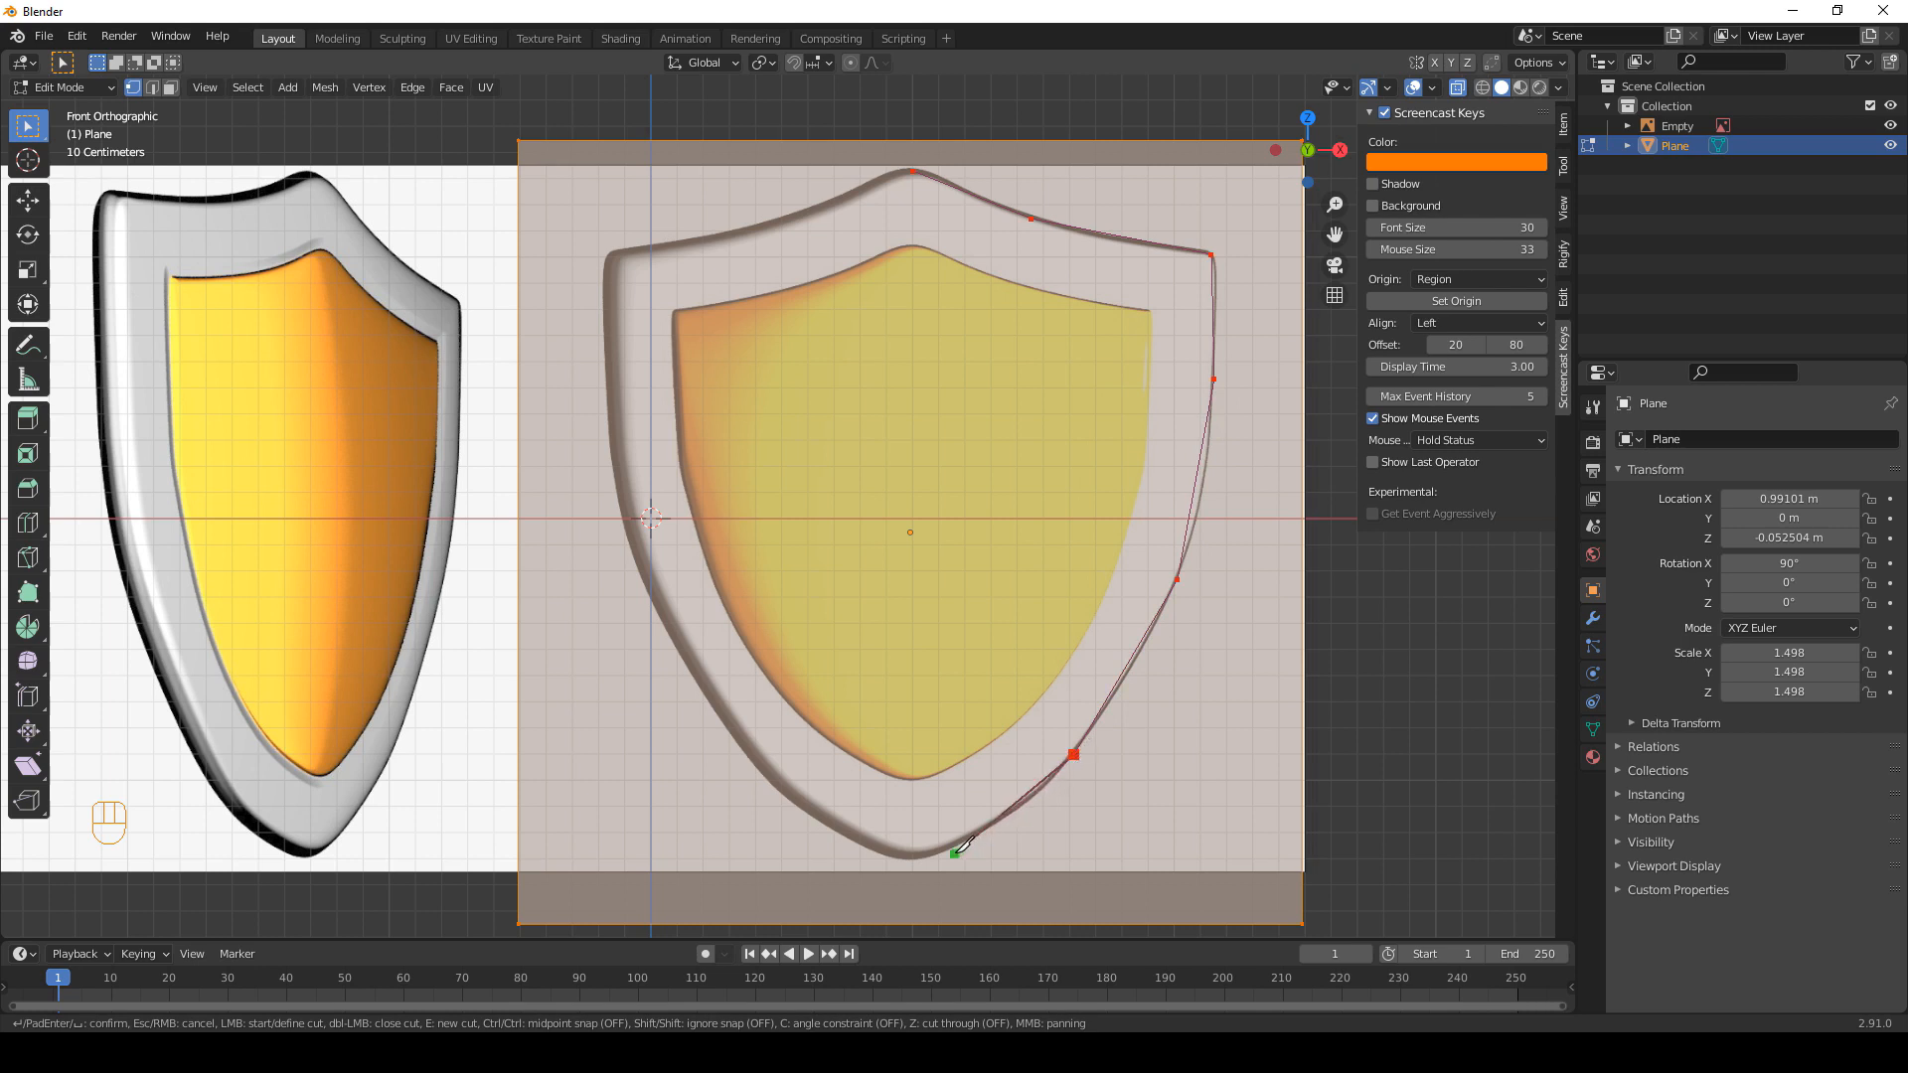
{"action": "left_click", "coordinate": [987, 834]}
{"action": "left_click", "coordinate": [909, 857]}
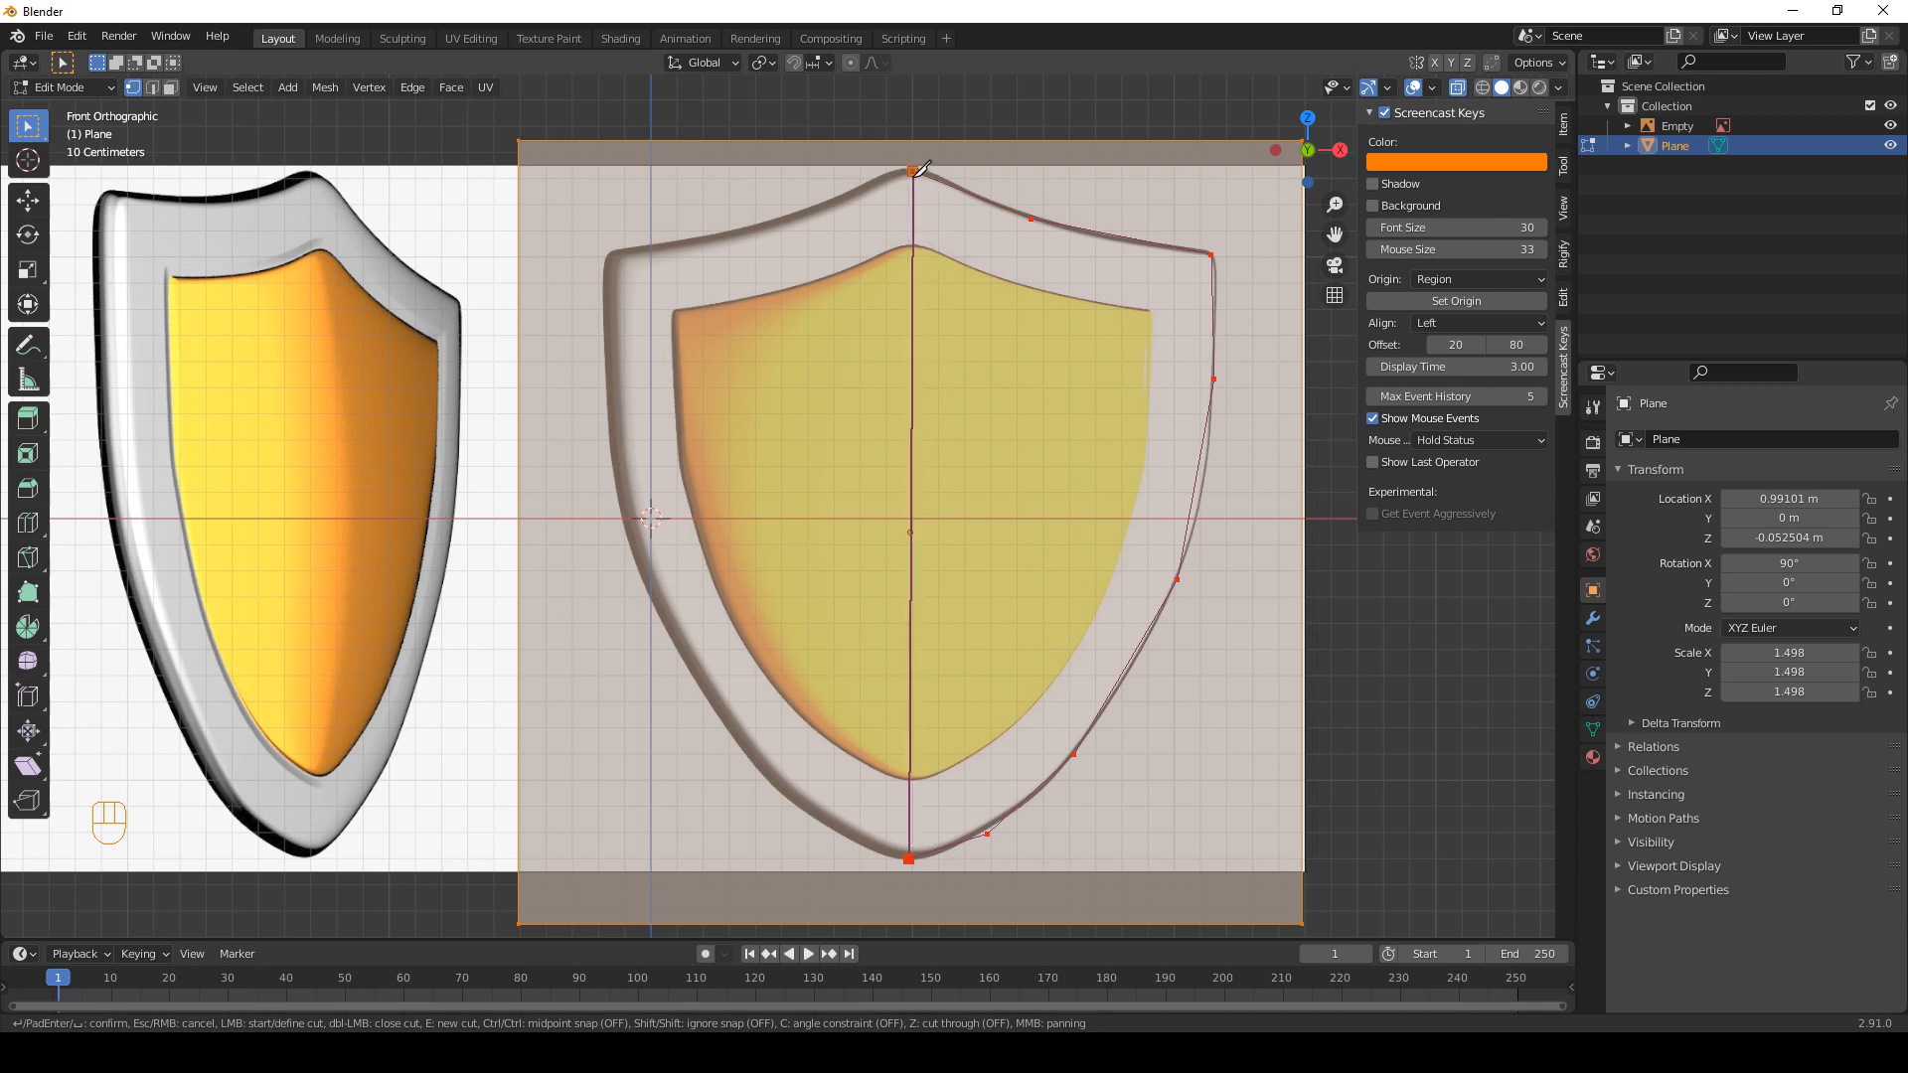
{"action": "left_click", "coordinate": [913, 171]}
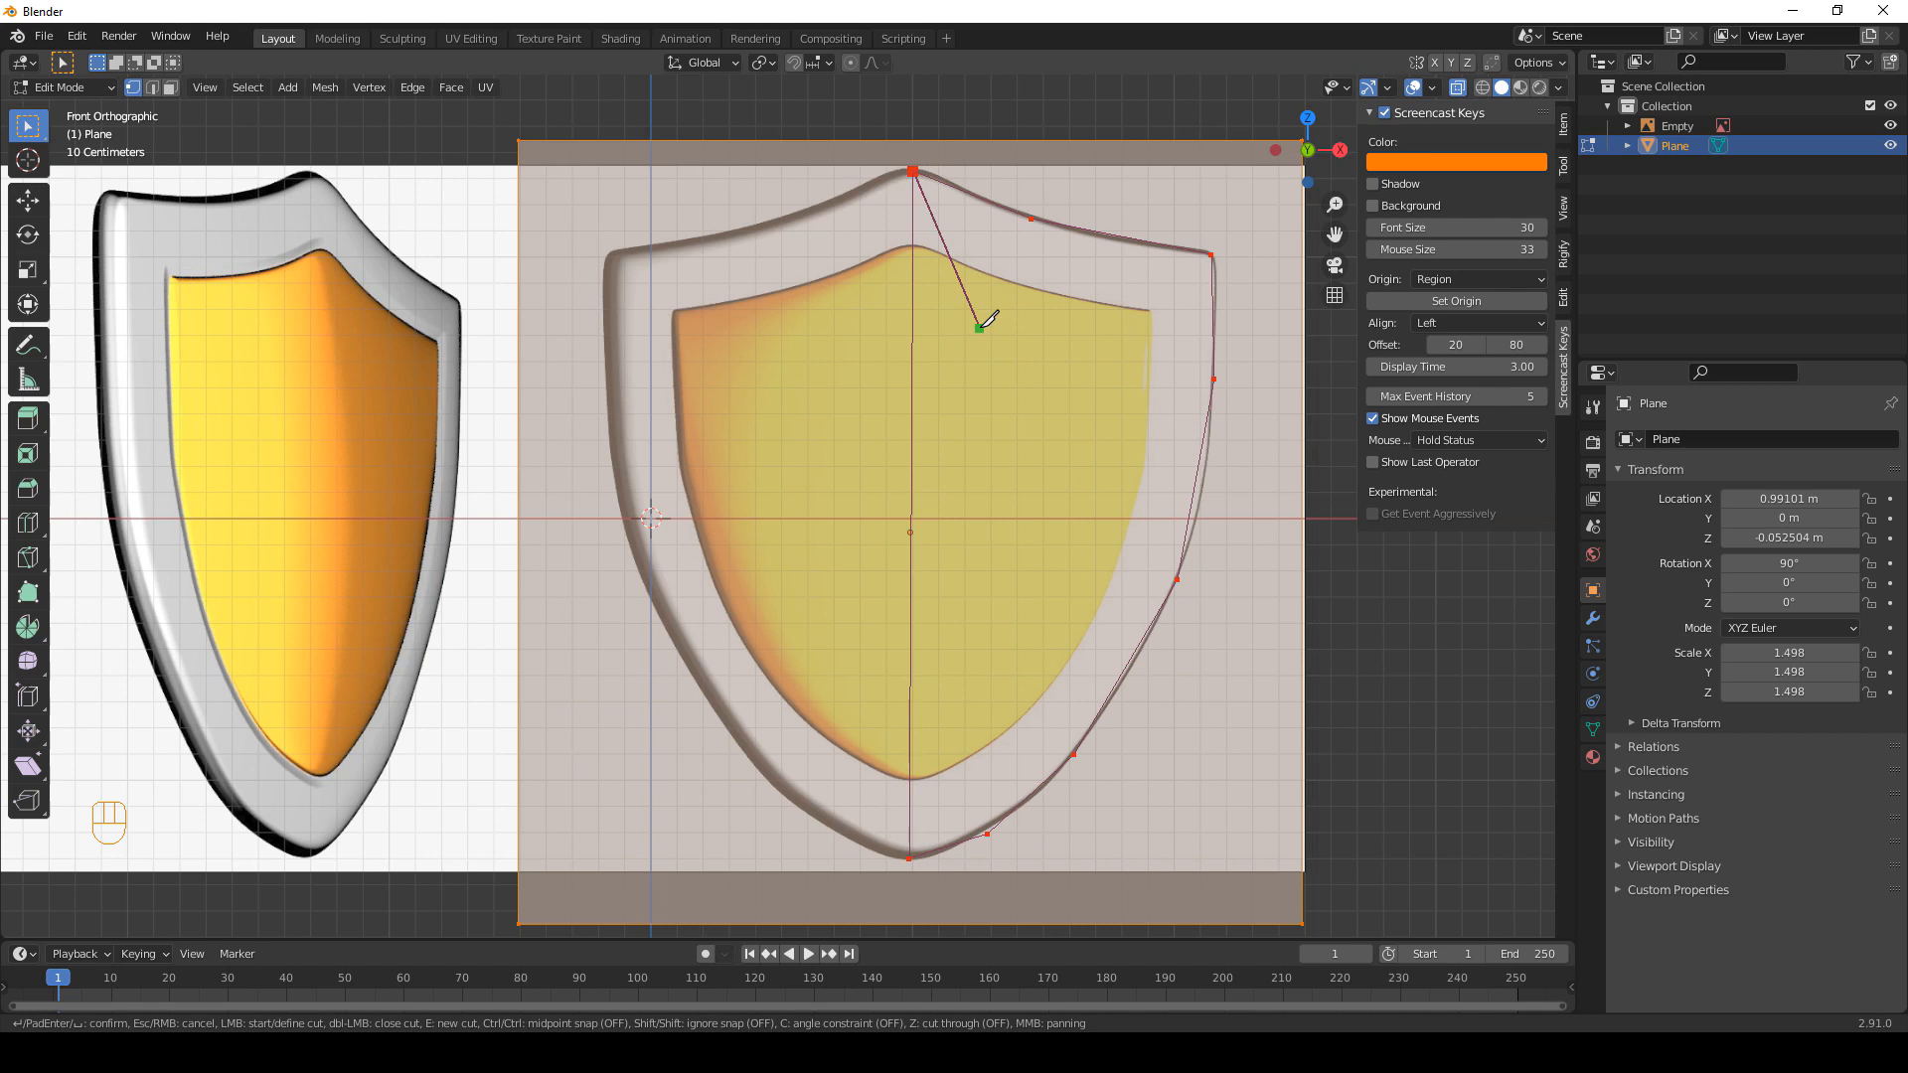
{"action": "key", "text": "Return"}
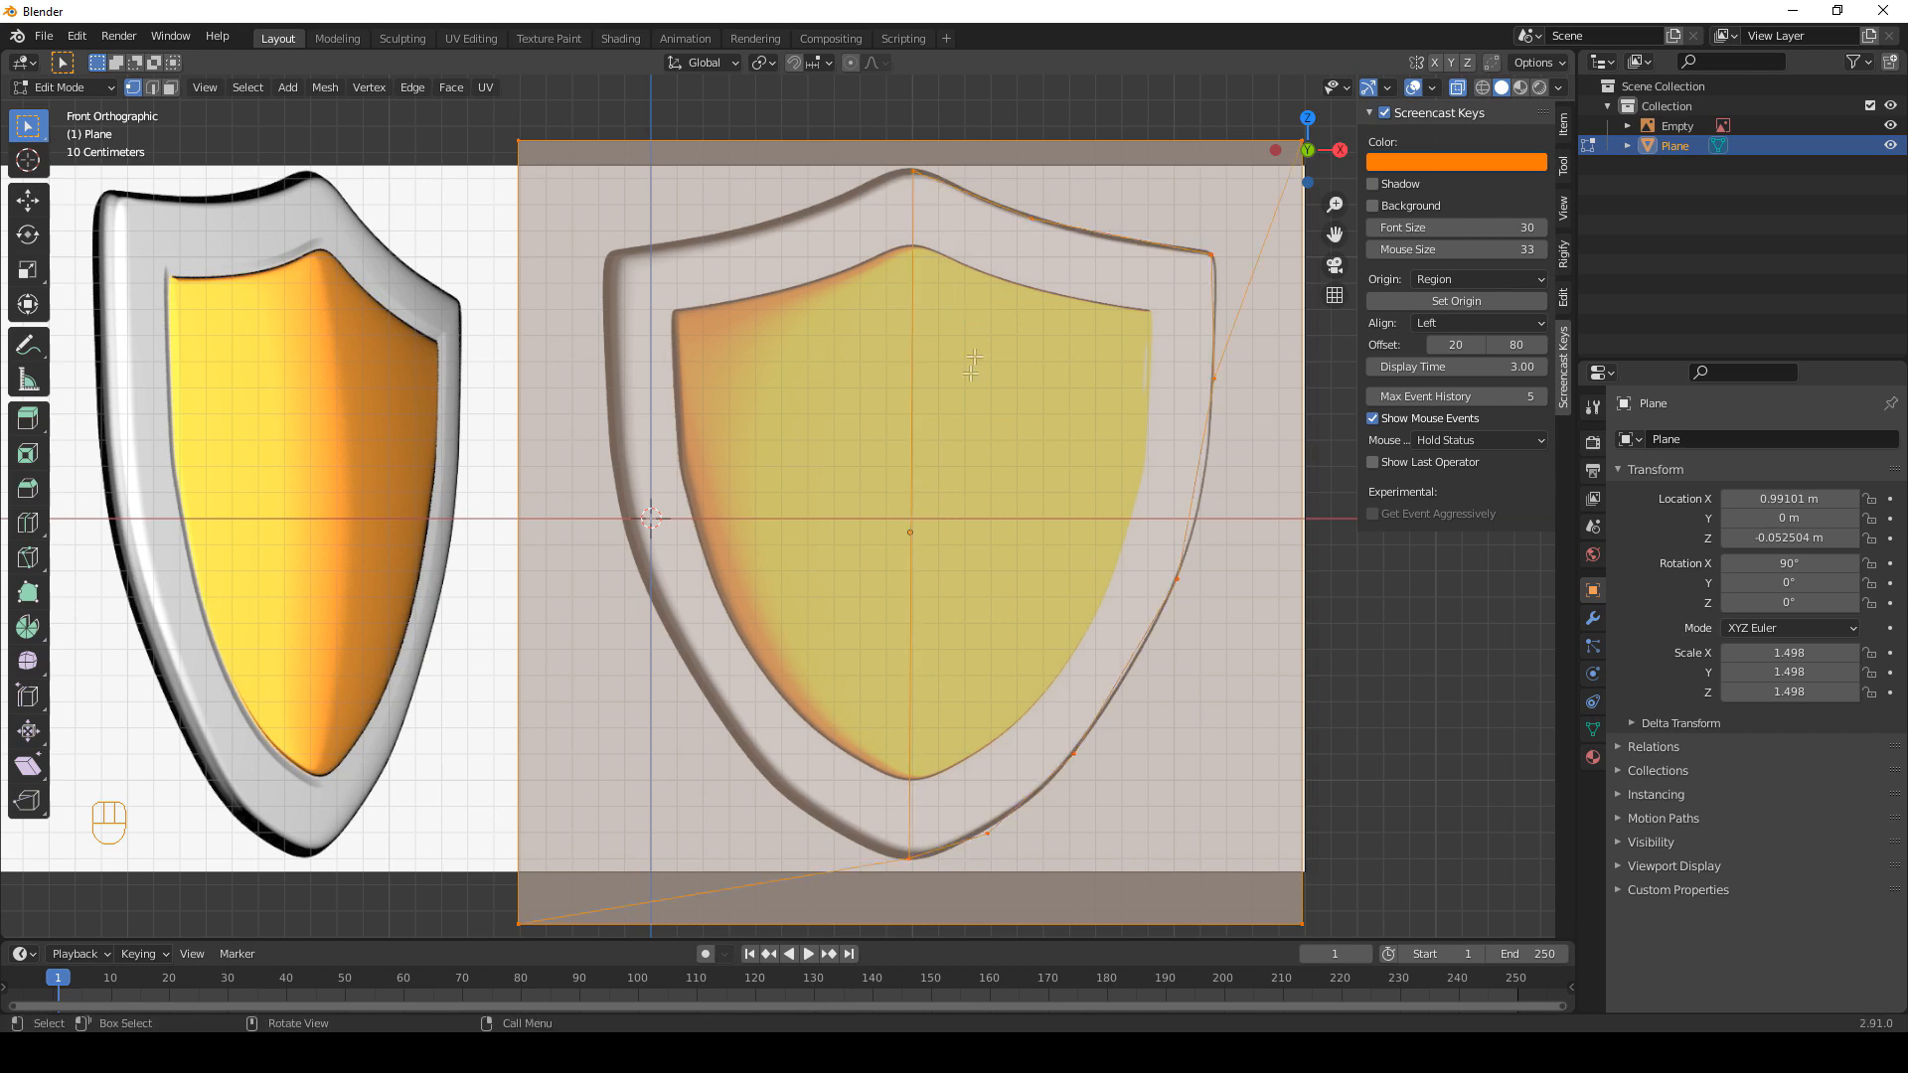
Select the cut half-shield face, invert the selection, and delete the surrounding faces of the plane.
{"action": "middle_click_drag", "start_coordinate": [814, 301], "coordinate": [838, 369]}
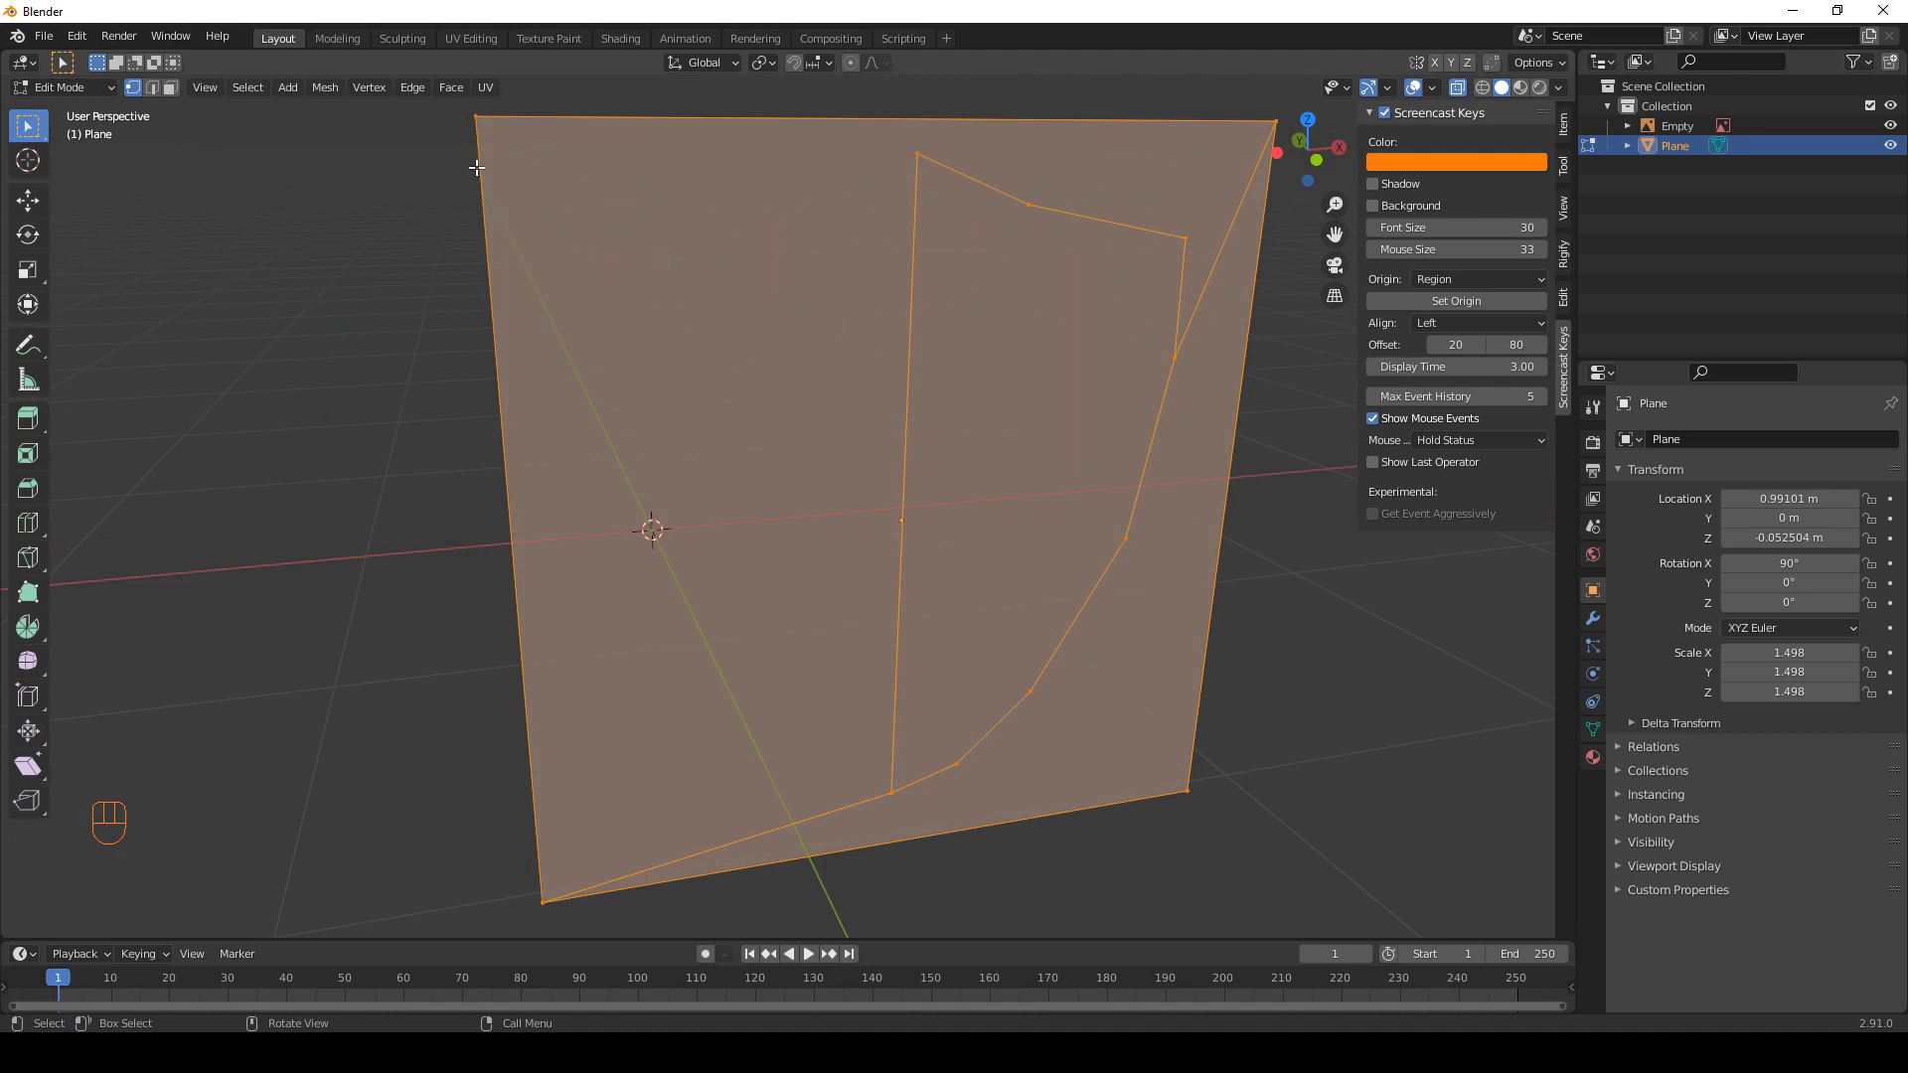
{"action": "left_click", "coordinate": [170, 87]}
{"action": "key", "text": "alt+a"}
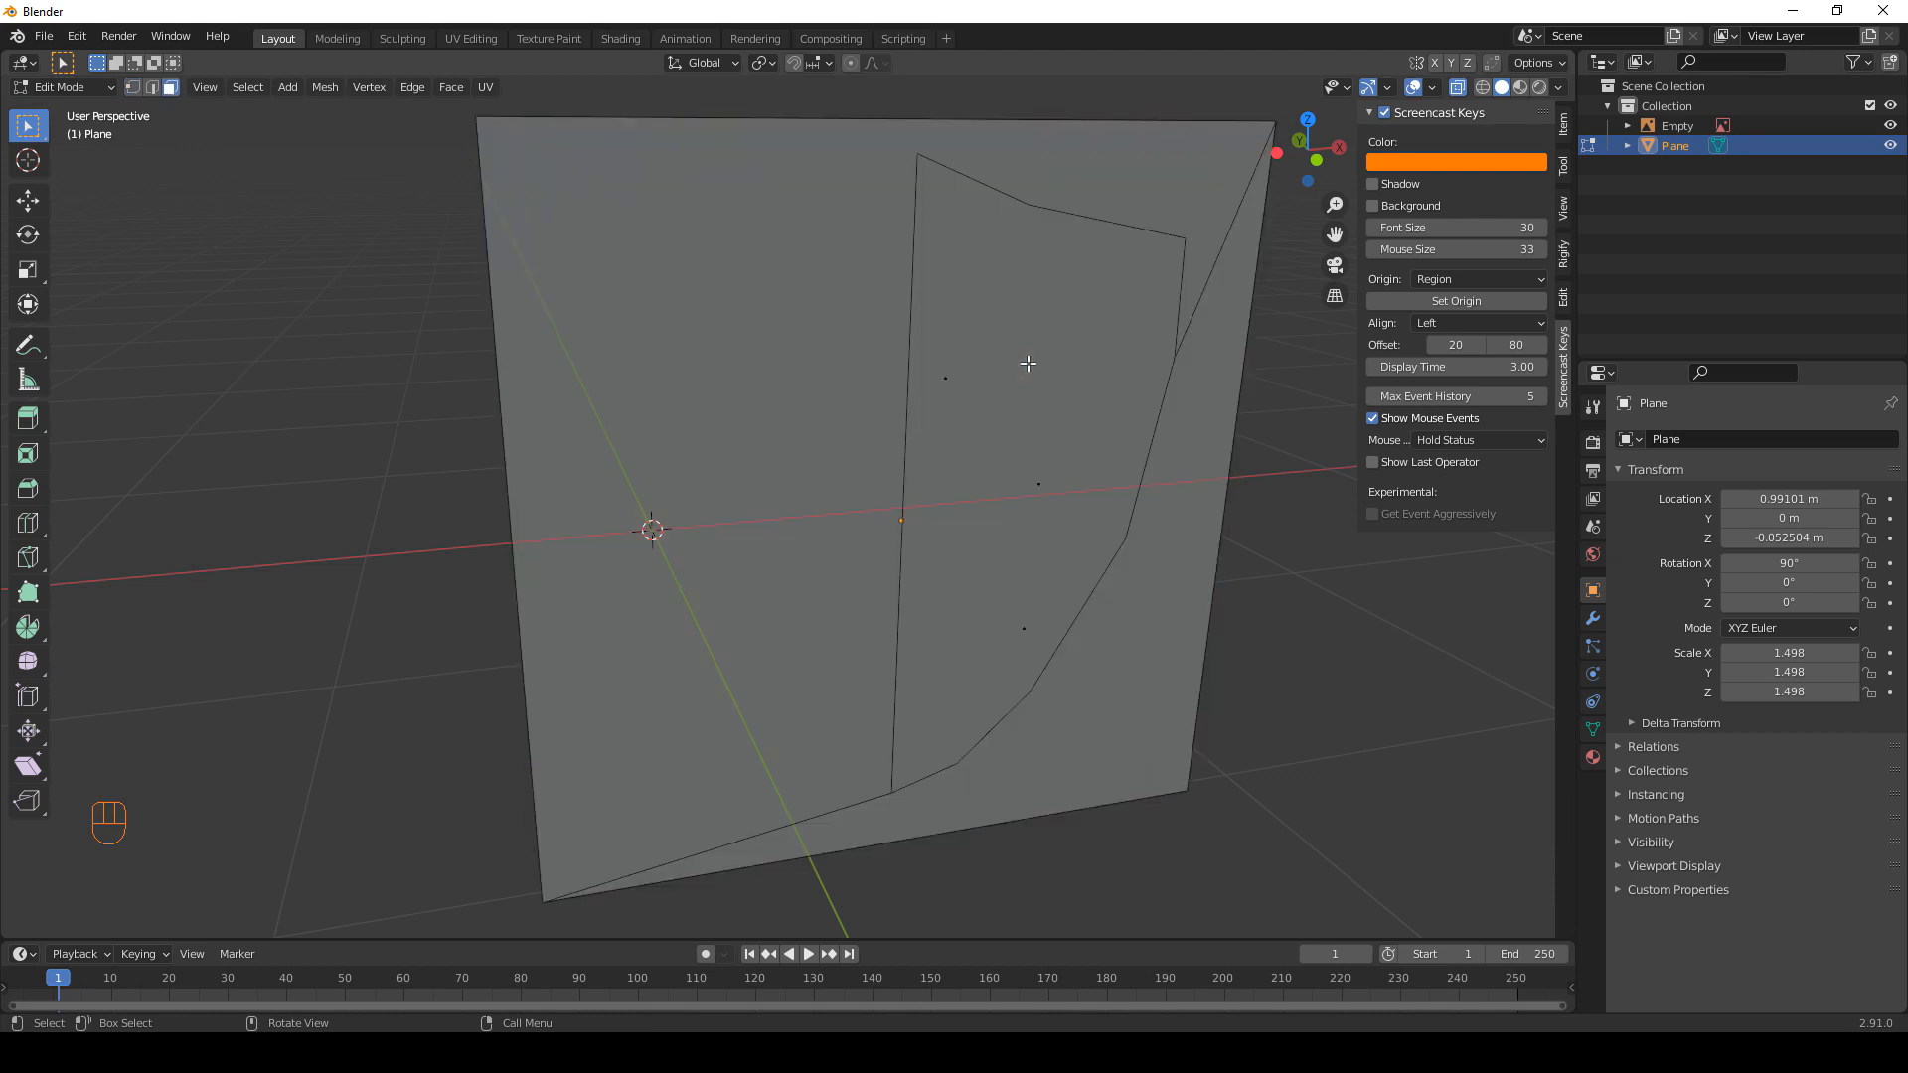
{"action": "left_click", "coordinate": [1059, 510]}
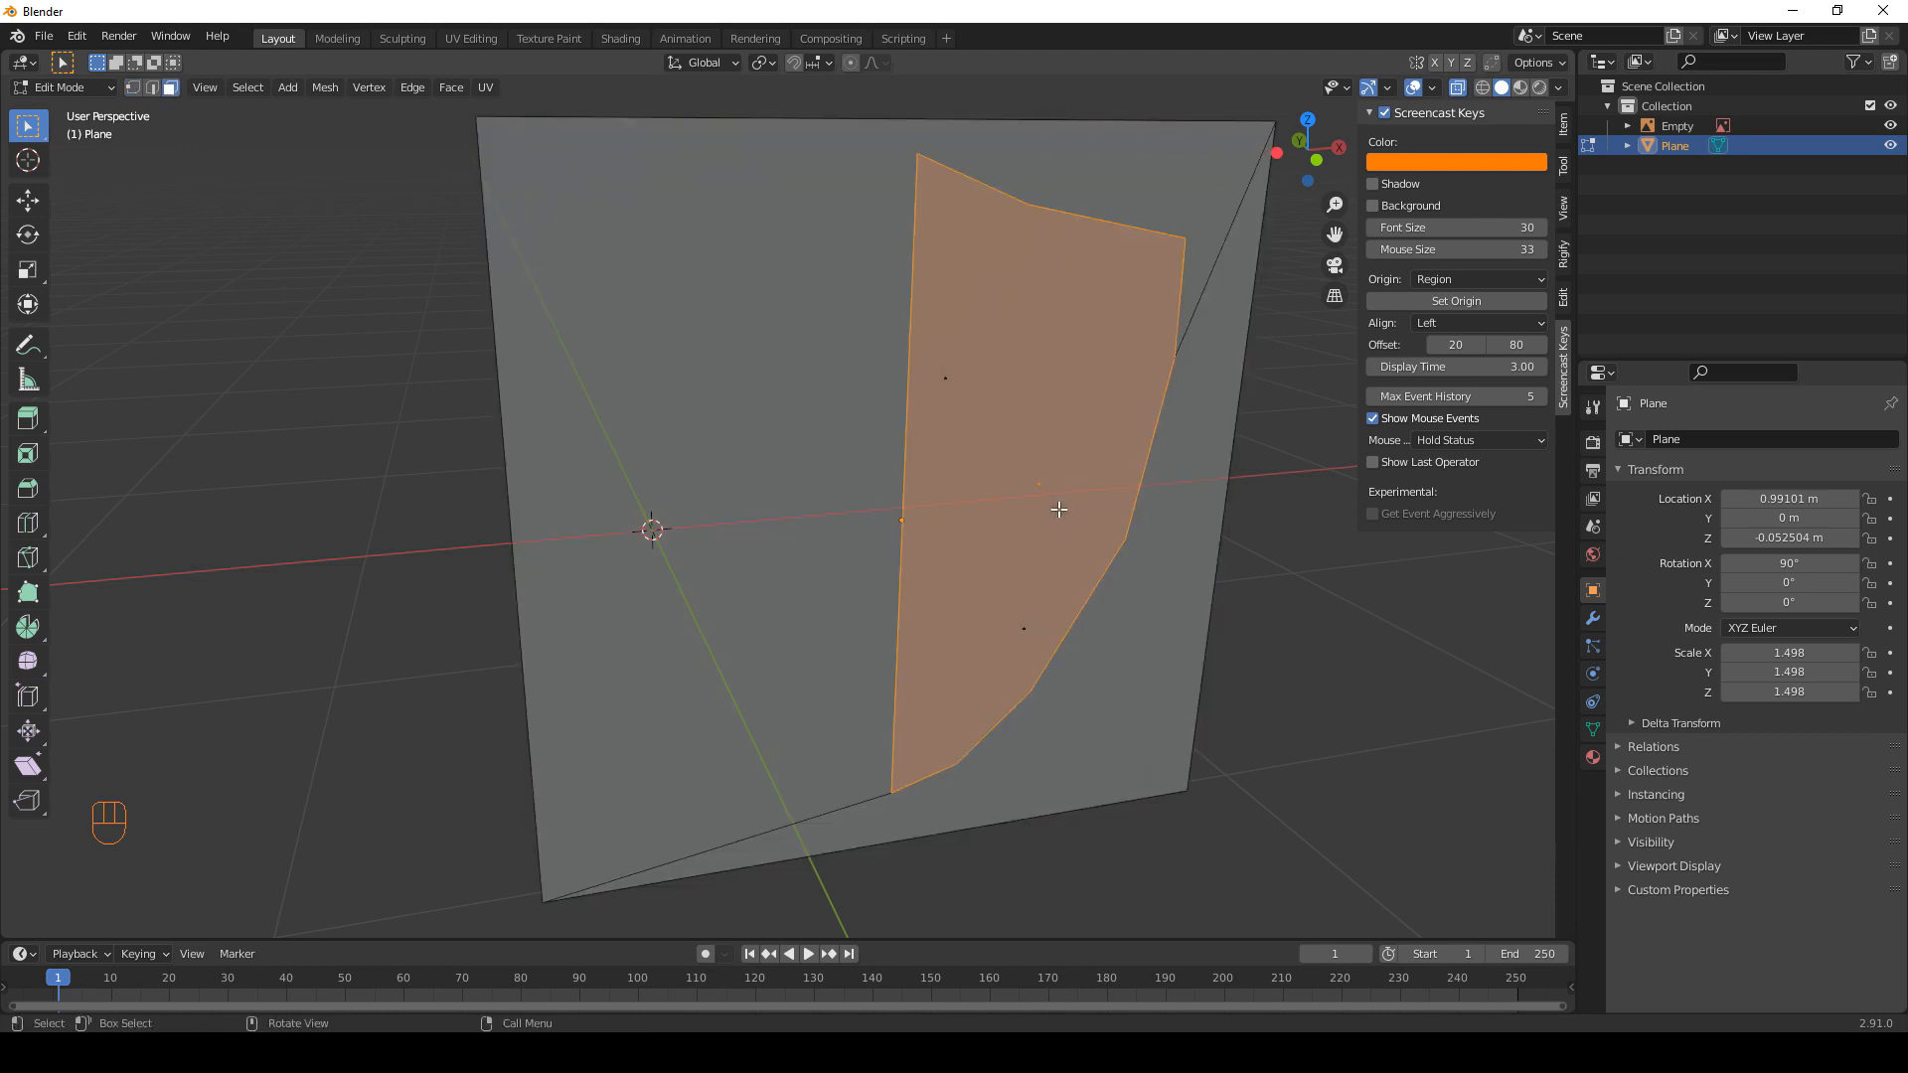
{"action": "key", "text": "ctrl+i"}
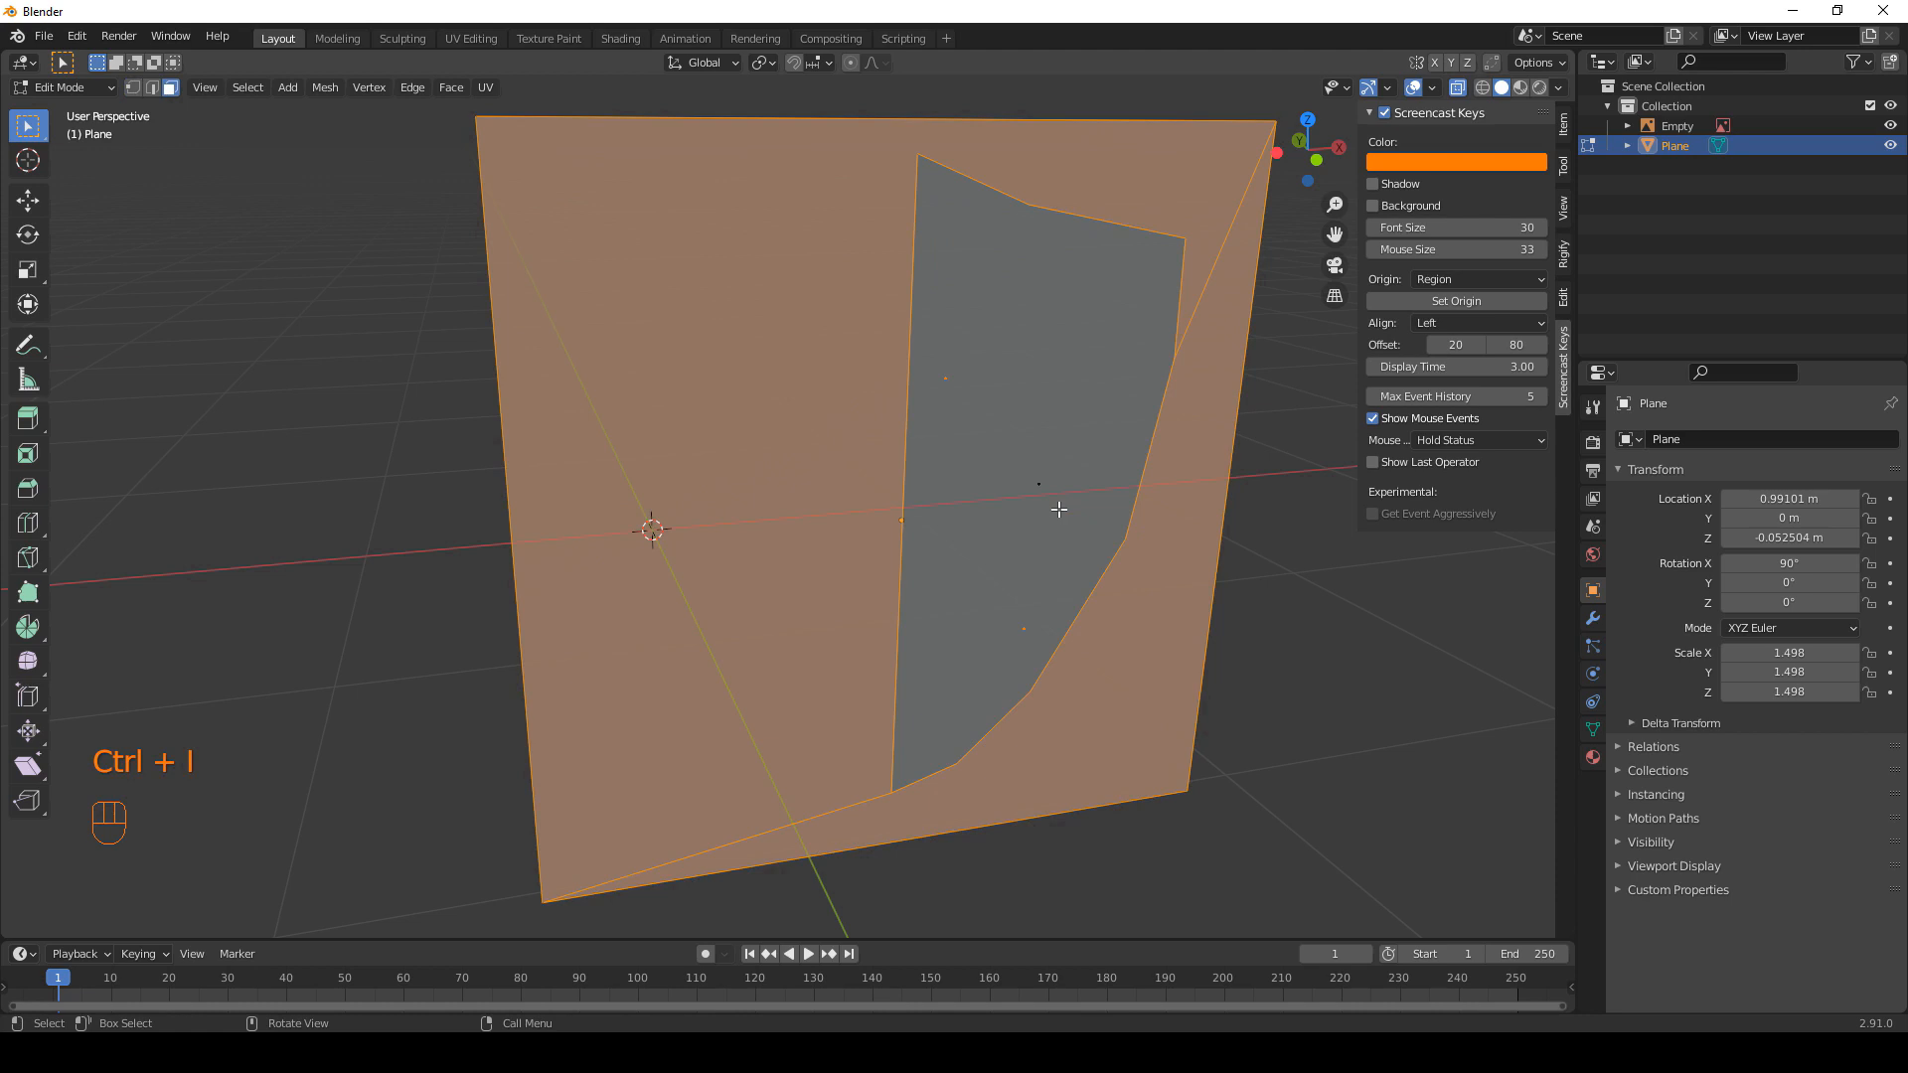
{"action": "key", "text": "Delete"}
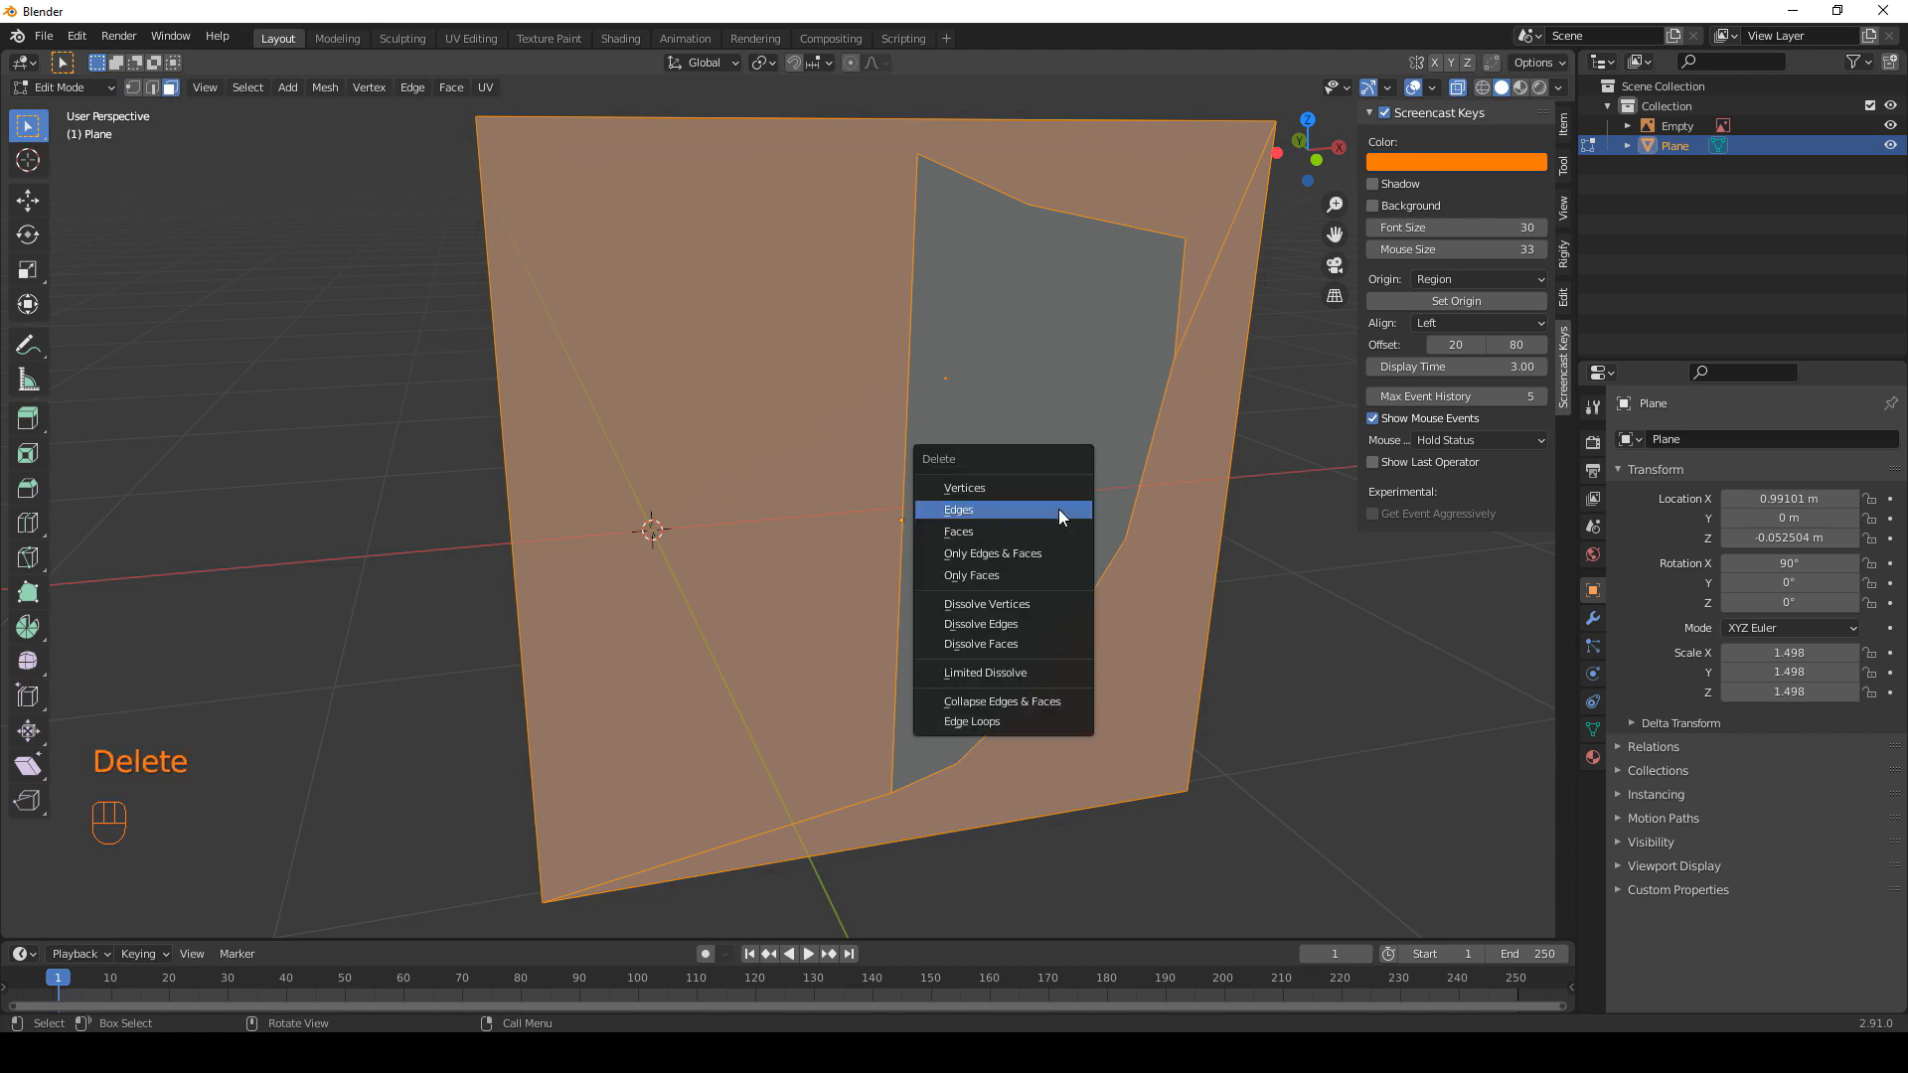
{"action": "left_click", "coordinate": [1059, 529]}
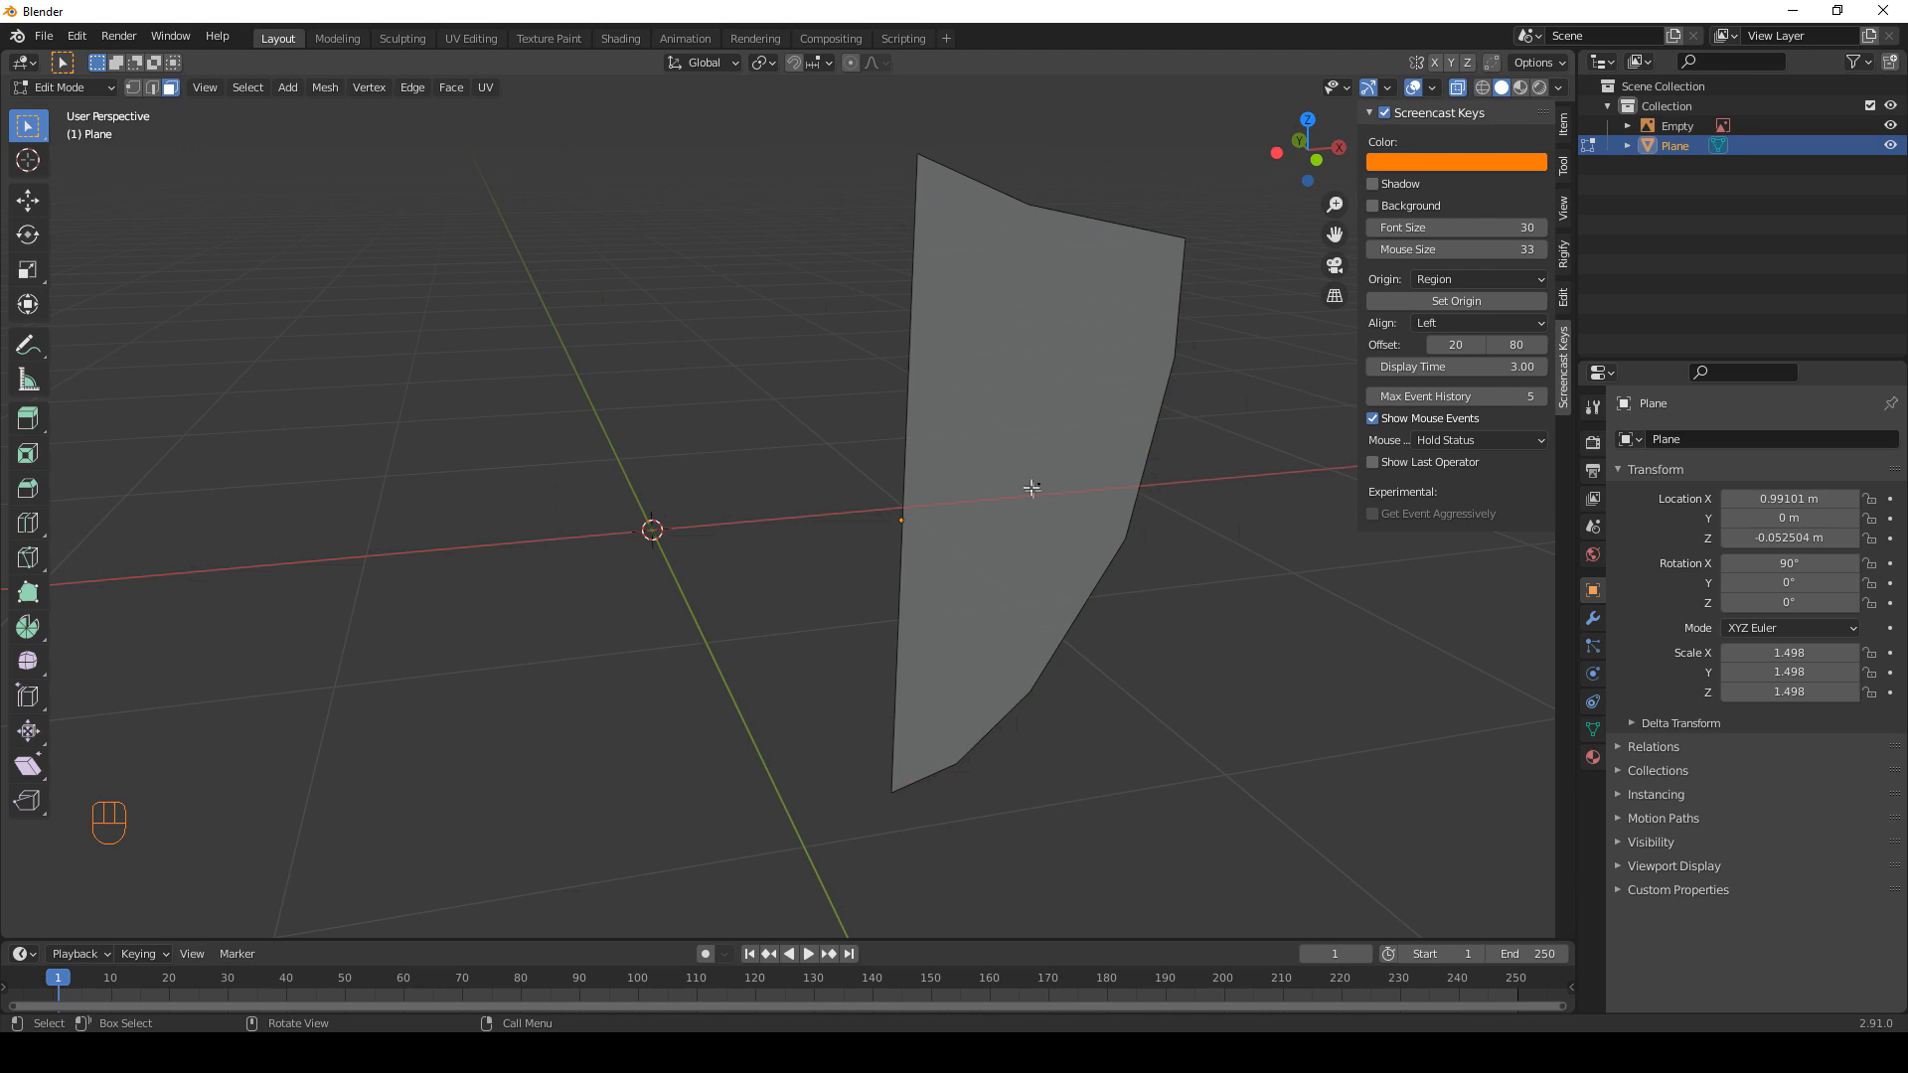
In front view, move the half-shield face about -1.003 m in X and -0.034 m in Z, so its straight edge meets the world centre.
{"action": "key", "text": "b"}
{"action": "left_click_drag", "start_coordinate": [1001, 463], "coordinate": [1064, 513]}
{"action": "key", "text": "KP_1"}
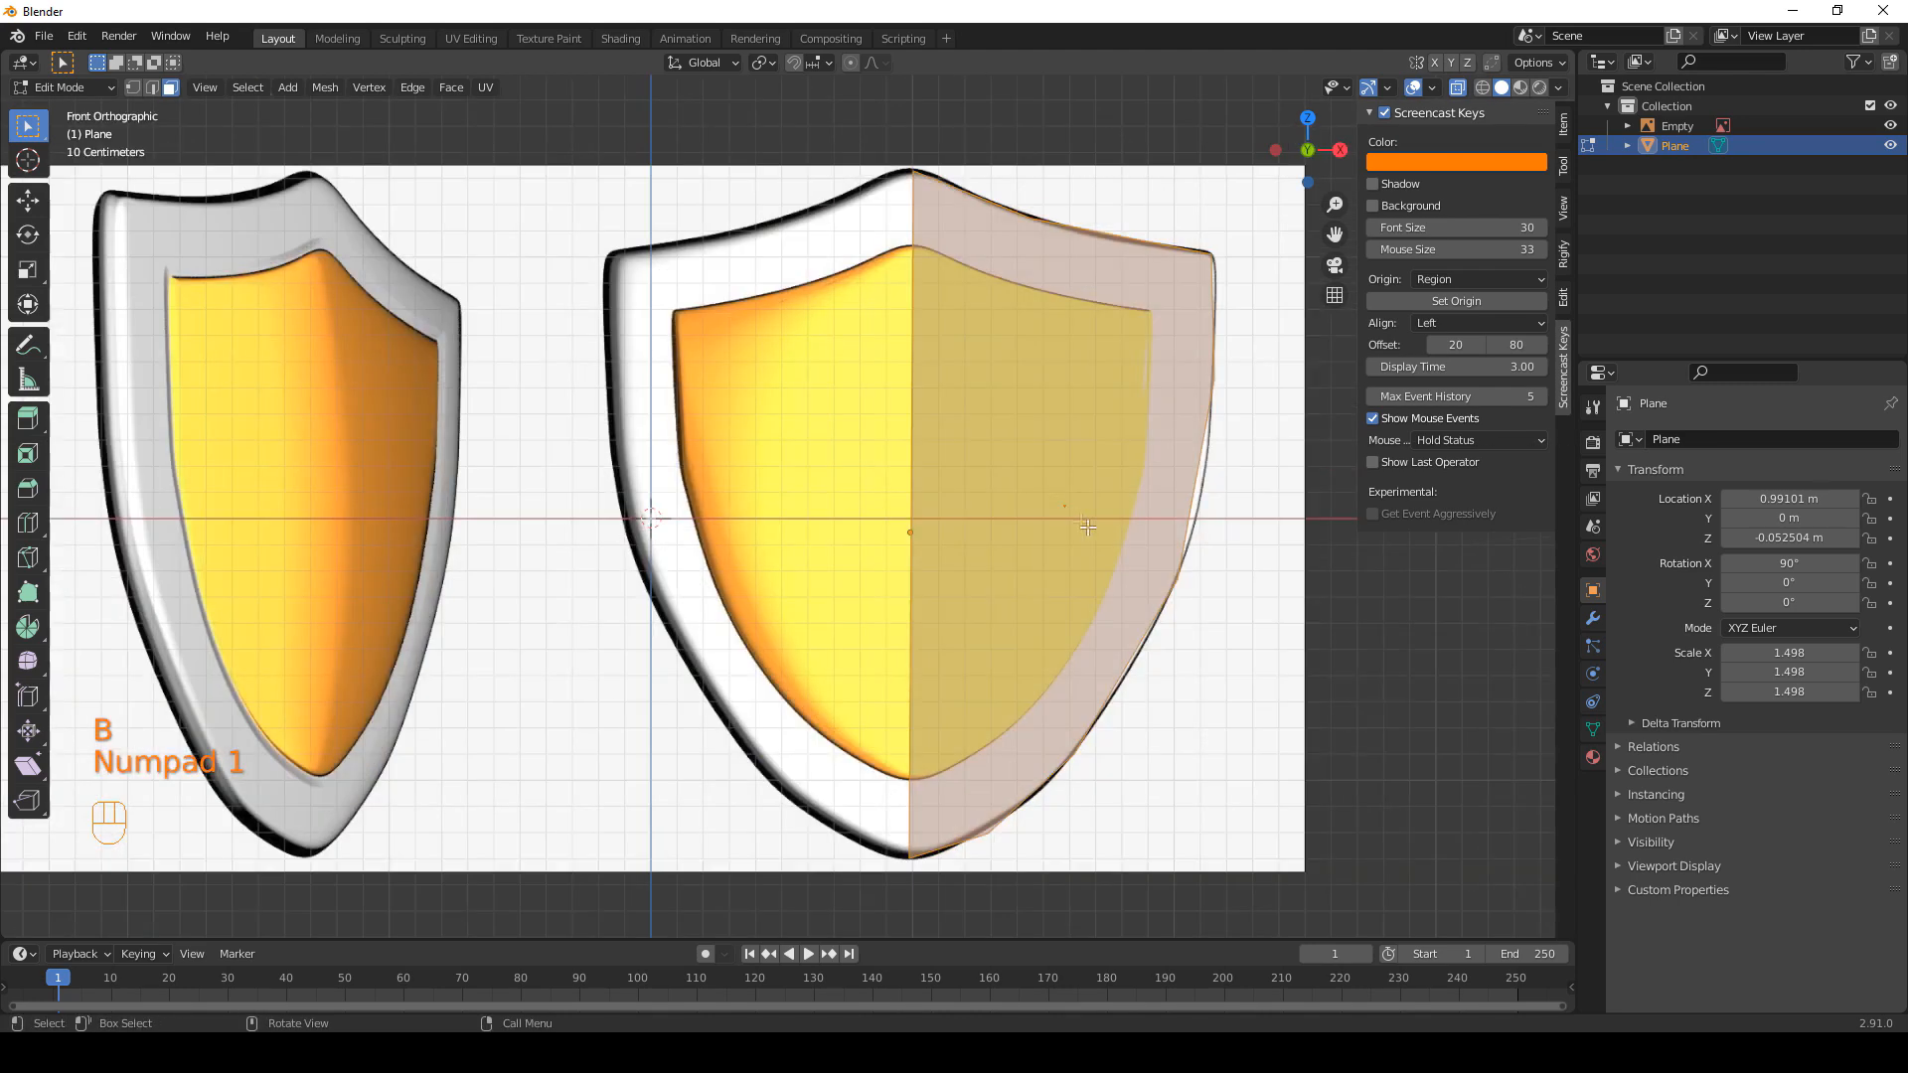
{"action": "key", "text": "g"}
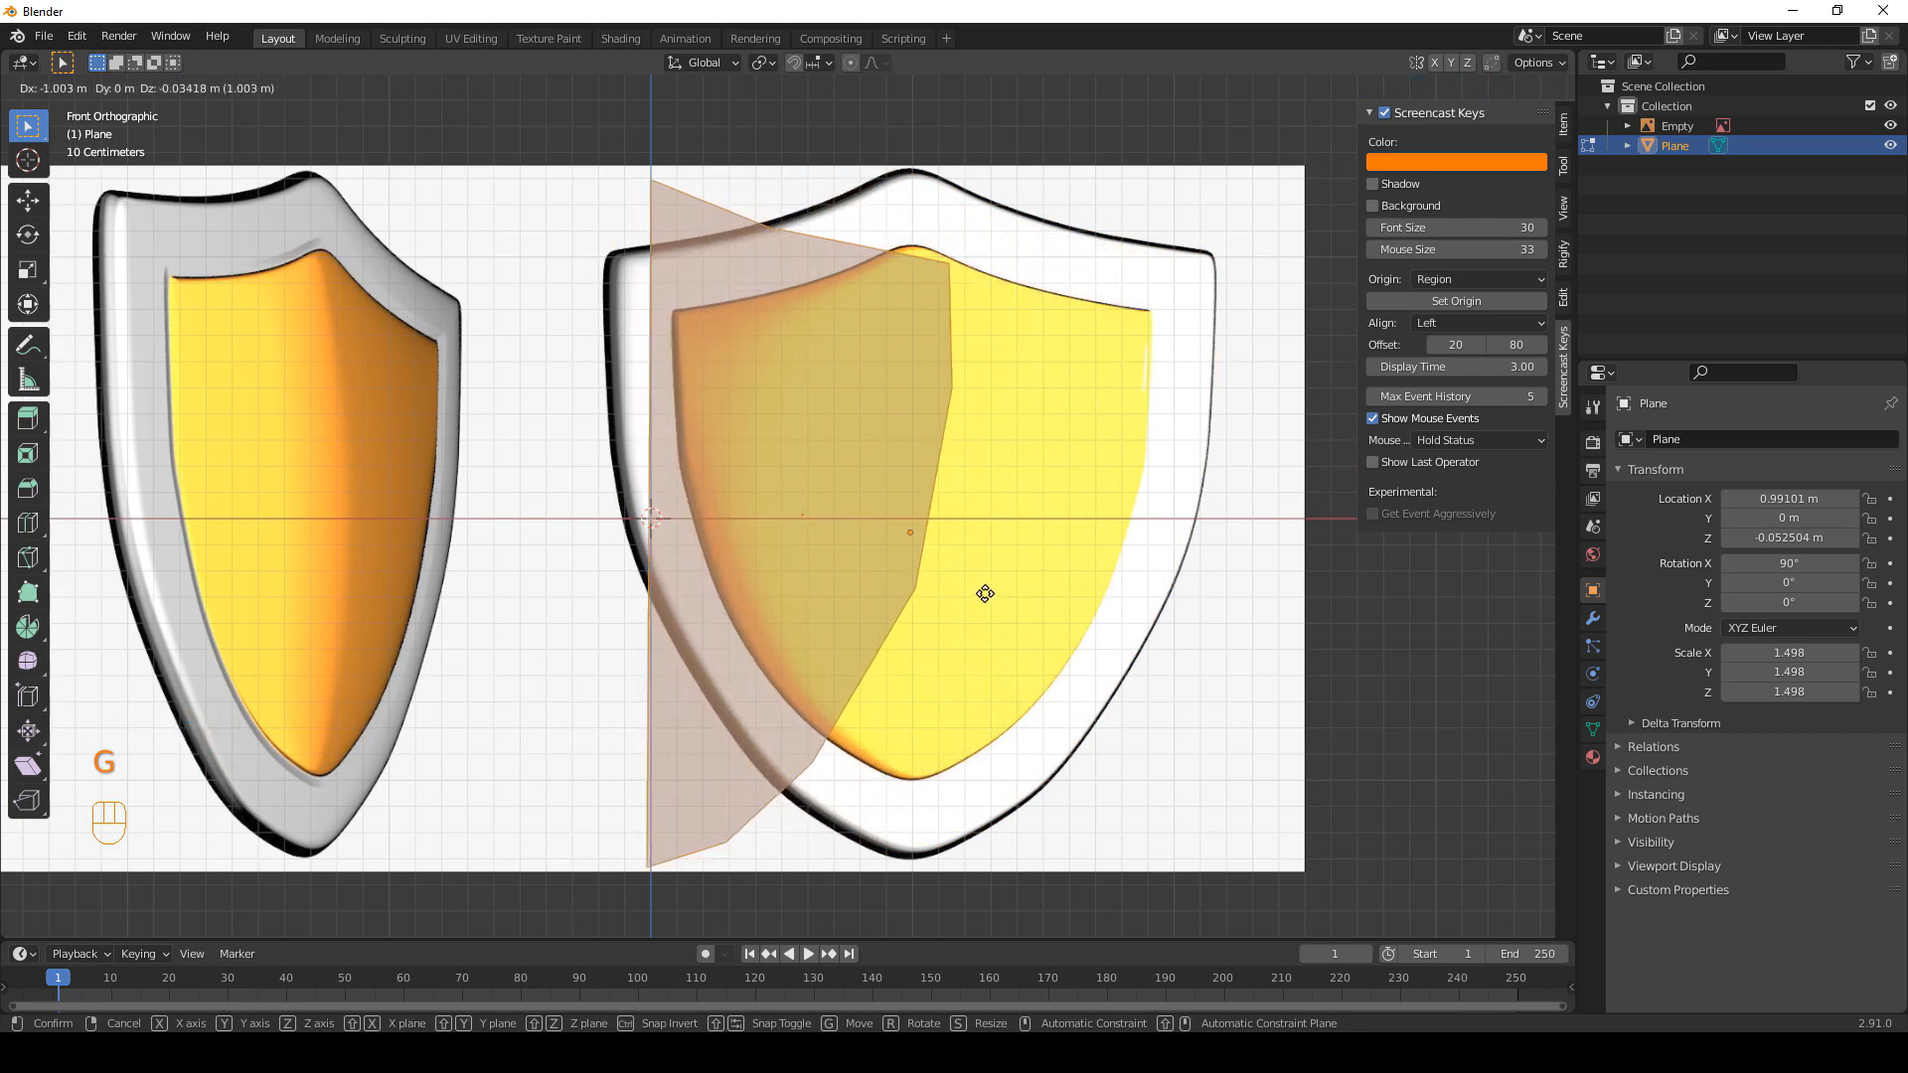
{"action": "left_click", "coordinate": [985, 593]}
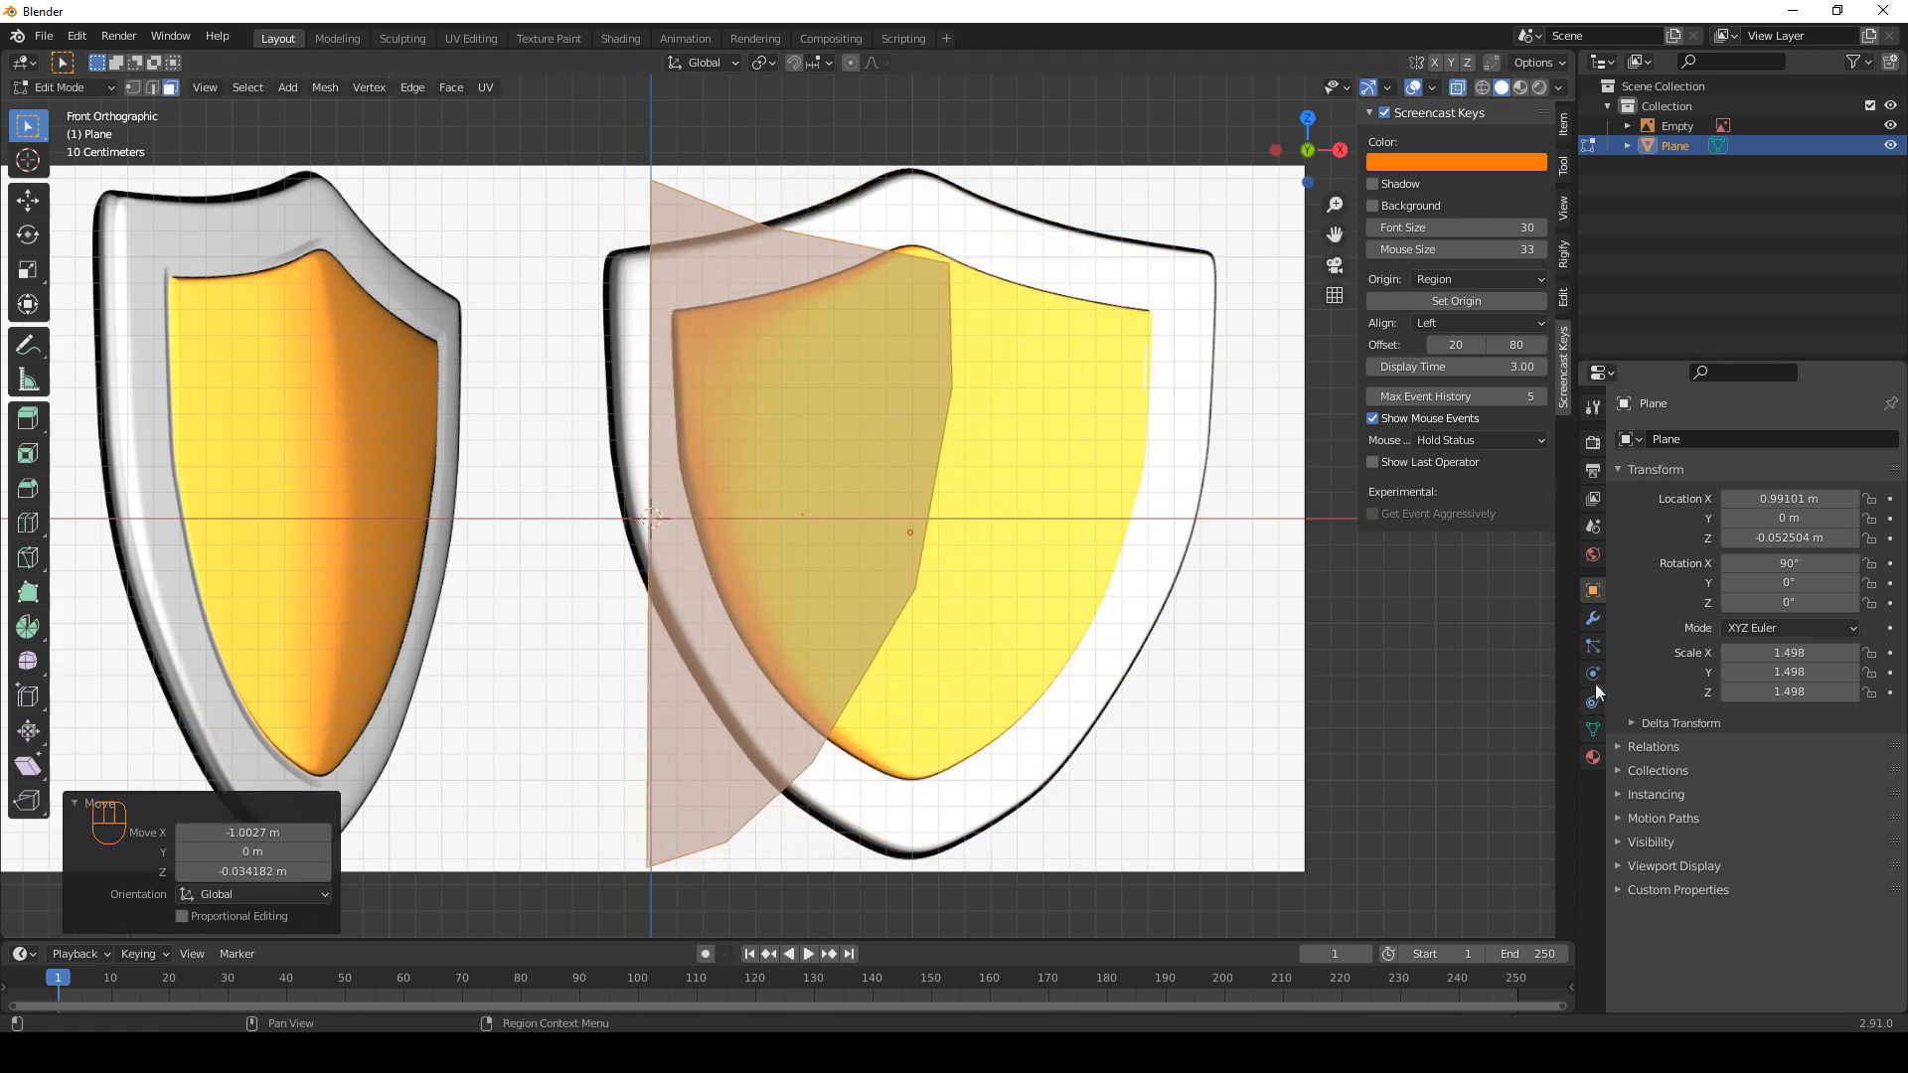
Add a Mirror modifier on the X axis to the half shield.
{"action": "left_click", "coordinate": [1592, 618]}
{"action": "left_click", "coordinate": [1685, 442]}
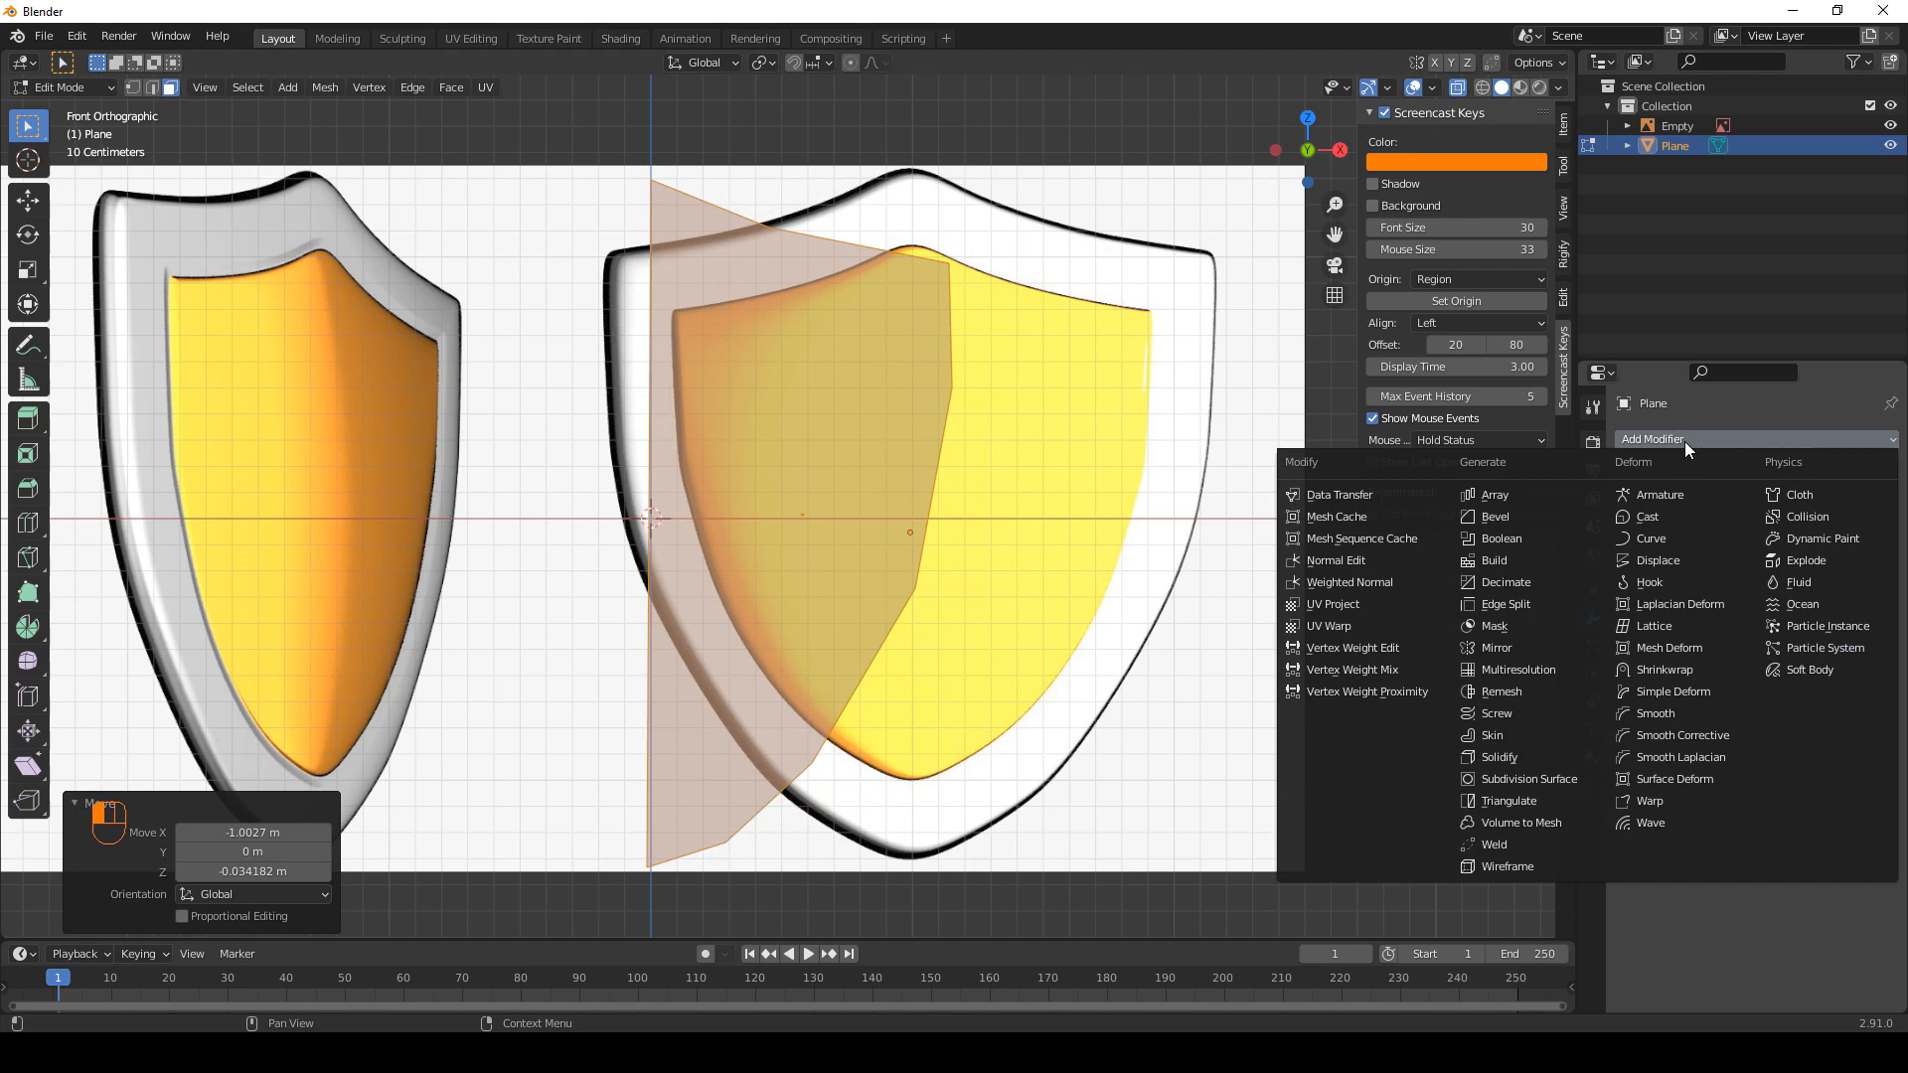
{"action": "left_click", "coordinate": [1530, 648]}
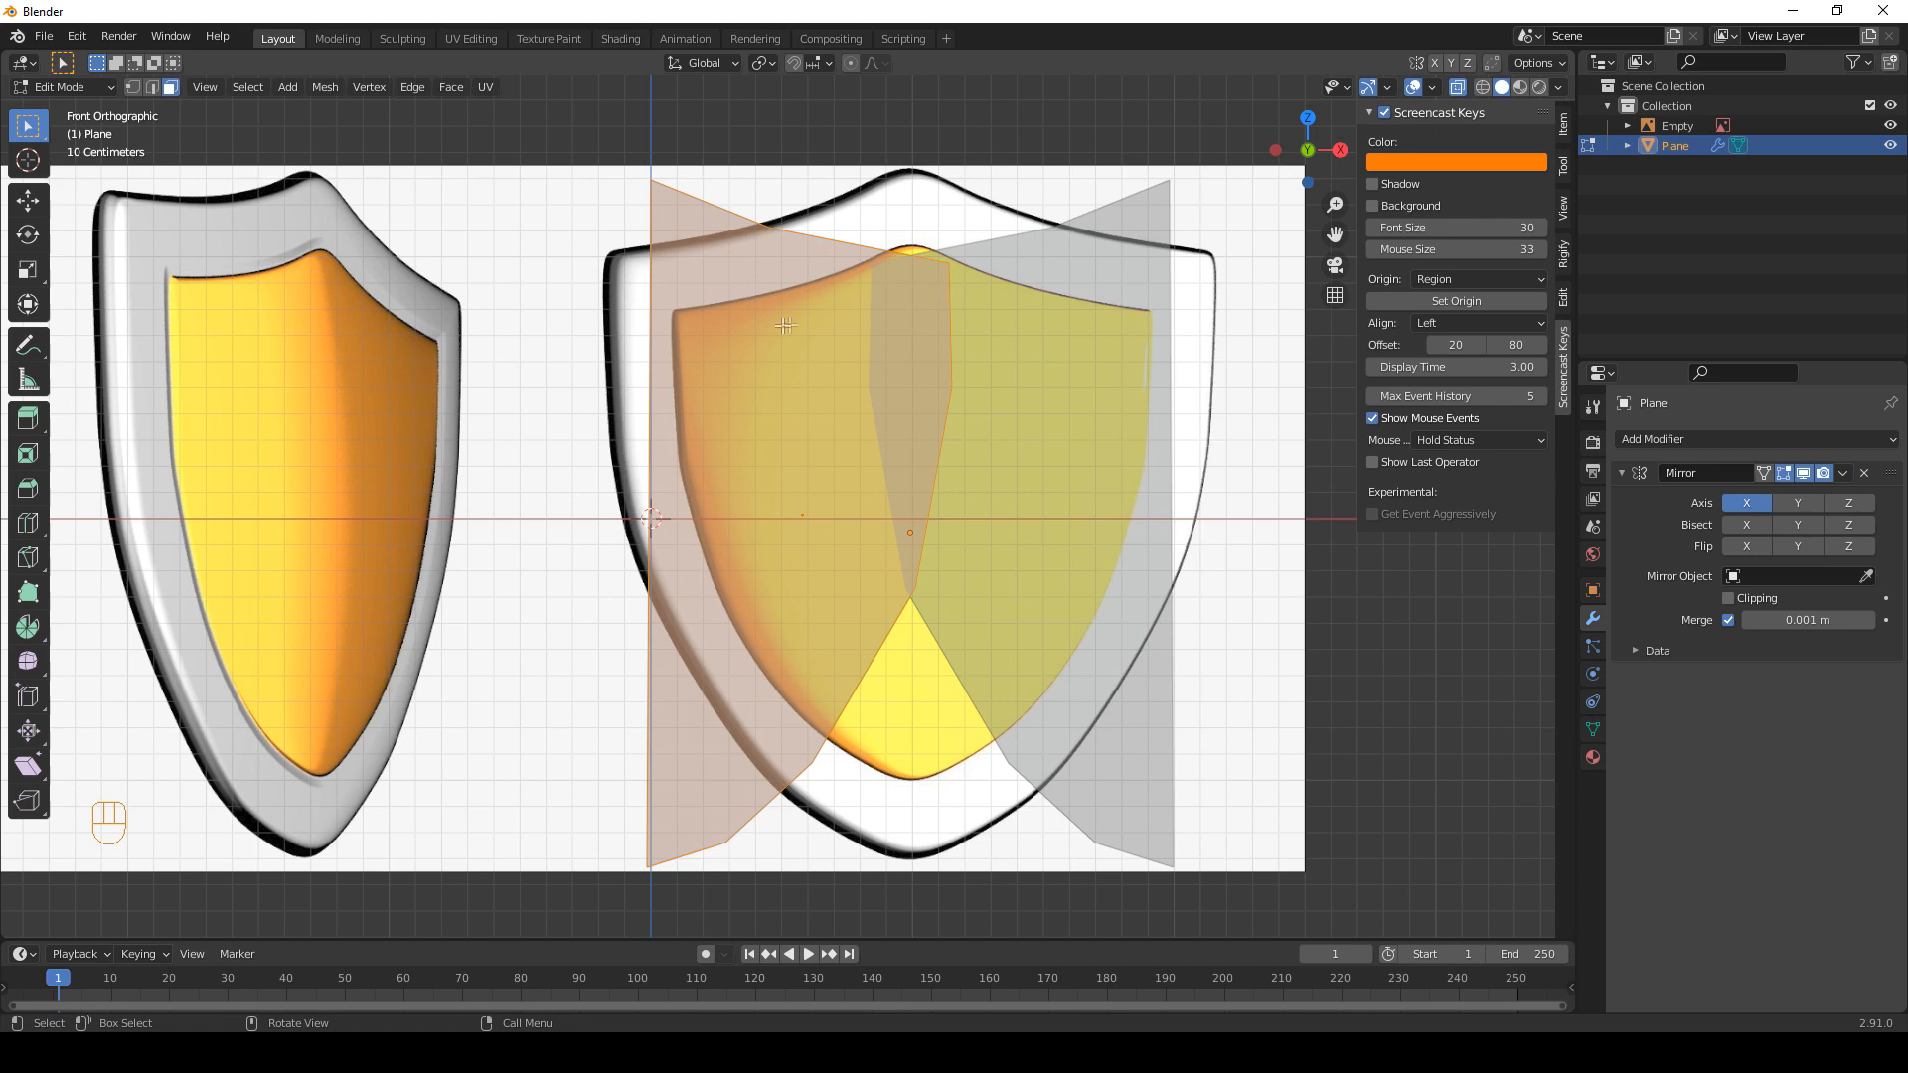
Return to Object Mode and set the plane's origin to the 3D cursor so the mirrored halves meet at the centre.
{"action": "middle_click_drag", "start_coordinate": [834, 452], "coordinate": [971, 428], "text": "shift"}
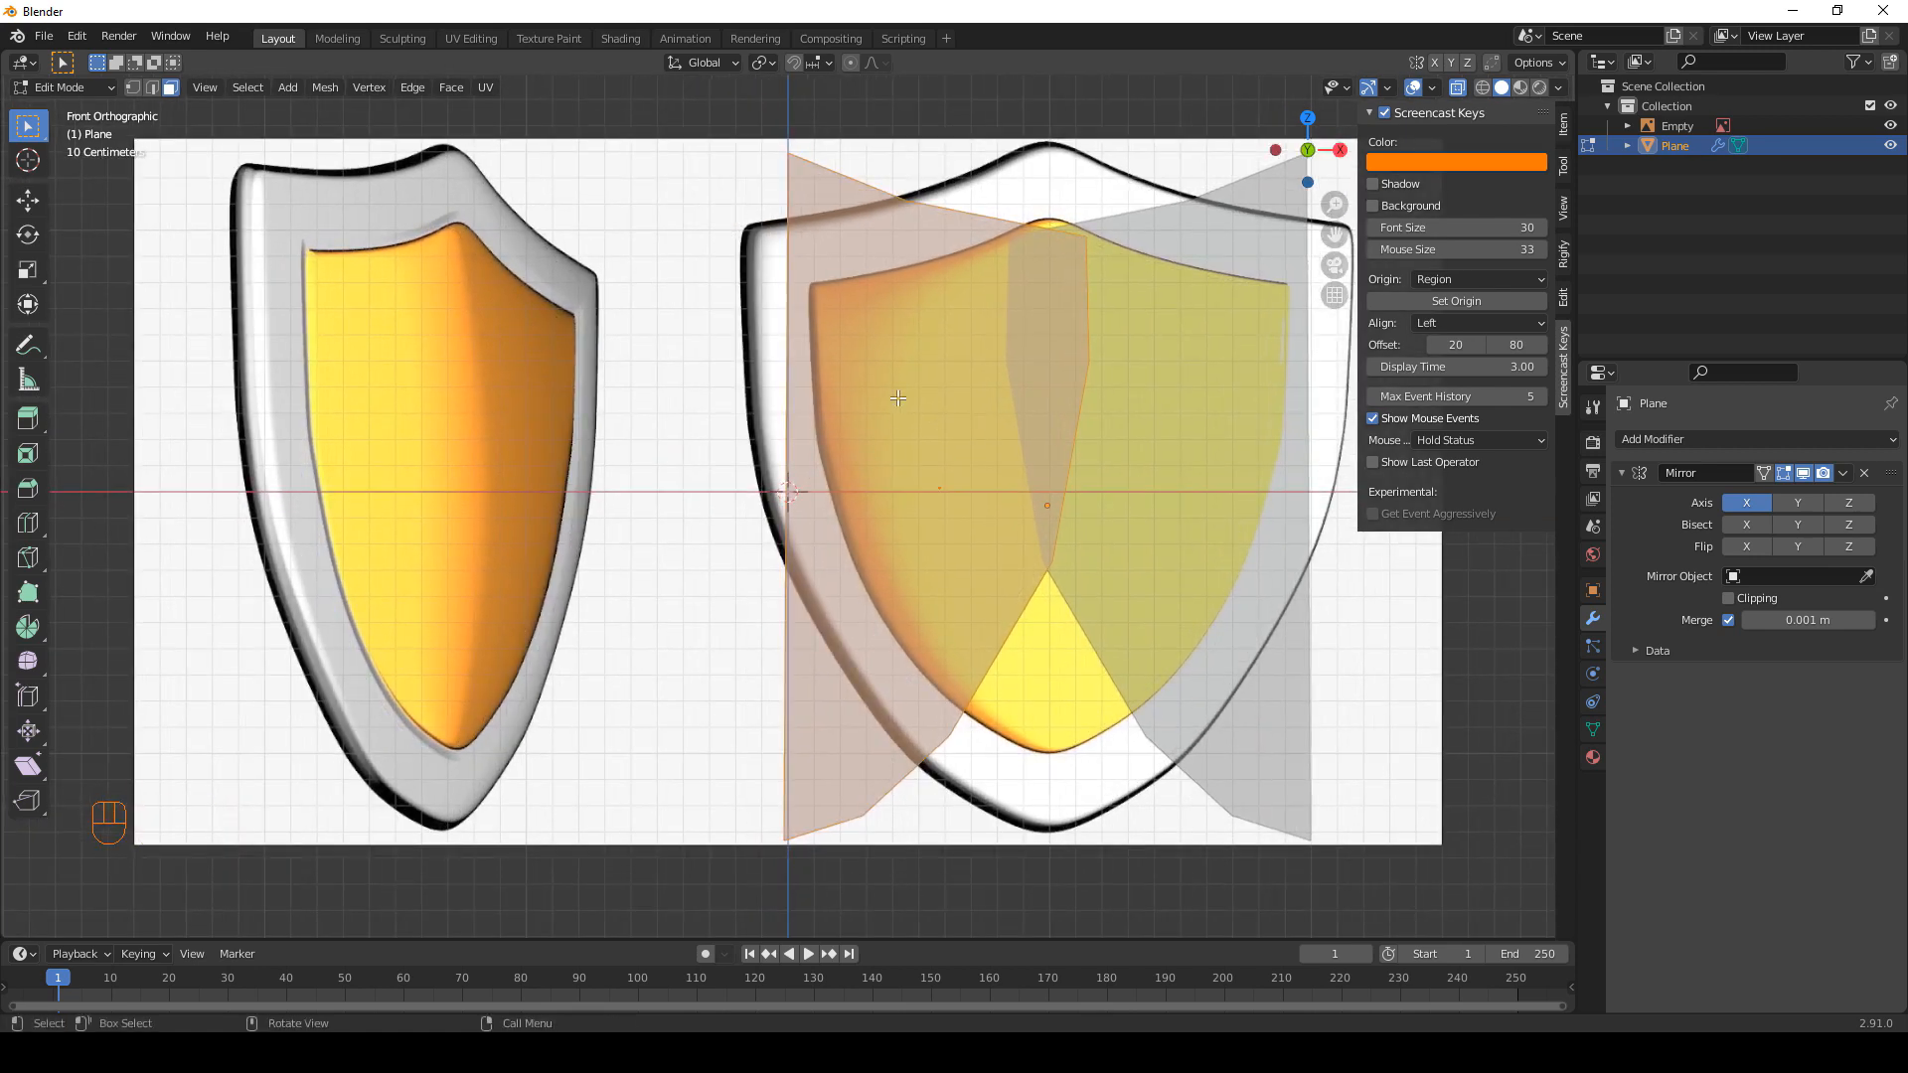
{"action": "key", "text": "Tab"}
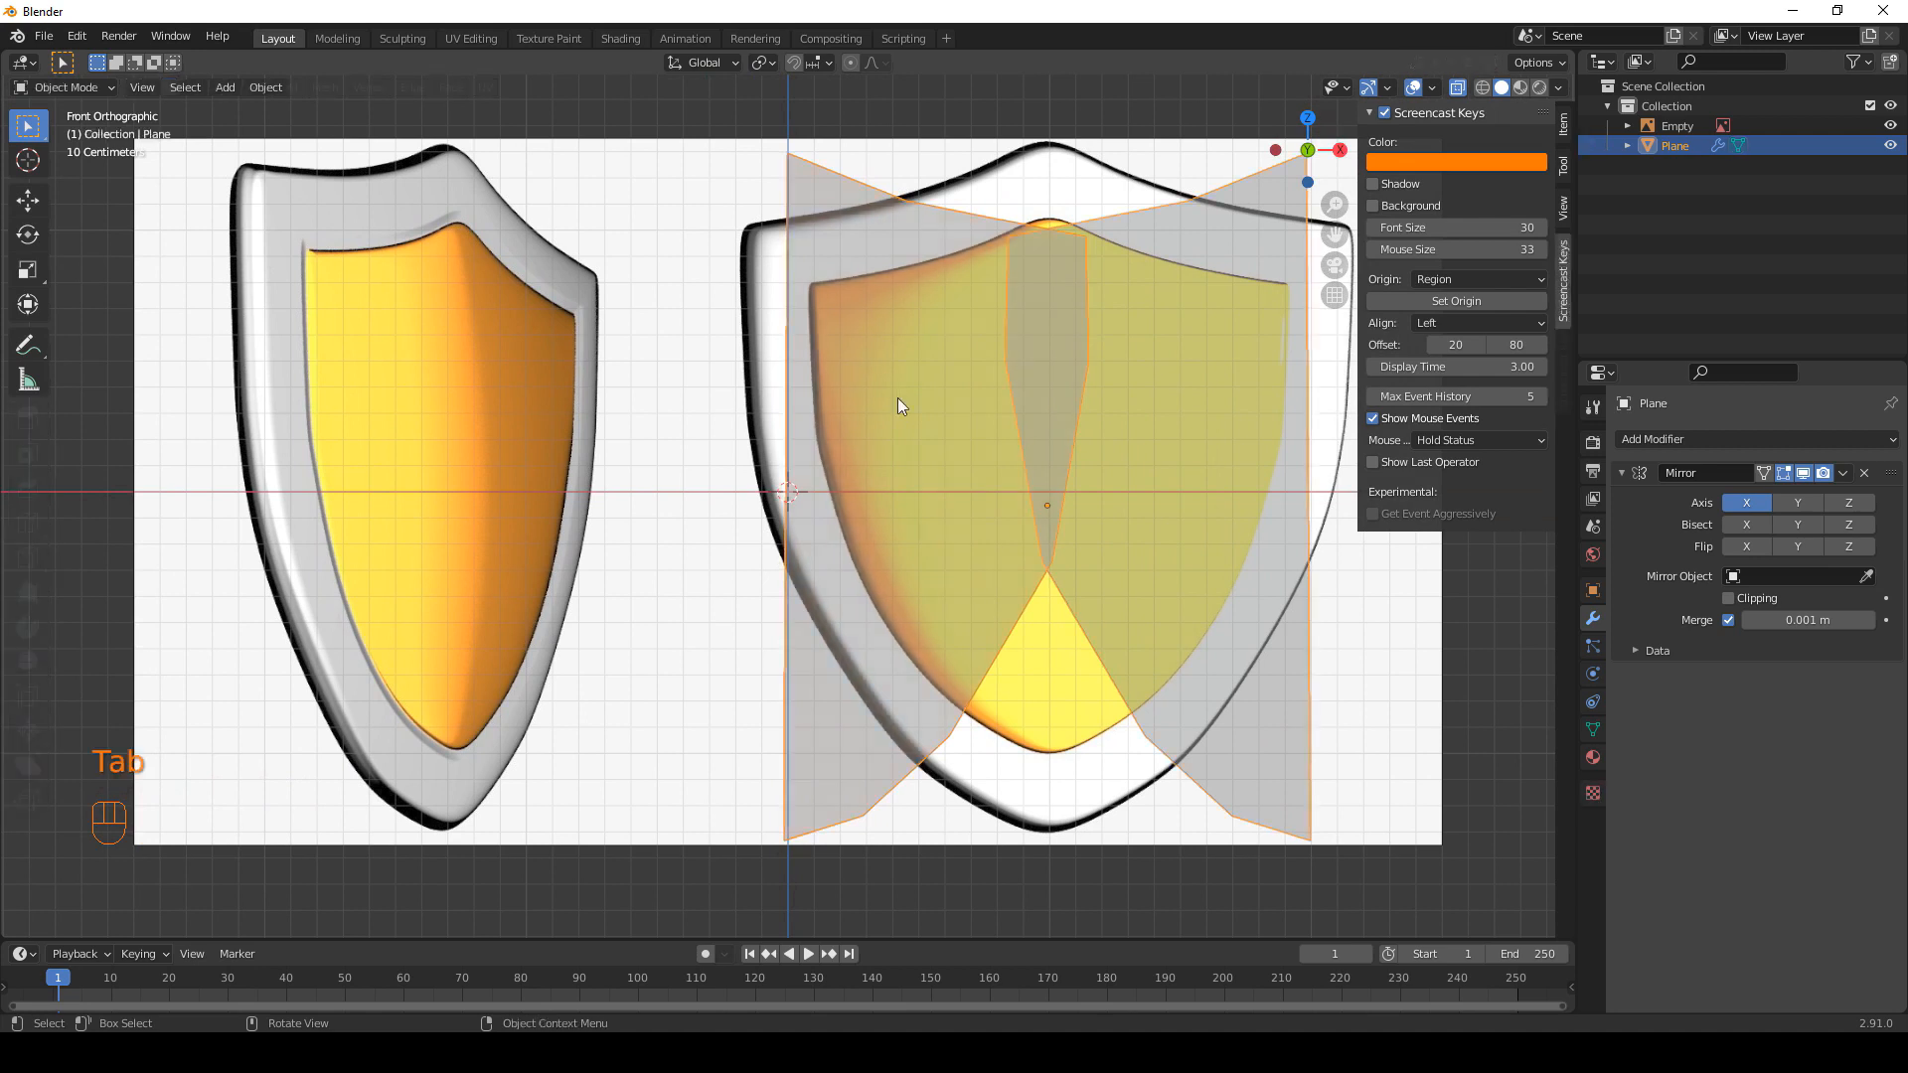
{"action": "left_click", "coordinate": [266, 88]}
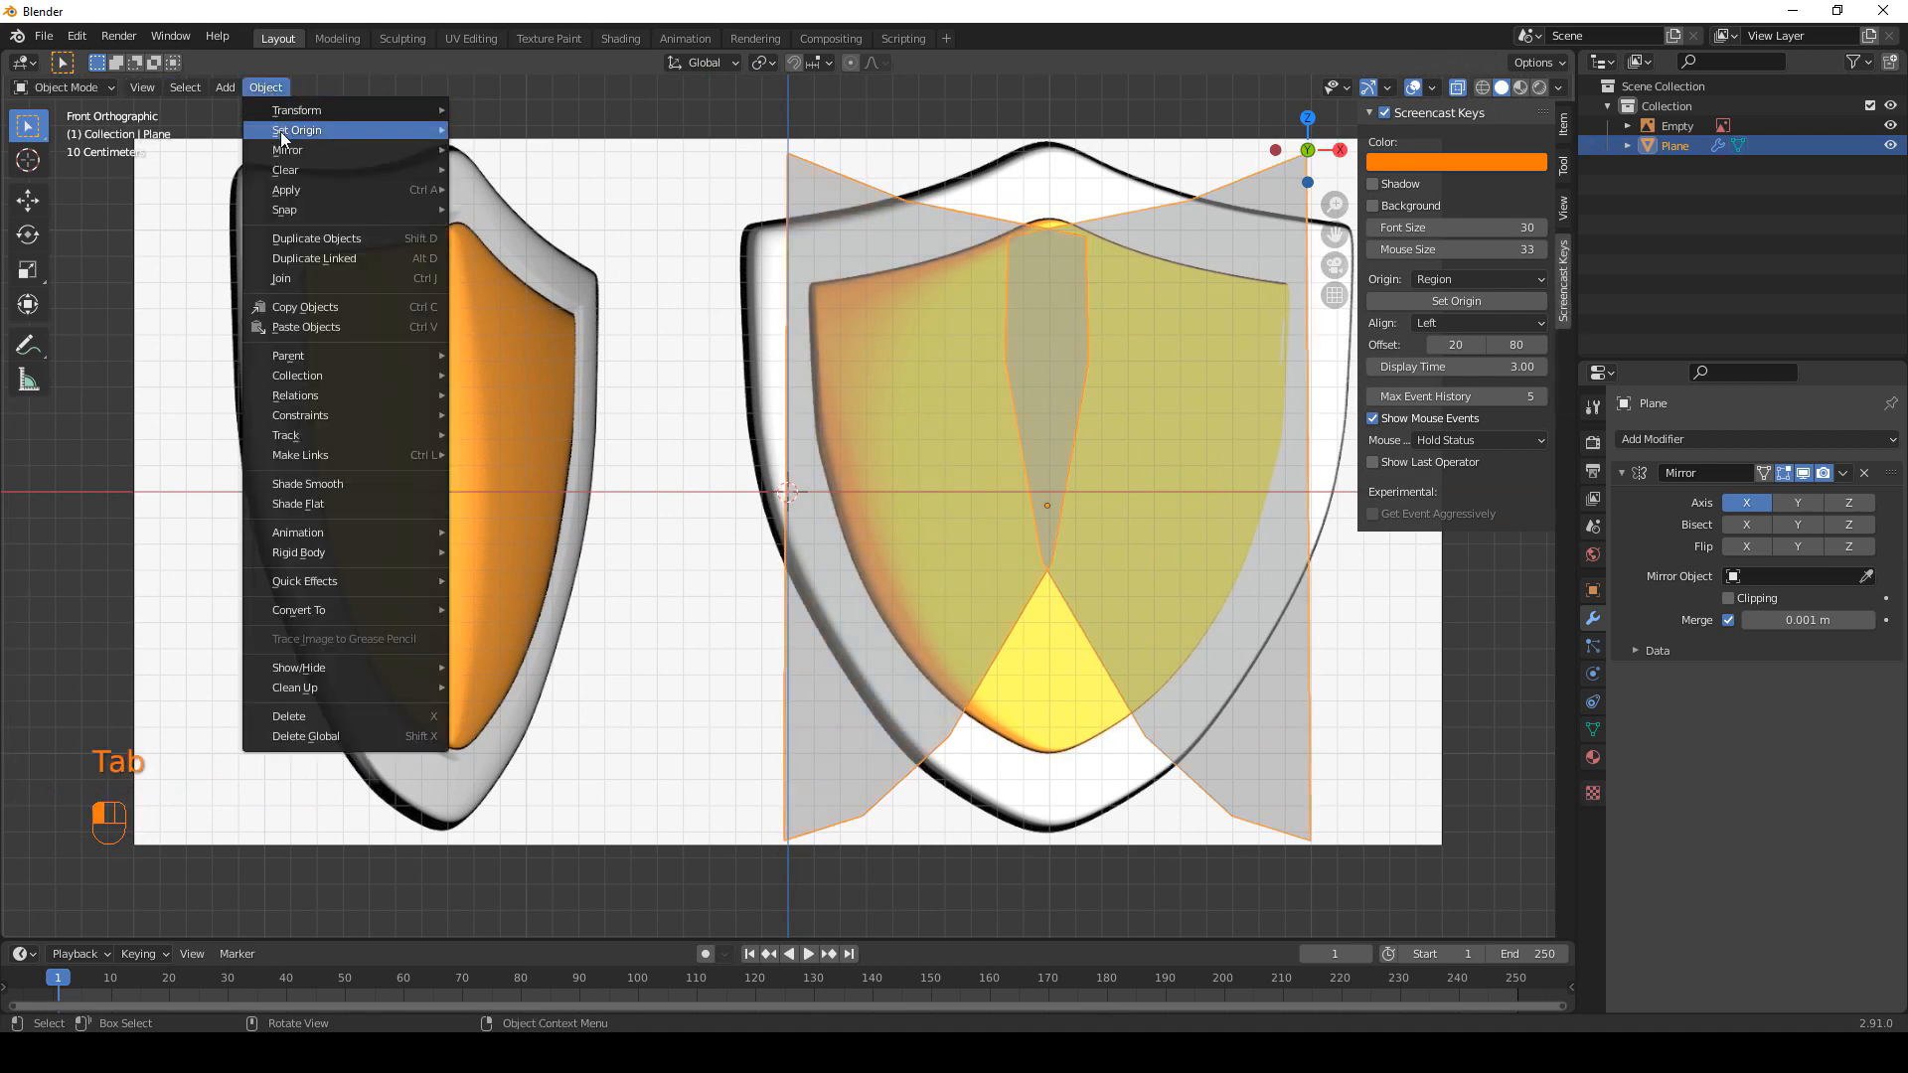
{"action": "mouse_move", "coordinate": [282, 135]}
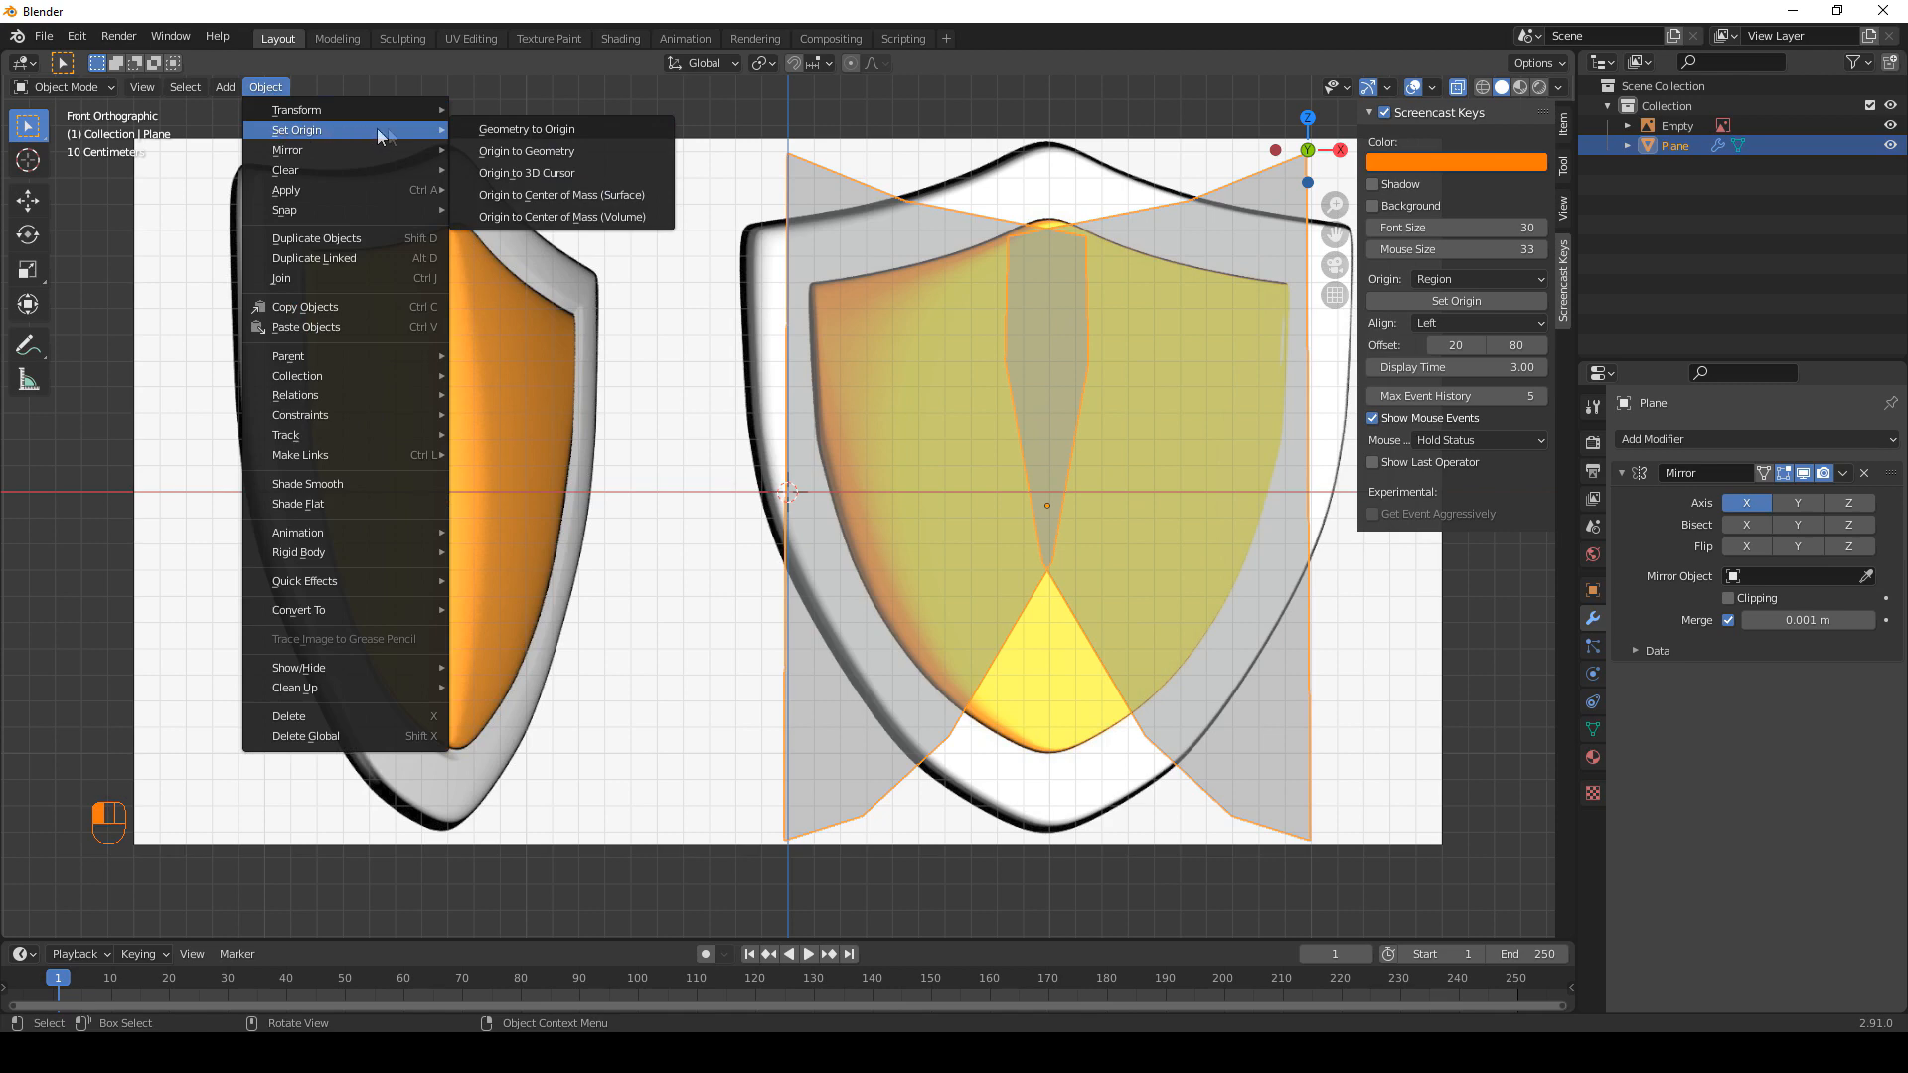
{"action": "left_click", "coordinate": [579, 175]}
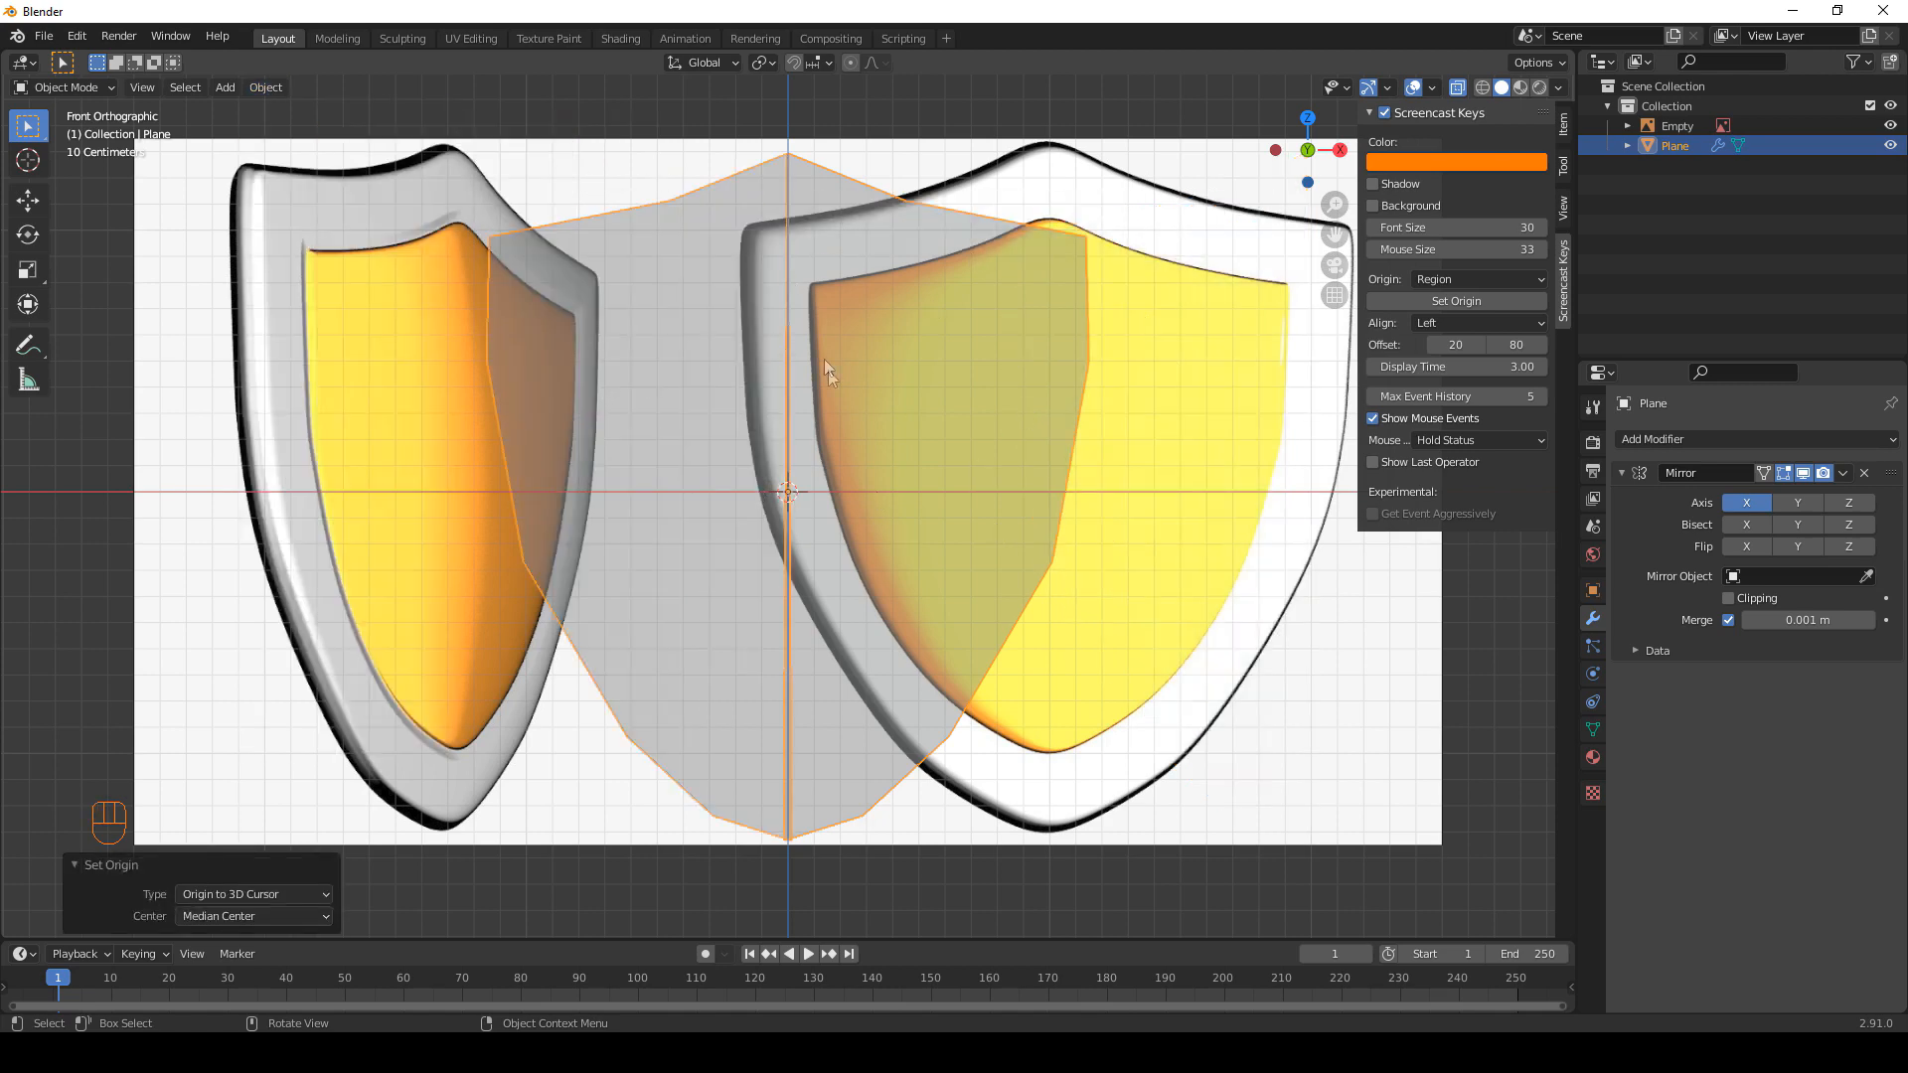
Delete the reference image empty from the scene.
{"action": "scroll", "coordinate": [768, 373], "scroll_direction": "down", "scroll_amount": 1}
{"action": "left_click", "coordinate": [1141, 240]}
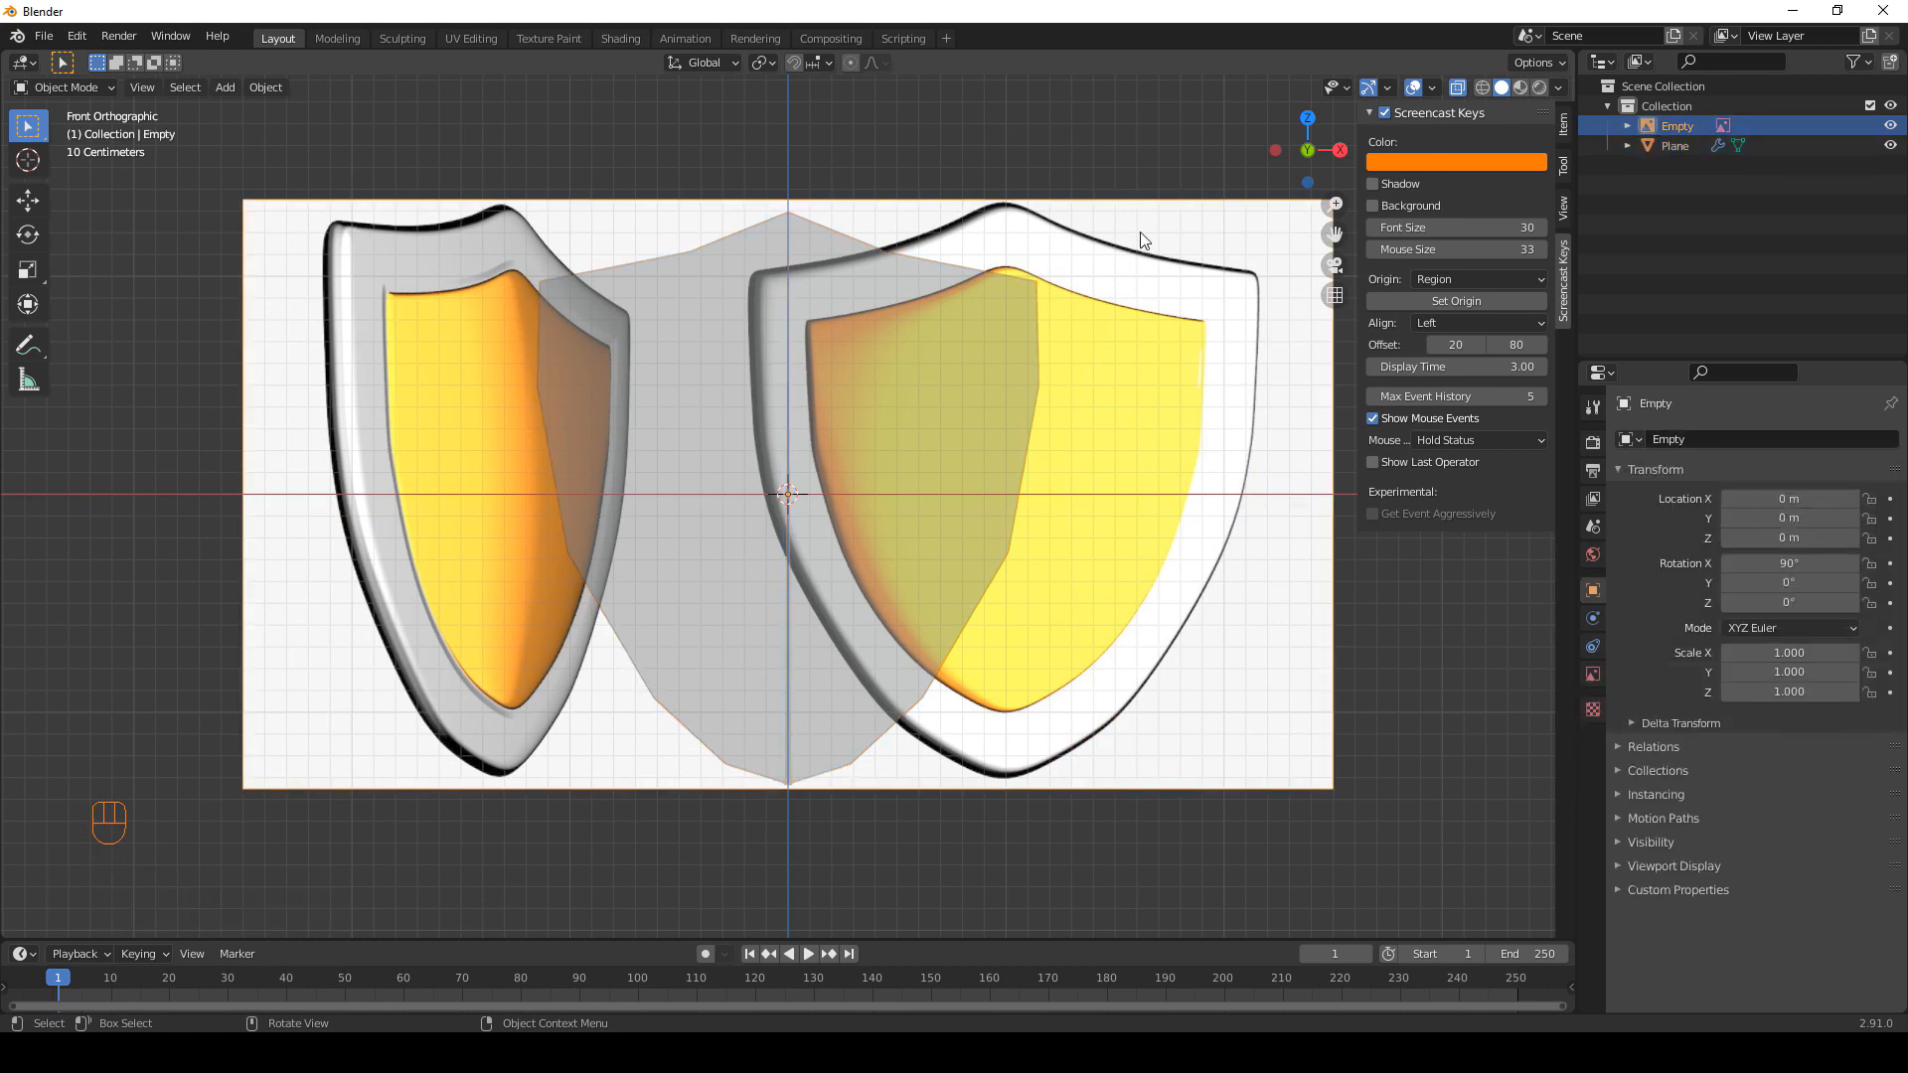
{"action": "key", "text": "Delete"}
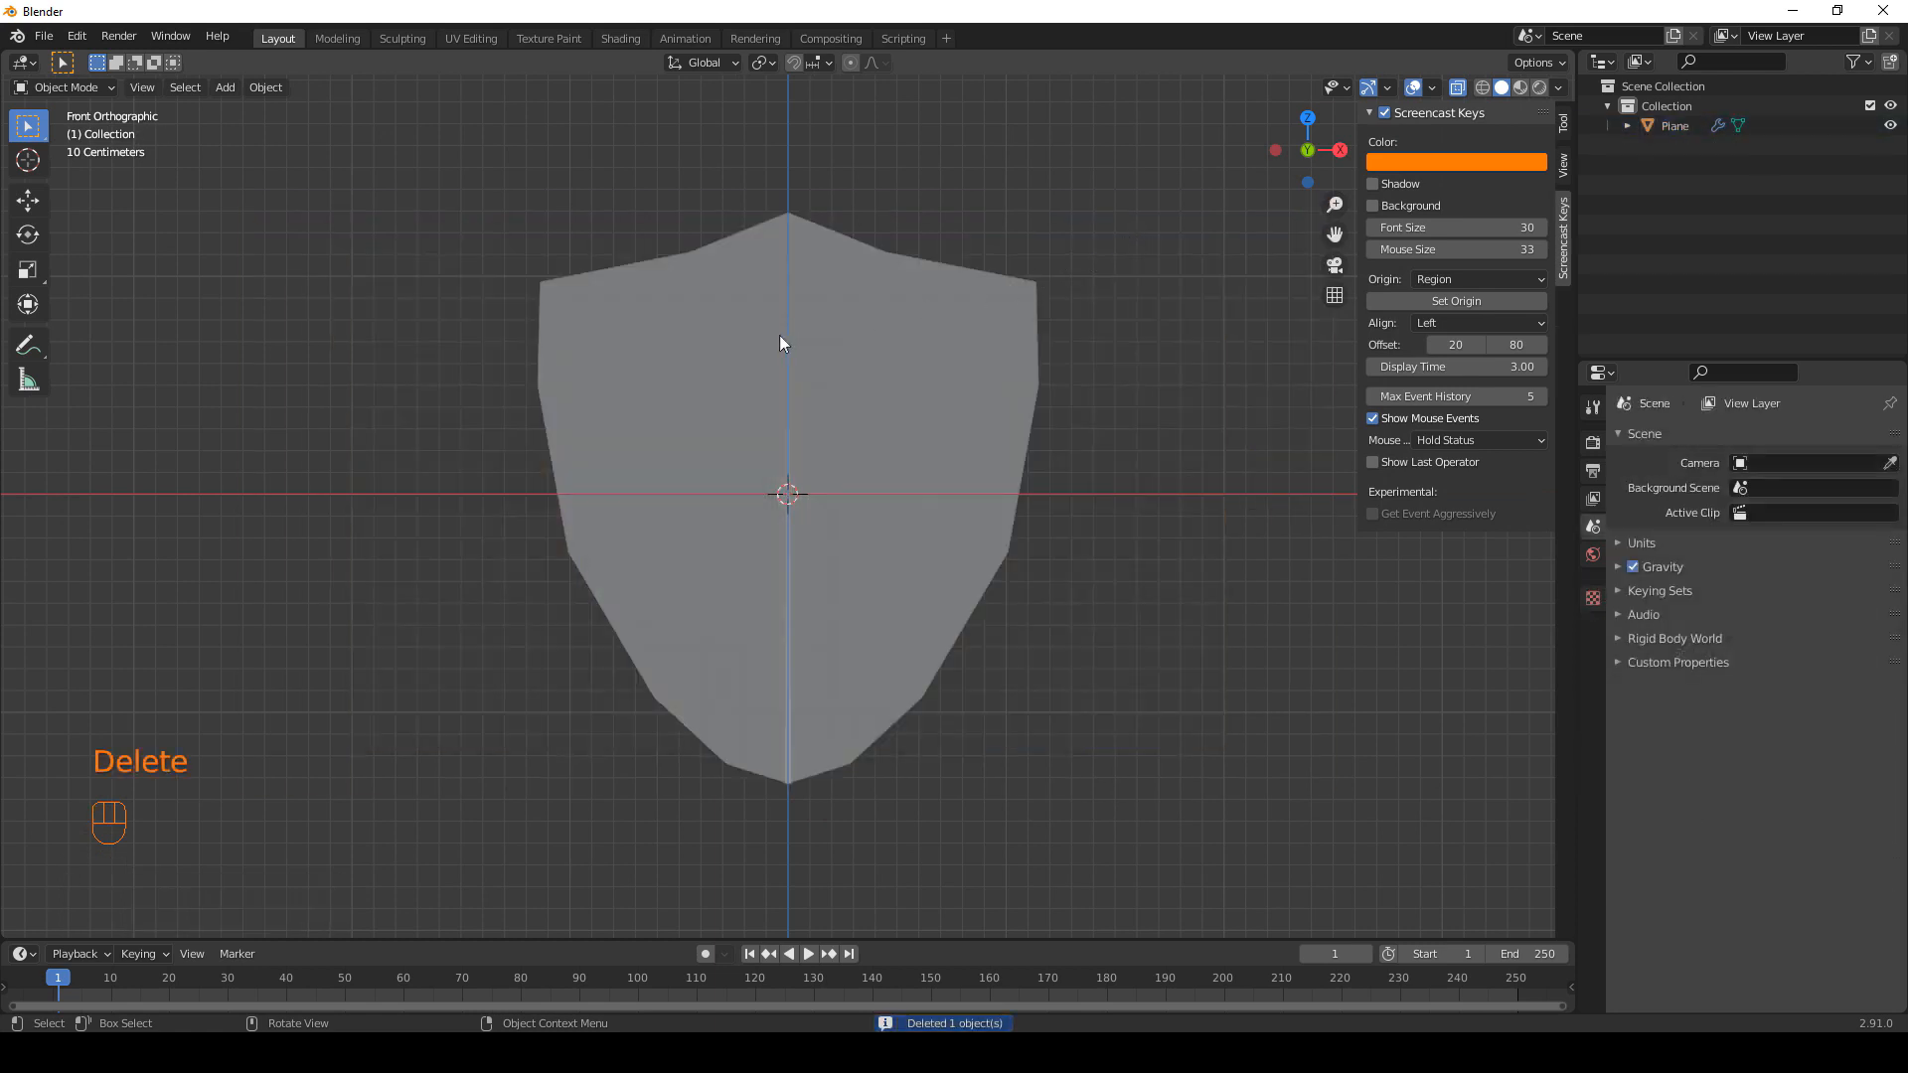
Enter Edit Mode on the shield plane and enable Clipping in its Mirror modifier.
{"action": "left_click", "coordinate": [880, 372]}
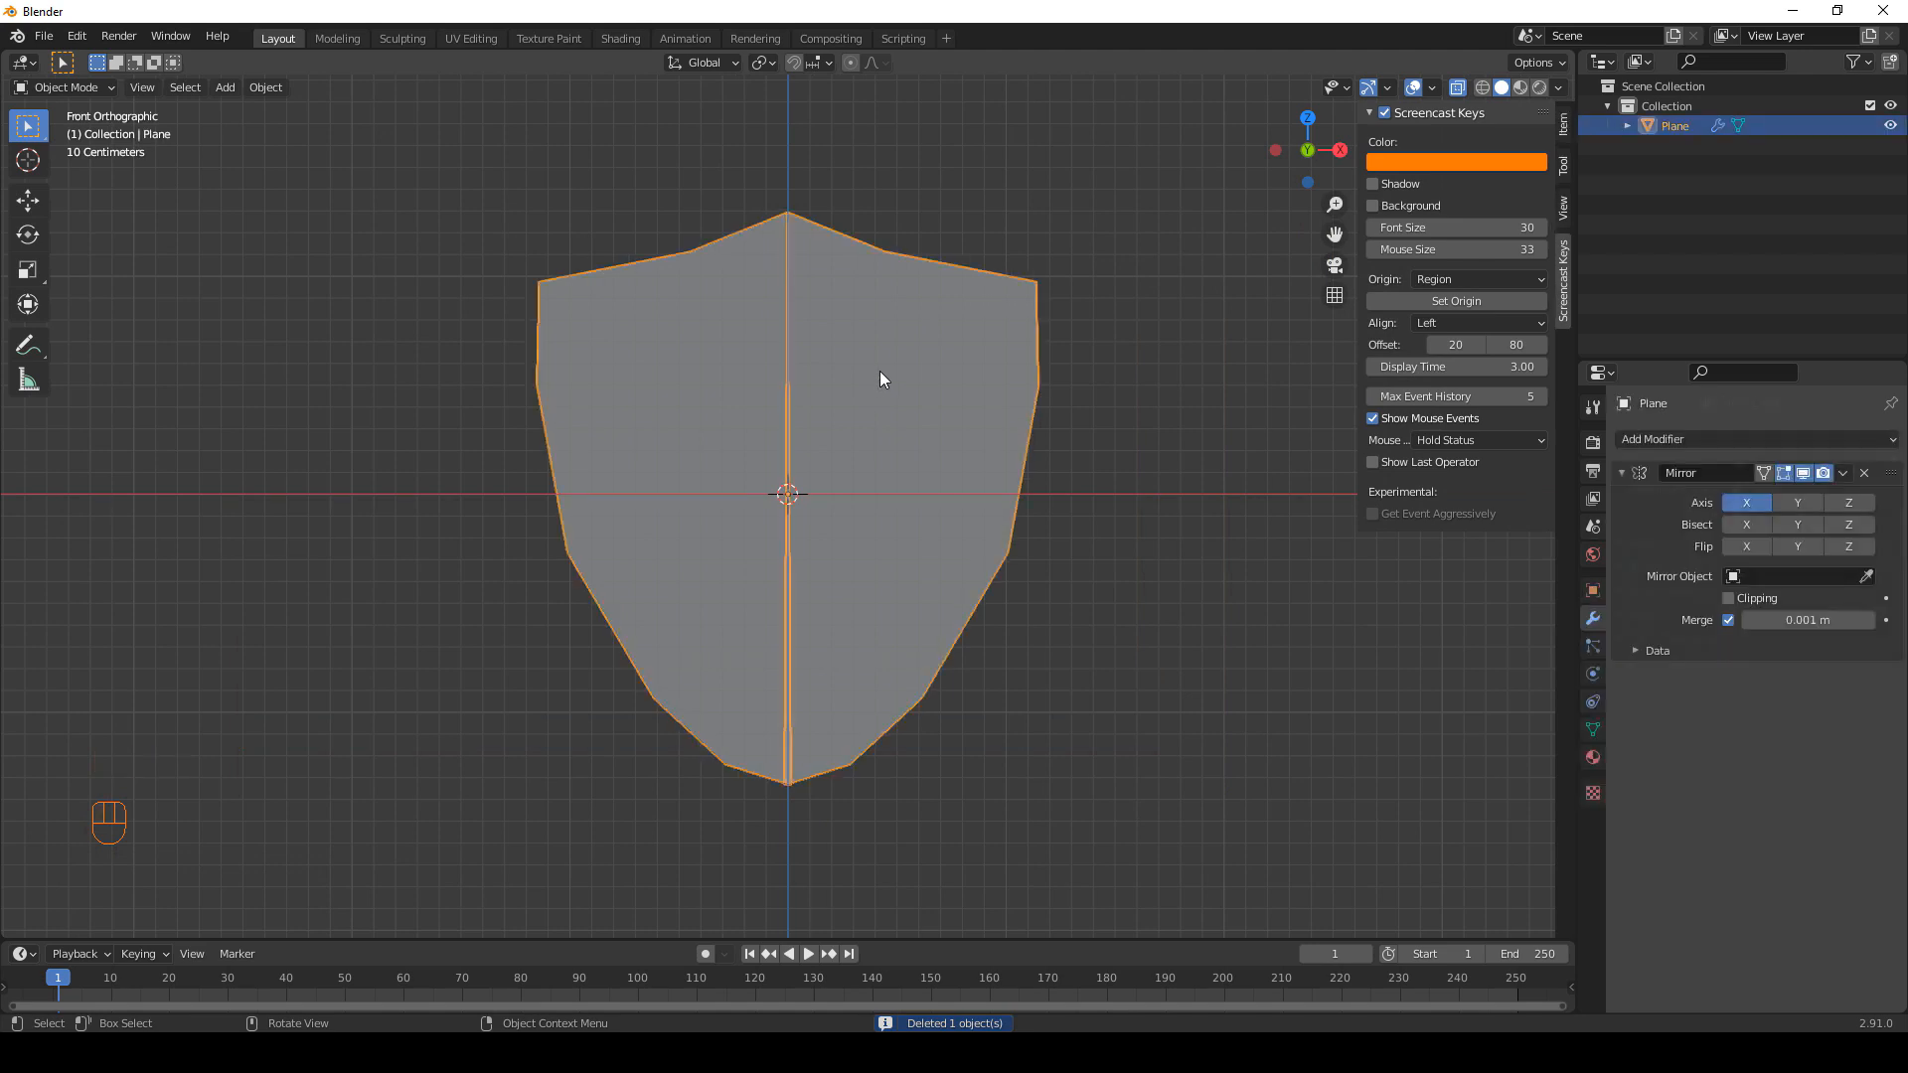
{"action": "key", "text": "Tab"}
{"action": "middle_click_drag", "start_coordinate": [811, 435], "coordinate": [828, 489]}
{"action": "middle_click_drag", "start_coordinate": [792, 789], "coordinate": [817, 778]}
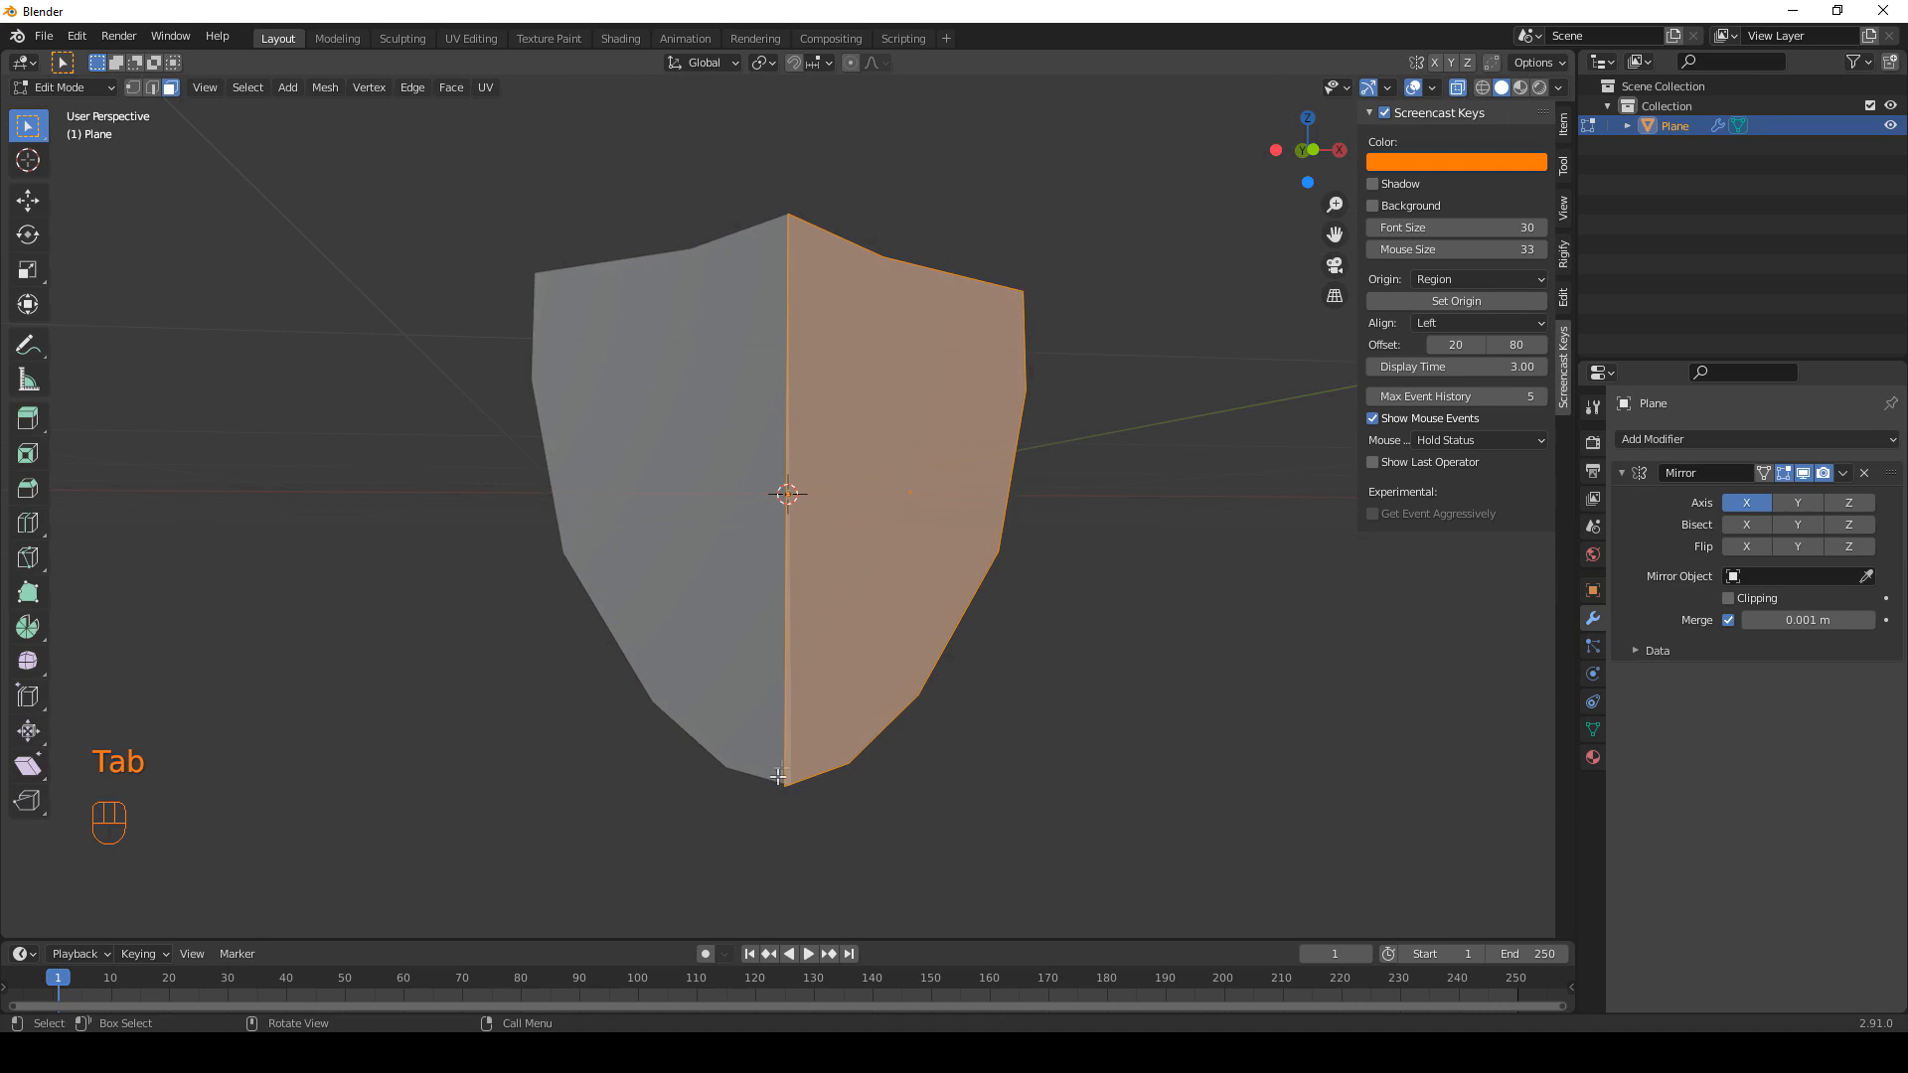
{"action": "left_click", "coordinate": [1729, 598]}
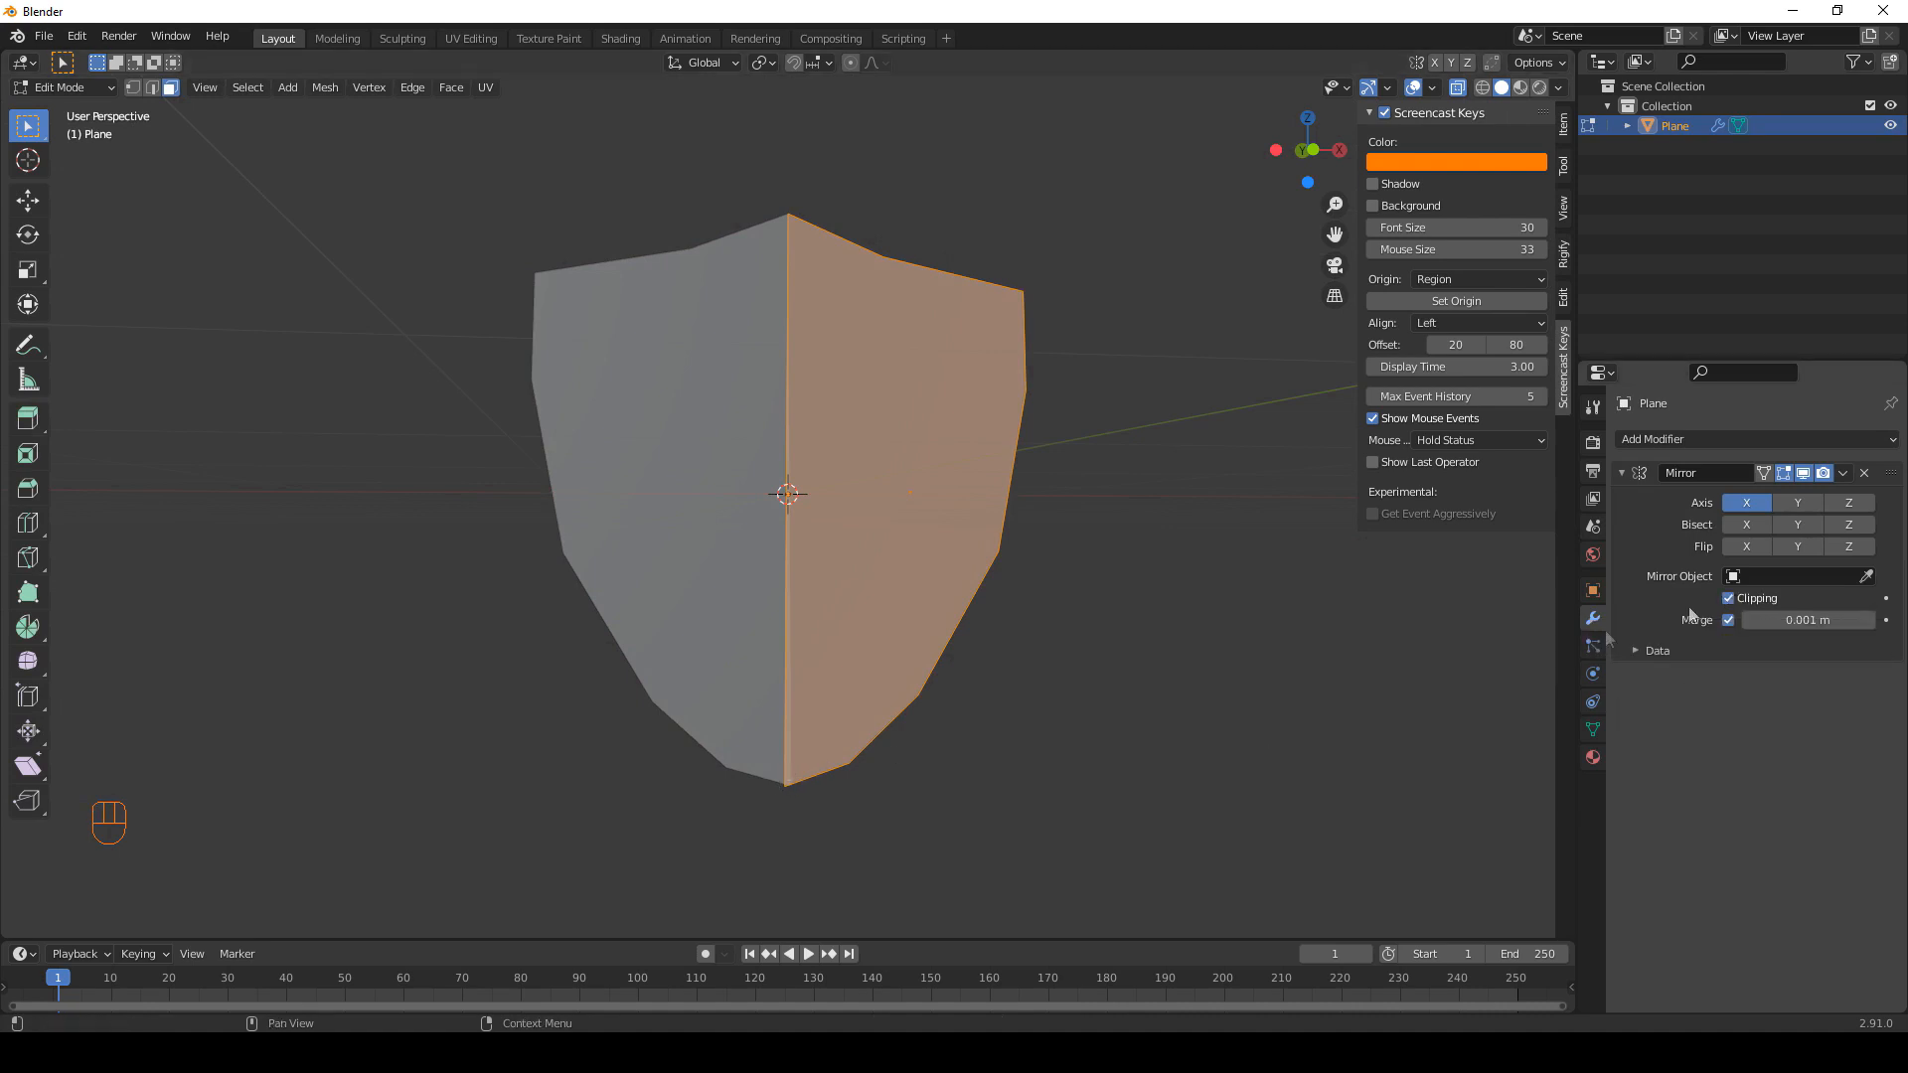
{"action": "middle_click_drag", "start_coordinate": [928, 695], "coordinate": [973, 716]}
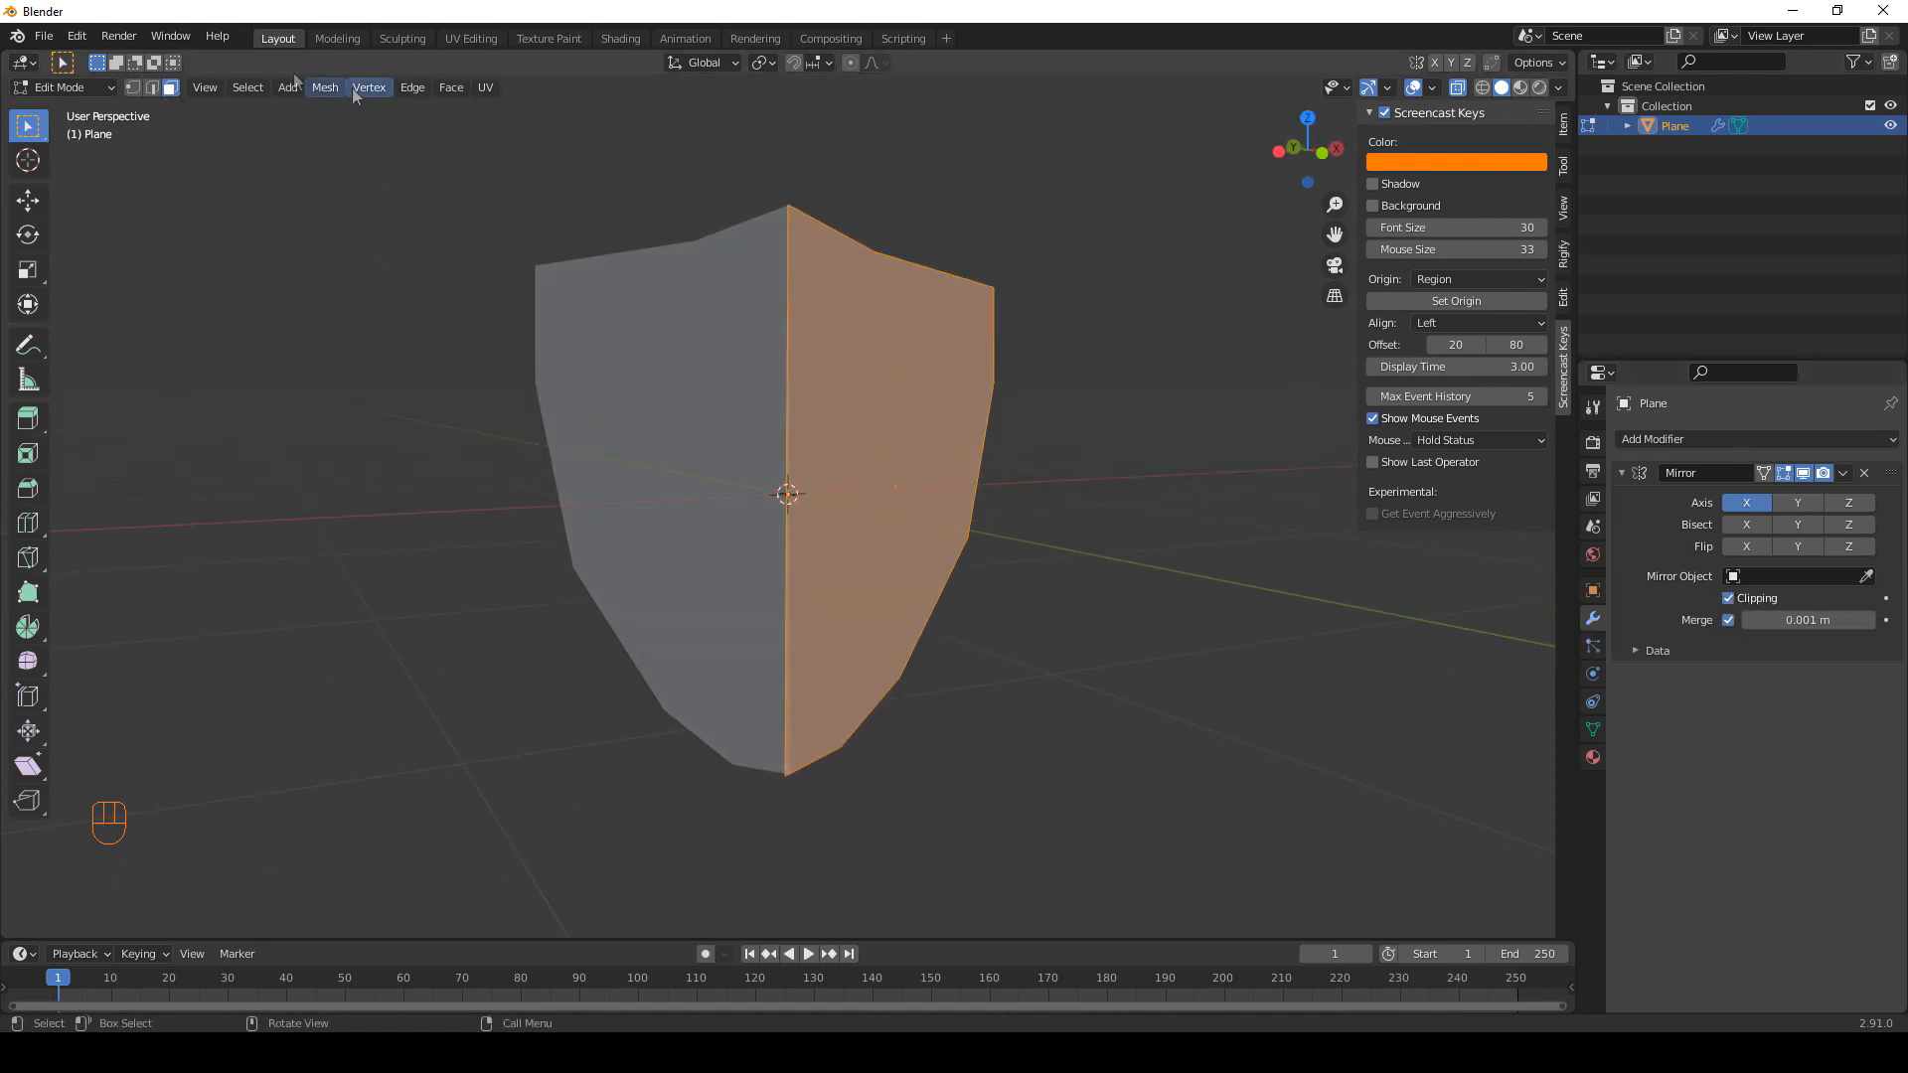
In vertex mode, move the bottom centre vertex along X onto the mirror line to close the lower gap.
{"action": "left_click", "coordinate": [134, 89]}
{"action": "middle_click_drag", "start_coordinate": [712, 668], "coordinate": [774, 731]}
{"action": "left_click", "coordinate": [793, 790]}
{"action": "key", "text": "b"}
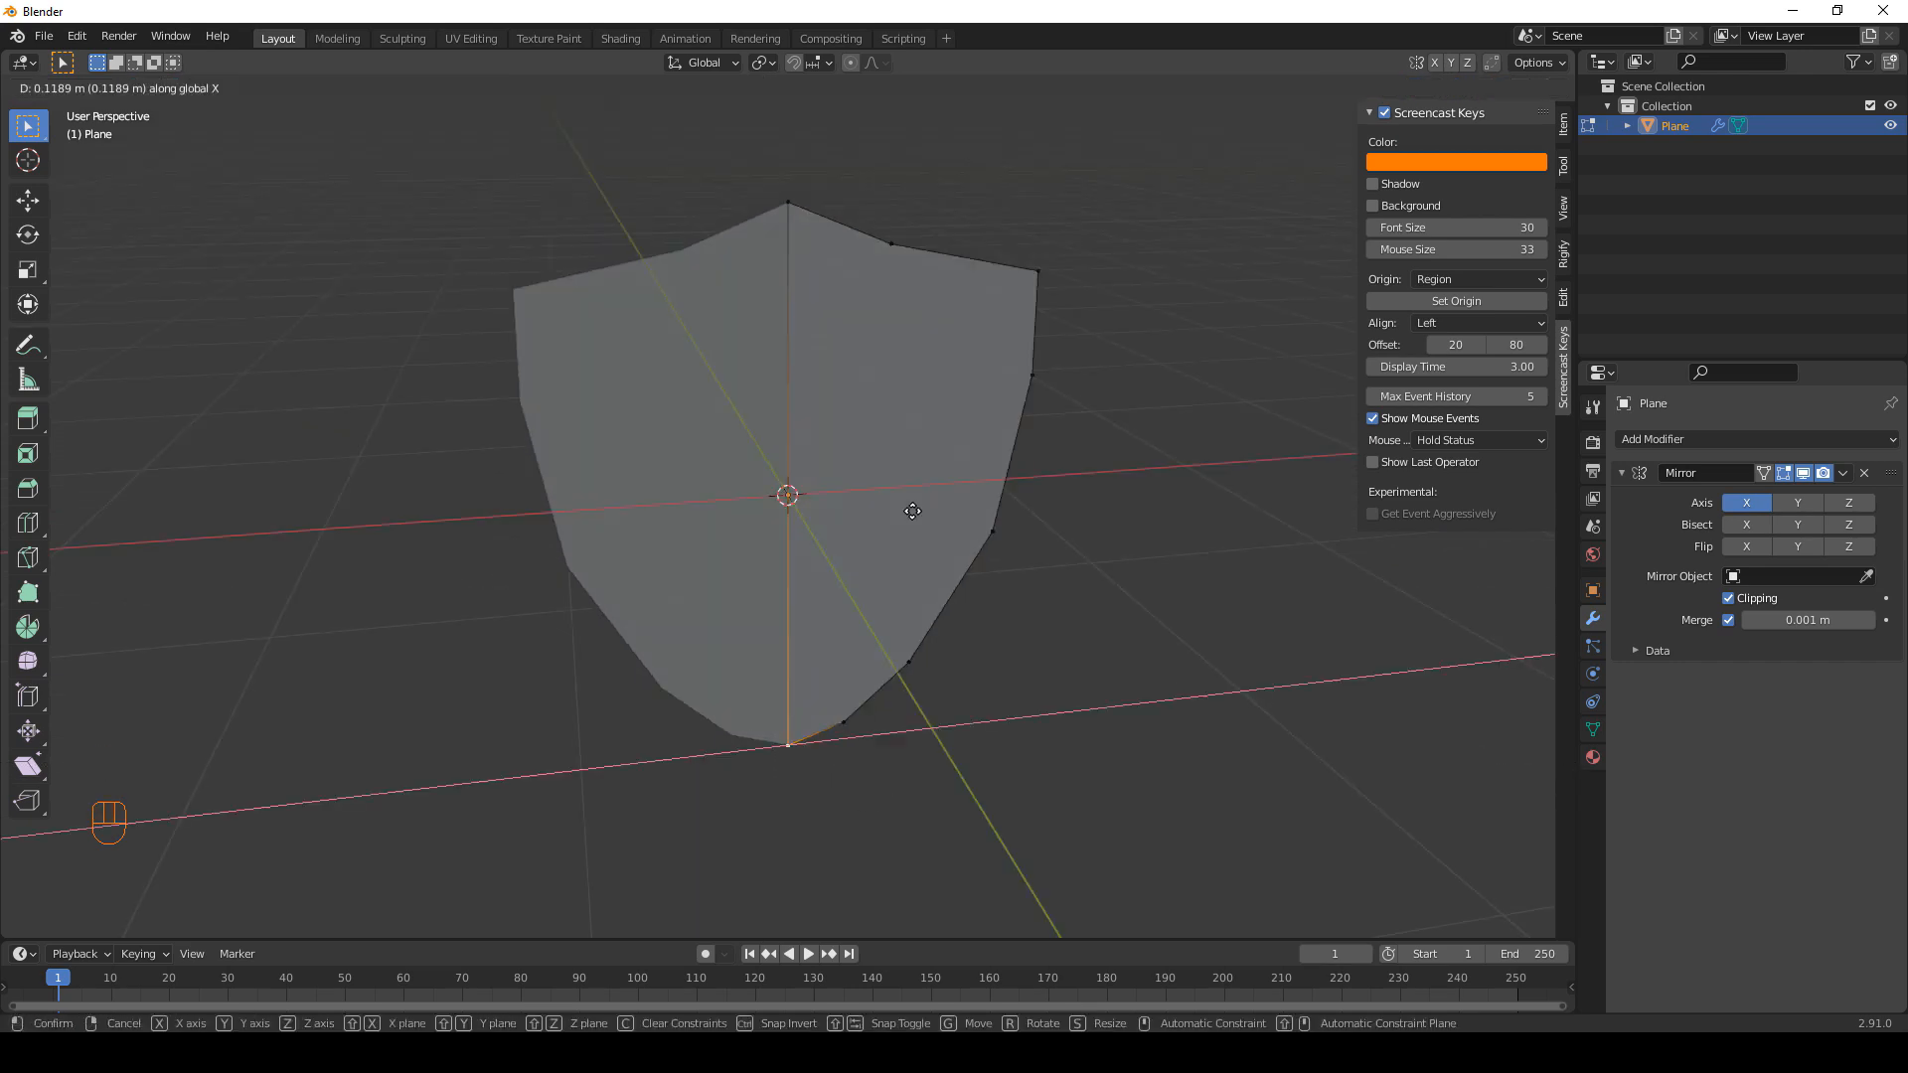
{"action": "left_click", "coordinate": [912, 511]}
Move the top centre vertex along X onto the mirror line, and reselect it with its coordinates shown.
{"action": "left_click", "coordinate": [942, 210]}
{"action": "key", "text": "b"}
{"action": "left_click_drag", "start_coordinate": [758, 168], "coordinate": [817, 242]}
{"action": "key", "text": "g"}
{"action": "key", "text": "x"}
{"action": "left_click", "coordinate": [887, 222]}
{"action": "left_click", "coordinate": [732, 183]}
{"action": "key", "text": "b"}
{"action": "left_click_drag", "start_coordinate": [771, 197], "coordinate": [815, 312]}
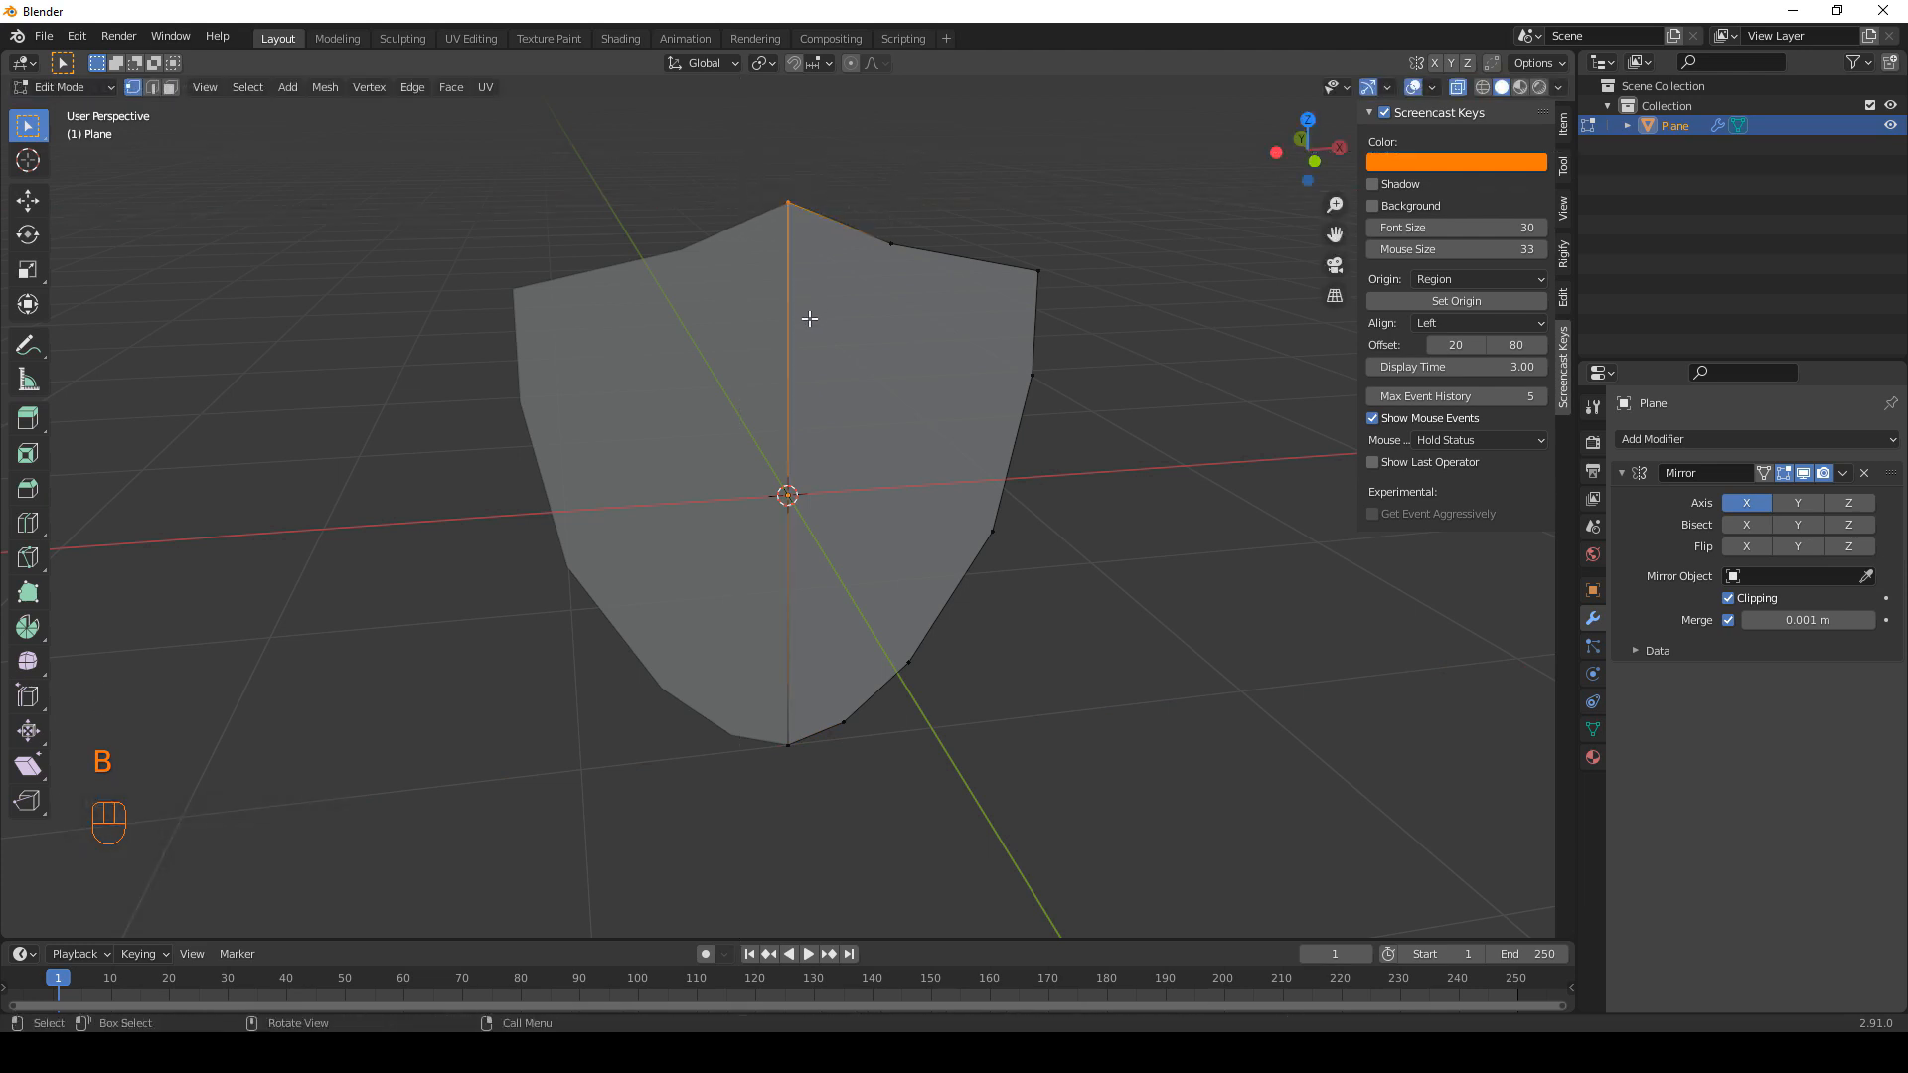
{"action": "left_click", "coordinate": [1564, 125]}
Inset the shield's entire half face with a thickness of about 0.09 m.
{"action": "left_click", "coordinate": [868, 759]}
{"action": "middle_click_drag", "start_coordinate": [868, 759], "coordinate": [1100, 605]}
{"action": "key", "text": "a"}
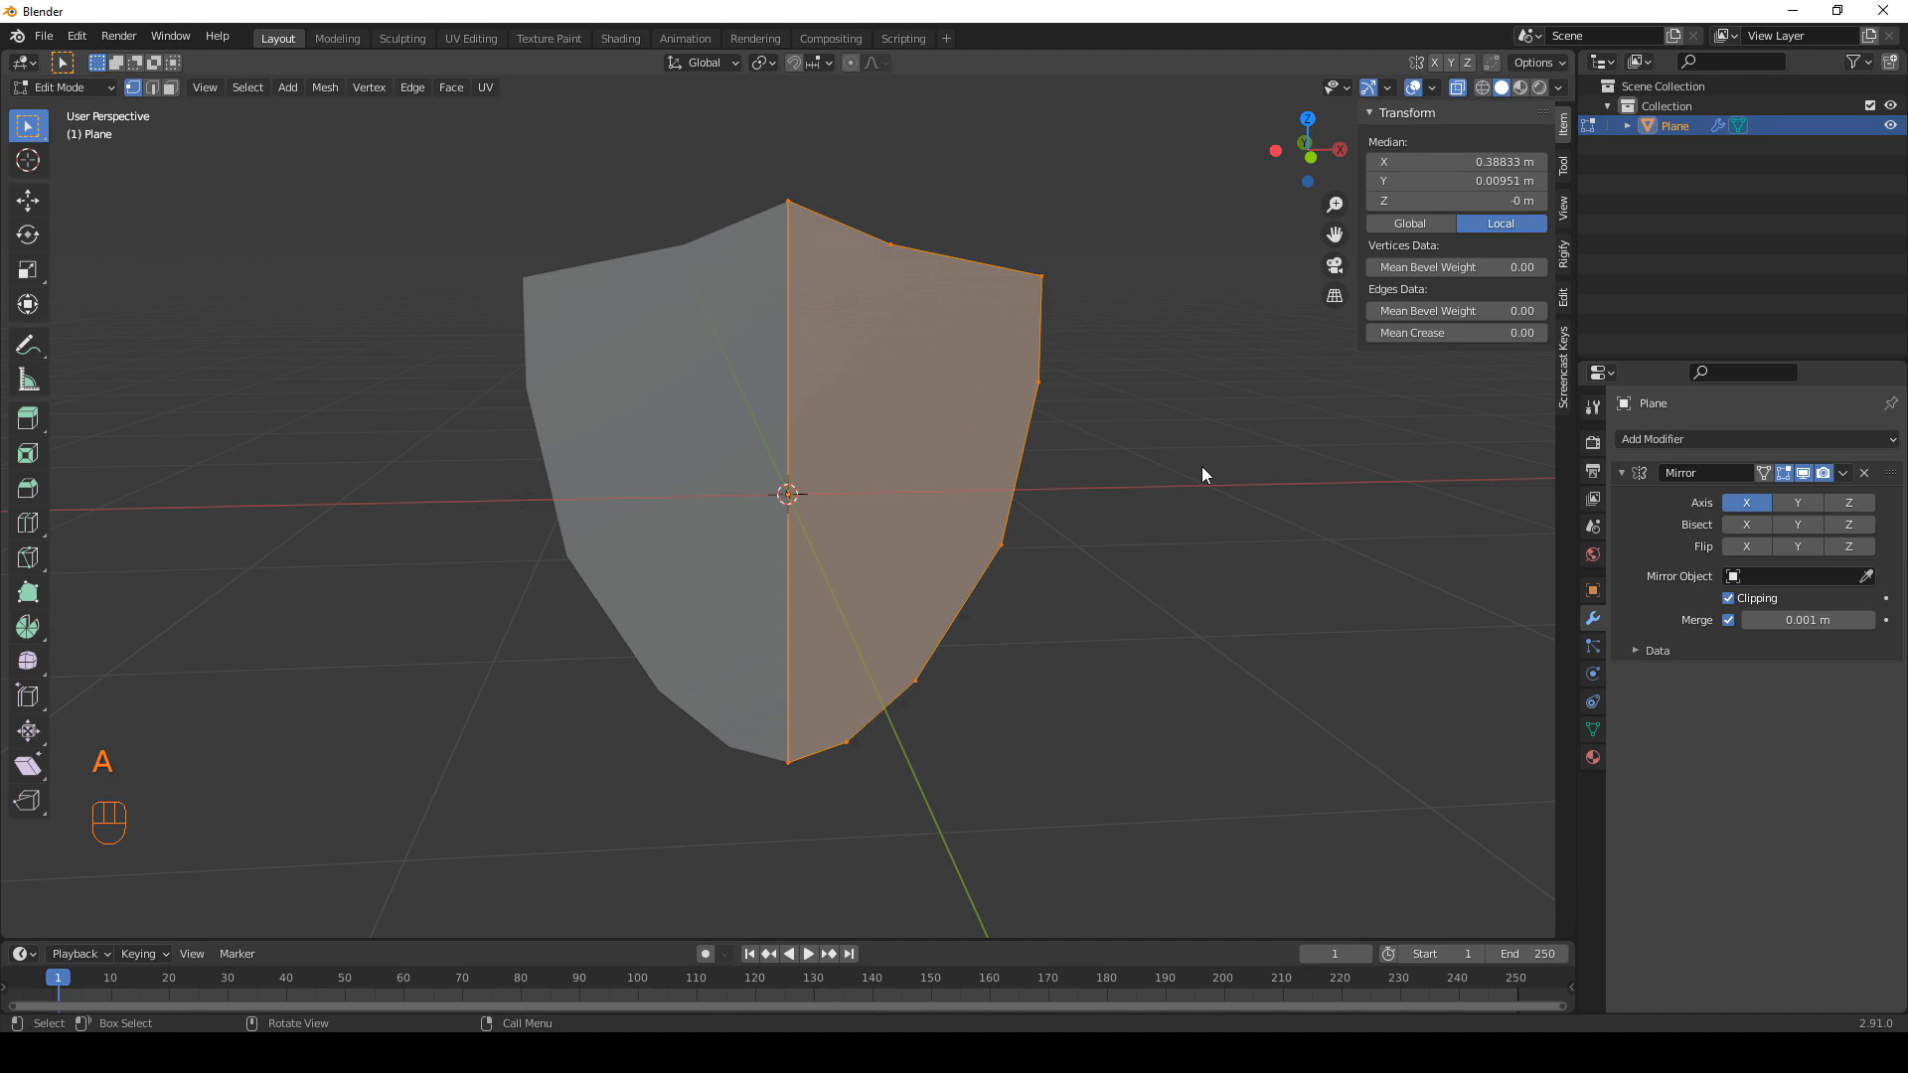
{"action": "key", "text": "i"}
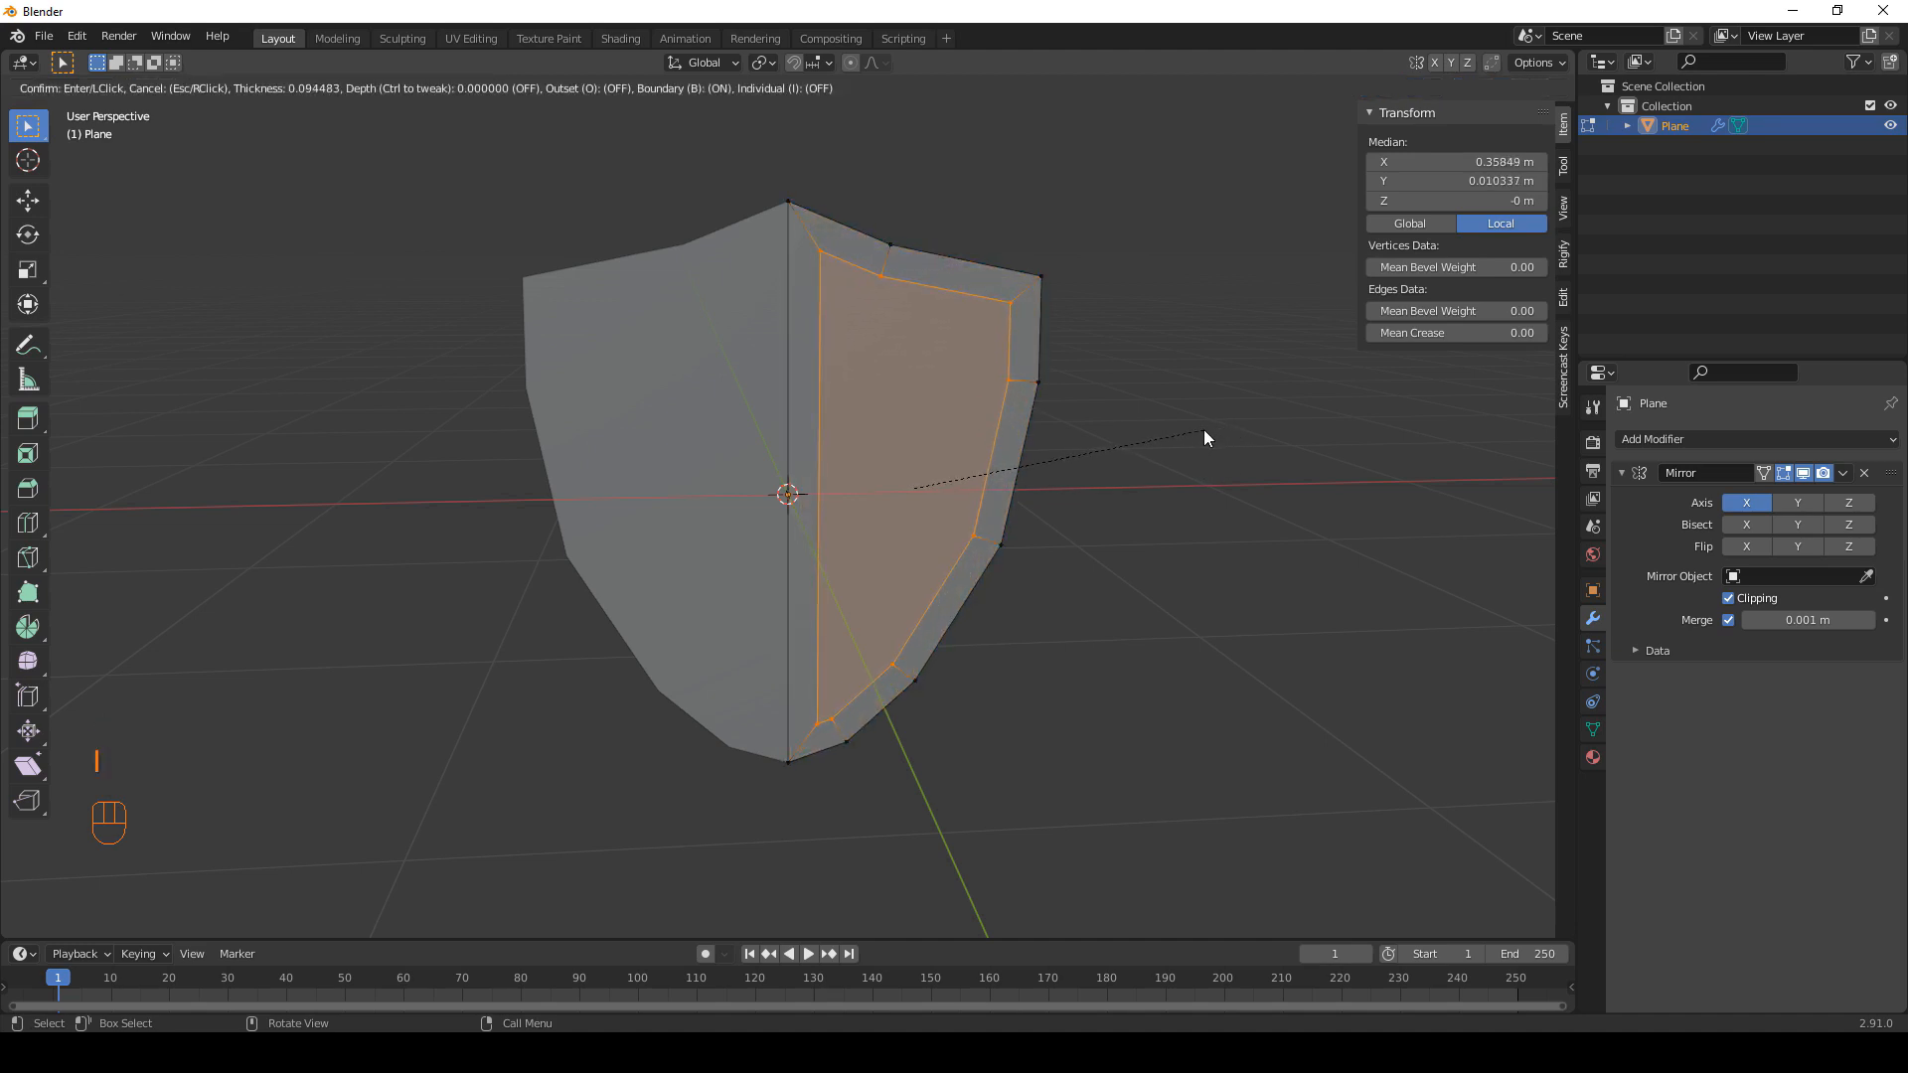
{"action": "left_click", "coordinate": [1200, 430]}
Try to move the inset's two inner vertices beside the centre, and undo the move.
{"action": "mouse_move", "coordinate": [950, 485]}
{"action": "middle_mouse_down"}
{"action": "mouse_move", "coordinate": [952, 463]}
{"action": "mouse_move", "coordinate": [922, 459]}
{"action": "middle_mouse_up"}
{"action": "key", "text": "g"}
{"action": "key", "text": "ctrl+z"}
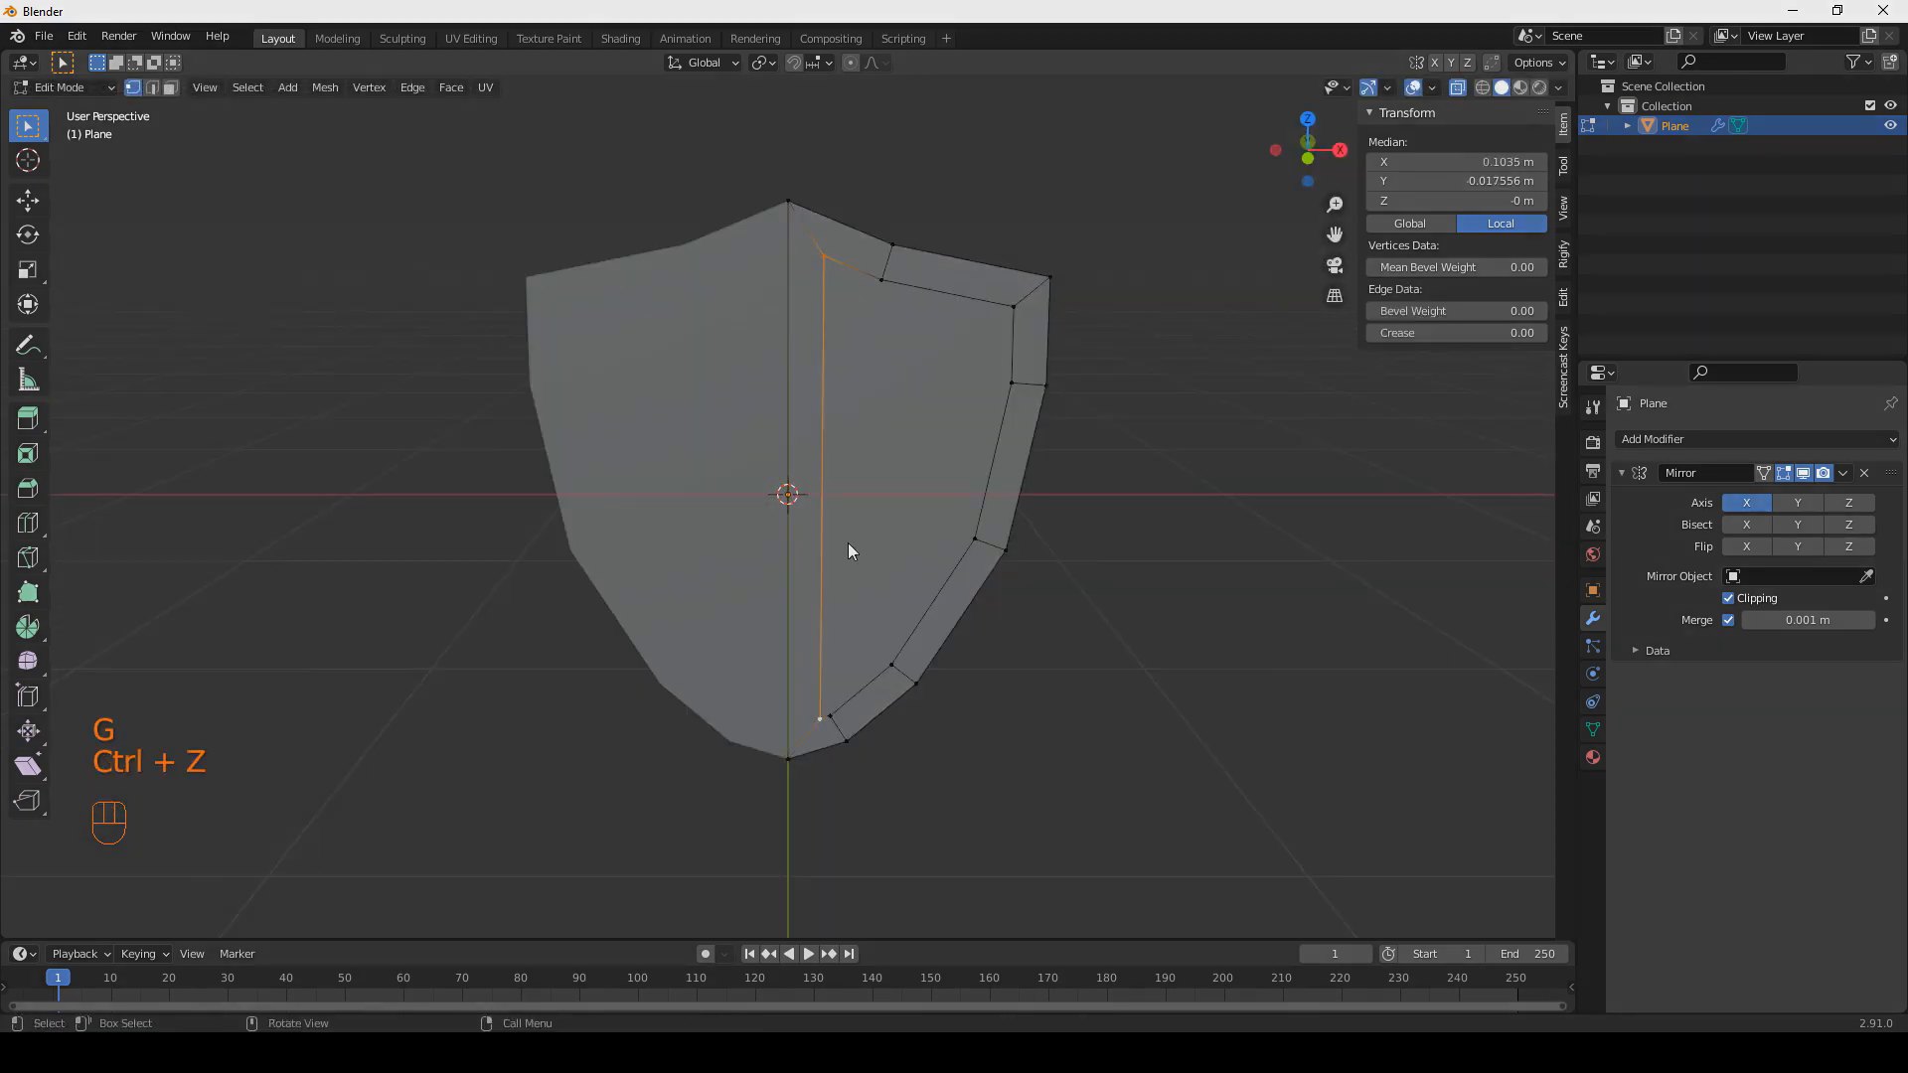
In edge mode, delete the long vertical edge on the shield's mirror line with the Edges option.
{"action": "key", "text": "2"}
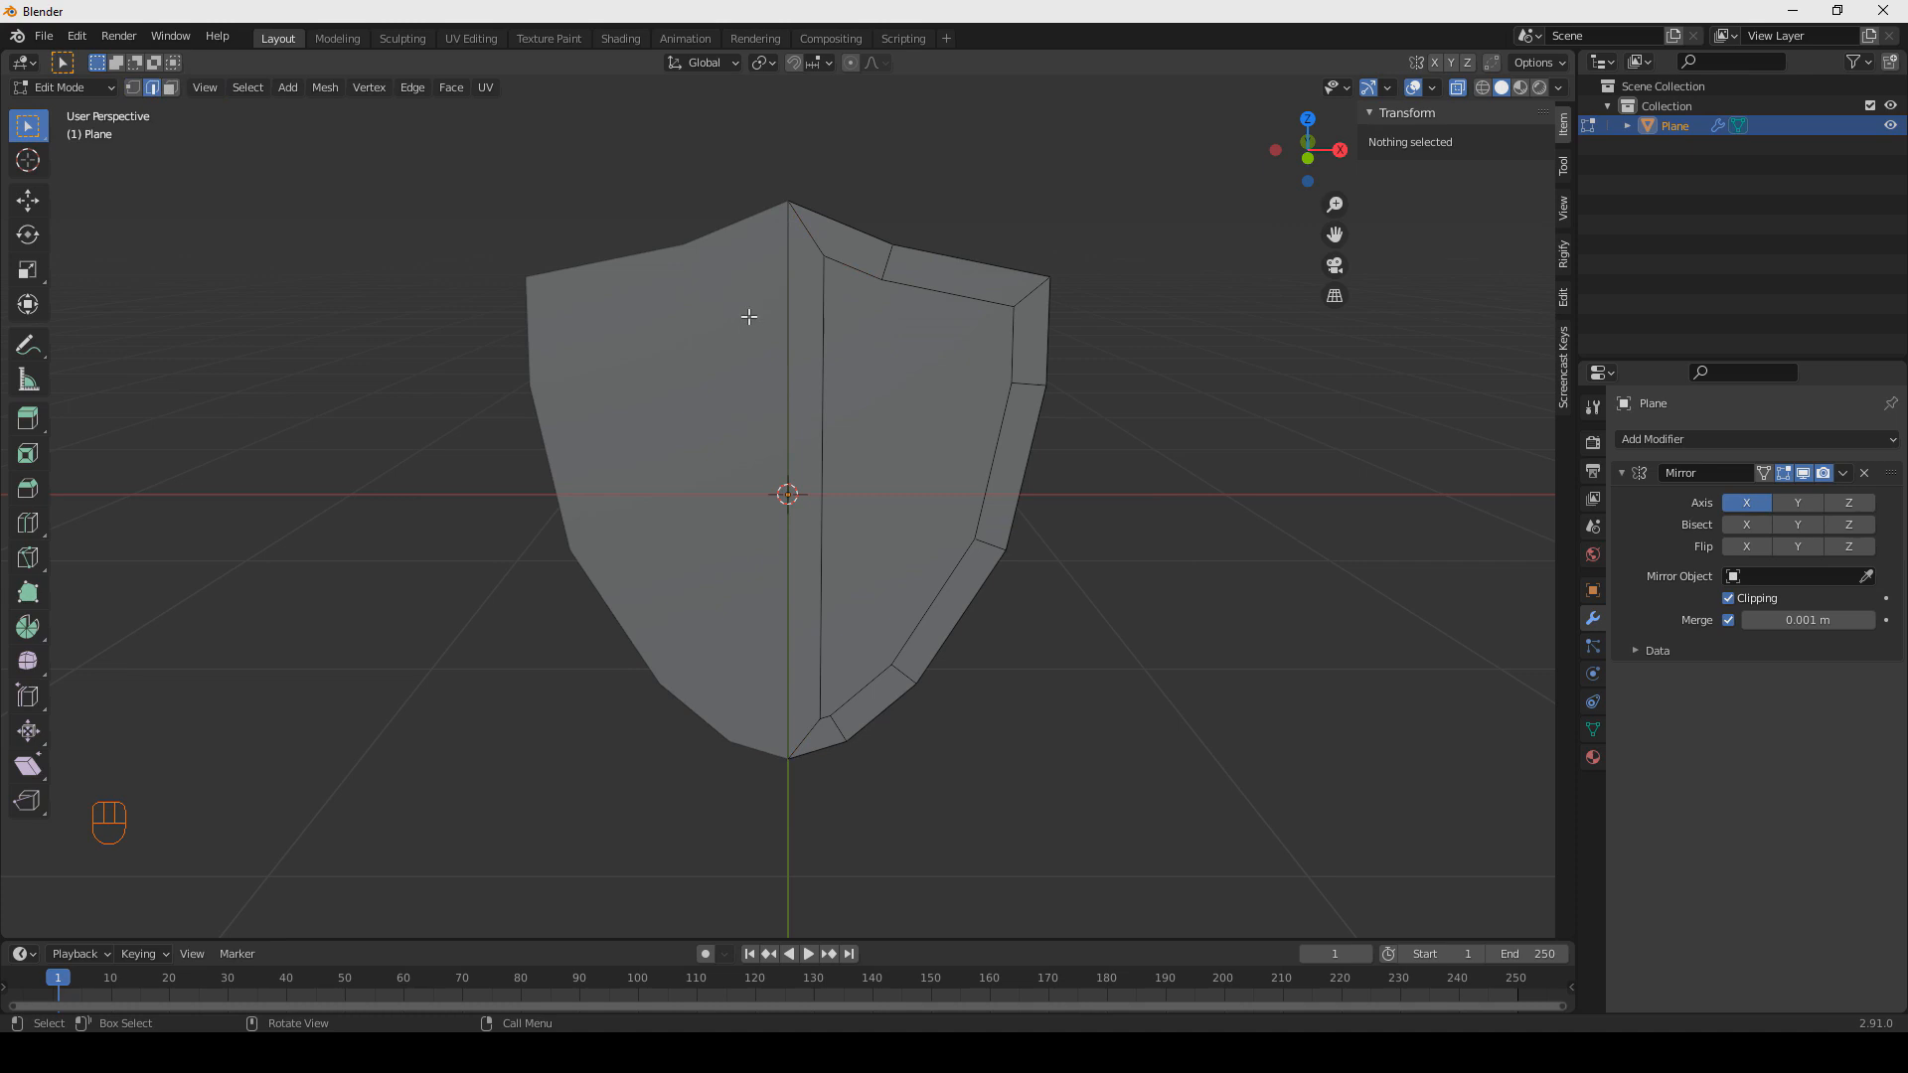
{"action": "left_click", "coordinate": [791, 329]}
{"action": "key", "text": "Delete"}
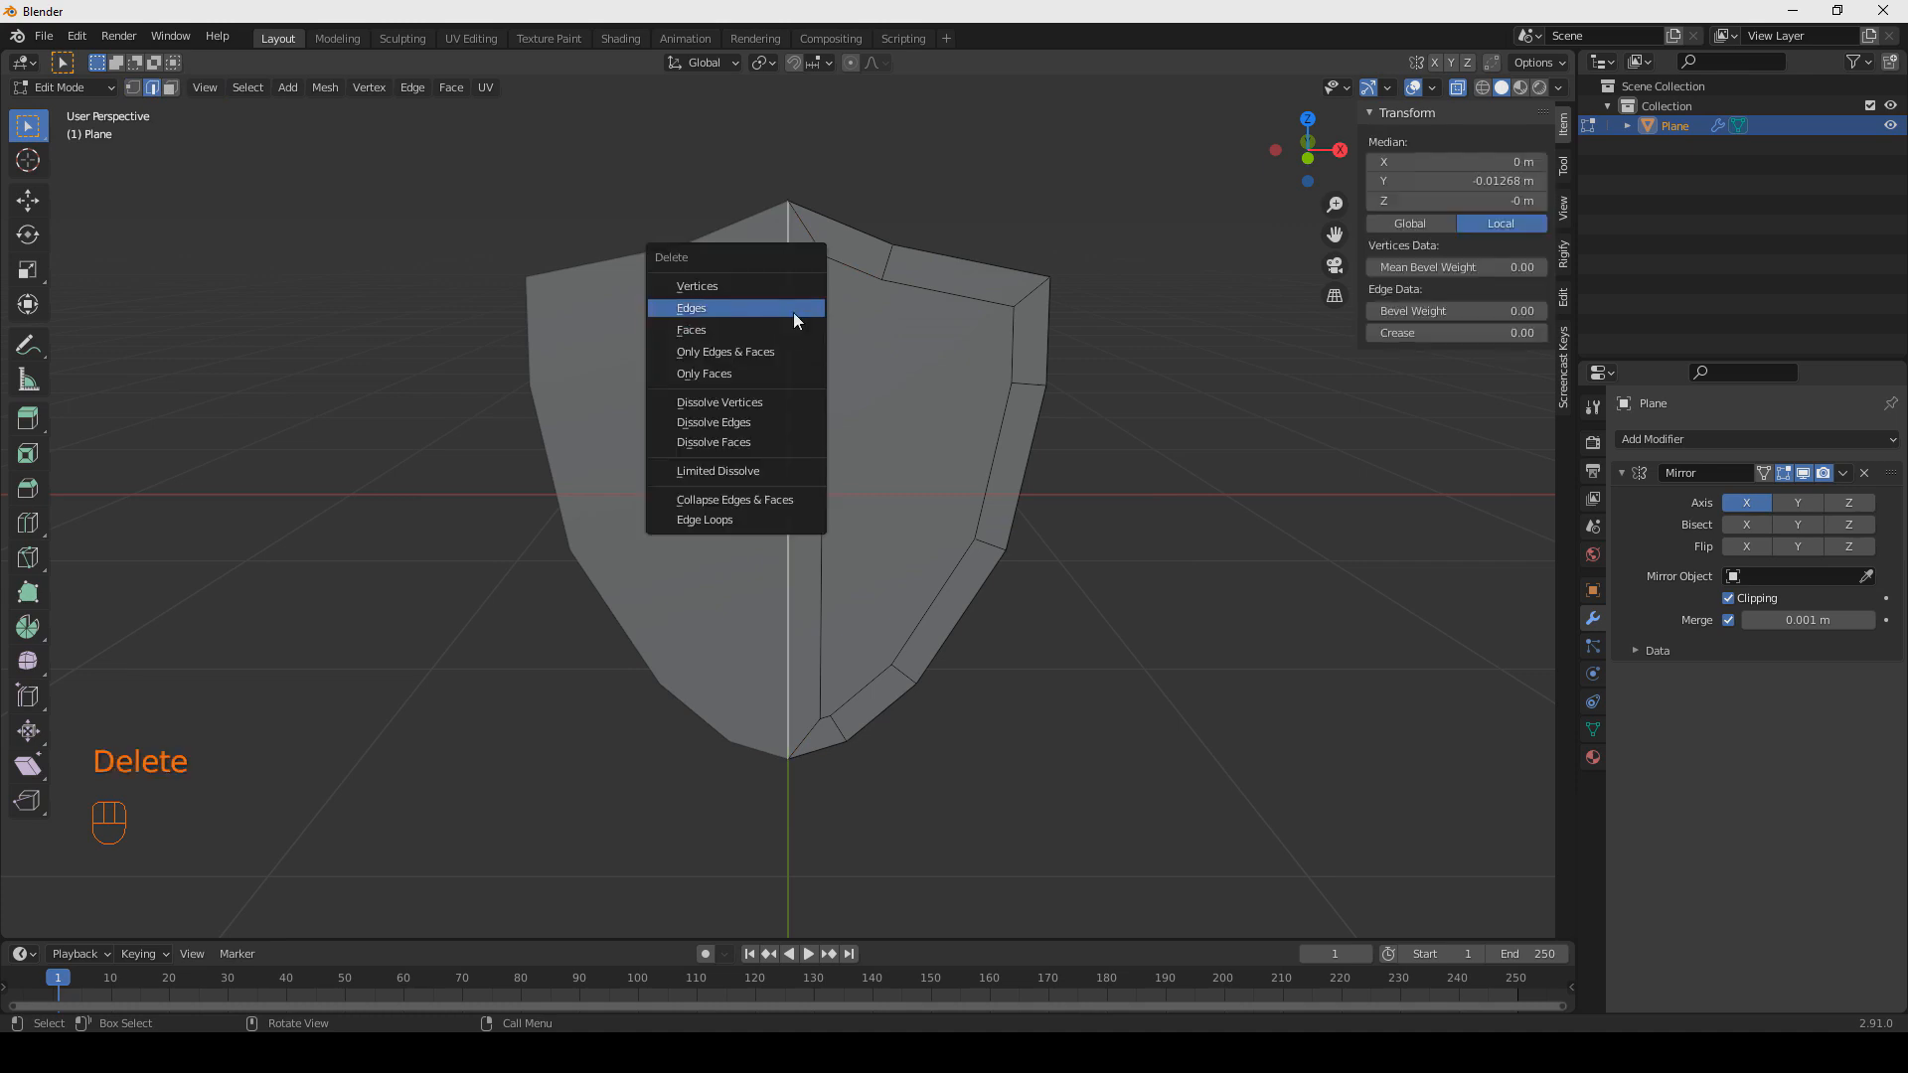
{"action": "left_click", "coordinate": [793, 312]}
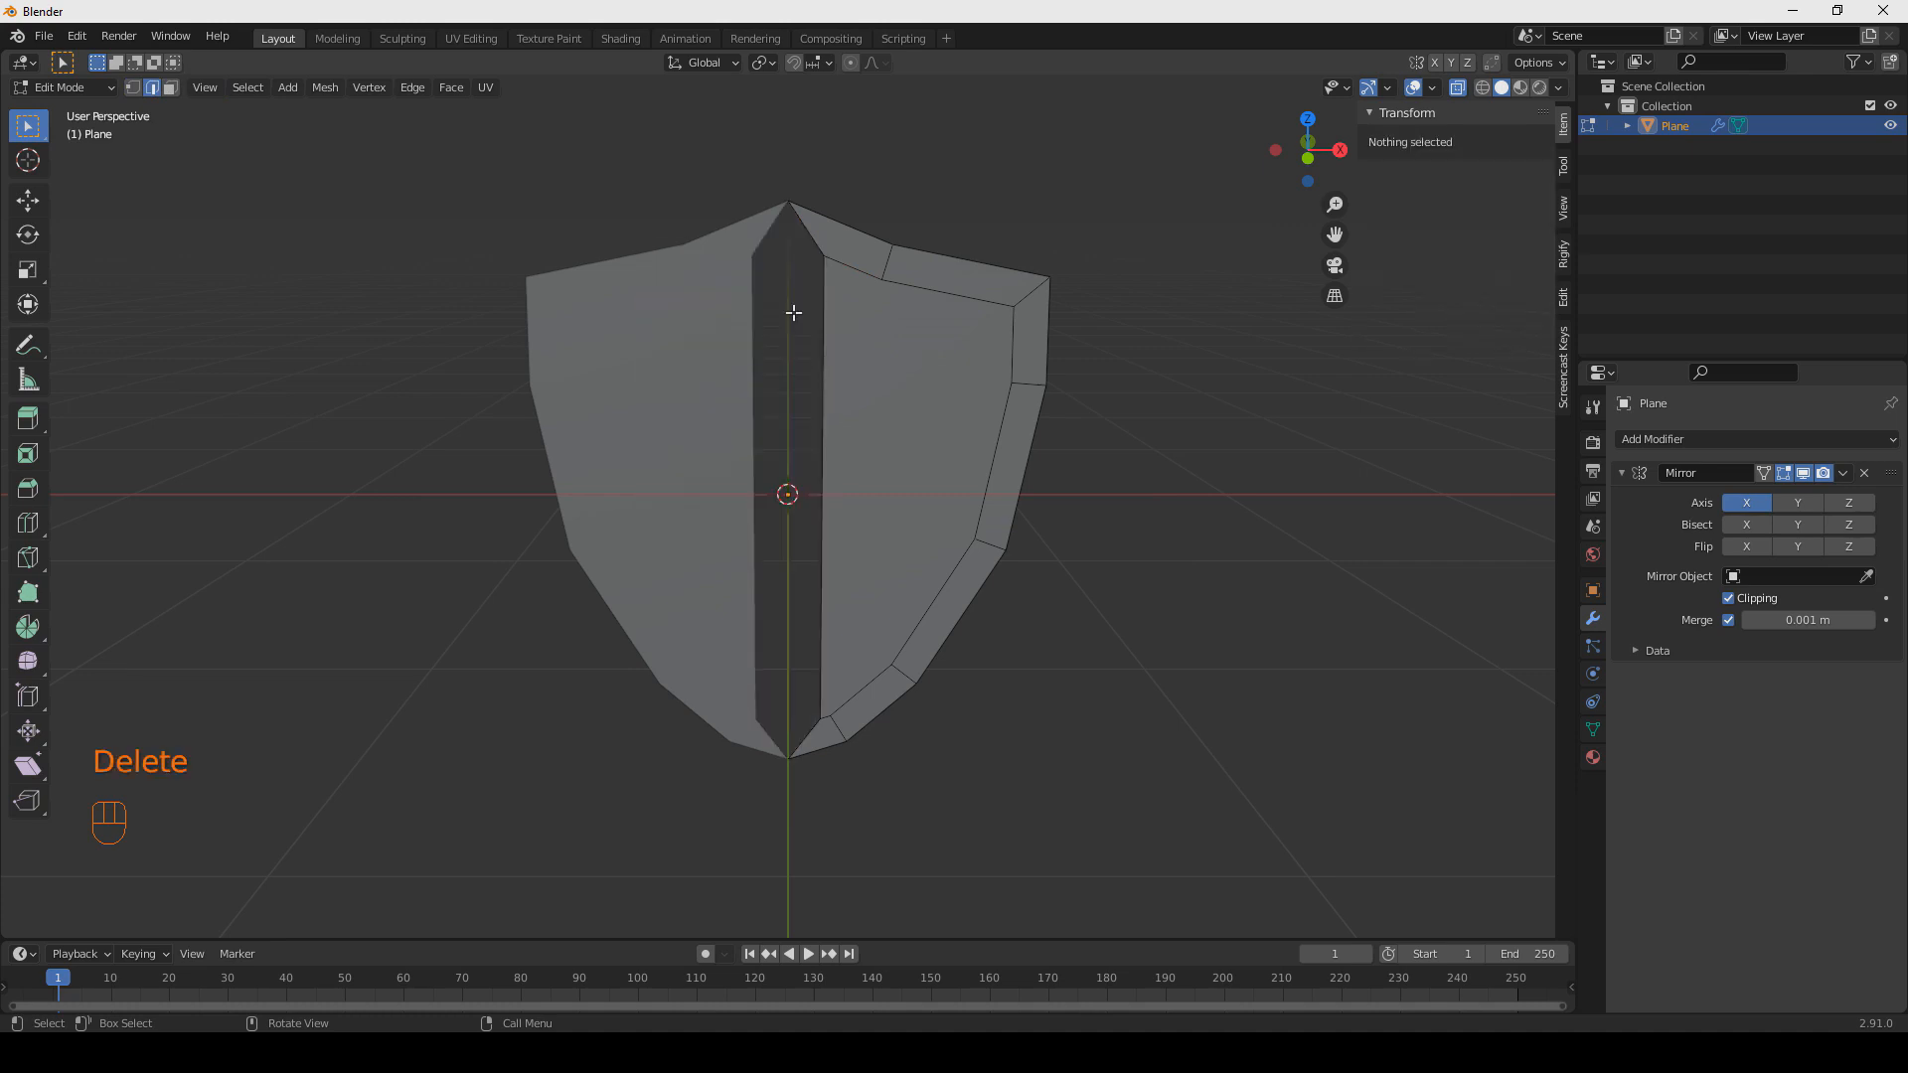
Move the inset's upper and lower inner vertices along X onto the mirror line to close the central gap.
{"action": "left_click", "coordinate": [821, 267], "text": "shift"}
{"action": "left_click", "coordinate": [818, 710], "text": "shift"}
{"action": "key", "text": "g"}
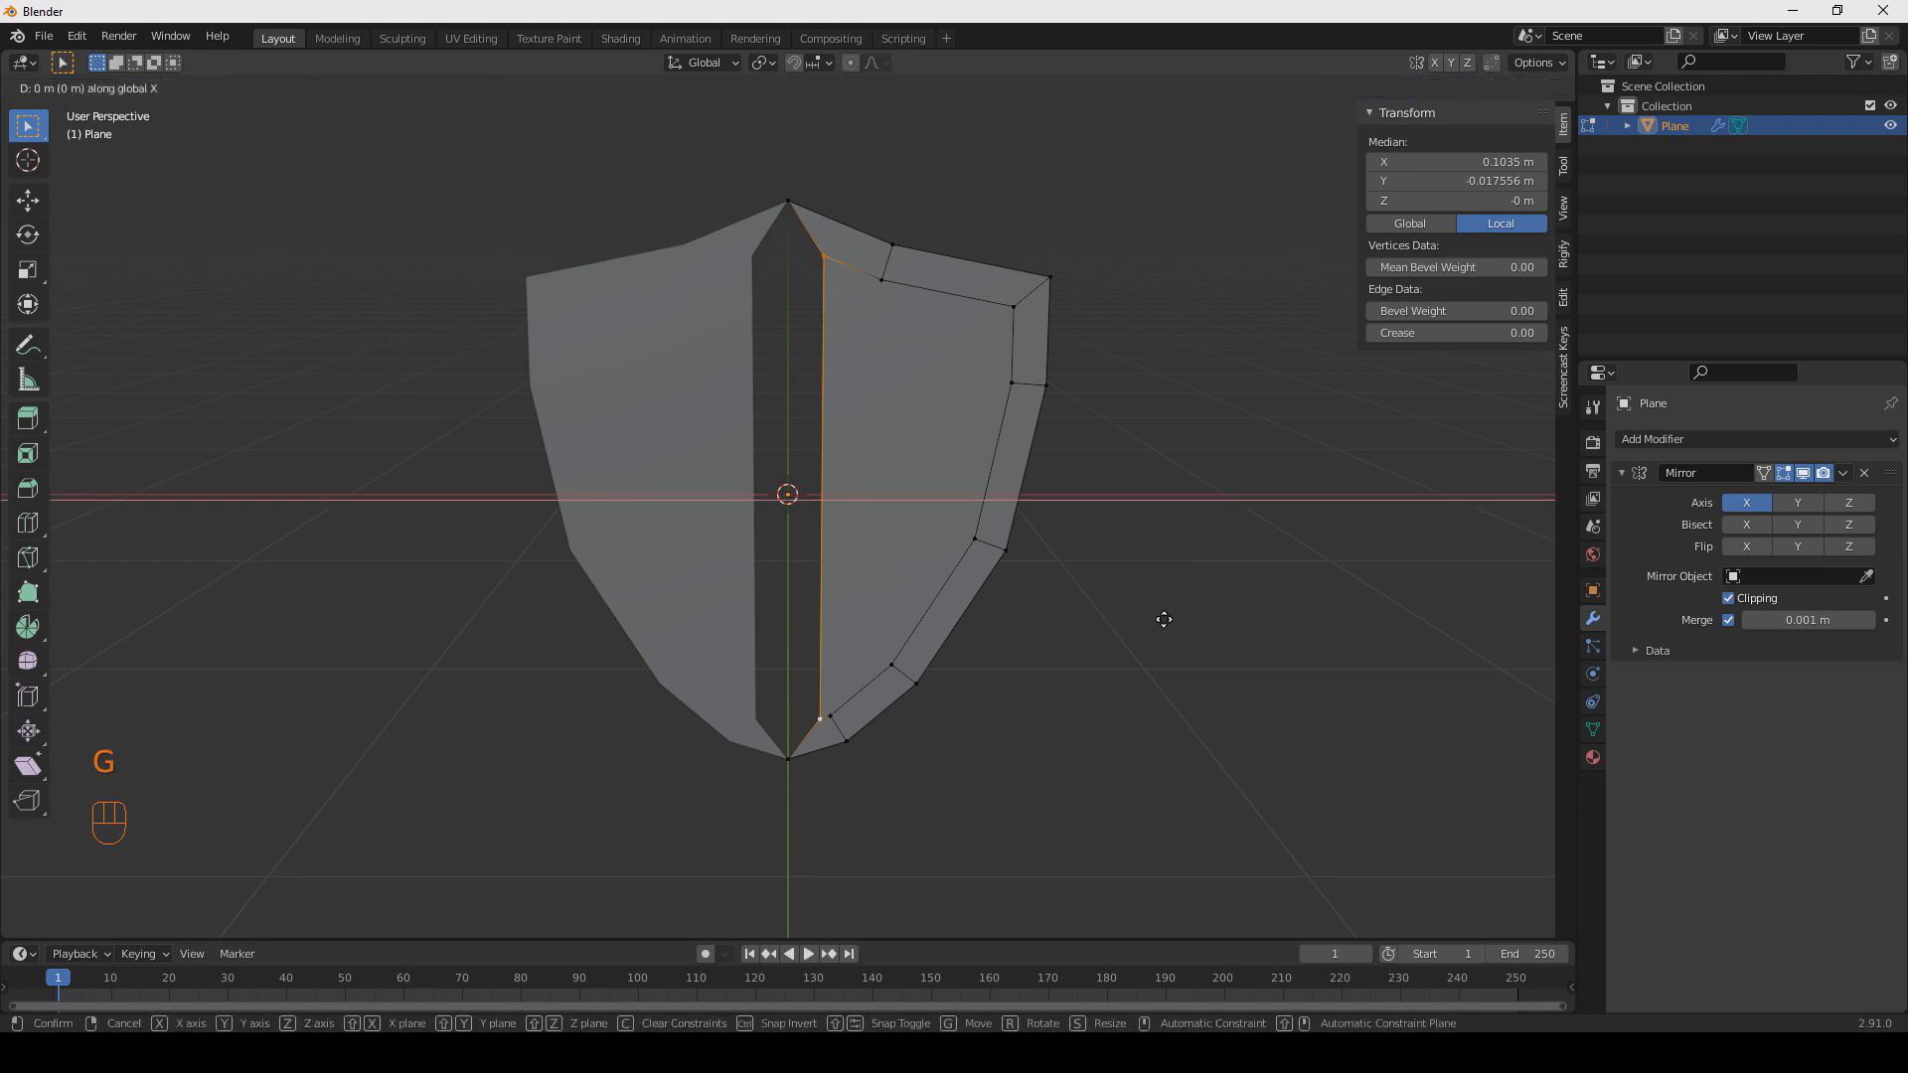
{"action": "left_click", "coordinate": [1004, 618]}
In face mode, select all the rim faces around the half shield, turning X-Ray off to pick the lower ones.
{"action": "middle_click_drag", "start_coordinate": [1237, 509], "coordinate": [1193, 576]}
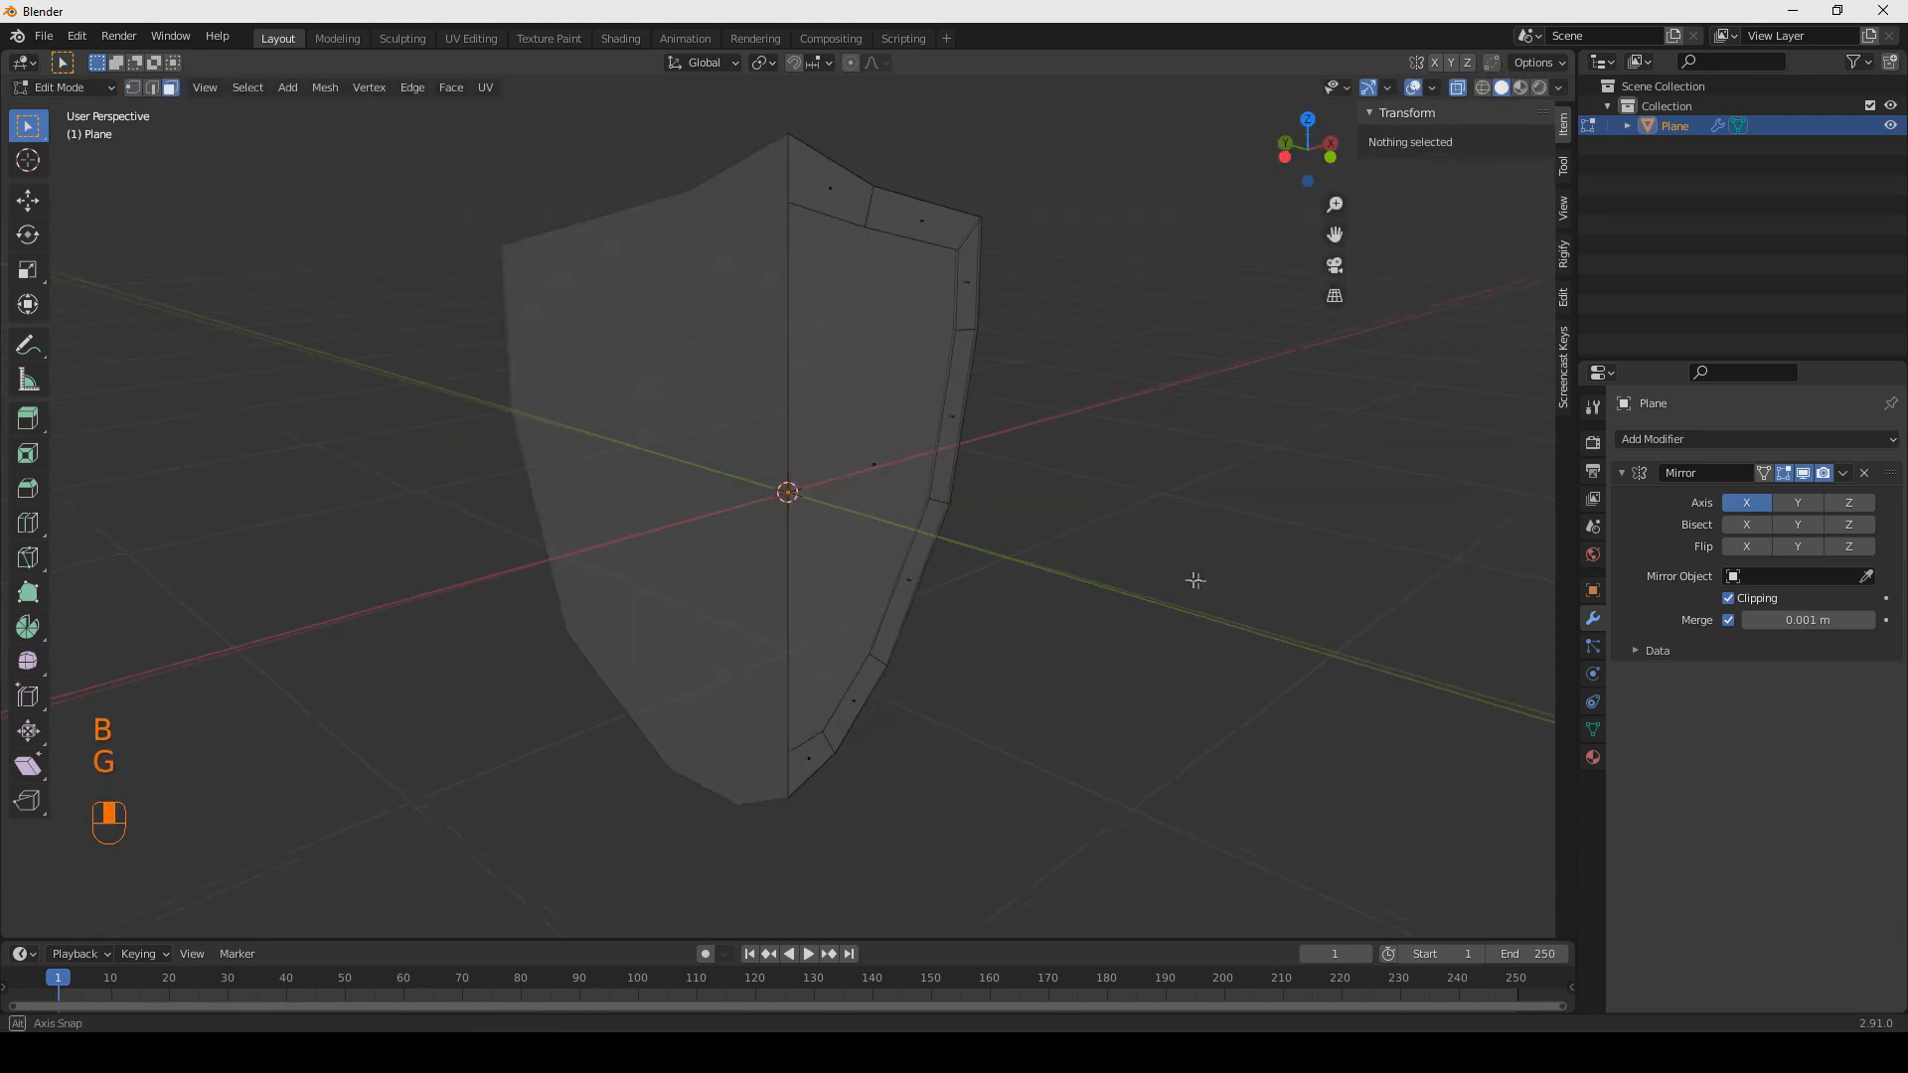
{"action": "key", "text": "3"}
{"action": "key", "text": "b"}
{"action": "left_click_drag", "start_coordinate": [807, 159], "coordinate": [981, 251]}
{"action": "key", "text": "b"}
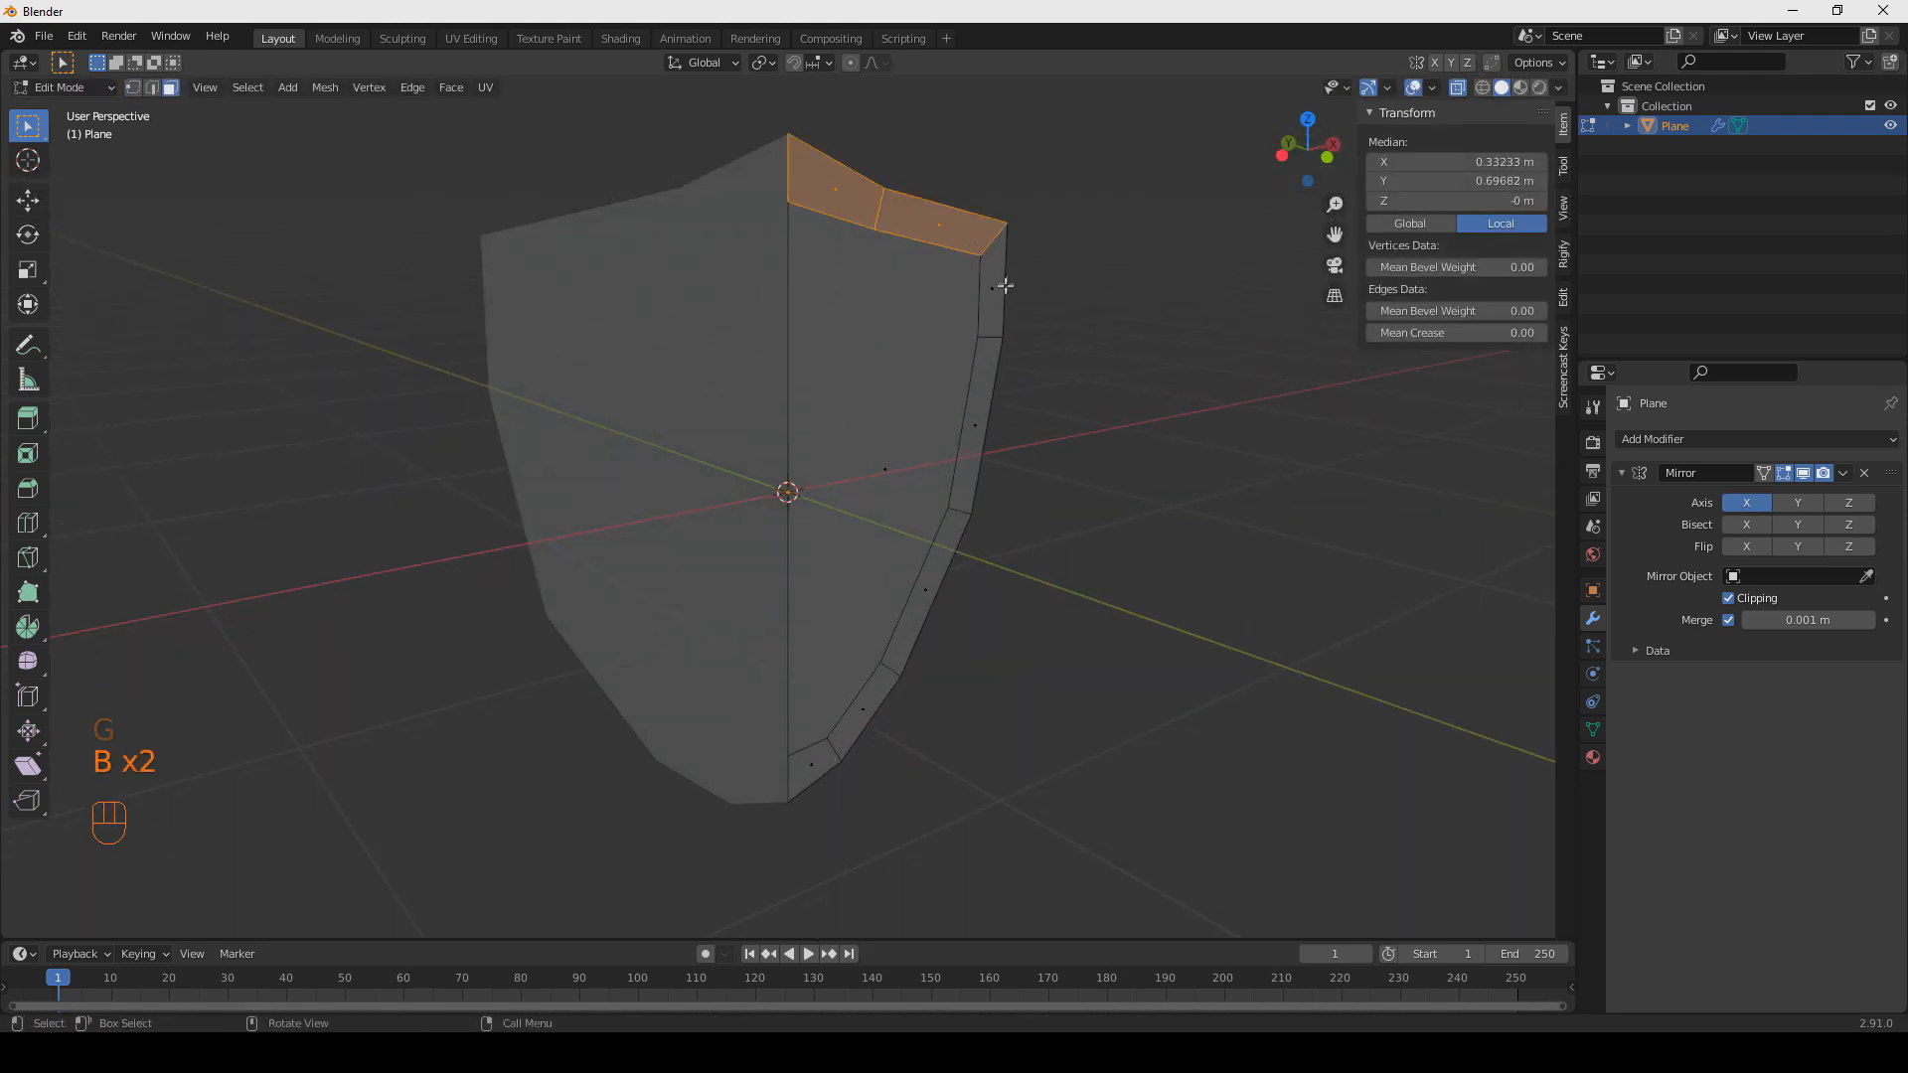
{"action": "left_click", "coordinate": [990, 289], "text": "shift"}
{"action": "key", "text": "b"}
{"action": "left_click_drag", "start_coordinate": [988, 413], "coordinate": [947, 576]}
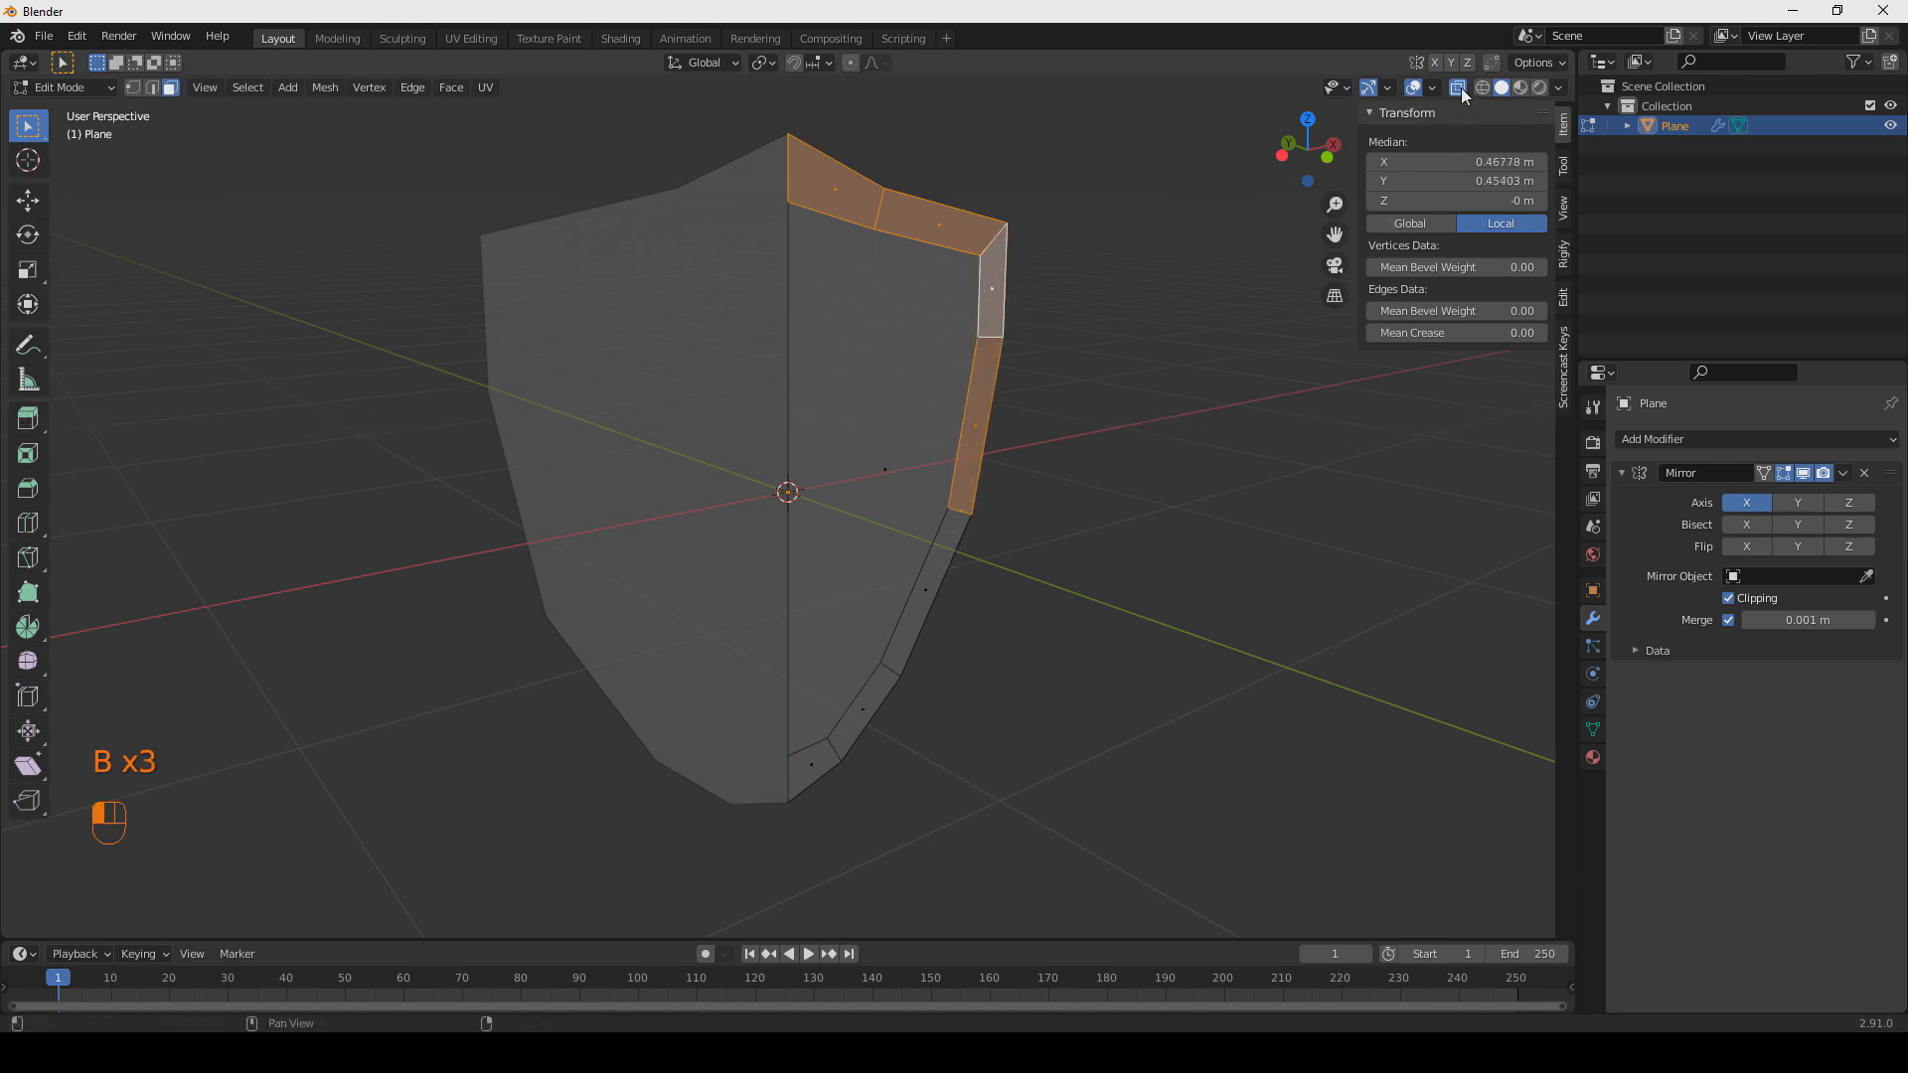
{"action": "left_click", "coordinate": [1458, 88]}
{"action": "left_click", "coordinate": [929, 587], "text": "shift"}
{"action": "left_click", "coordinate": [865, 705], "text": "shift"}
{"action": "left_click", "coordinate": [813, 771], "text": "shift"}
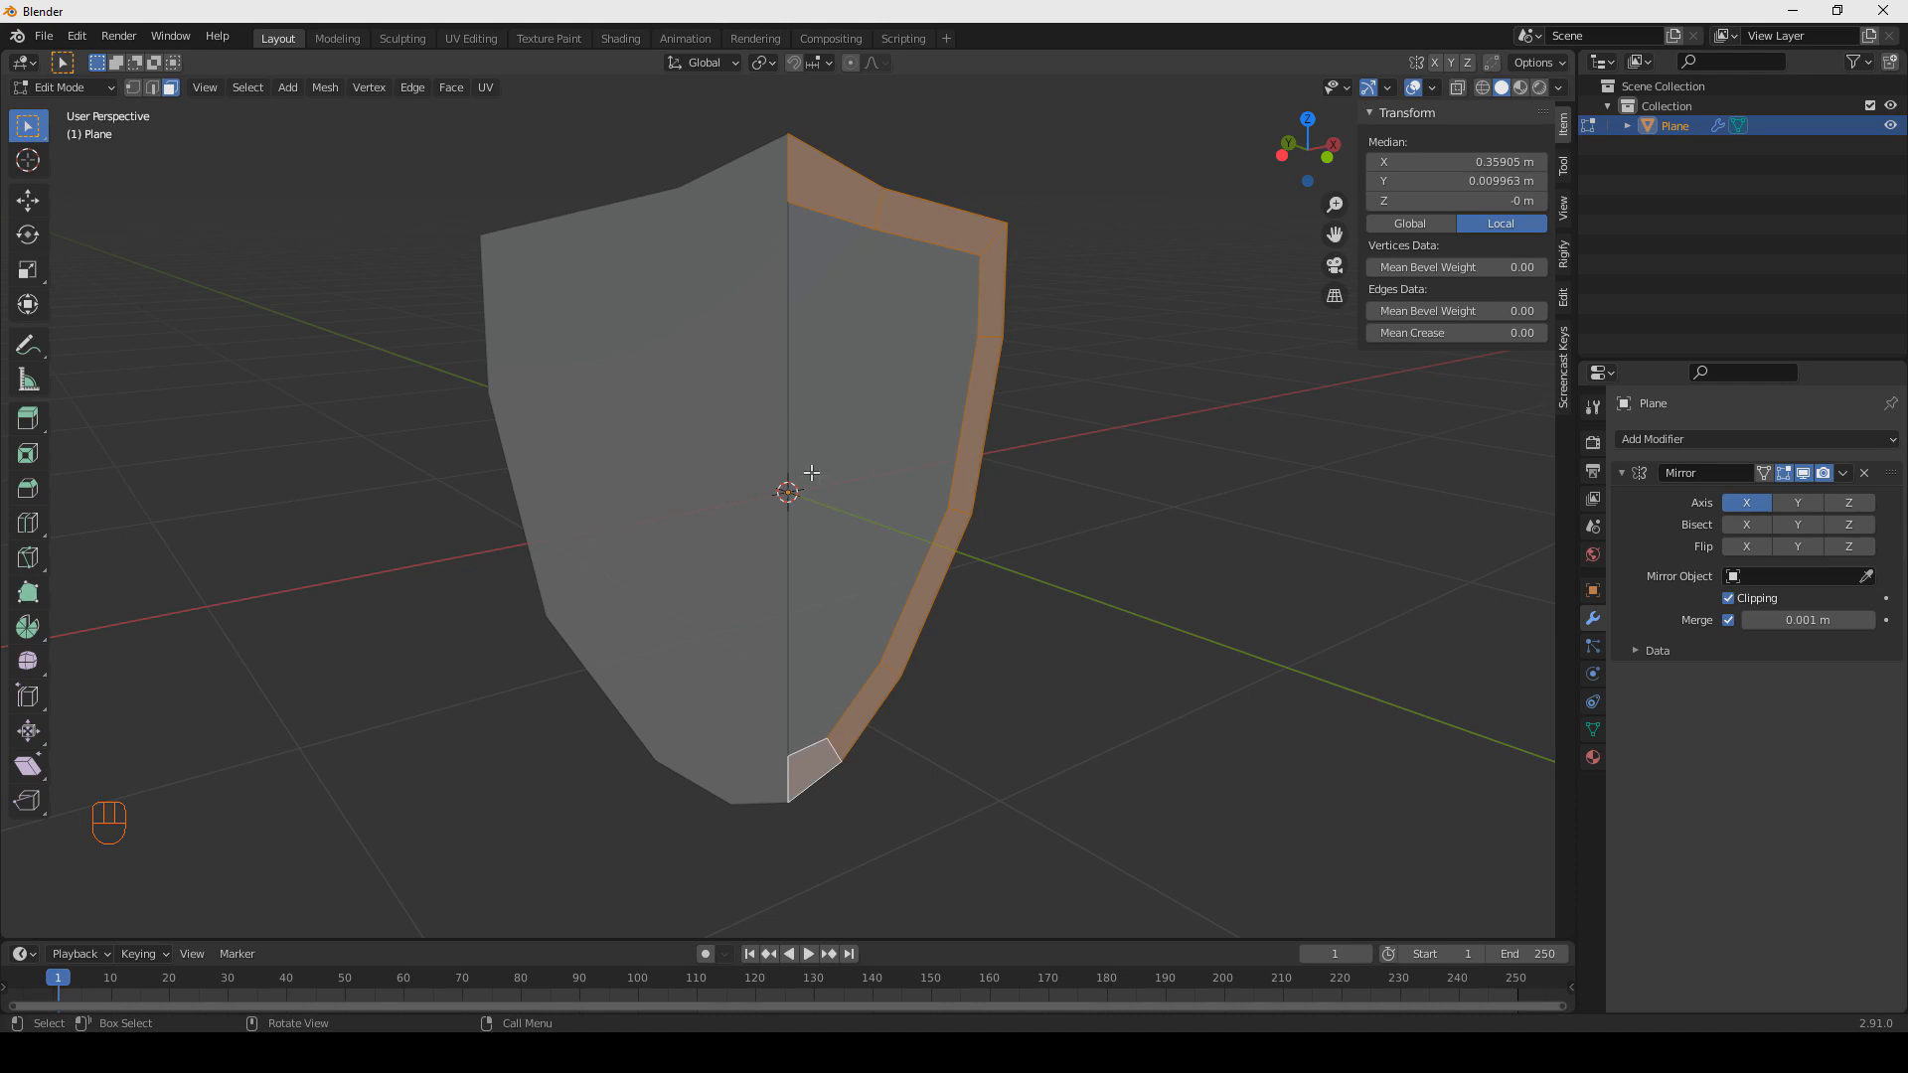
Extrude the selected rim faces along their normals by about 0.1 m.
{"action": "middle_click_drag", "start_coordinate": [804, 473], "coordinate": [865, 501]}
{"action": "key", "text": "e"}
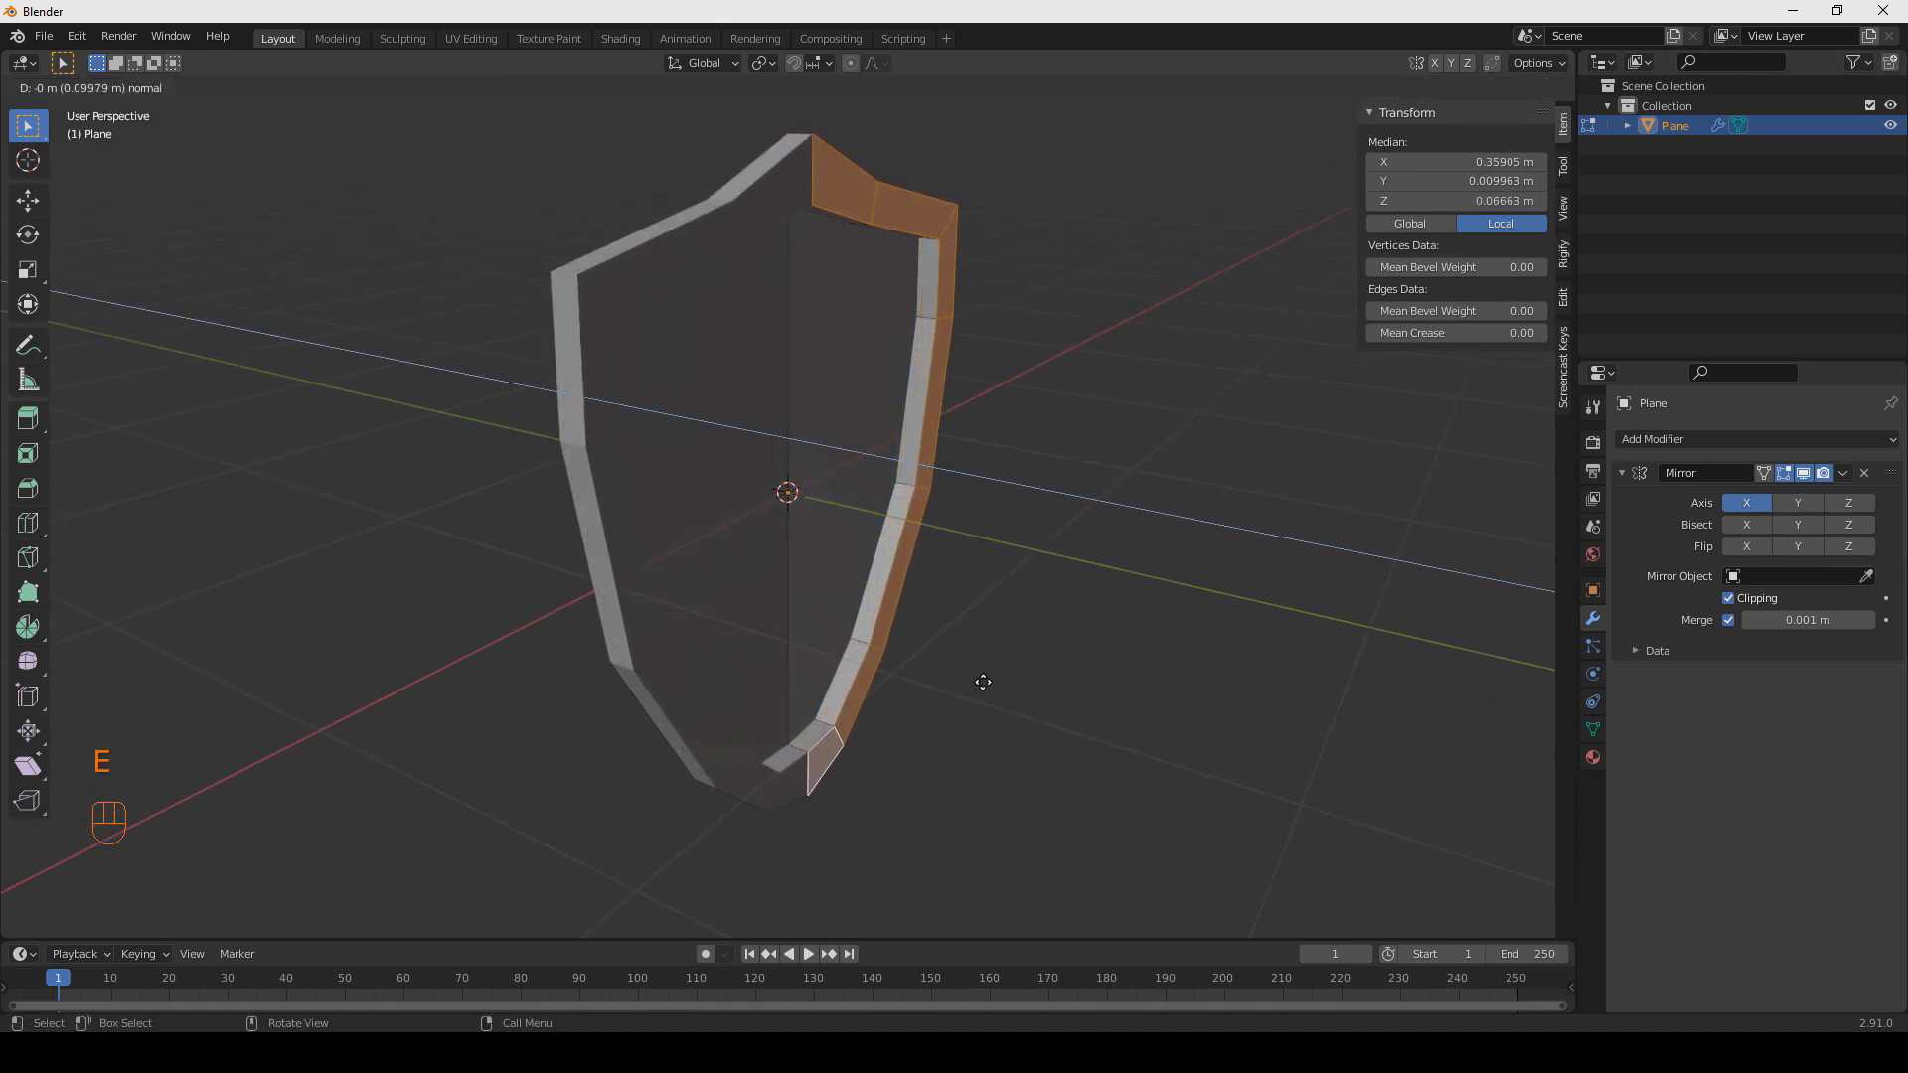
{"action": "left_click", "coordinate": [972, 682]}
{"action": "middle_click_drag", "start_coordinate": [1040, 691], "coordinate": [1065, 652]}
{"action": "left_click", "coordinate": [1066, 652]}
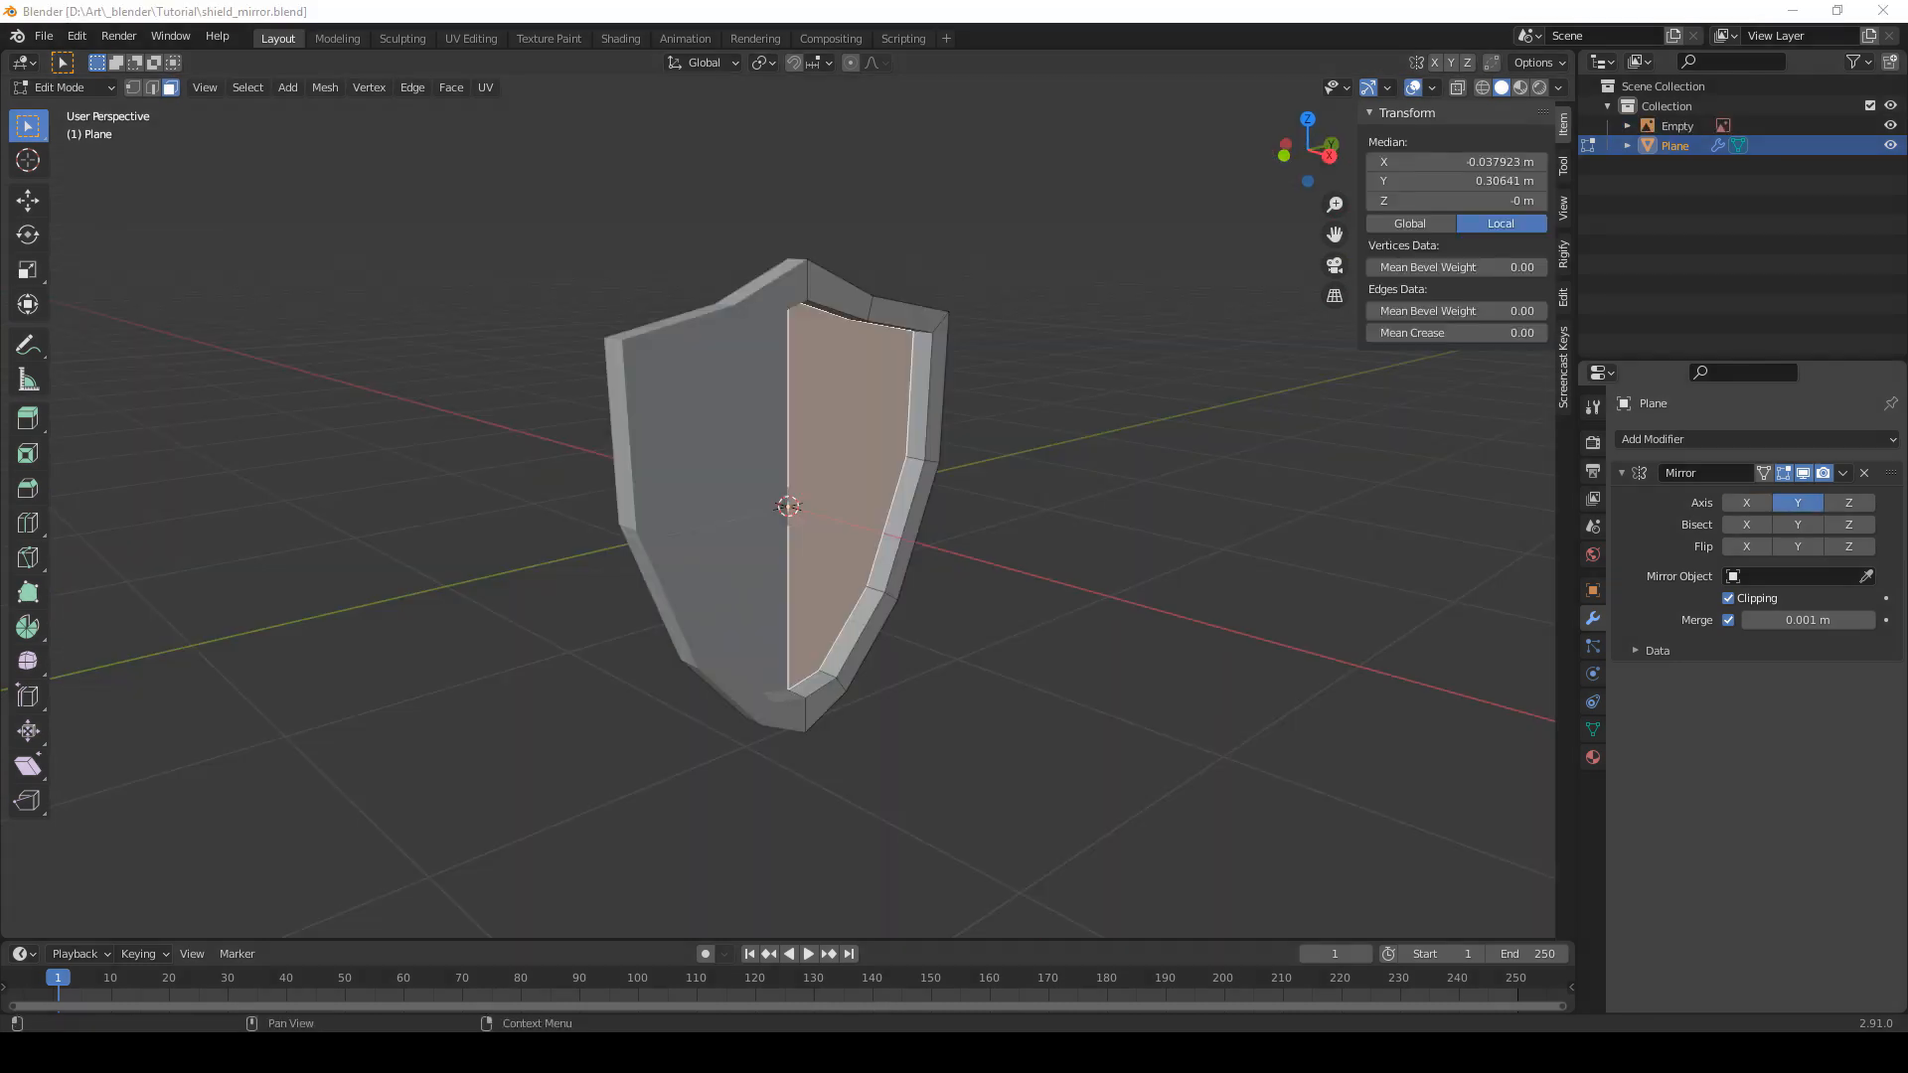
Enable the Z axis in the shield's Mirror modifier while staying in Edit Mode.
{"action": "middle_click_drag", "start_coordinate": [740, 352], "coordinate": [970, 343]}
{"action": "middle_click_drag", "start_coordinate": [1125, 313], "coordinate": [924, 318]}
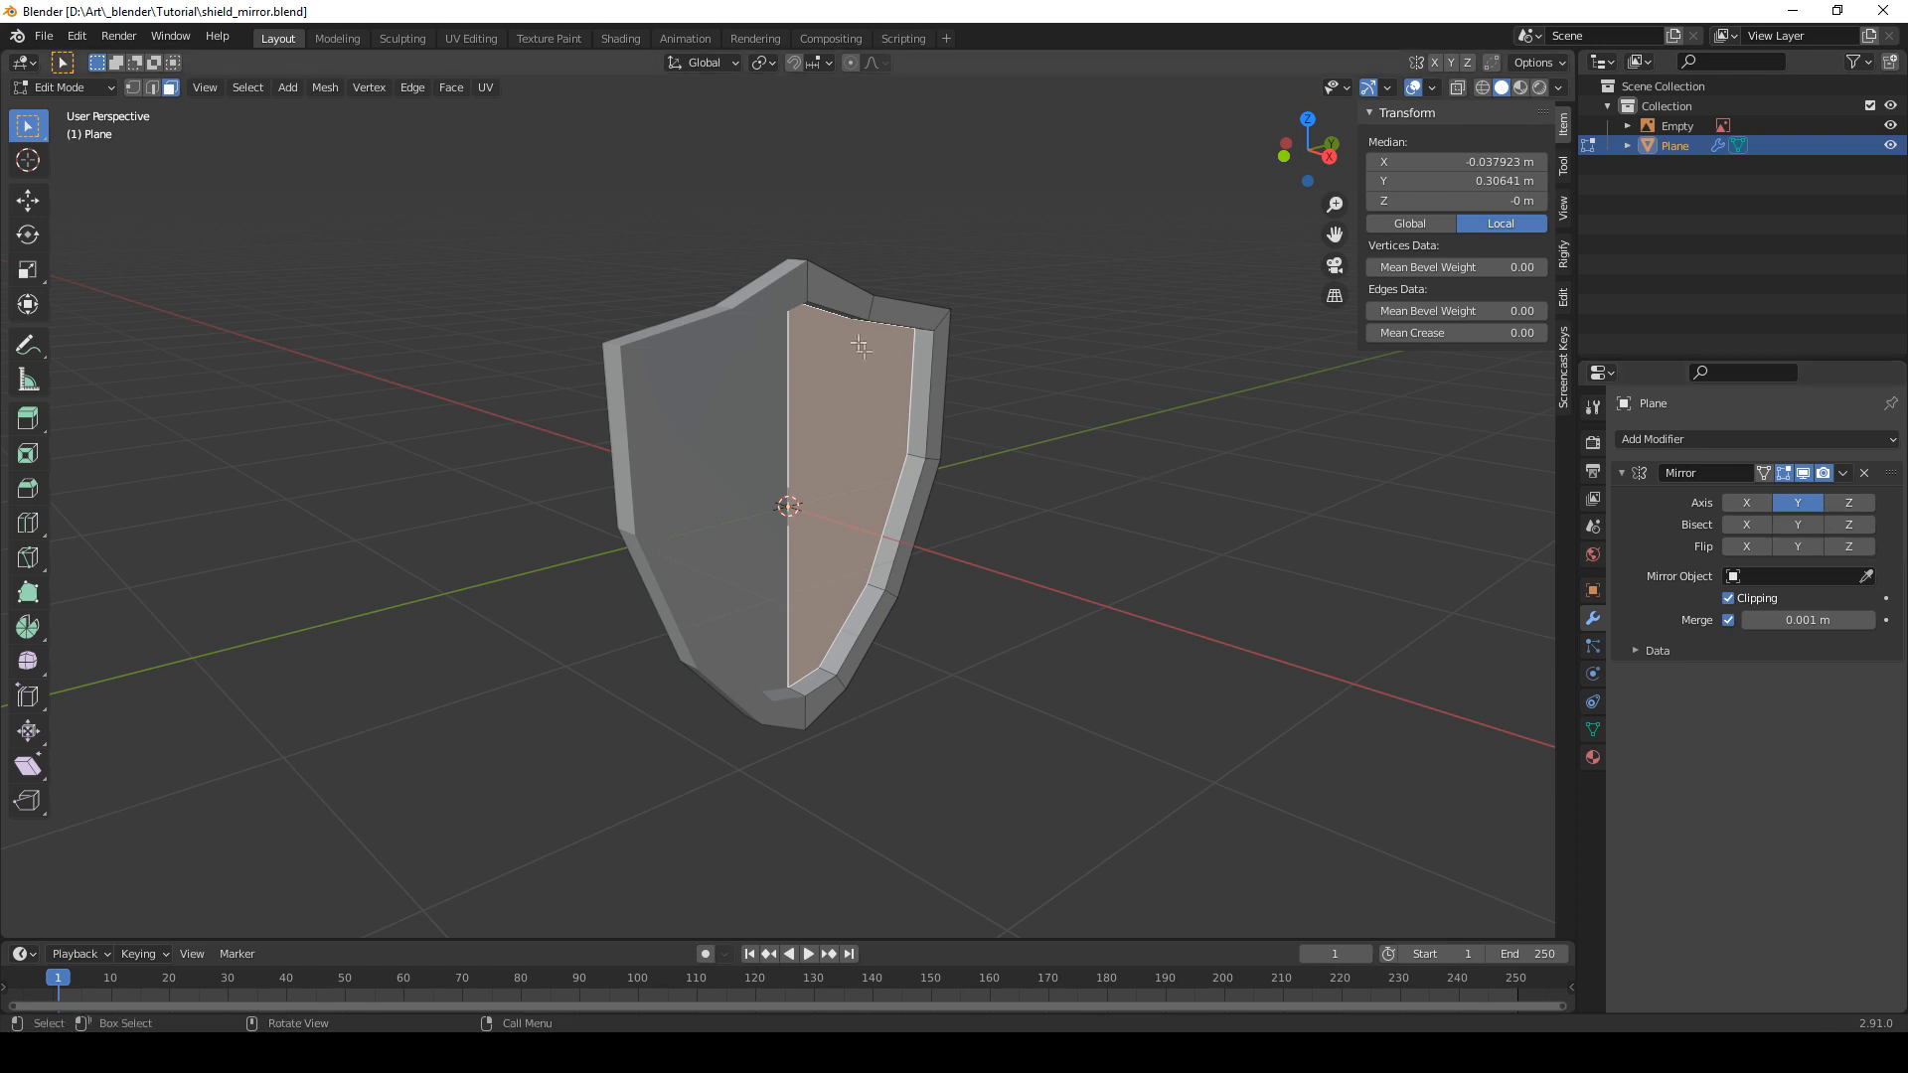
{"action": "key", "text": "Tab"}
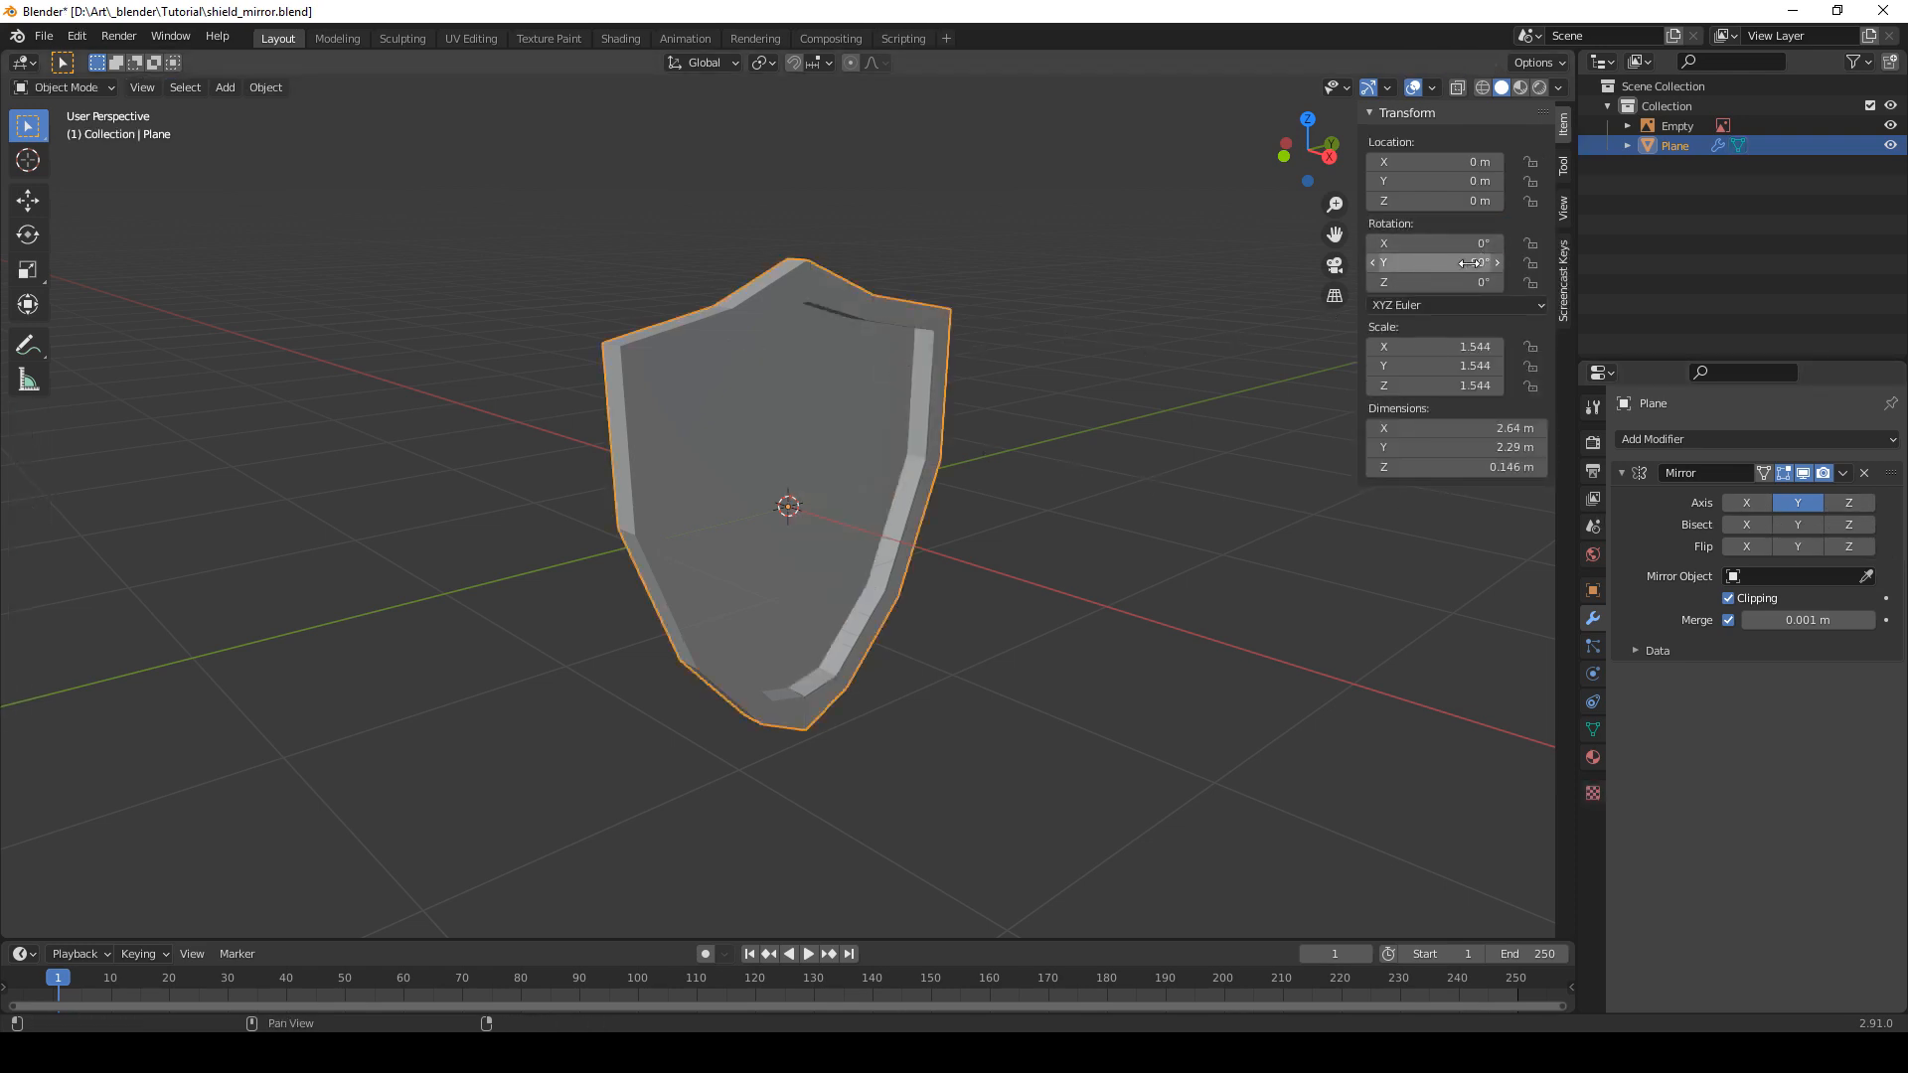
{"action": "key", "text": "Tab"}
{"action": "left_click", "coordinate": [1847, 503]}
{"action": "middle_click_drag", "start_coordinate": [796, 398], "coordinate": [958, 448]}
Try to move the inner shield face along X with Clipping enabled.
{"action": "key", "text": "g"}
{"action": "key", "text": "x"}
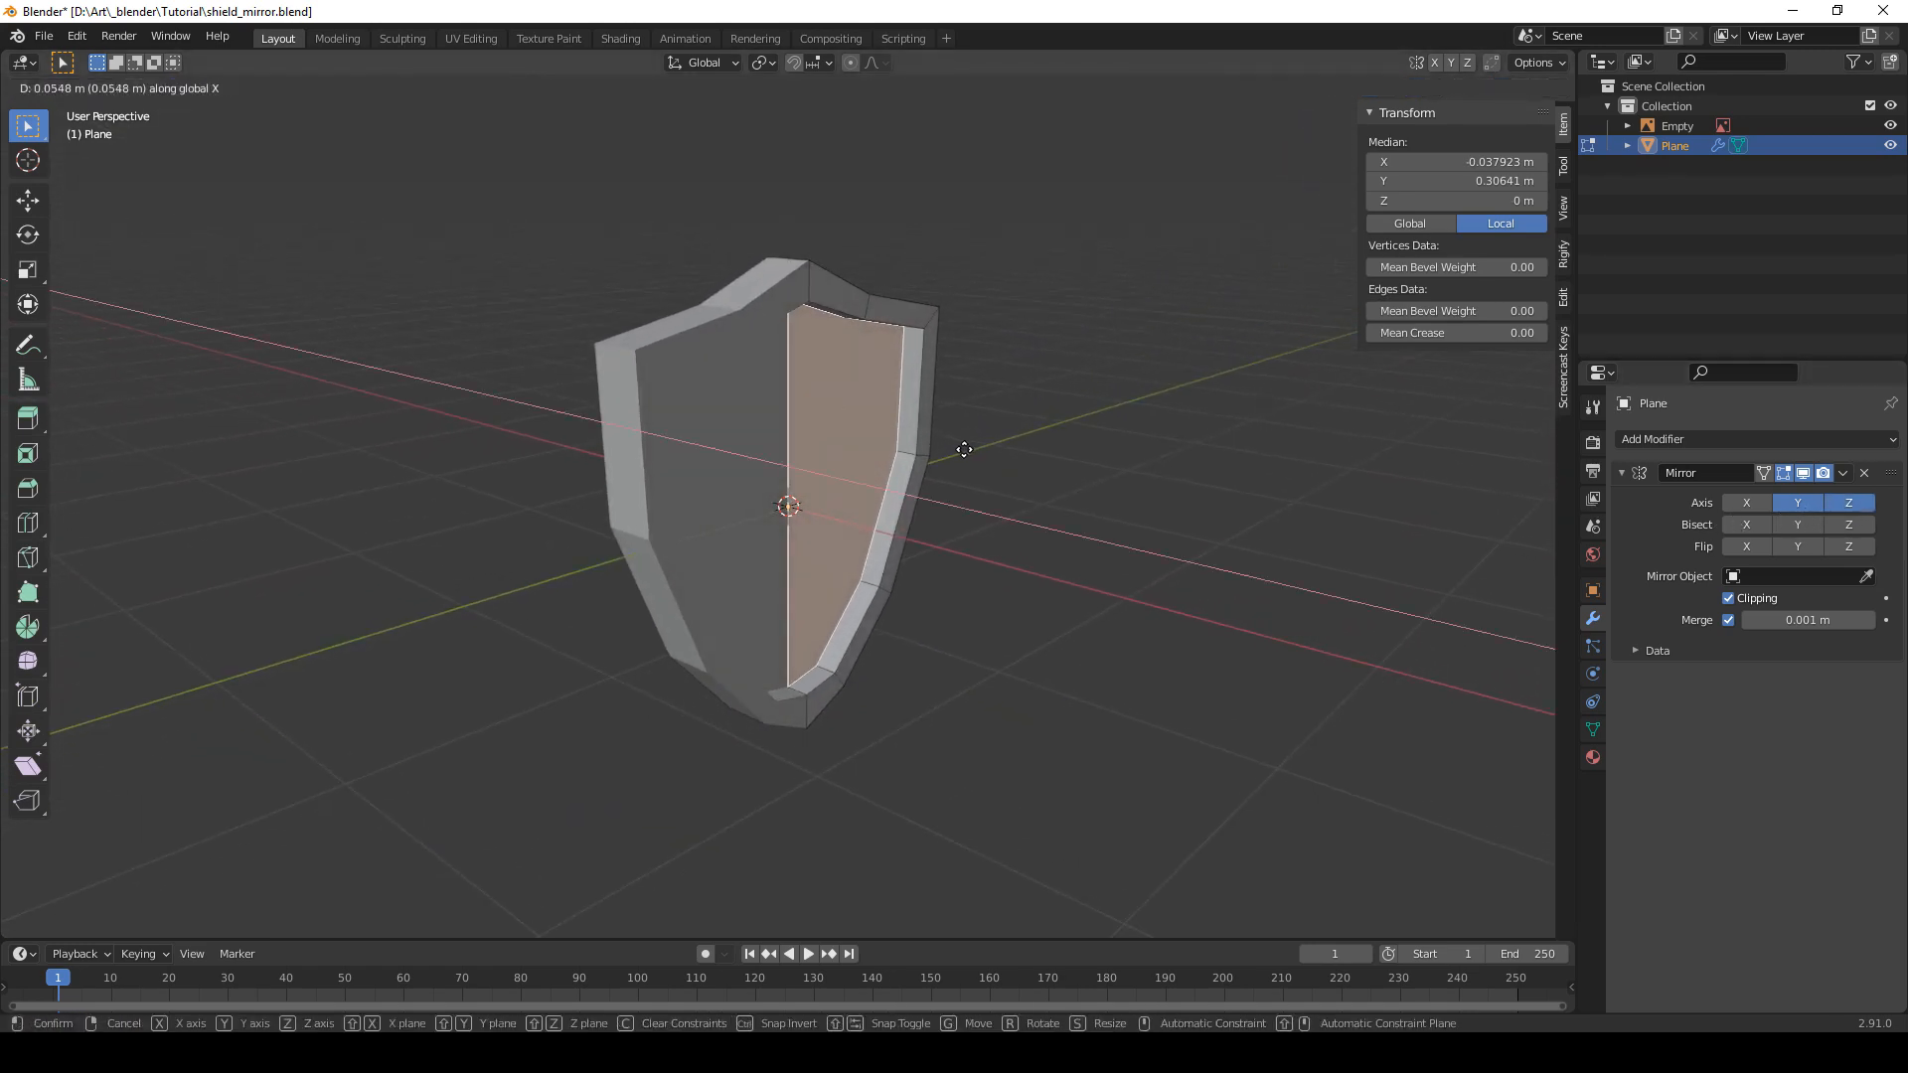
{"action": "right_click", "coordinate": [989, 469]}
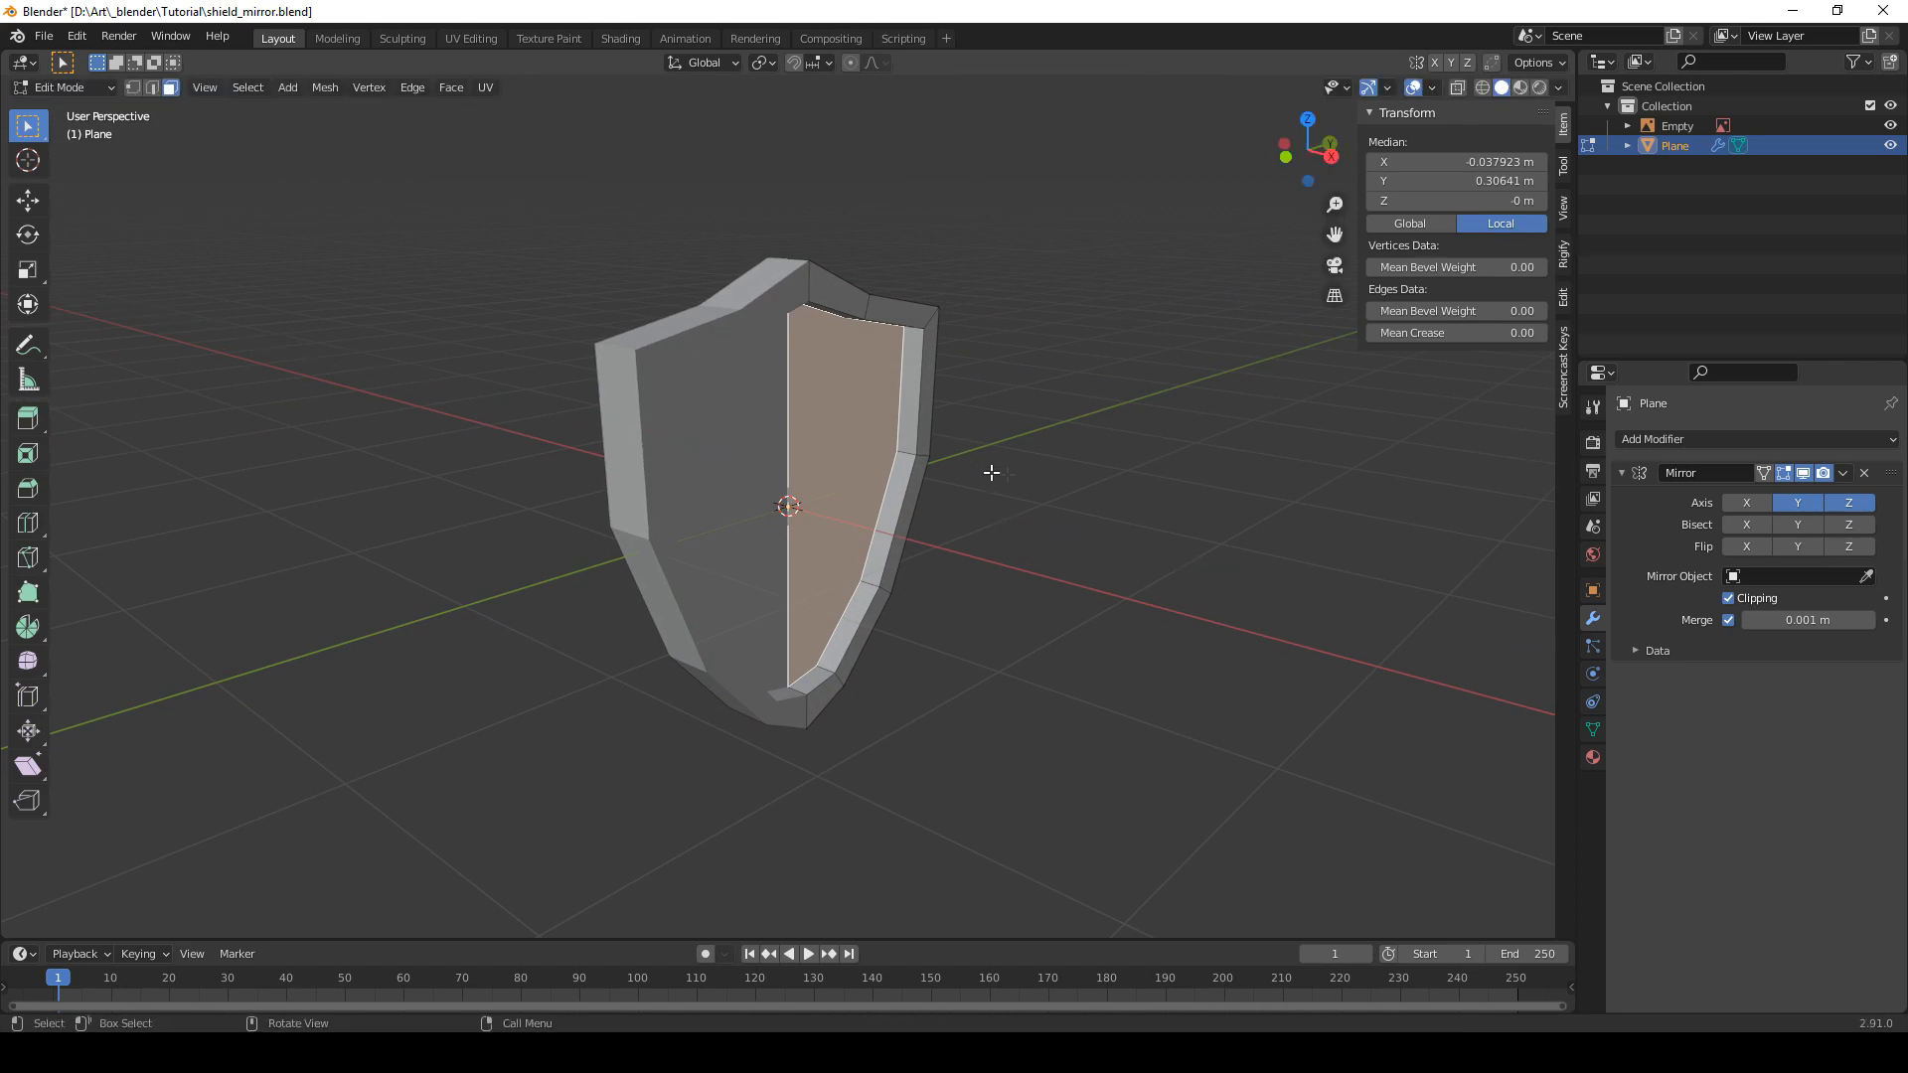
Disable Clipping in the Mirror modifier, move the inner face about 0.05 m along global X, and toggle X-Ray.
{"action": "left_click", "coordinate": [1739, 600]}
{"action": "key", "text": "g"}
{"action": "key", "text": "x"}
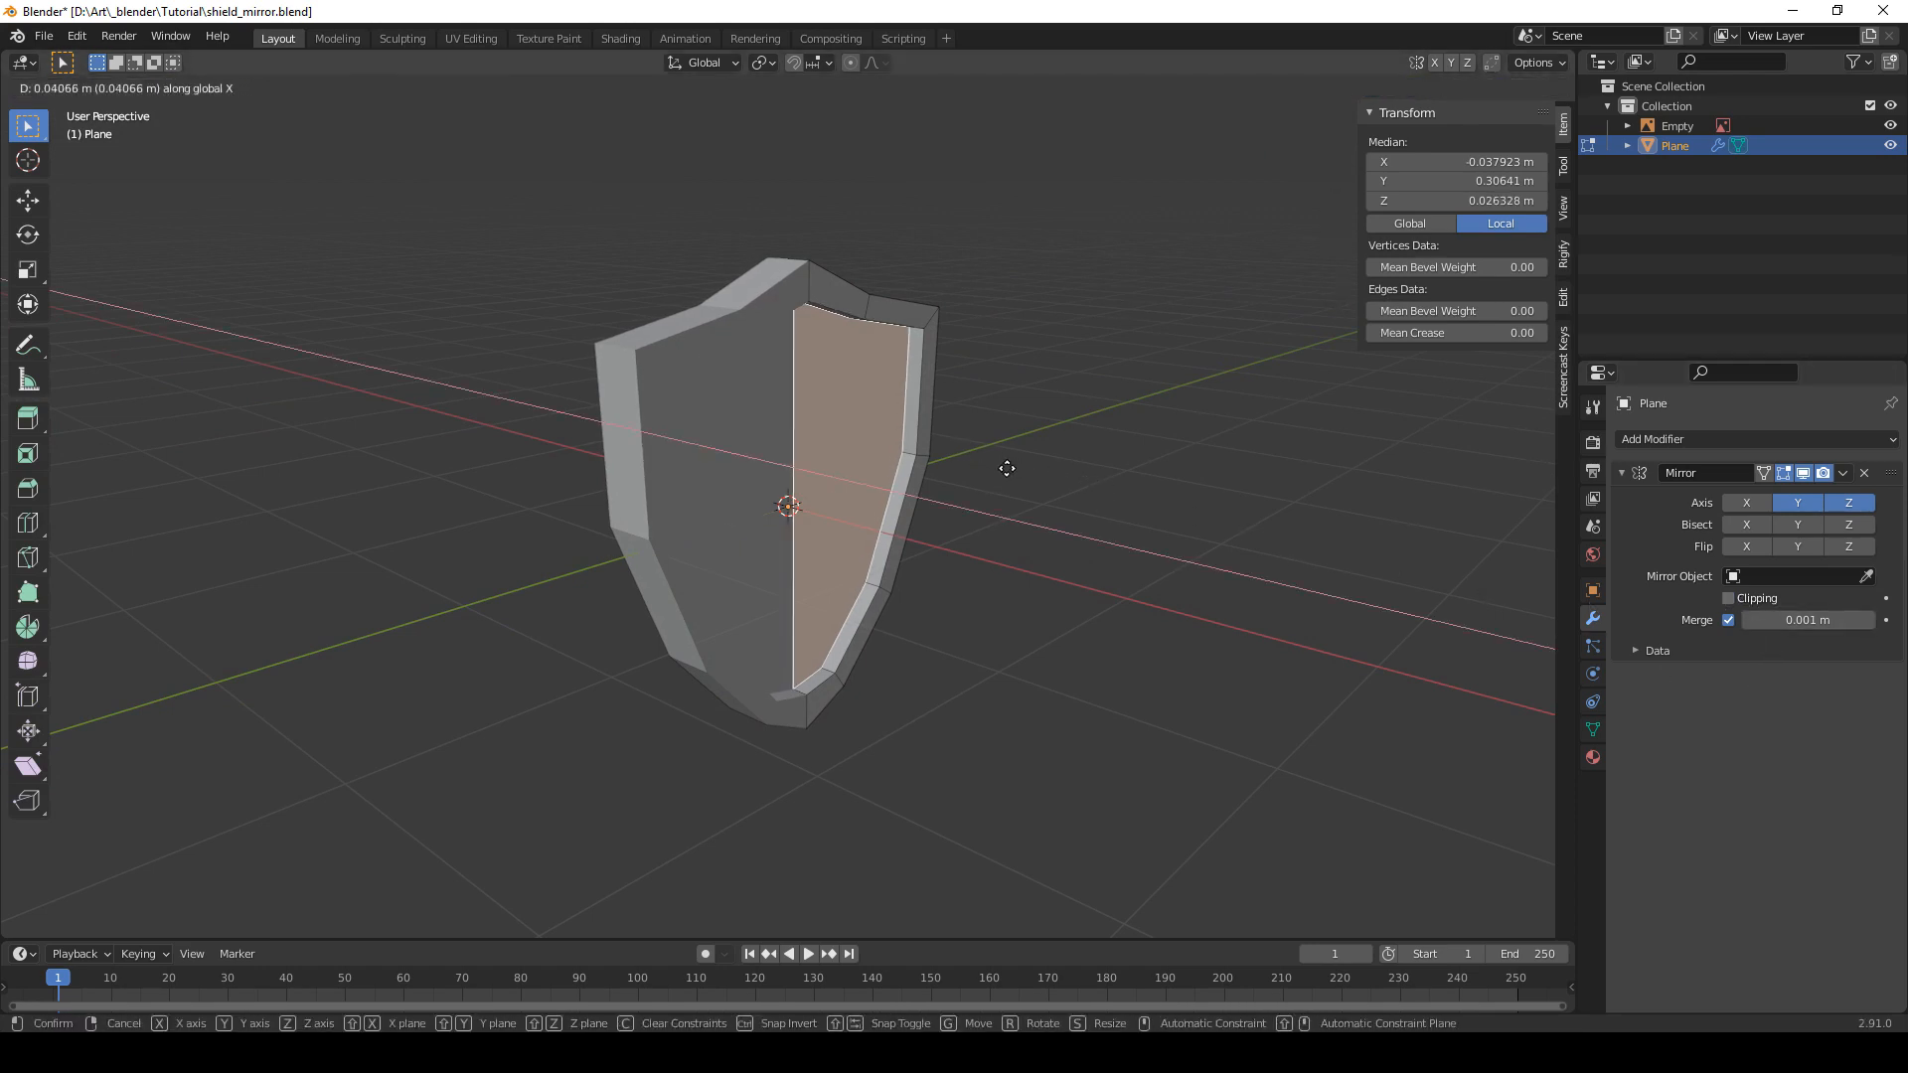
{"action": "left_click", "coordinate": [1008, 471]}
{"action": "middle_click_drag", "start_coordinate": [1008, 470], "coordinate": [1131, 299]}
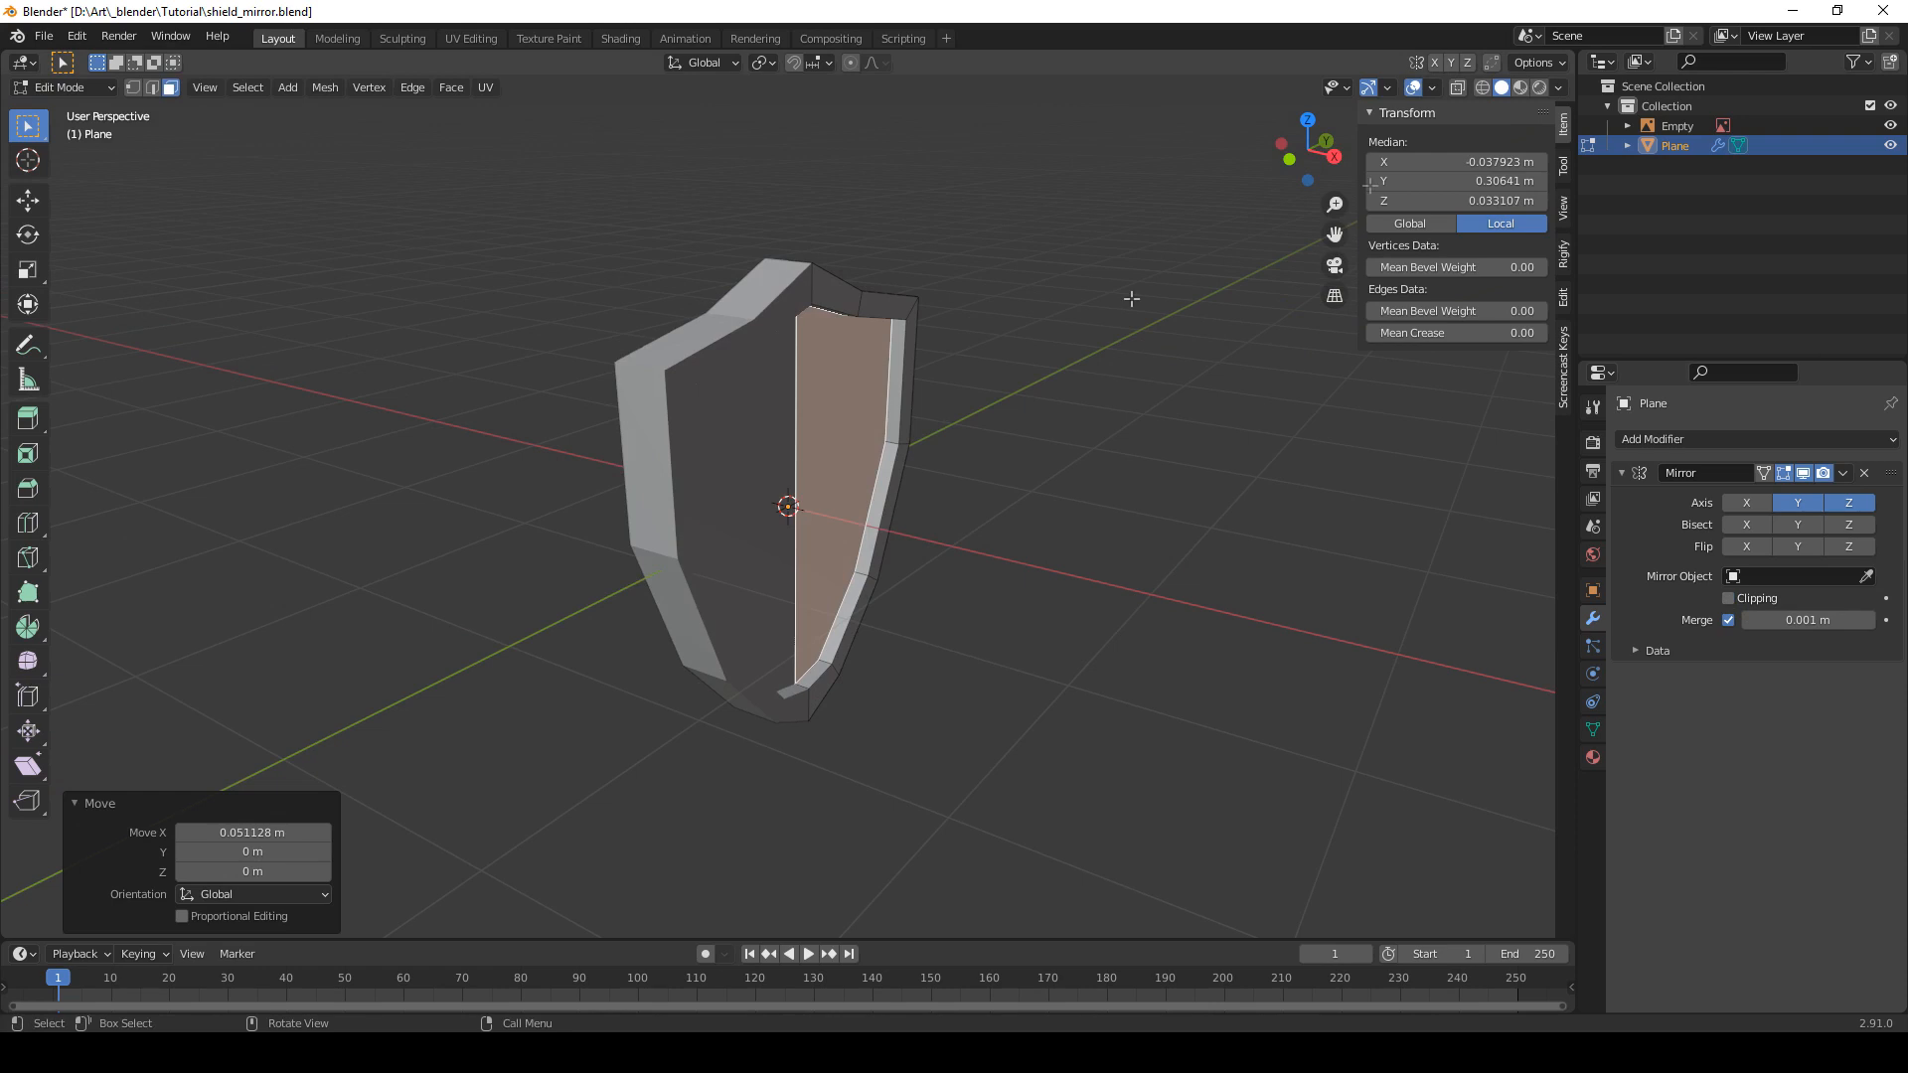
{"action": "left_click", "coordinate": [1458, 88]}
{"action": "middle_click_drag", "start_coordinate": [874, 428], "coordinate": [737, 457]}
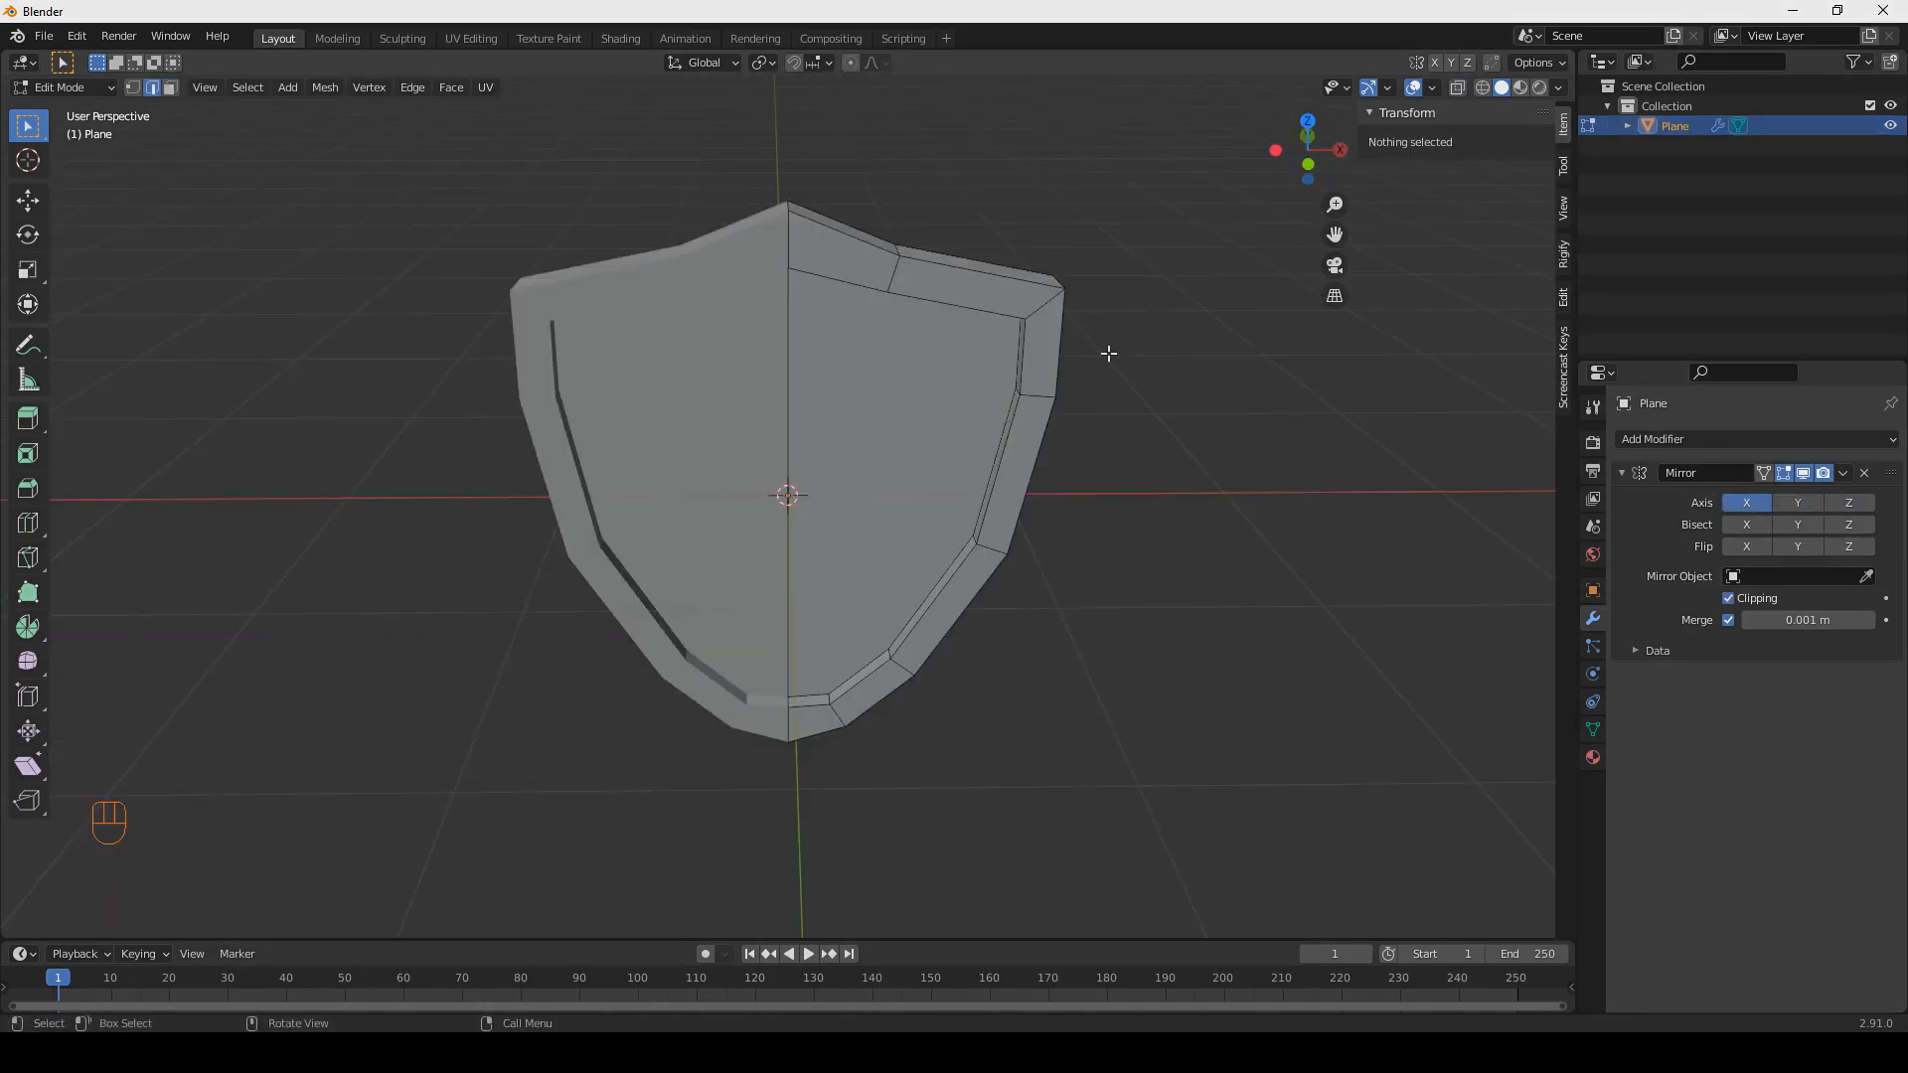
Add a 2 m cube to the shield mesh and disable Clipping in the Mirror modifier.
{"action": "middle_click_drag", "start_coordinate": [1145, 421], "coordinate": [732, 395]}
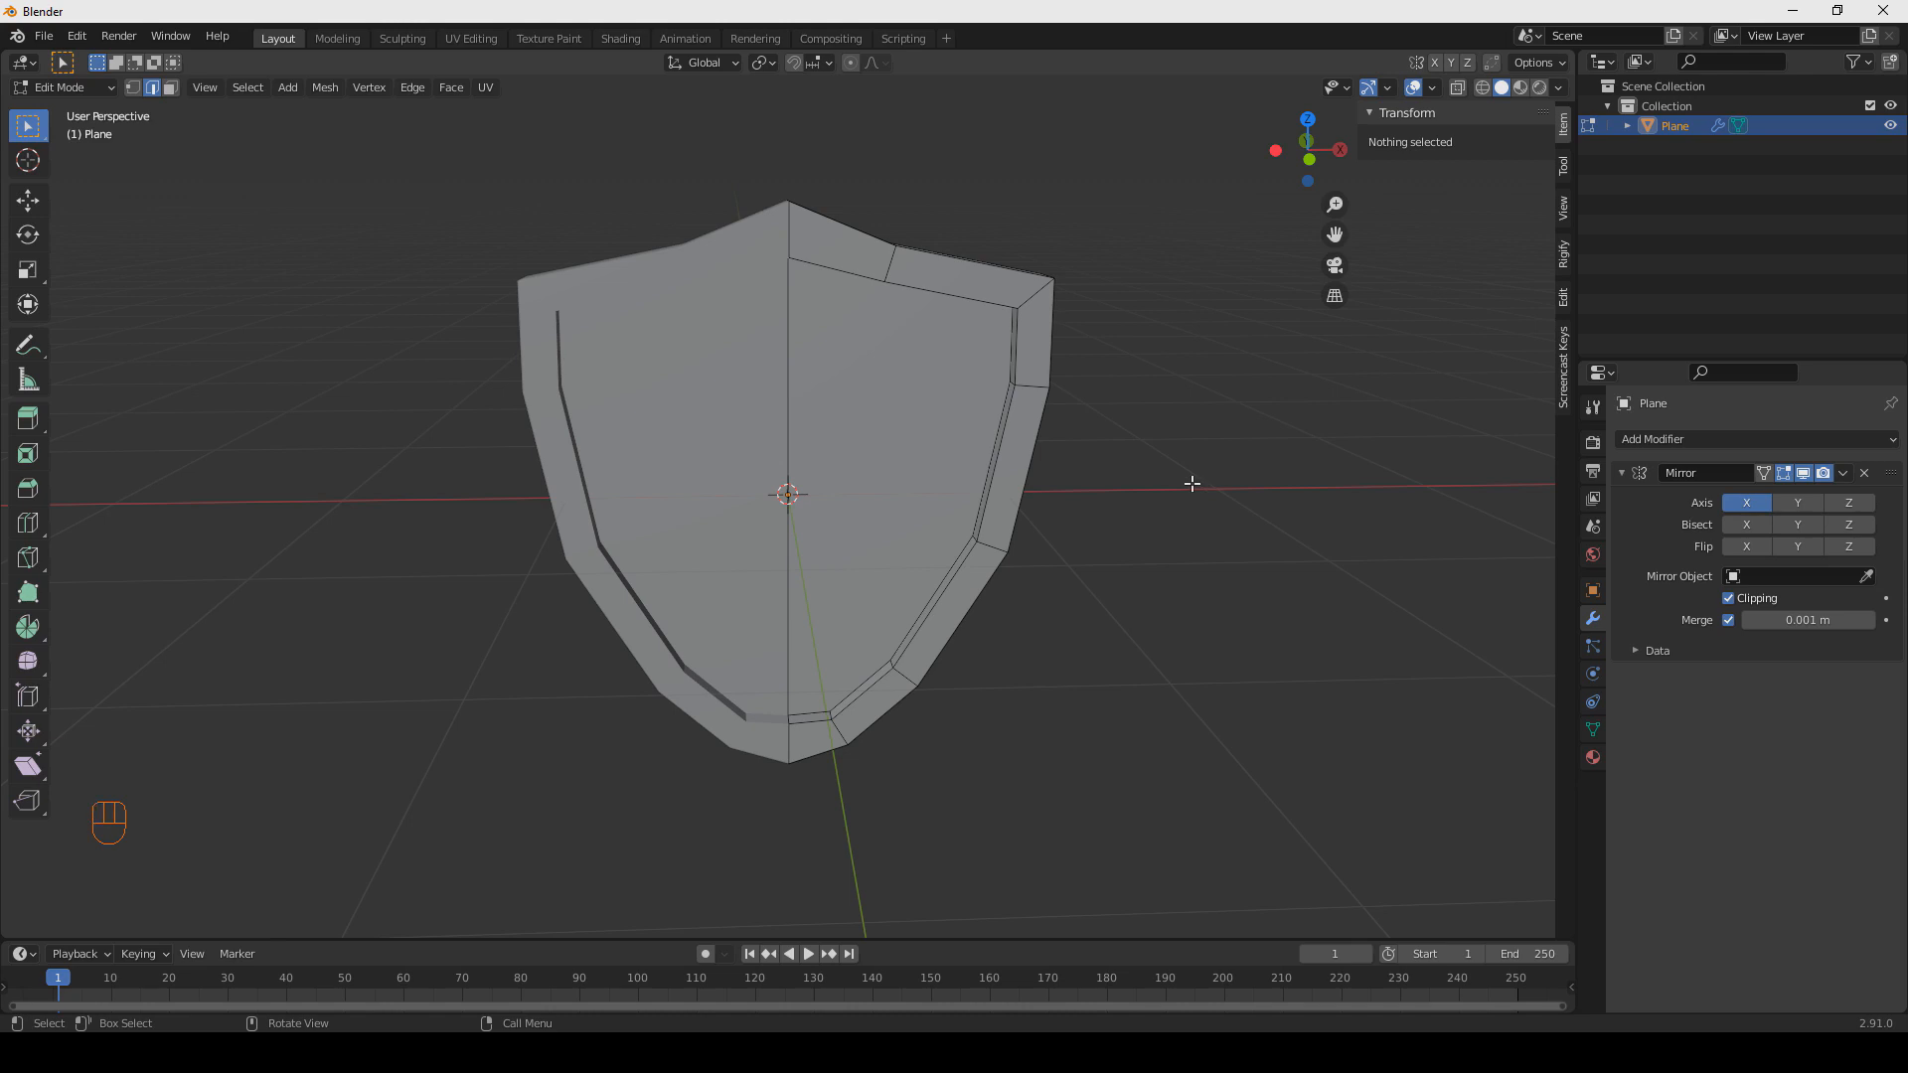
{"action": "middle_click_drag", "start_coordinate": [1162, 479], "coordinate": [1076, 472]}
{"action": "key", "text": "shift+a"}
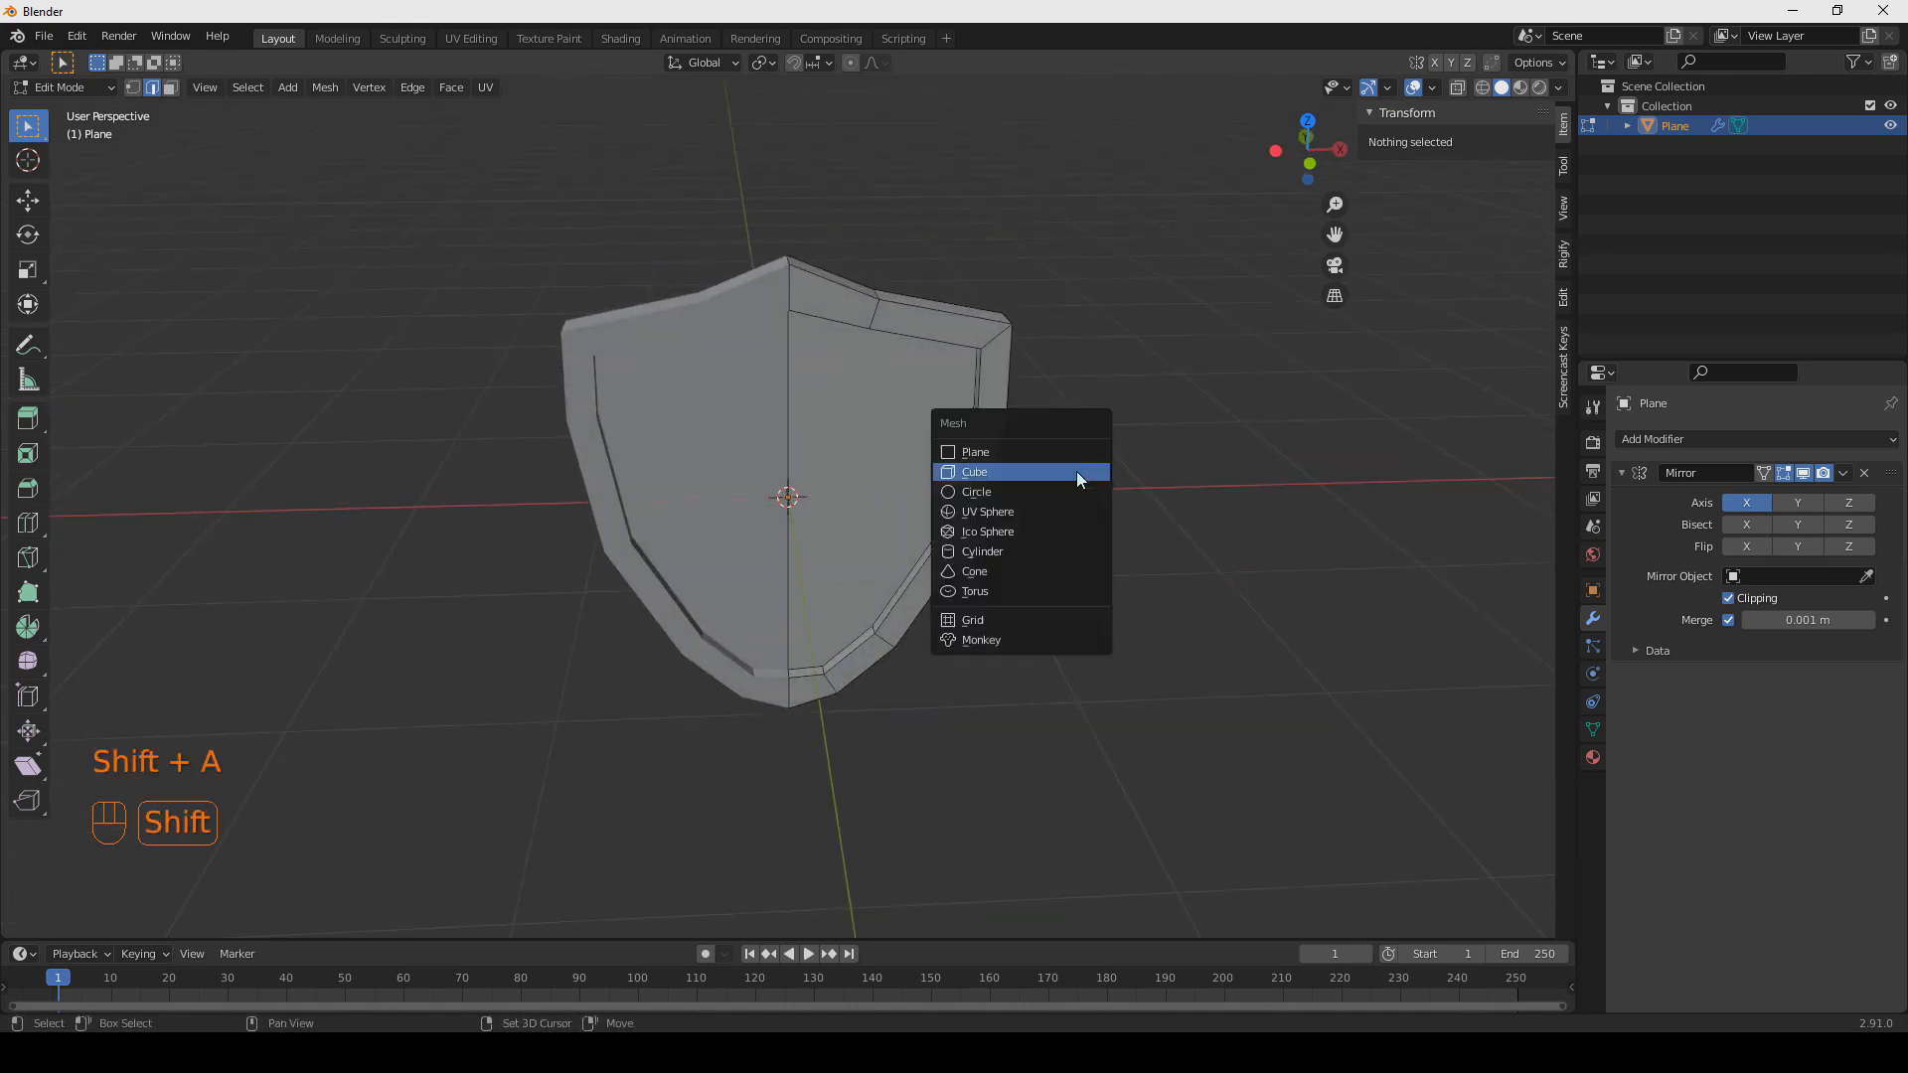
{"action": "left_click", "coordinate": [1076, 471]}
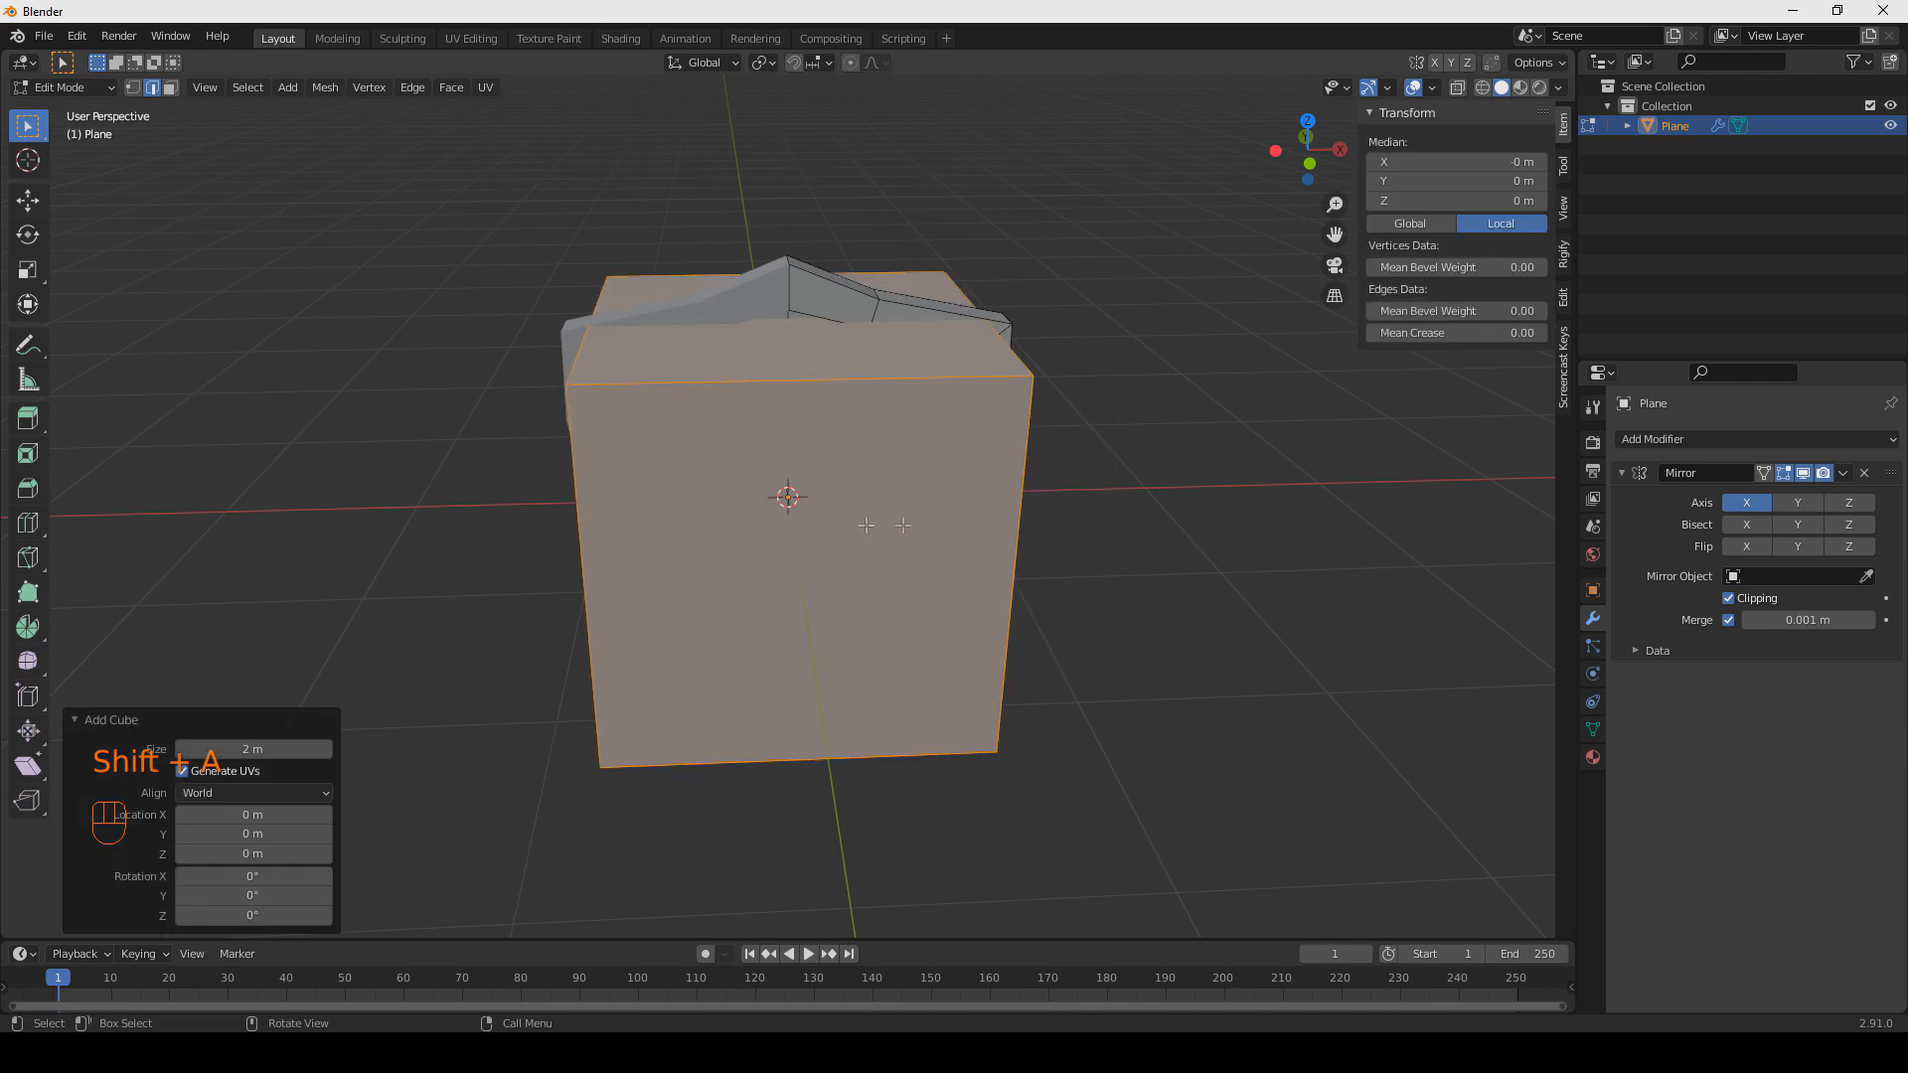
{"action": "left_click", "coordinate": [1730, 599]}
Move the cube about 1.64 m along global X, away from the shield's centre.
{"action": "middle_click_drag", "start_coordinate": [1120, 576], "coordinate": [985, 519]}
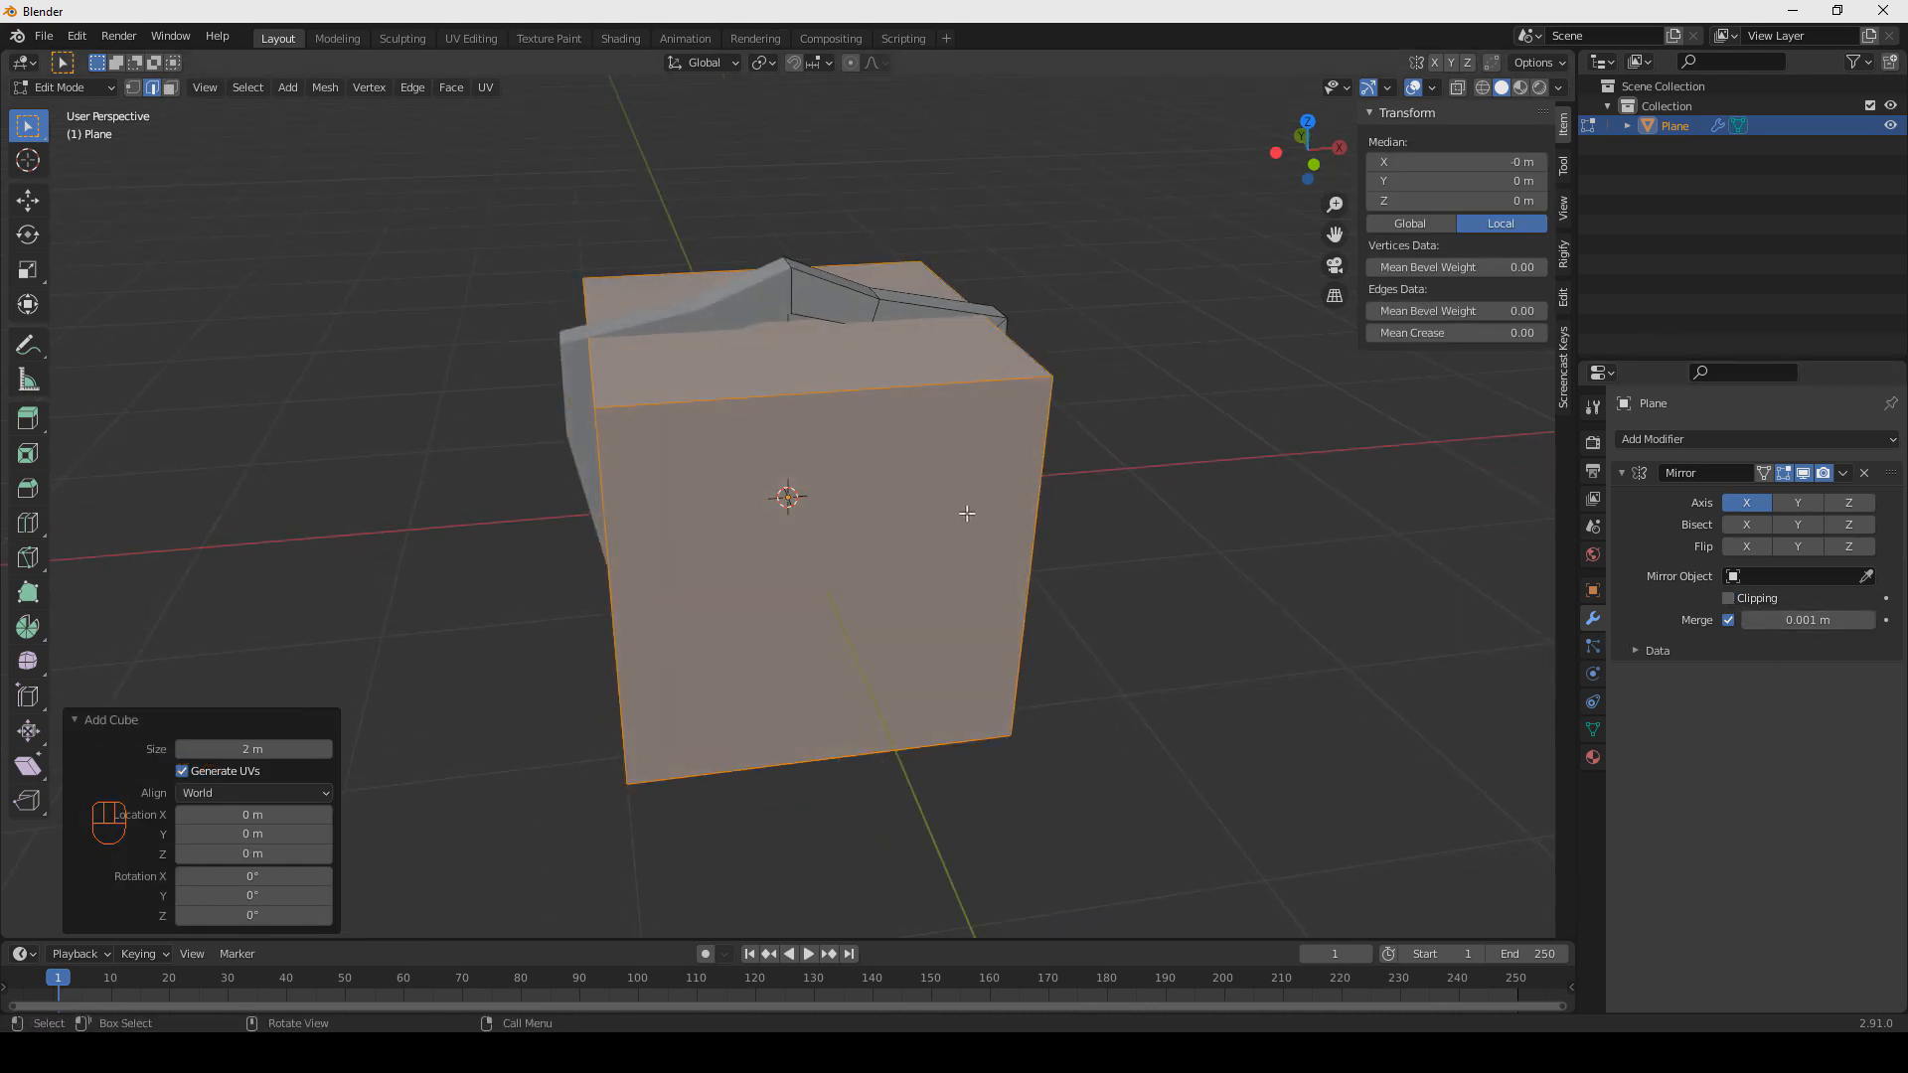
{"action": "key", "text": "g"}
{"action": "key", "text": "x"}
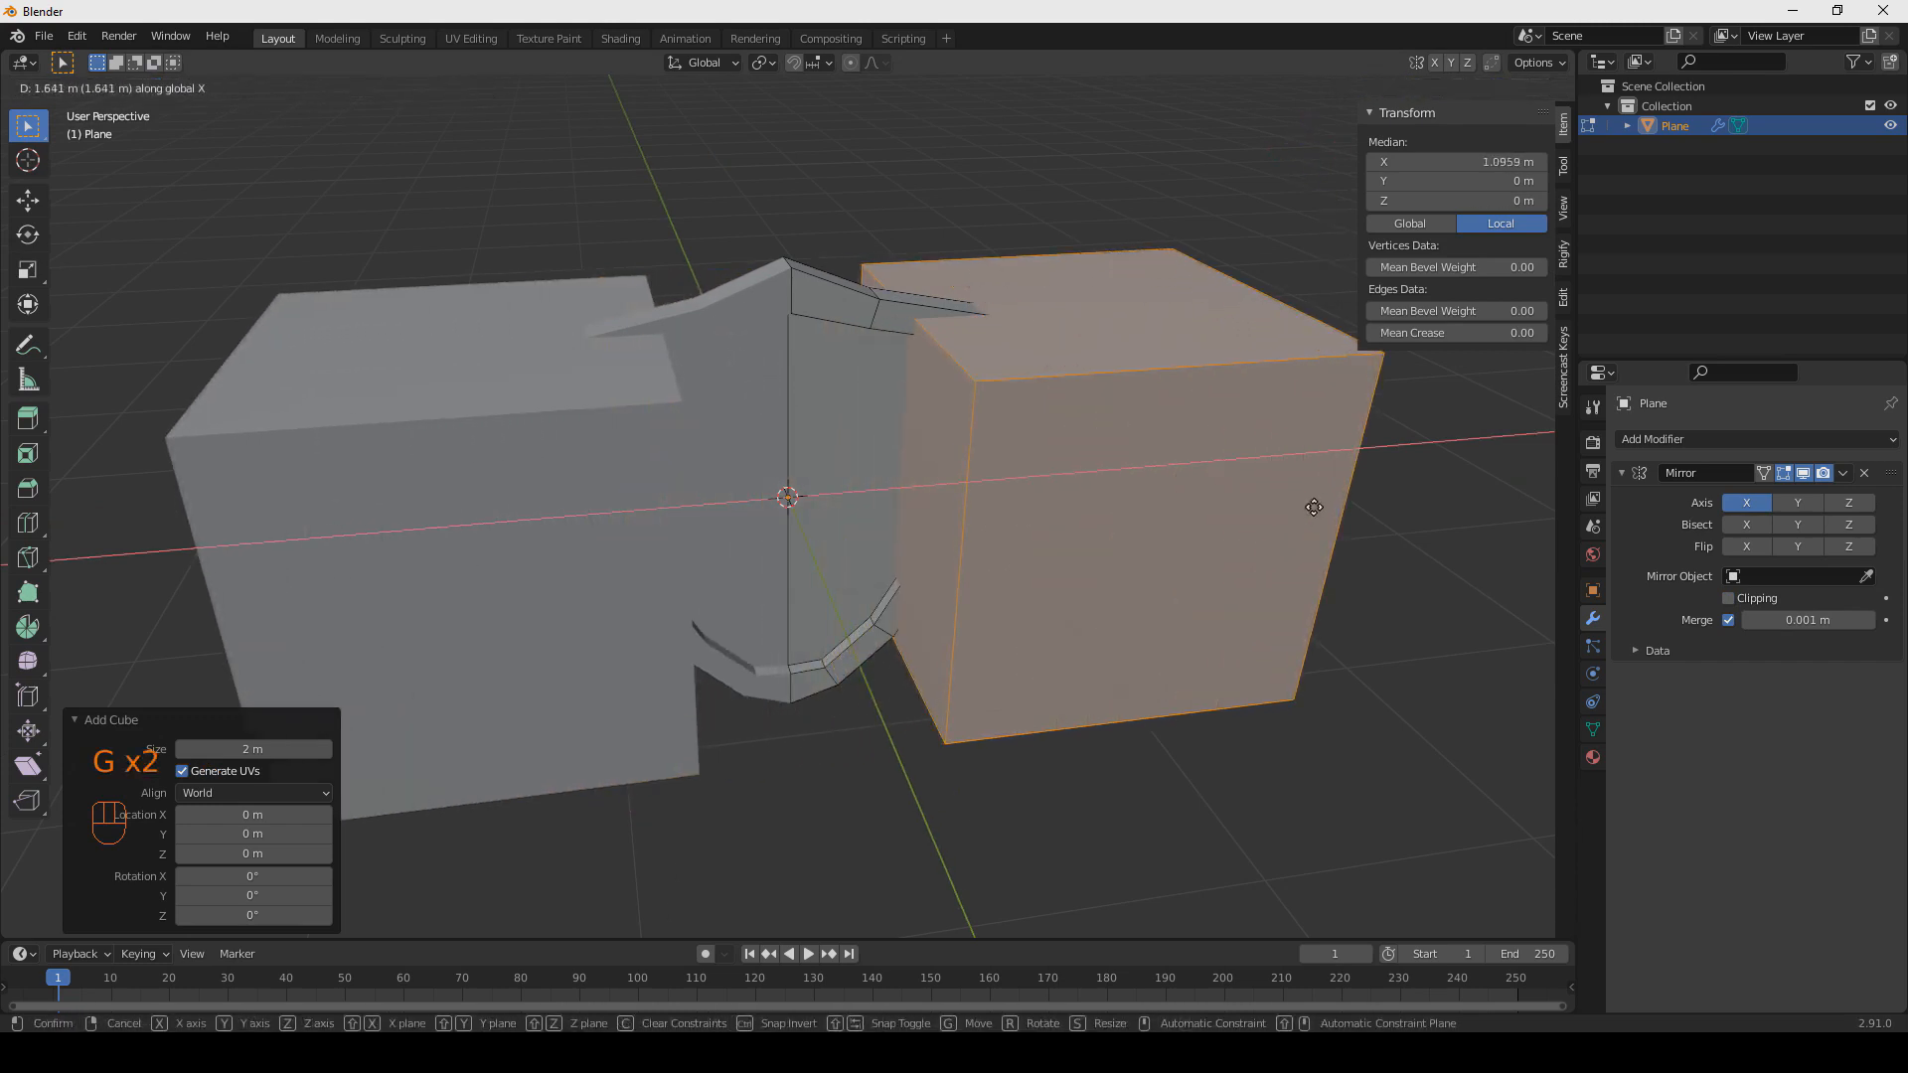
{"action": "left_click", "coordinate": [1314, 507]}
Merge the cube's two upper back vertices at their centre, and do the same with its two upper front vertices.
{"action": "left_click", "coordinate": [860, 264]}
{"action": "left_click", "coordinate": [1173, 248], "text": "shift"}
{"action": "key", "text": "m"}
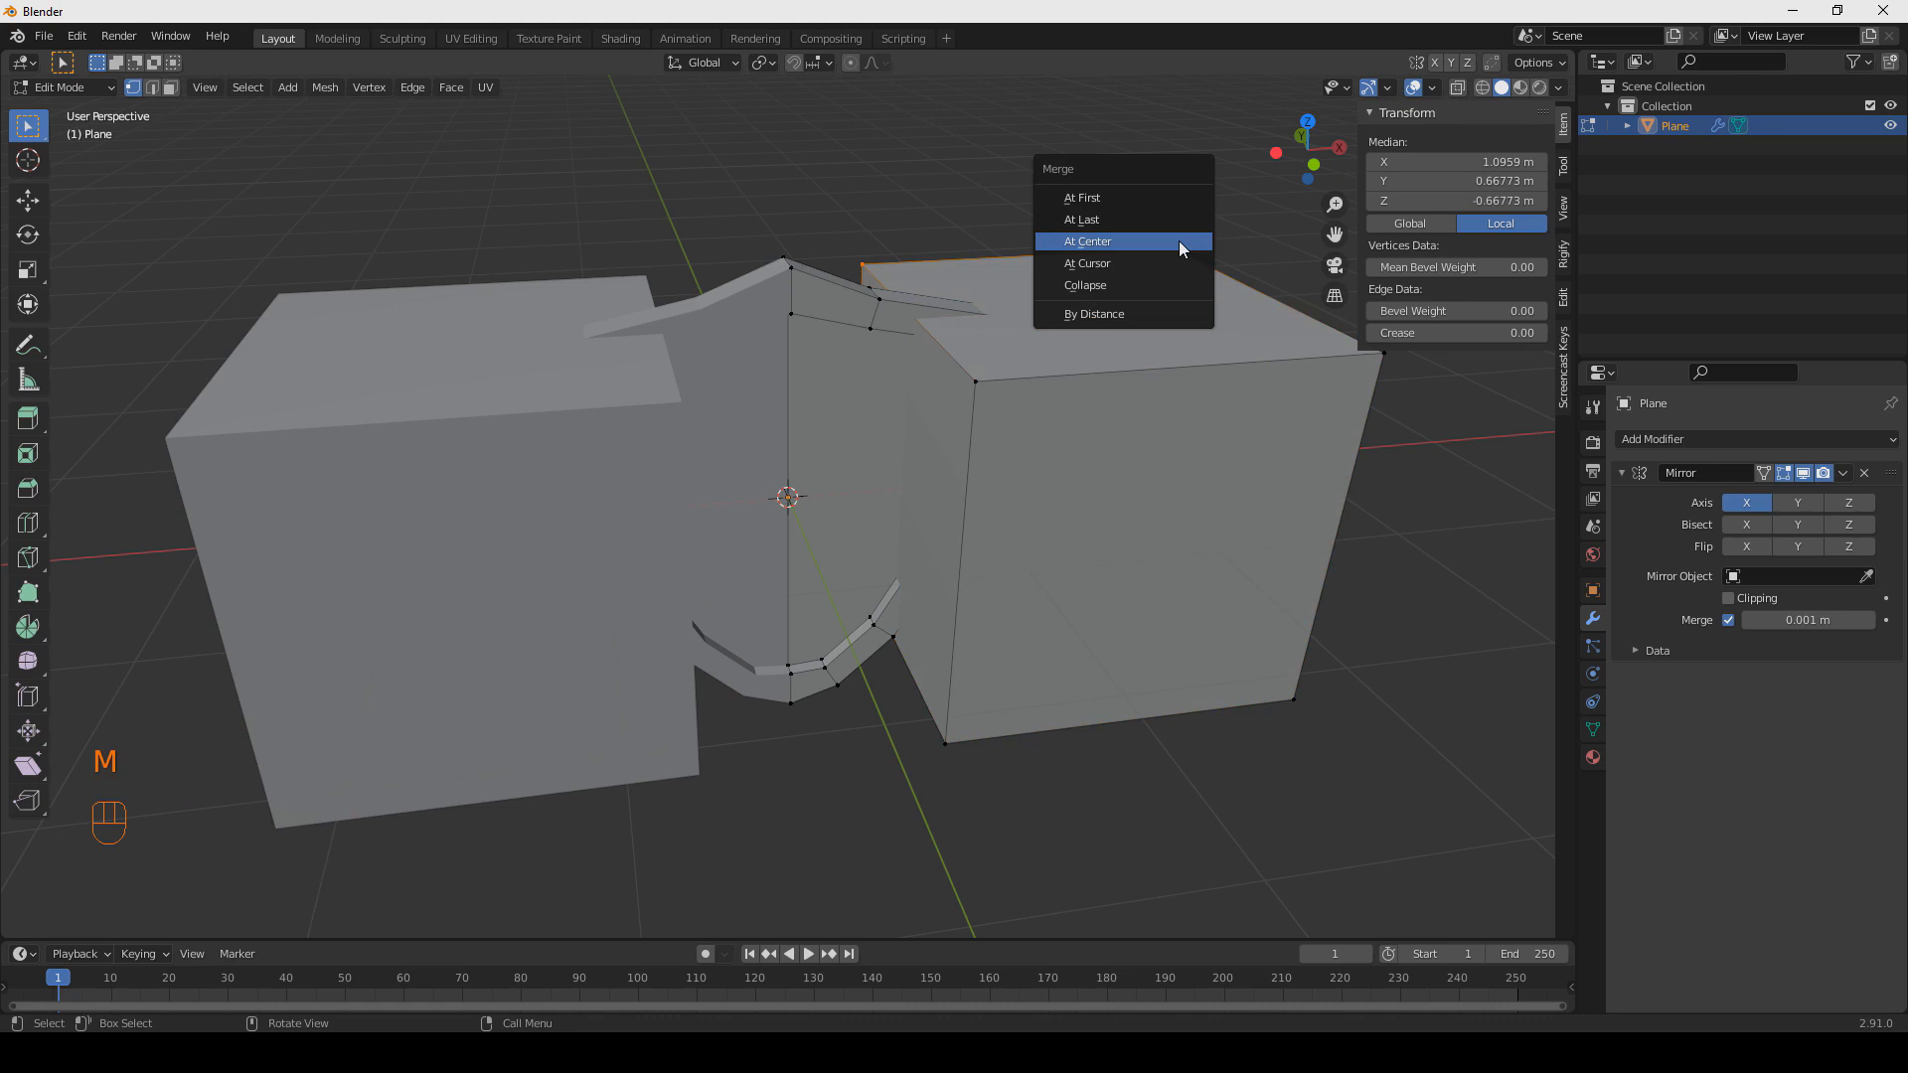
{"action": "left_click", "coordinate": [1179, 241]}
{"action": "key", "text": "m"}
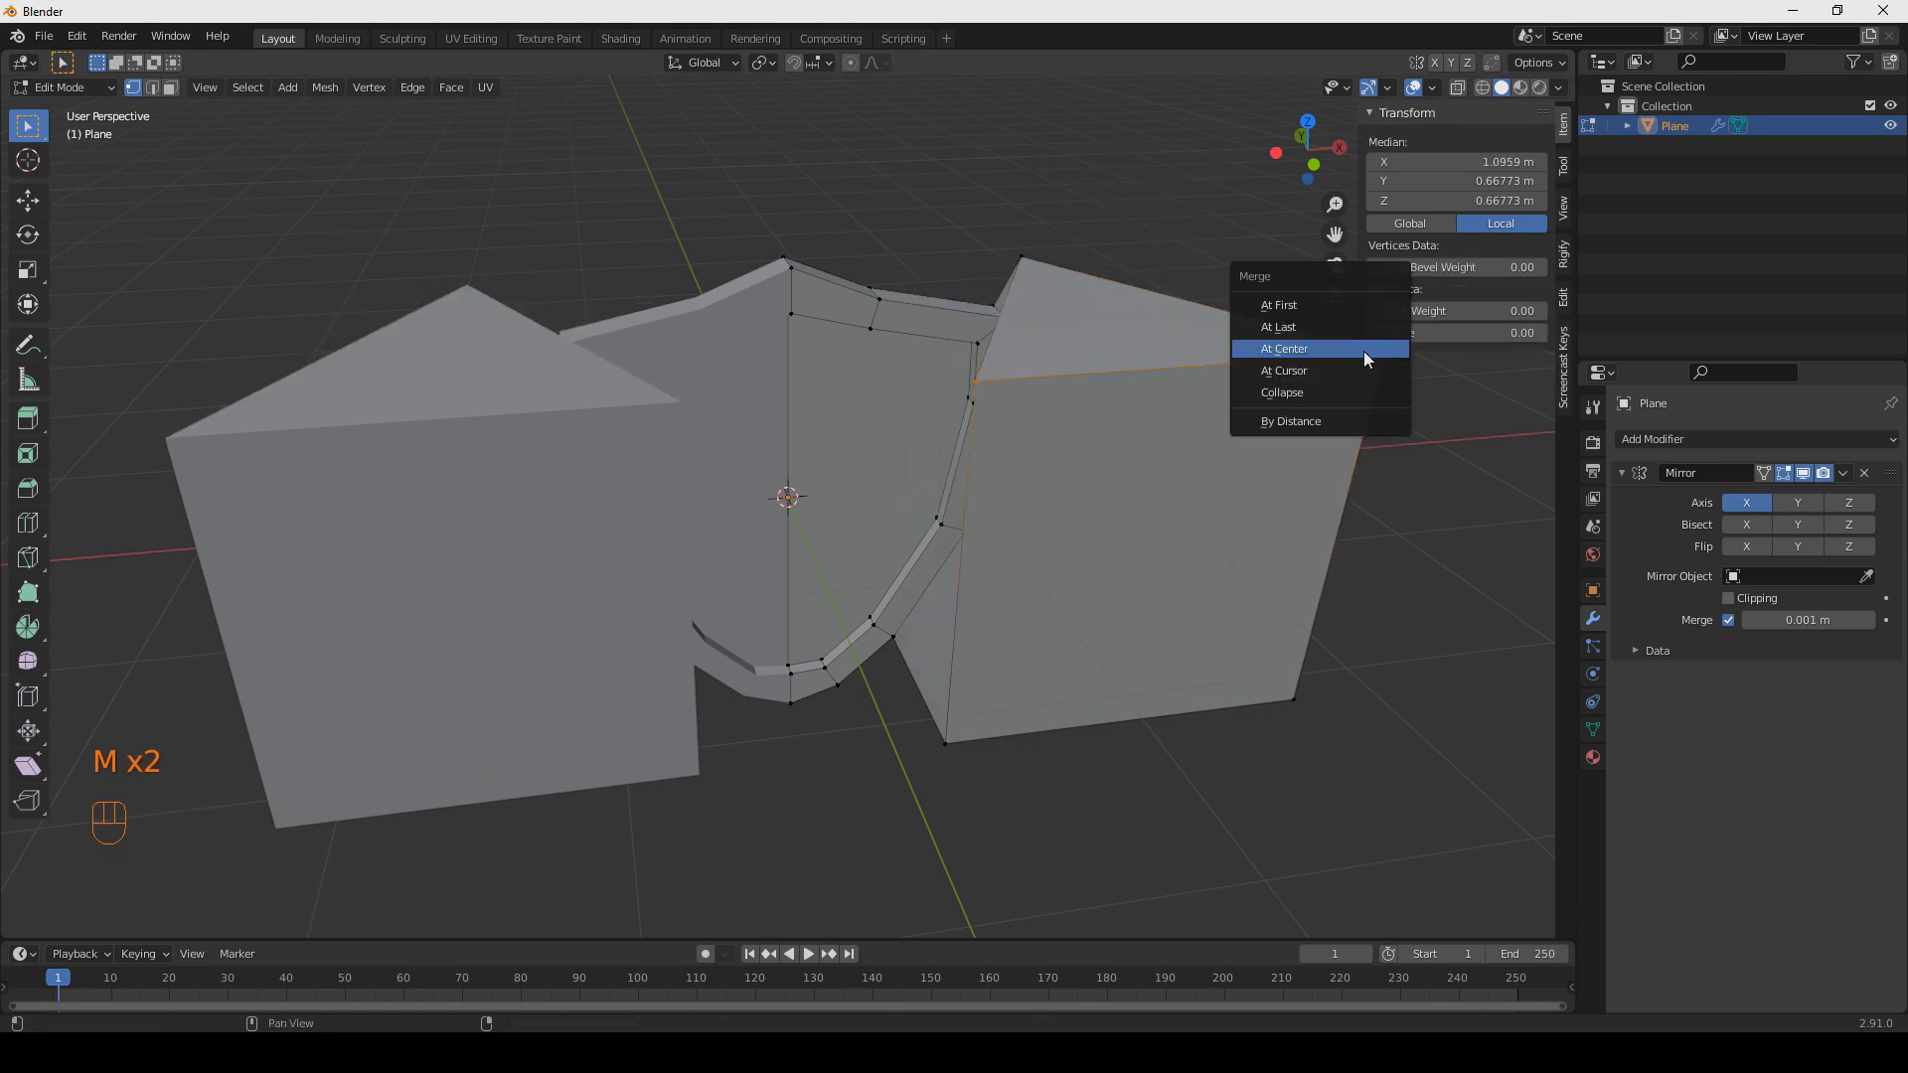
{"action": "left_click", "coordinate": [1366, 356]}
Select both apex vertices of the wedge and lower them about 0.54 m along Z.
{"action": "middle_click_drag", "start_coordinate": [1305, 483], "coordinate": [1242, 452]}
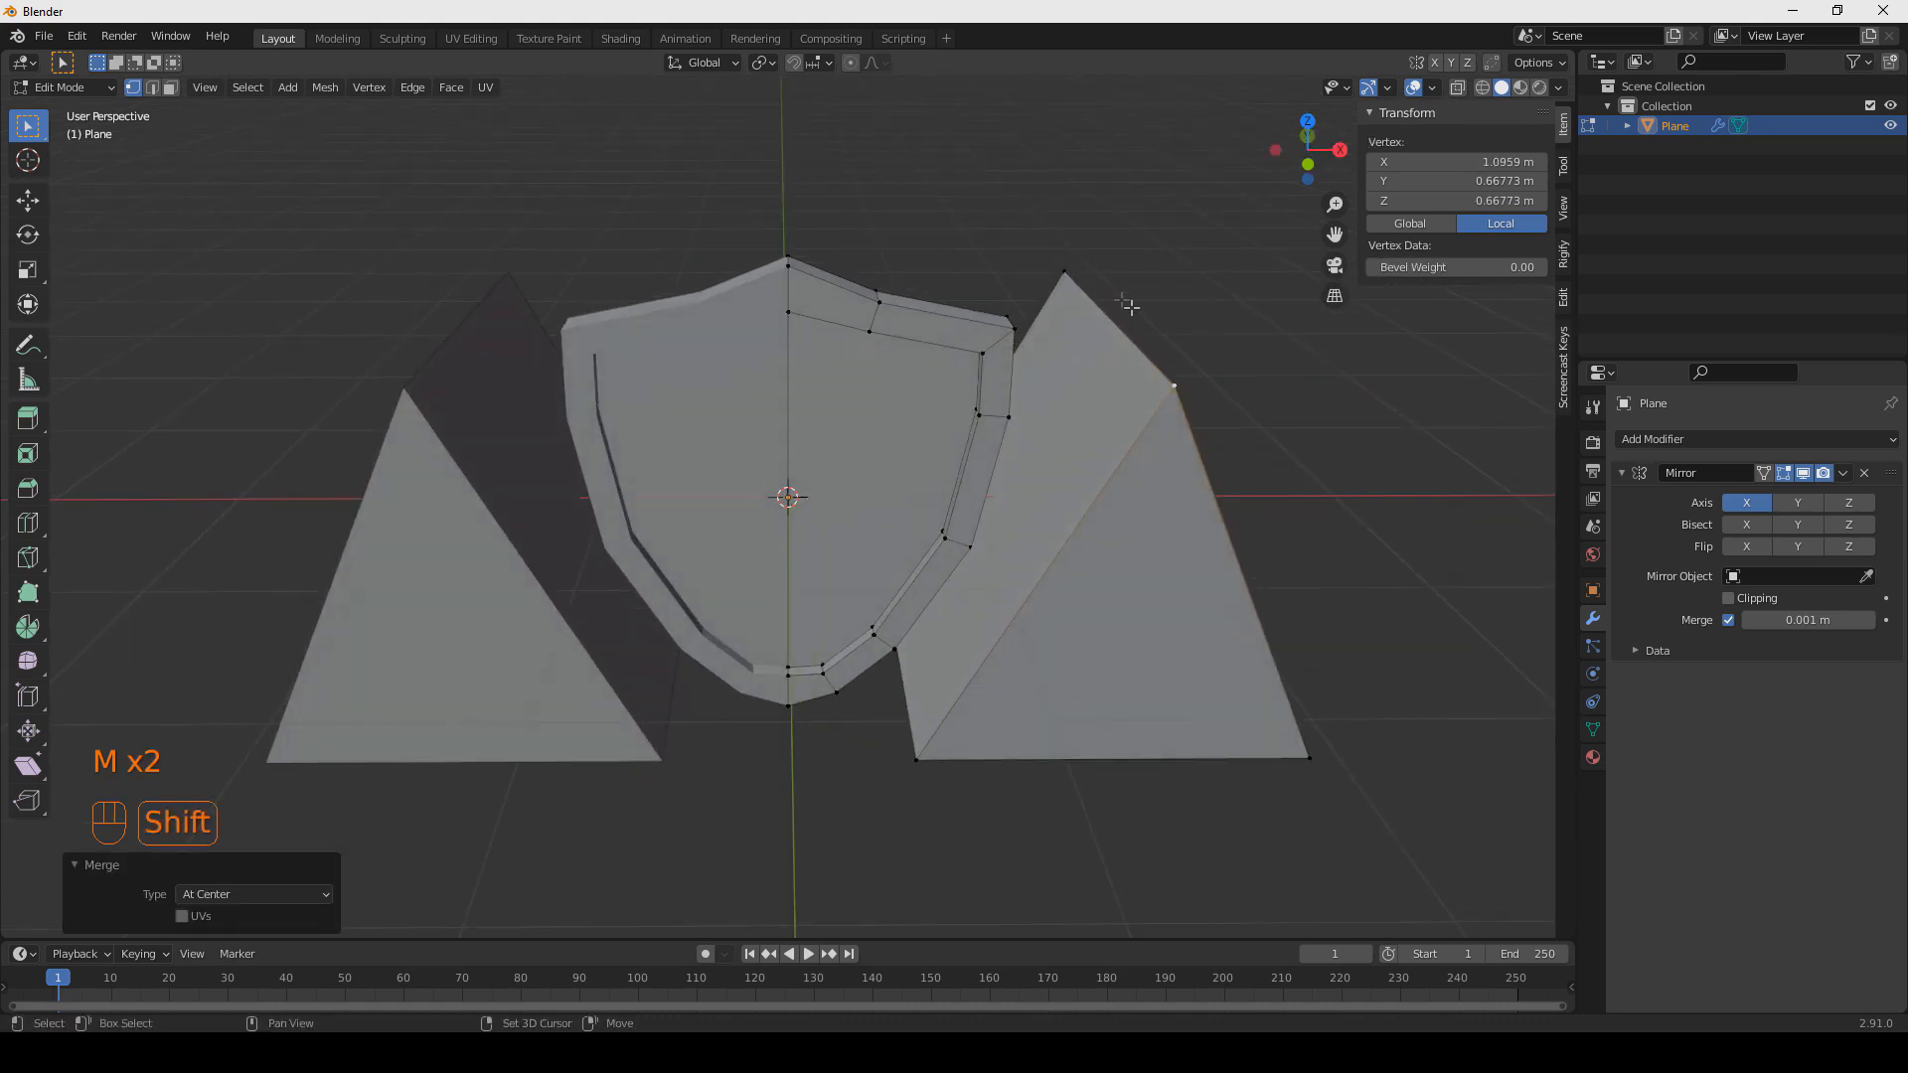
{"action": "left_click", "coordinate": [1073, 282], "text": "shift"}
{"action": "middle_click_drag", "start_coordinate": [1291, 523], "coordinate": [1256, 481]}
{"action": "key", "text": "g"}
{"action": "key", "text": "z"}
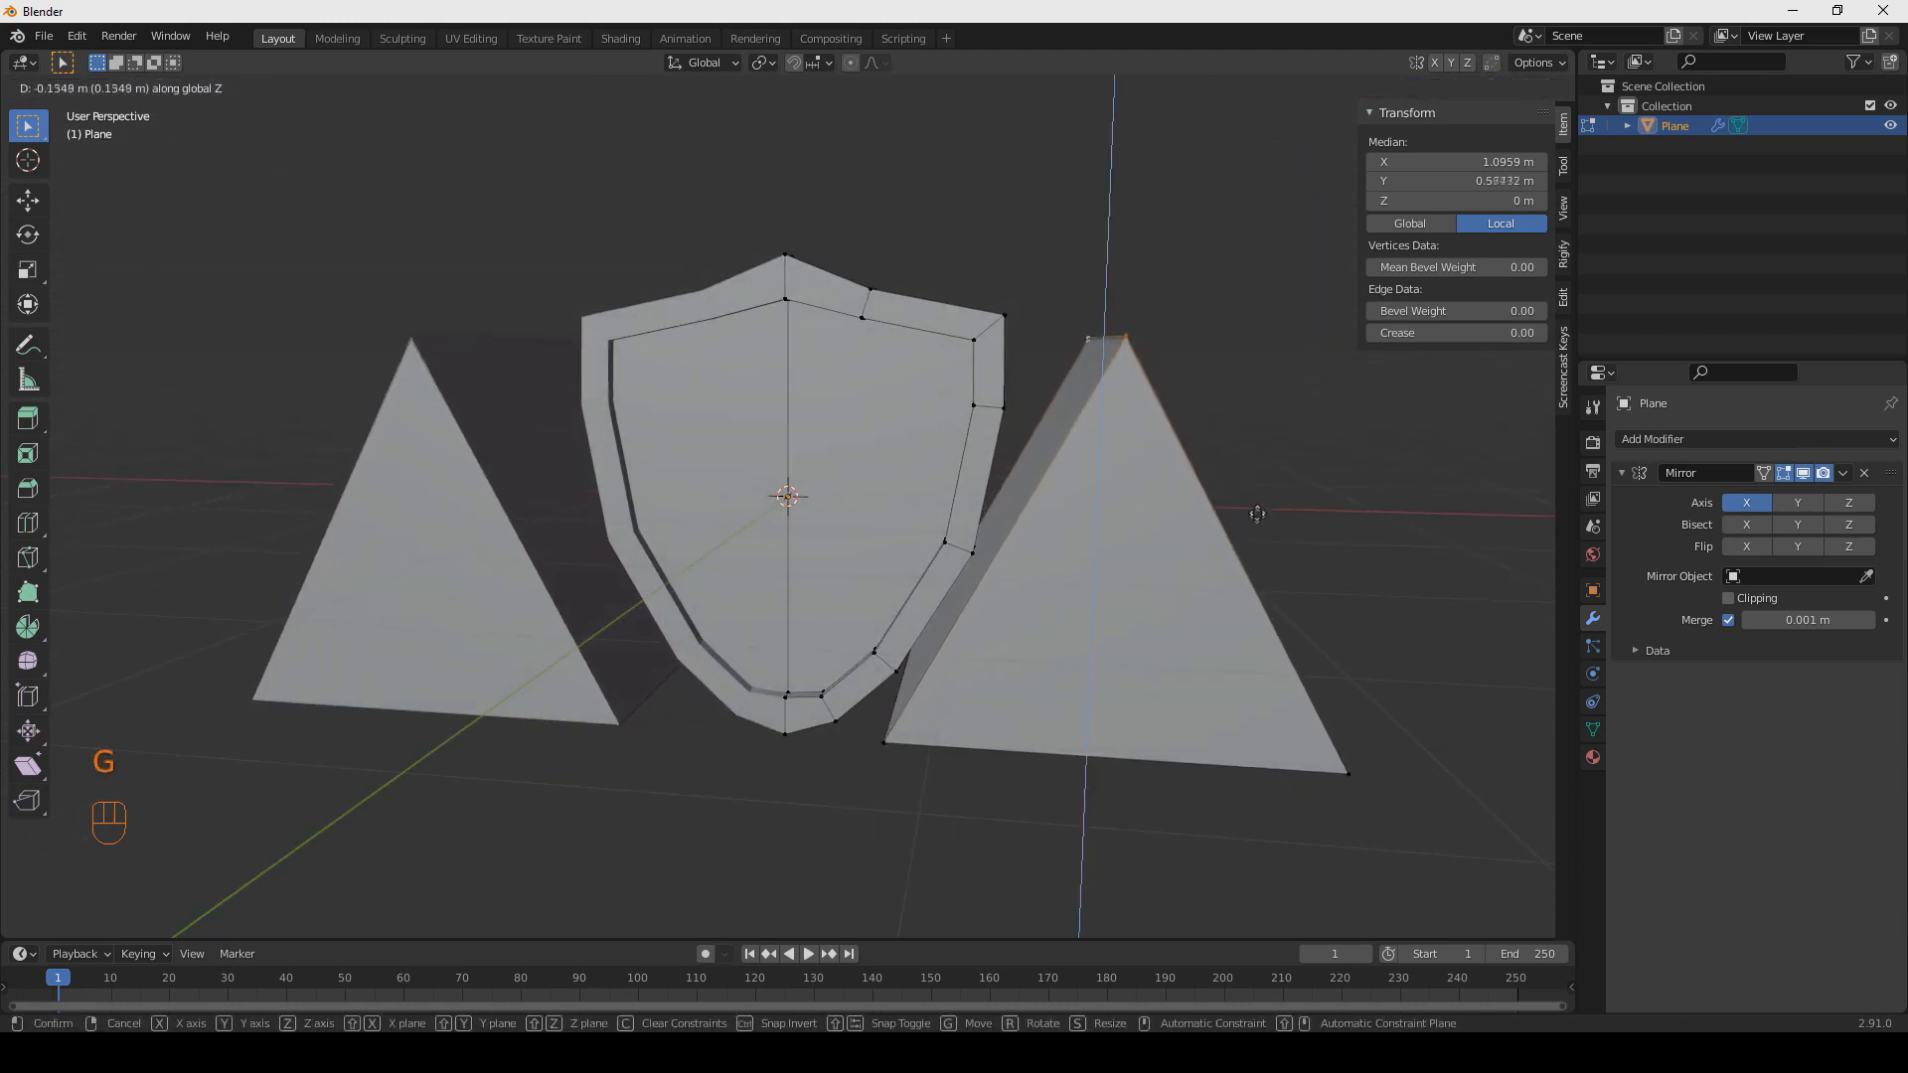
{"action": "left_click", "coordinate": [1241, 592]}
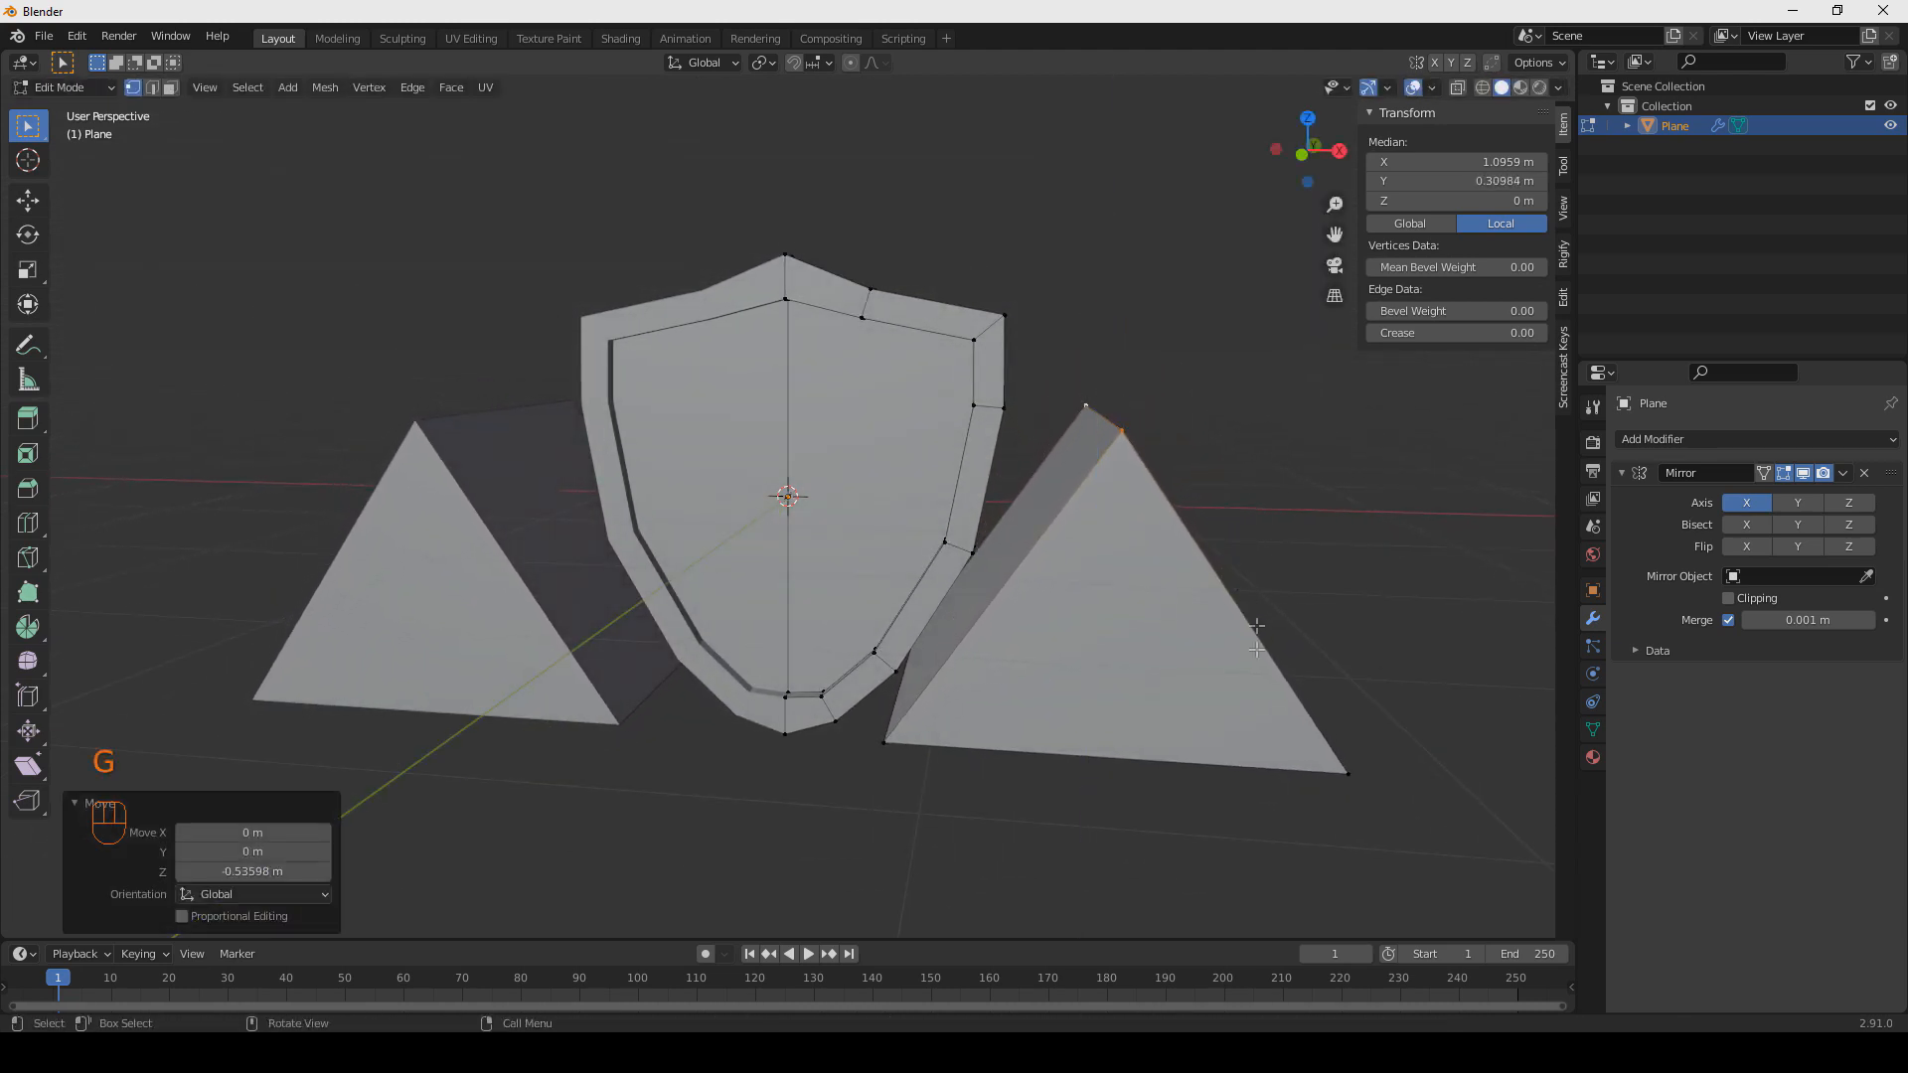
{"action": "left_click", "coordinate": [1241, 592]}
{"action": "middle_click_drag", "start_coordinate": [1240, 593], "coordinate": [1376, 537]}
Duplicate the whole wedge, move the copy along X across the mirror centre, and raise it about 1.6 m along Z.
{"action": "key", "text": "l"}
{"action": "middle_click_drag", "start_coordinate": [1226, 660], "coordinate": [1266, 650]}
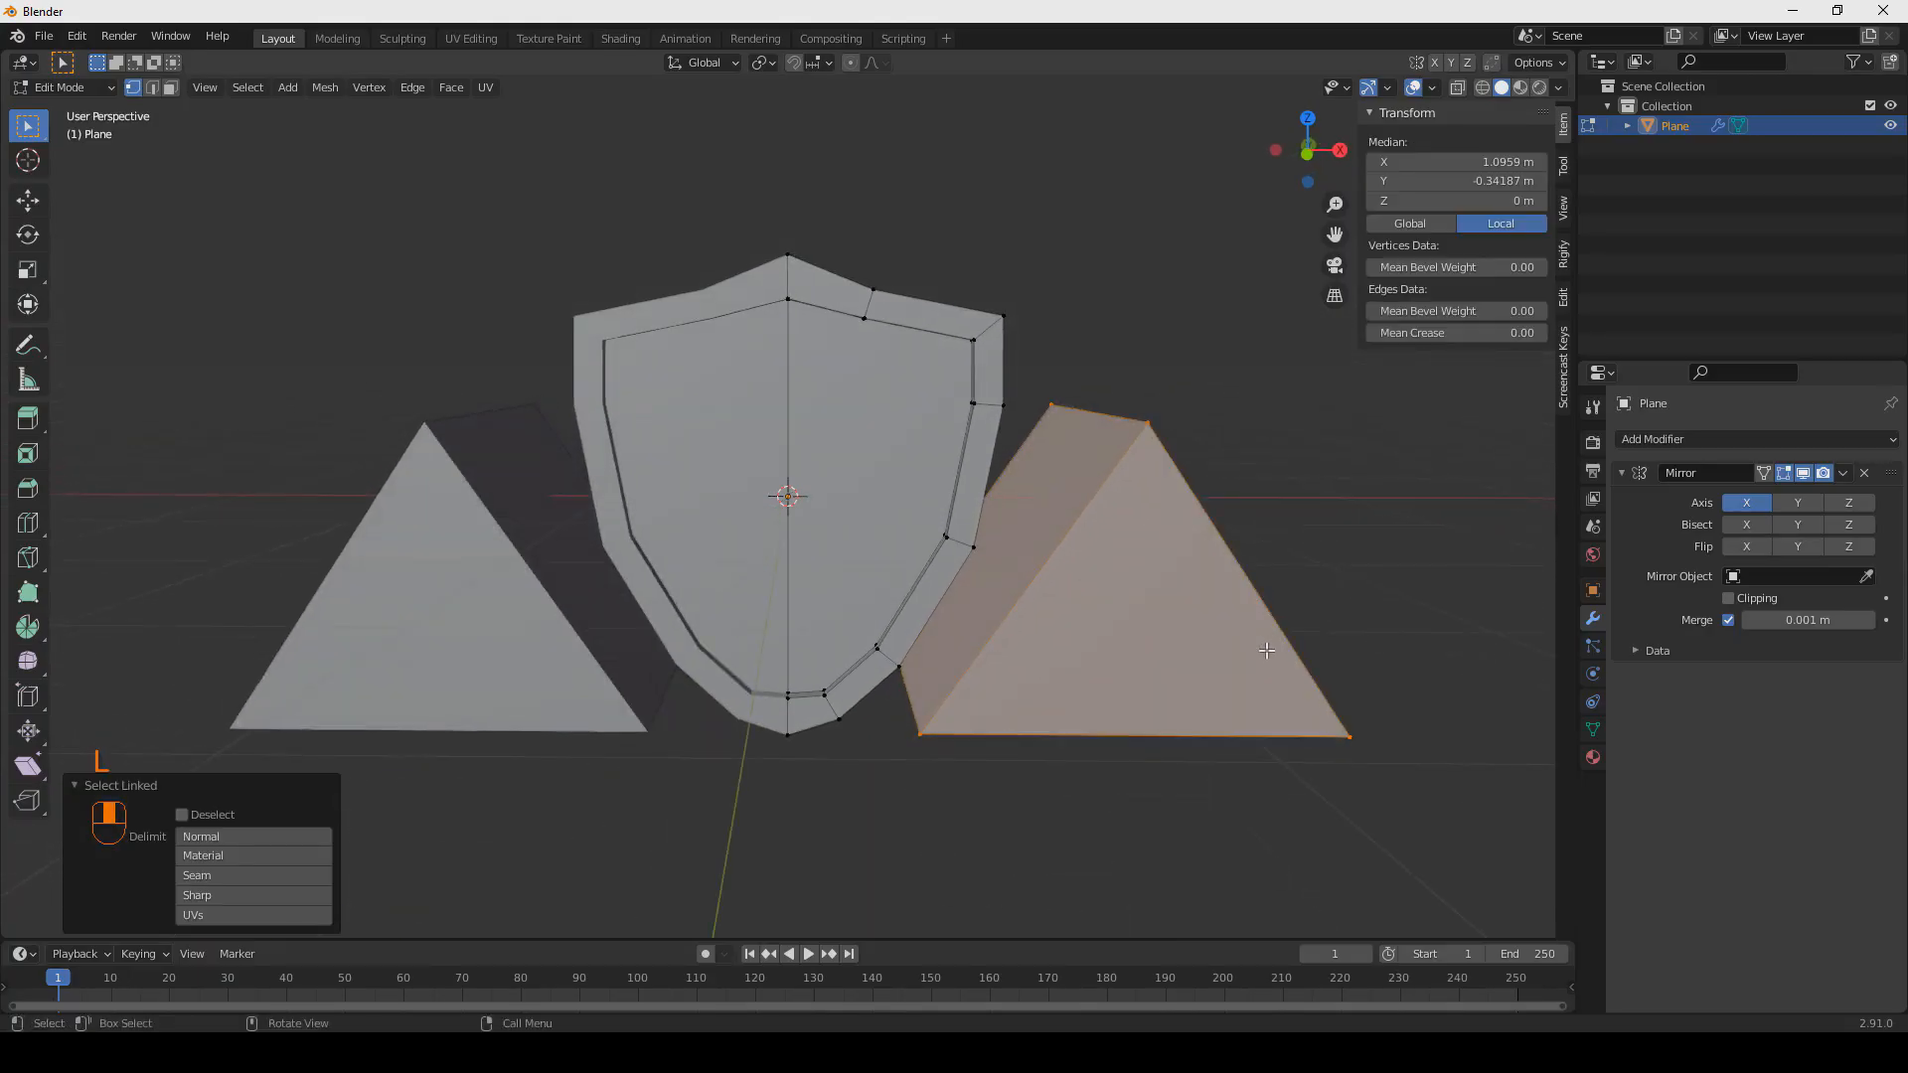
{"action": "key", "text": "shift+d"}
{"action": "right_click", "coordinate": [1390, 672]}
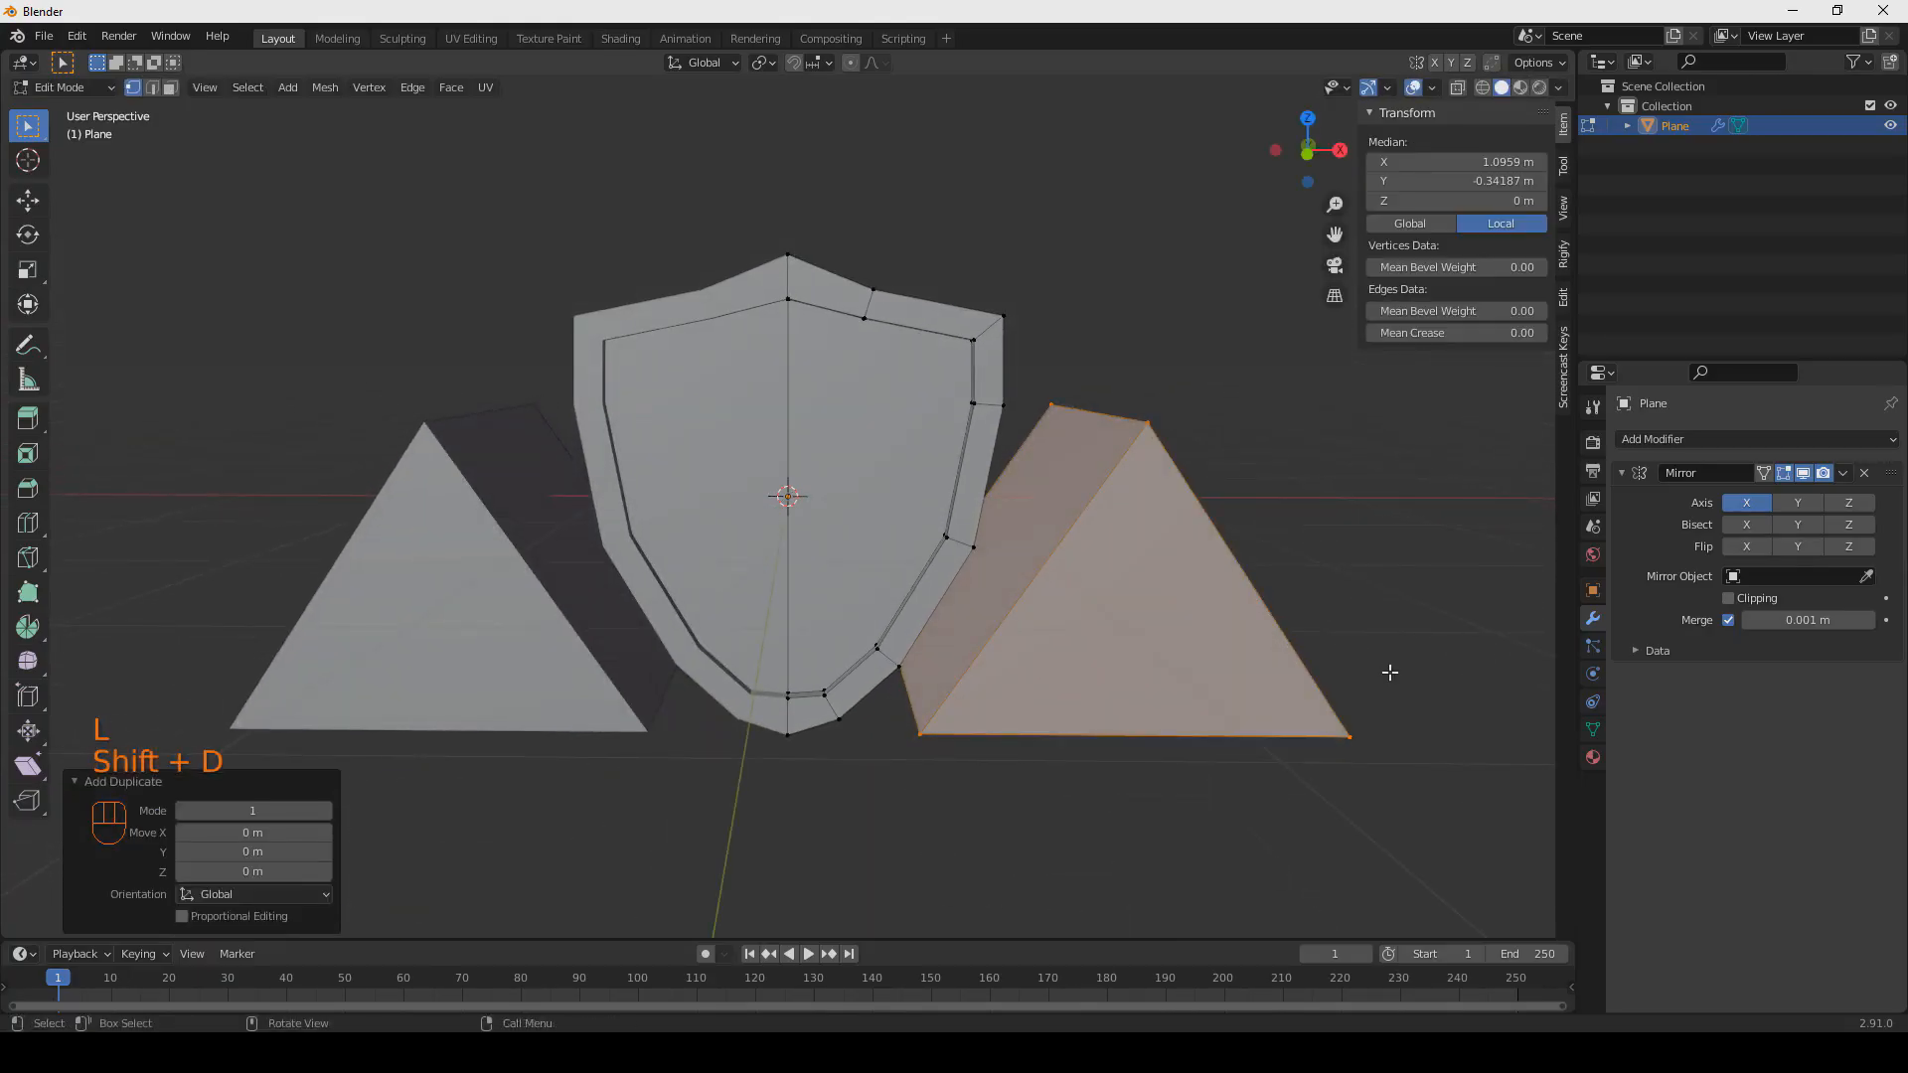
{"action": "key", "text": "g"}
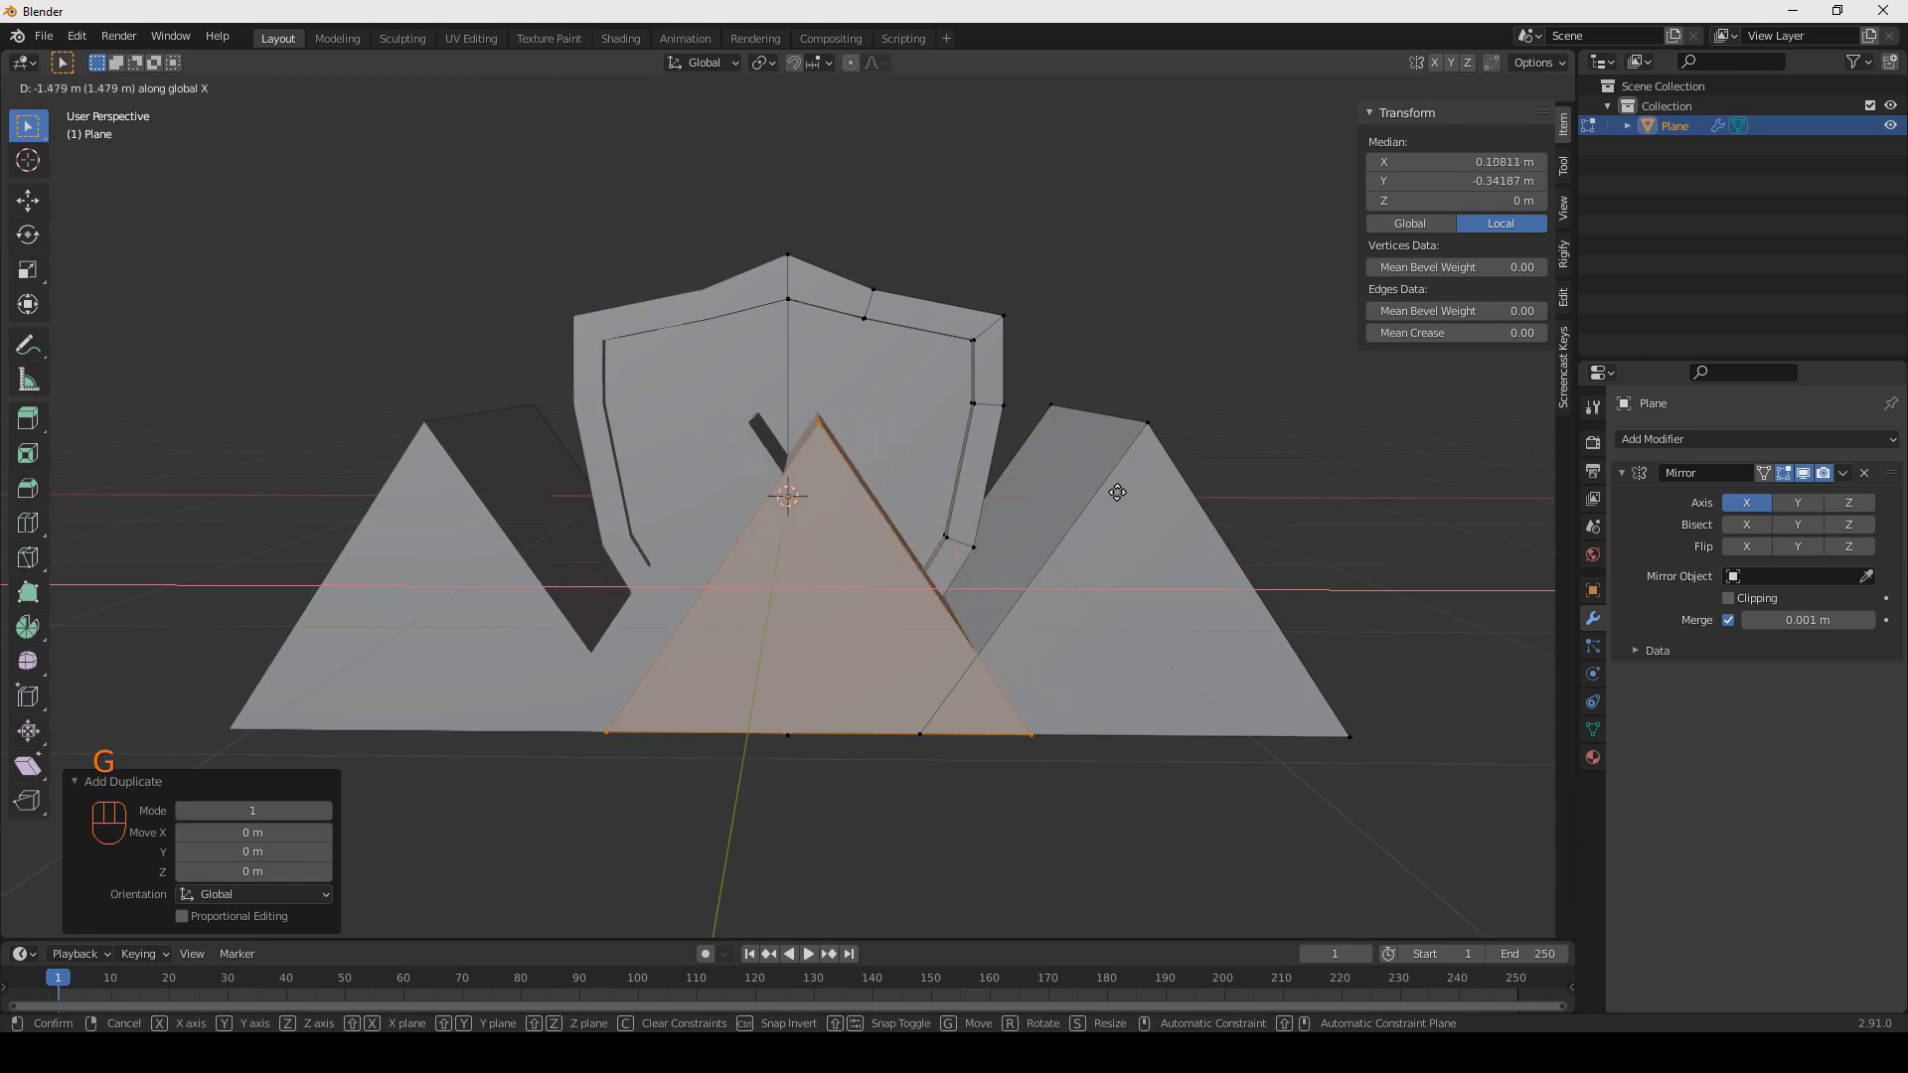
{"action": "left_click", "coordinate": [1093, 496]}
{"action": "key", "text": "g"}
{"action": "left_click", "coordinate": [1064, 212]}
Enable Clipping in the Mirror modifier and move the duplicated wedge about 1.12 m along X, keeping its centre edges on the mirror line.
{"action": "left_click", "coordinate": [1741, 604]}
{"action": "key", "text": "g"}
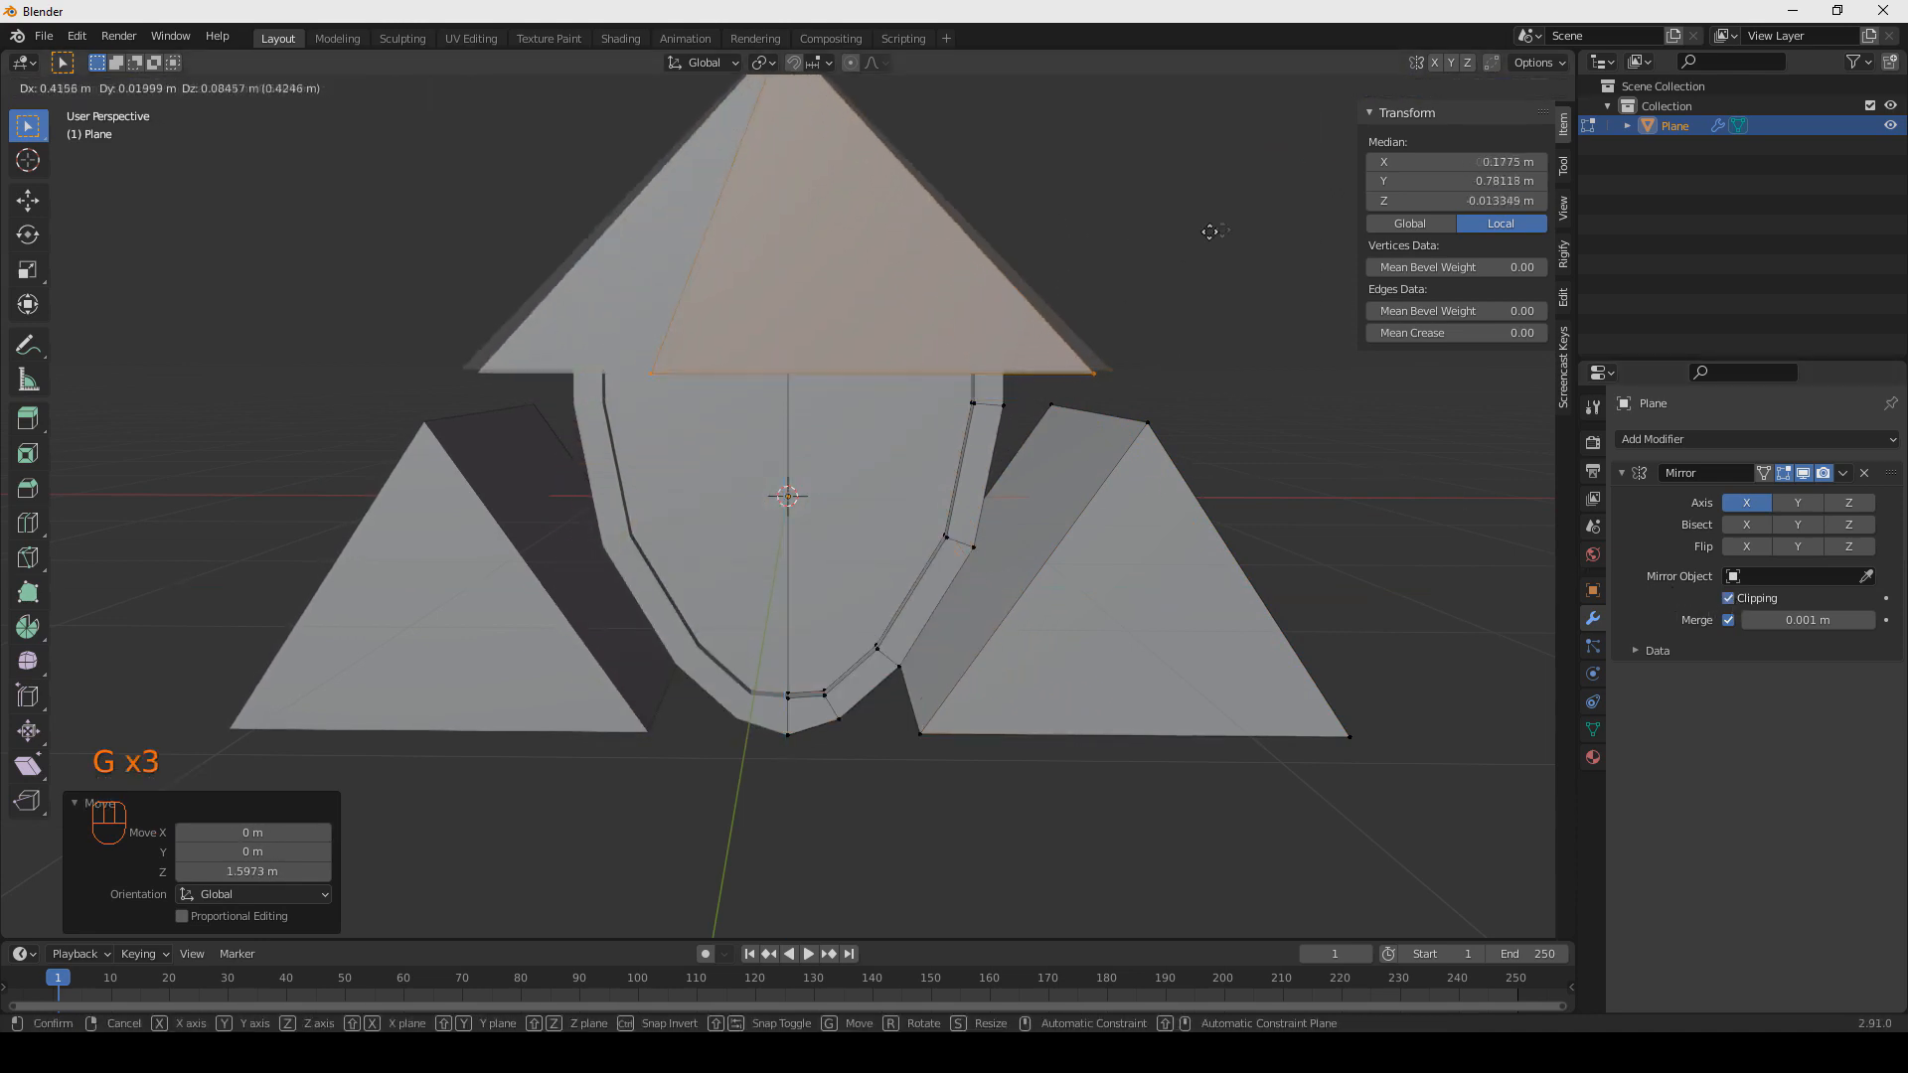
{"action": "left_click", "coordinate": [1331, 231]}
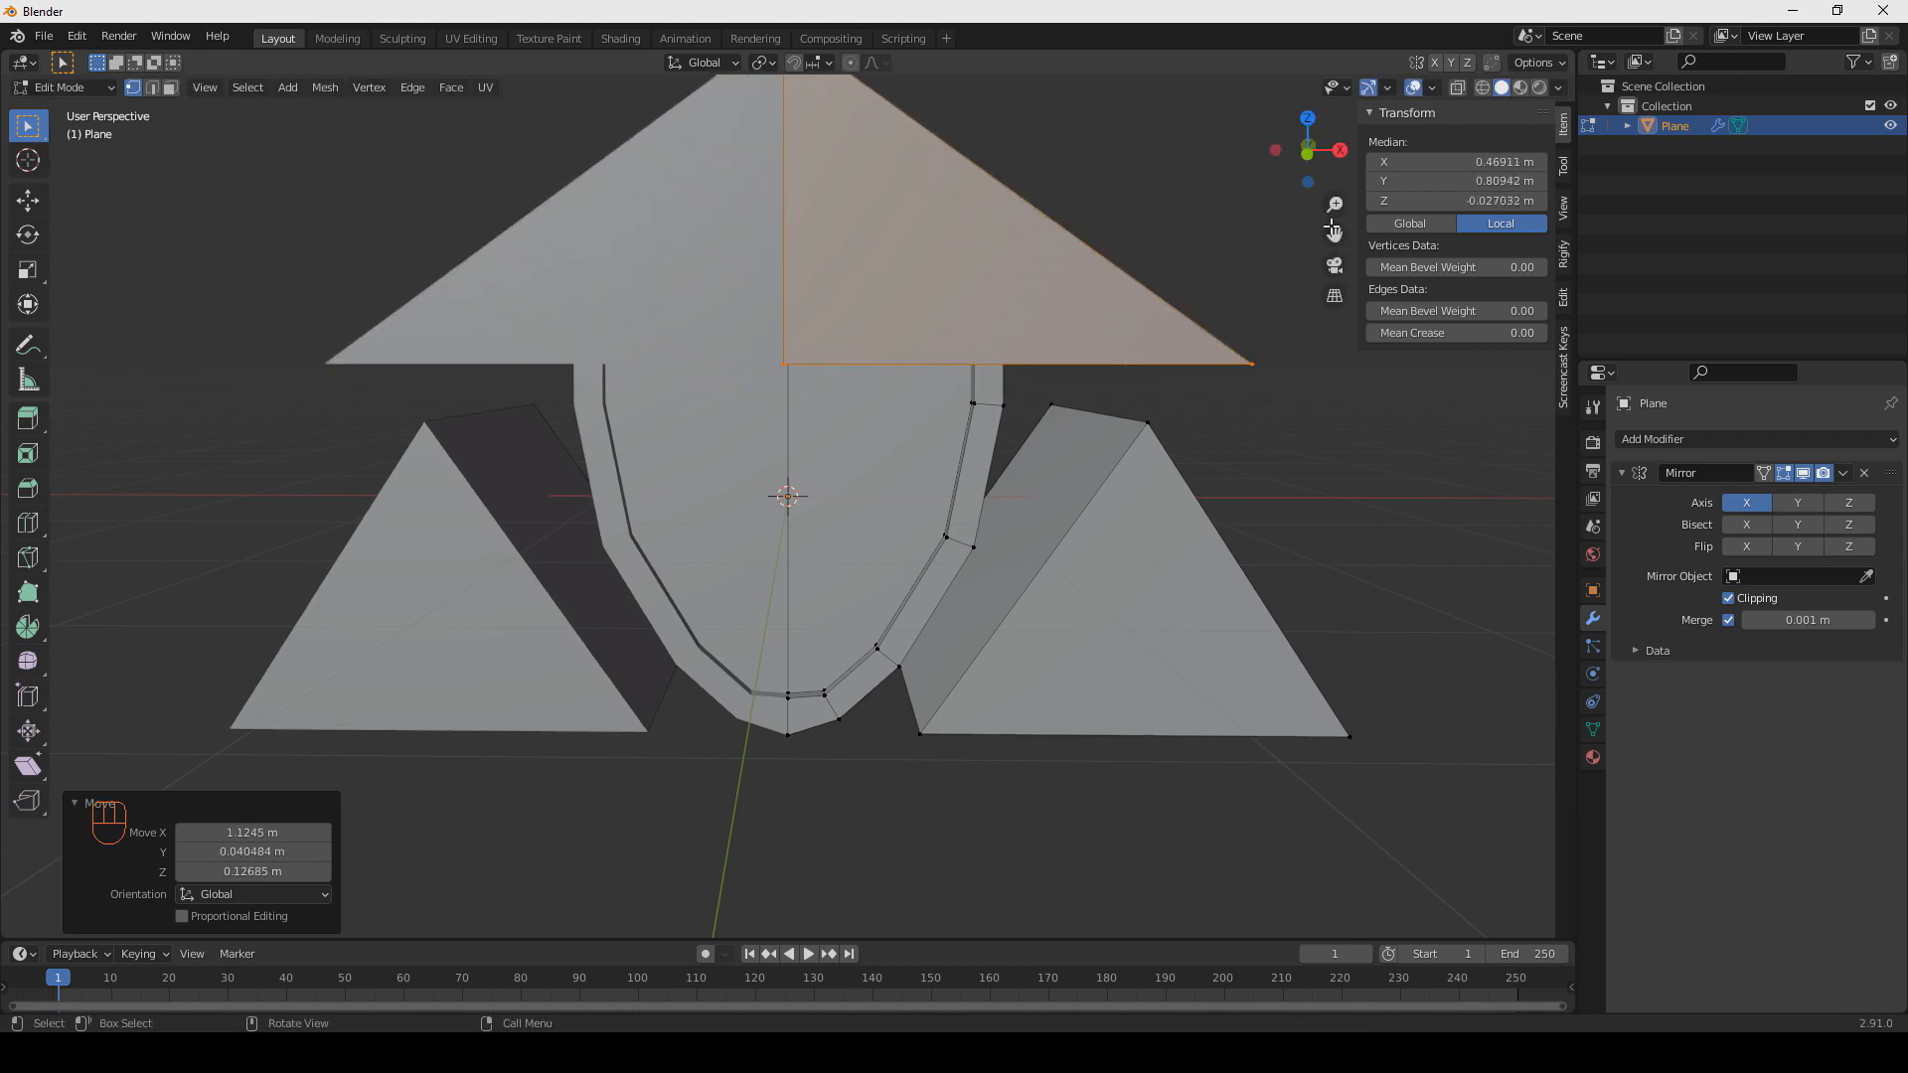
Move the upper wedge about 1.27 m along X into the clipped mirror centre, narrowing it, and lower it slightly.
{"action": "scroll", "coordinate": [1078, 327], "scroll_direction": "down", "scroll_amount": 5}
{"action": "key", "text": "g"}
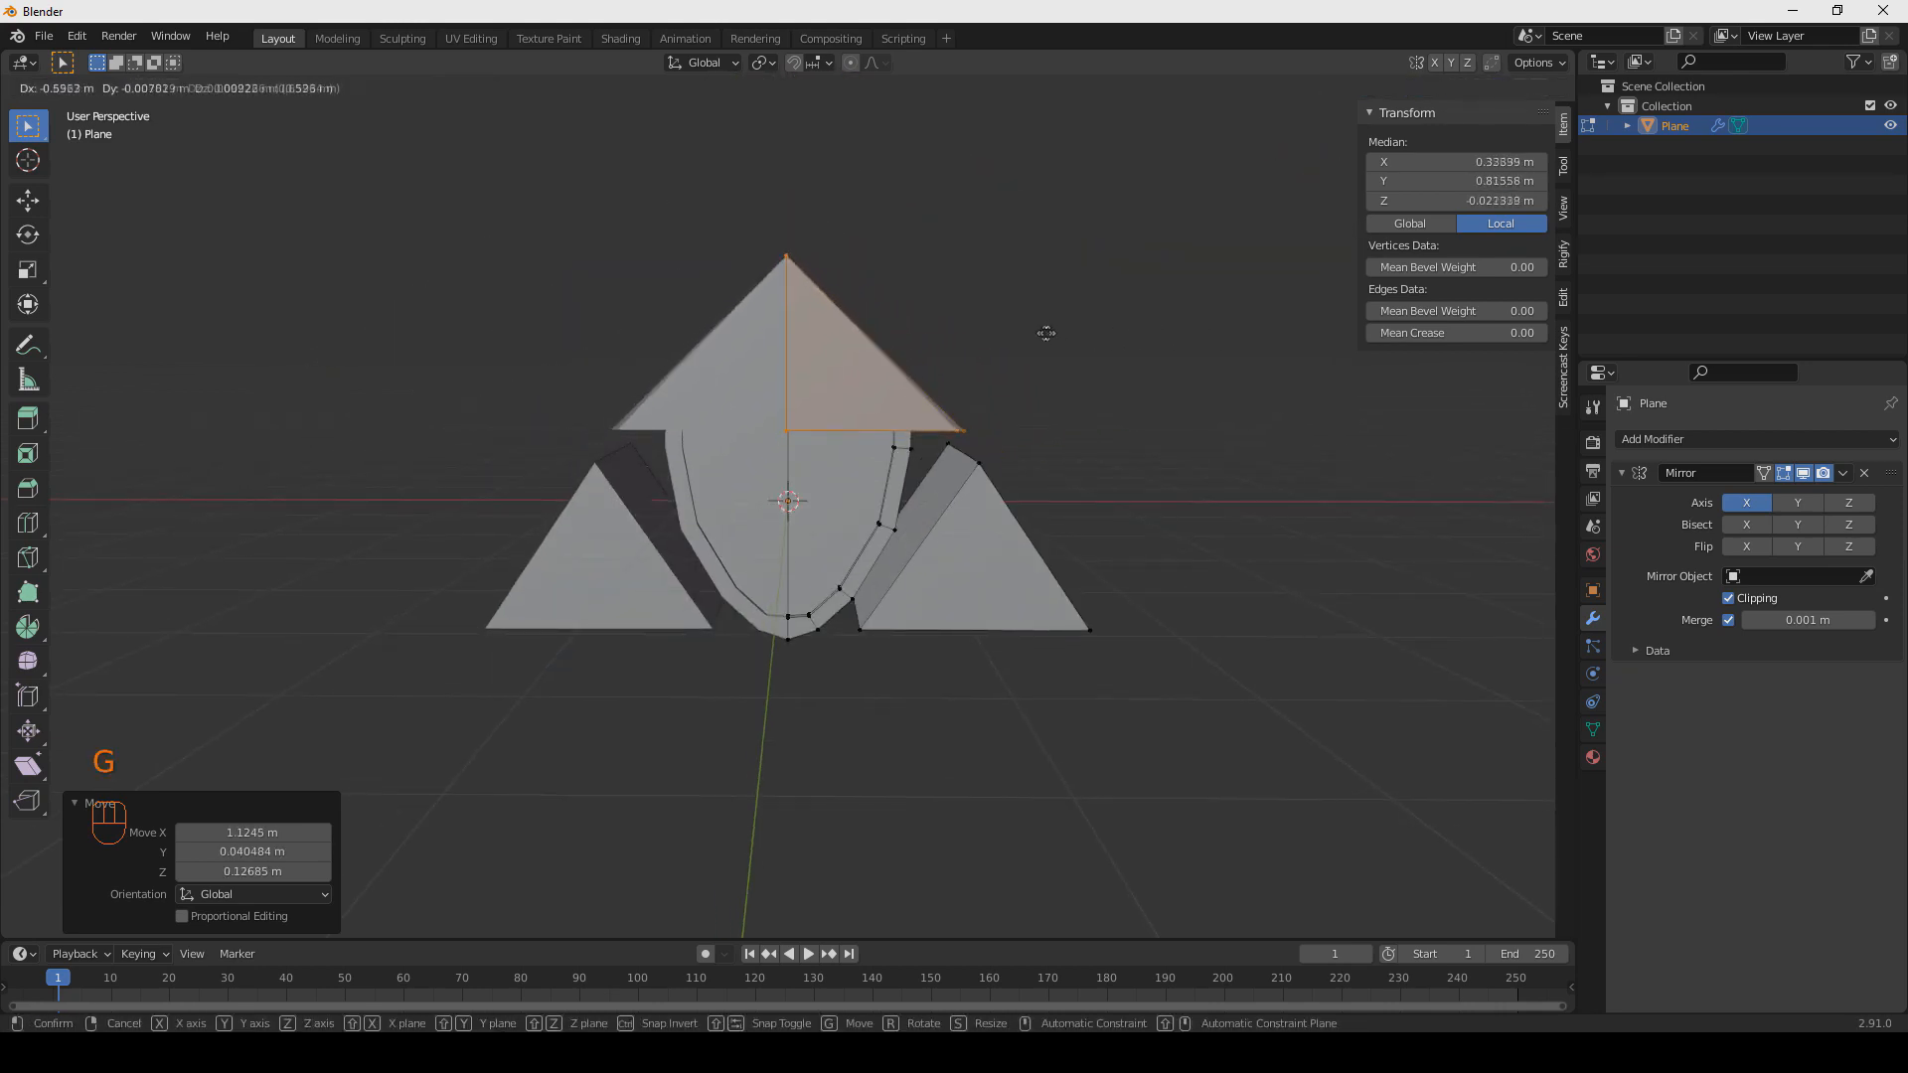
{"action": "left_click", "coordinate": [956, 340]}
{"action": "scroll", "coordinate": [947, 358], "scroll_direction": "up", "scroll_amount": 3}
{"action": "key", "text": "g"}
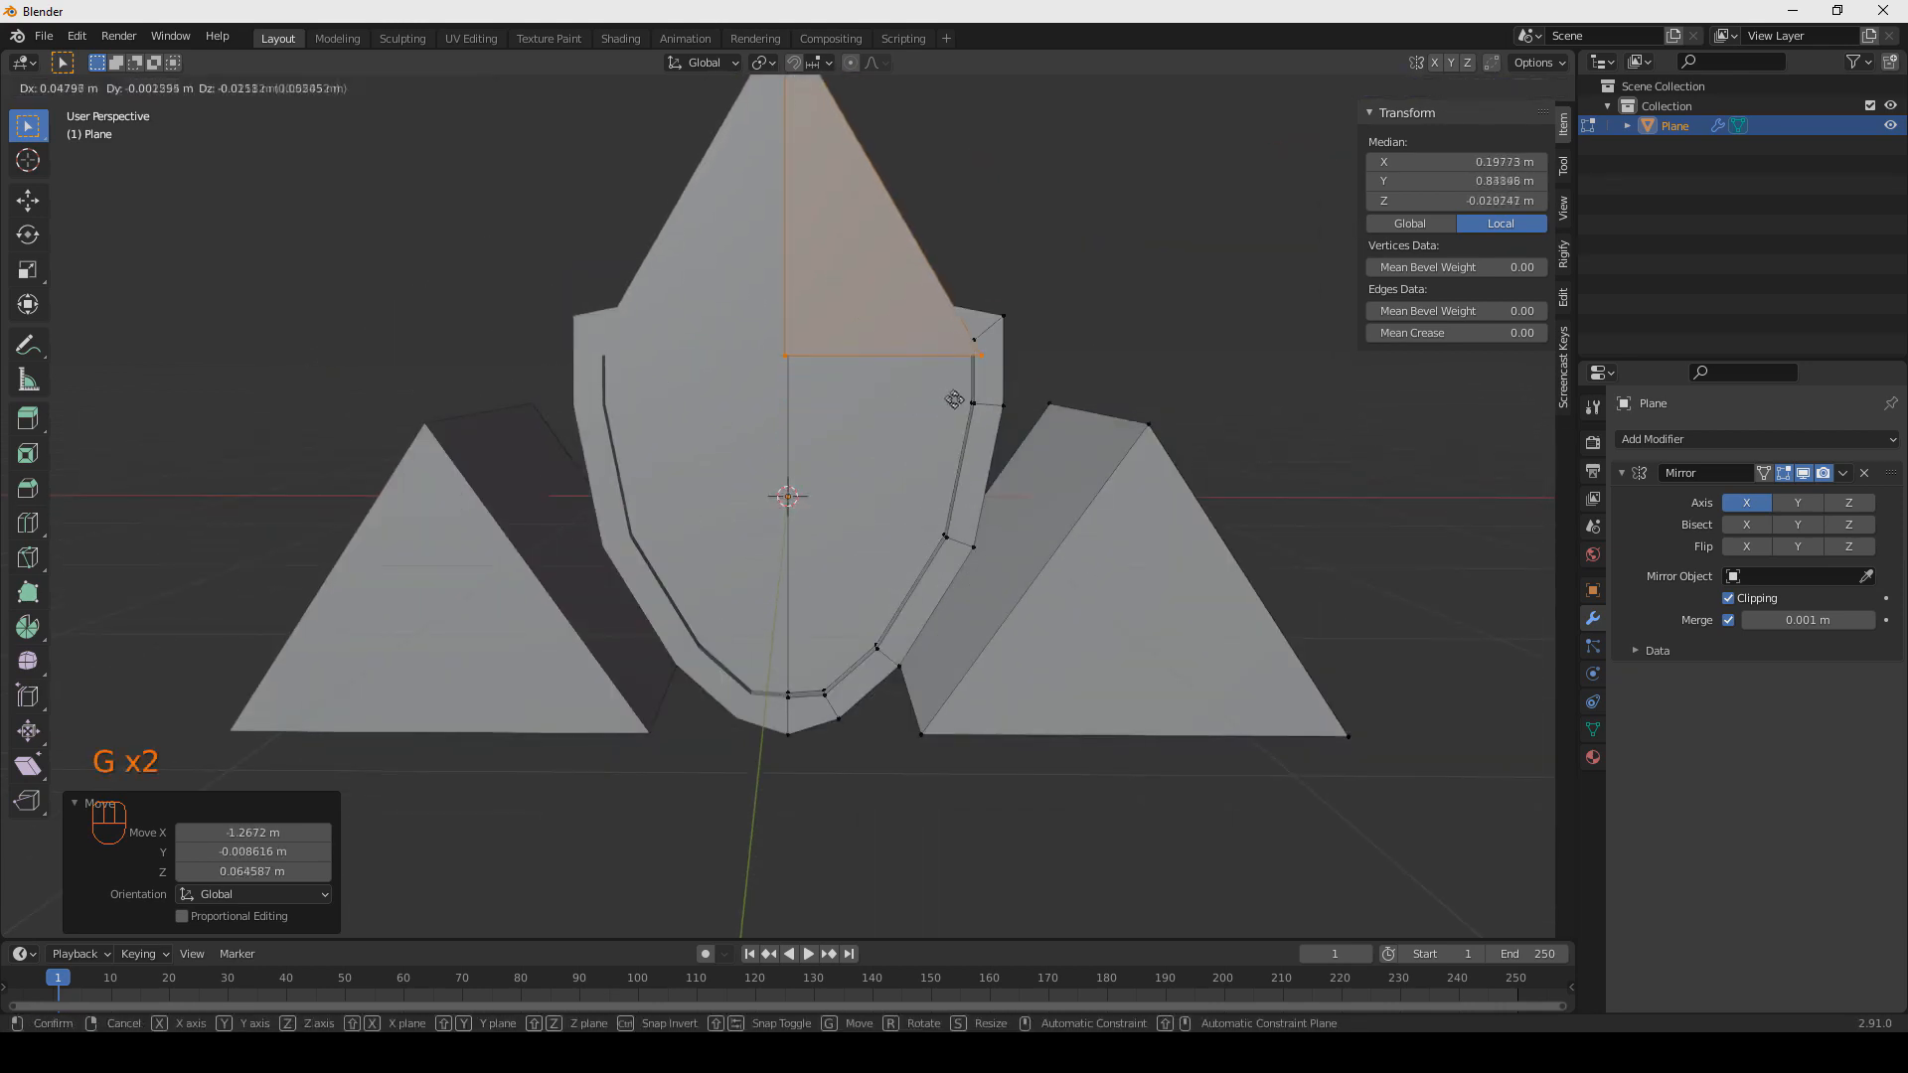
{"action": "left_click", "coordinate": [985, 440]}
{"action": "left_click", "coordinate": [1221, 400]}
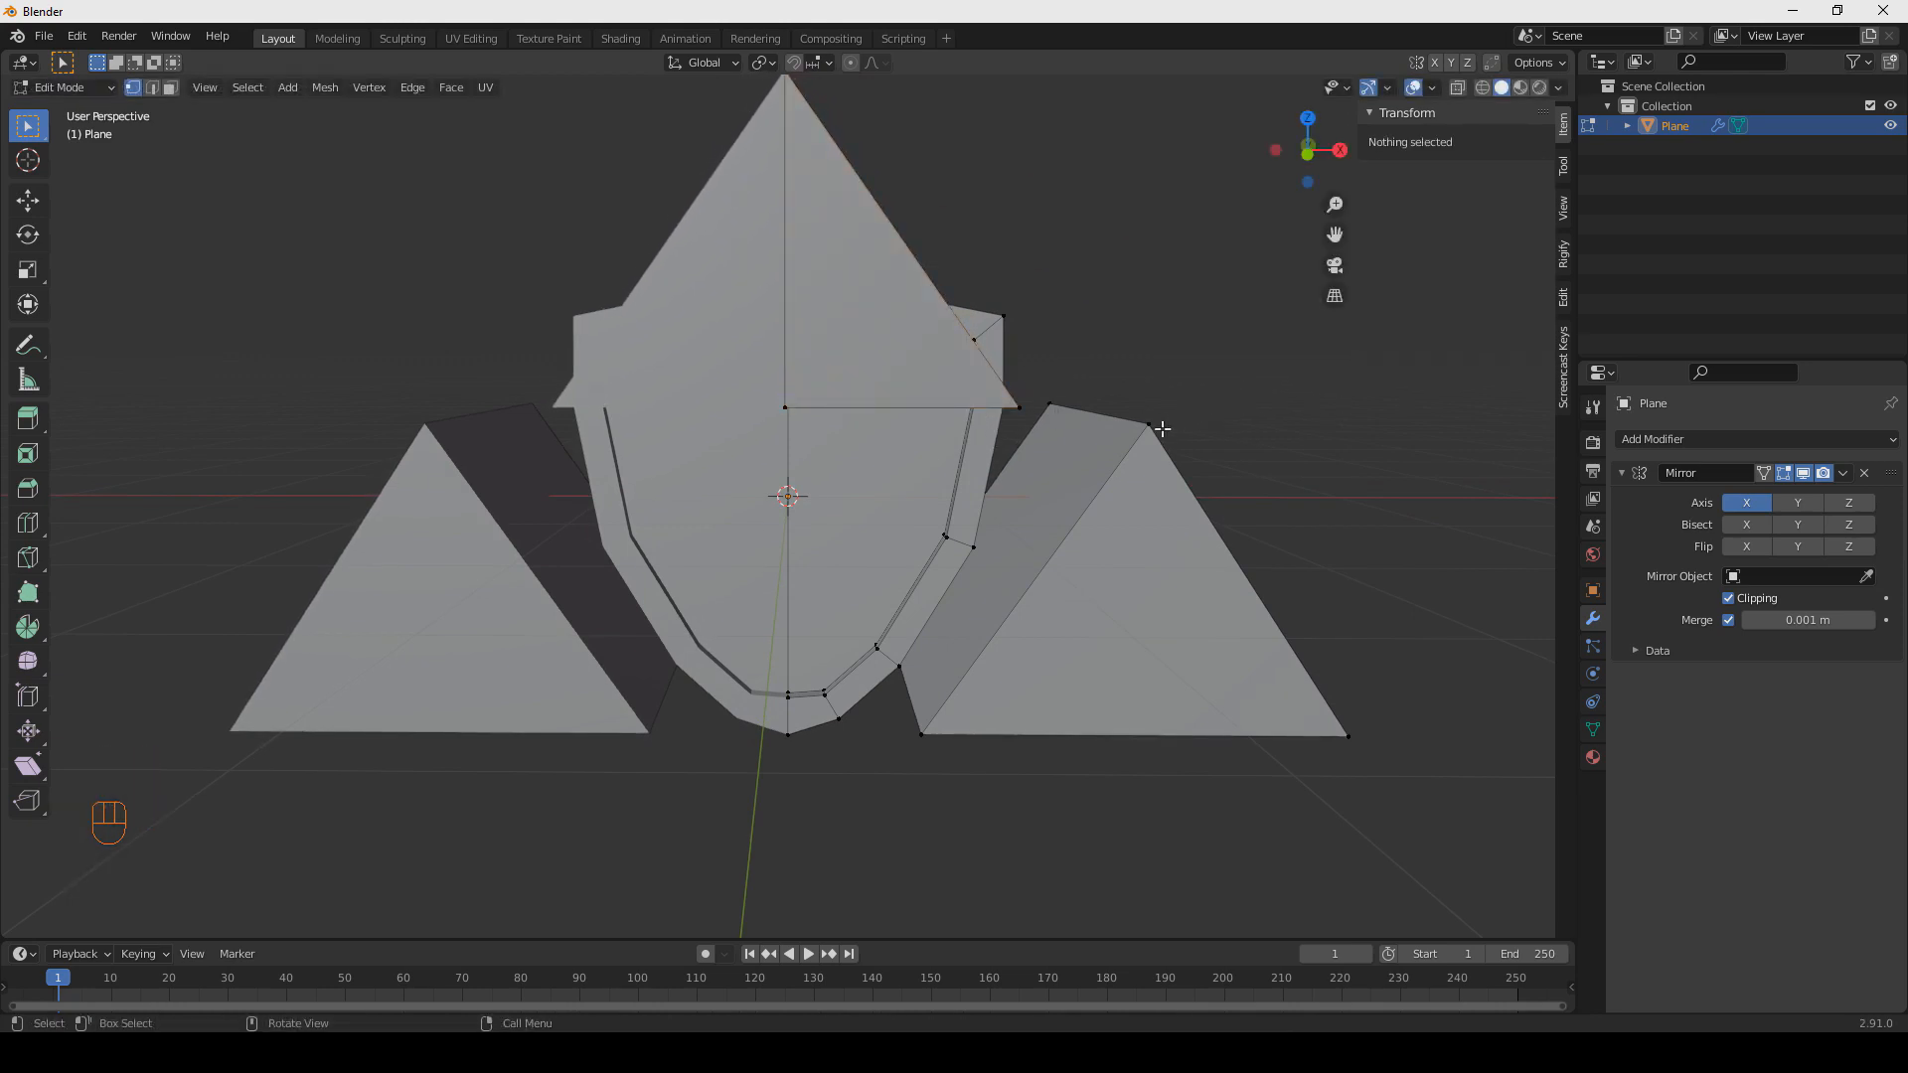
Select the whole lower side wedge and move it about 0.75 m along X into the mirror centre.
{"action": "scroll", "coordinate": [1231, 486], "scroll_direction": "up", "scroll_amount": 3}
{"action": "scroll", "coordinate": [1206, 481], "scroll_direction": "down", "scroll_amount": 3}
{"action": "key", "text": "l"}
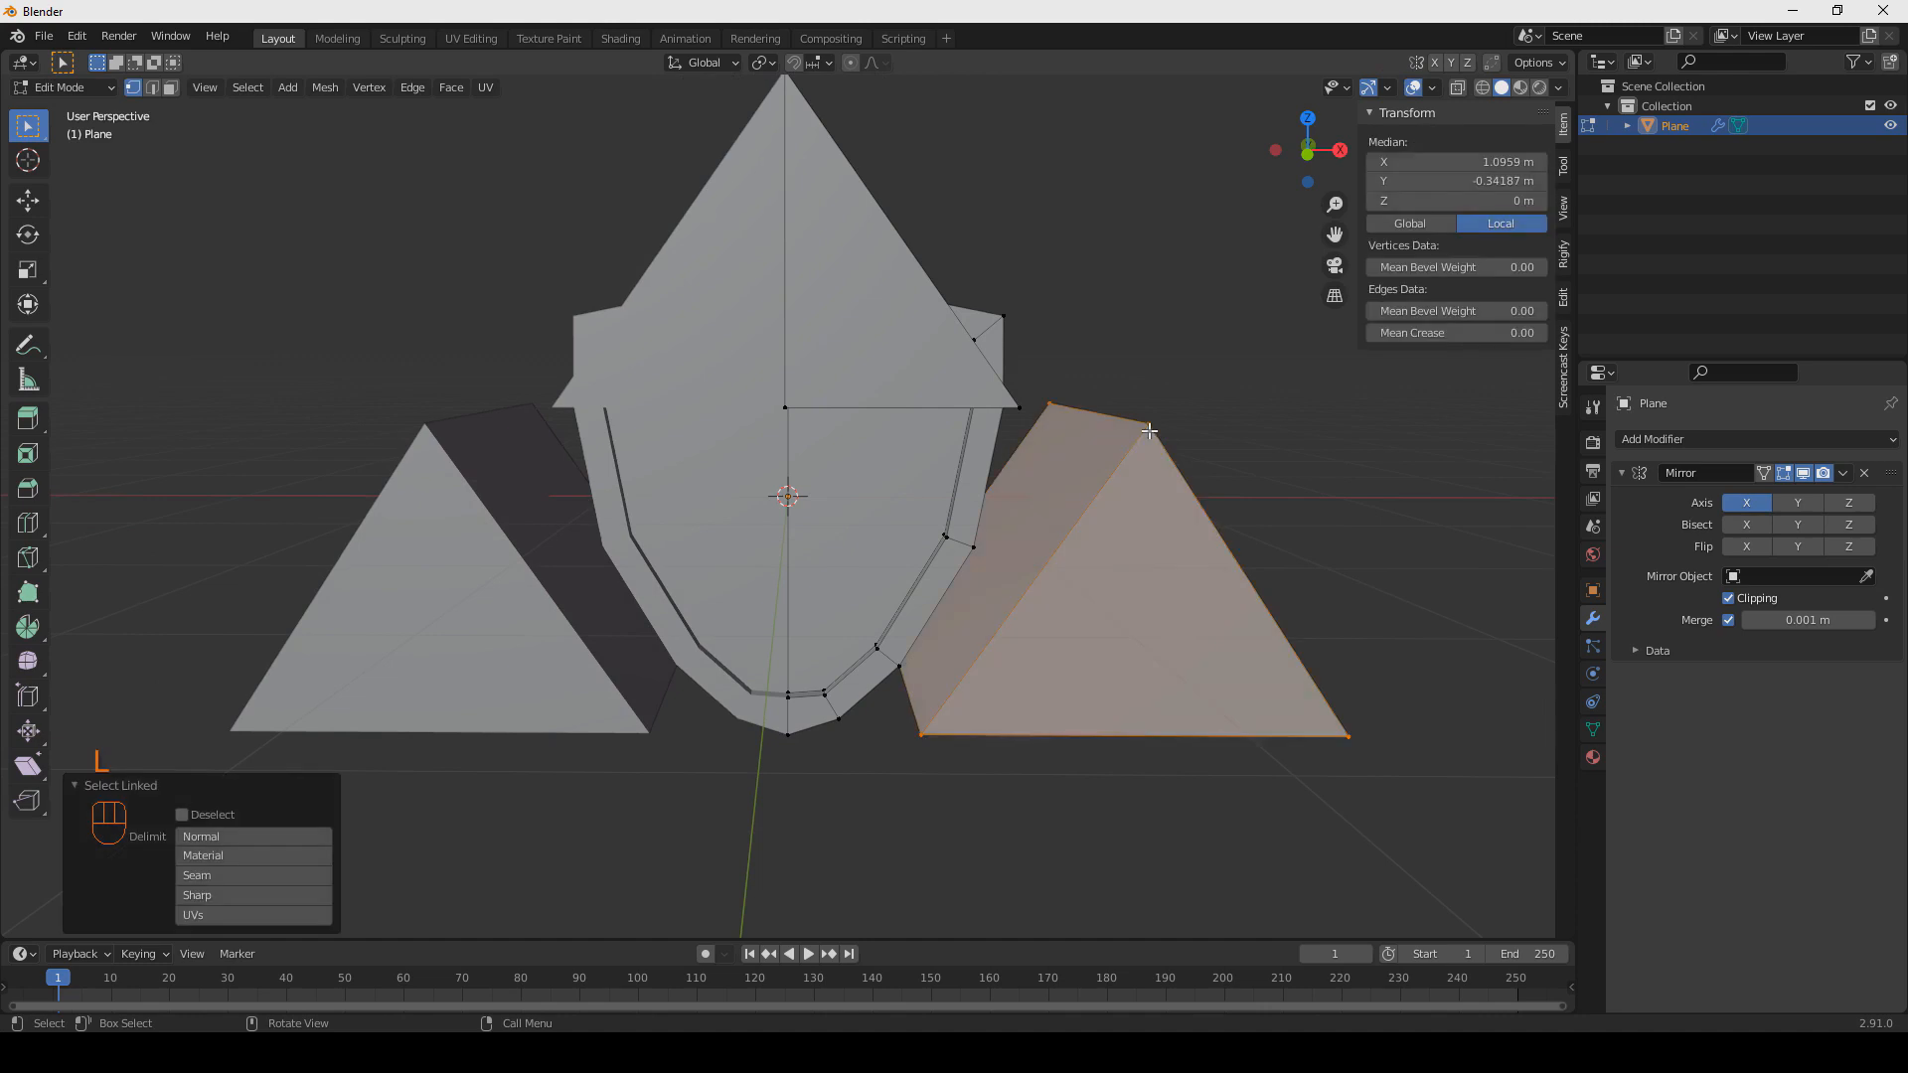
{"action": "key", "text": "g"}
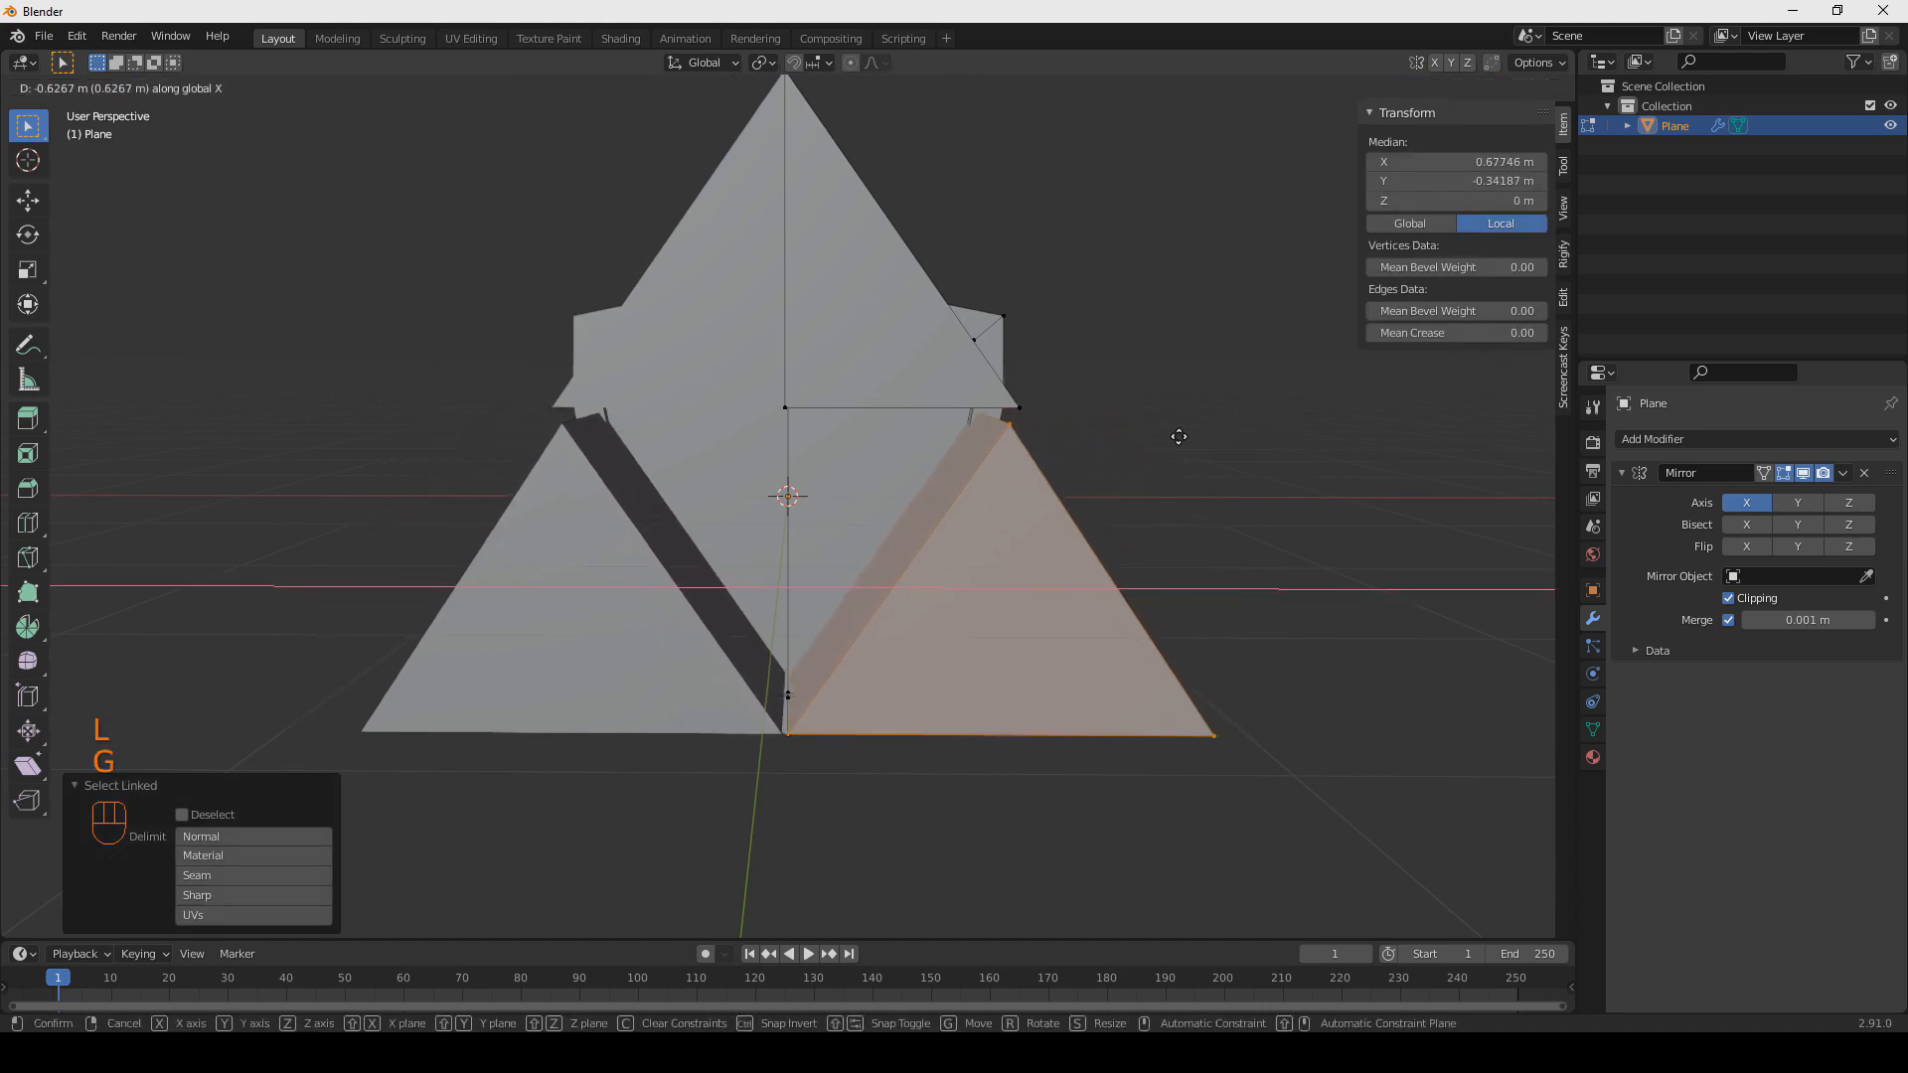
{"action": "left_click", "coordinate": [1159, 436]}
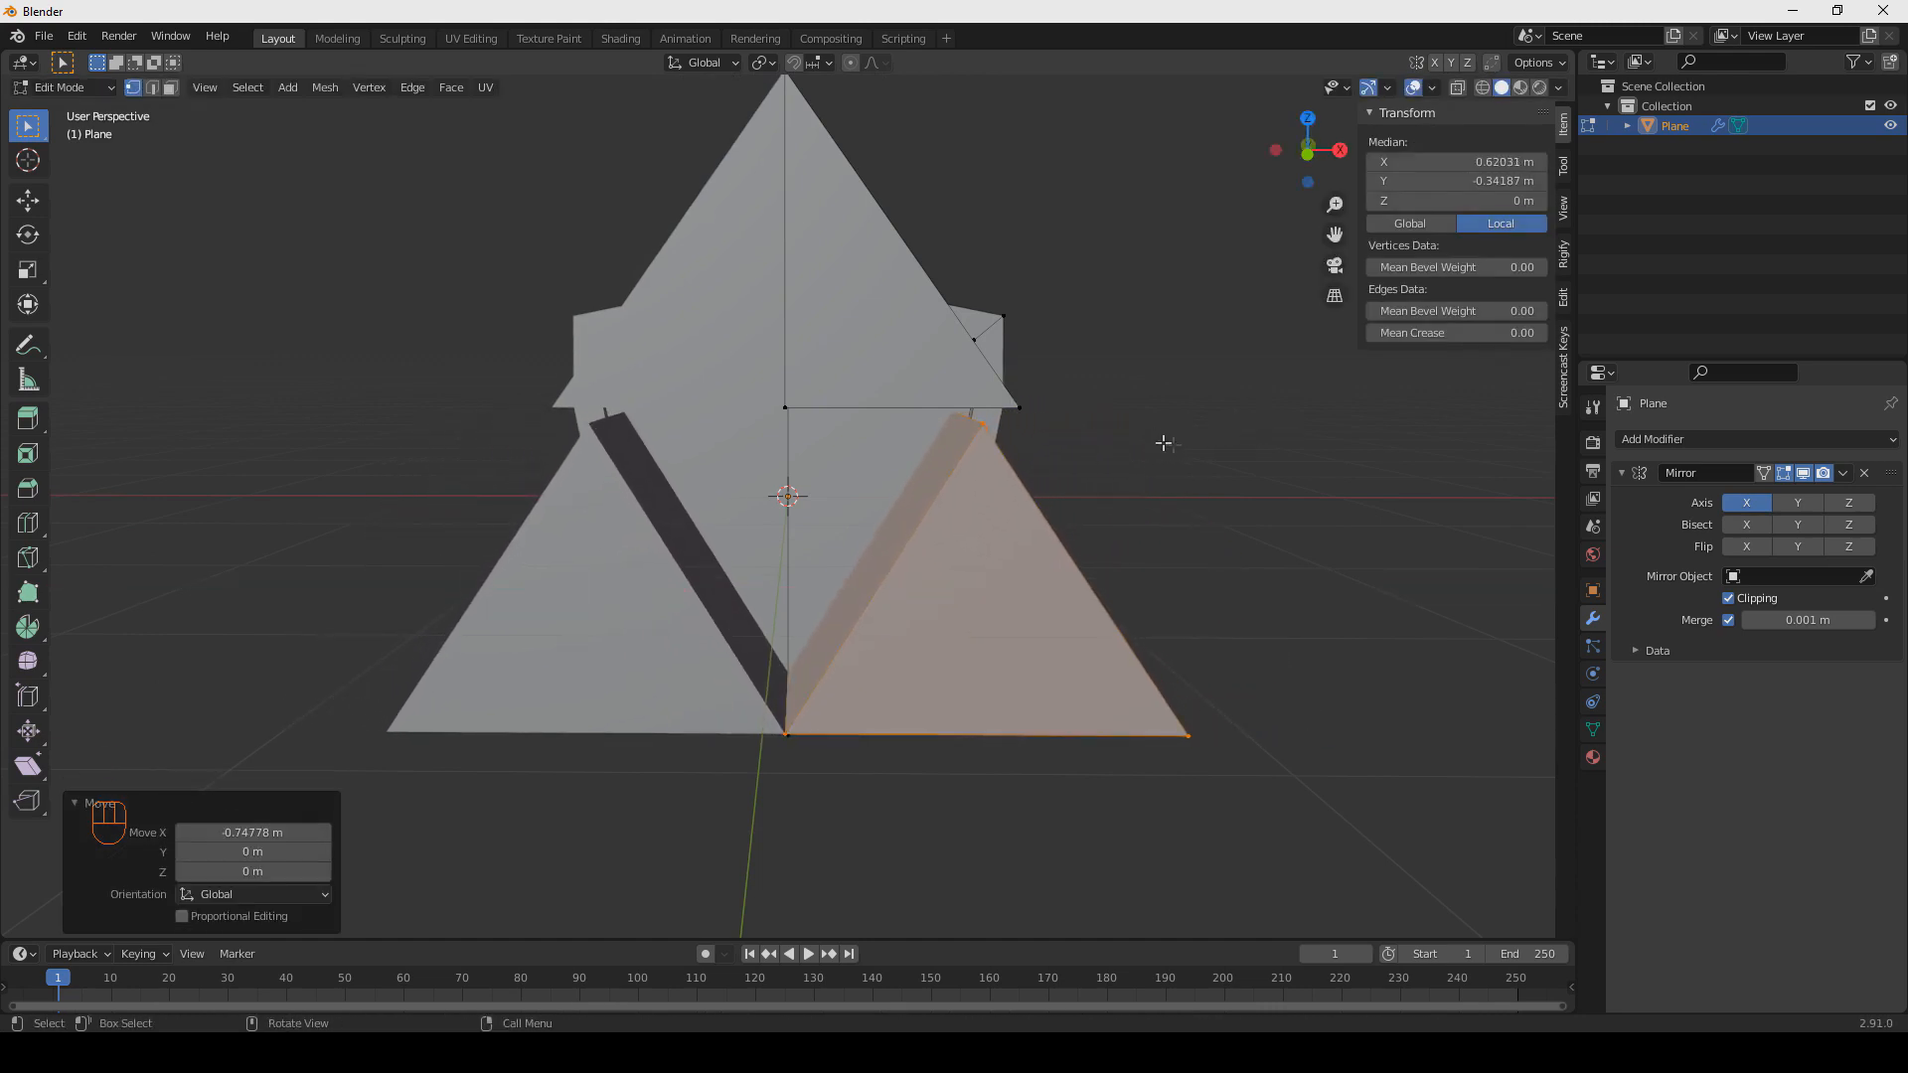
{"action": "left_click", "coordinate": [1174, 441]}
Select the whole upper wedge and move it so its outer lower corner meets the apex of the lower wedge.
{"action": "middle_click_drag", "start_coordinate": [1173, 441], "coordinate": [1030, 428]}
{"action": "key", "text": "l"}
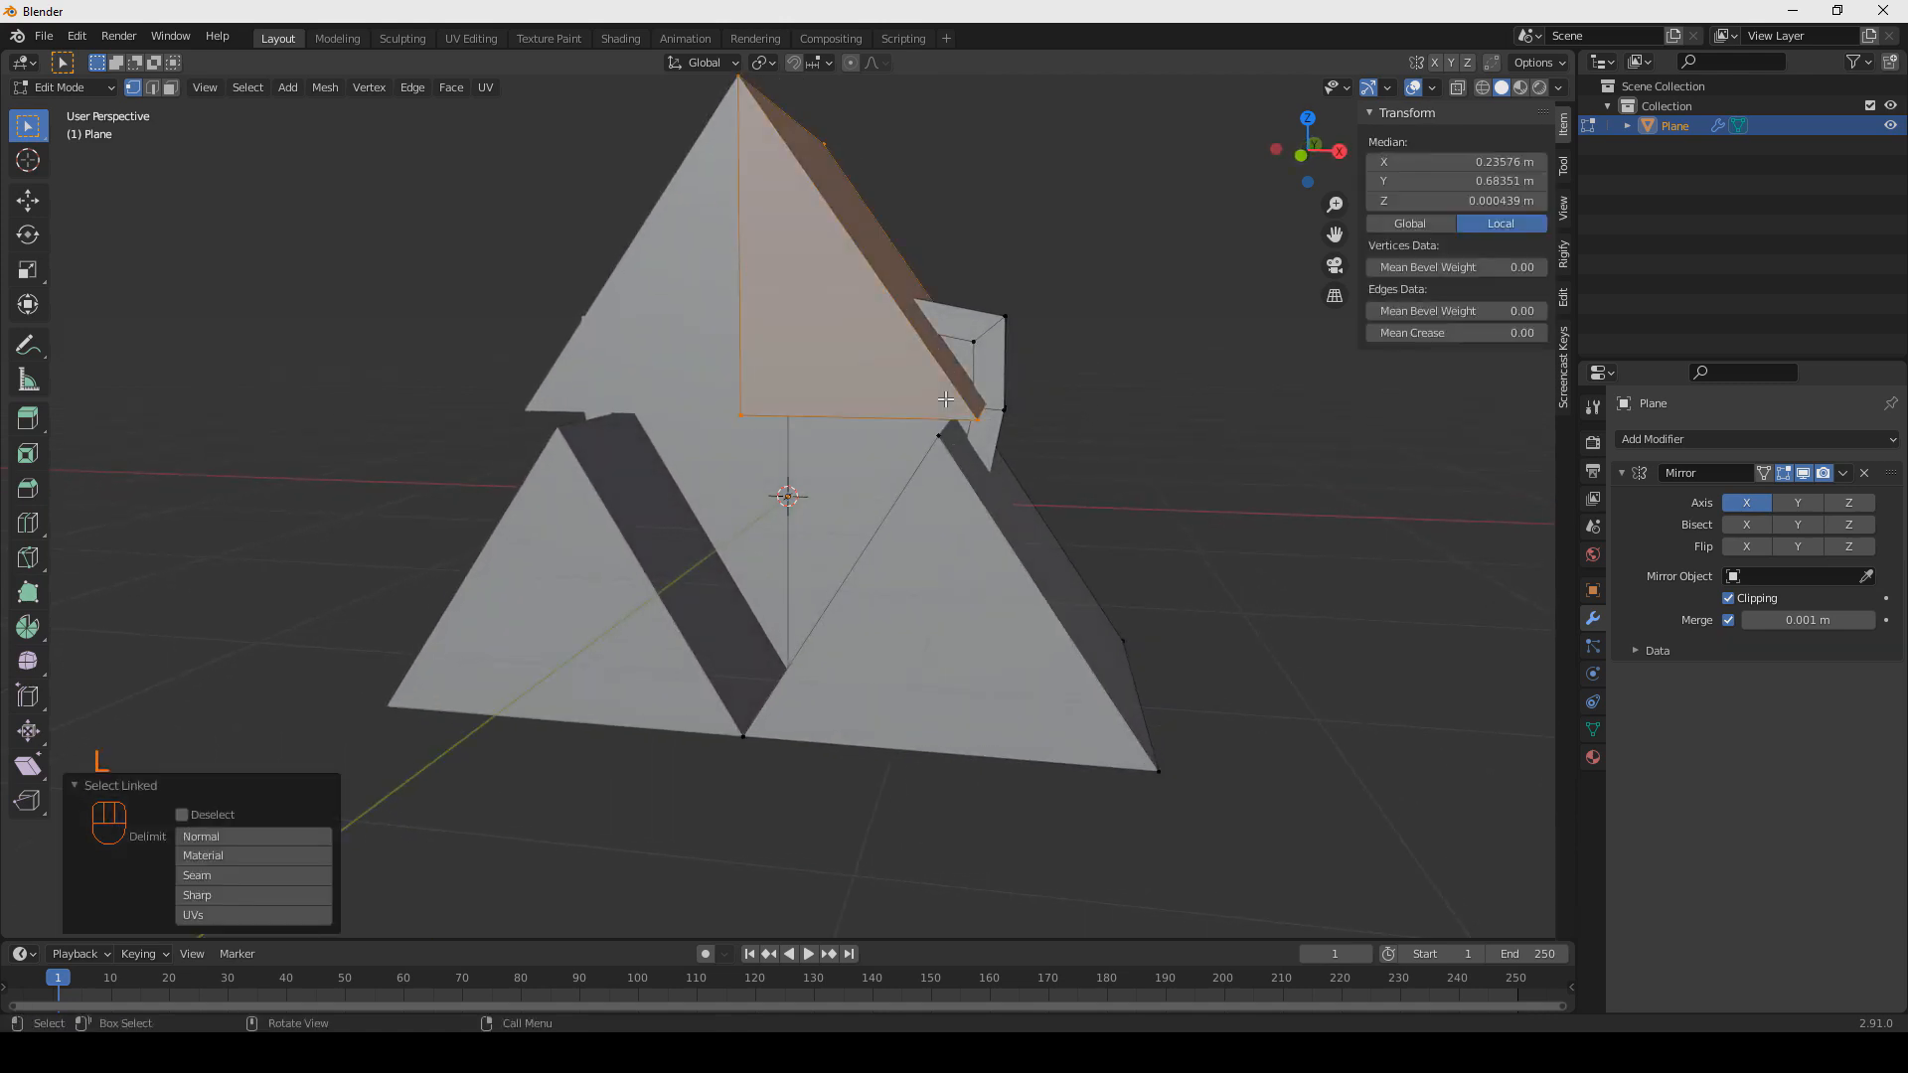
{"action": "key", "text": "g"}
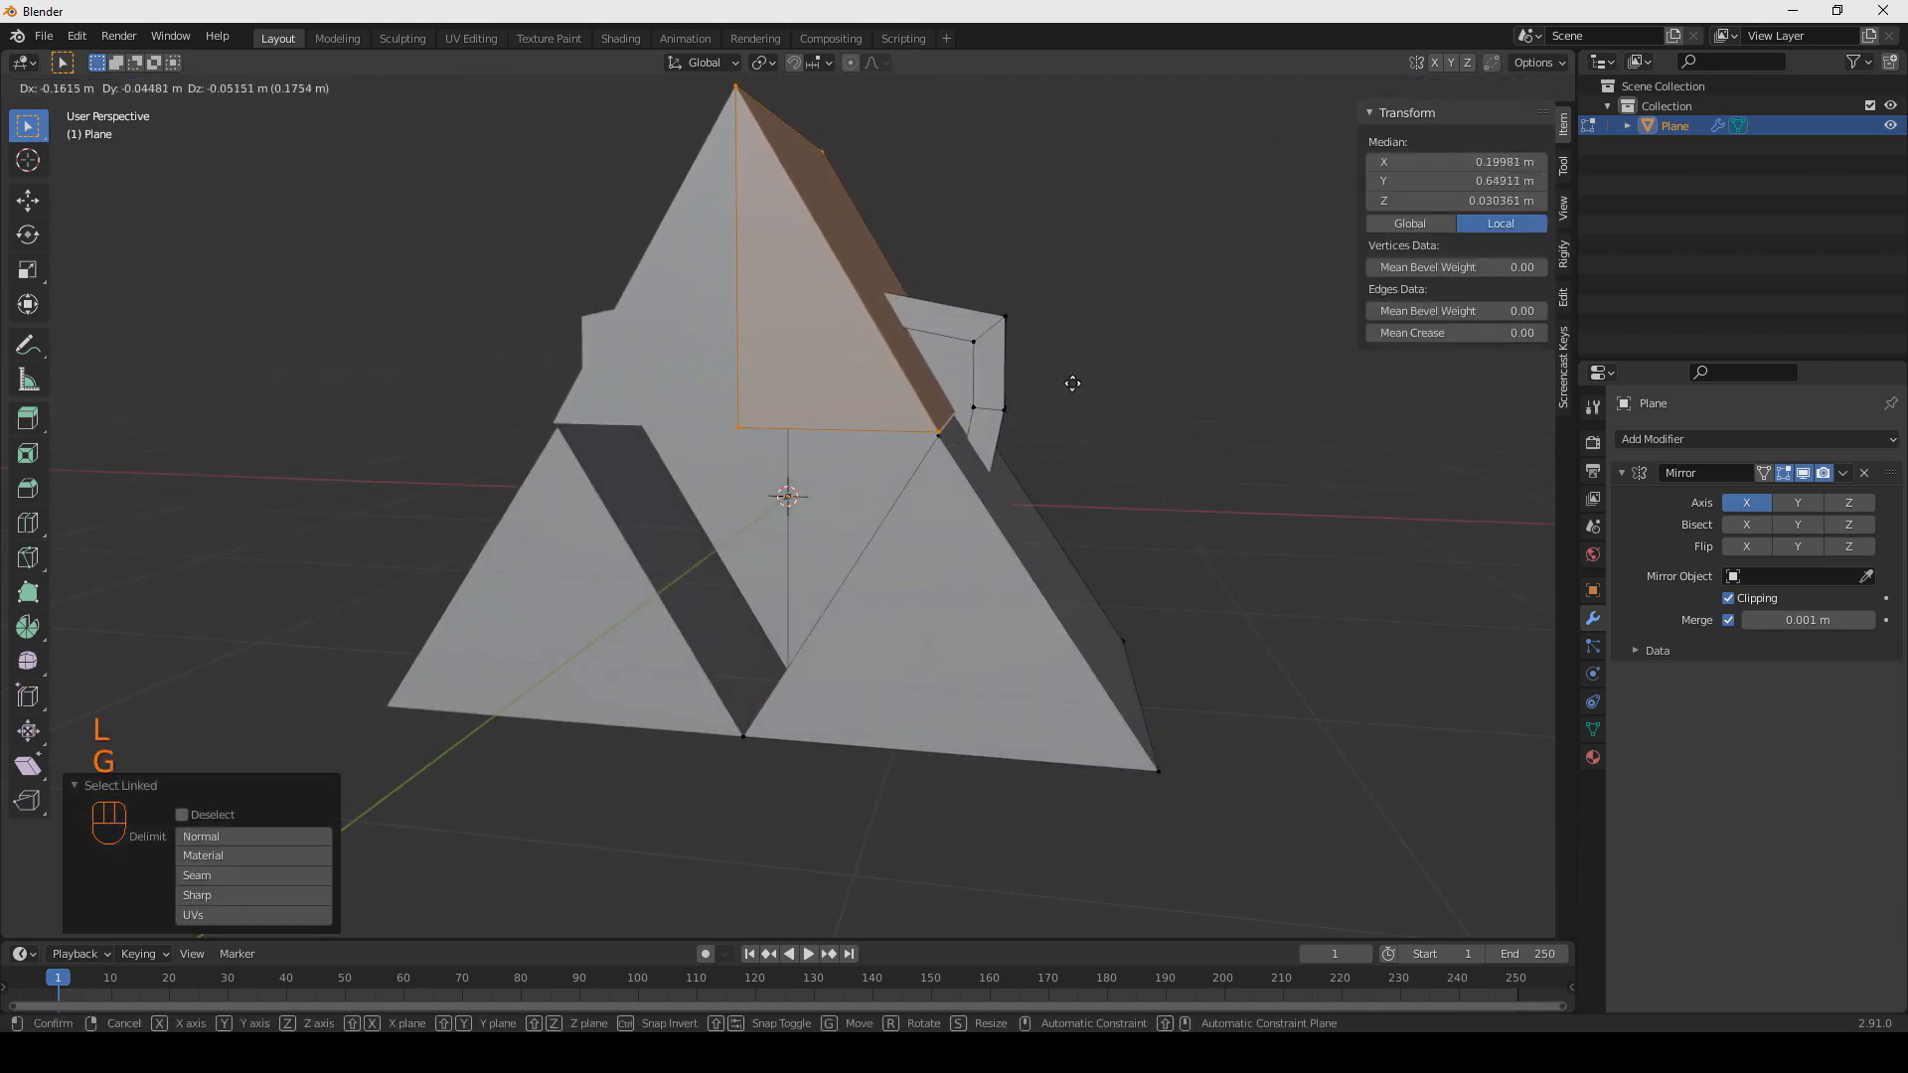
{"action": "left_click", "coordinate": [1073, 387]}
{"action": "middle_click_drag", "start_coordinate": [1060, 395], "coordinate": [1035, 414]}
{"action": "left_click", "coordinate": [1161, 386]}
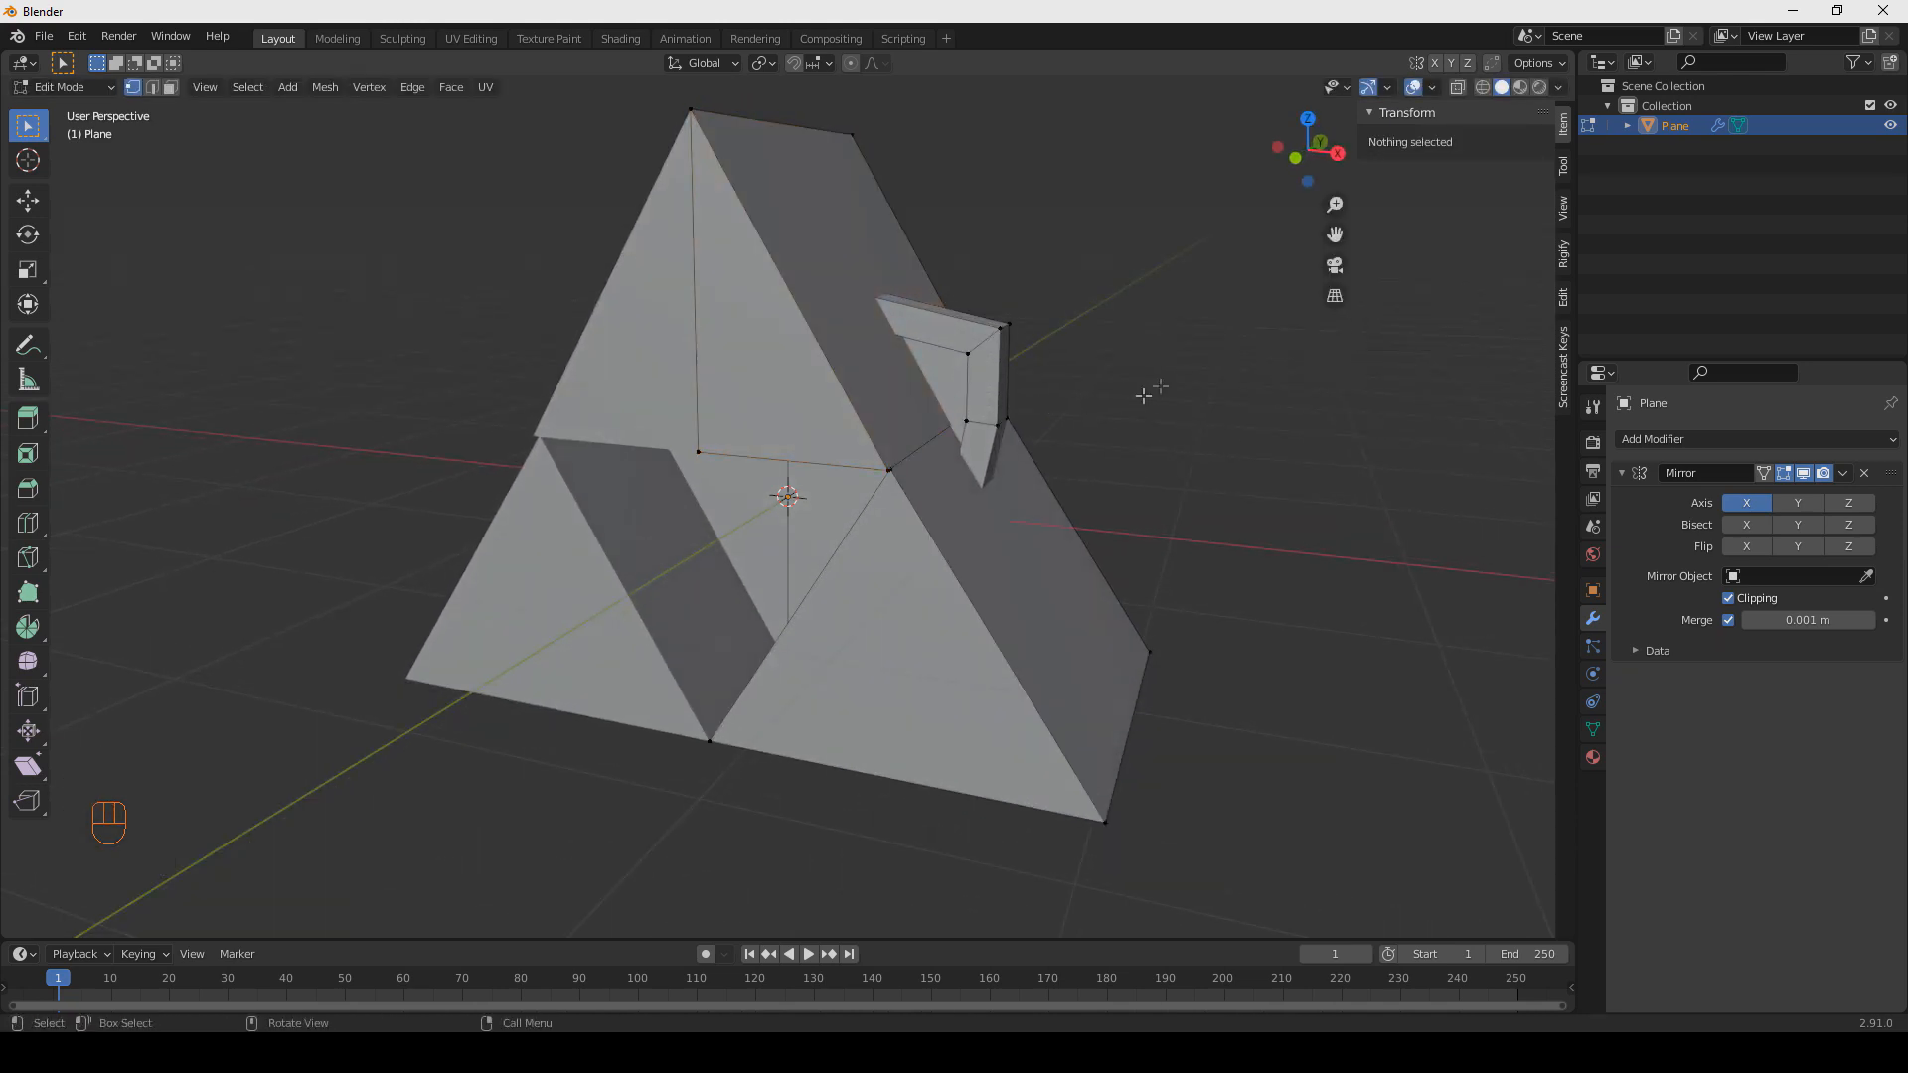
Try to merge the corner vertices where the upper and lower wedges meet, and undo the attempt.
{"action": "middle_click_drag", "start_coordinate": [1161, 387], "coordinate": [1050, 472]}
{"action": "key", "text": "m"}
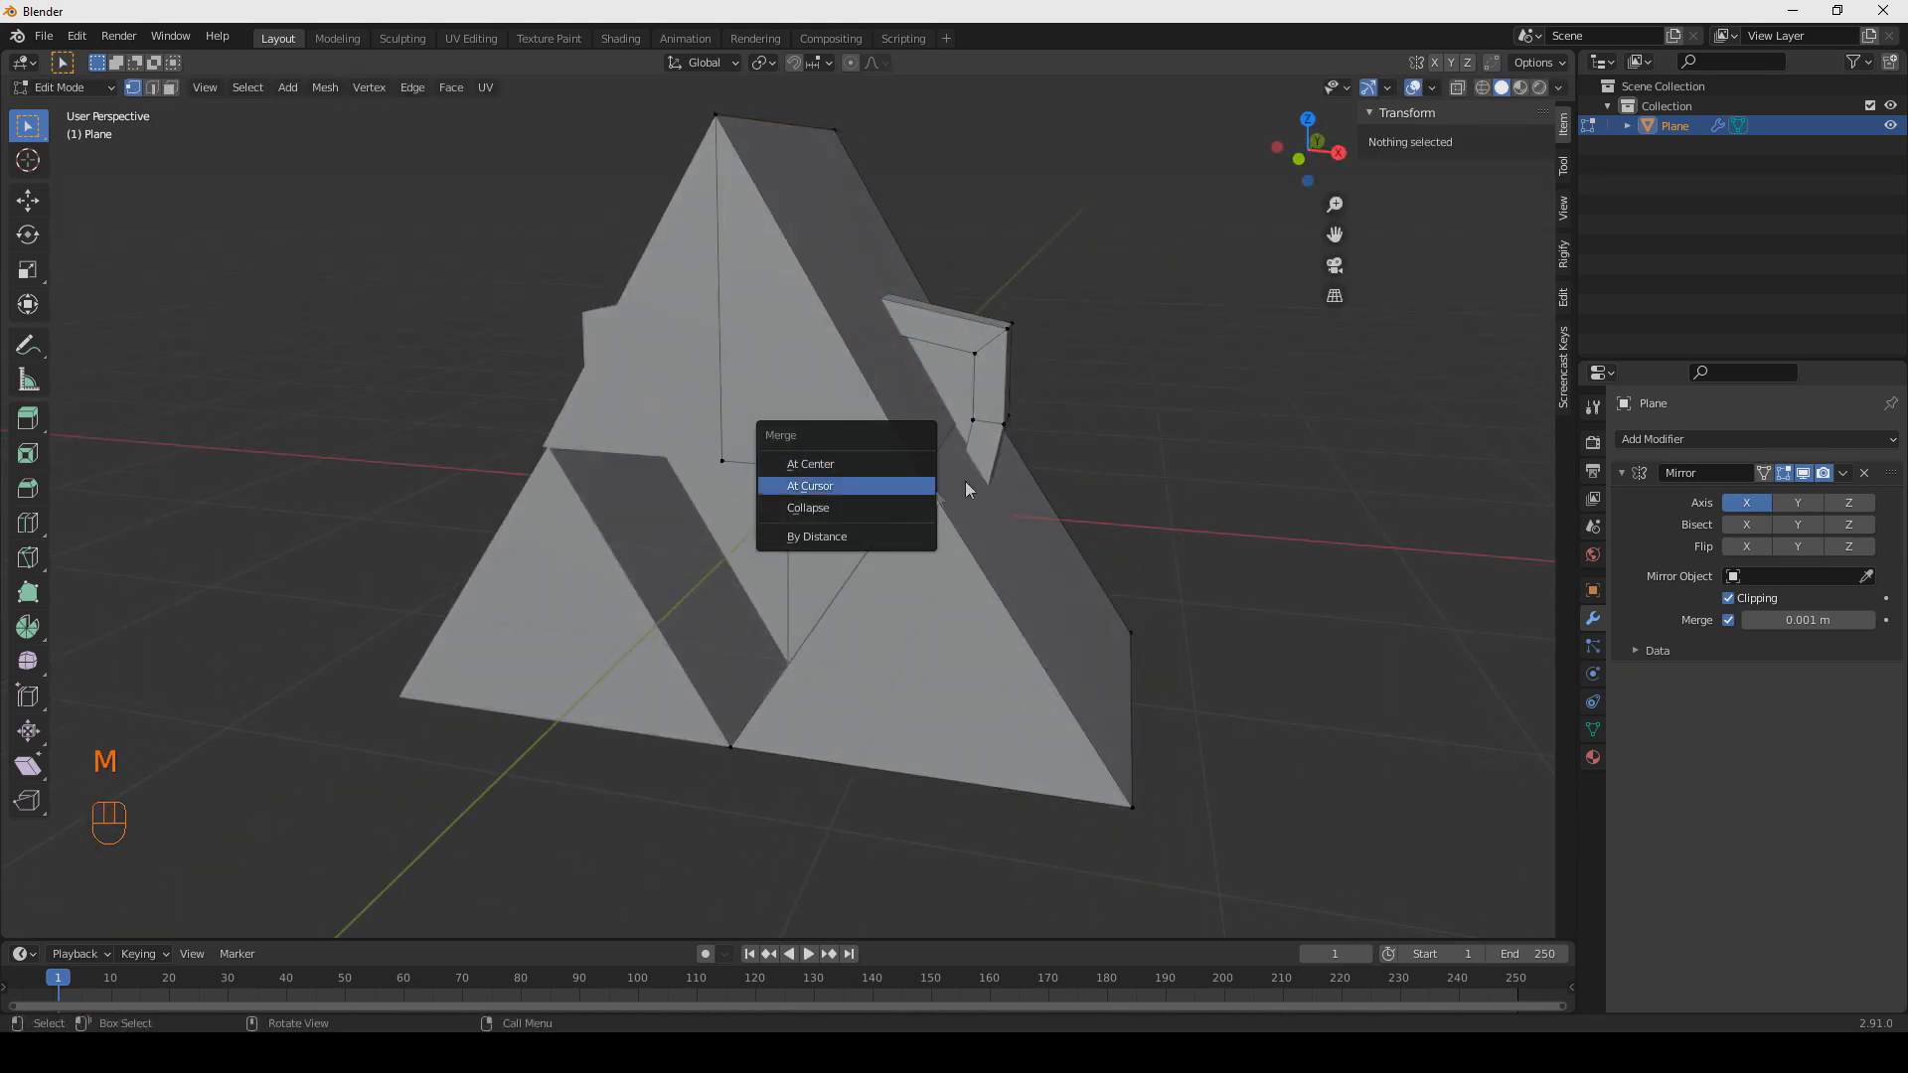
{"action": "key", "text": "b"}
{"action": "left_click_drag", "start_coordinate": [906, 485], "coordinate": [1083, 469]}
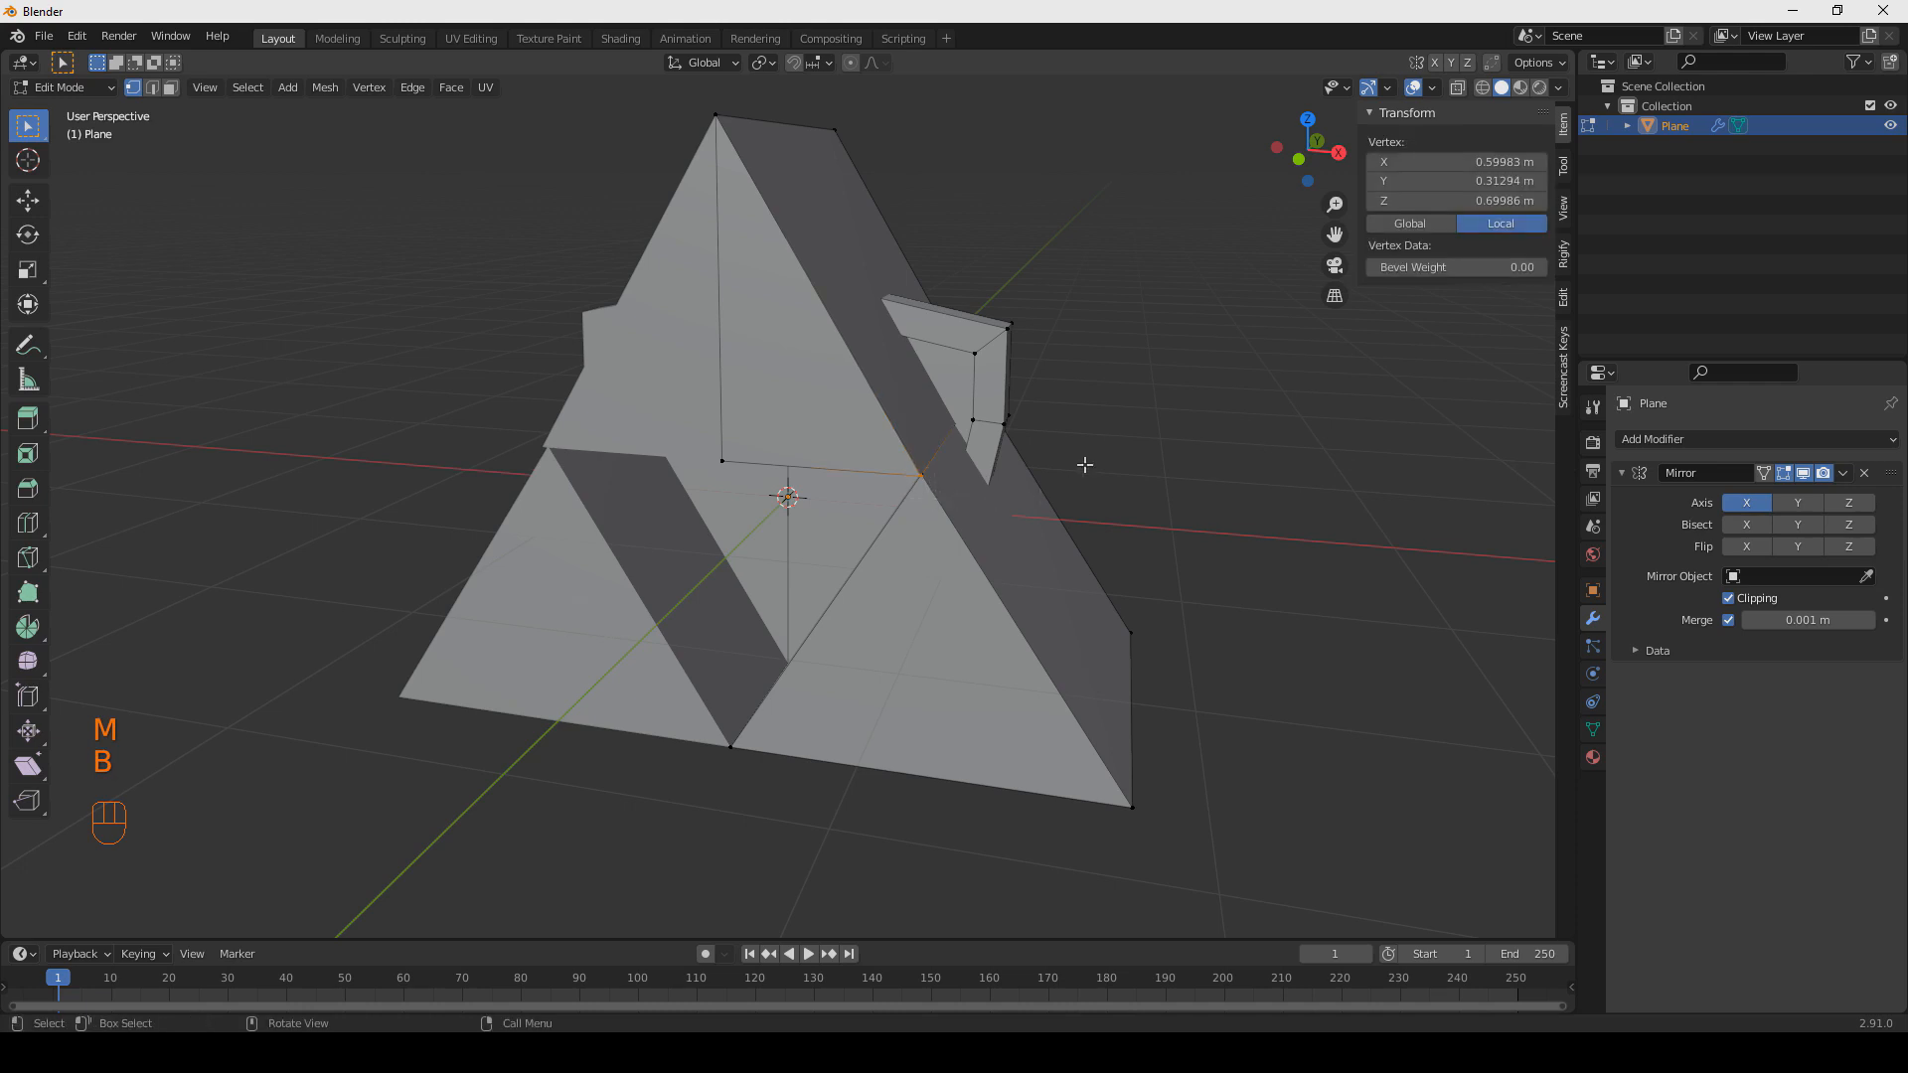
{"action": "key", "text": "m"}
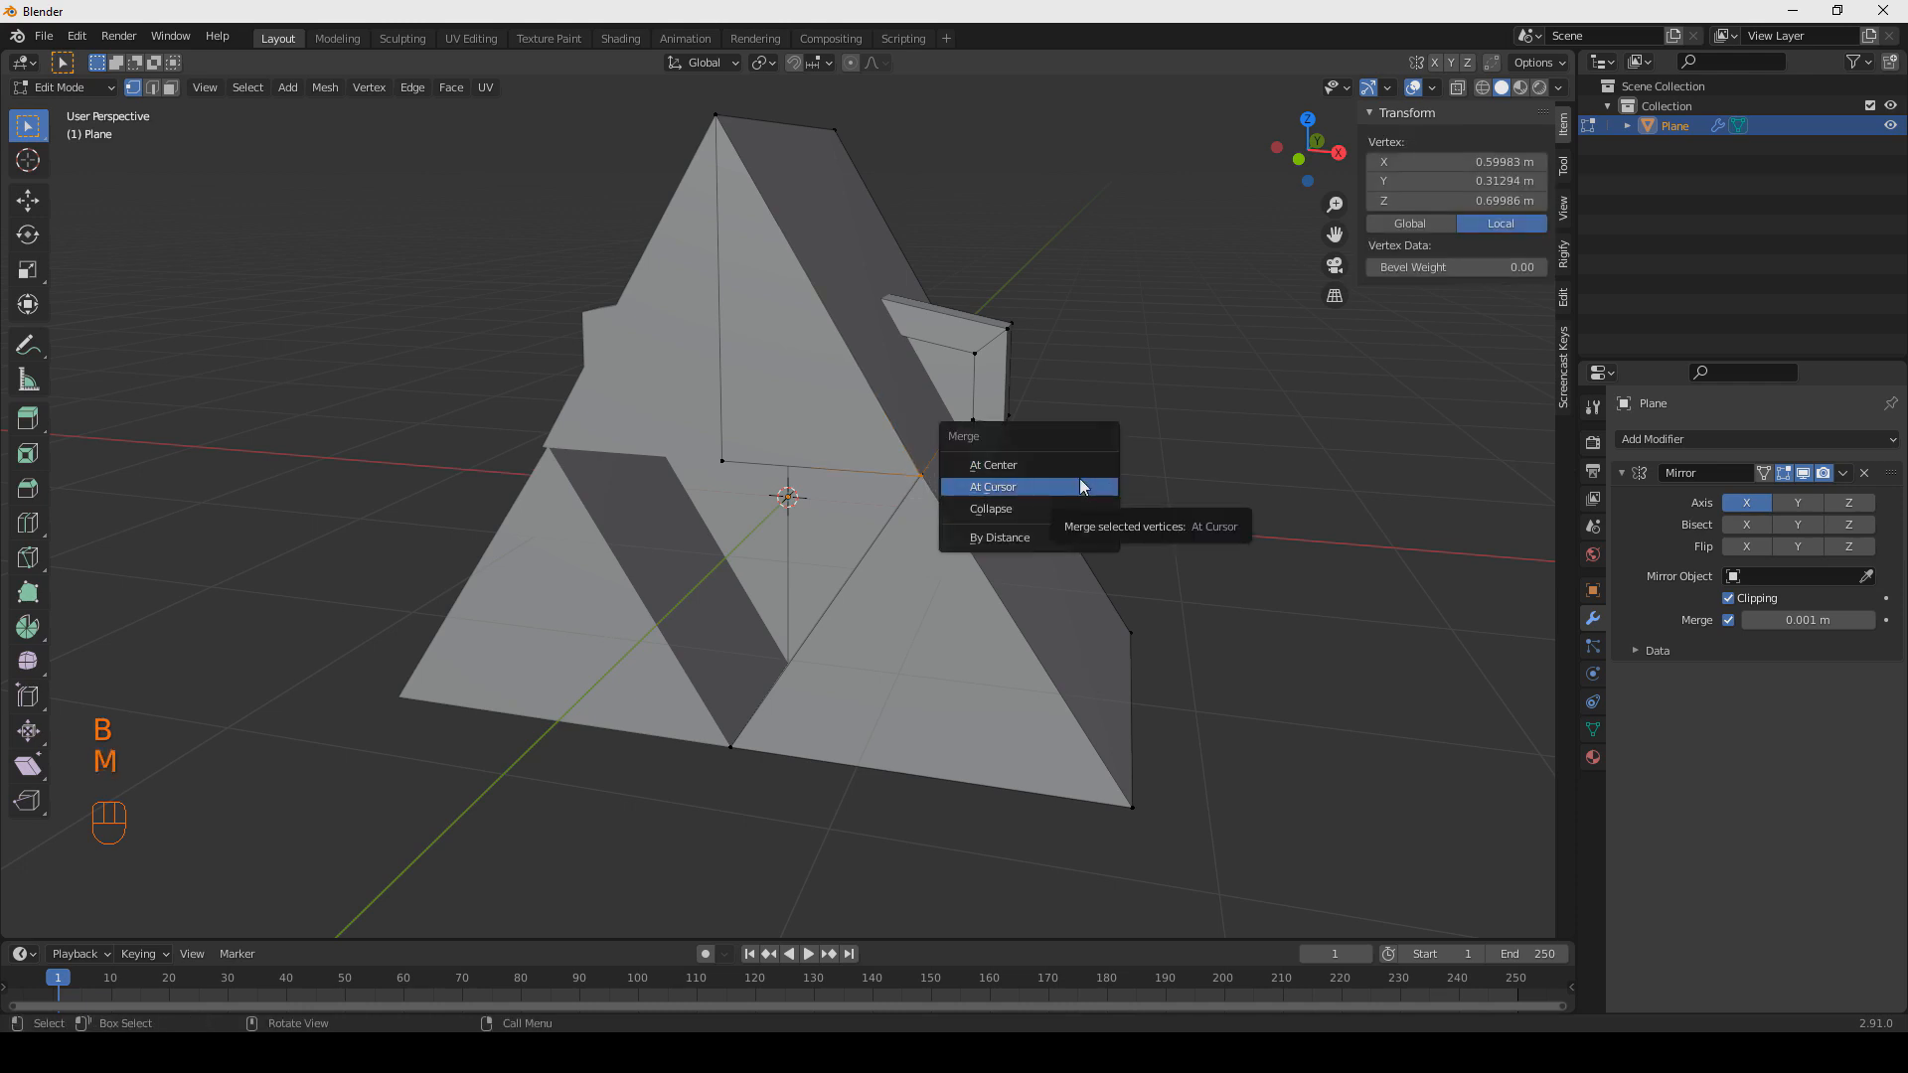
{"action": "left_click", "coordinate": [993, 465]}
{"action": "middle_click_drag", "start_coordinate": [1107, 430], "coordinate": [1158, 391]}
{"action": "key", "text": "g"}
{"action": "right_click", "coordinate": [1106, 400]}
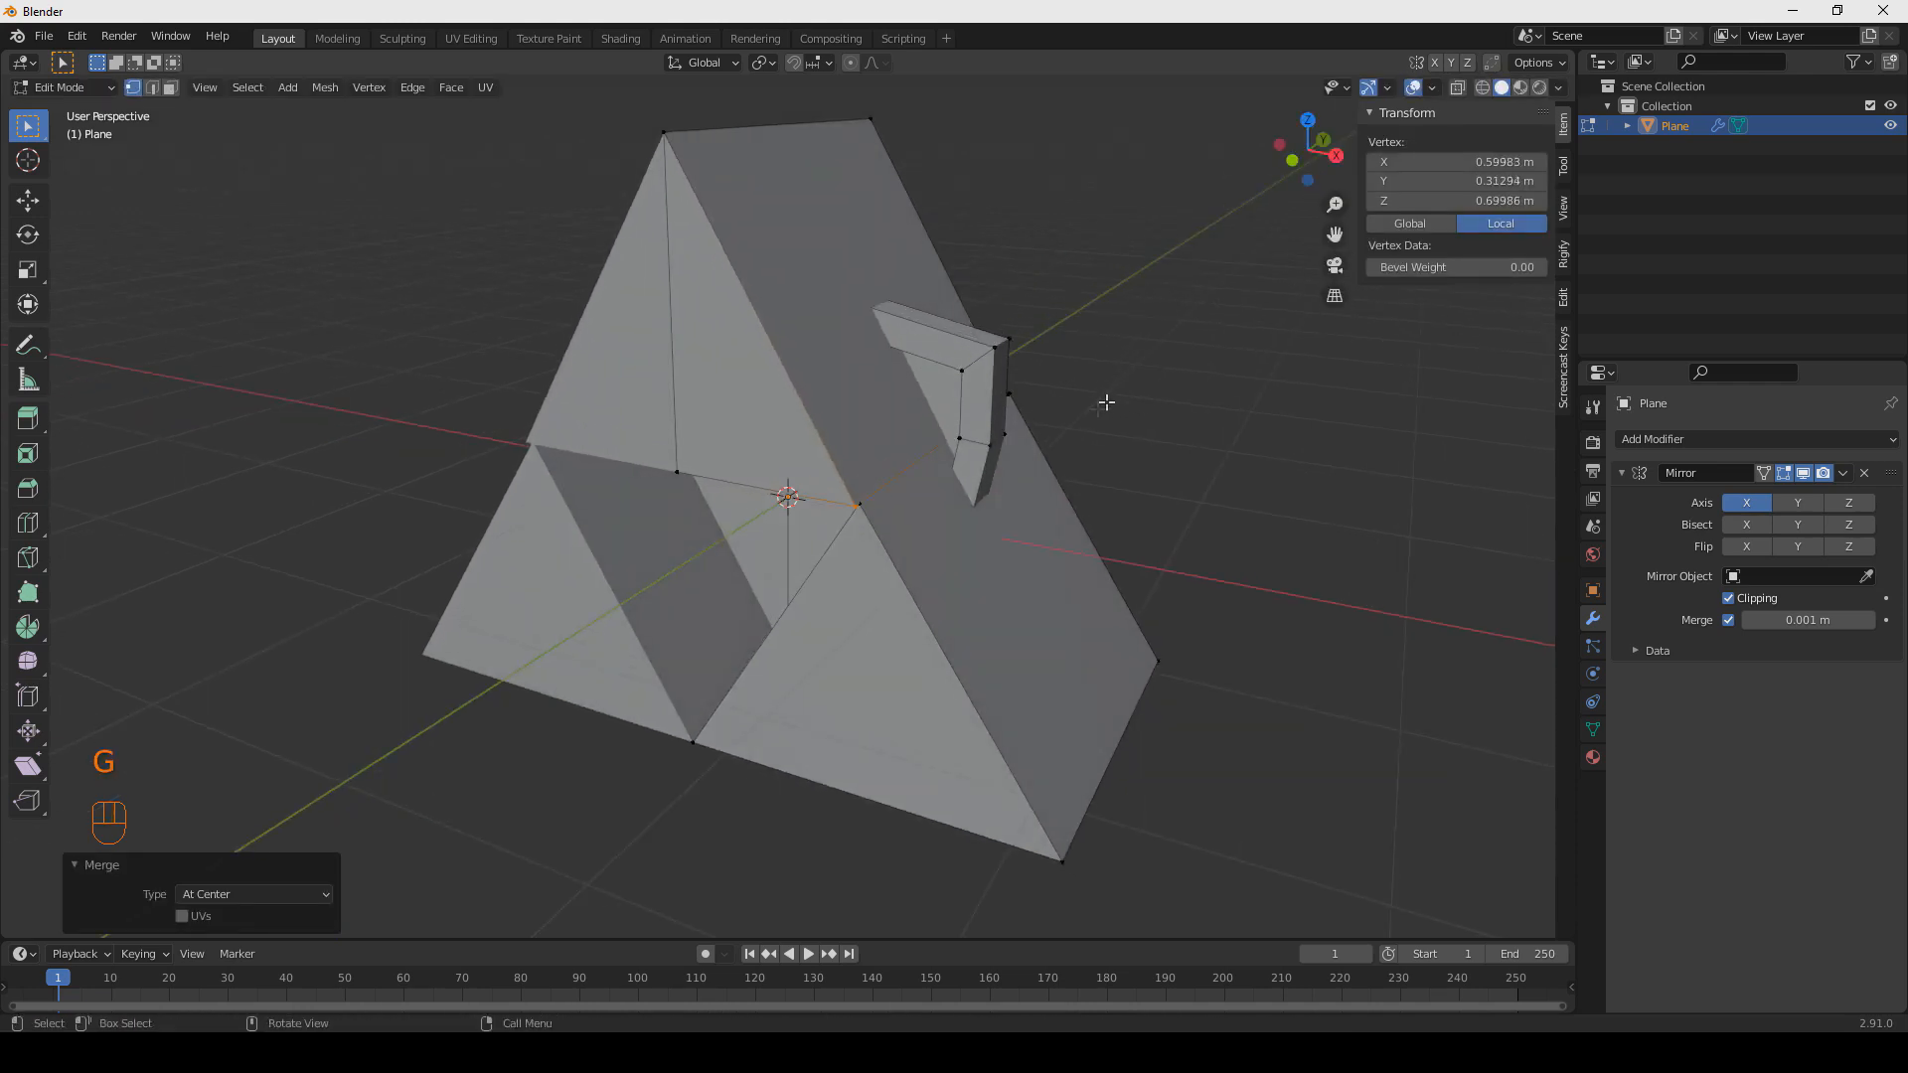
{"action": "key", "text": "ctrl+z"}
Add the second vertex at the wedges' meeting corner to the selection and merge both at their centre.
{"action": "left_click", "coordinate": [883, 523], "text": "shift"}
{"action": "scroll", "coordinate": [890, 526], "scroll_direction": "up", "scroll_amount": 1}
{"action": "scroll", "coordinate": [889, 526], "scroll_direction": "up", "scroll_amount": 1}
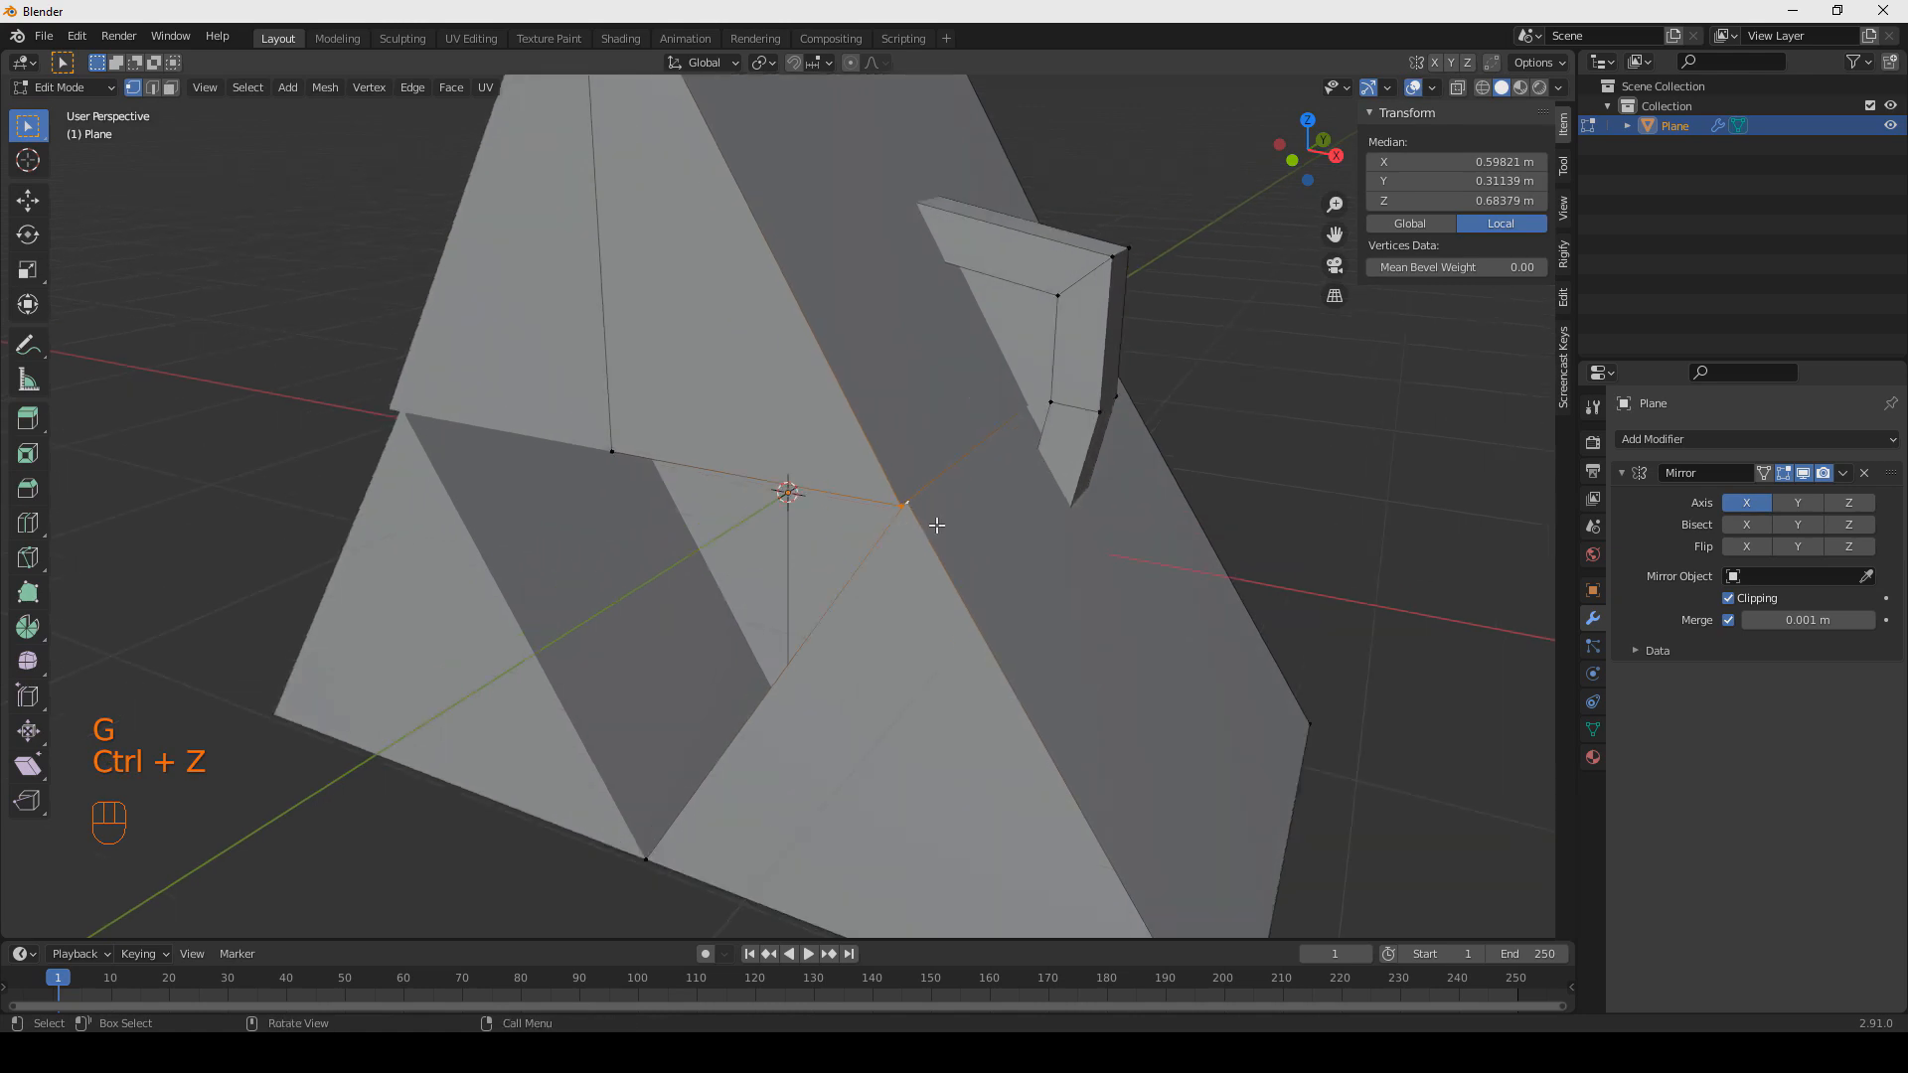
{"action": "key", "text": "m"}
{"action": "left_click", "coordinate": [936, 525]}
Merge the two meeting vertices at the opposite end of the wedges at their centre.
{"action": "middle_click_drag", "start_coordinate": [936, 525], "coordinate": [1002, 500]}
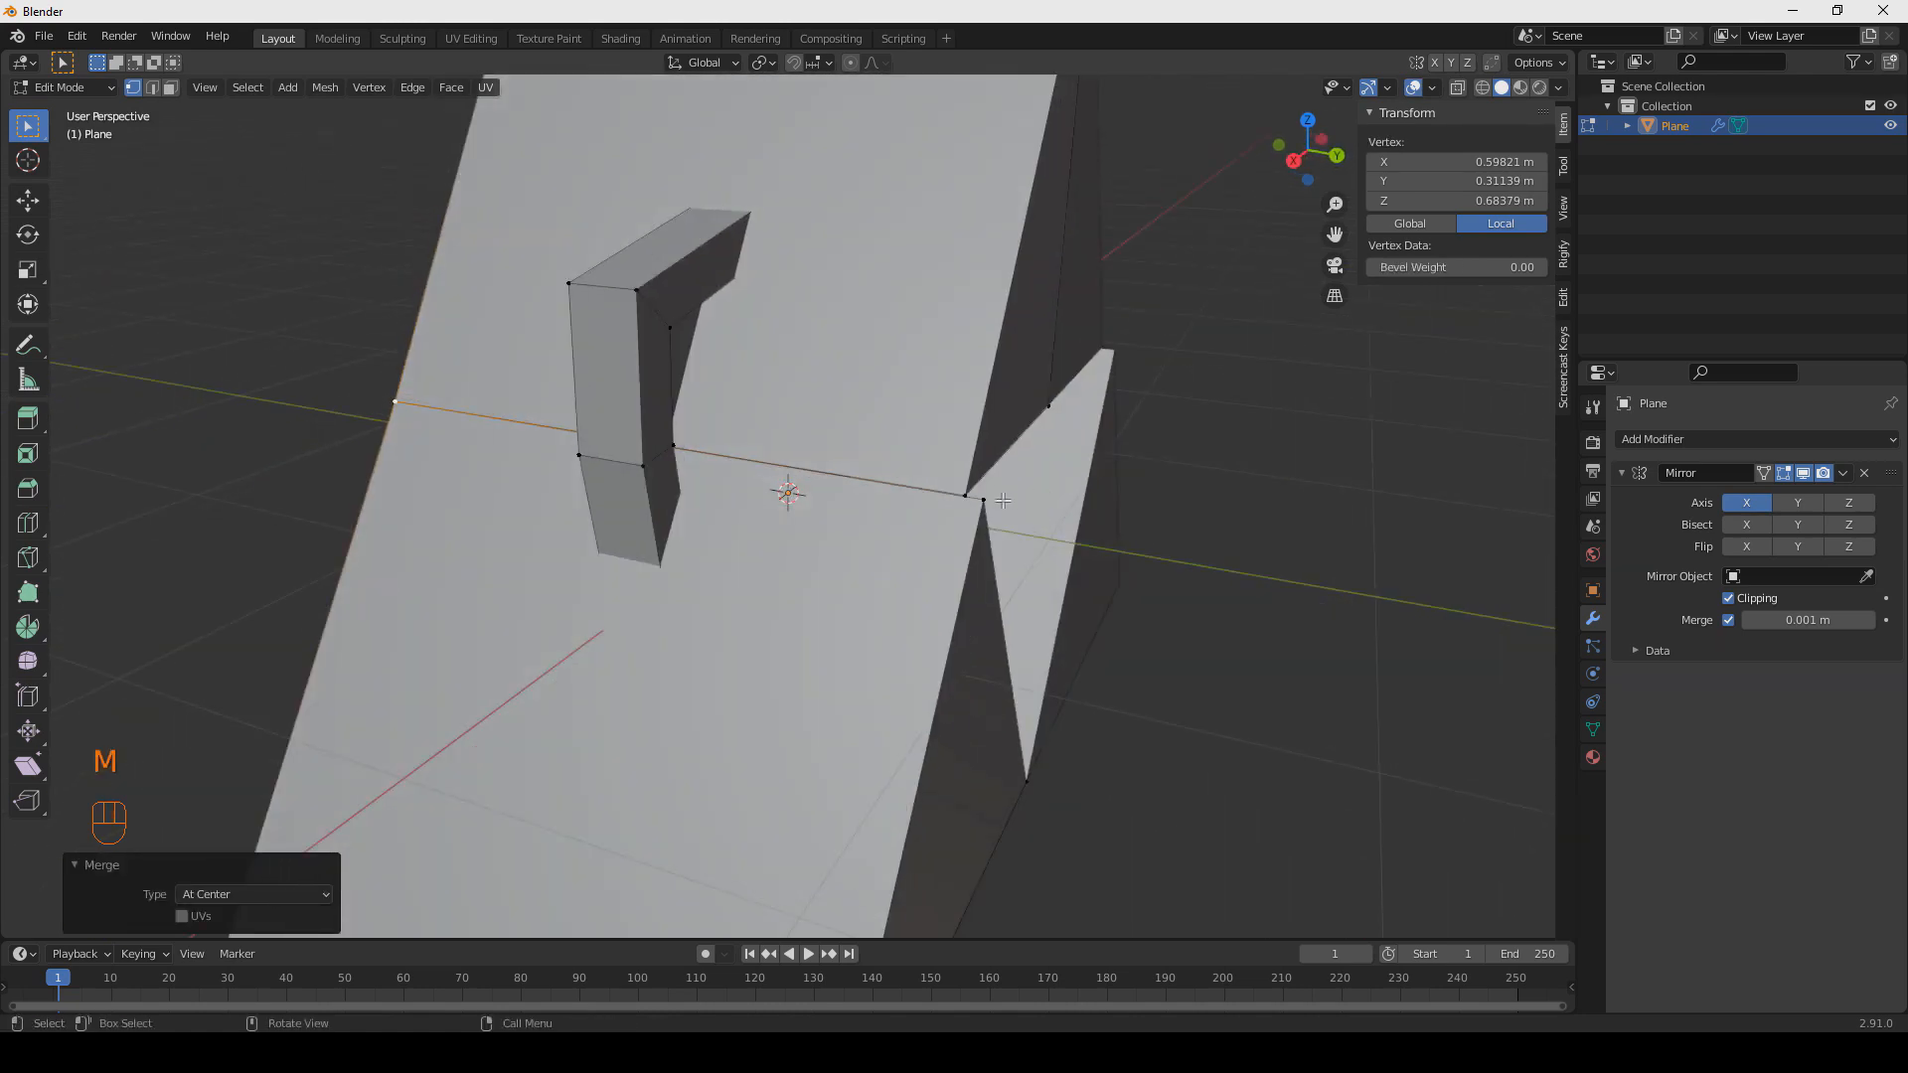
{"action": "left_click", "coordinate": [983, 504]}
{"action": "left_click", "coordinate": [965, 496], "text": "shift"}
{"action": "key", "text": "m"}
{"action": "left_click", "coordinate": [1039, 490]}
Select the entire linked shape formed by the joined upper and lower wedges.
{"action": "middle_click_drag", "start_coordinate": [1039, 489], "coordinate": [942, 324]}
{"action": "scroll", "coordinate": [983, 382], "scroll_direction": "up", "scroll_amount": 4}
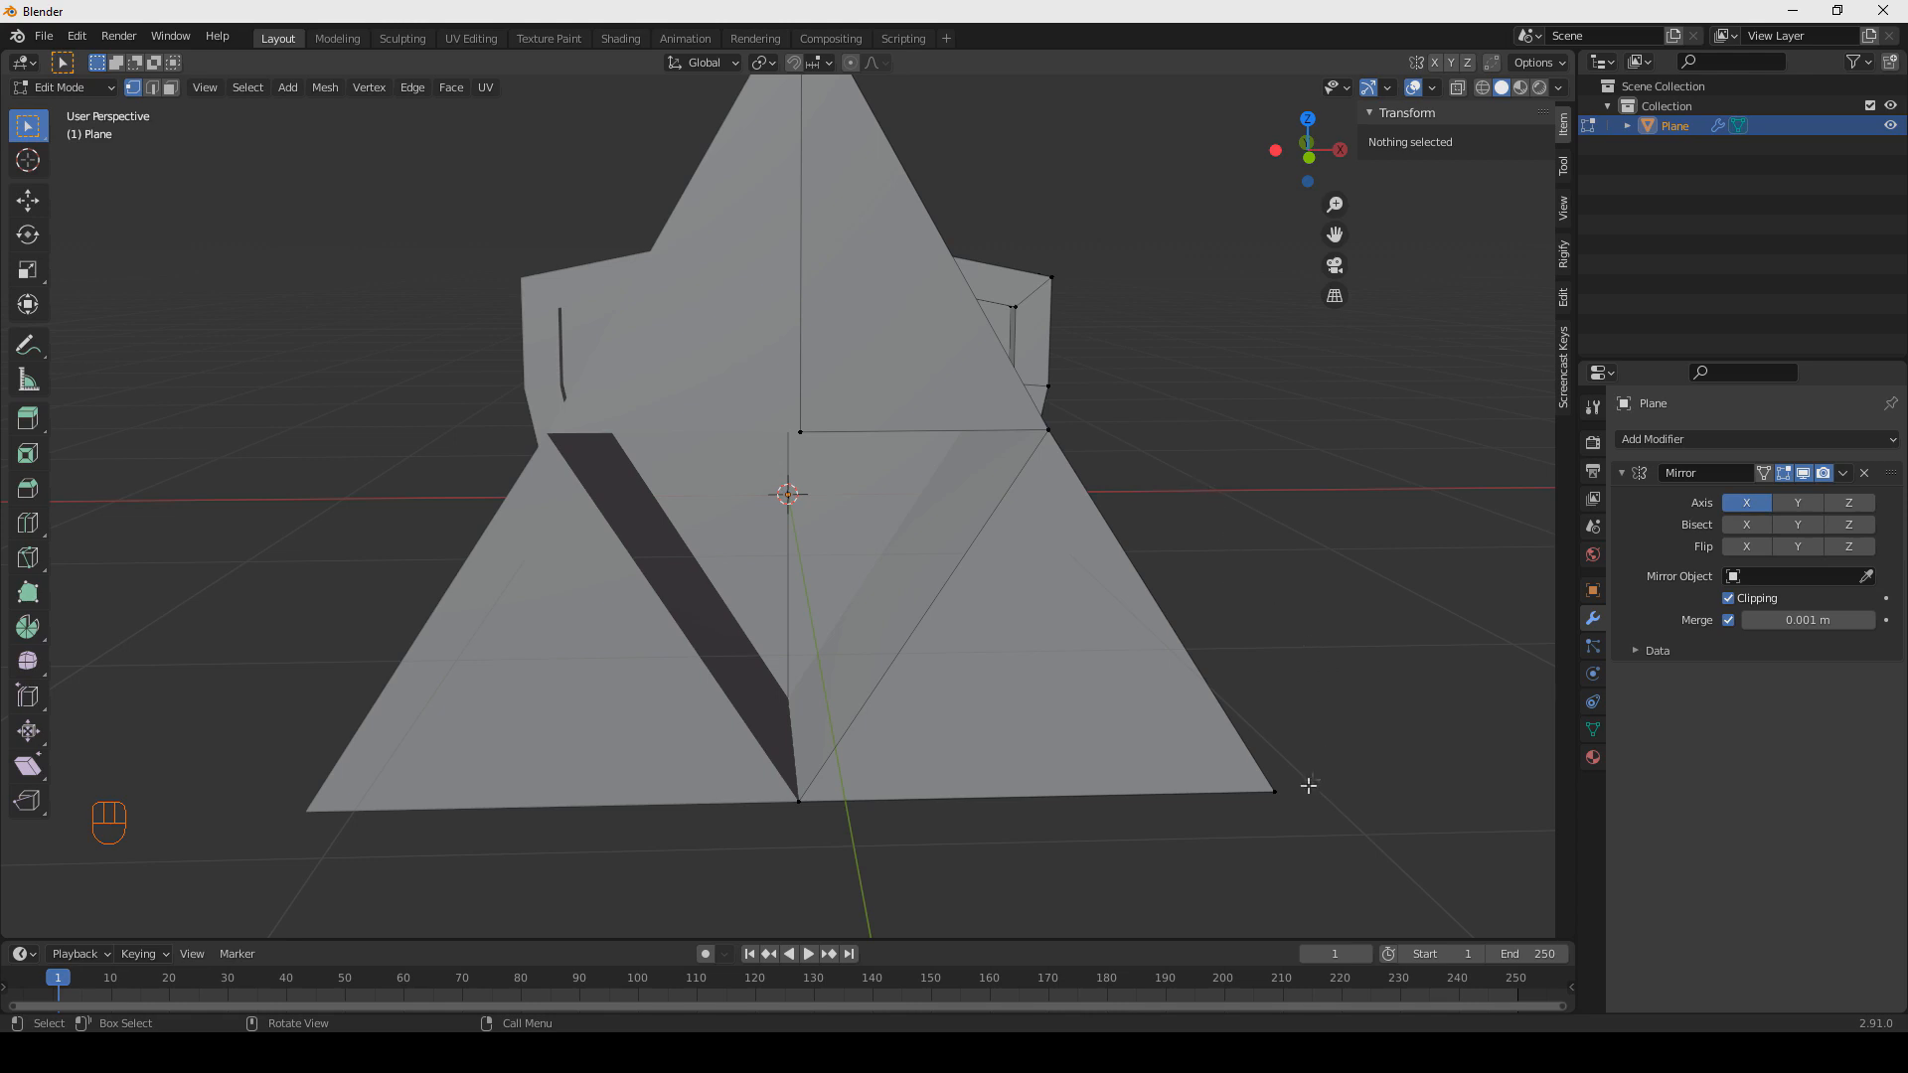
{"action": "key", "text": "l"}
{"action": "key", "text": "s"}
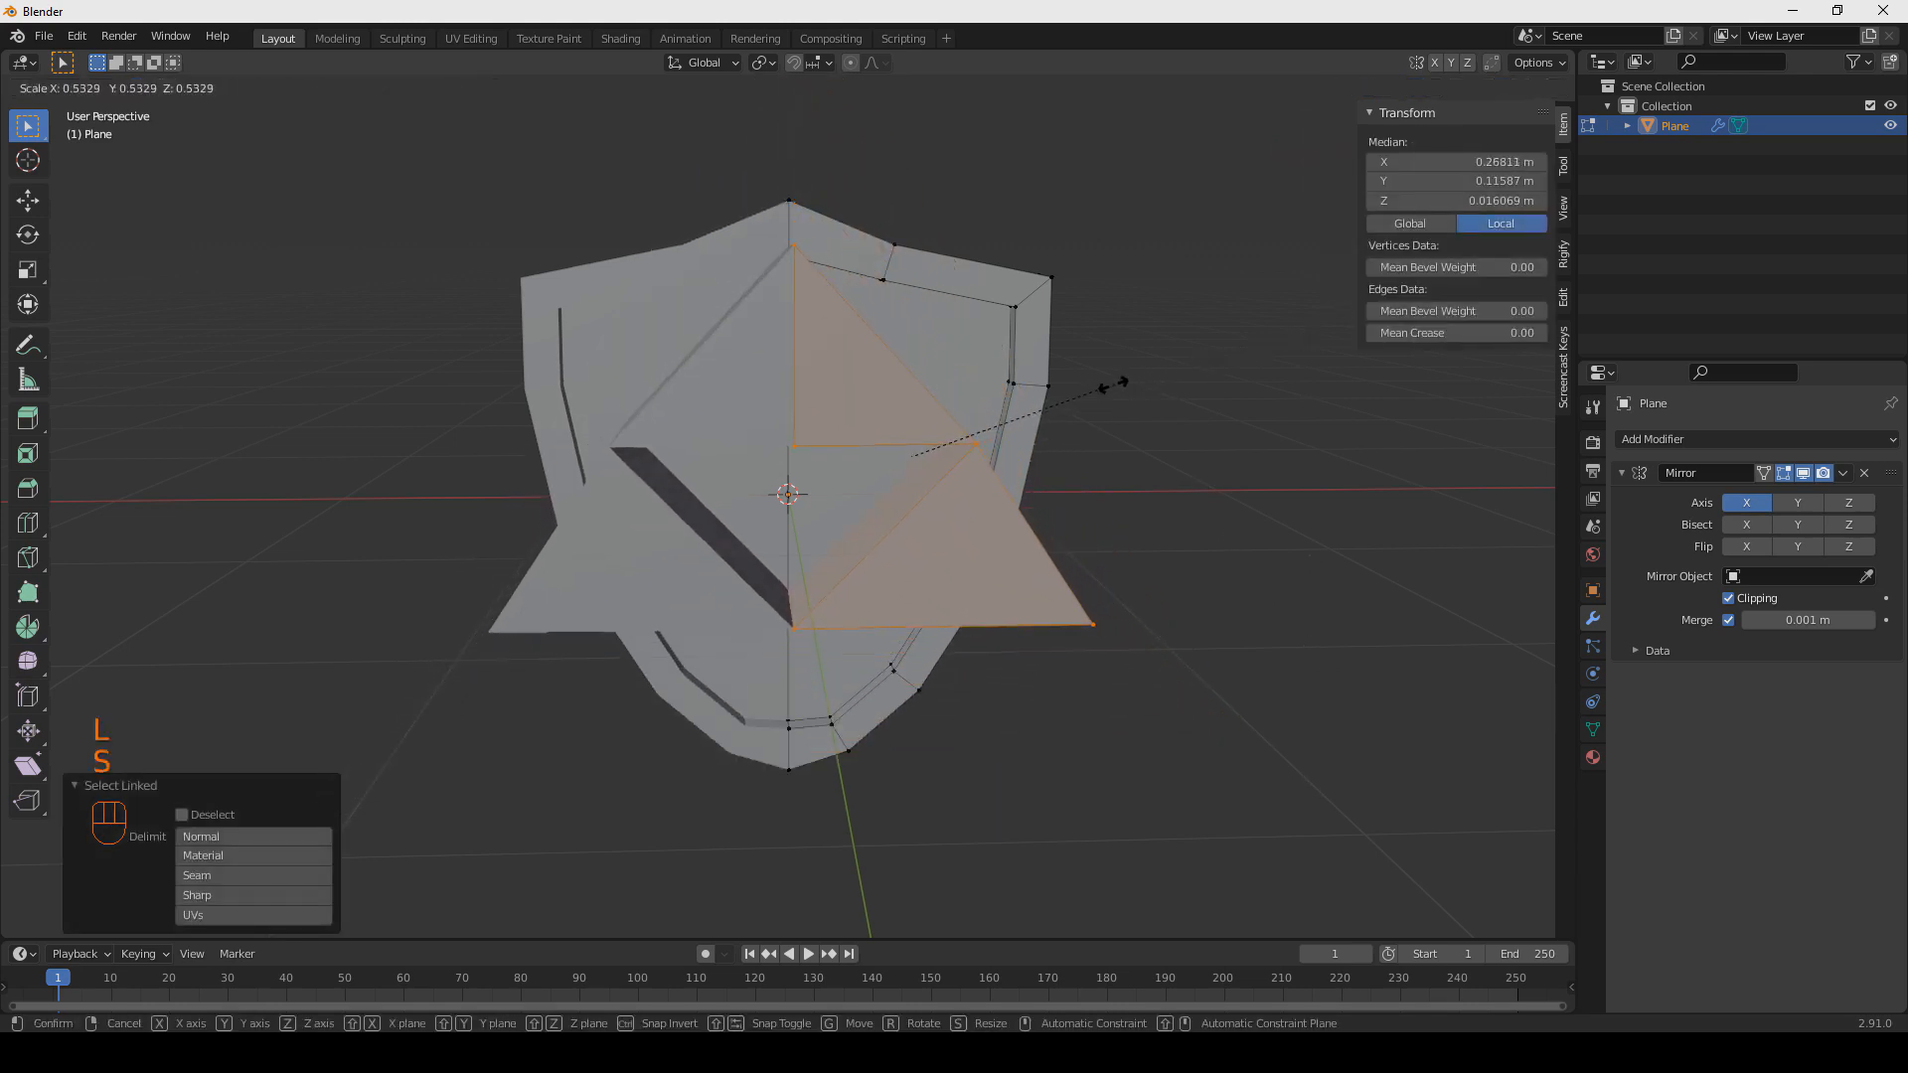
{"action": "right_click", "coordinate": [1096, 386]}
{"action": "scroll", "coordinate": [1108, 389], "scroll_direction": "down", "scroll_amount": 1}
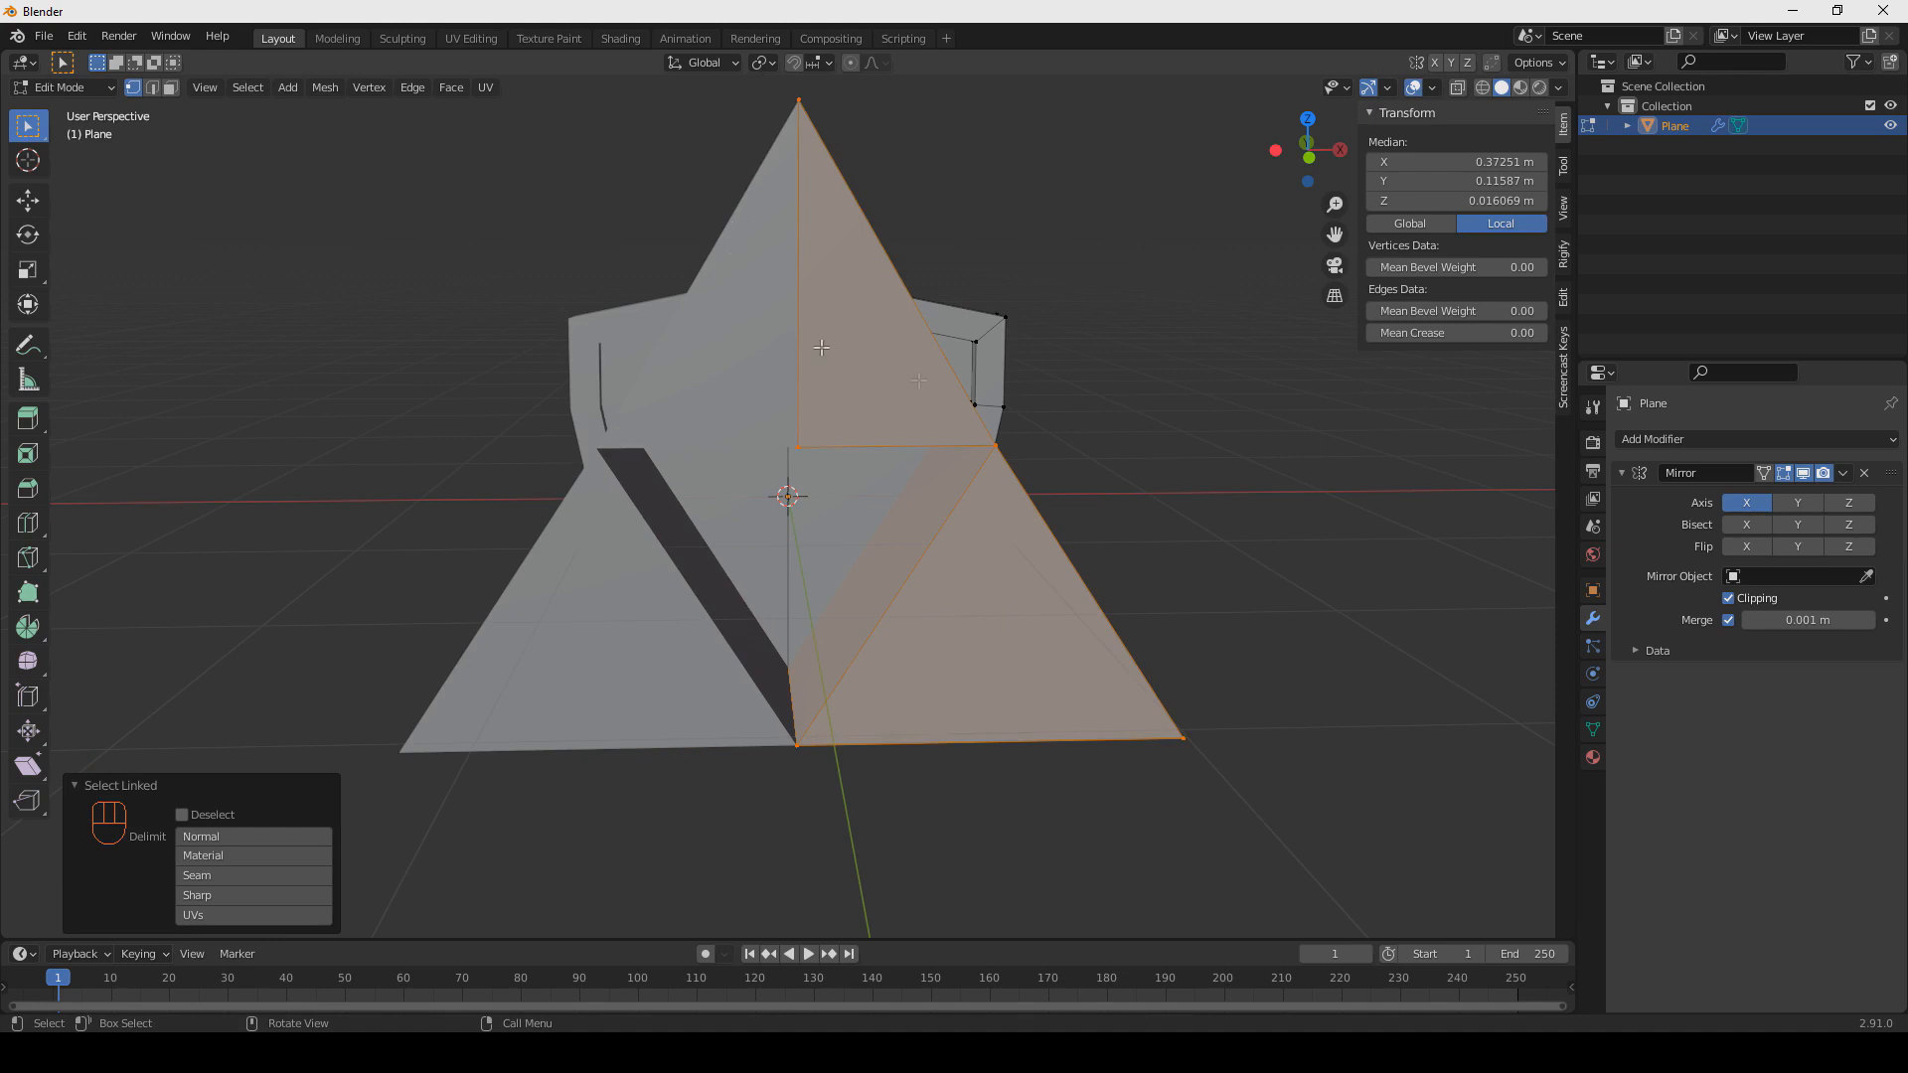
{"action": "key", "text": "s"}
{"action": "right_click", "coordinate": [1017, 422]}
Scale the joined wedges to 0.326 with the 3D Cursor as pivot, and set the pivot back to Median Point.
{"action": "left_click", "coordinate": [765, 63]}
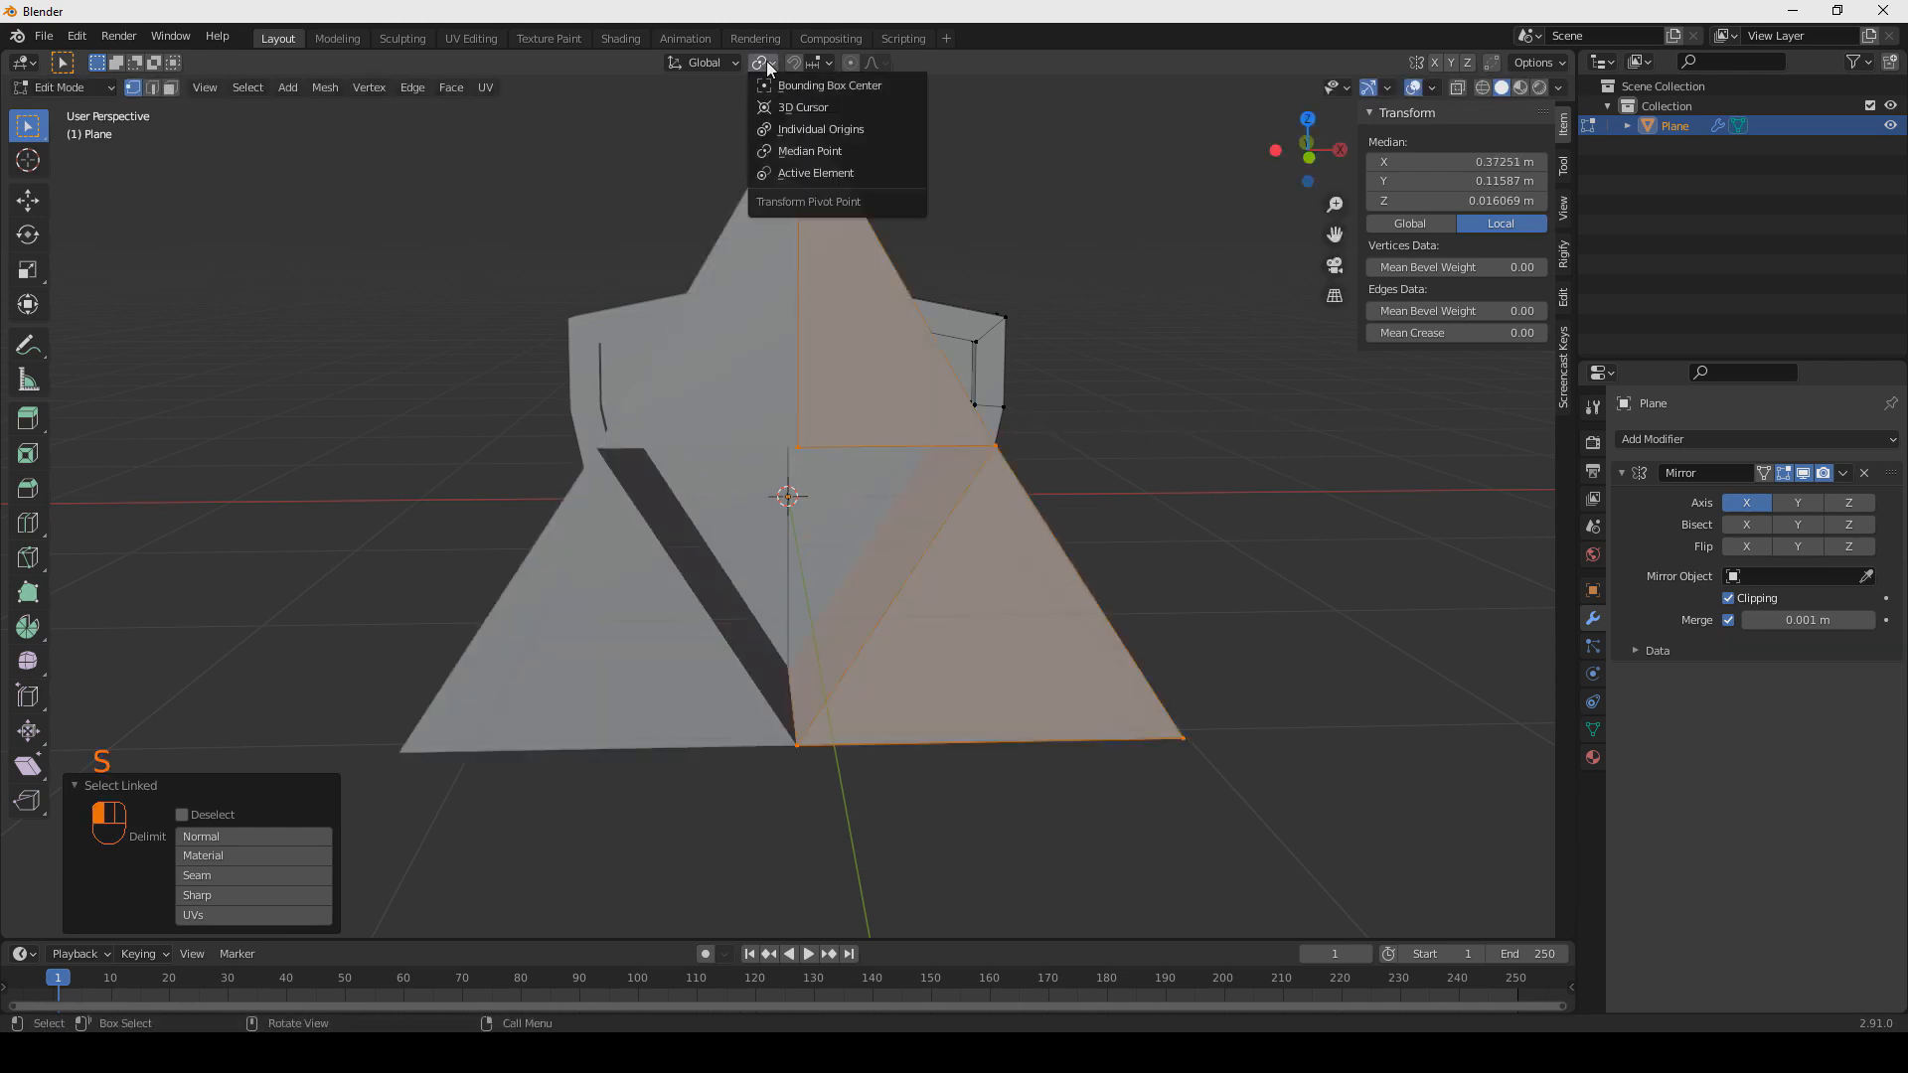
{"action": "left_click", "coordinate": [787, 131]}
{"action": "key", "text": "s"}
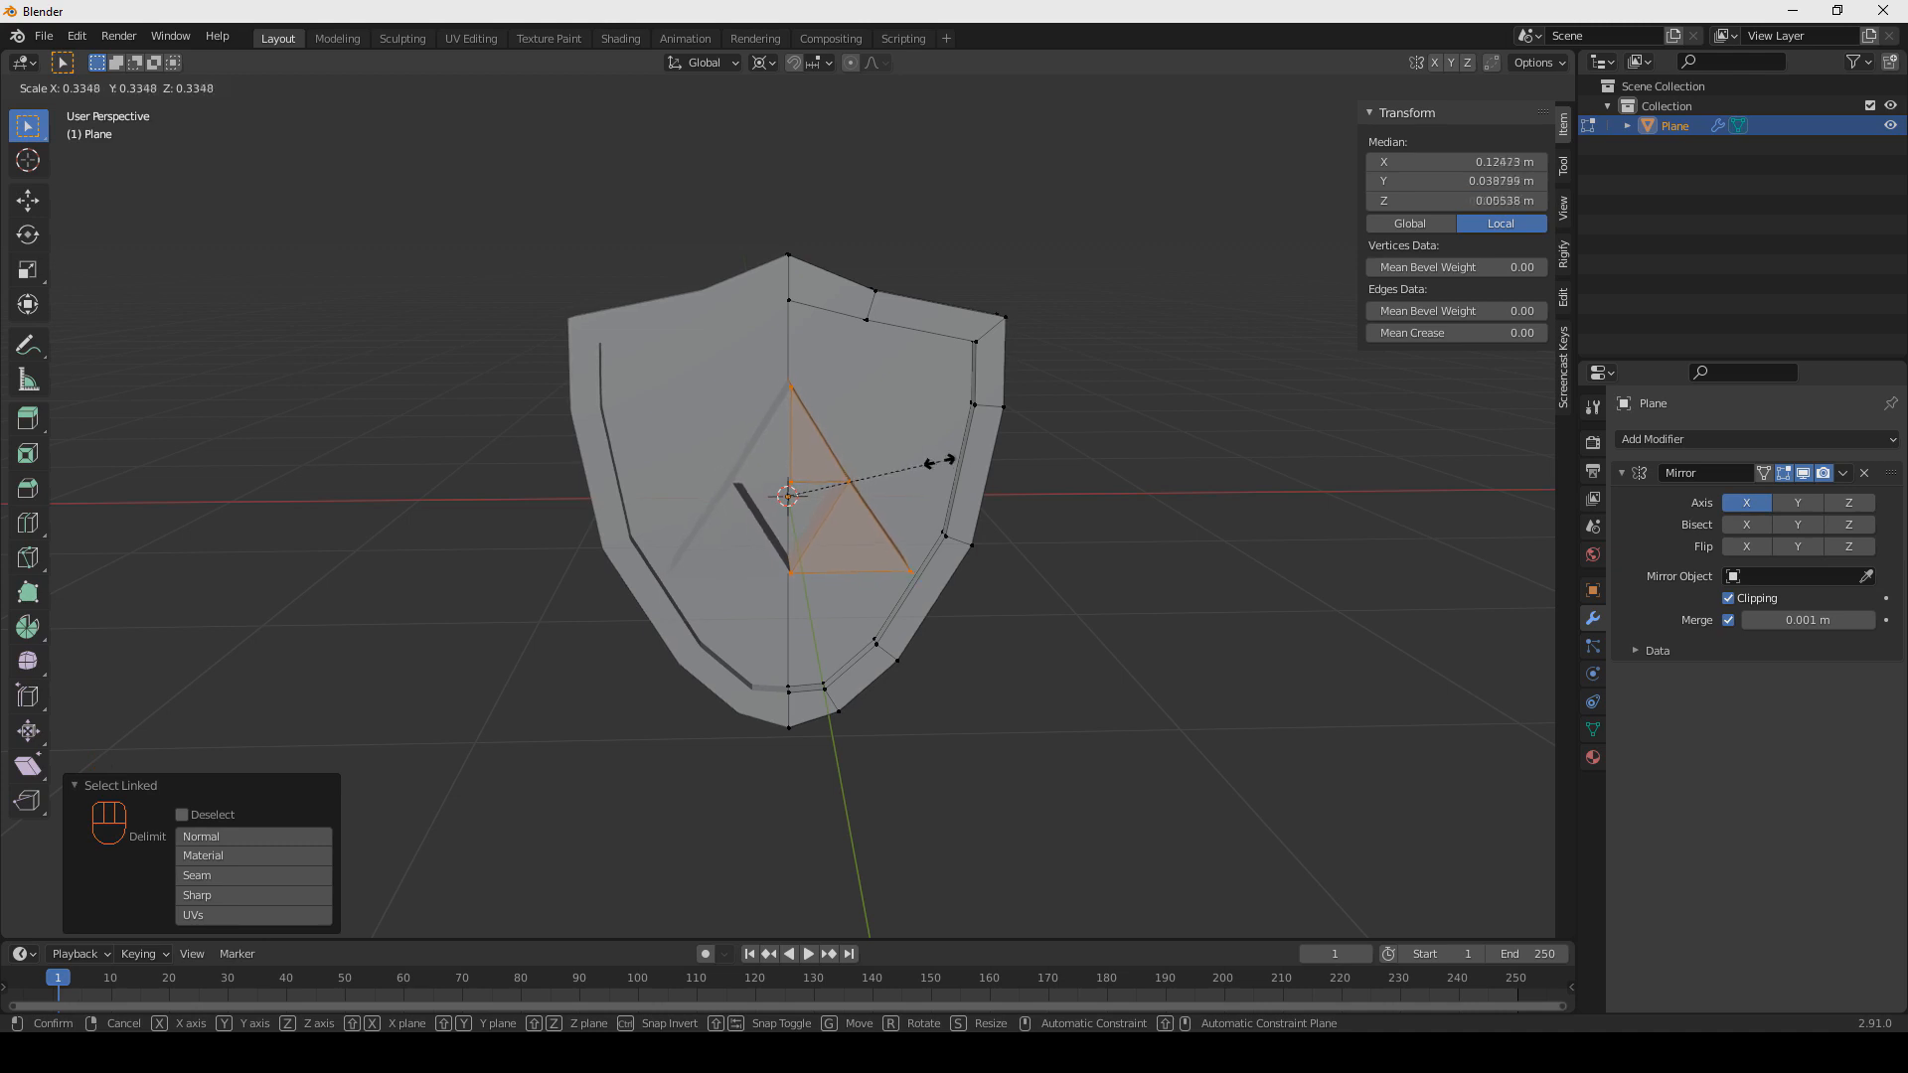
{"action": "left_click", "coordinate": [934, 462]}
{"action": "left_click", "coordinate": [767, 63]}
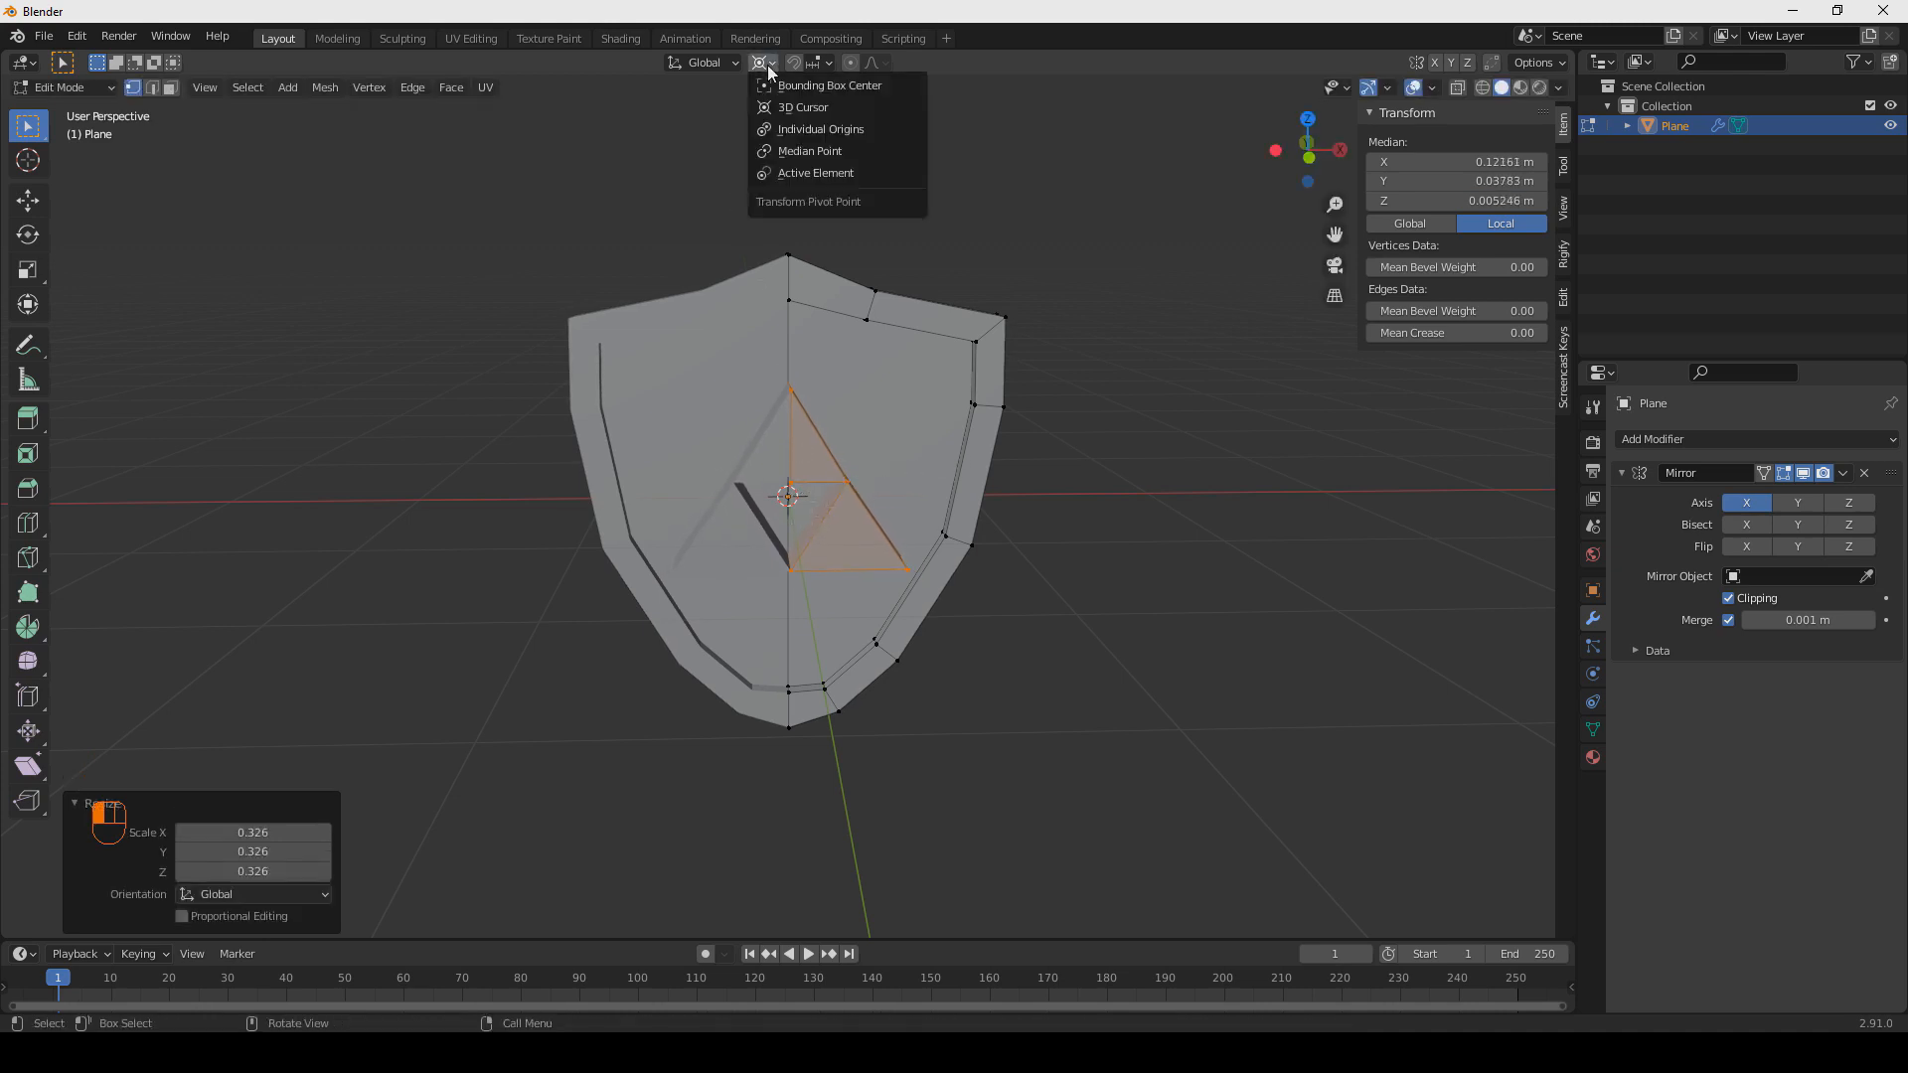
{"action": "left_click", "coordinate": [793, 139]}
Raise the triangle emblem about 0.12 m along Z and flatten it along Y.
{"action": "mouse_move", "coordinate": [1024, 527]}
{"action": "middle_mouse_down"}
{"action": "mouse_move", "coordinate": [1064, 546]}
{"action": "mouse_move", "coordinate": [988, 546]}
{"action": "mouse_move", "coordinate": [1043, 545]}
{"action": "middle_mouse_up"}
{"action": "key", "text": "g"}
{"action": "left_click", "coordinate": [1051, 524]}
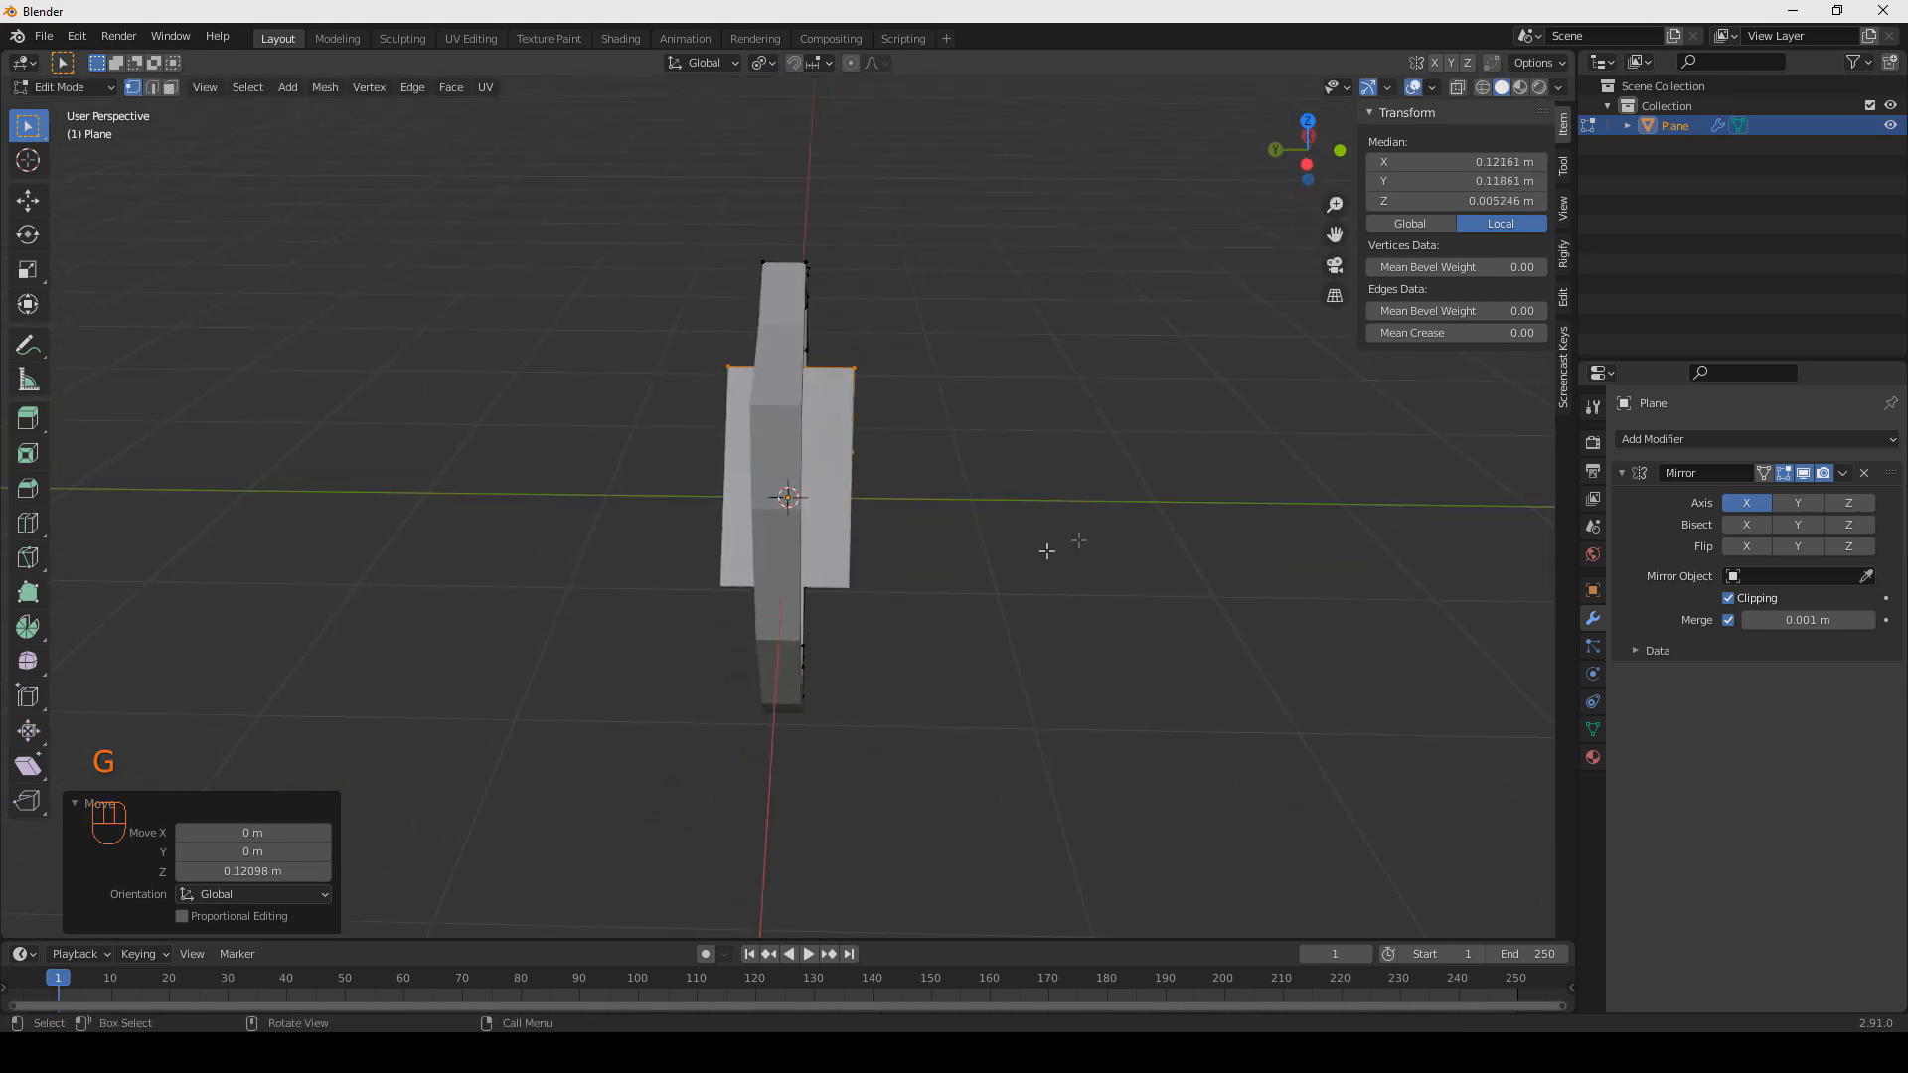
{"action": "key", "text": "s"}
{"action": "key", "text": "y"}
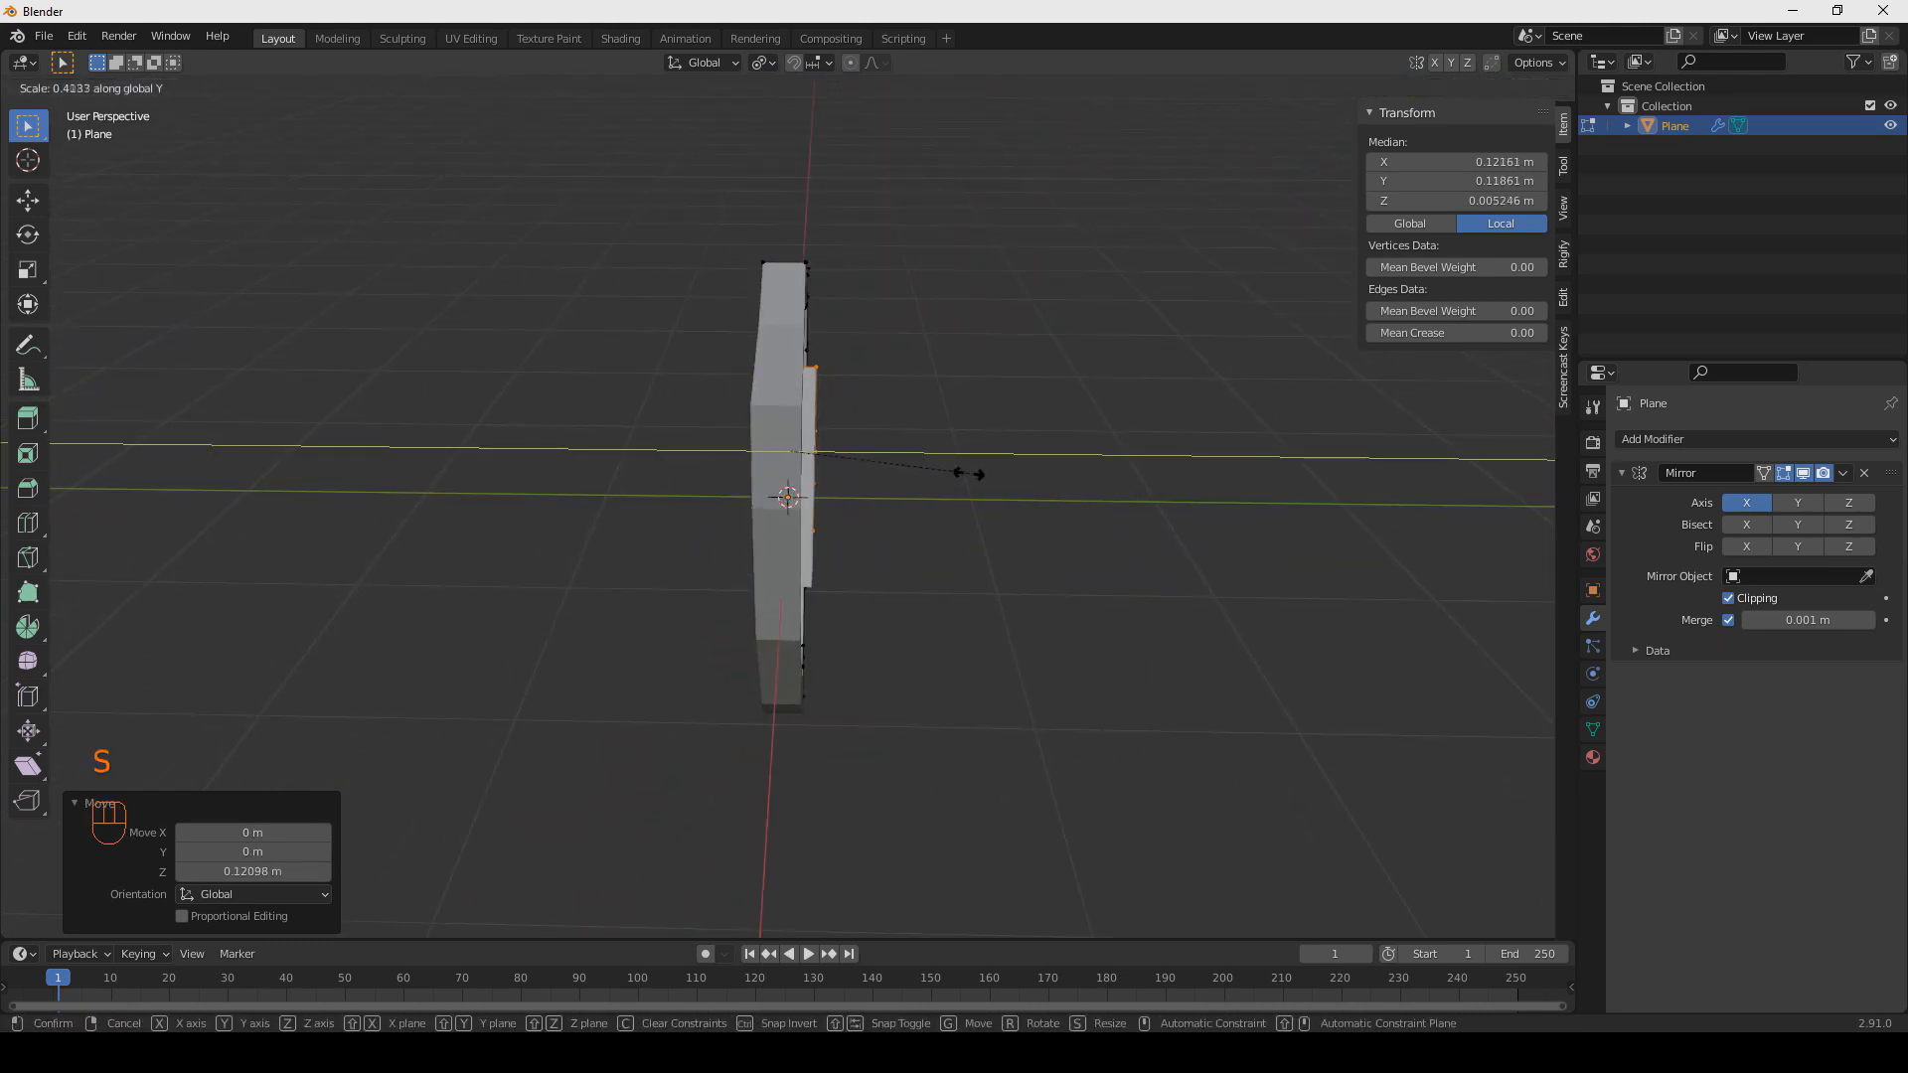
{"action": "left_click", "coordinate": [919, 472]}
Scale the triangle emblem to 0.72 along Y and shift it about 0.07 m along negative Y.
{"action": "middle_click_drag", "start_coordinate": [920, 472], "coordinate": [874, 456]}
{"action": "key", "text": "s"}
{"action": "key", "text": "y"}
{"action": "left_click", "coordinate": [942, 470]}
{"action": "key", "text": "g"}
{"action": "key", "text": "y"}
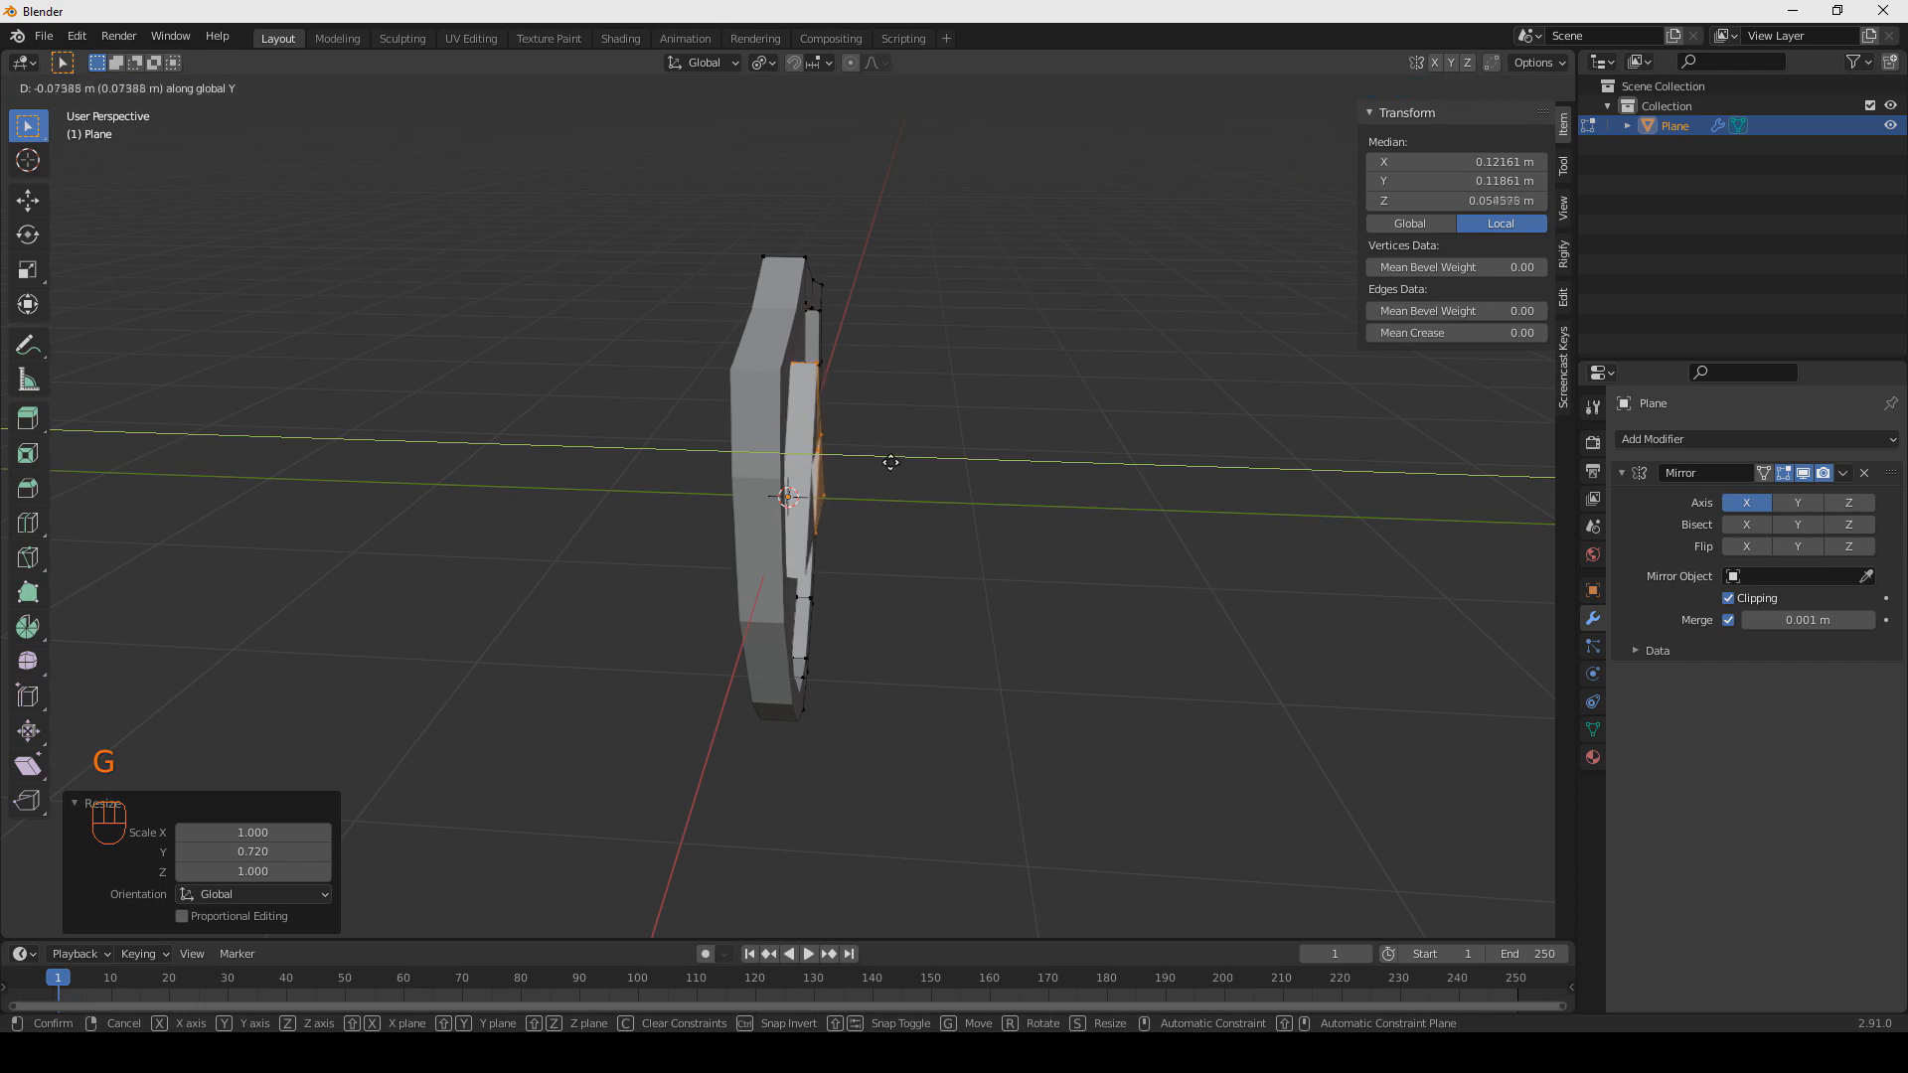
{"action": "left_click", "coordinate": [889, 460]}
Adjust the triangle emblem's thickness along Y and shift it along Y to sit against the shield face.
{"action": "key", "text": "s"}
{"action": "key", "text": "y"}
{"action": "left_click", "coordinate": [939, 467]}
{"action": "middle_click_drag", "start_coordinate": [933, 464], "coordinate": [763, 518]}
{"action": "key", "text": "g"}
{"action": "key", "text": "y"}
{"action": "left_click", "coordinate": [977, 509]}
Return to Object Mode, examine the shield and its emblem from several sides, and deselect the shield.
{"action": "scroll", "coordinate": [822, 487], "scroll_direction": "up", "scroll_amount": 3}
{"action": "middle_click_drag", "start_coordinate": [798, 401], "coordinate": [760, 478]}
{"action": "scroll", "coordinate": [918, 420], "scroll_direction": "down", "scroll_amount": 1}
{"action": "scroll", "coordinate": [919, 420], "scroll_direction": "down", "scroll_amount": 2}
{"action": "key", "text": "Tab"}
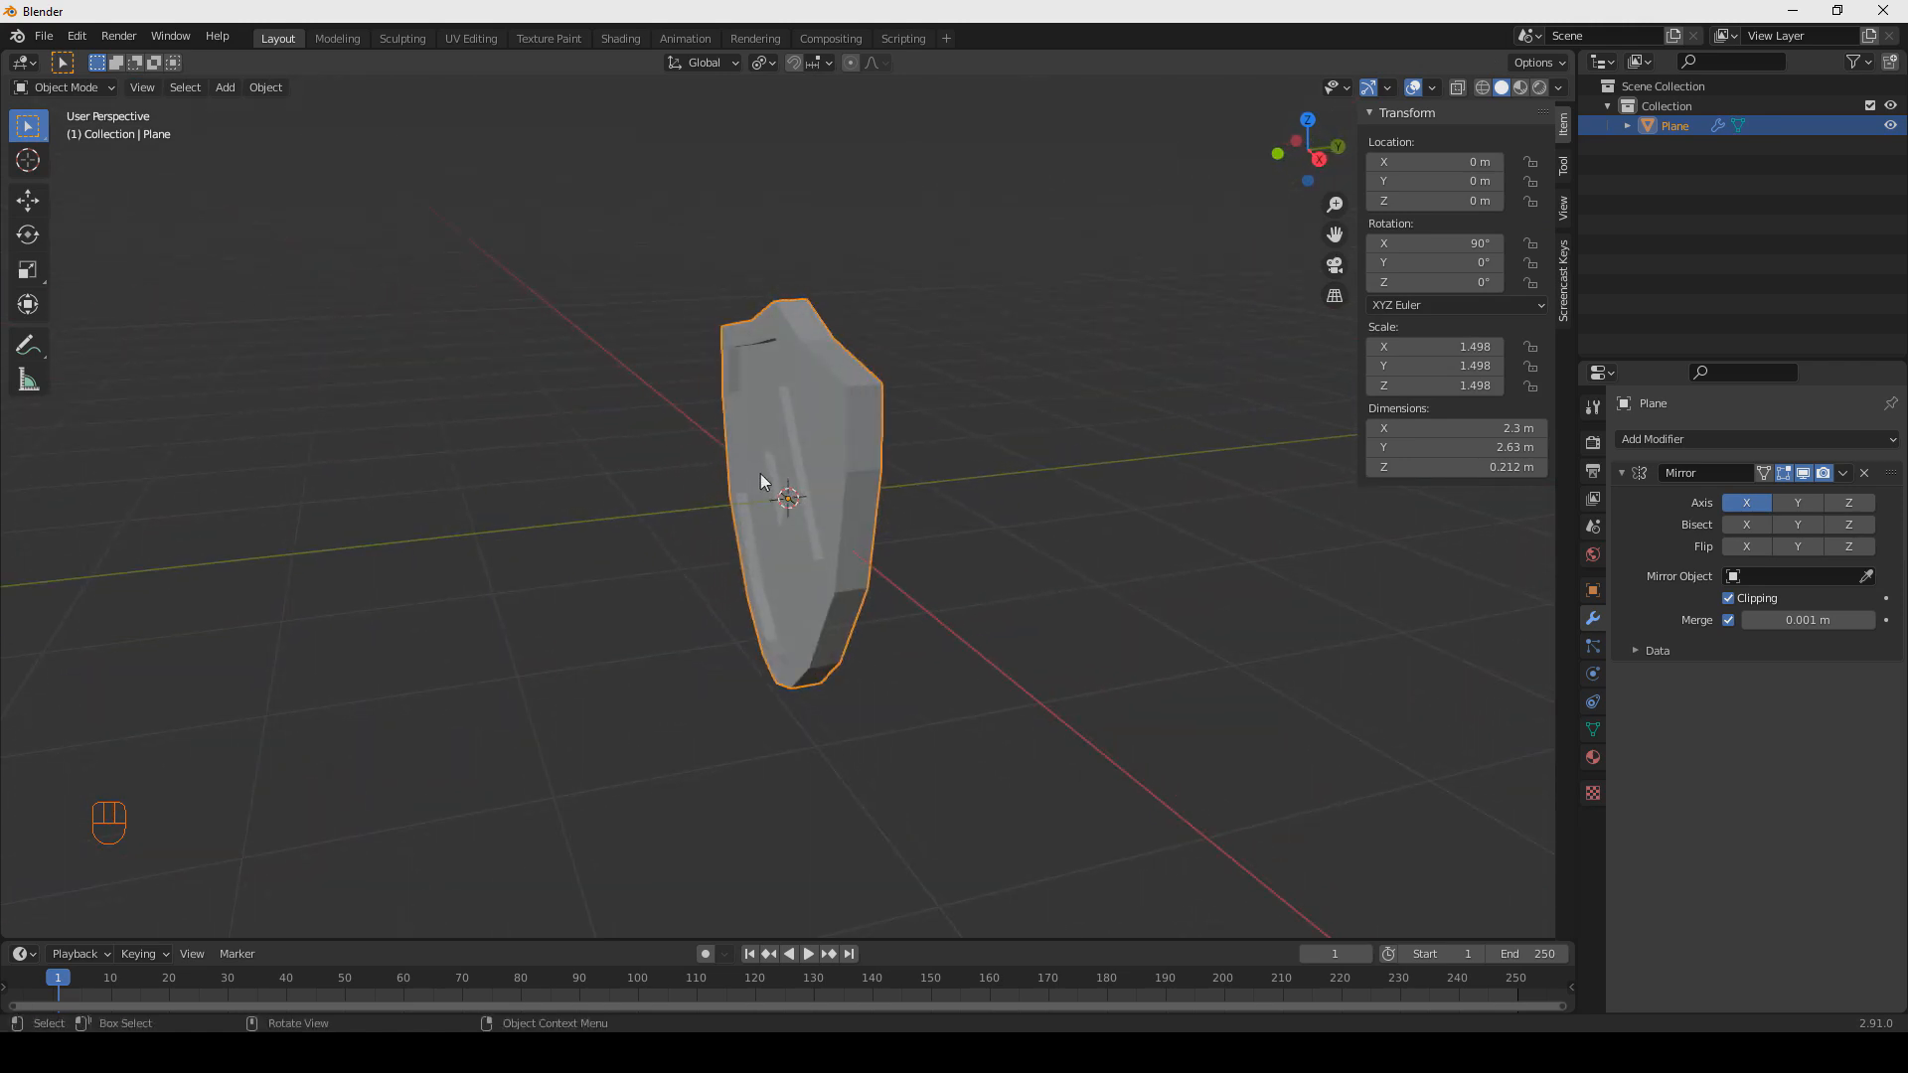
{"action": "middle_click_drag", "start_coordinate": [770, 411], "coordinate": [1009, 411]}
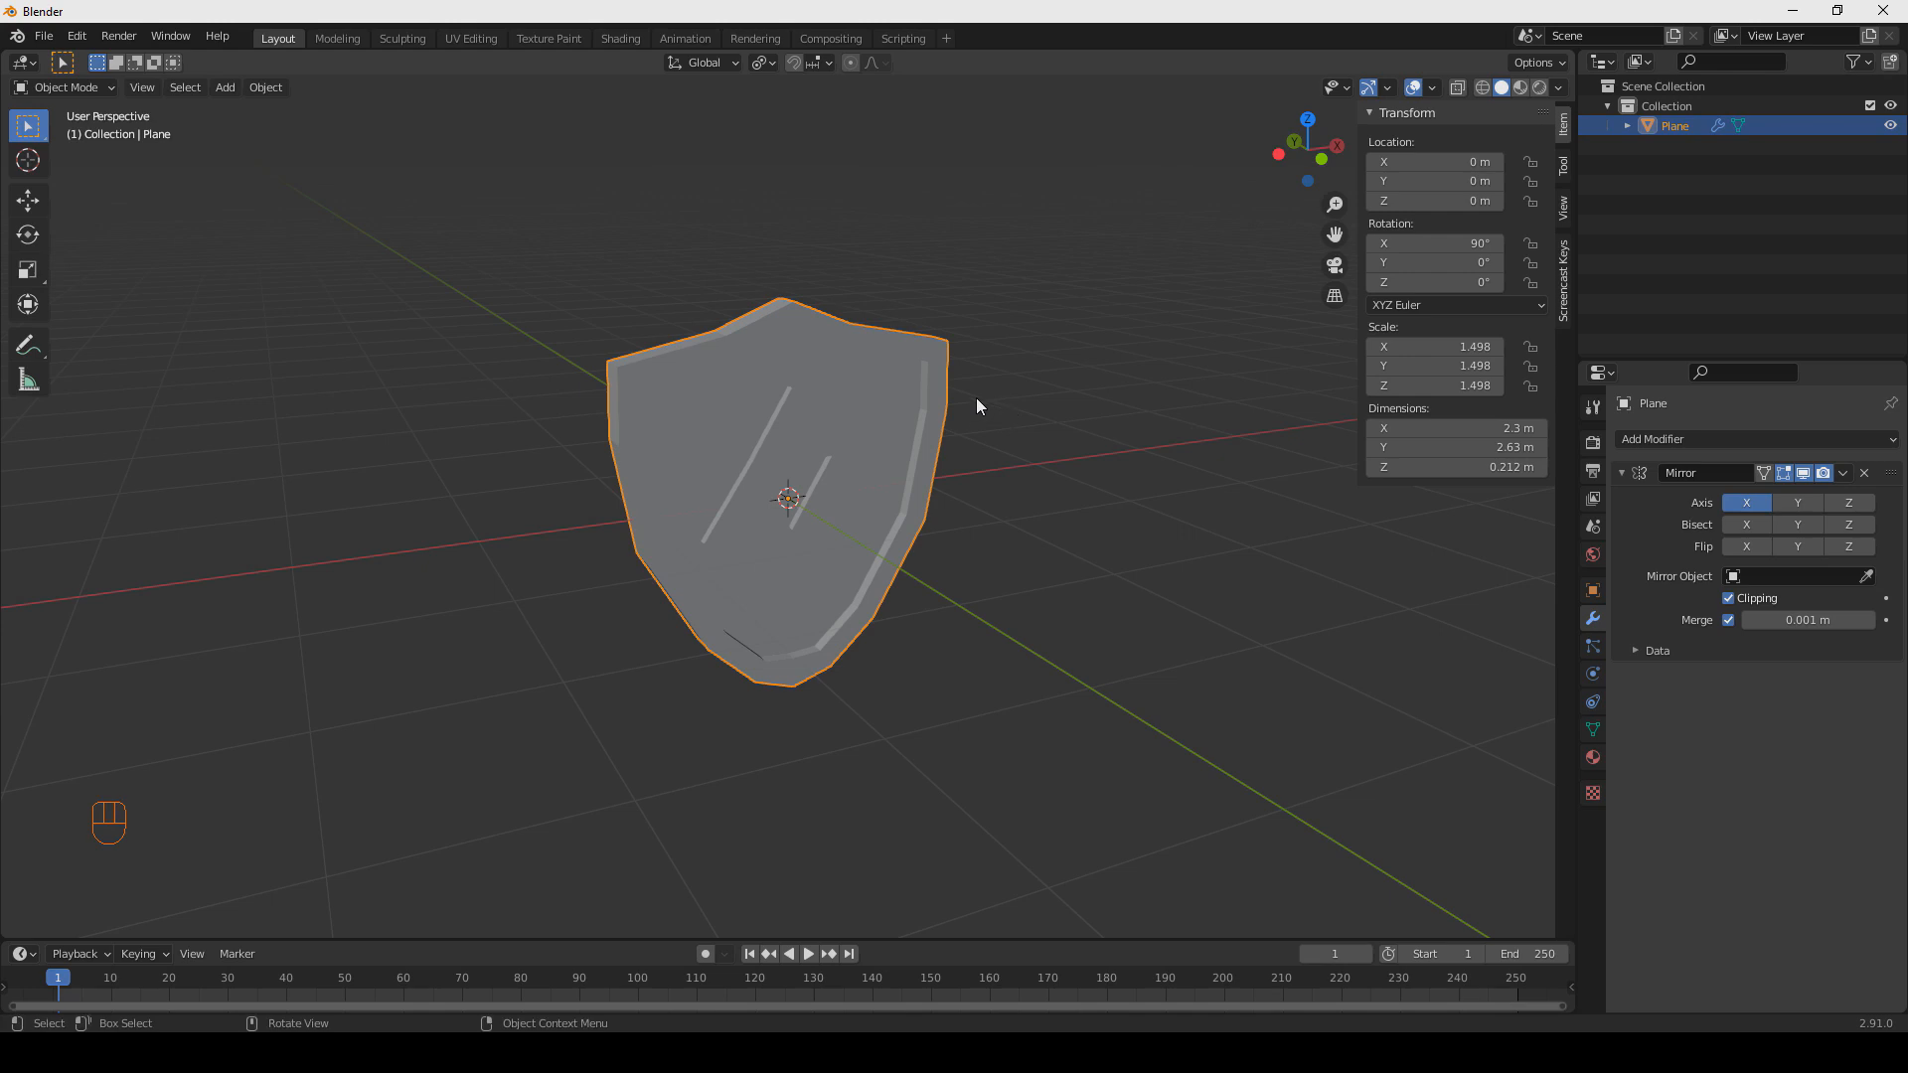
{"action": "middle_click_drag", "start_coordinate": [550, 332], "coordinate": [753, 442]}
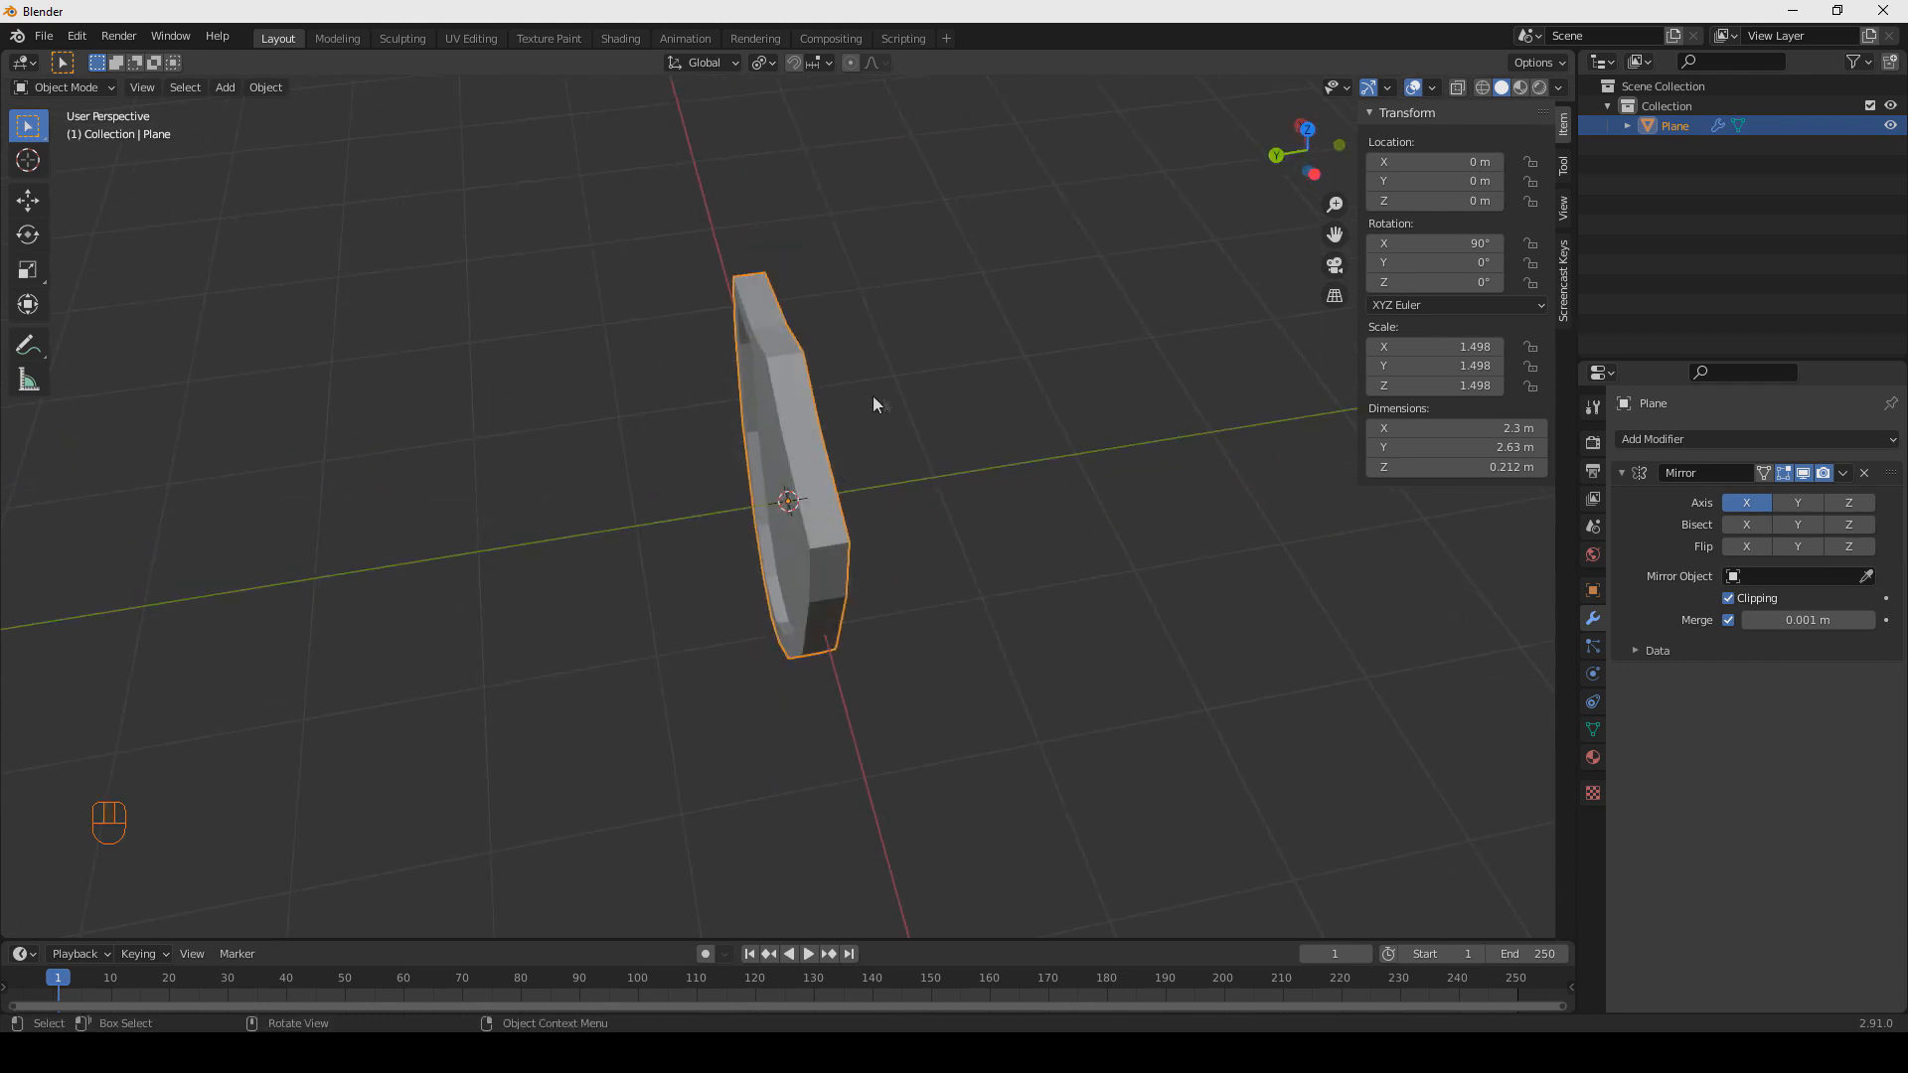
{"action": "middle_click_drag", "start_coordinate": [875, 403], "coordinate": [693, 483]}
{"action": "middle_click_drag", "start_coordinate": [1120, 407], "coordinate": [885, 358]}
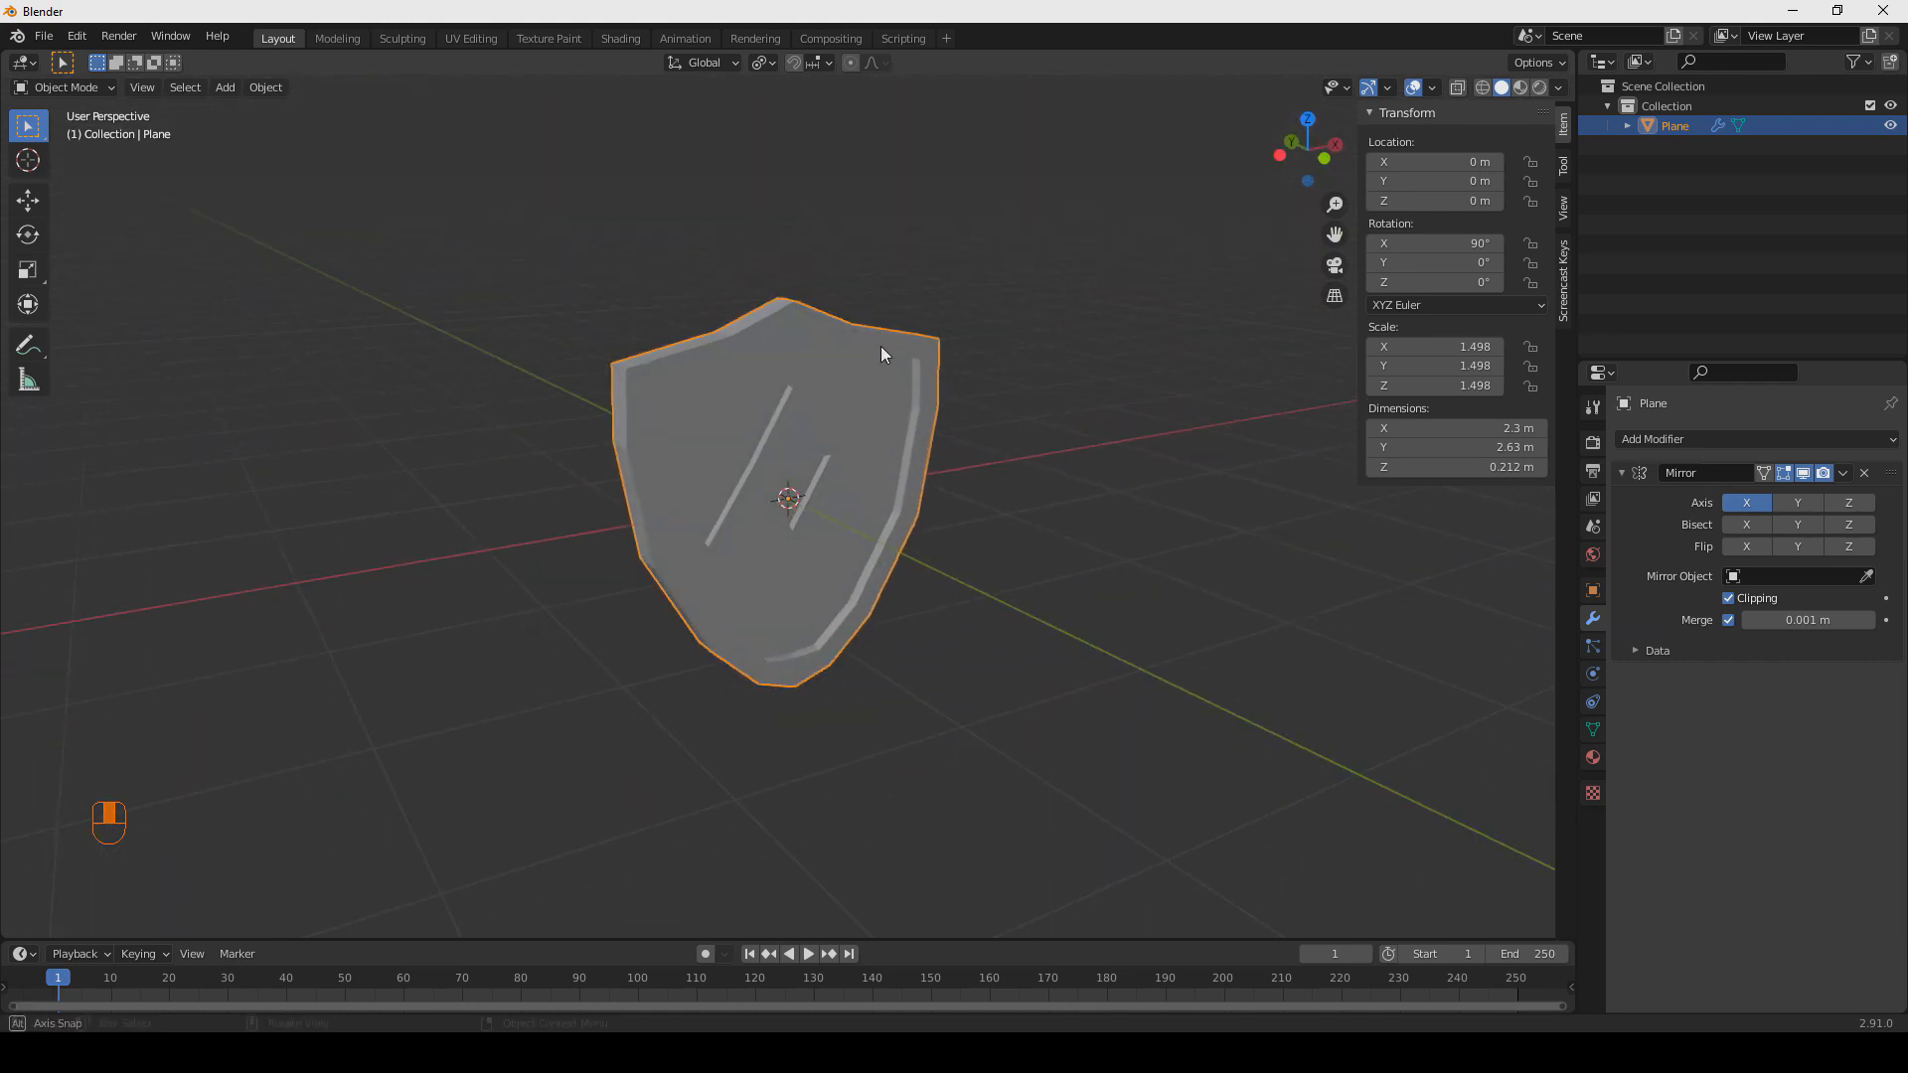
{"action": "left_click", "coordinate": [1043, 482]}
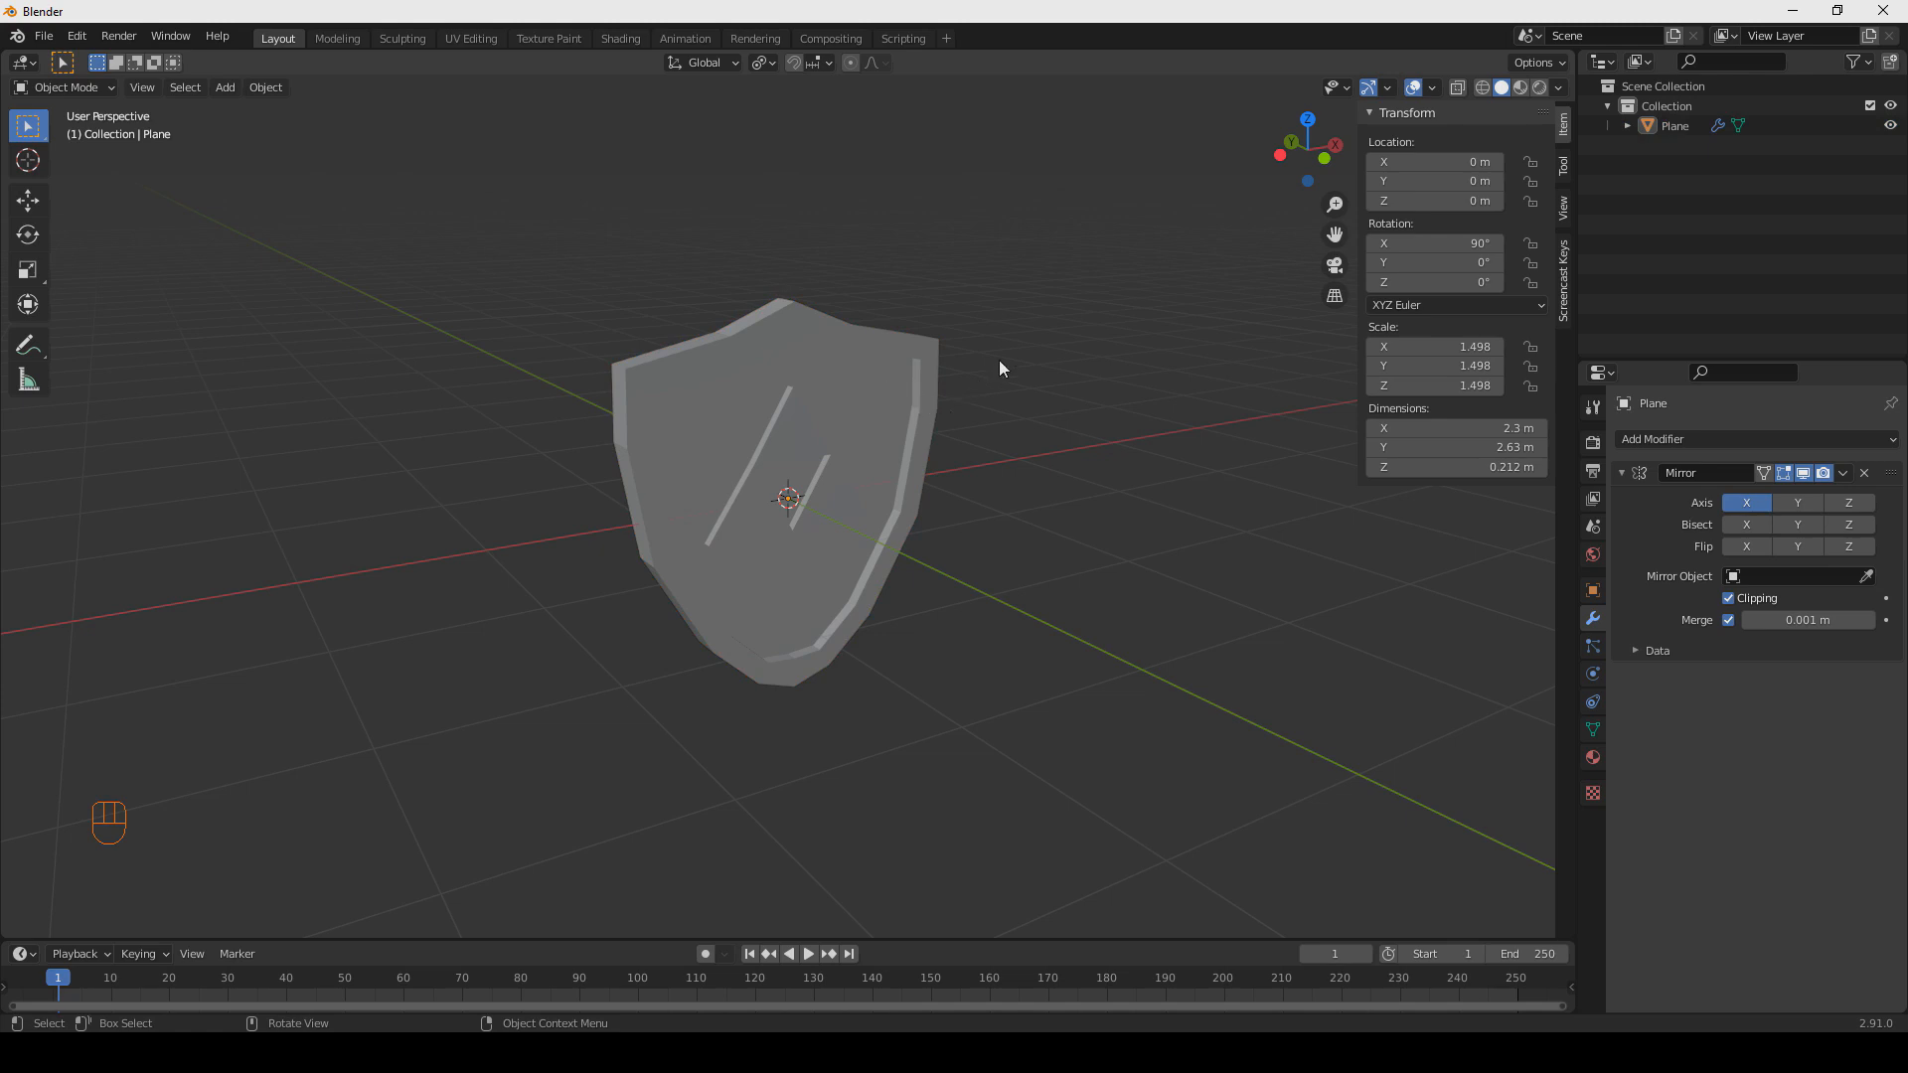
Add a mesh cylinder and move it about 1.9 m along Y, behind the shield.
{"action": "key", "text": "shift+a"}
{"action": "mouse_move", "coordinate": [999, 360]}
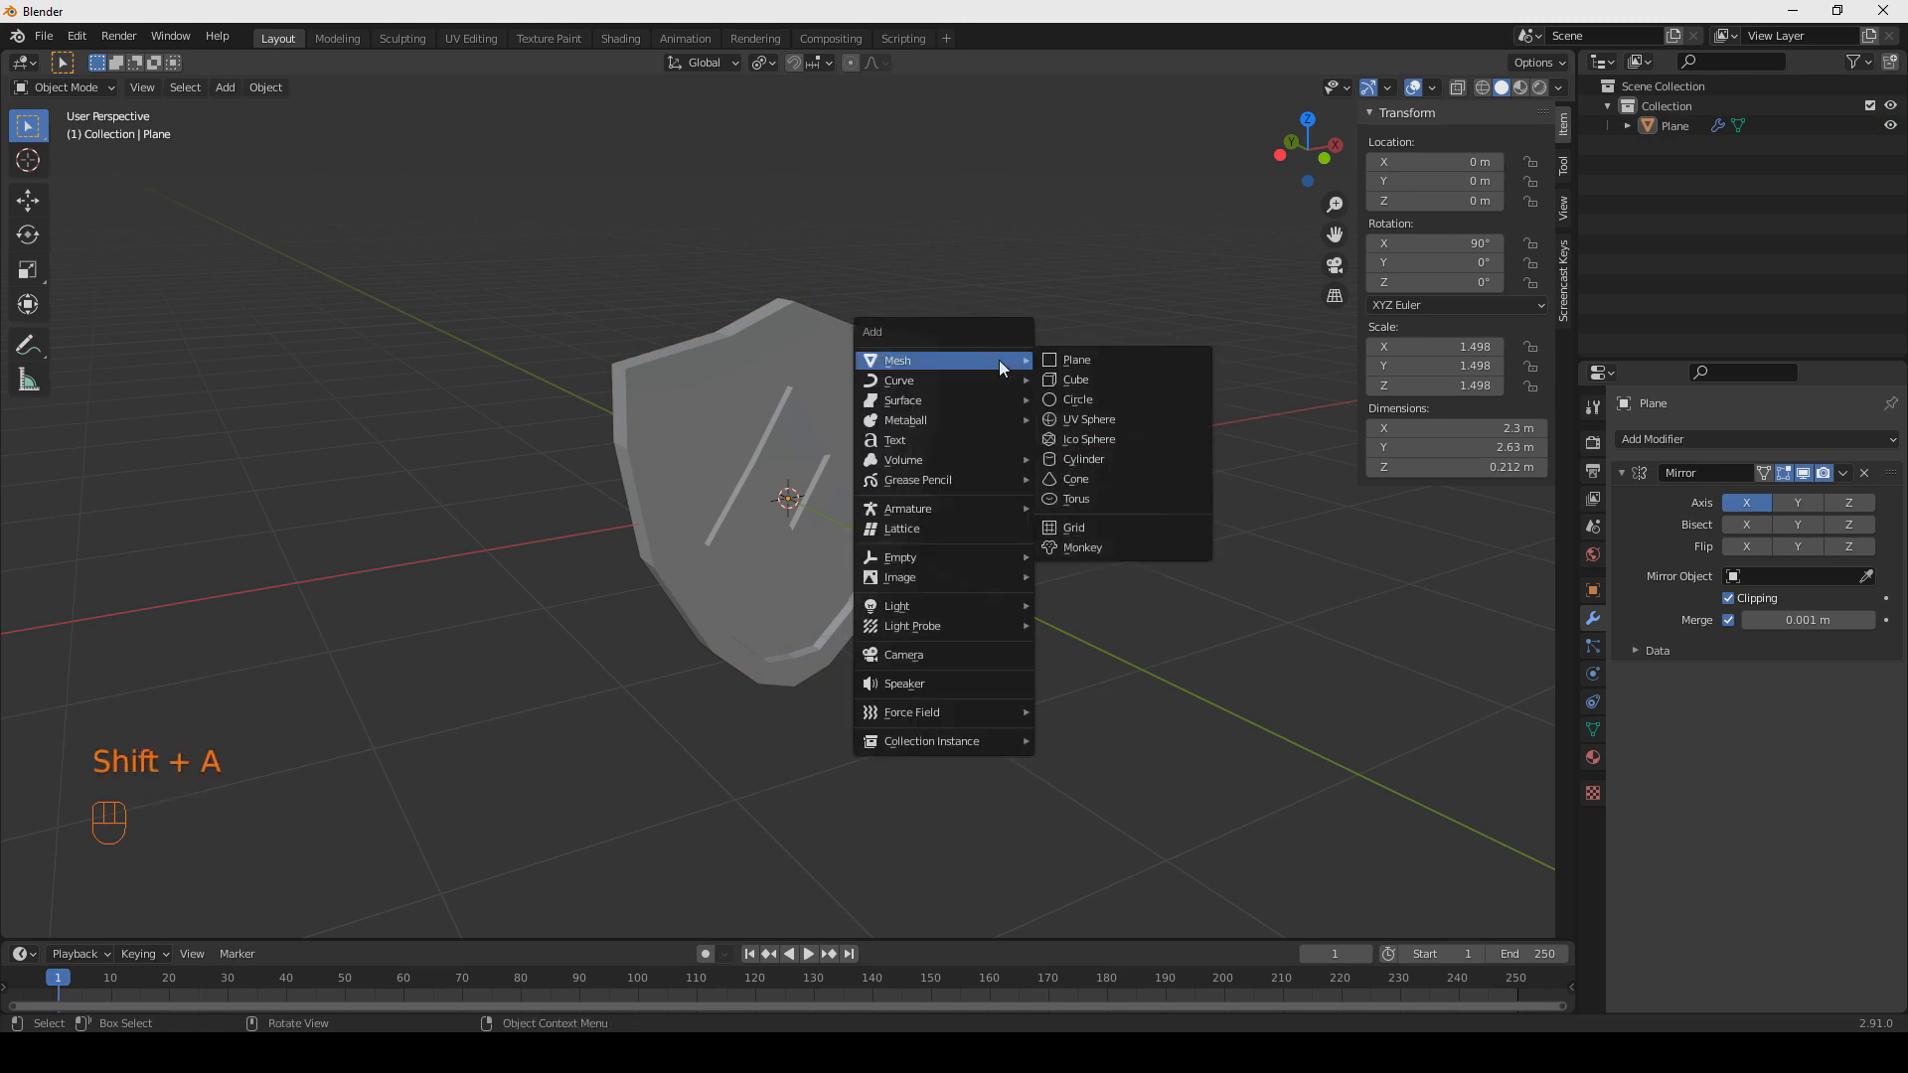
{"action": "left_click", "coordinate": [1117, 457]}
{"action": "middle_click_drag", "start_coordinate": [878, 439], "coordinate": [891, 497]}
{"action": "key", "text": "g"}
{"action": "left_click", "coordinate": [1062, 494]}
Stretch the cylinder along Z and enlarge it uniformly by 1.596, making it about 3.19 m wide and 7.57 m tall.
{"action": "key", "text": "s"}
{"action": "key", "text": "z"}
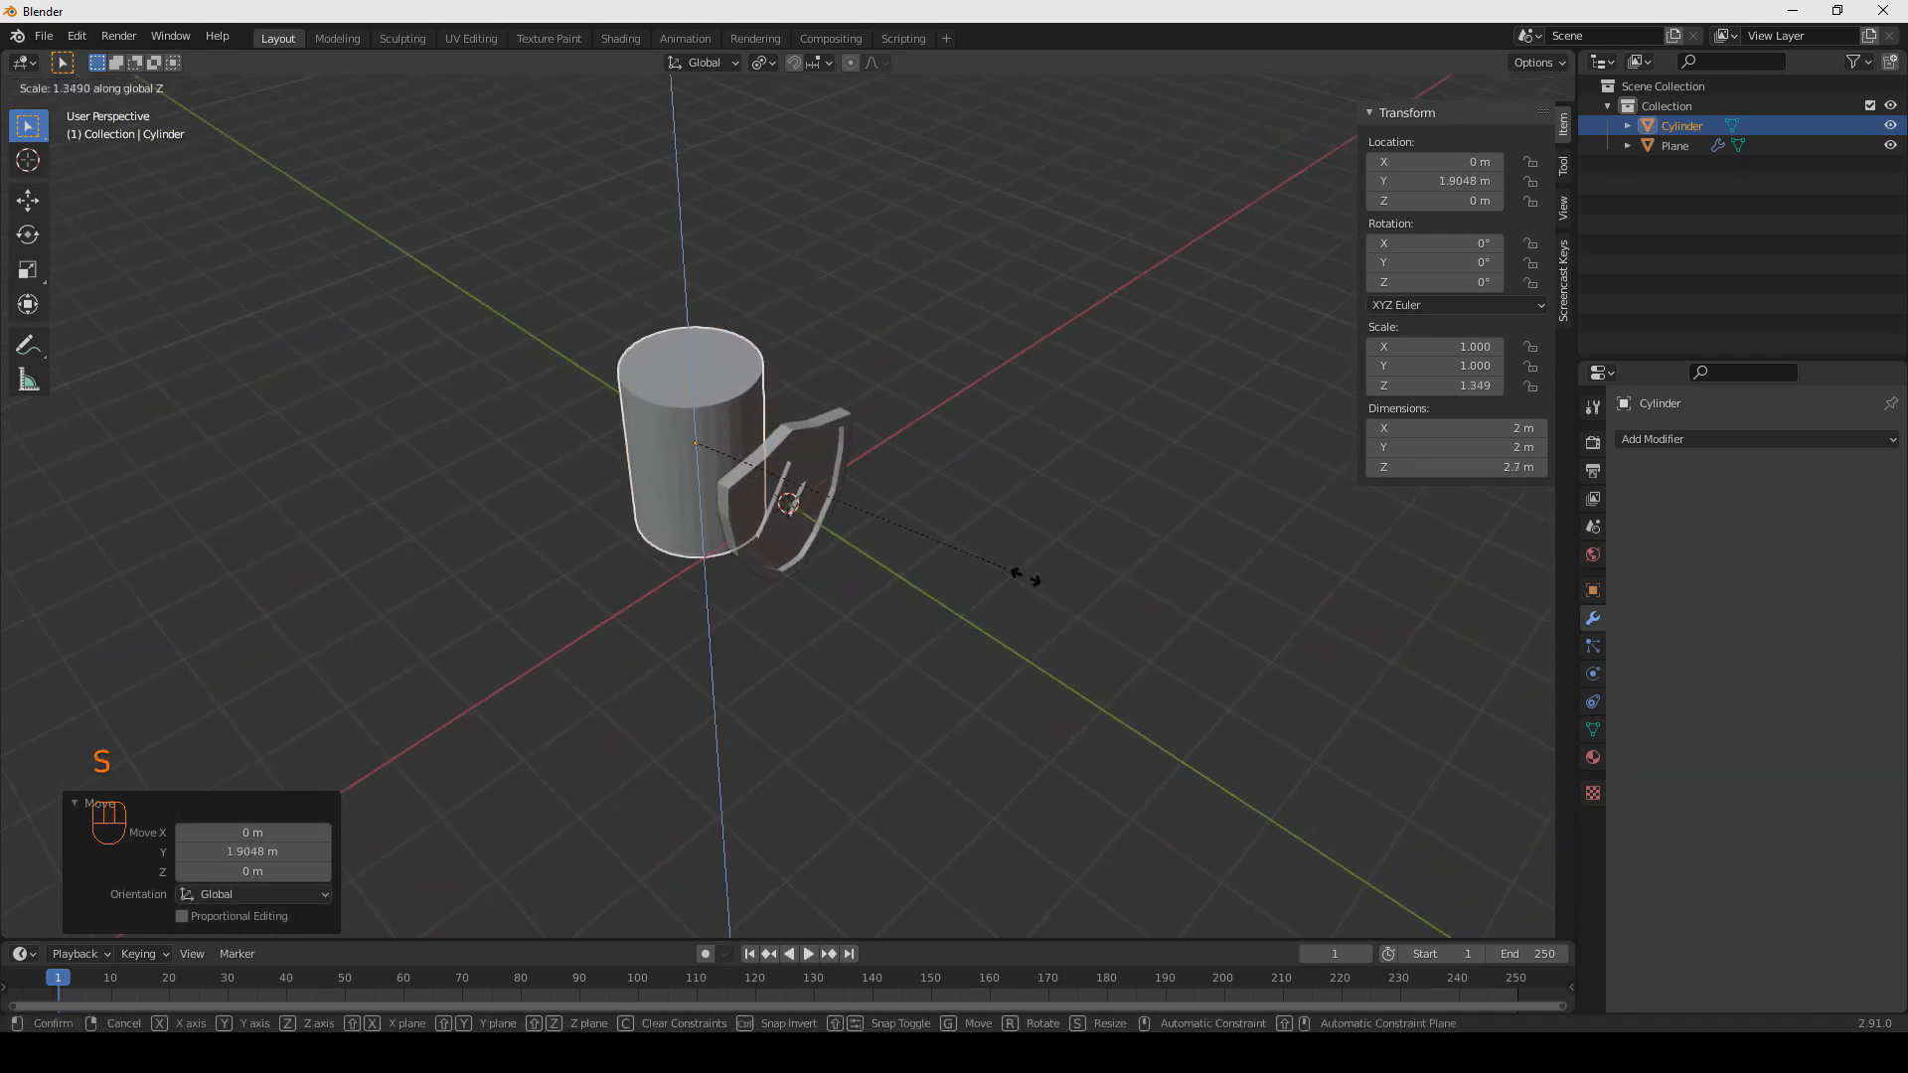
{"action": "left_click", "coordinate": [1282, 588]}
{"action": "middle_click_drag", "start_coordinate": [999, 474], "coordinate": [1129, 558]}
{"action": "key", "text": "s"}
{"action": "left_click", "coordinate": [903, 540]}
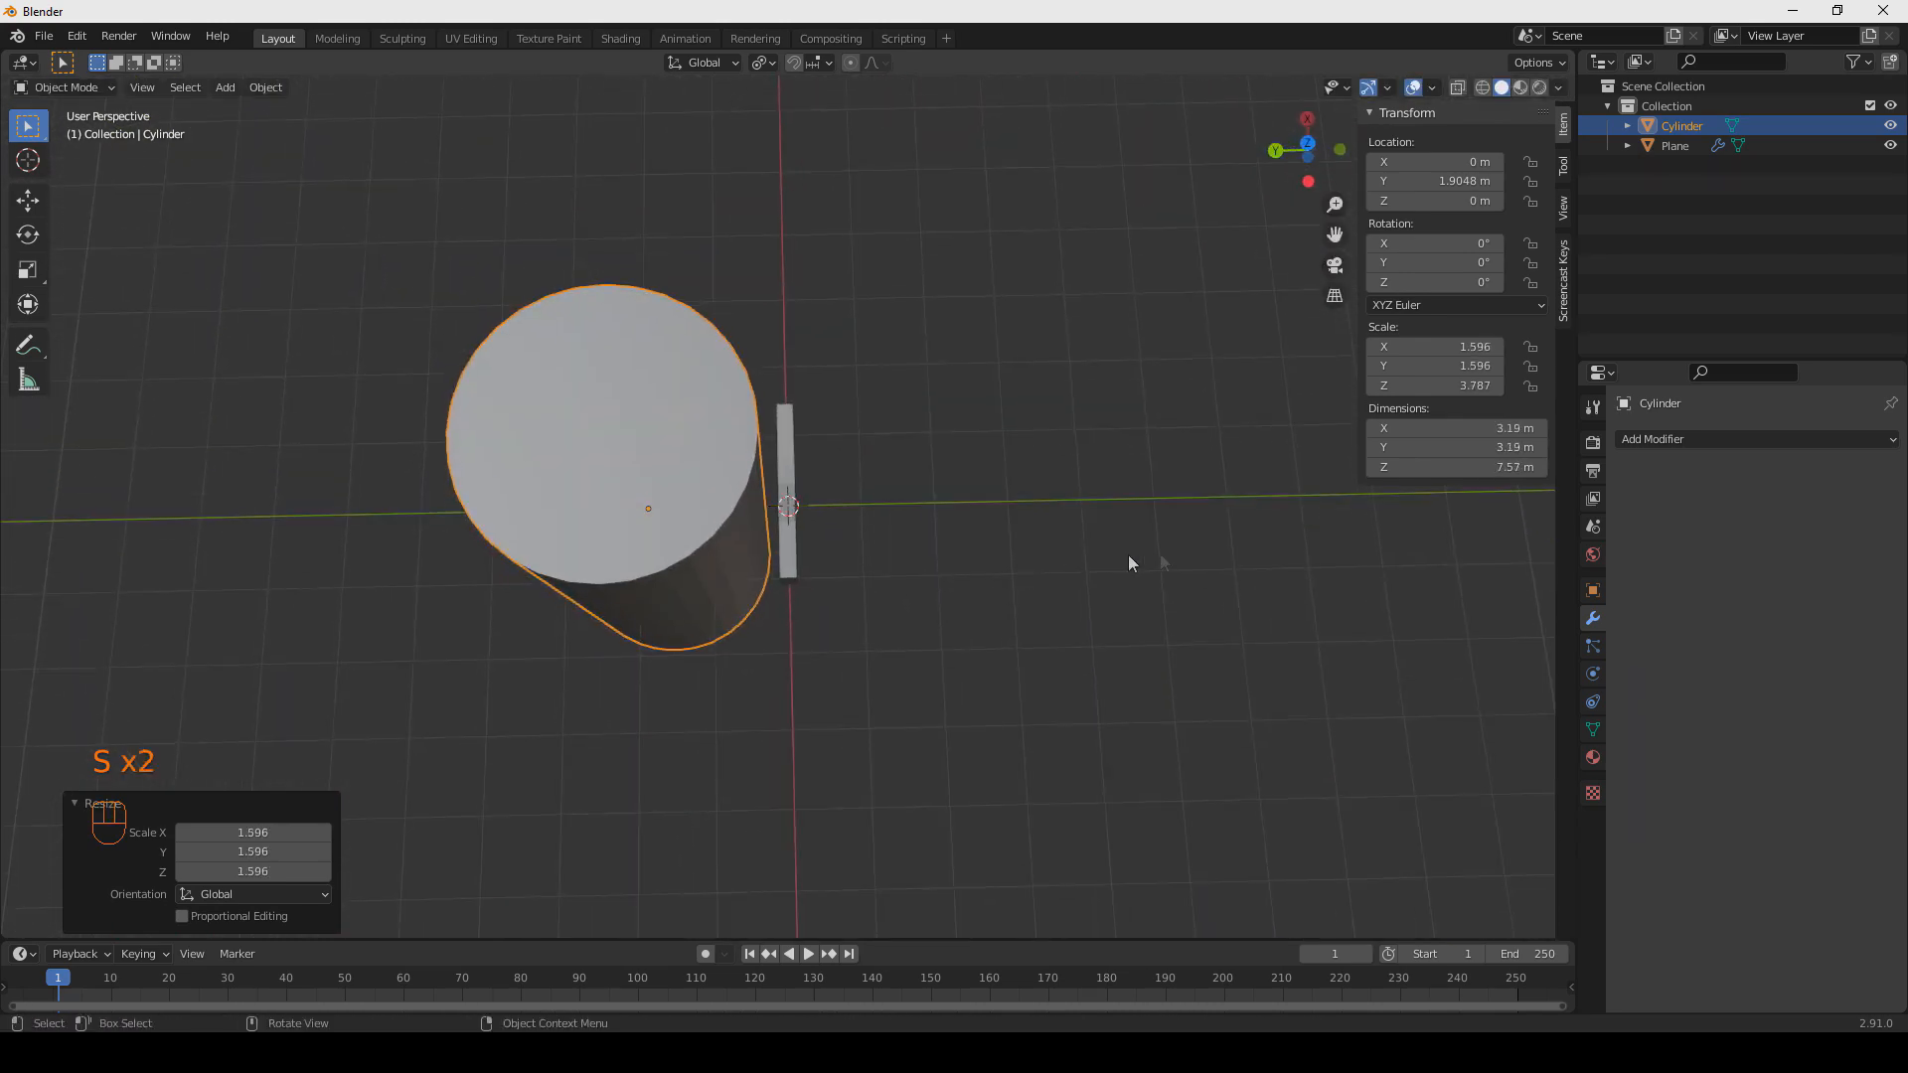
Move the cylinder along Y to about 2.7 m and scale it uniformly by 1.293, to about 4.13 m in diameter.
{"action": "key", "text": "g"}
{"action": "left_click", "coordinate": [1093, 517]}
{"action": "key", "text": "s"}
{"action": "left_click", "coordinate": [1165, 467]}
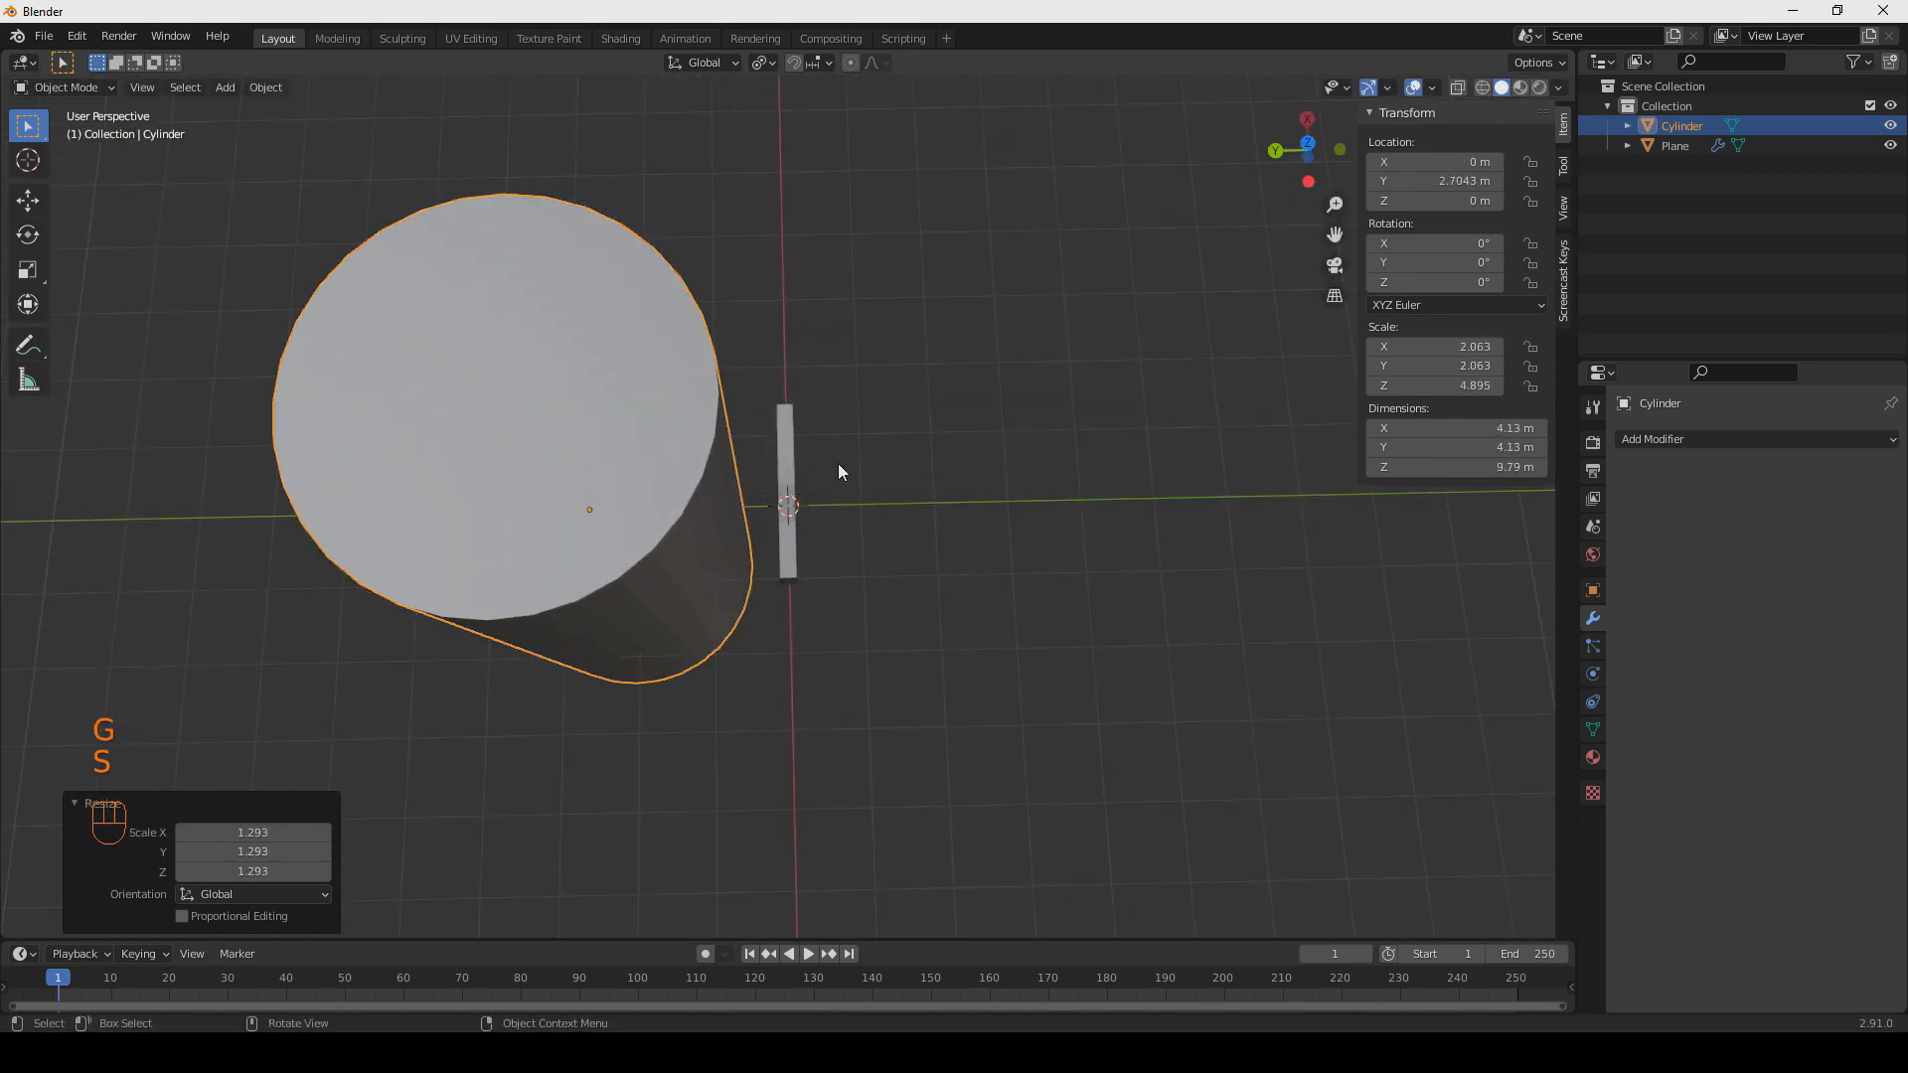
{"action": "middle_click_drag", "start_coordinate": [838, 464], "coordinate": [835, 504]}
{"action": "key", "text": "KP_7"}
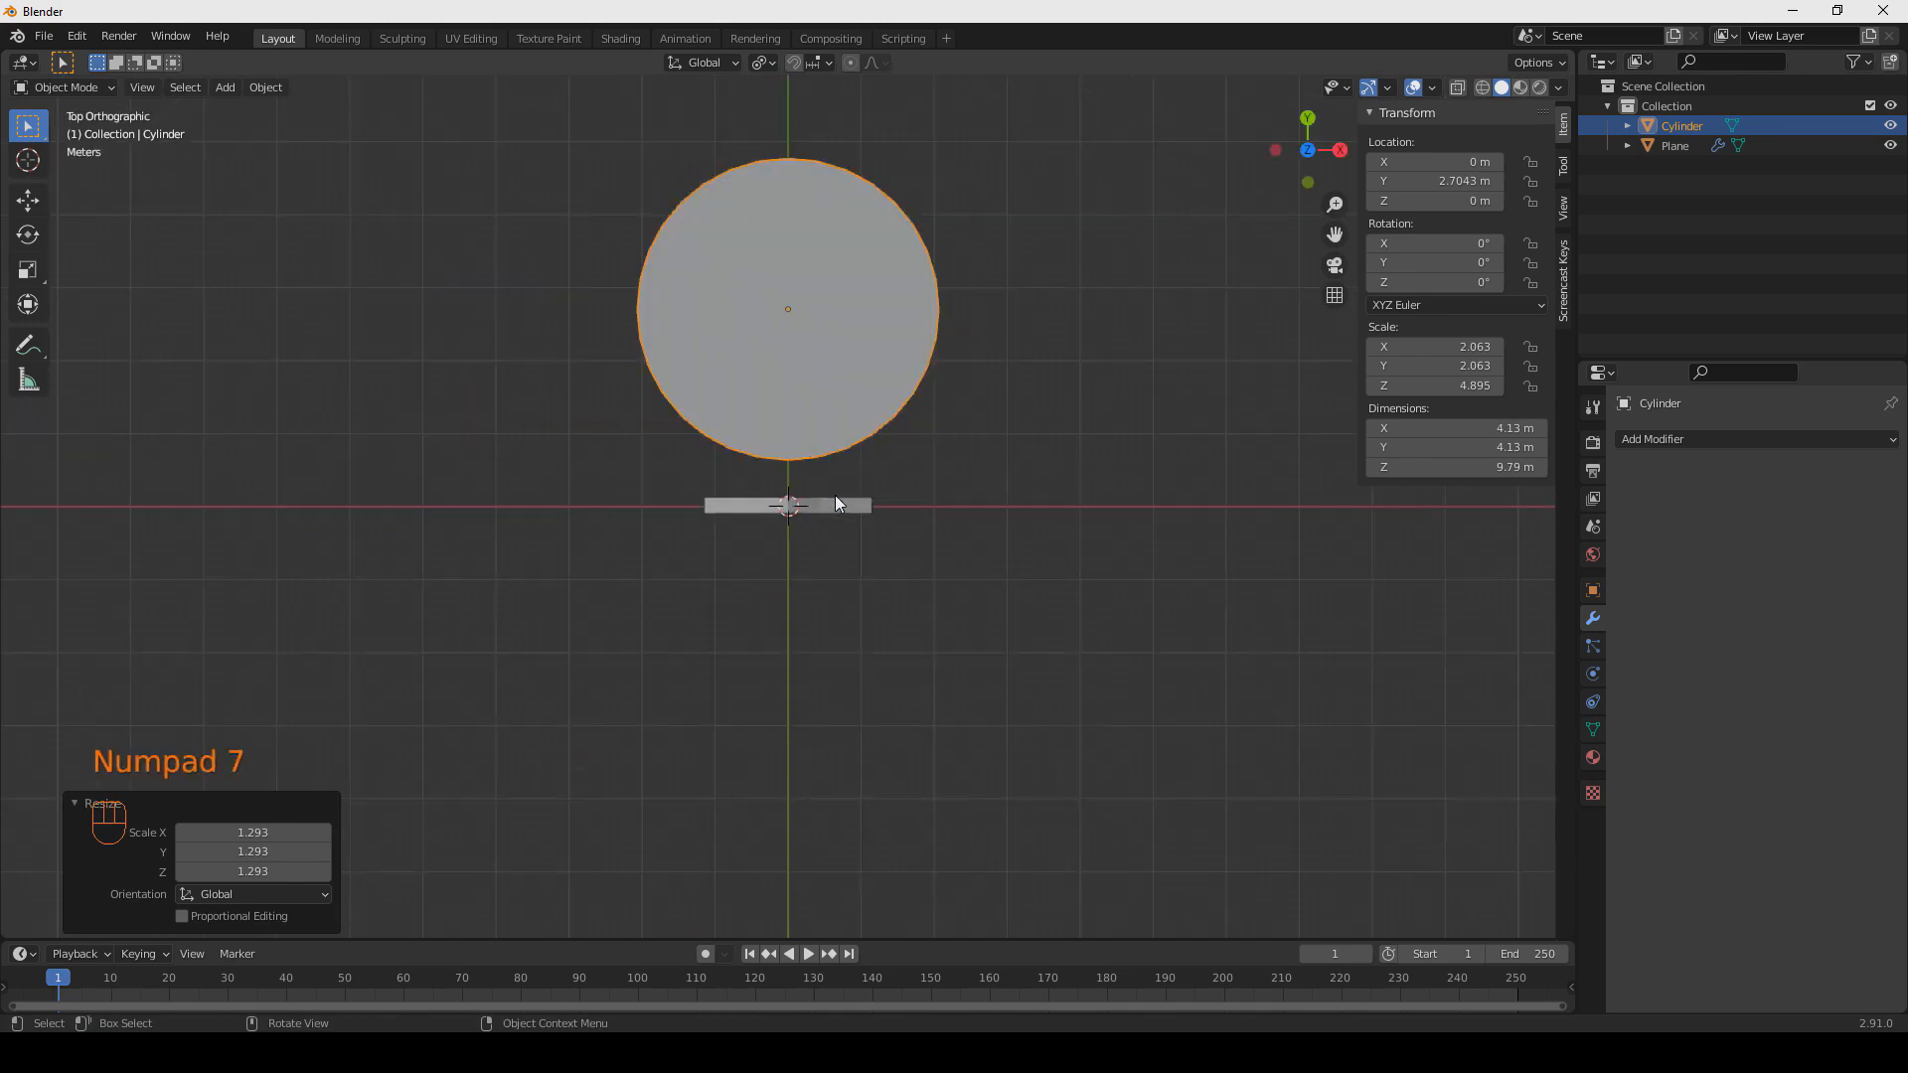
{"action": "middle_click_drag", "start_coordinate": [835, 495], "coordinate": [731, 483]}
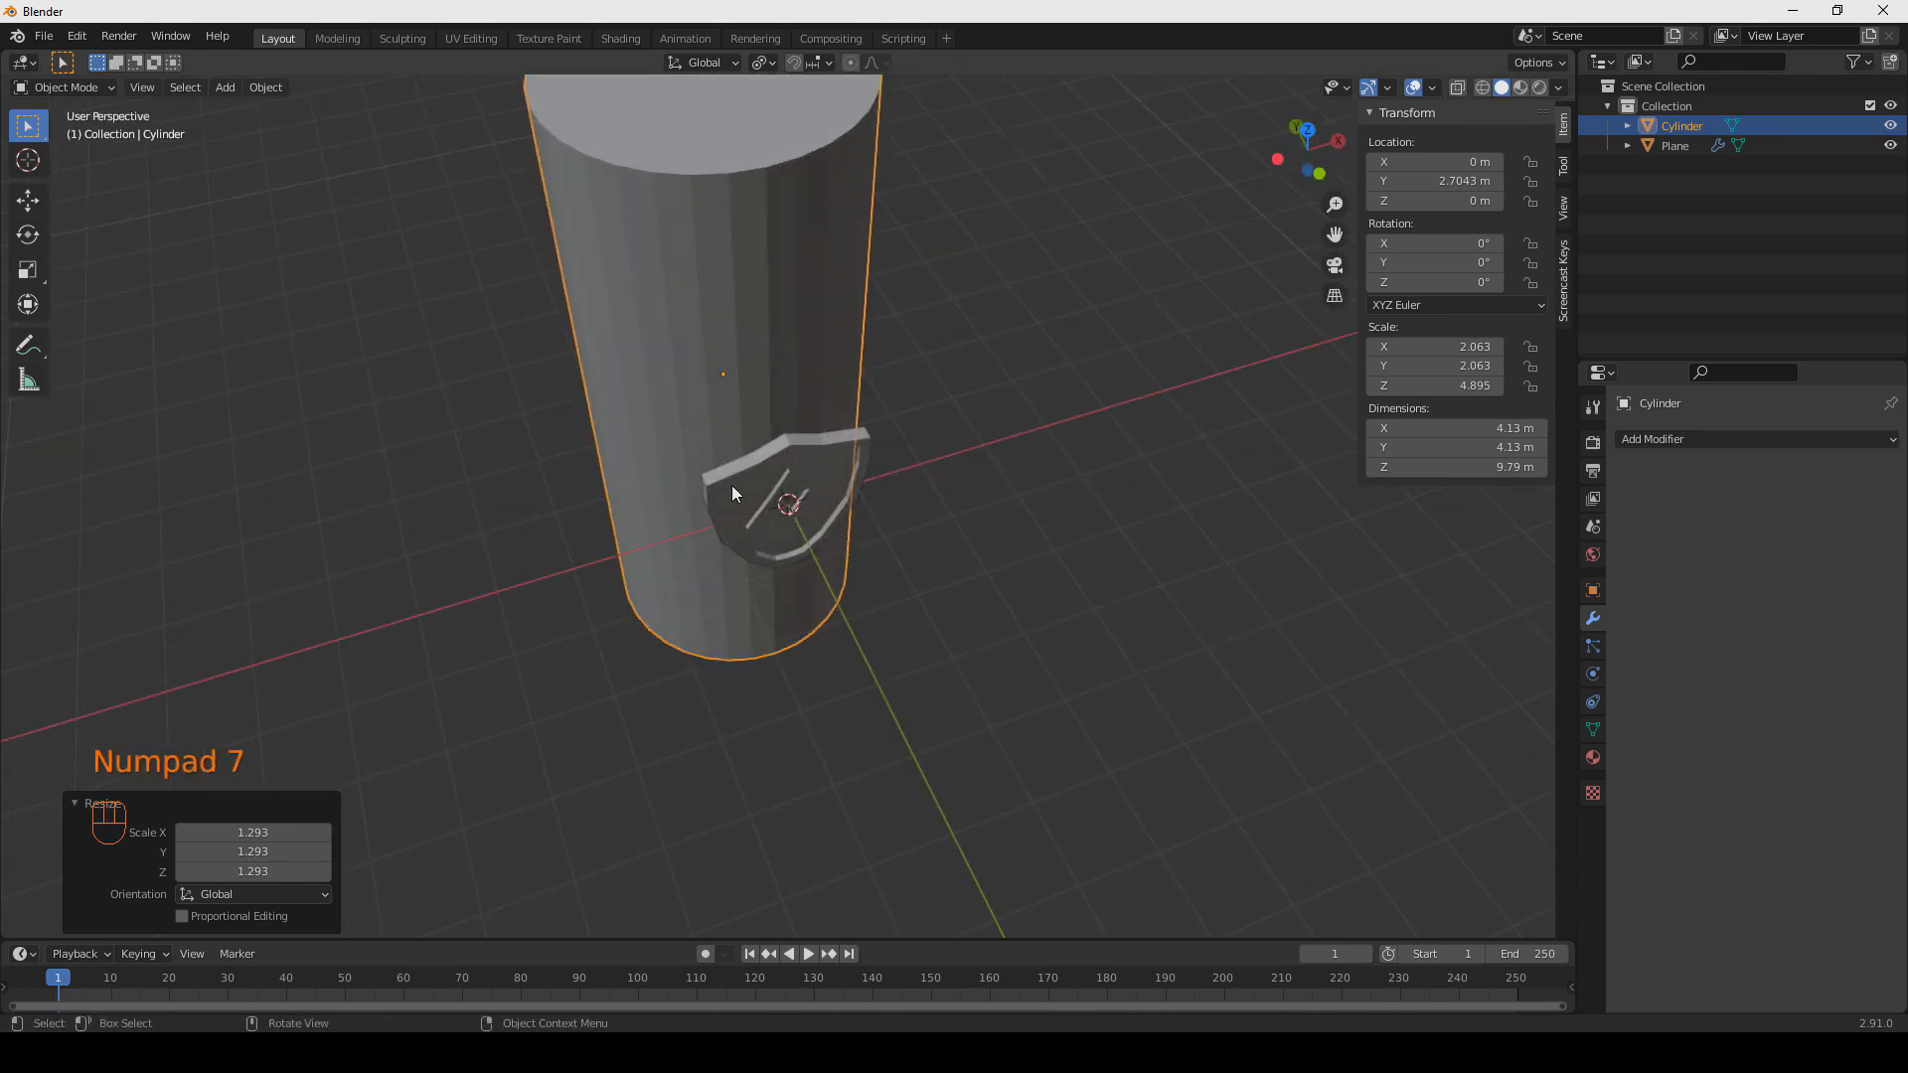
Add a lattice object at the shield's centre.
{"action": "key", "text": "KP_7"}
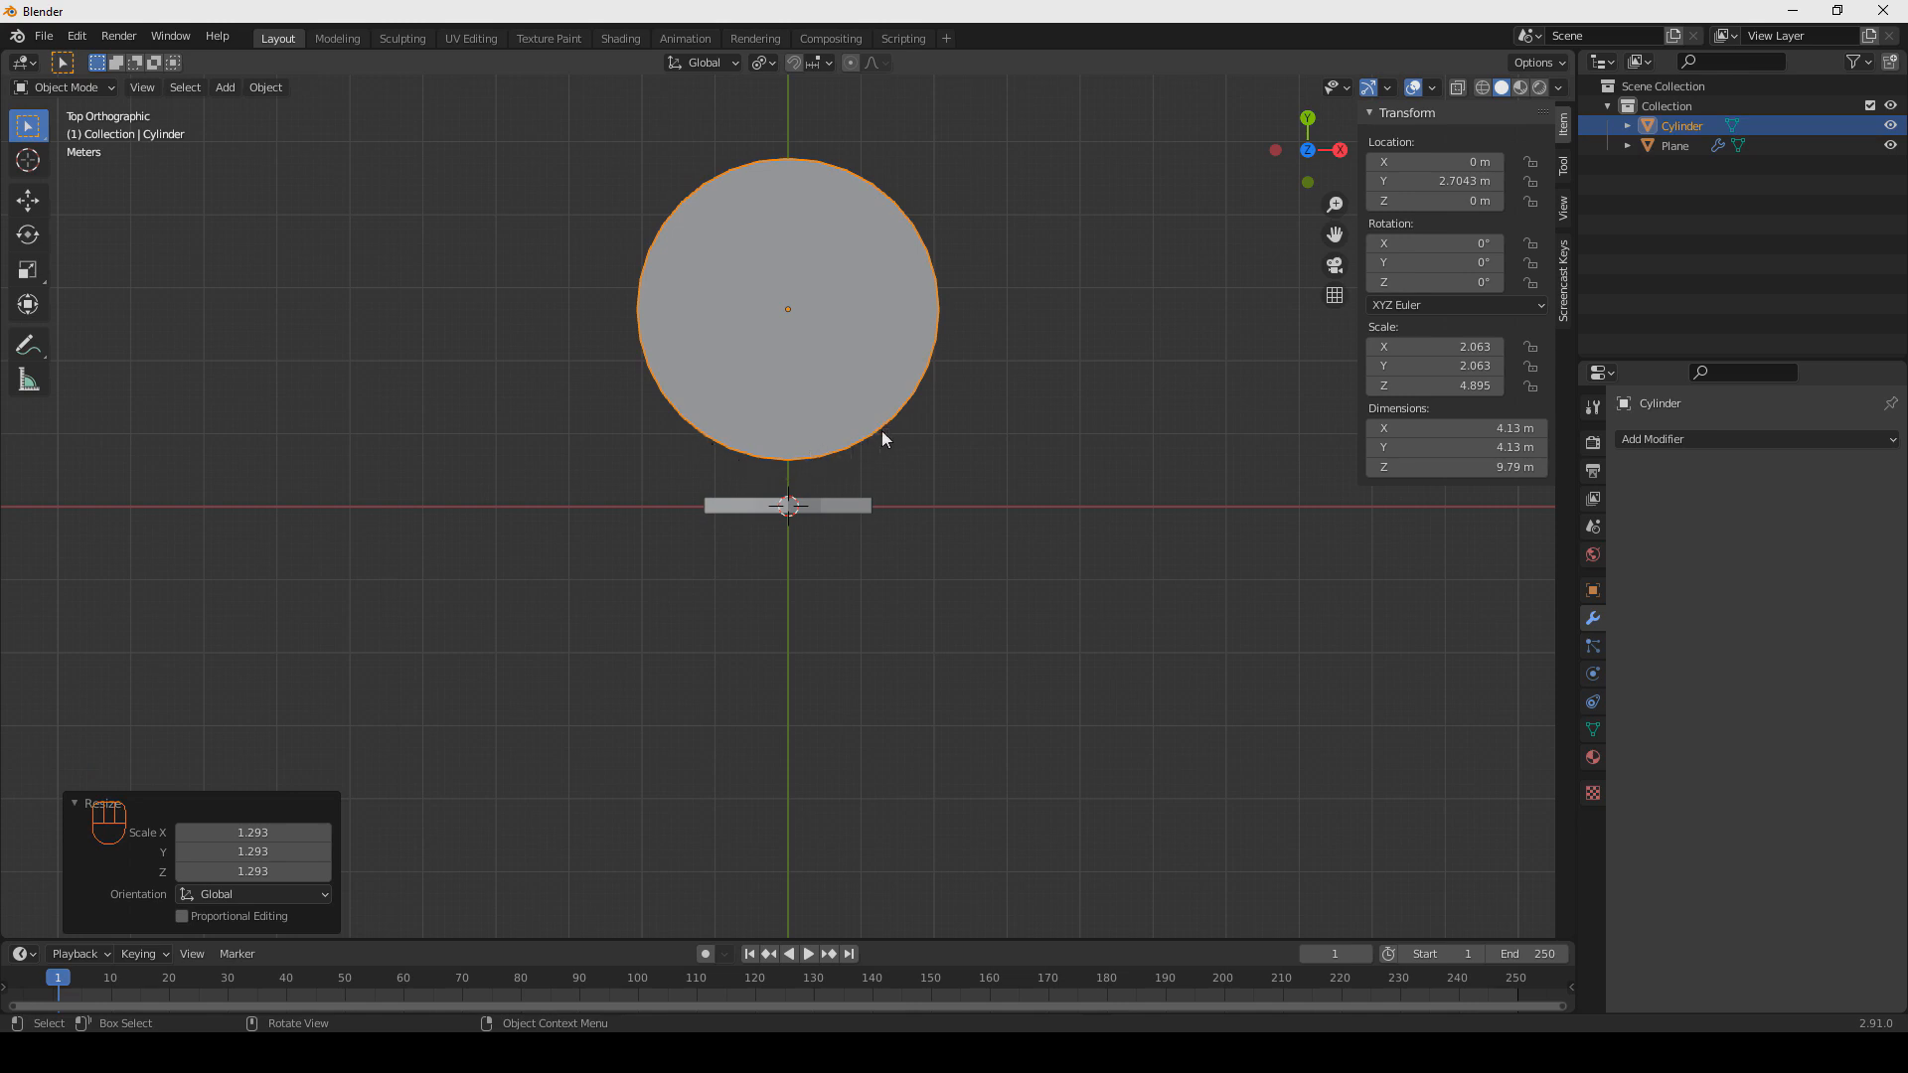
{"action": "middle_click_drag", "start_coordinate": [767, 472], "coordinate": [935, 449]}
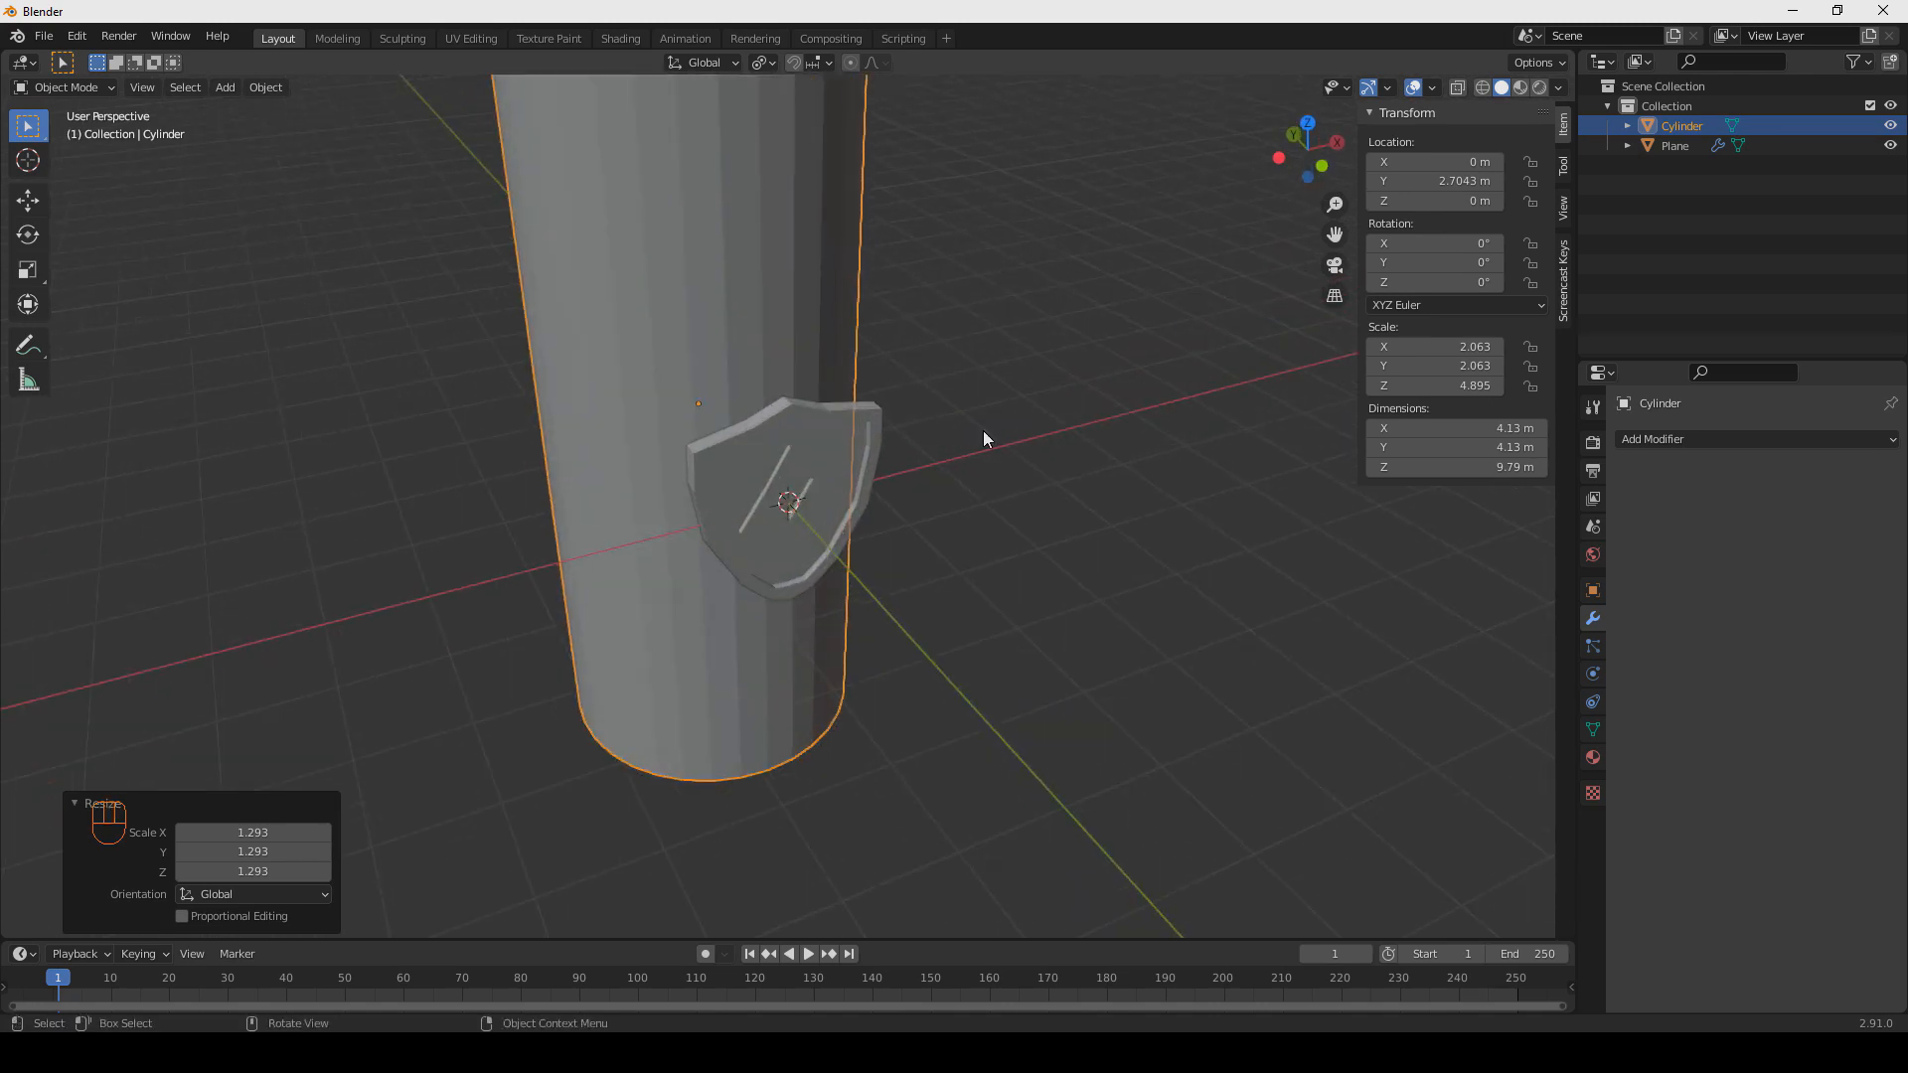
{"action": "key", "text": "shift+a"}
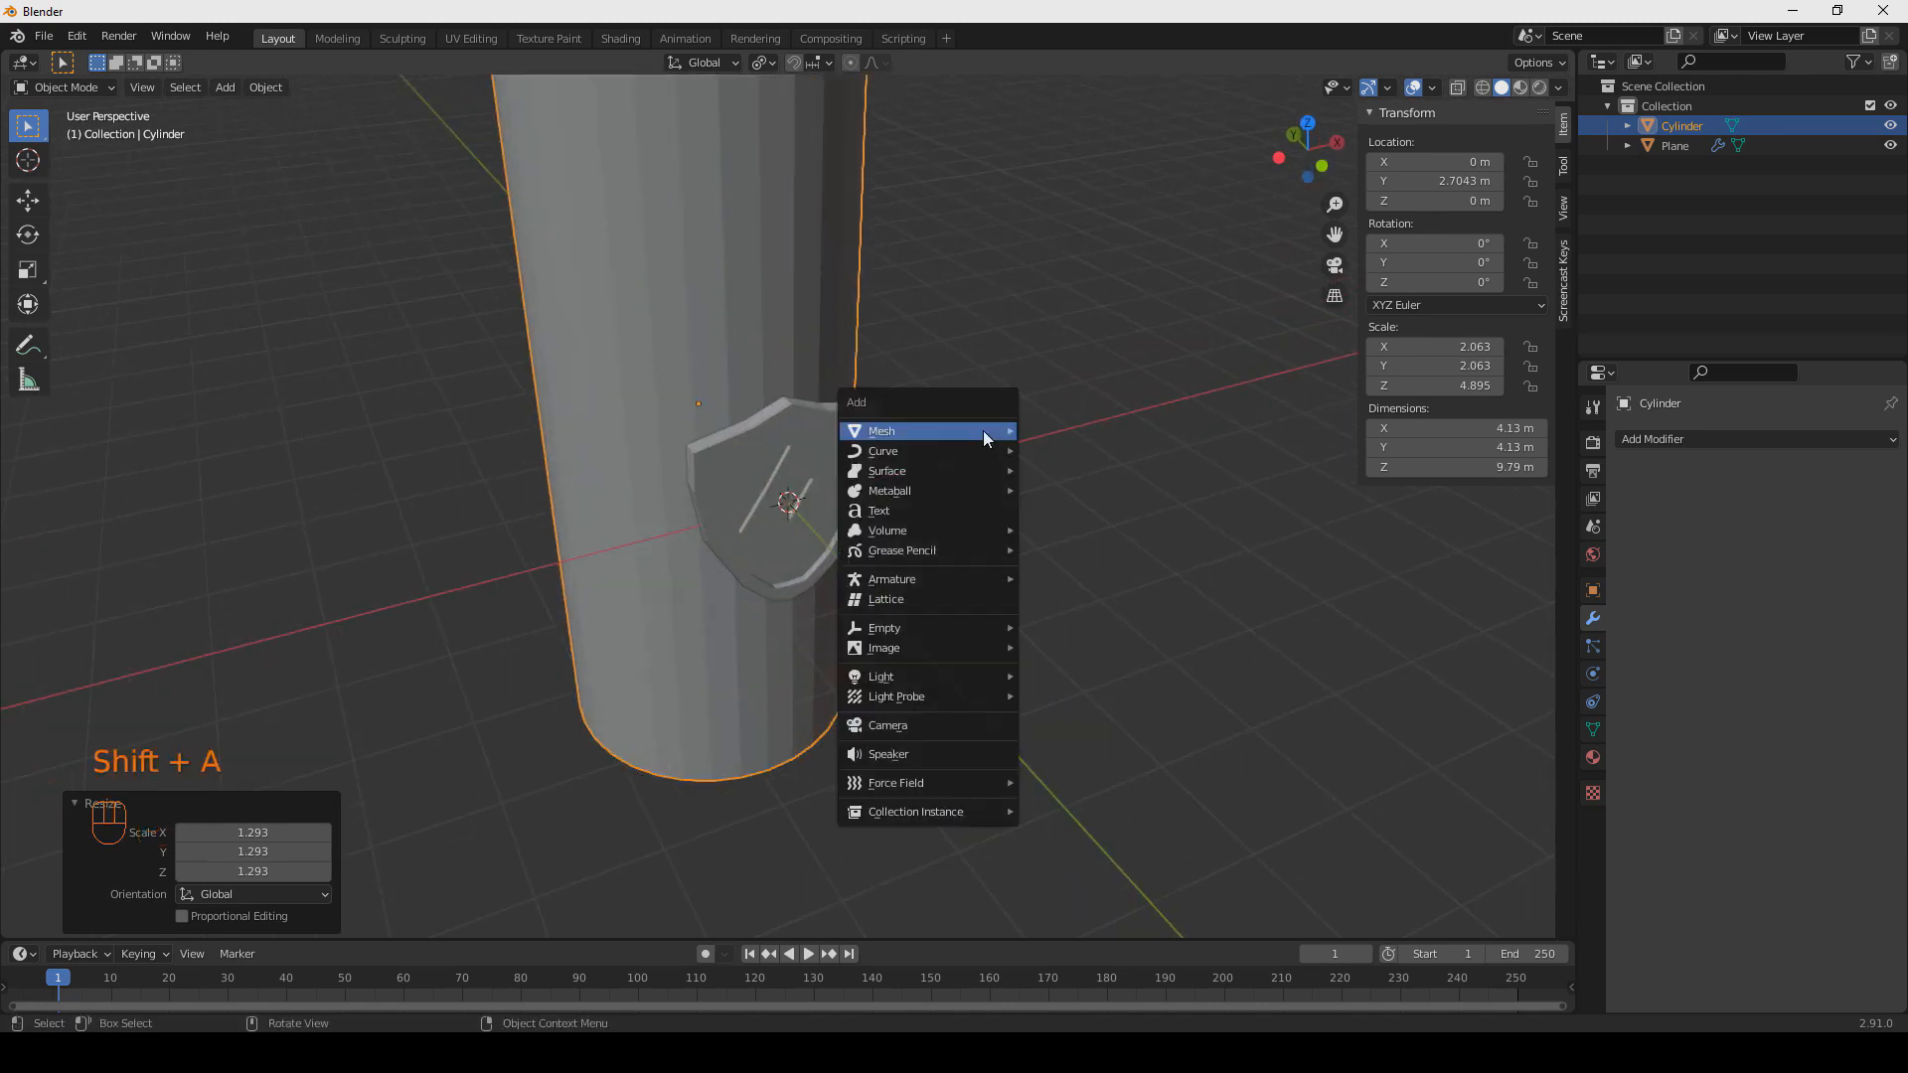
{"action": "left_click", "coordinate": [946, 602]}
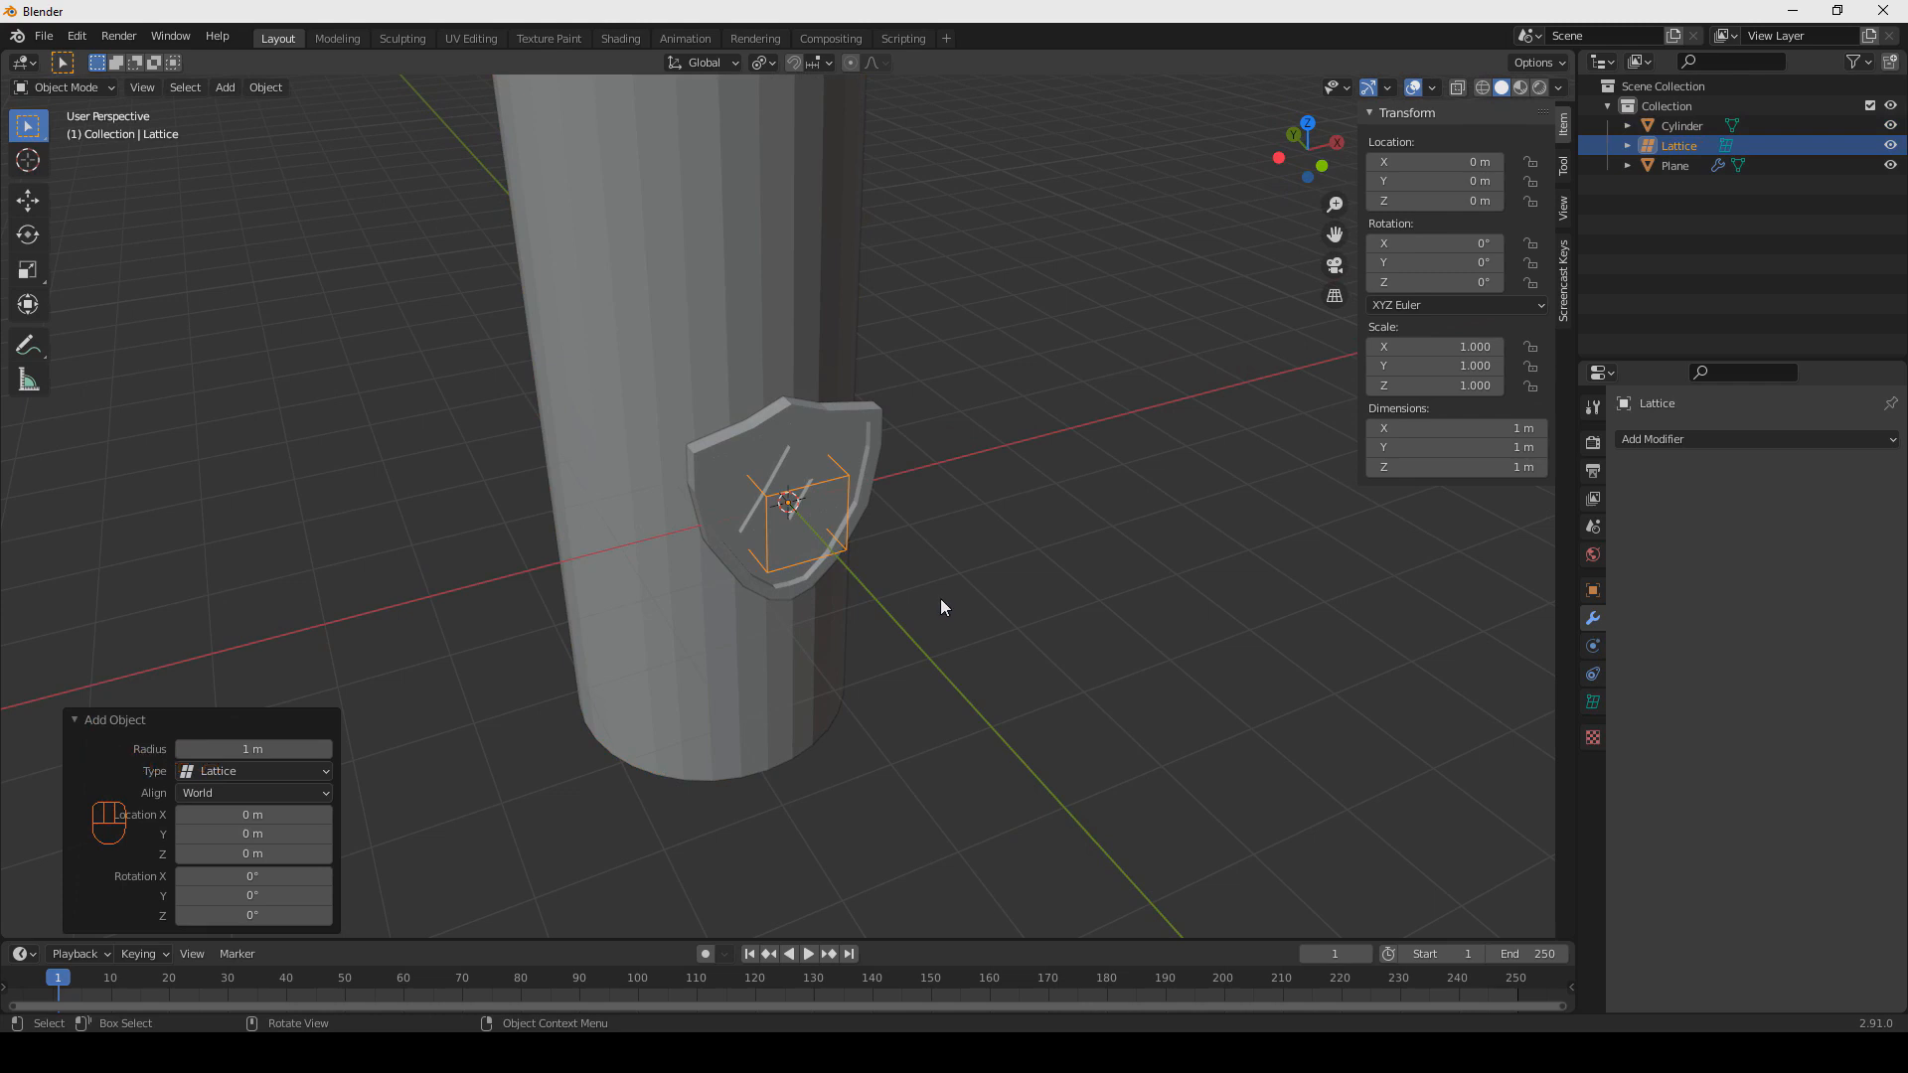
Set the lattice resolution to 35 in U, 1 in V and 35 in W.
{"action": "left_click", "coordinate": [1593, 702]}
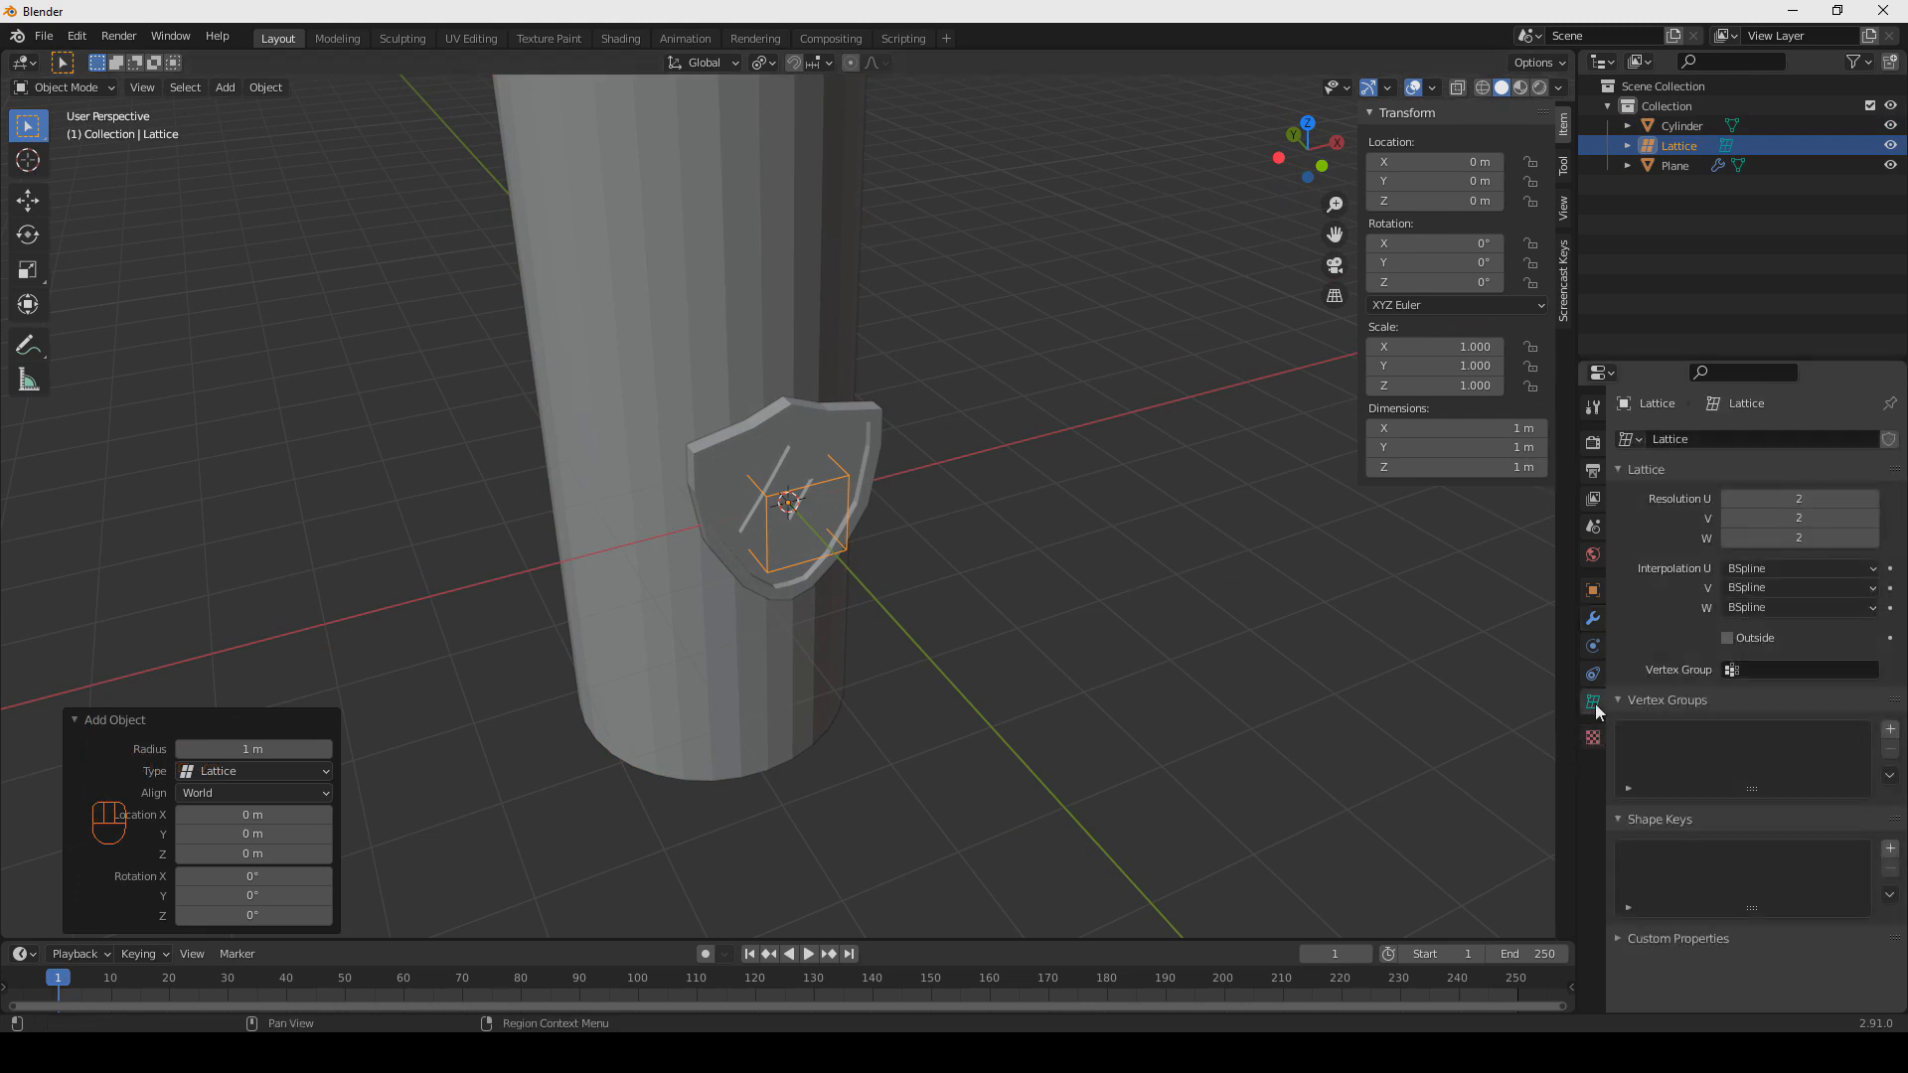
{"action": "left_click", "coordinate": [1787, 502]}
{"action": "key", "text": "Return"}
{"action": "left_click", "coordinate": [1789, 521]}
{"action": "type", "text": "1"}
{"action": "key", "text": "Return"}
{"action": "left_click", "coordinate": [1779, 538]}
{"action": "type", "text": "35"}
{"action": "key", "text": "Return"}
Scale the lattice uniformly by 2.942 and move it about 0.167 m along Y, towards the cylinder.
{"action": "middle_click_drag", "start_coordinate": [1014, 528], "coordinate": [944, 468]}
{"action": "key", "text": "s"}
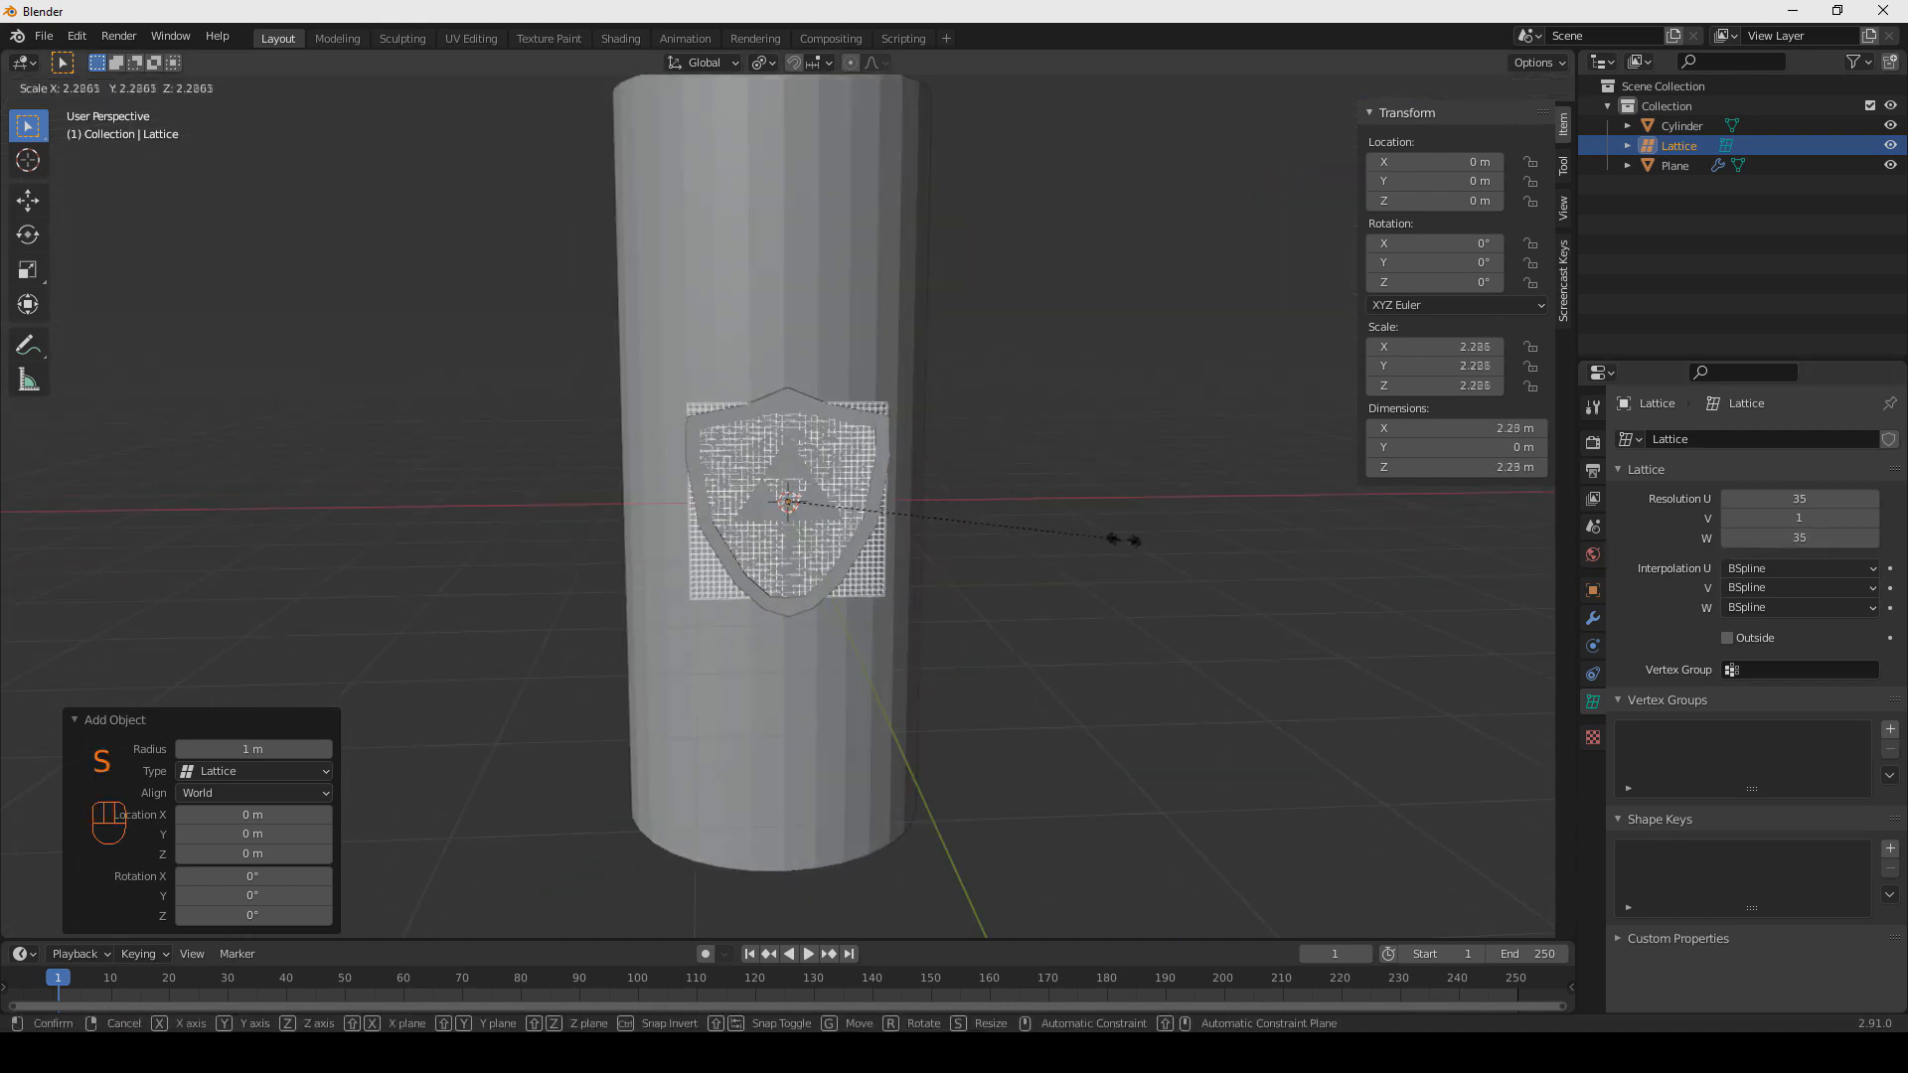
{"action": "left_click", "coordinate": [1212, 584]}
{"action": "middle_click_drag", "start_coordinate": [1211, 584], "coordinate": [906, 651]}
{"action": "key", "text": "g"}
{"action": "key", "text": "y"}
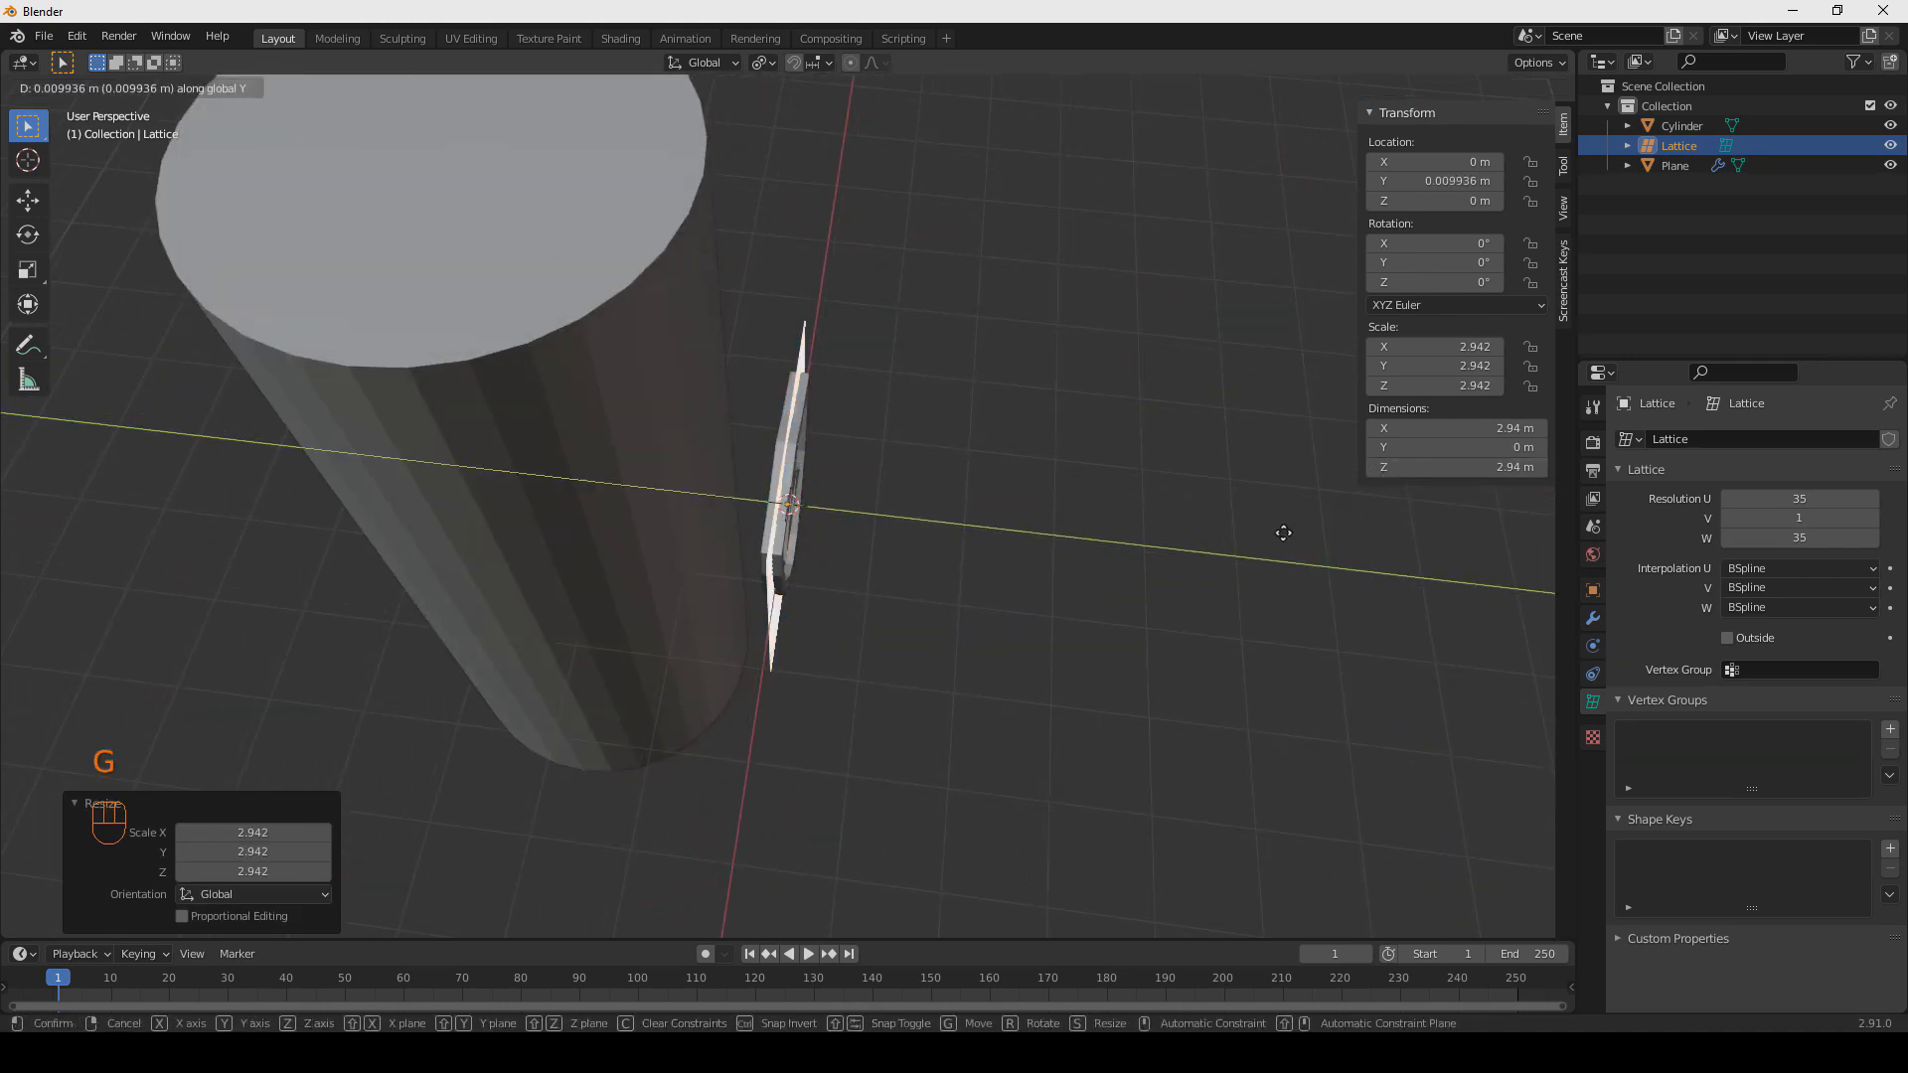
{"action": "left_click", "coordinate": [1270, 533]}
{"action": "middle_click_drag", "start_coordinate": [1270, 532], "coordinate": [958, 521]}
{"action": "scroll", "coordinate": [958, 521], "scroll_direction": "up", "scroll_amount": 4}
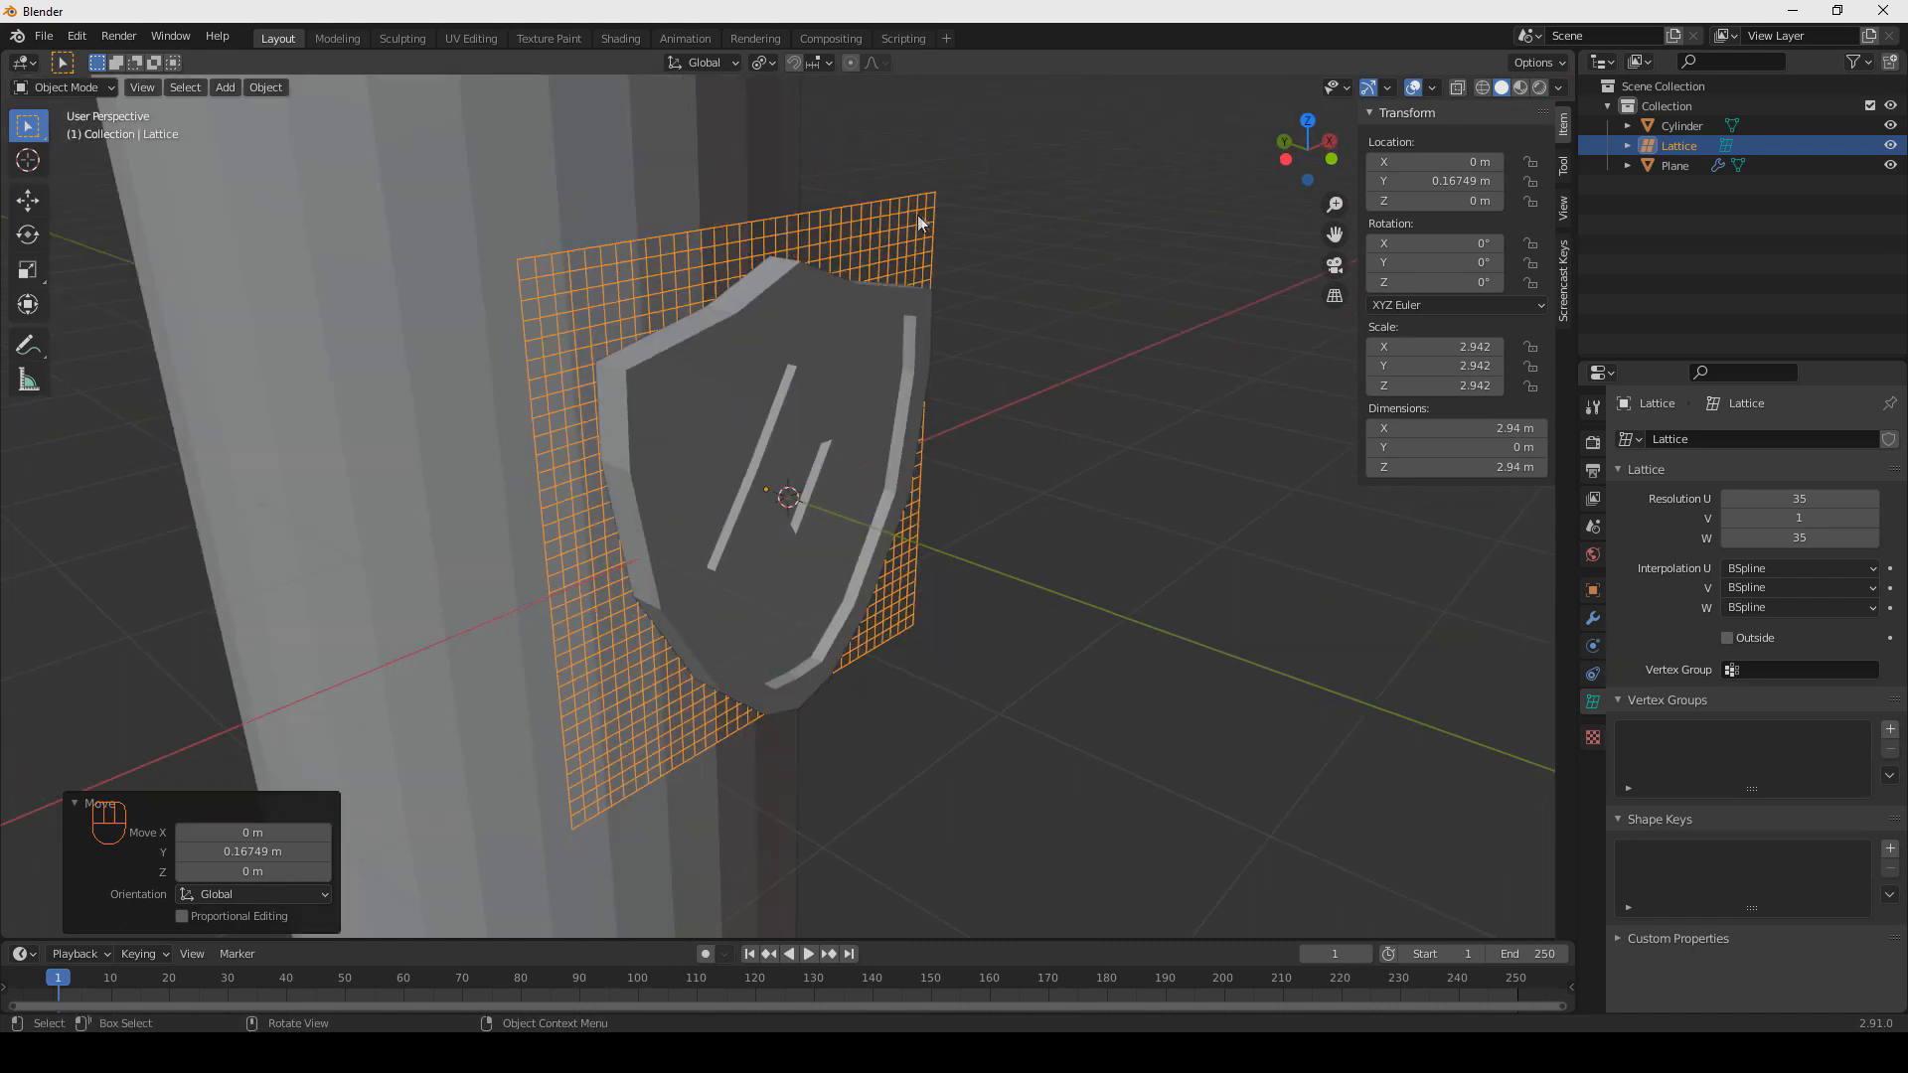
Add a Shrinkwrap modifier to the lattice with the cylinder as its target.
{"action": "middle_click_drag", "start_coordinate": [908, 668], "coordinate": [894, 556]}
{"action": "scroll", "coordinate": [894, 557], "scroll_direction": "down", "scroll_amount": 3}
{"action": "left_click", "coordinate": [1593, 618]}
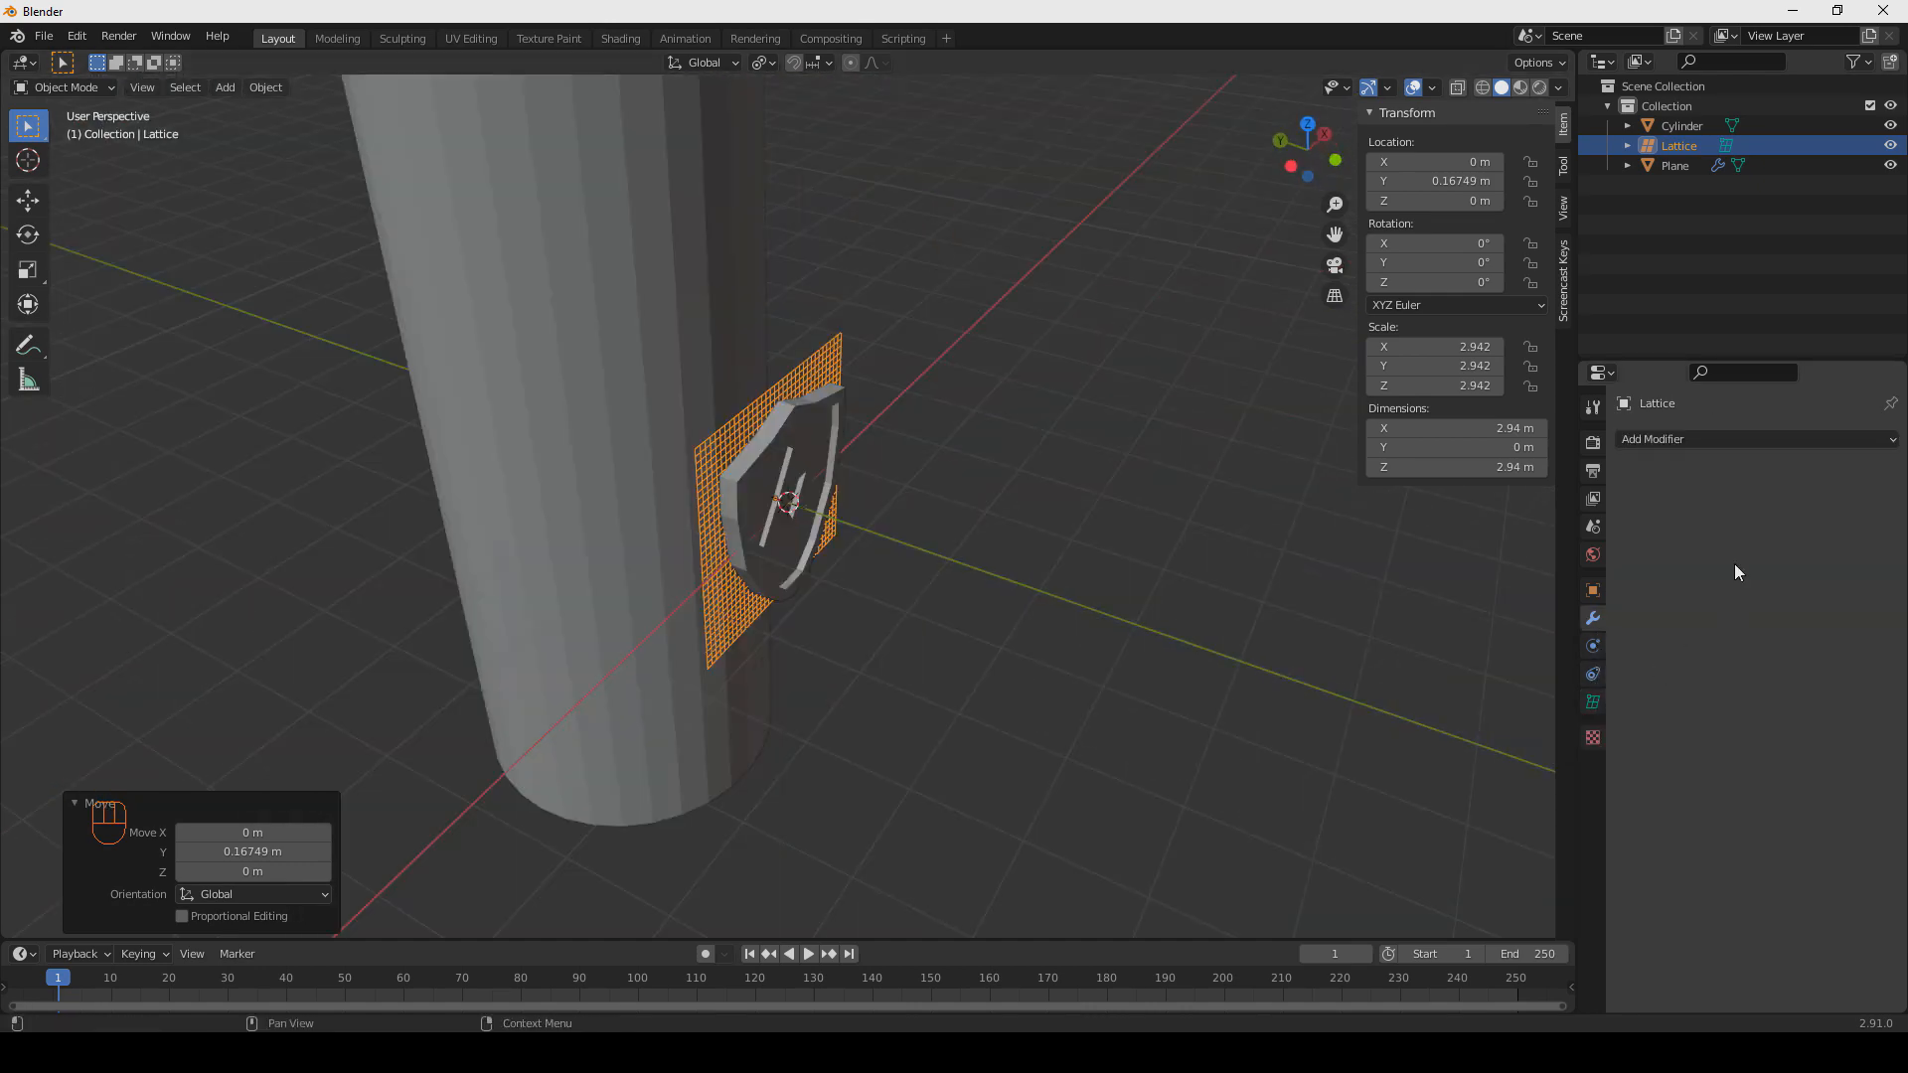
{"action": "left_click", "coordinate": [1703, 441]}
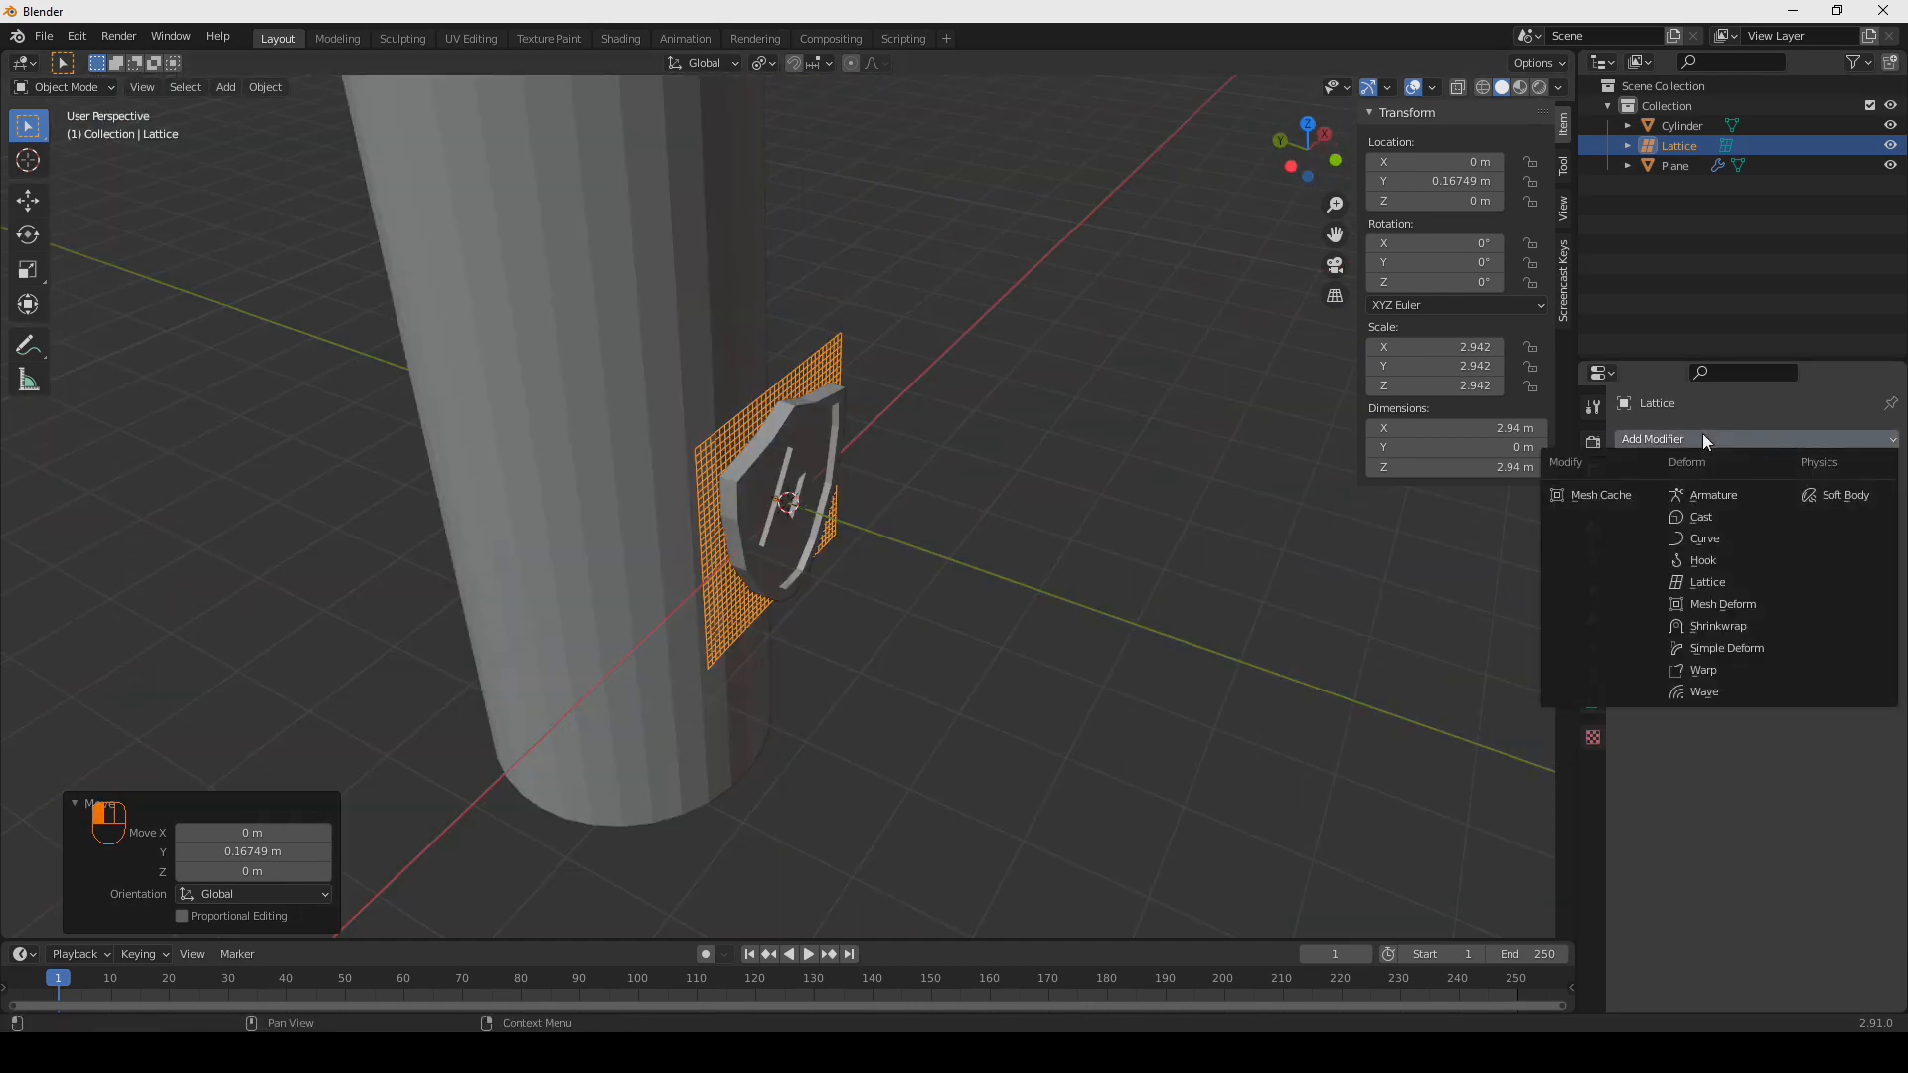
{"action": "left_click", "coordinate": [1722, 630]}
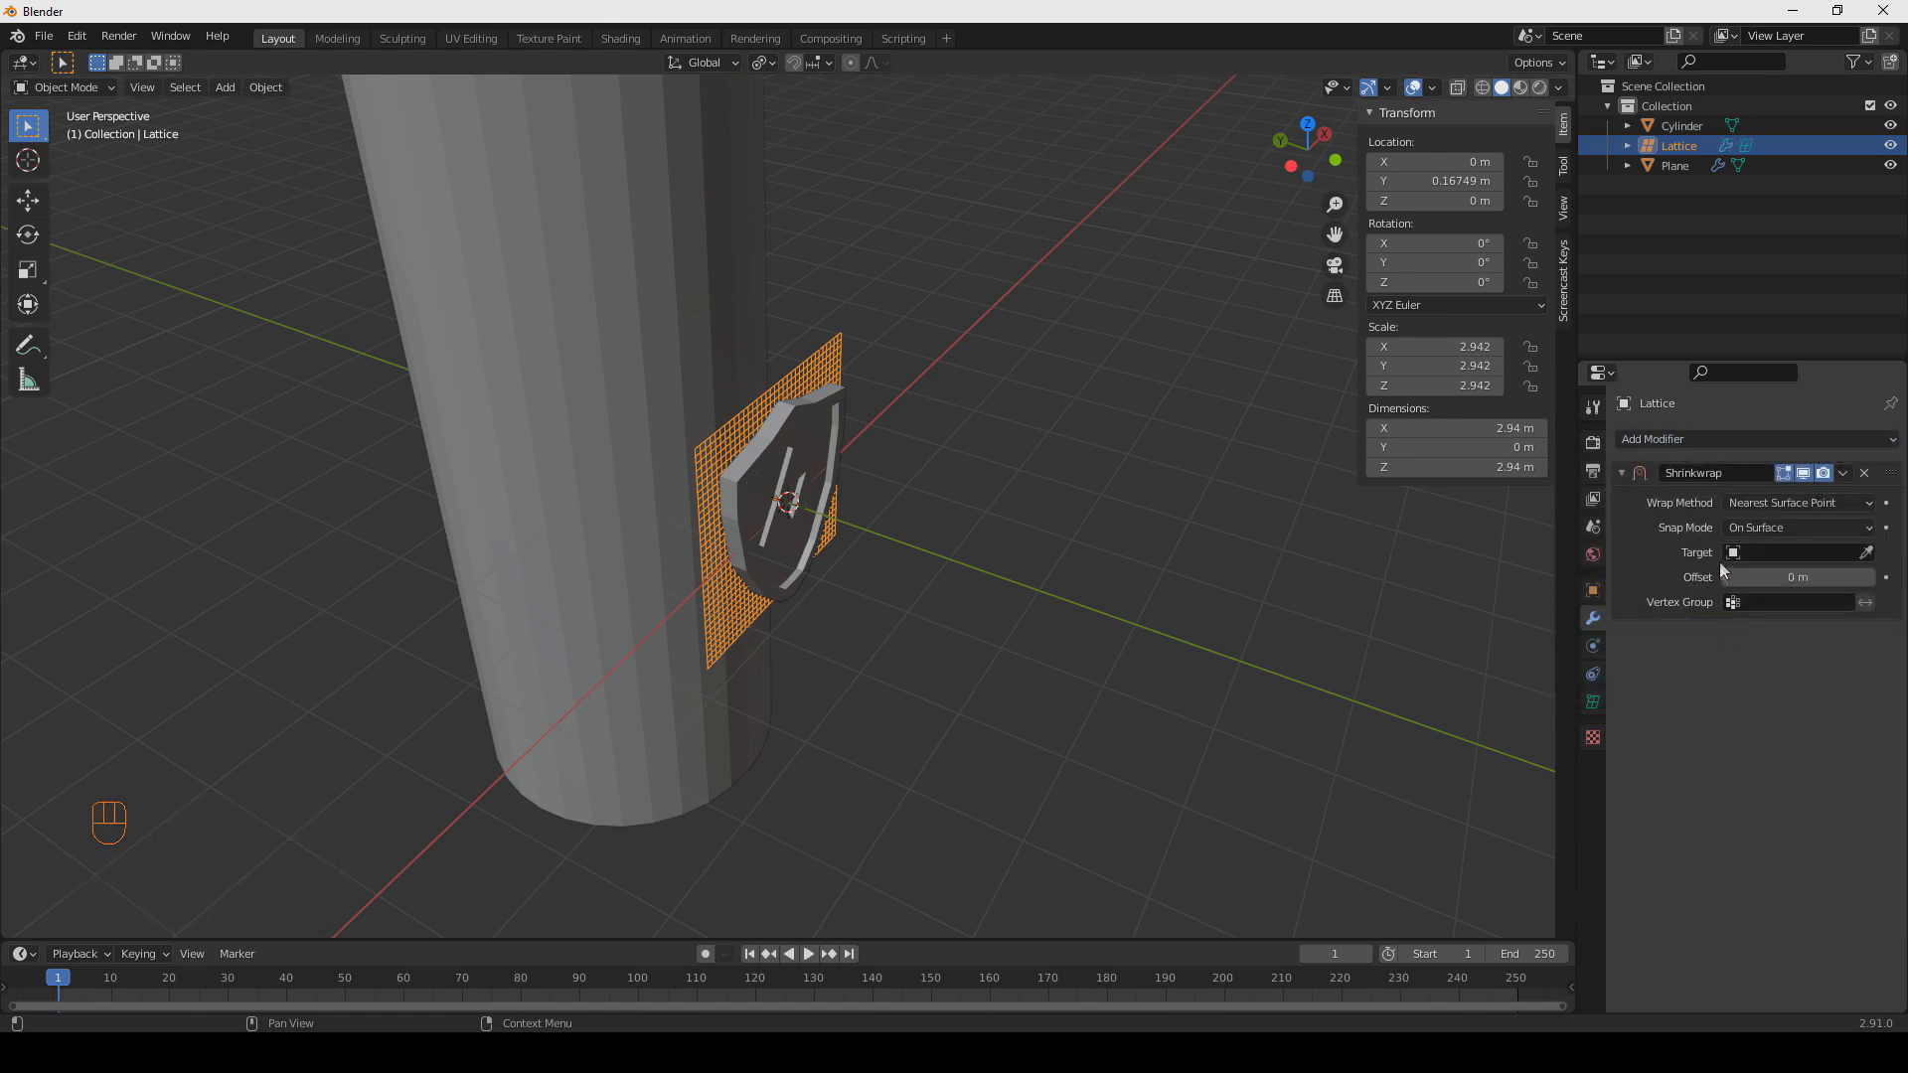
{"action": "left_click", "coordinate": [1867, 554]}
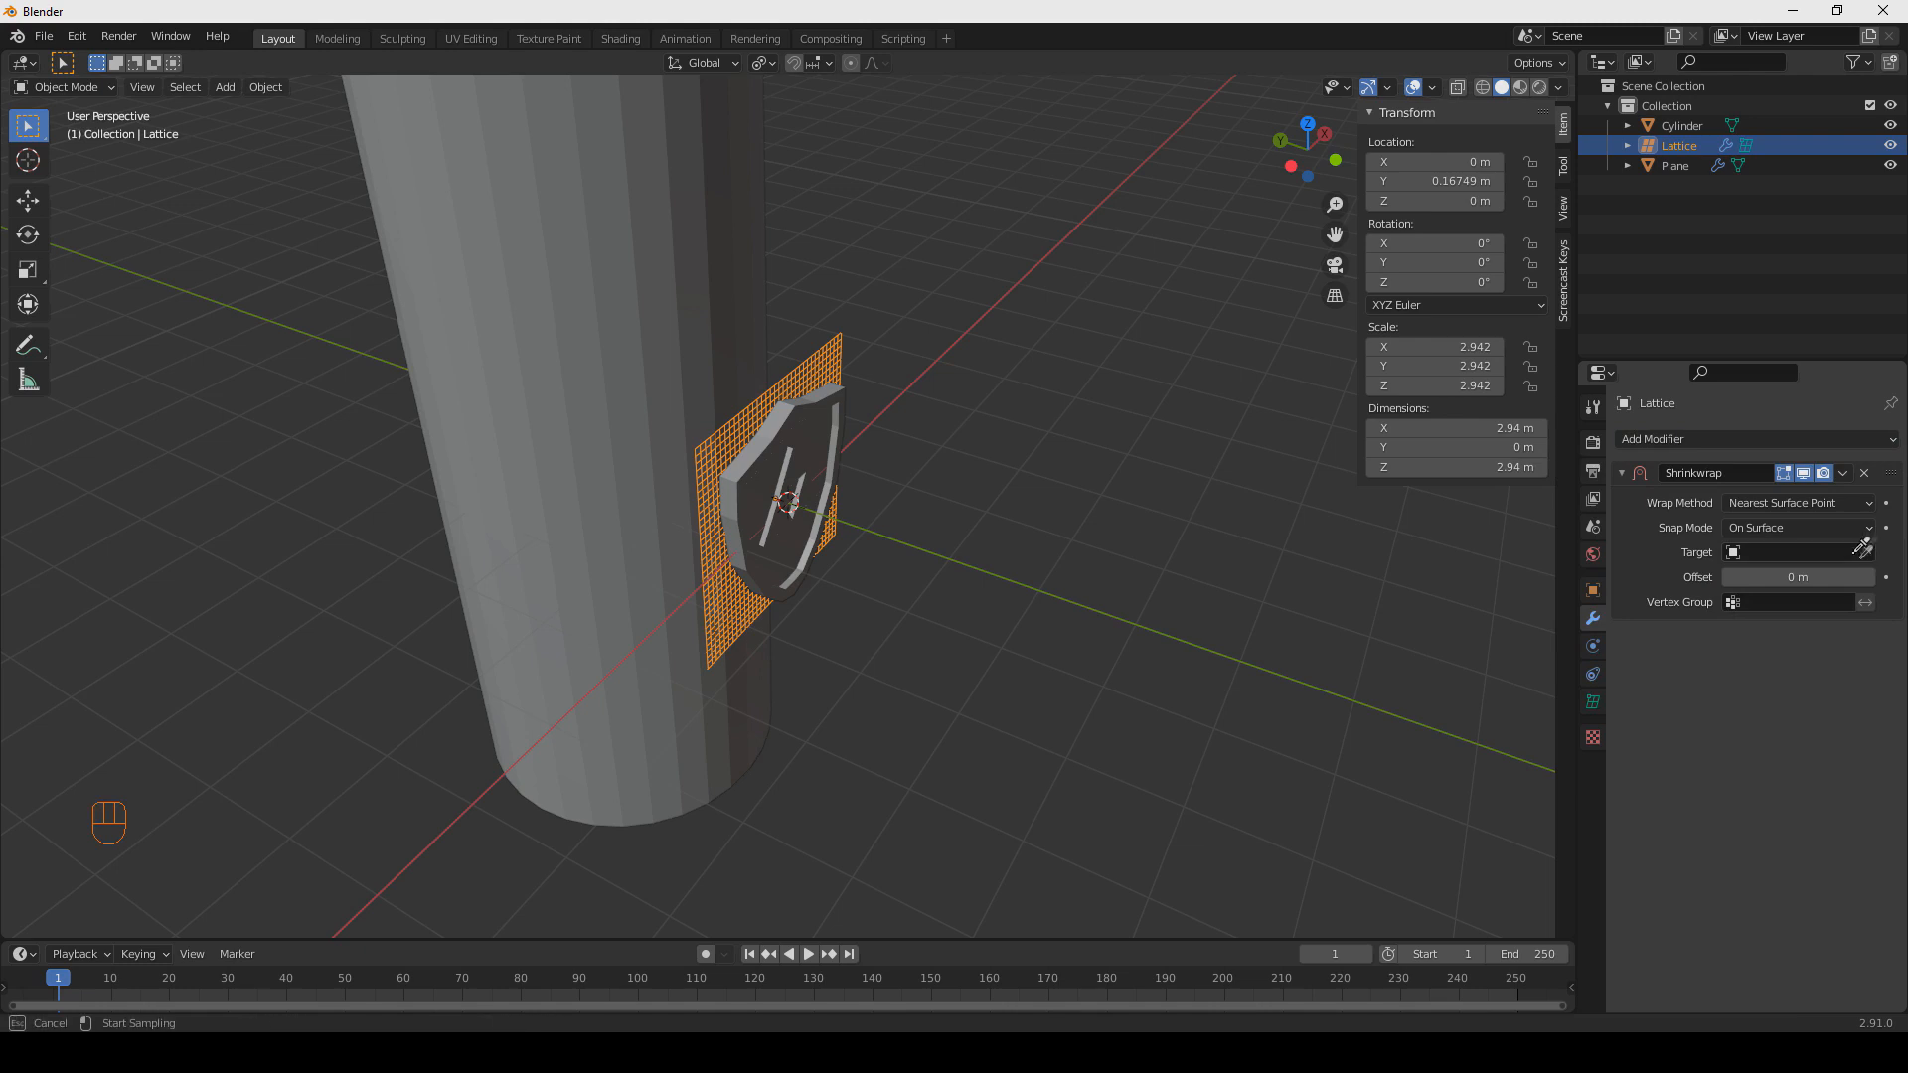
{"action": "left_click", "coordinate": [629, 329]}
{"action": "middle_click_drag", "start_coordinate": [740, 402], "coordinate": [951, 435]}
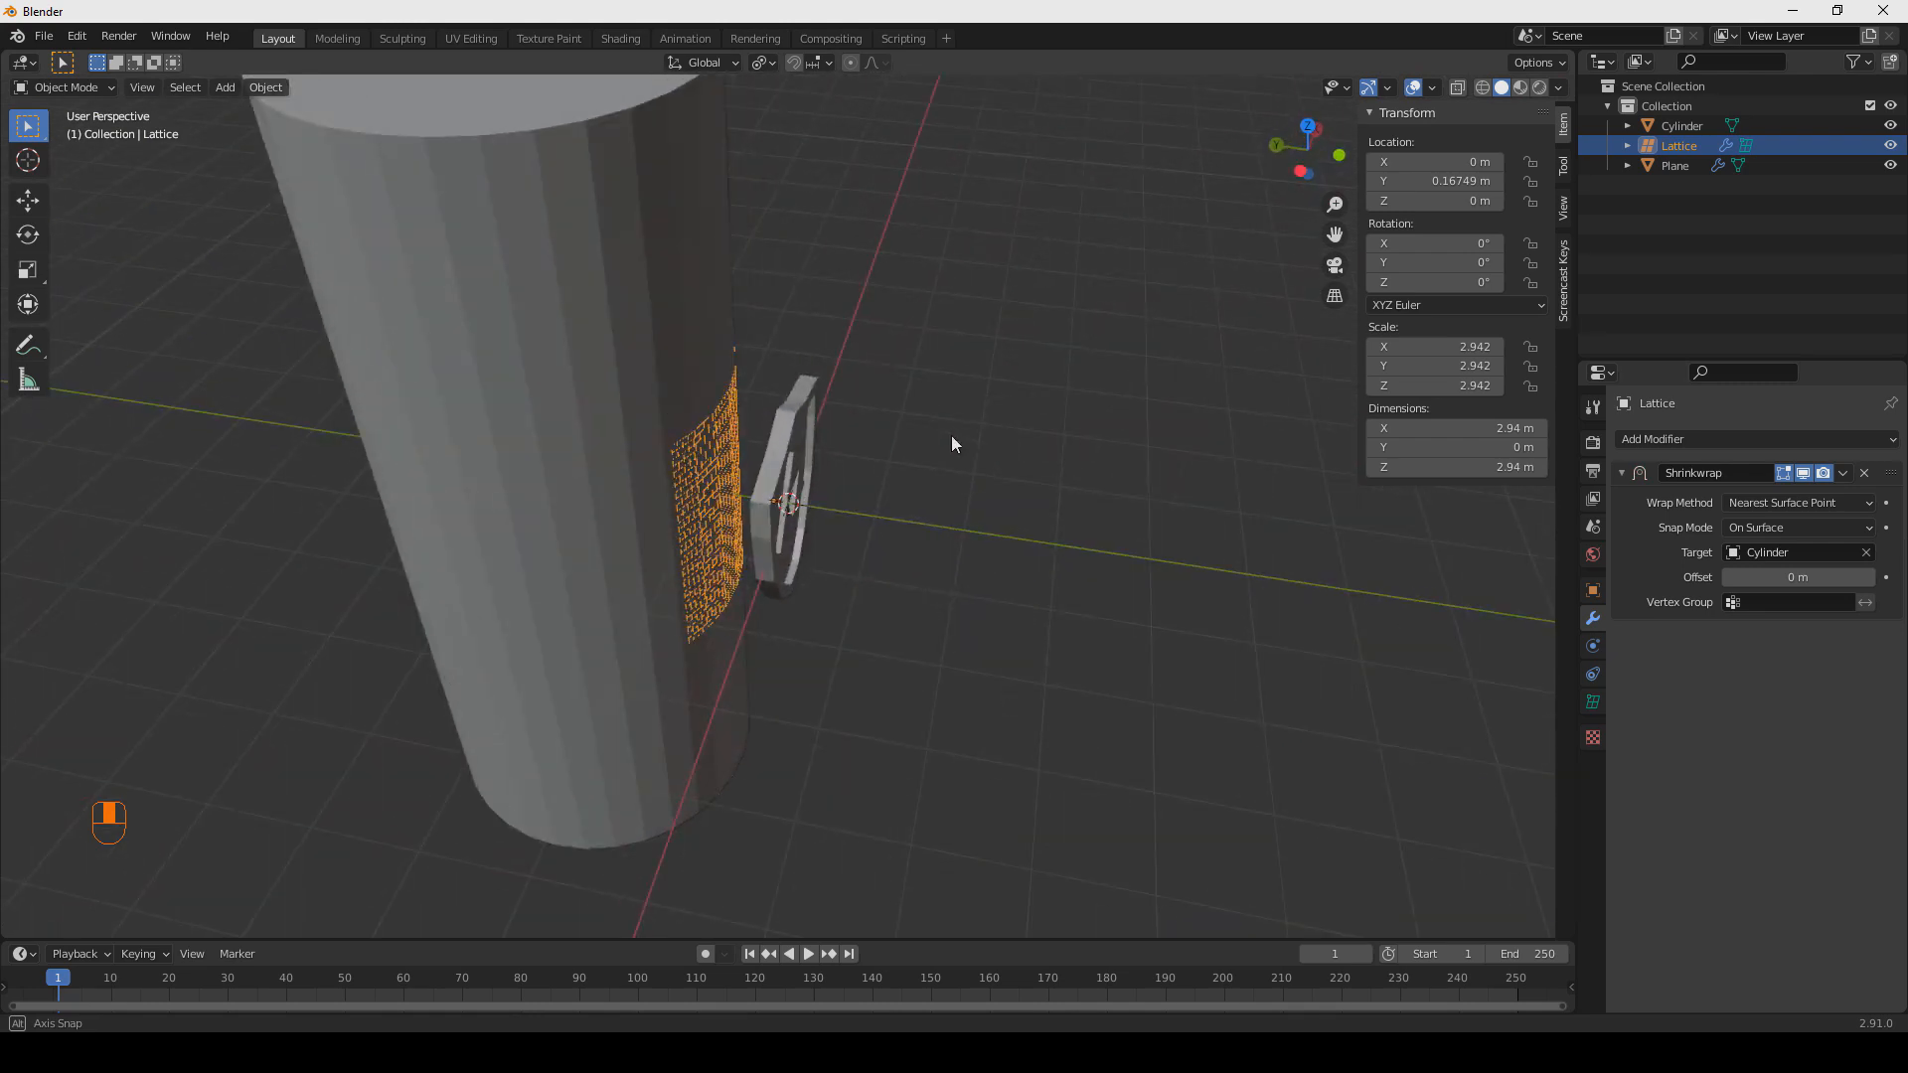
Add a Lattice modifier to the shield and set the shrinkwrapped lattice as its object.
{"action": "left_click", "coordinate": [799, 415]}
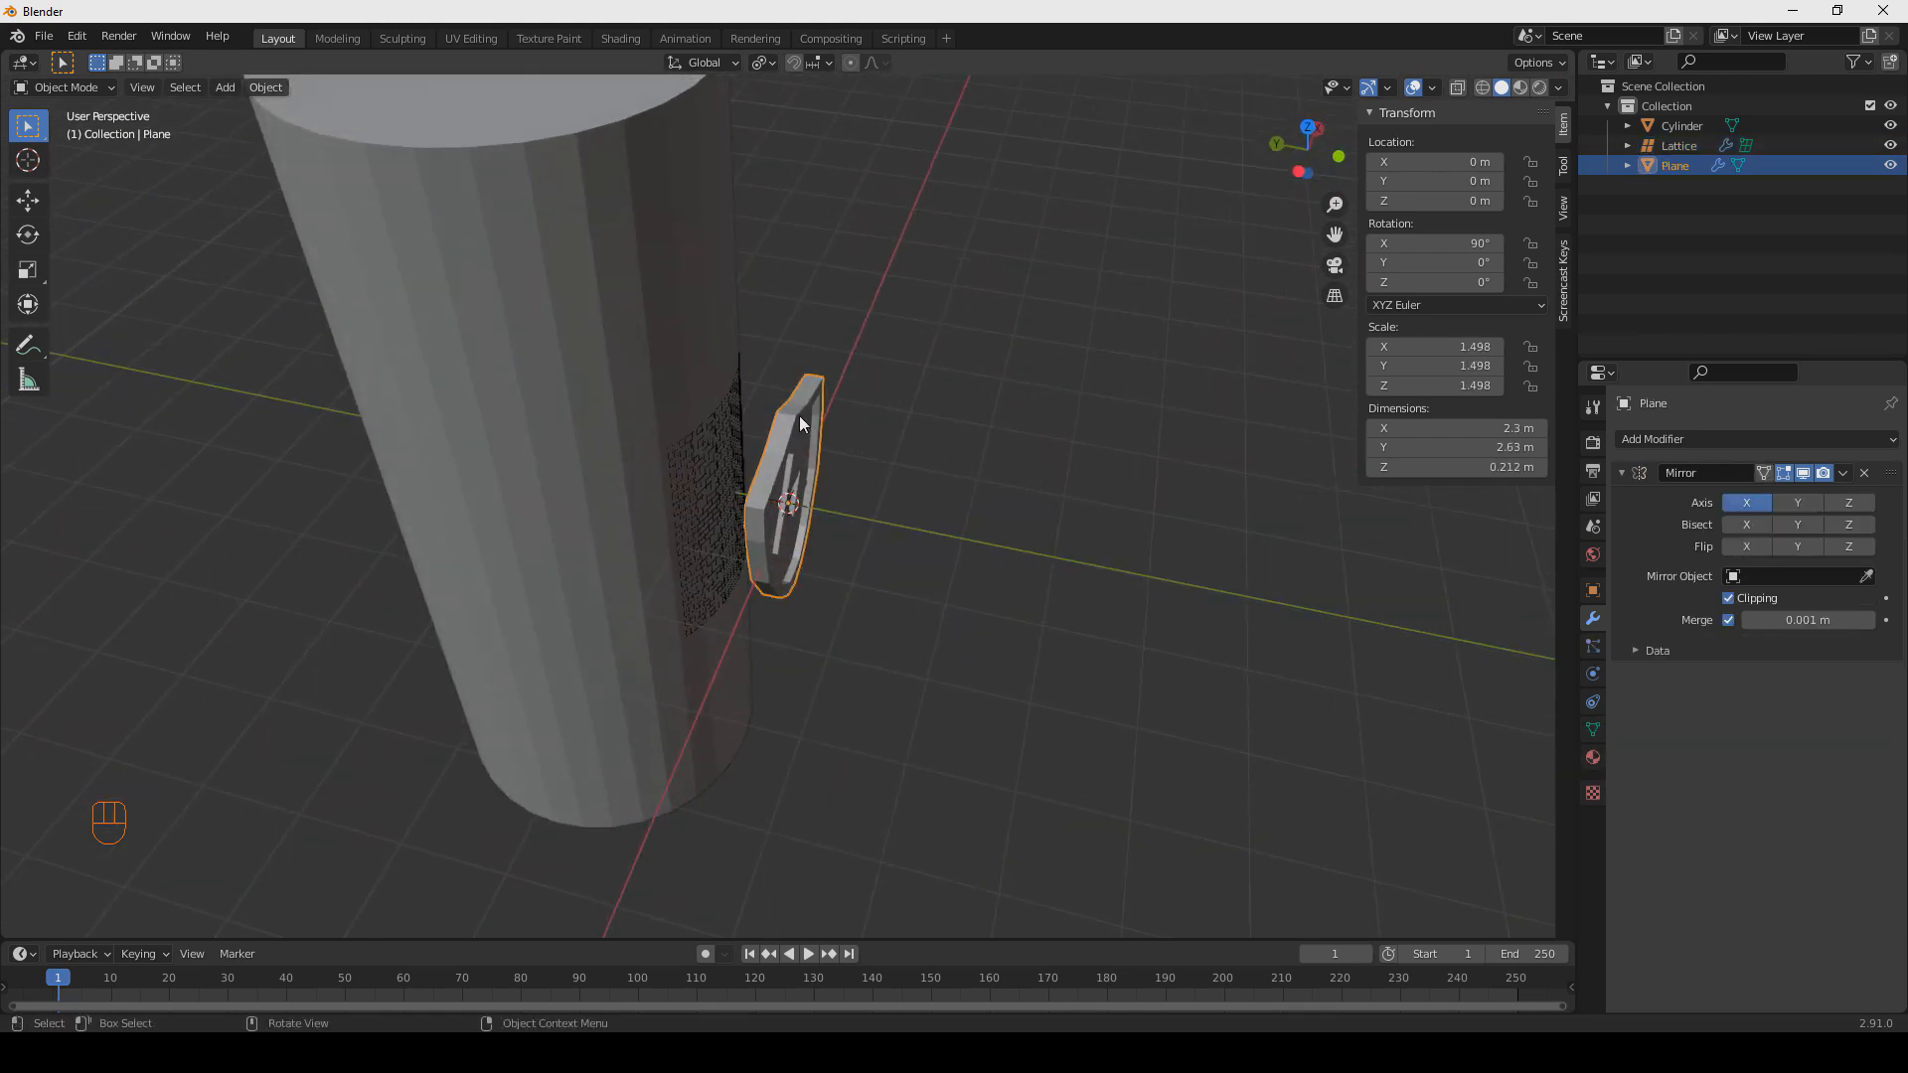
{"action": "left_click", "coordinate": [1896, 441]}
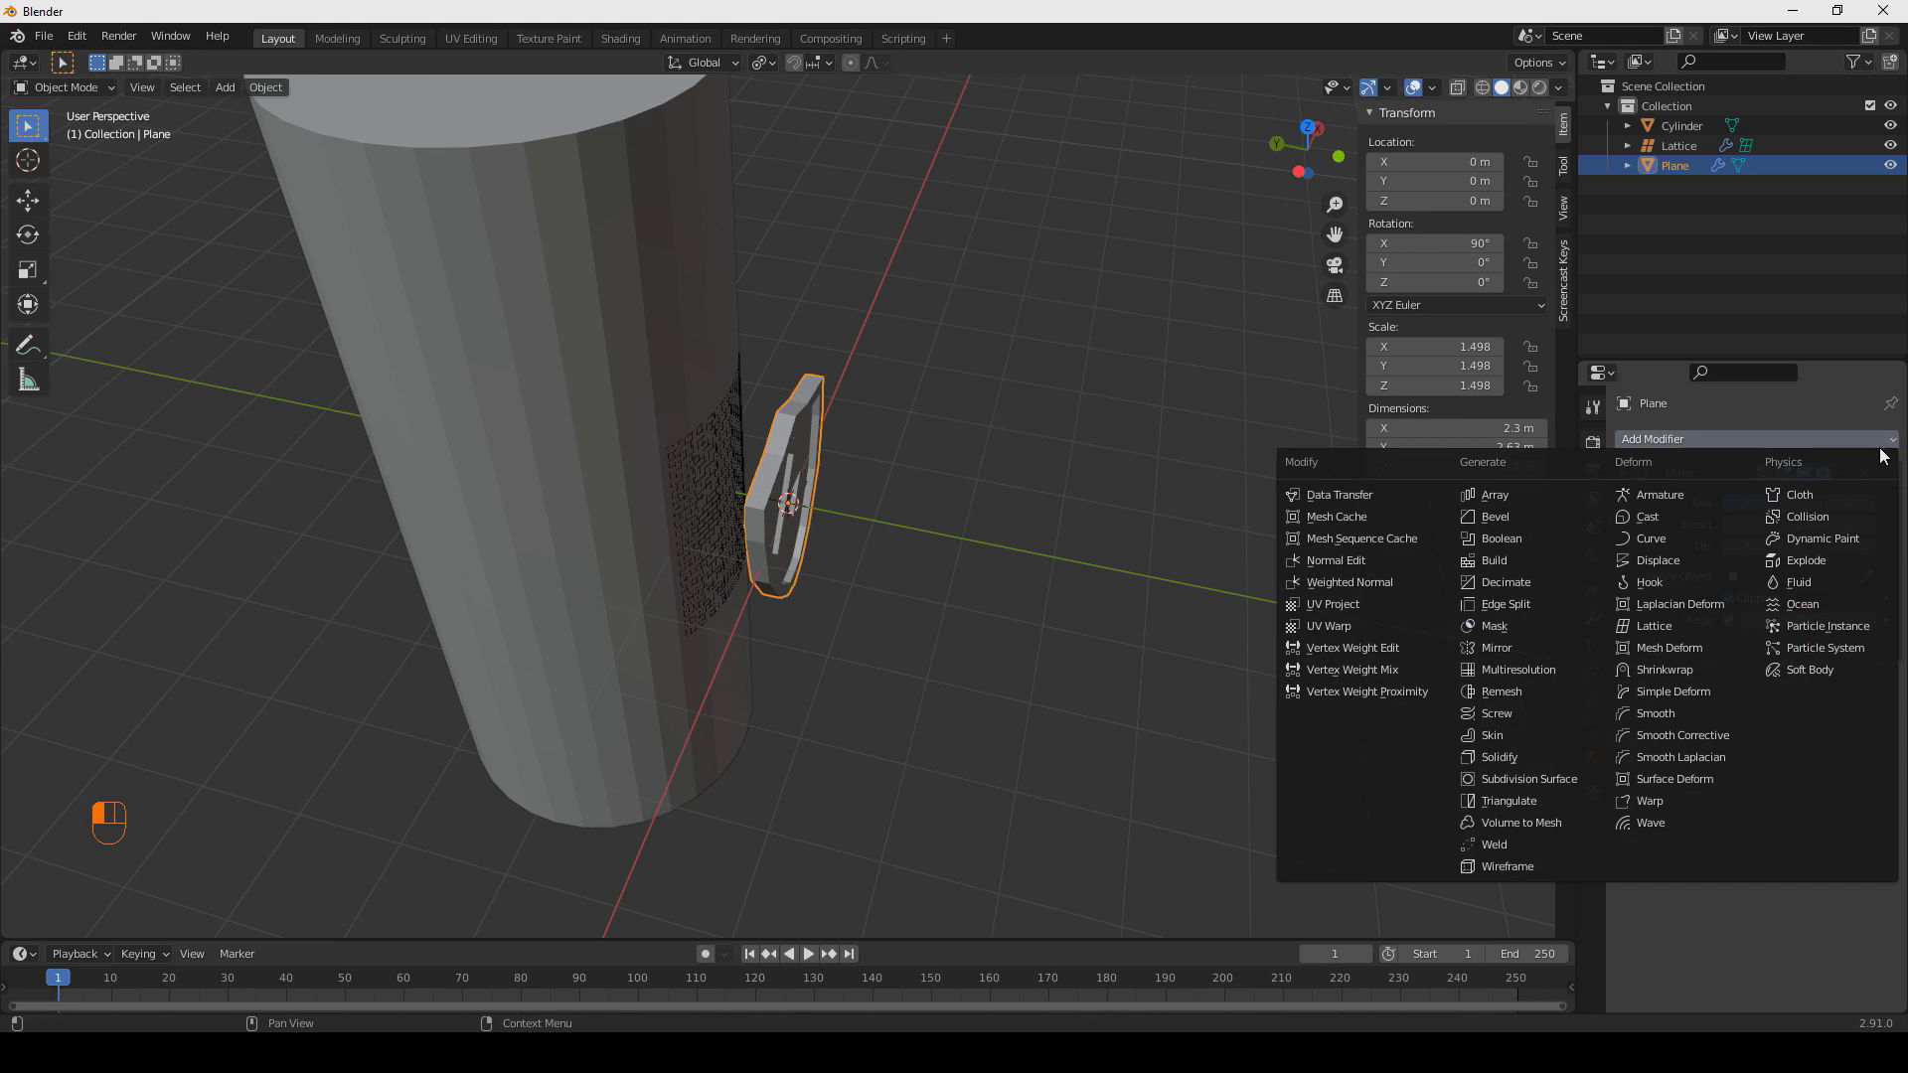
{"action": "left_click", "coordinate": [1678, 624]}
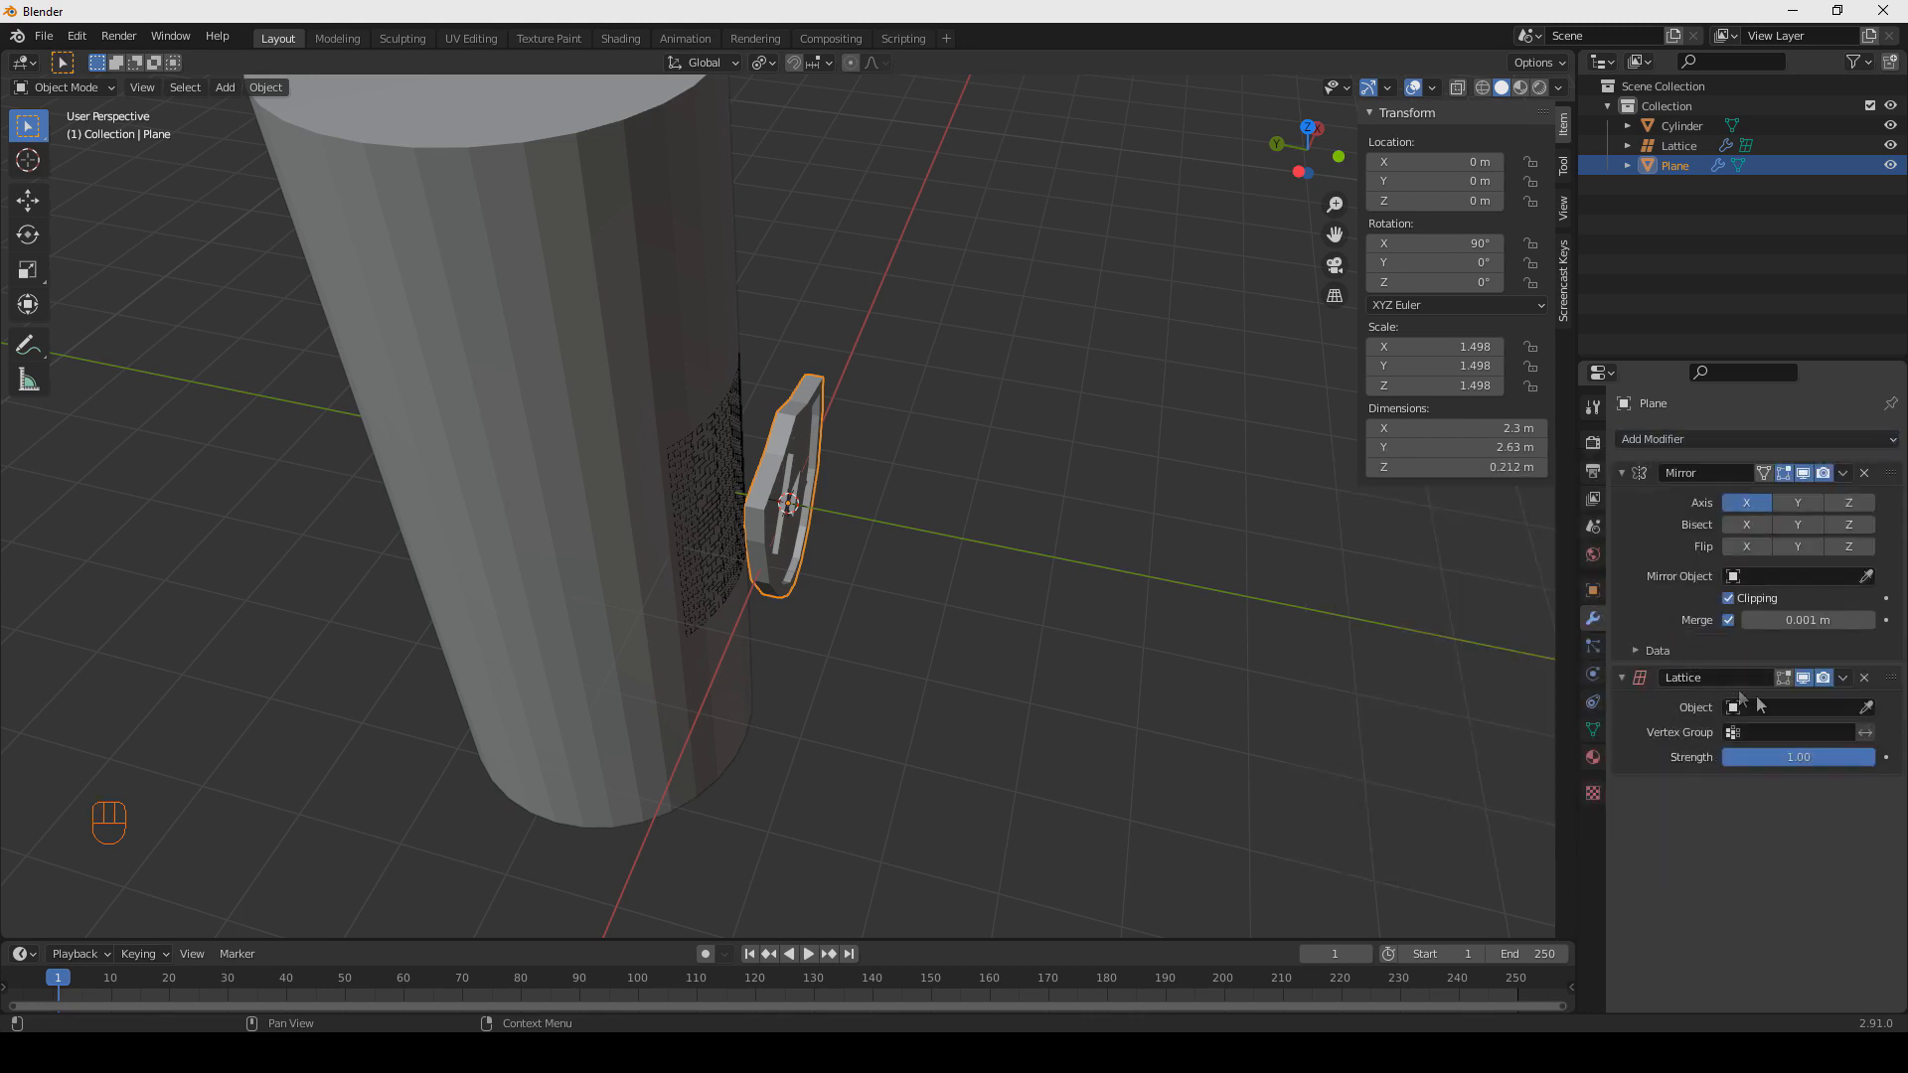
{"action": "left_click", "coordinate": [1866, 709]}
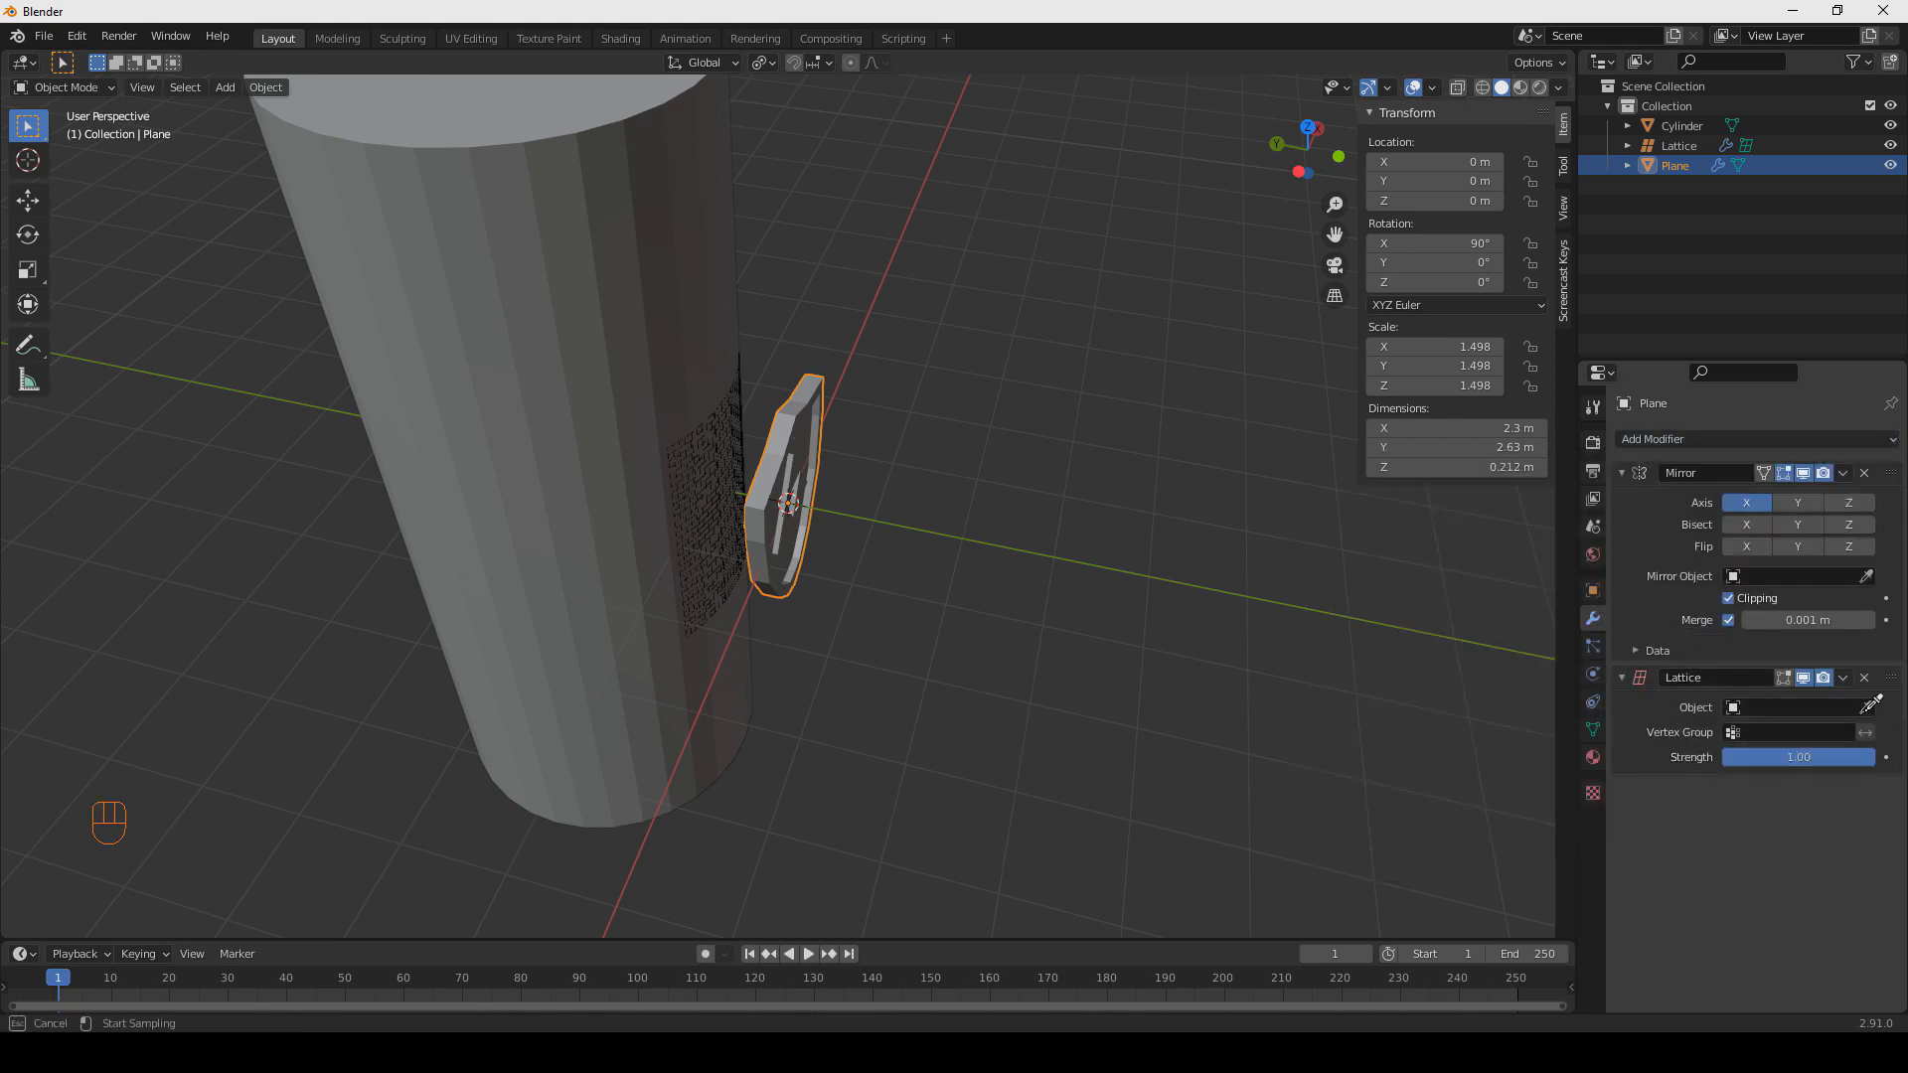
{"action": "left_click", "coordinate": [1817, 706]}
{"action": "left_click", "coordinate": [1791, 736]}
Scale the curved shield by 1.400 along X.
{"action": "middle_click_drag", "start_coordinate": [1242, 557], "coordinate": [940, 424]}
{"action": "middle_click_drag", "start_coordinate": [743, 450], "coordinate": [1014, 601]}
{"action": "key", "text": "s"}
{"action": "key", "text": "x"}
{"action": "left_click", "coordinate": [987, 465]}
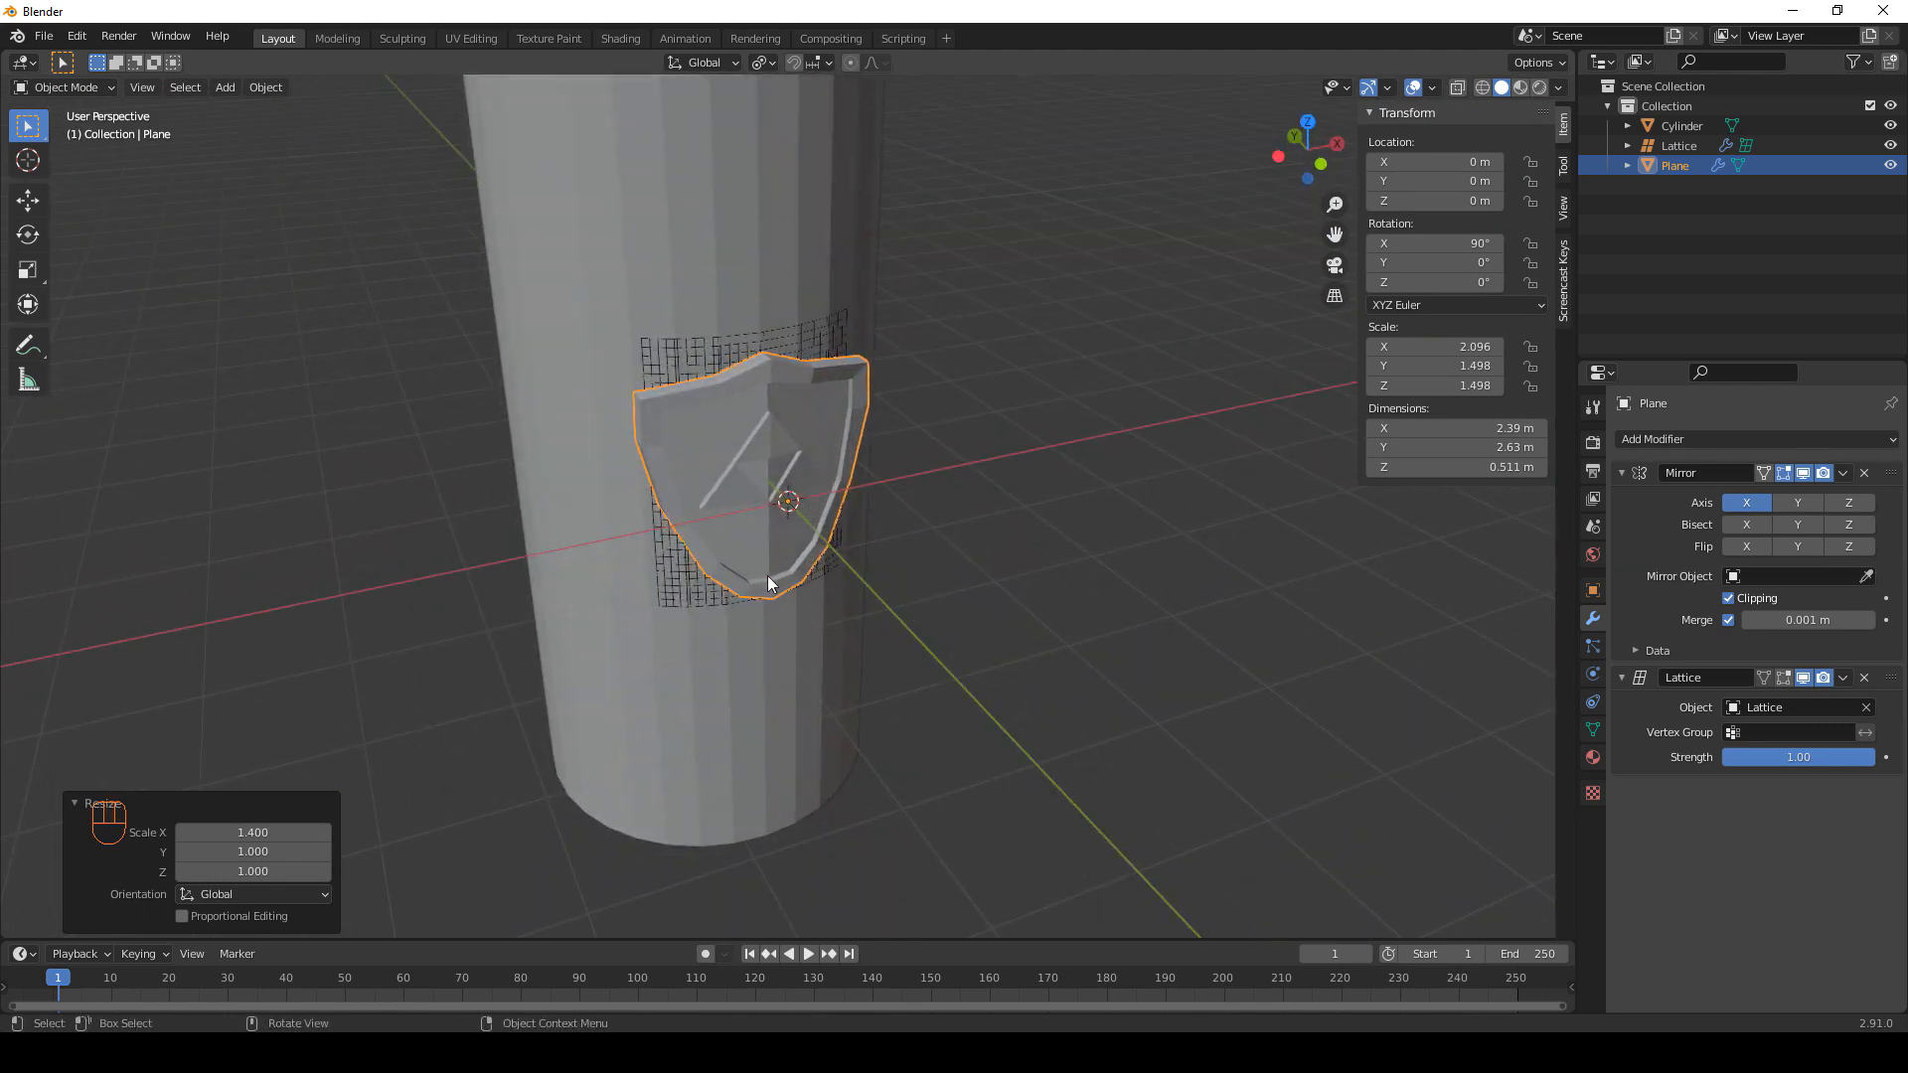
Apply the shield's Lattice modifier and hide the cylinder and the lattice.
{"action": "left_click", "coordinate": [1843, 680]}
{"action": "left_click", "coordinate": [1826, 702]}
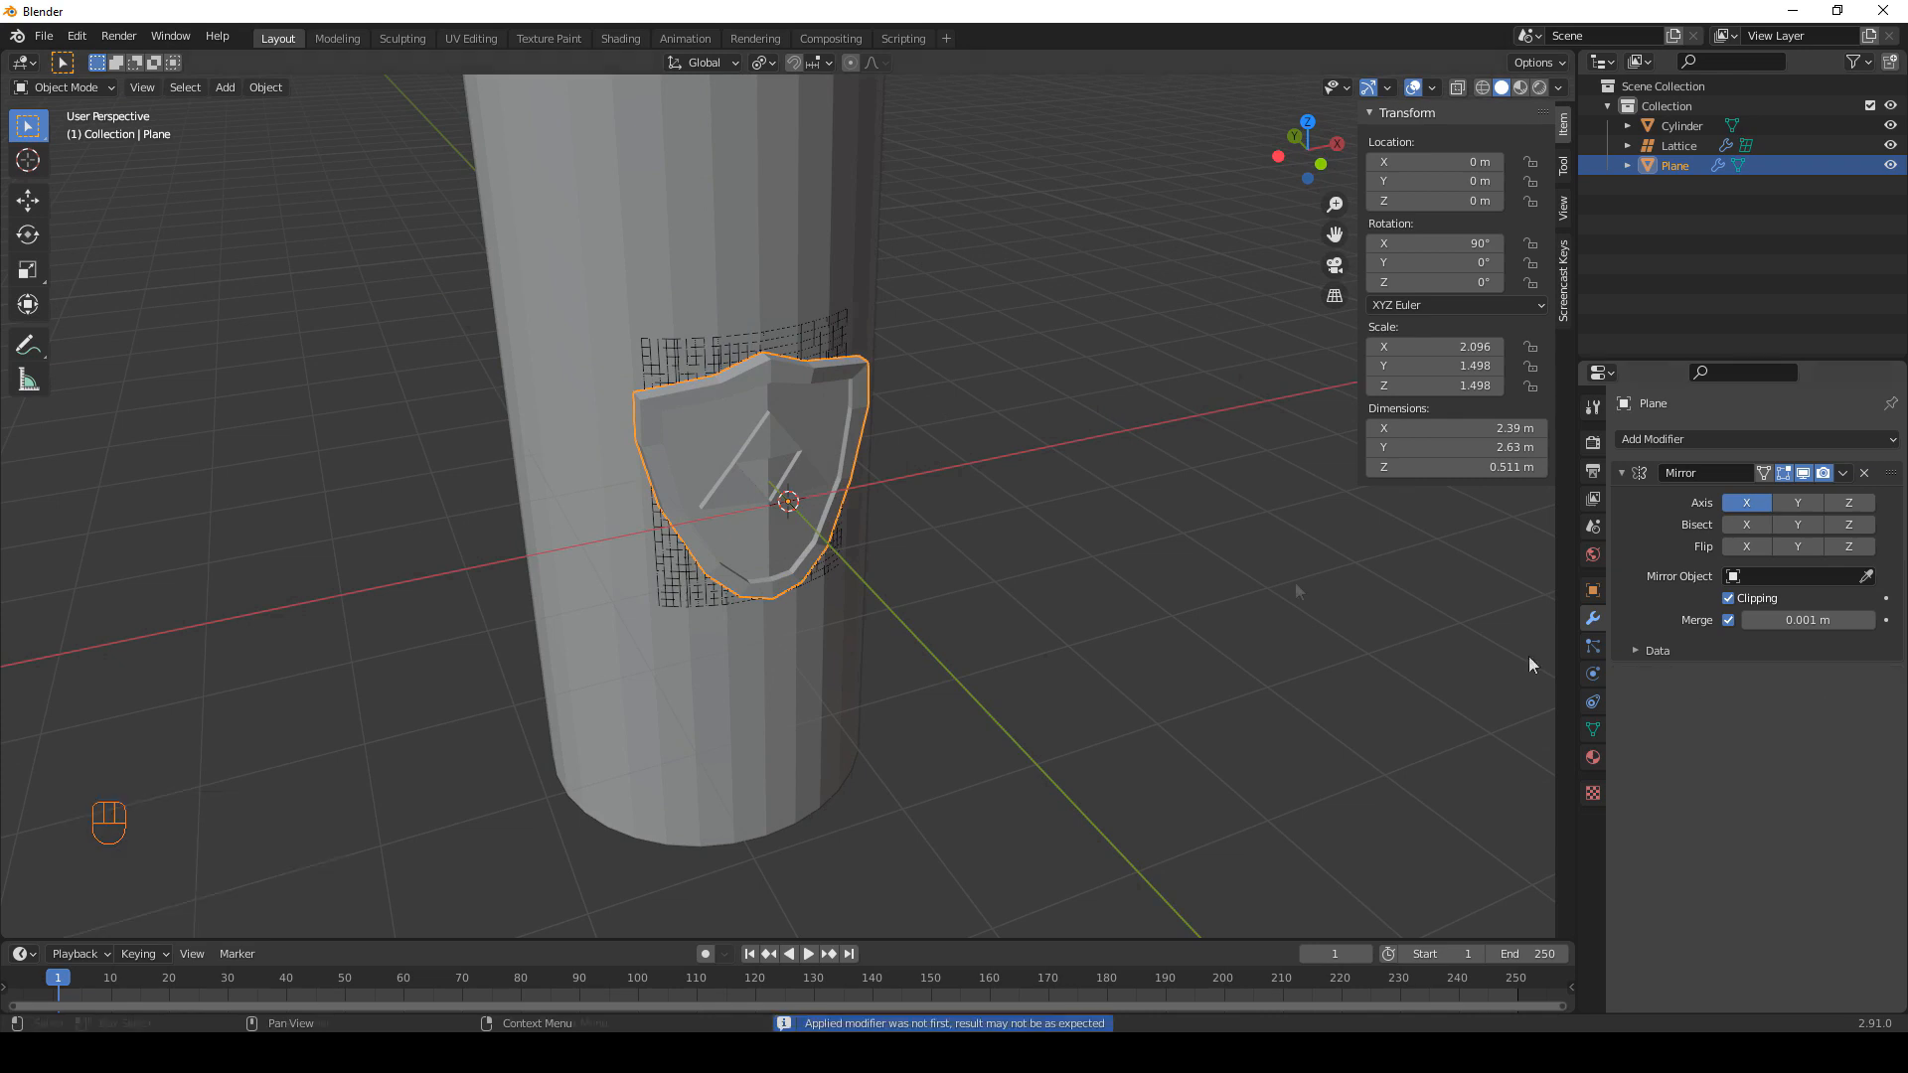
{"action": "left_click", "coordinate": [746, 251]}
{"action": "left_click", "coordinate": [821, 324], "text": "shift"}
{"action": "key", "text": "h"}
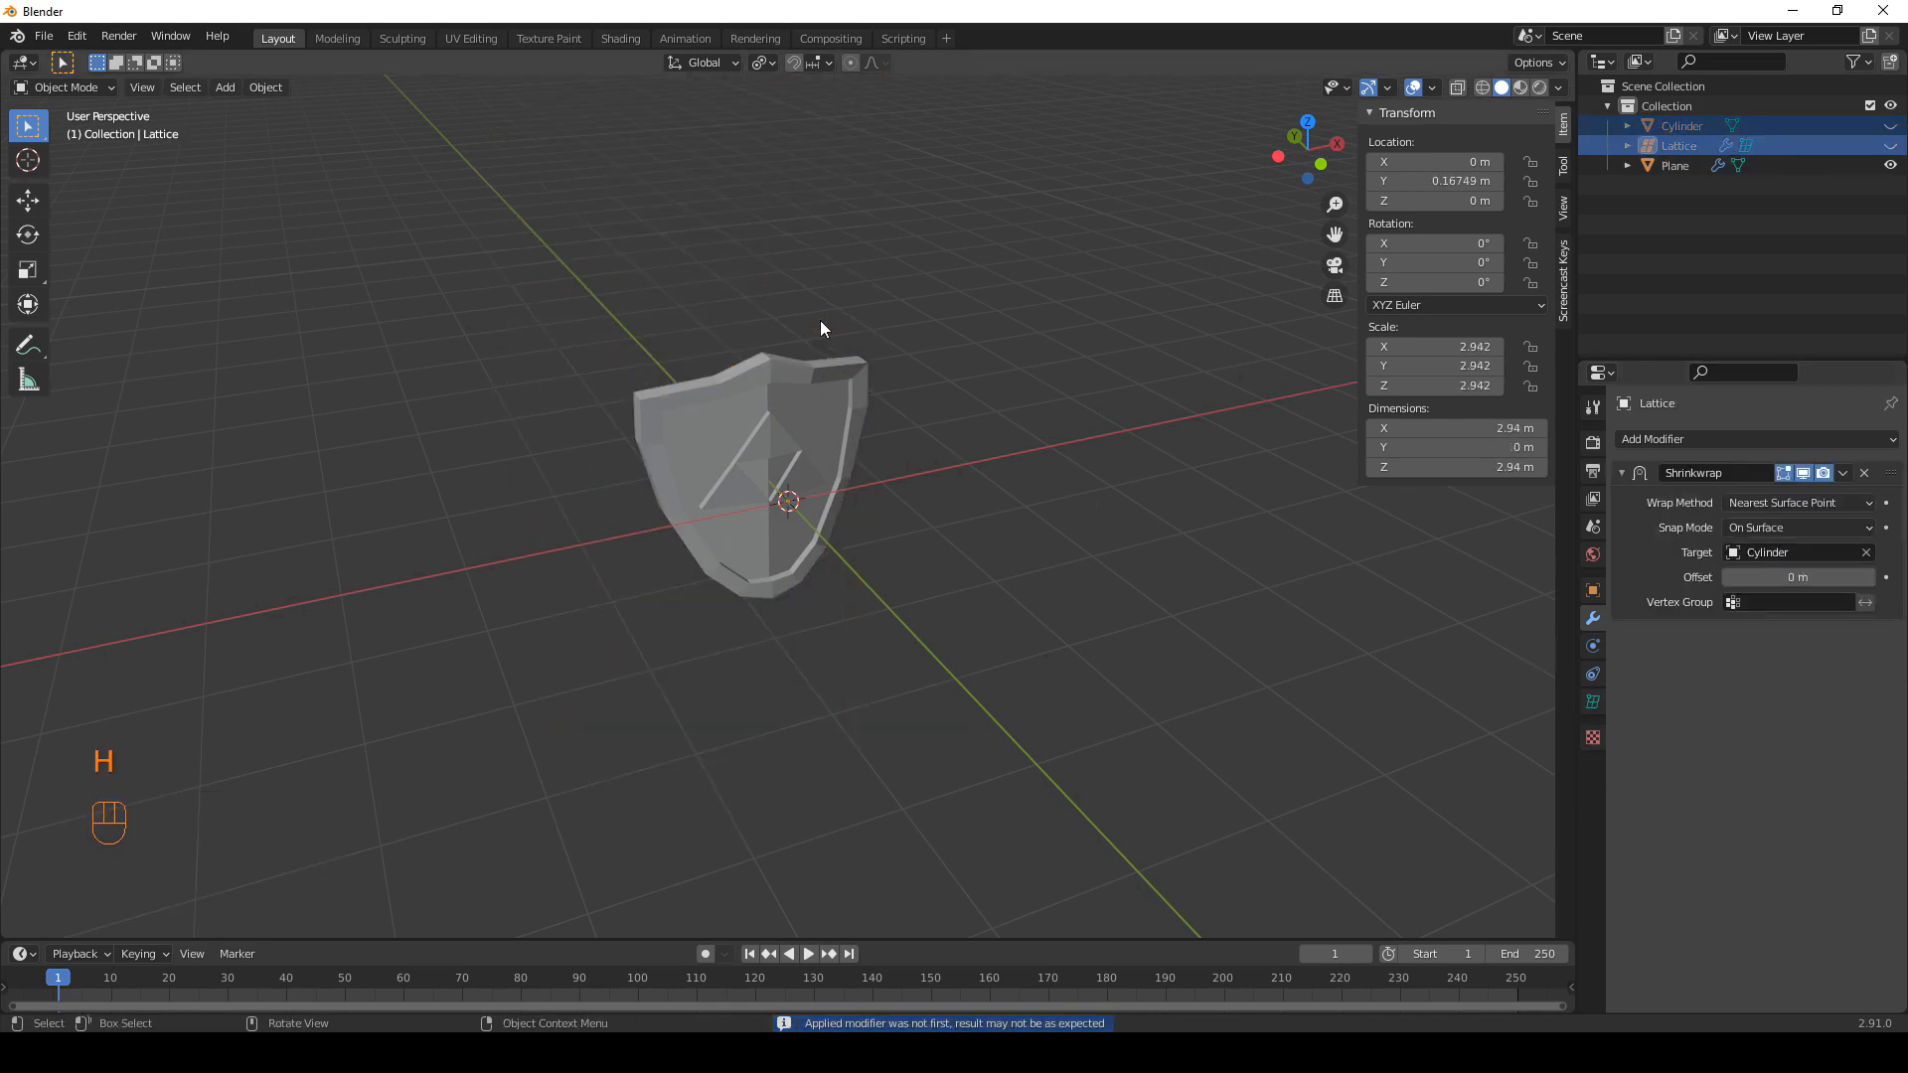
Enter Edit Mode on the shield, switch to edge selection and clear the selection.
{"action": "left_click", "coordinate": [817, 419]}
{"action": "key", "text": "KP_1"}
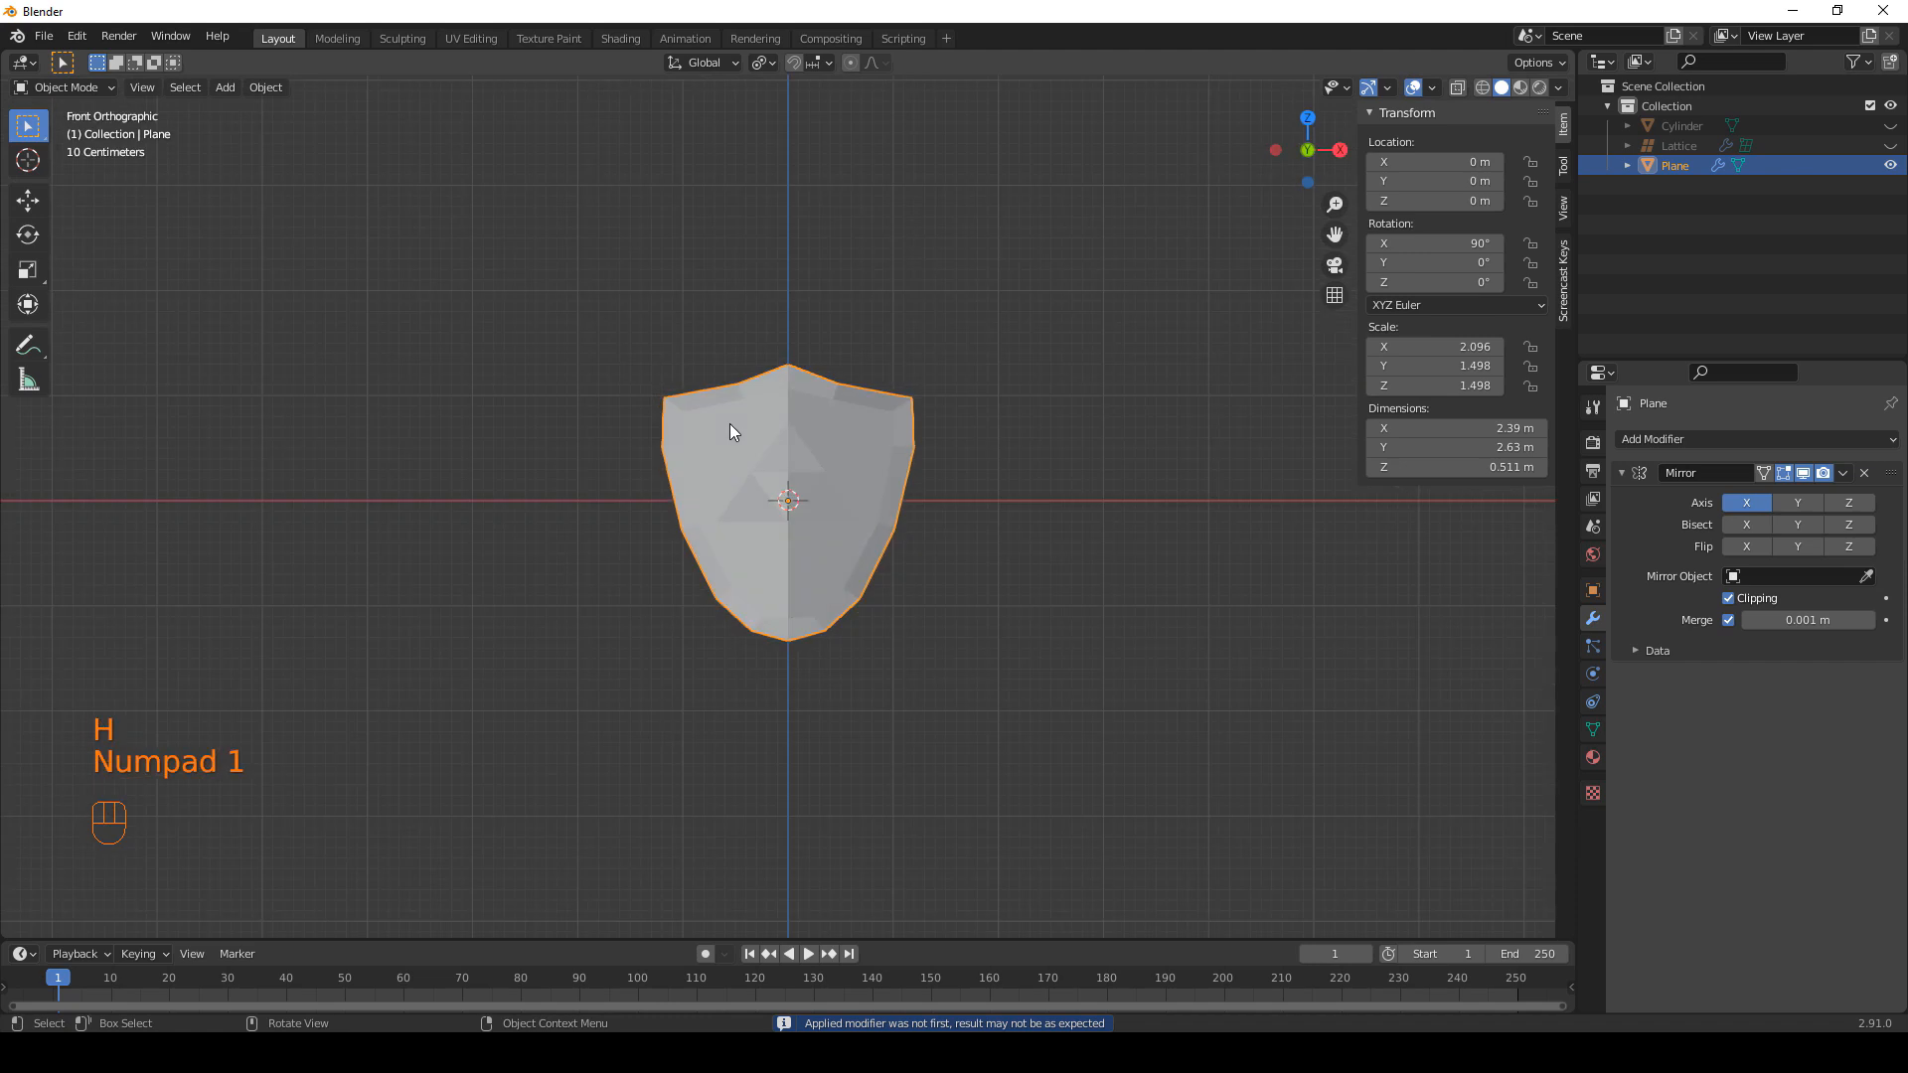
{"action": "key", "text": "Tab"}
{"action": "middle_click_drag", "start_coordinate": [731, 423], "coordinate": [821, 327]}
{"action": "middle_click_drag", "start_coordinate": [876, 643], "coordinate": [863, 641]}
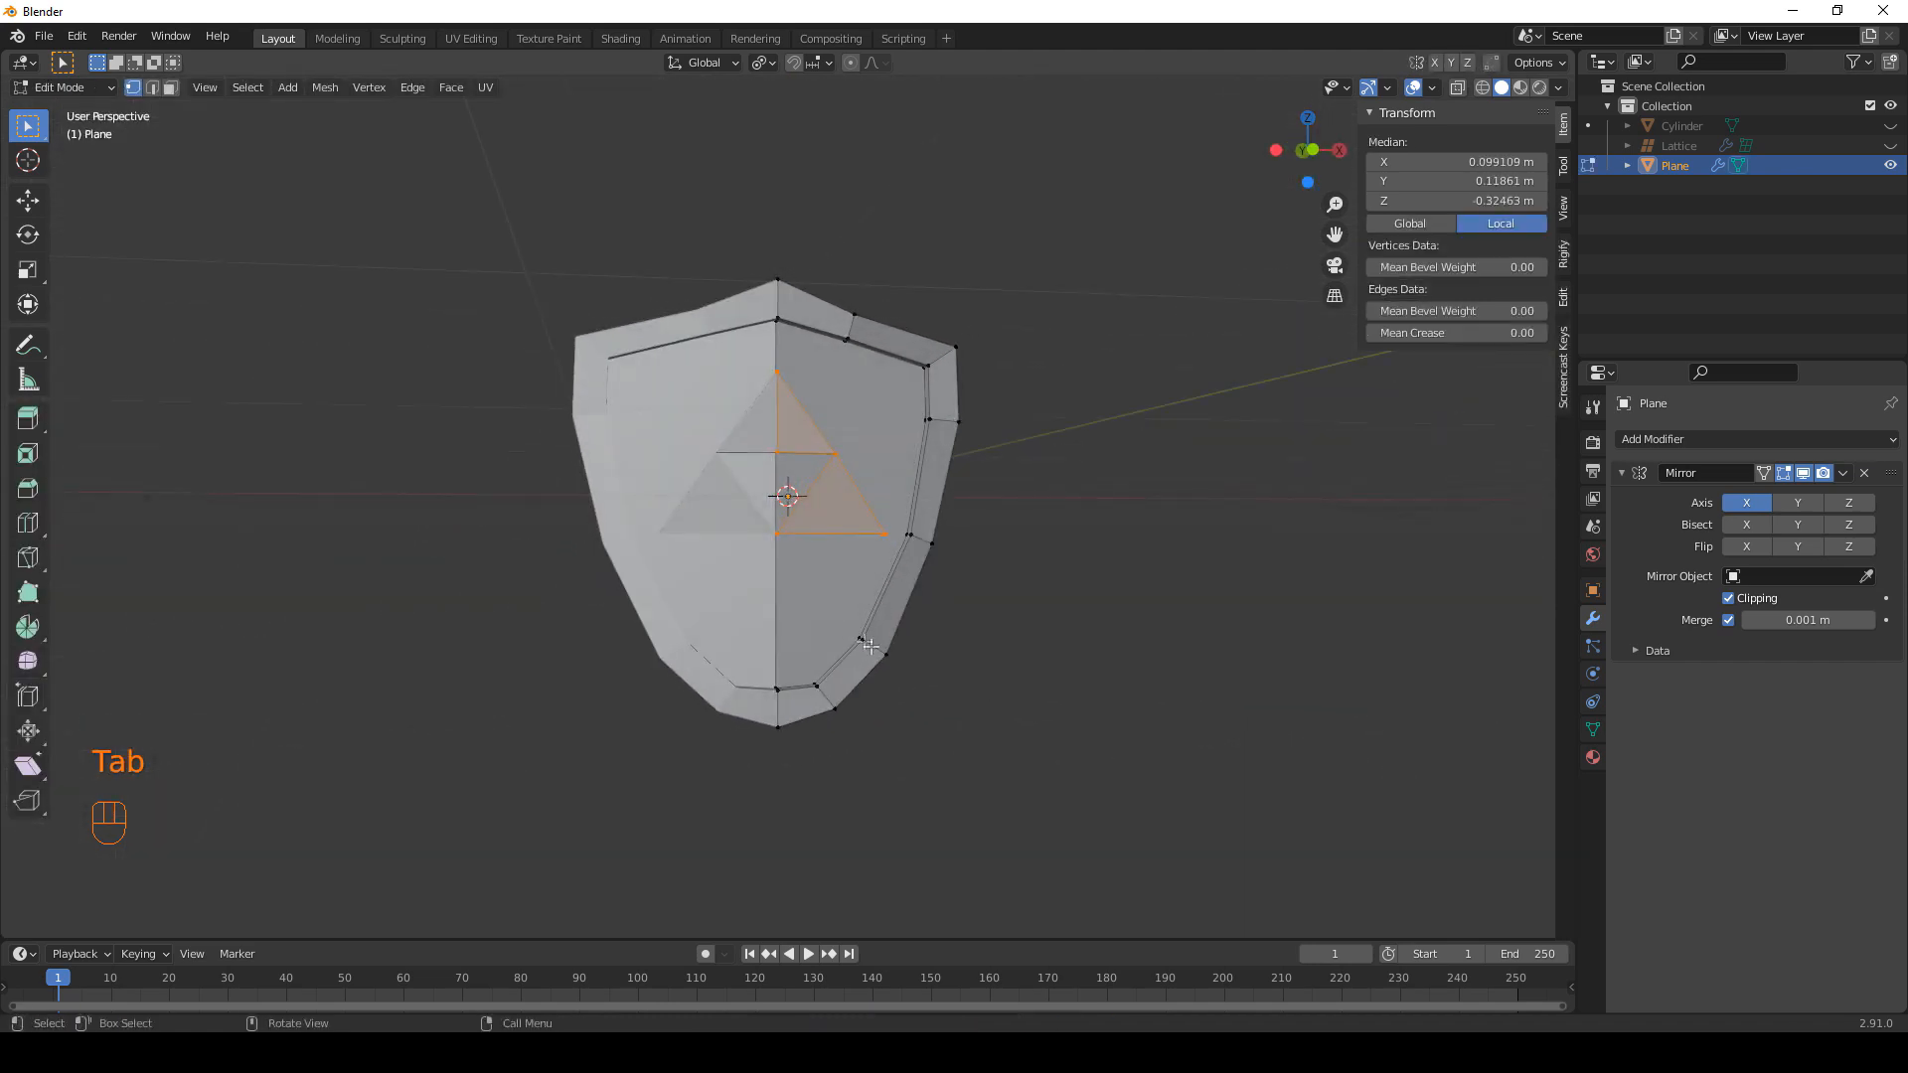
{"action": "middle_click_drag", "start_coordinate": [937, 385], "coordinate": [872, 386]}
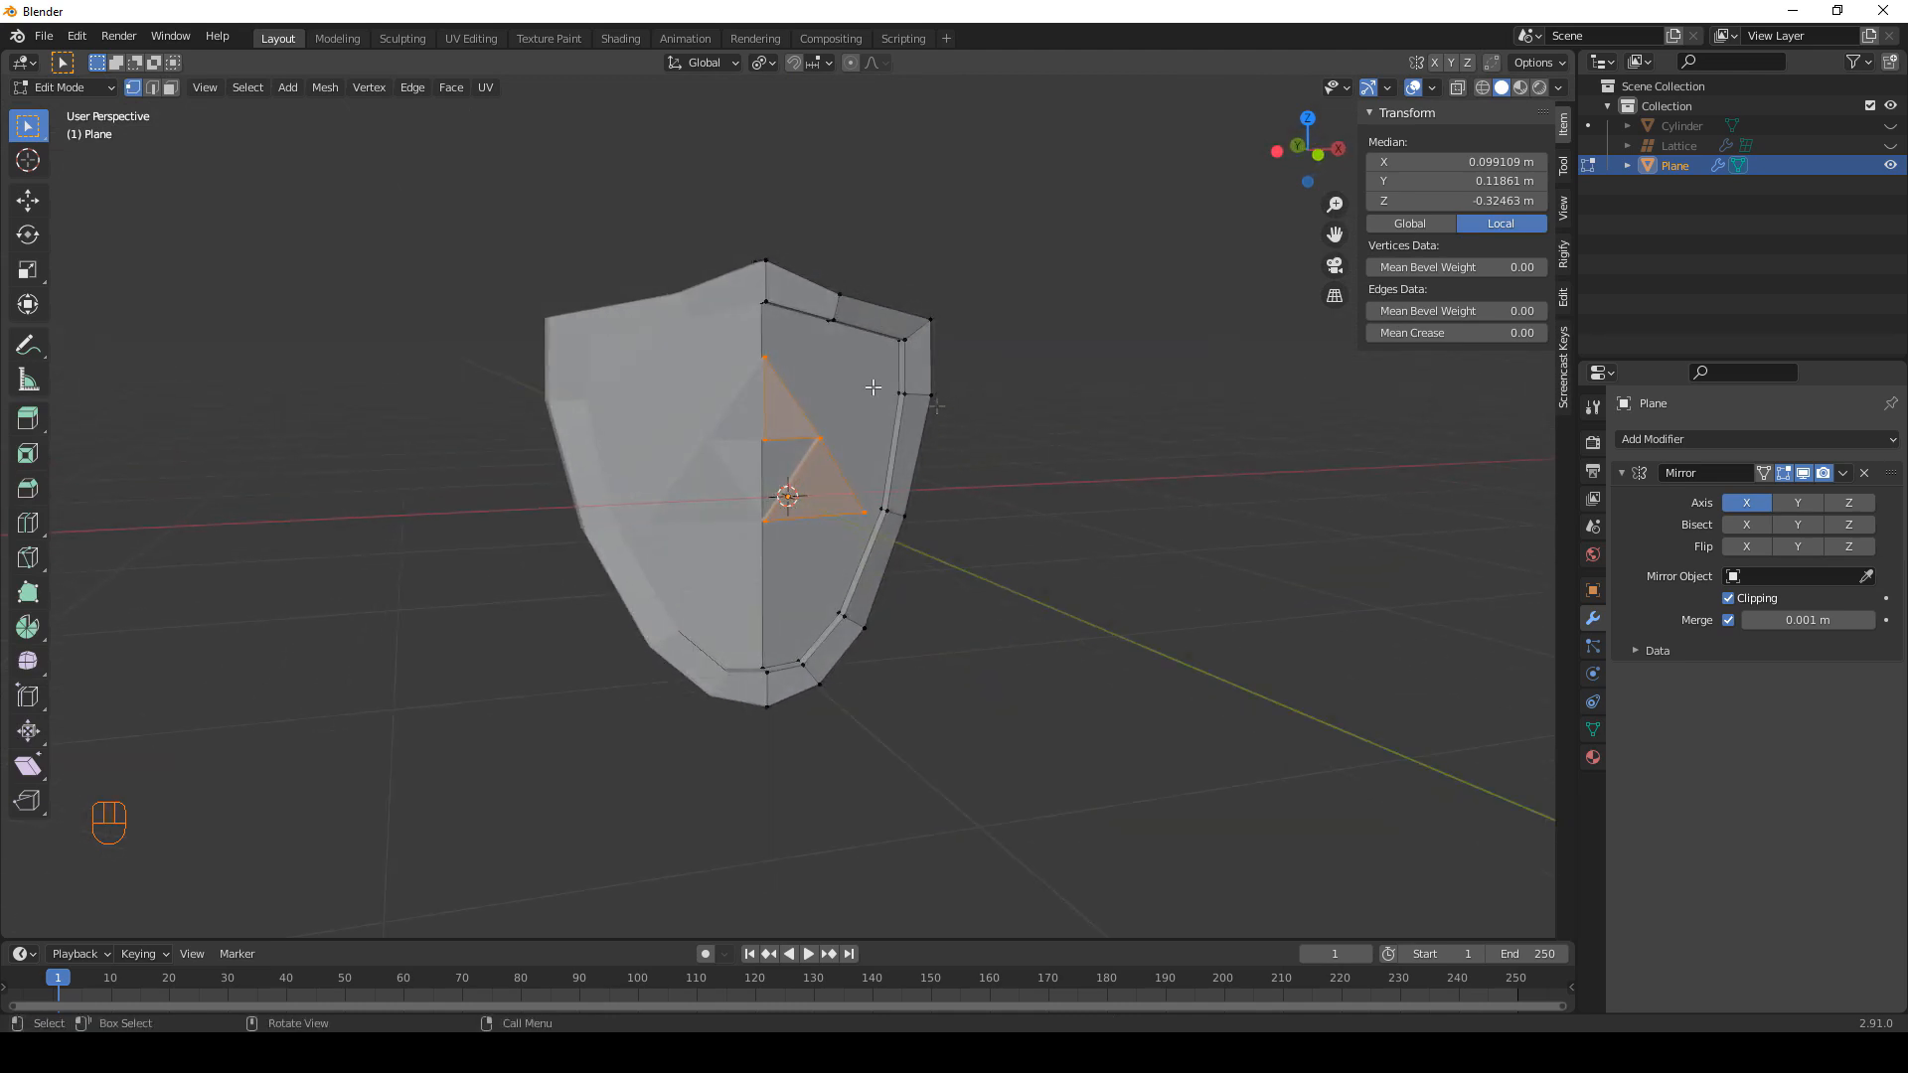
{"action": "left_click", "coordinate": [901, 342]}
{"action": "middle_click_drag", "start_coordinate": [930, 384], "coordinate": [876, 350]}
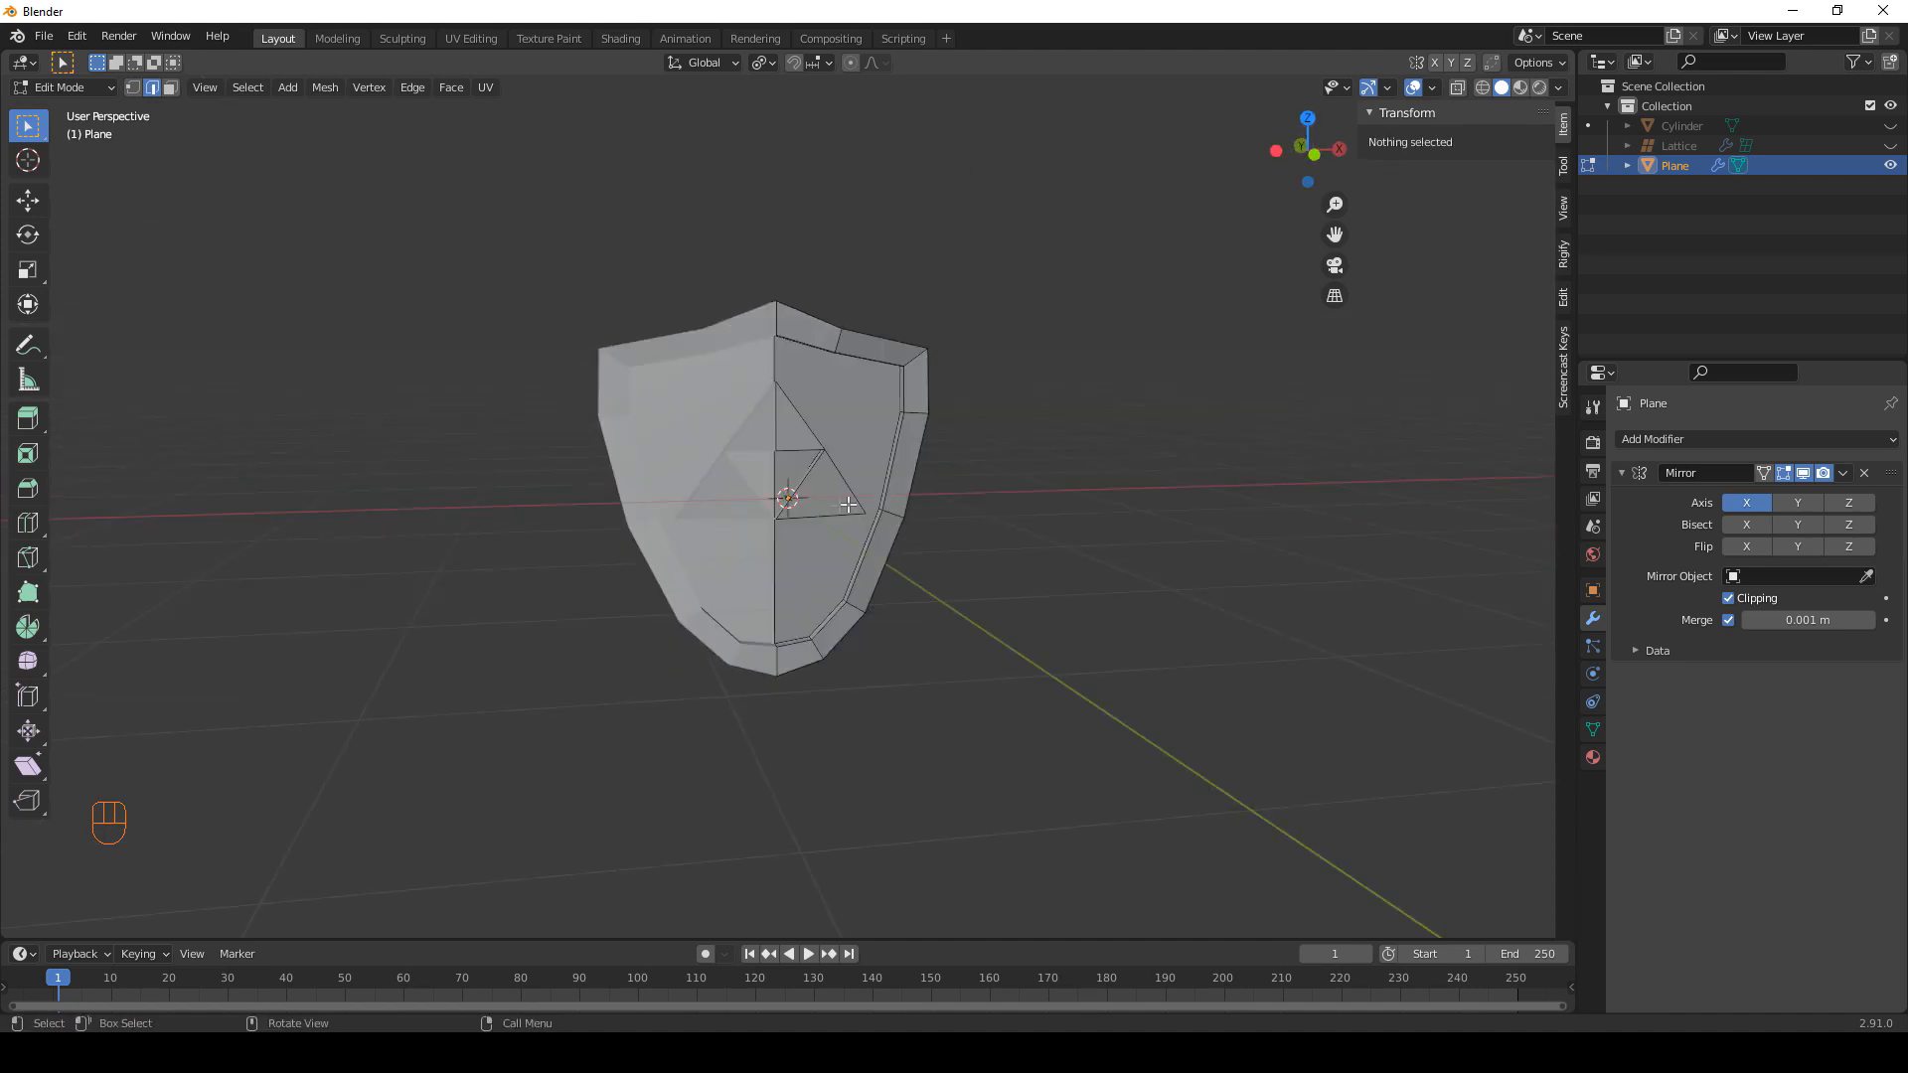
Select a single edge on the shield's back and move it slightly with the Y axis locked.
{"action": "middle_click_drag", "start_coordinate": [1000, 420], "coordinate": [669, 438]}
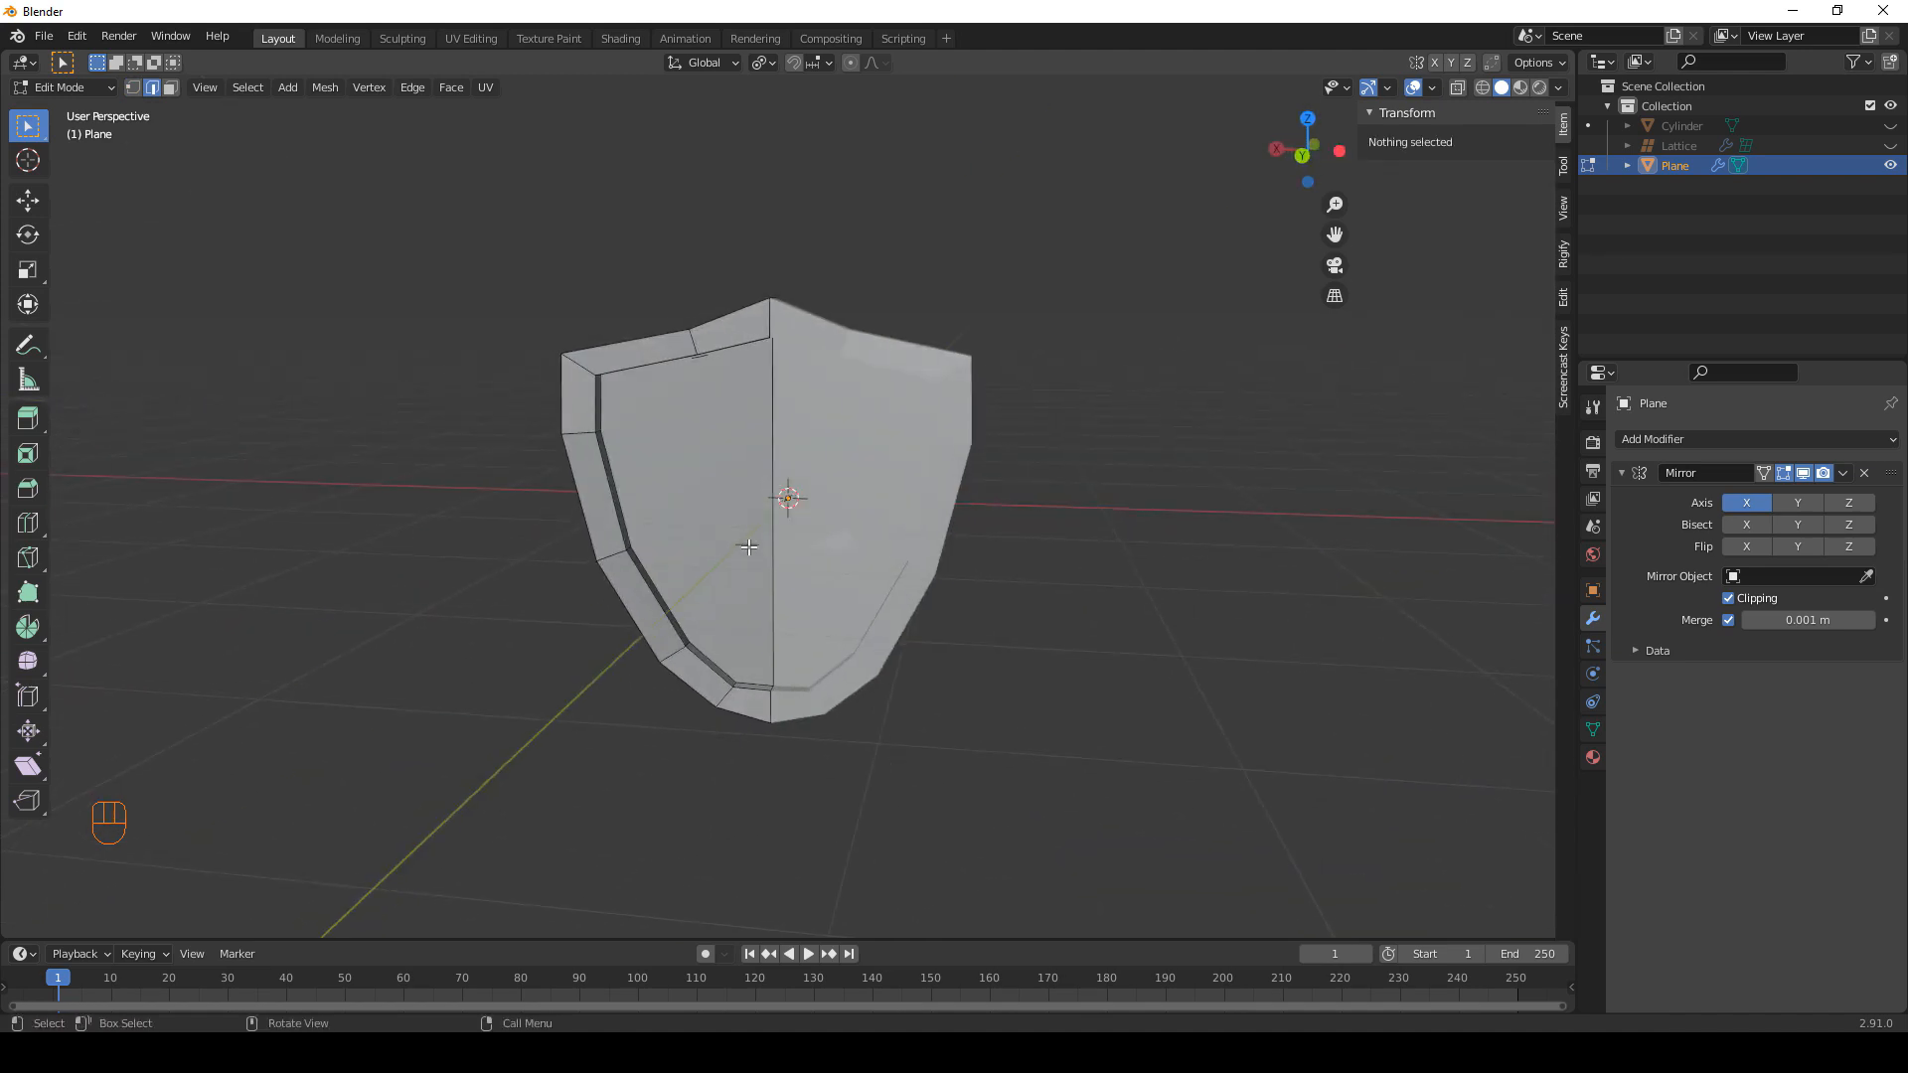
{"action": "left_click", "coordinate": [749, 547], "text": "alt"}
{"action": "middle_click_drag", "start_coordinate": [748, 547], "coordinate": [1035, 682]}
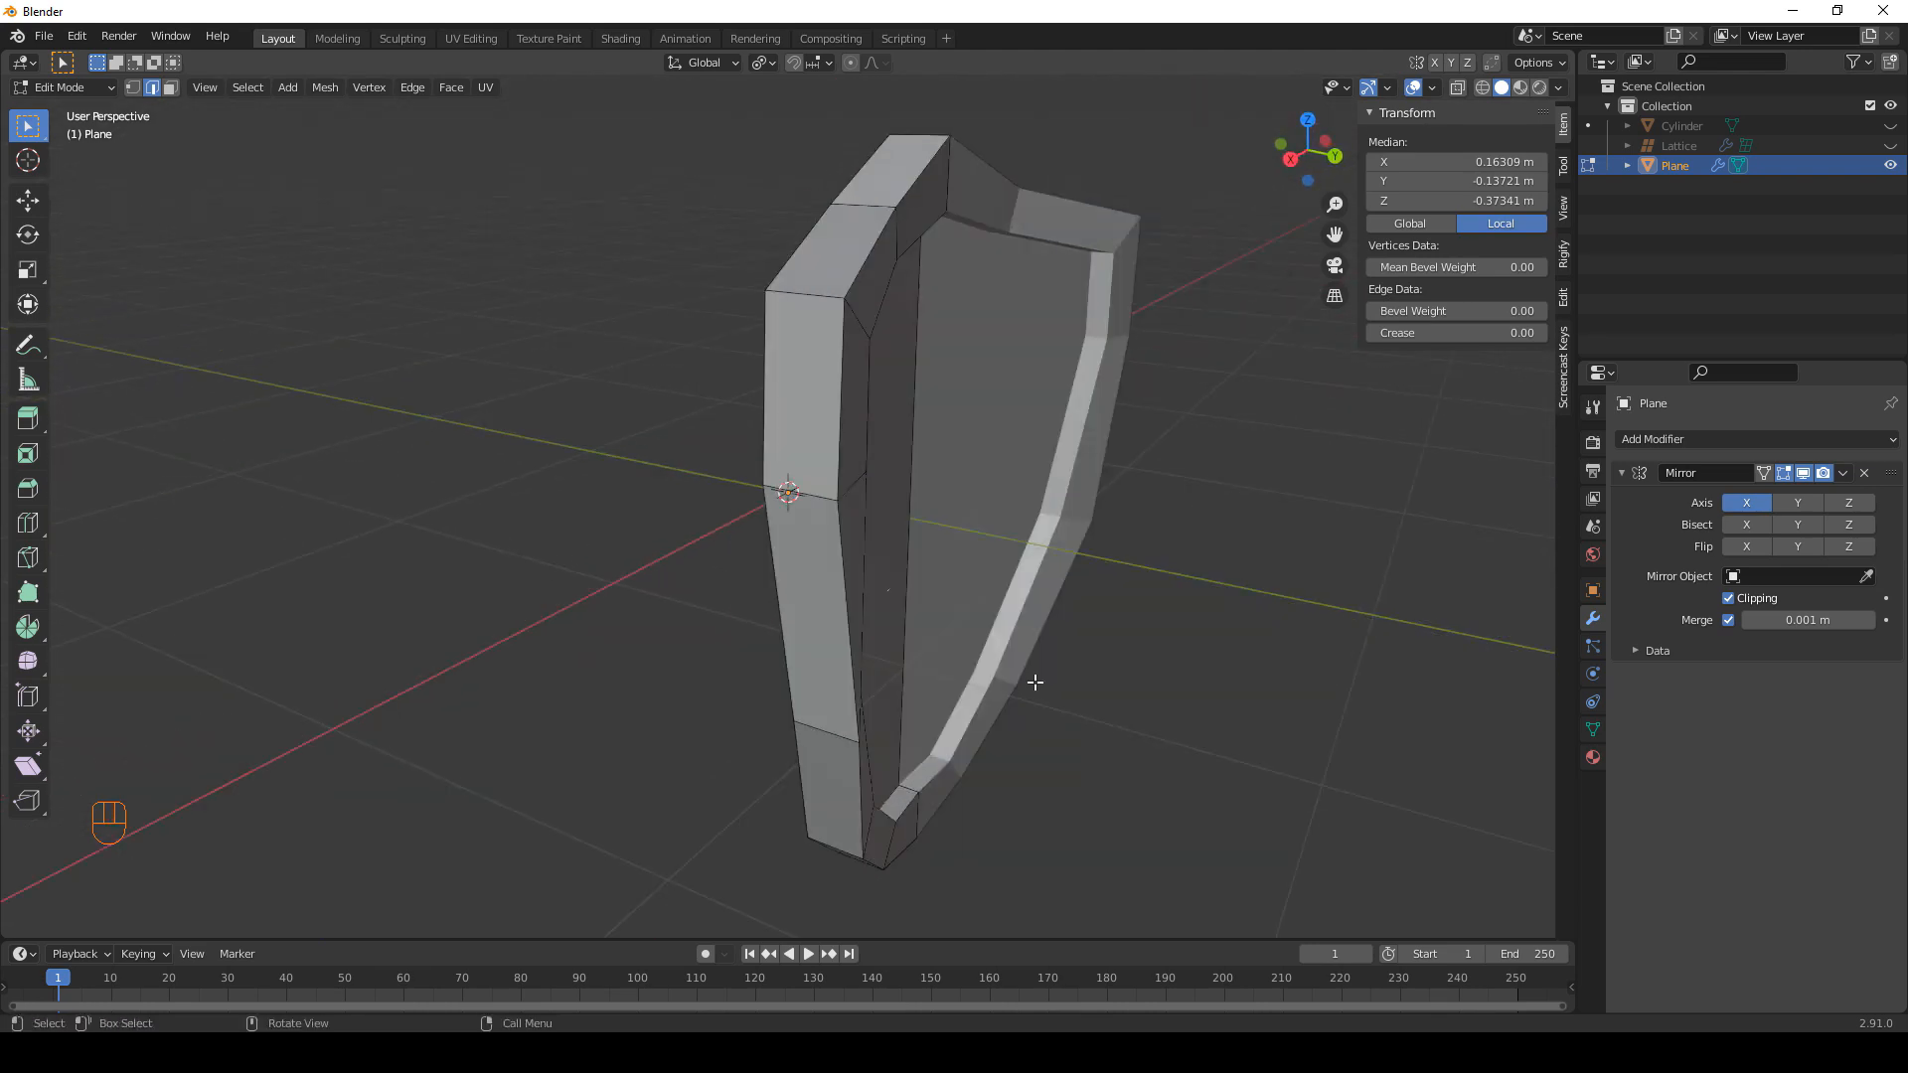
{"action": "key", "text": "g"}
{"action": "middle_click", "coordinate": [1035, 682], "text": "shift"}
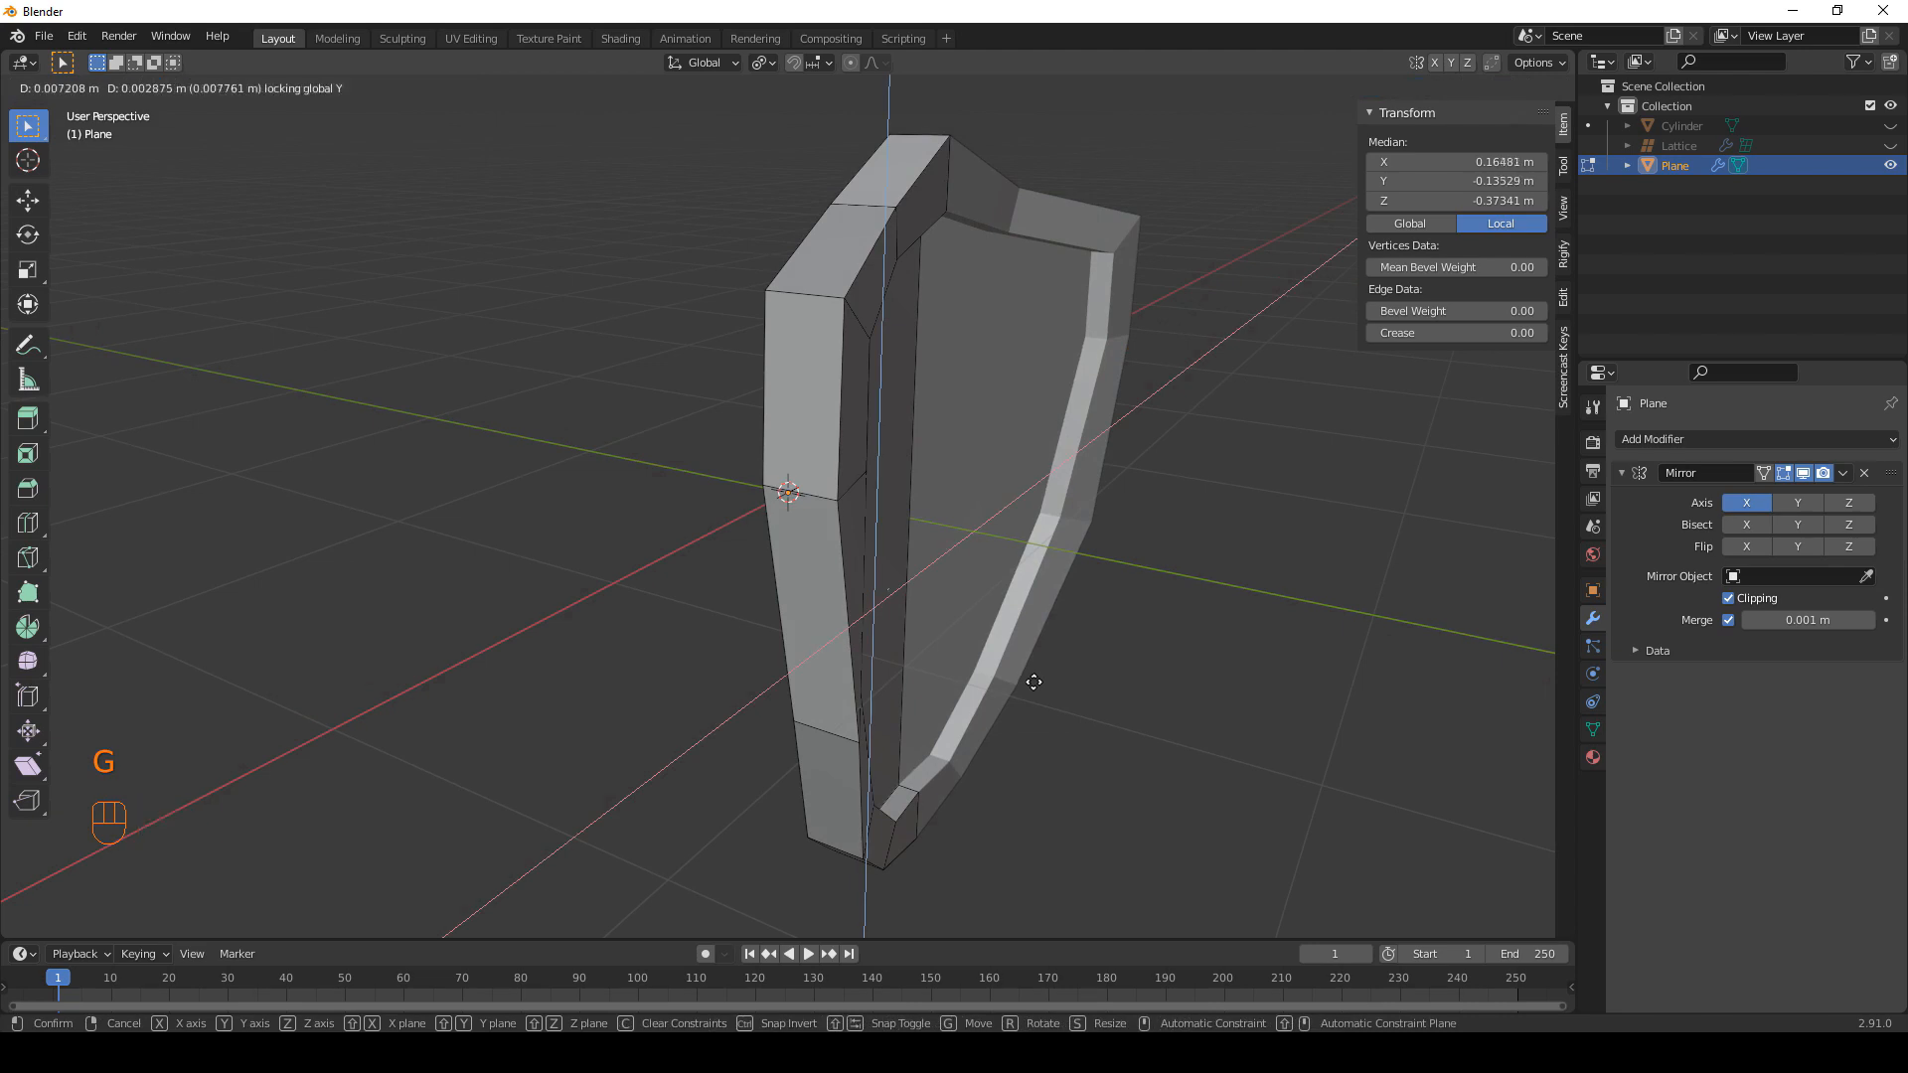
{"action": "left_click", "coordinate": [1025, 680]}
Try another edge move on the shield's back with the Y axis locked.
{"action": "middle_click_drag", "start_coordinate": [1025, 680], "coordinate": [847, 562]}
{"action": "scroll", "coordinate": [818, 530], "scroll_direction": "down", "scroll_amount": 2}
{"action": "left_click", "coordinate": [1064, 623]}
{"action": "middle_click_drag", "start_coordinate": [1082, 620], "coordinate": [1017, 608]}
{"action": "left_click", "coordinate": [780, 570]}
{"action": "middle_click_drag", "start_coordinate": [764, 658], "coordinate": [872, 666]}
{"action": "key", "text": "g"}
{"action": "key", "text": "shift+y"}
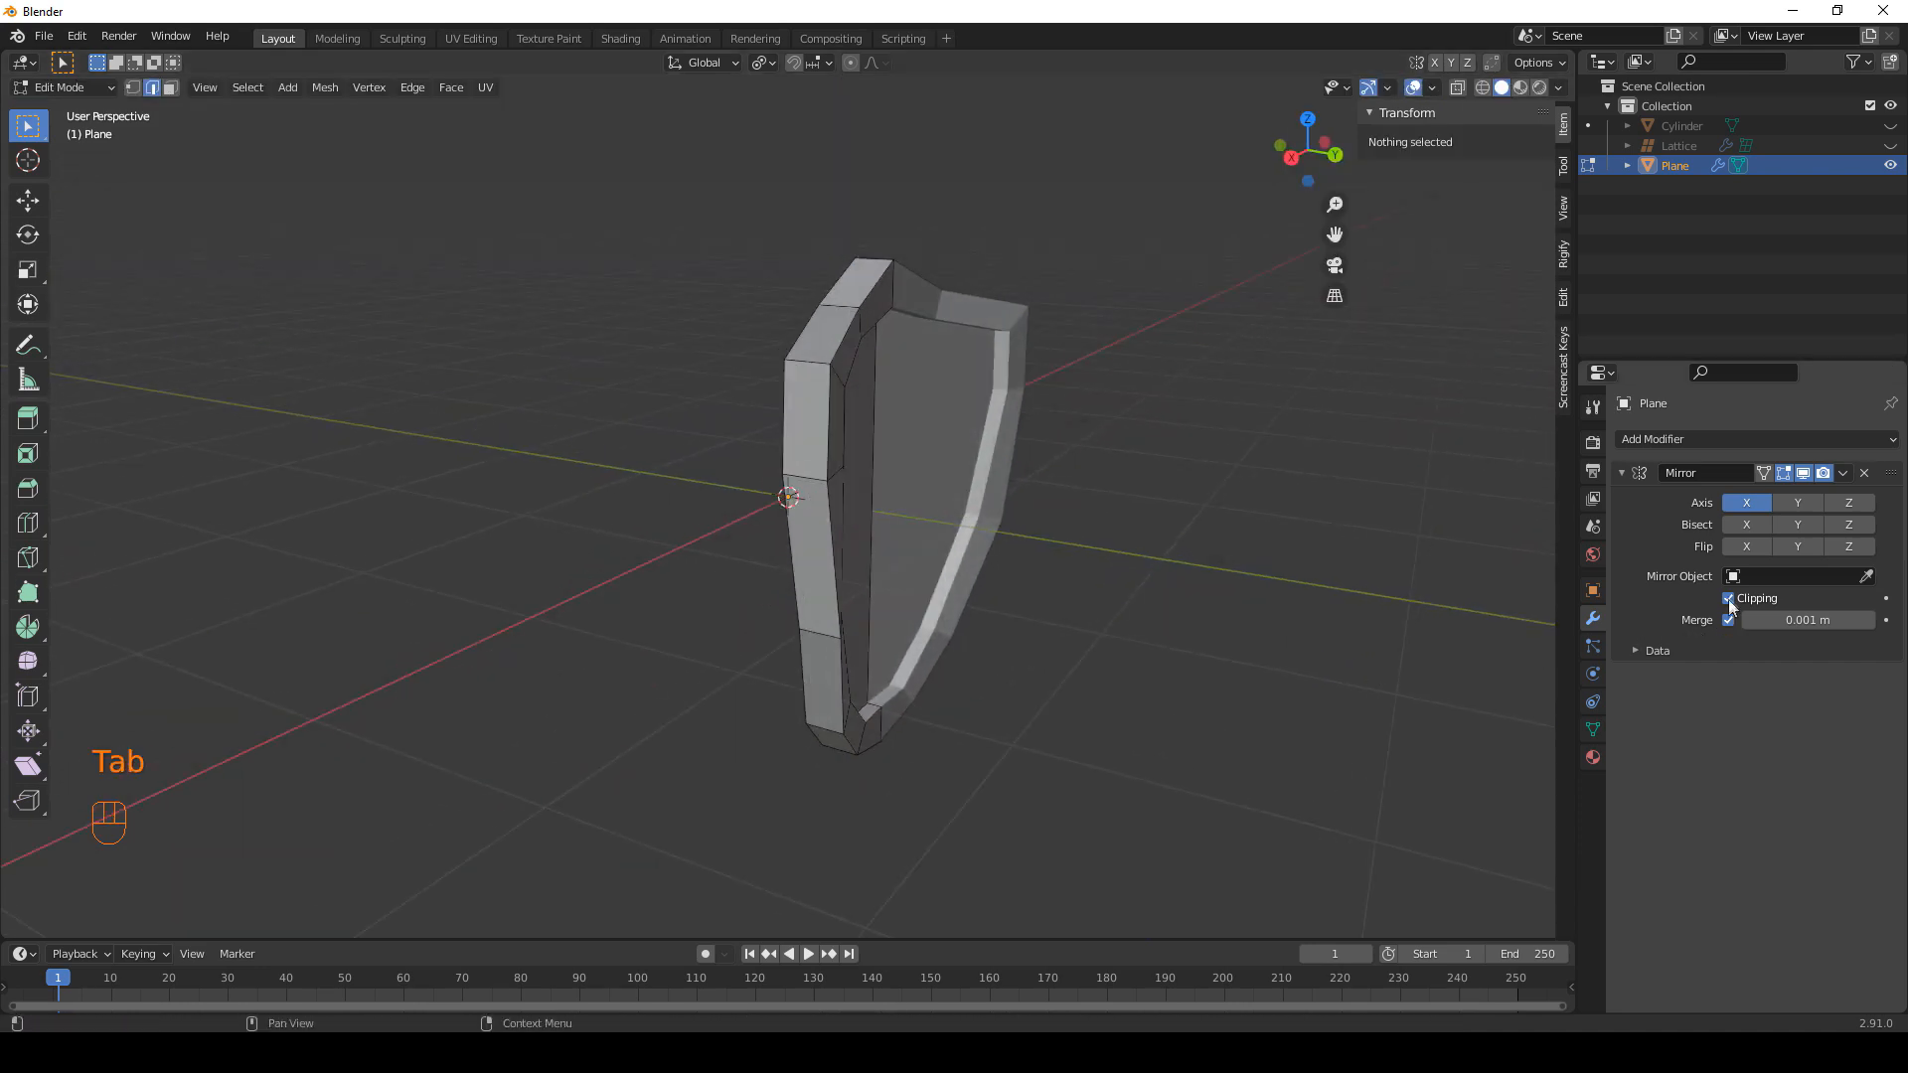
Turn off Clipping in the Mirror modifier and add a cube to the shield mesh.
{"action": "left_click", "coordinate": [1727, 600]}
{"action": "middle_click_drag", "start_coordinate": [758, 464], "coordinate": [894, 535]}
{"action": "key", "text": "shift+a"}
{"action": "left_click", "coordinate": [993, 477]}
Move the cube about 1.46 m along X and scale it uniformly by 0.052.
{"action": "key", "text": "g"}
{"action": "left_click", "coordinate": [1148, 541]}
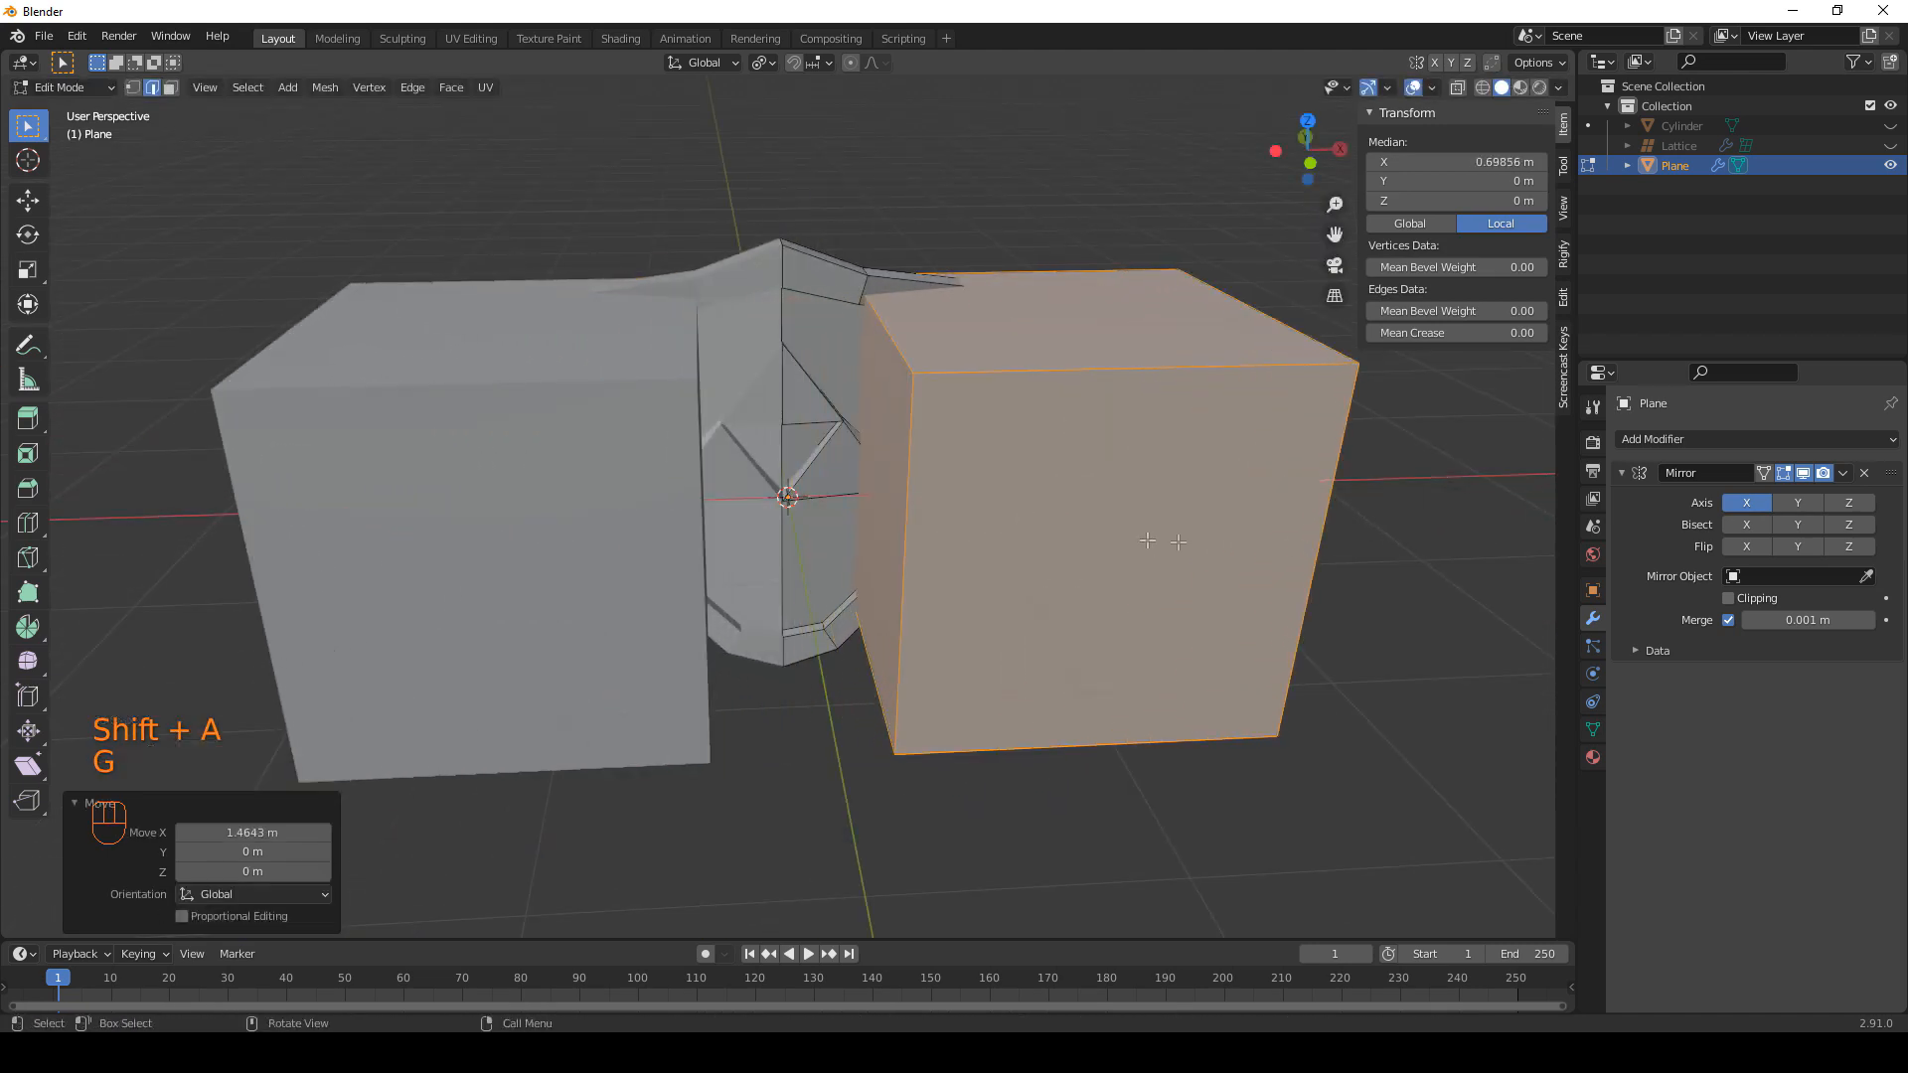
{"action": "key", "text": "s"}
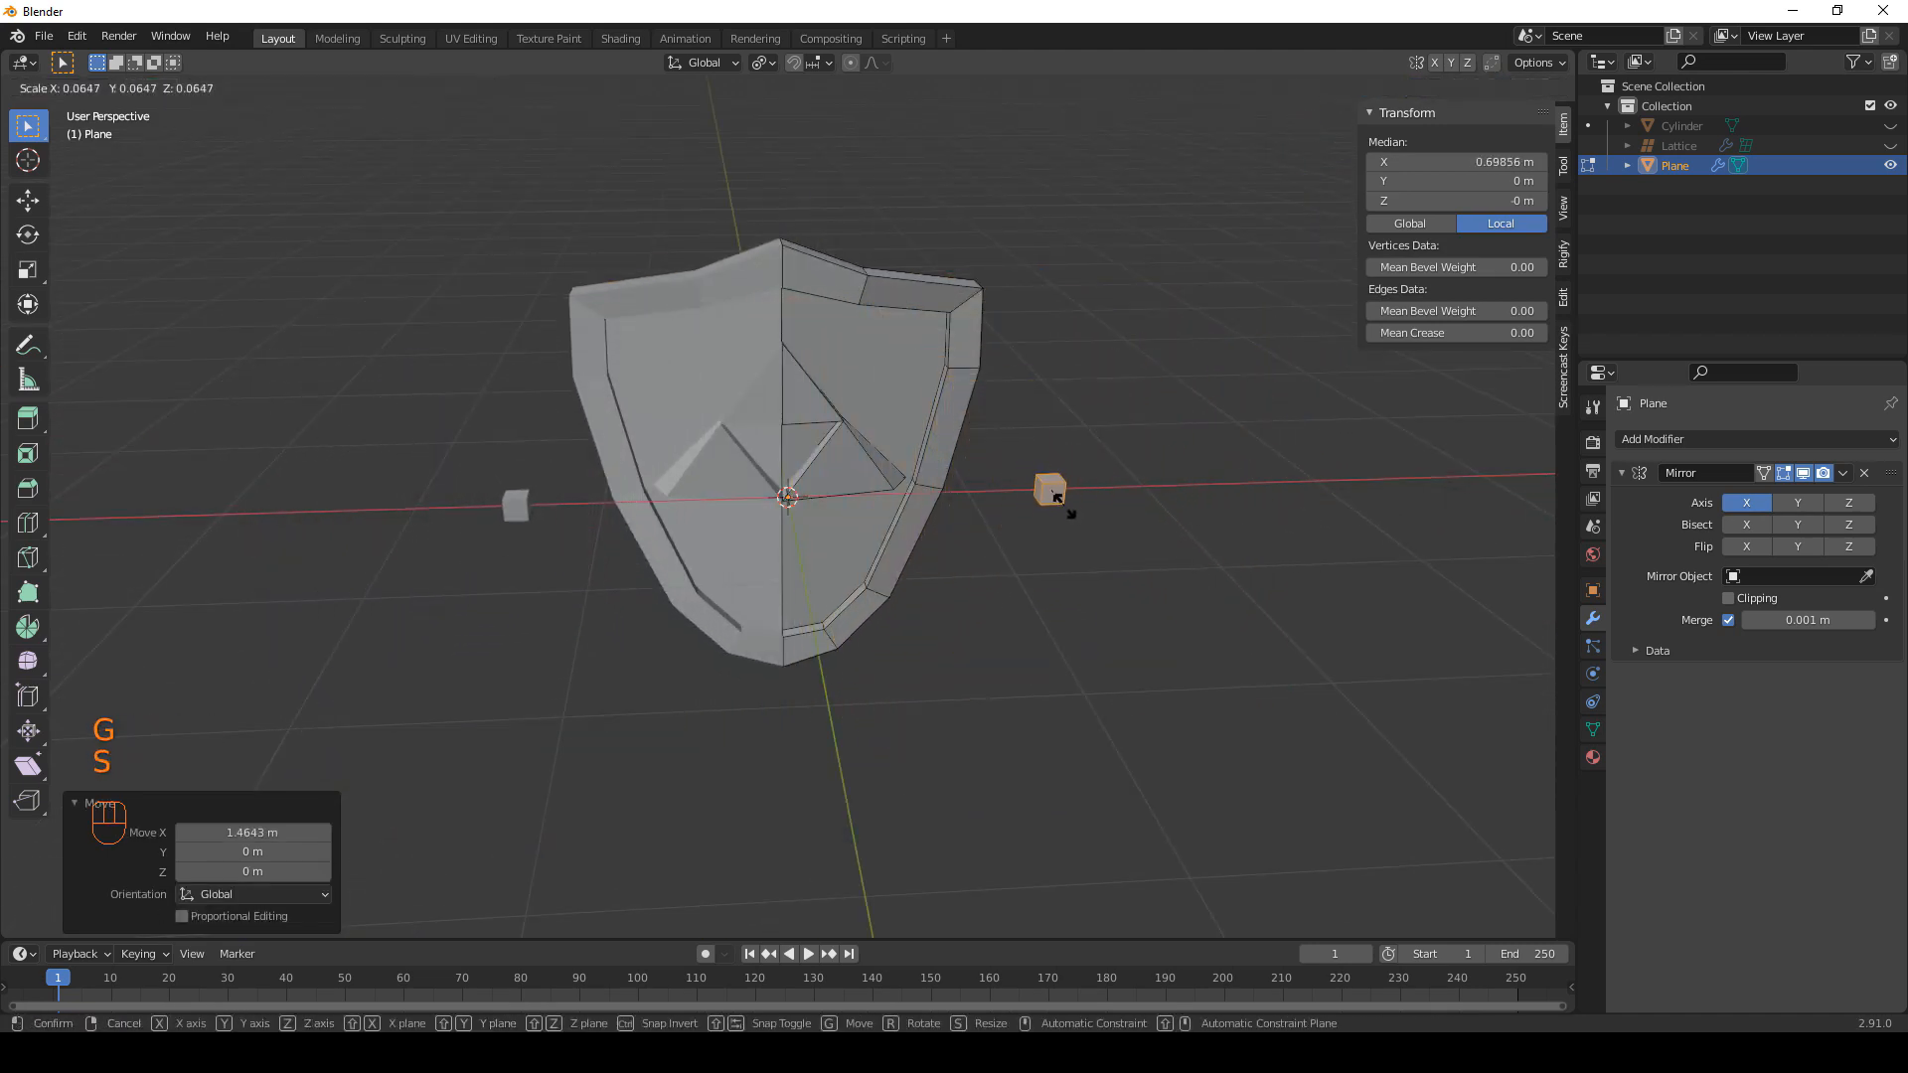
{"action": "left_click", "coordinate": [1061, 505]}
Move the small cube in the XY plane to the shield's hollow back, at about 0.247 m local X and -0.432 m local Z.
{"action": "middle_click_drag", "start_coordinate": [1060, 505], "coordinate": [874, 523]}
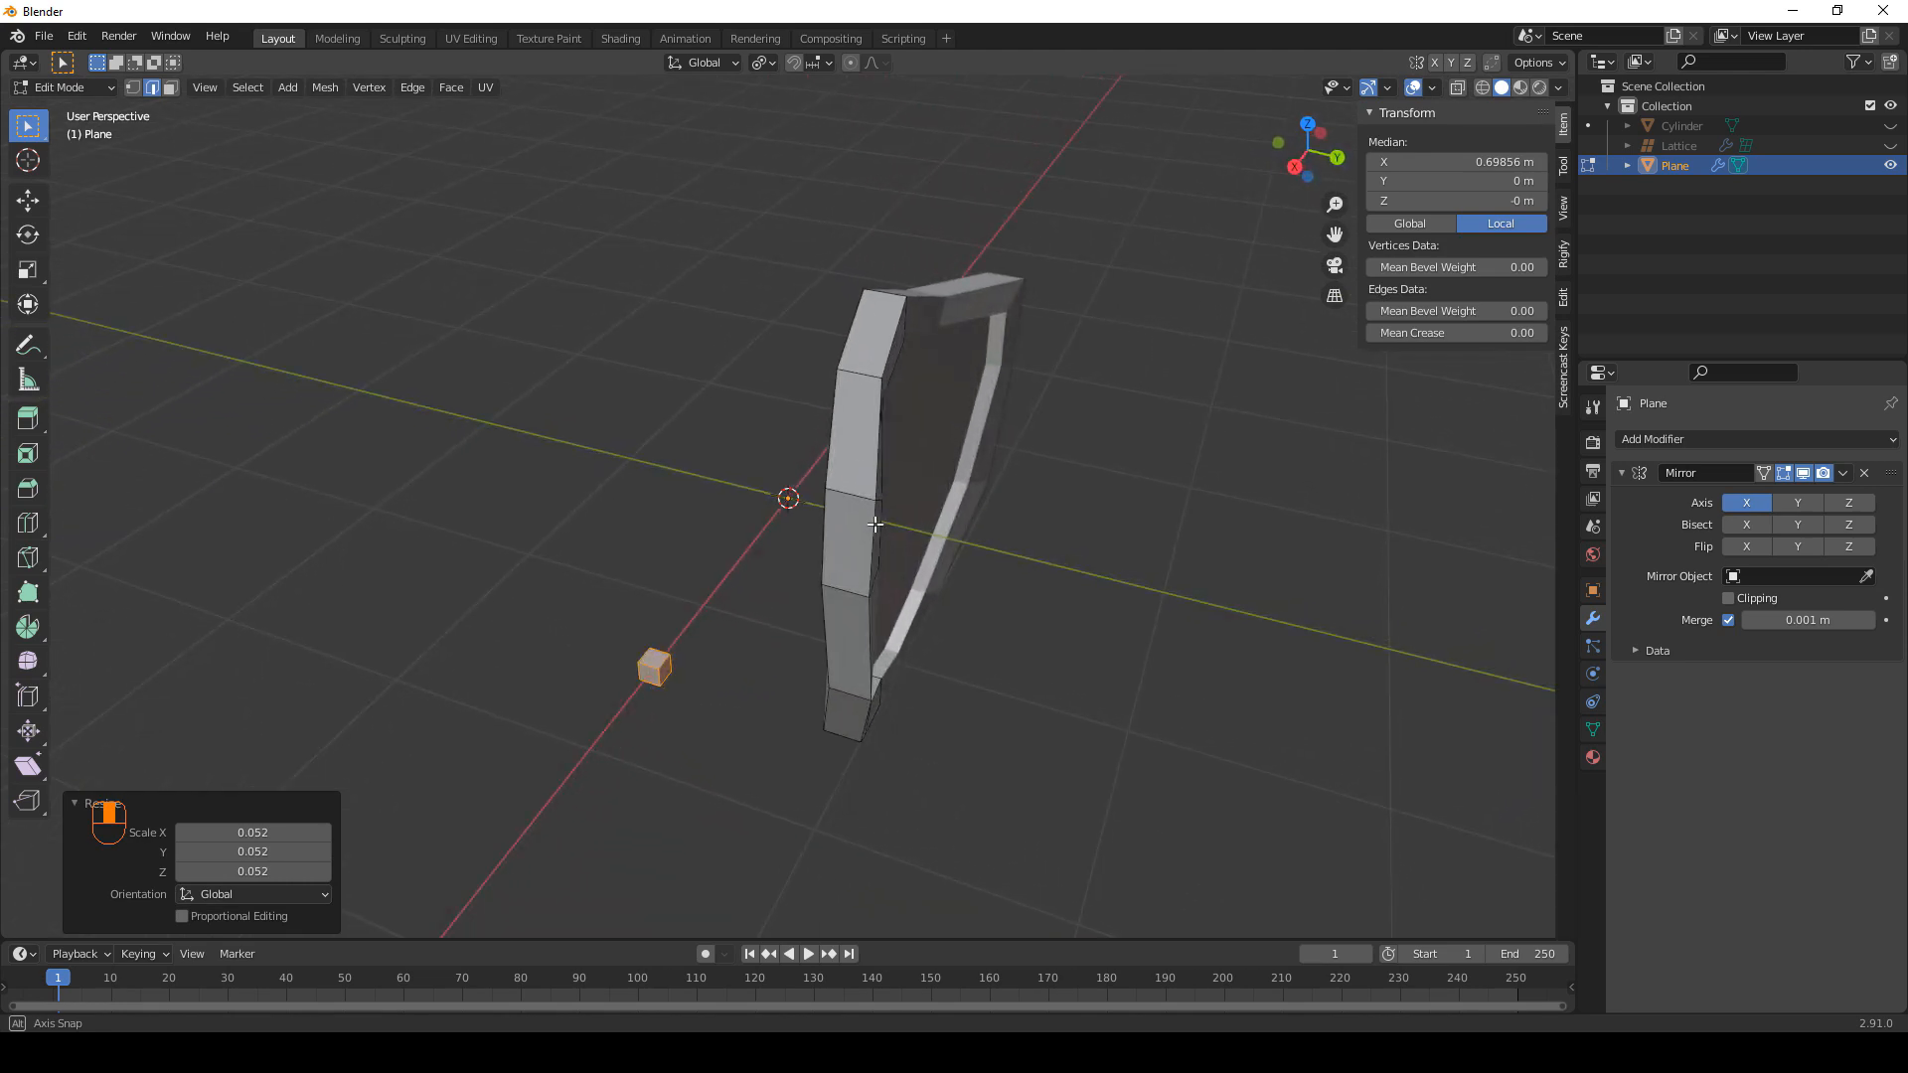
{"action": "key", "text": "g"}
{"action": "key", "text": "shift+z"}
{"action": "left_click", "coordinate": [1101, 473]}
{"action": "middle_click_drag", "start_coordinate": [1101, 473], "coordinate": [1193, 625]}
{"action": "key", "text": "g"}
{"action": "key", "text": "shift+z"}
{"action": "left_click", "coordinate": [971, 630]}
{"action": "middle_click_drag", "start_coordinate": [971, 630], "coordinate": [954, 703]}
{"action": "key", "text": "g"}
{"action": "key", "text": "shift+z"}
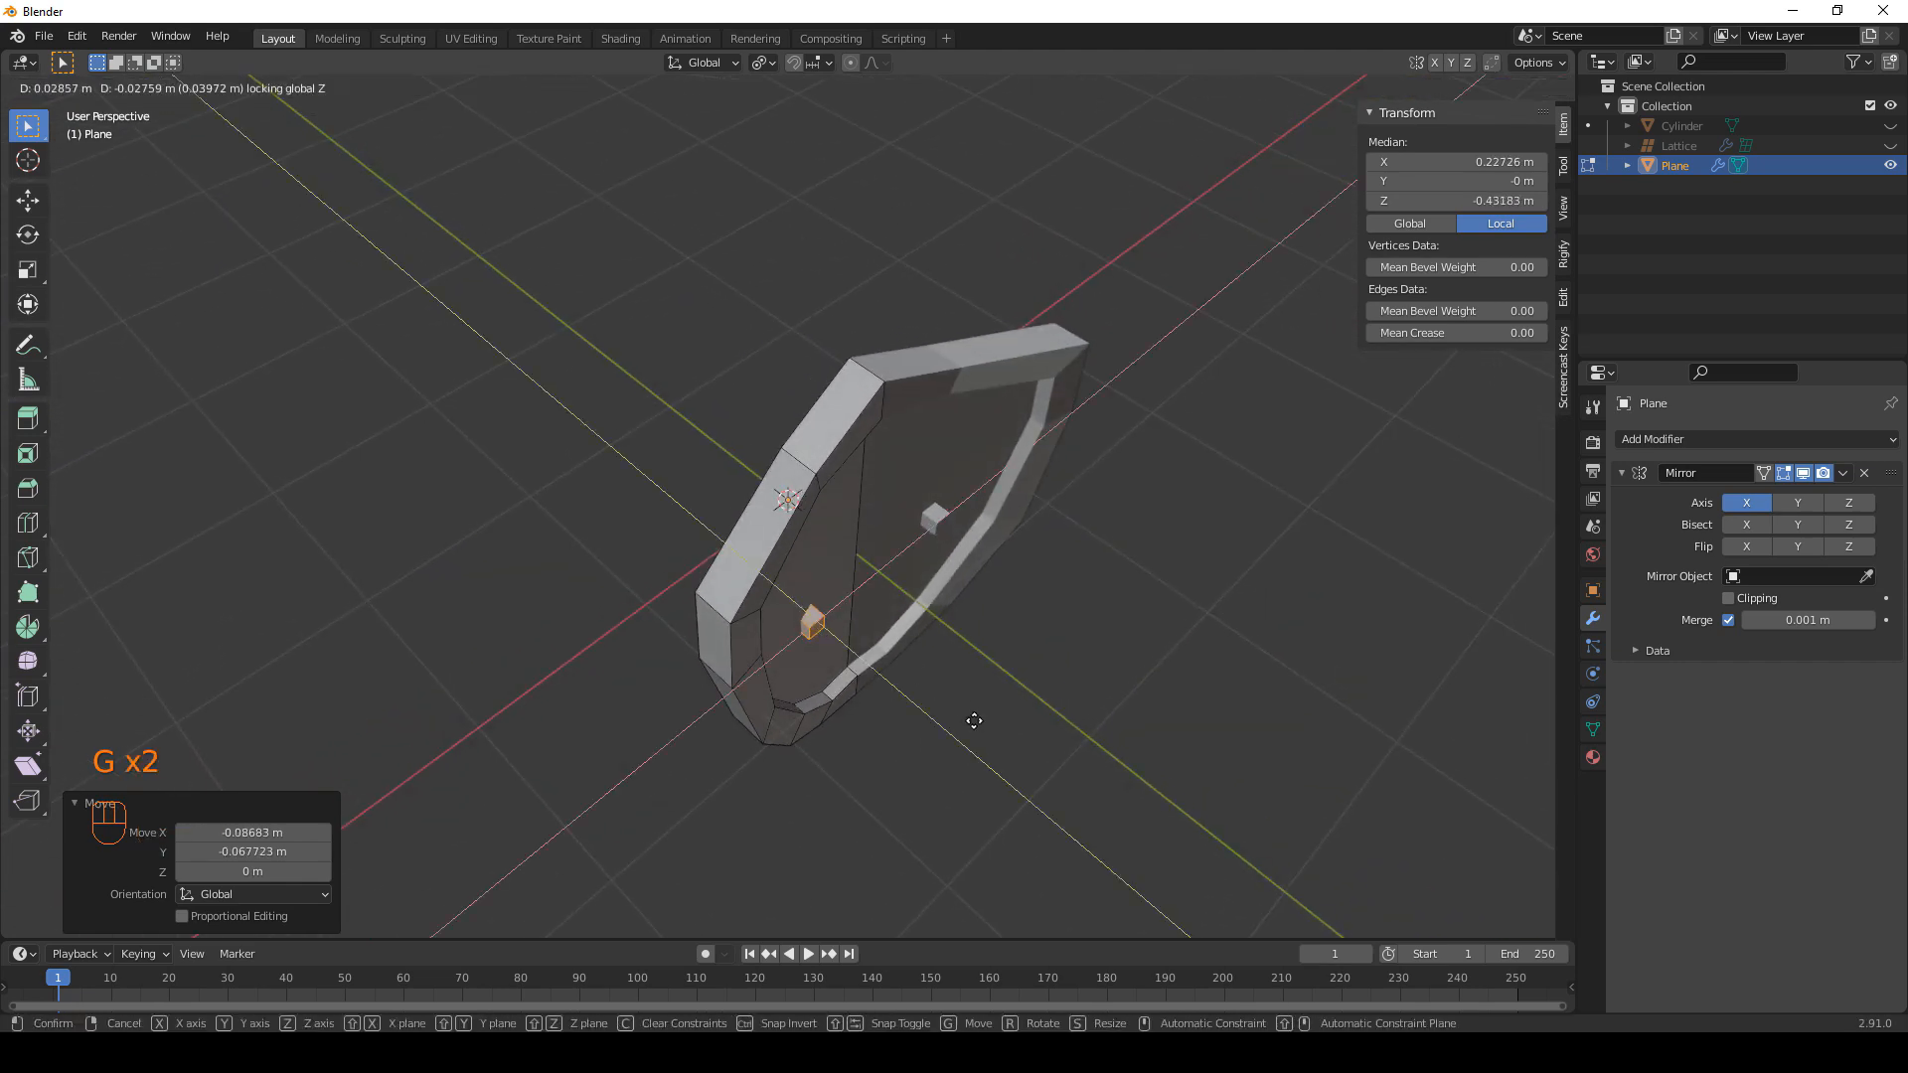
{"action": "left_click", "coordinate": [969, 724]}
Rotate the small cube about 44.8° around the X axis.
{"action": "middle_click_drag", "start_coordinate": [969, 725], "coordinate": [907, 643]}
{"action": "key", "text": "r"}
{"action": "key", "text": "x"}
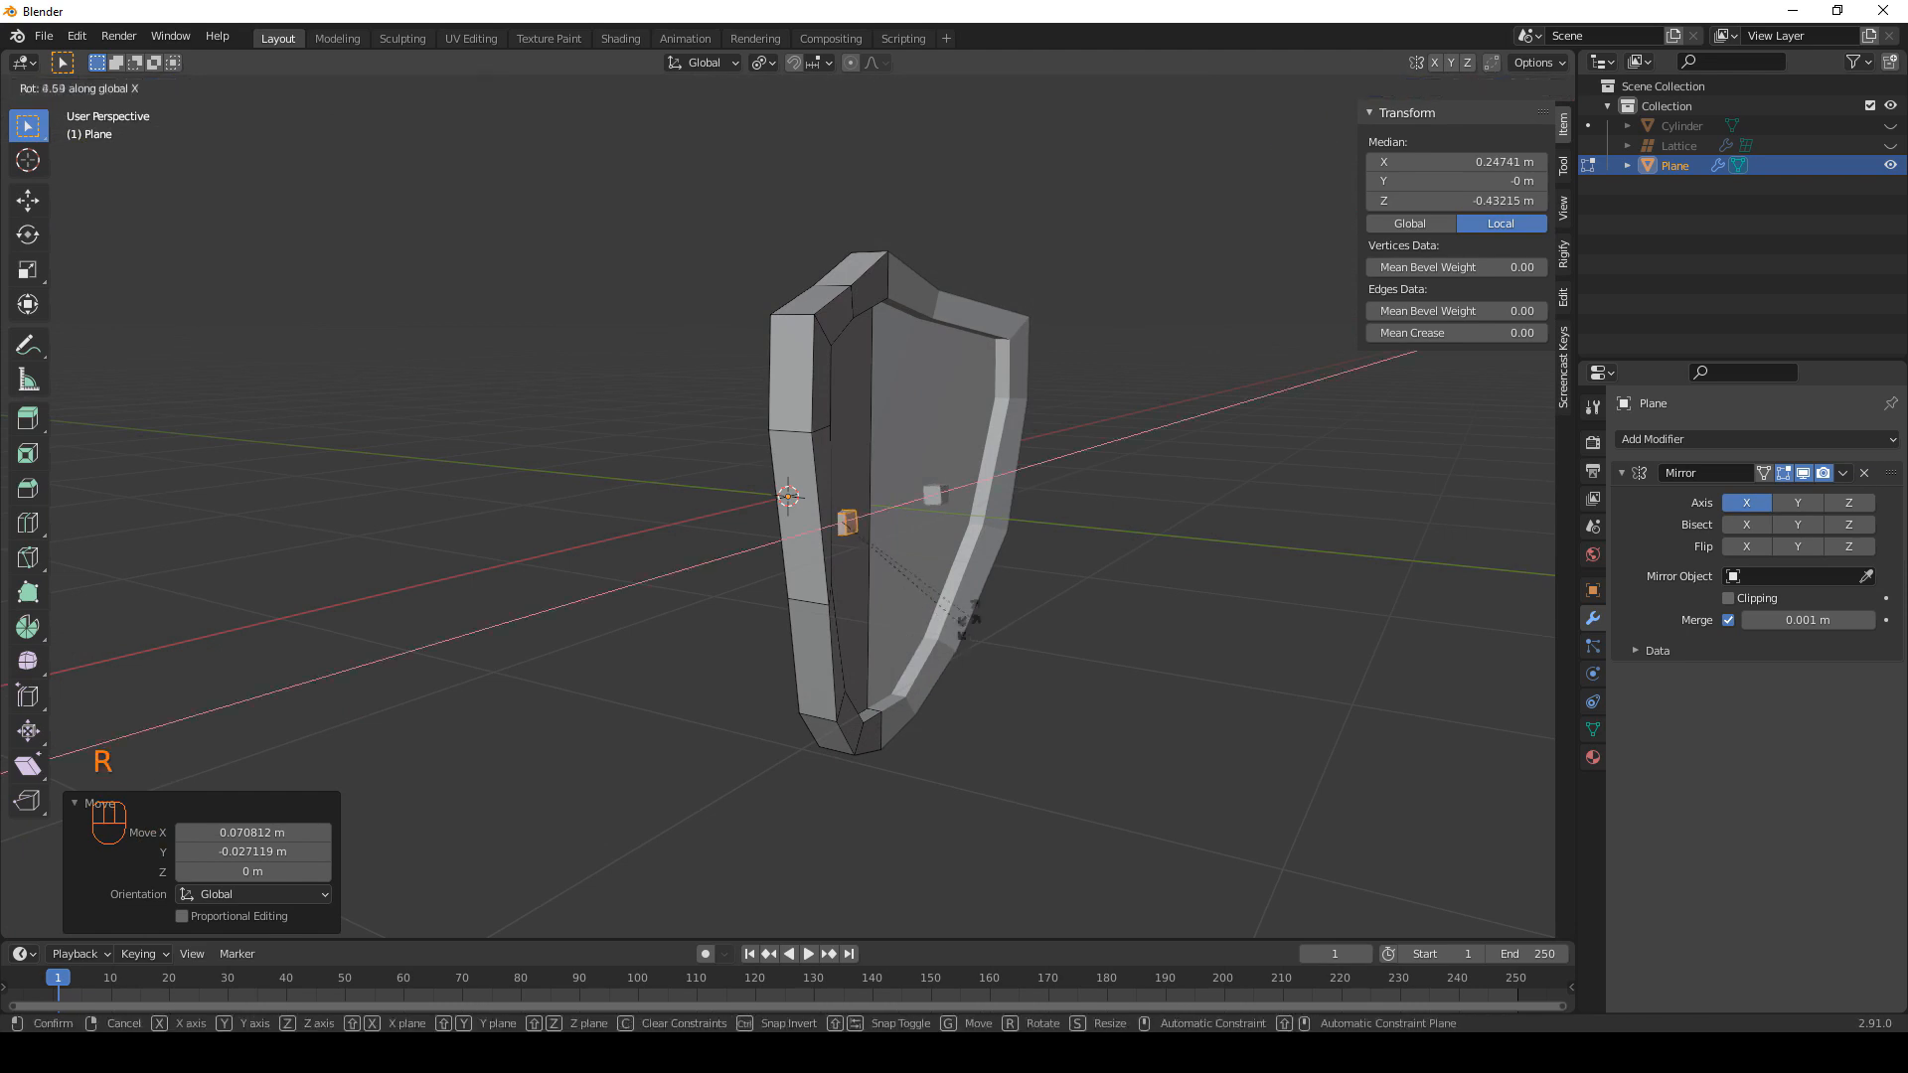
{"action": "left_click", "coordinate": [969, 520]}
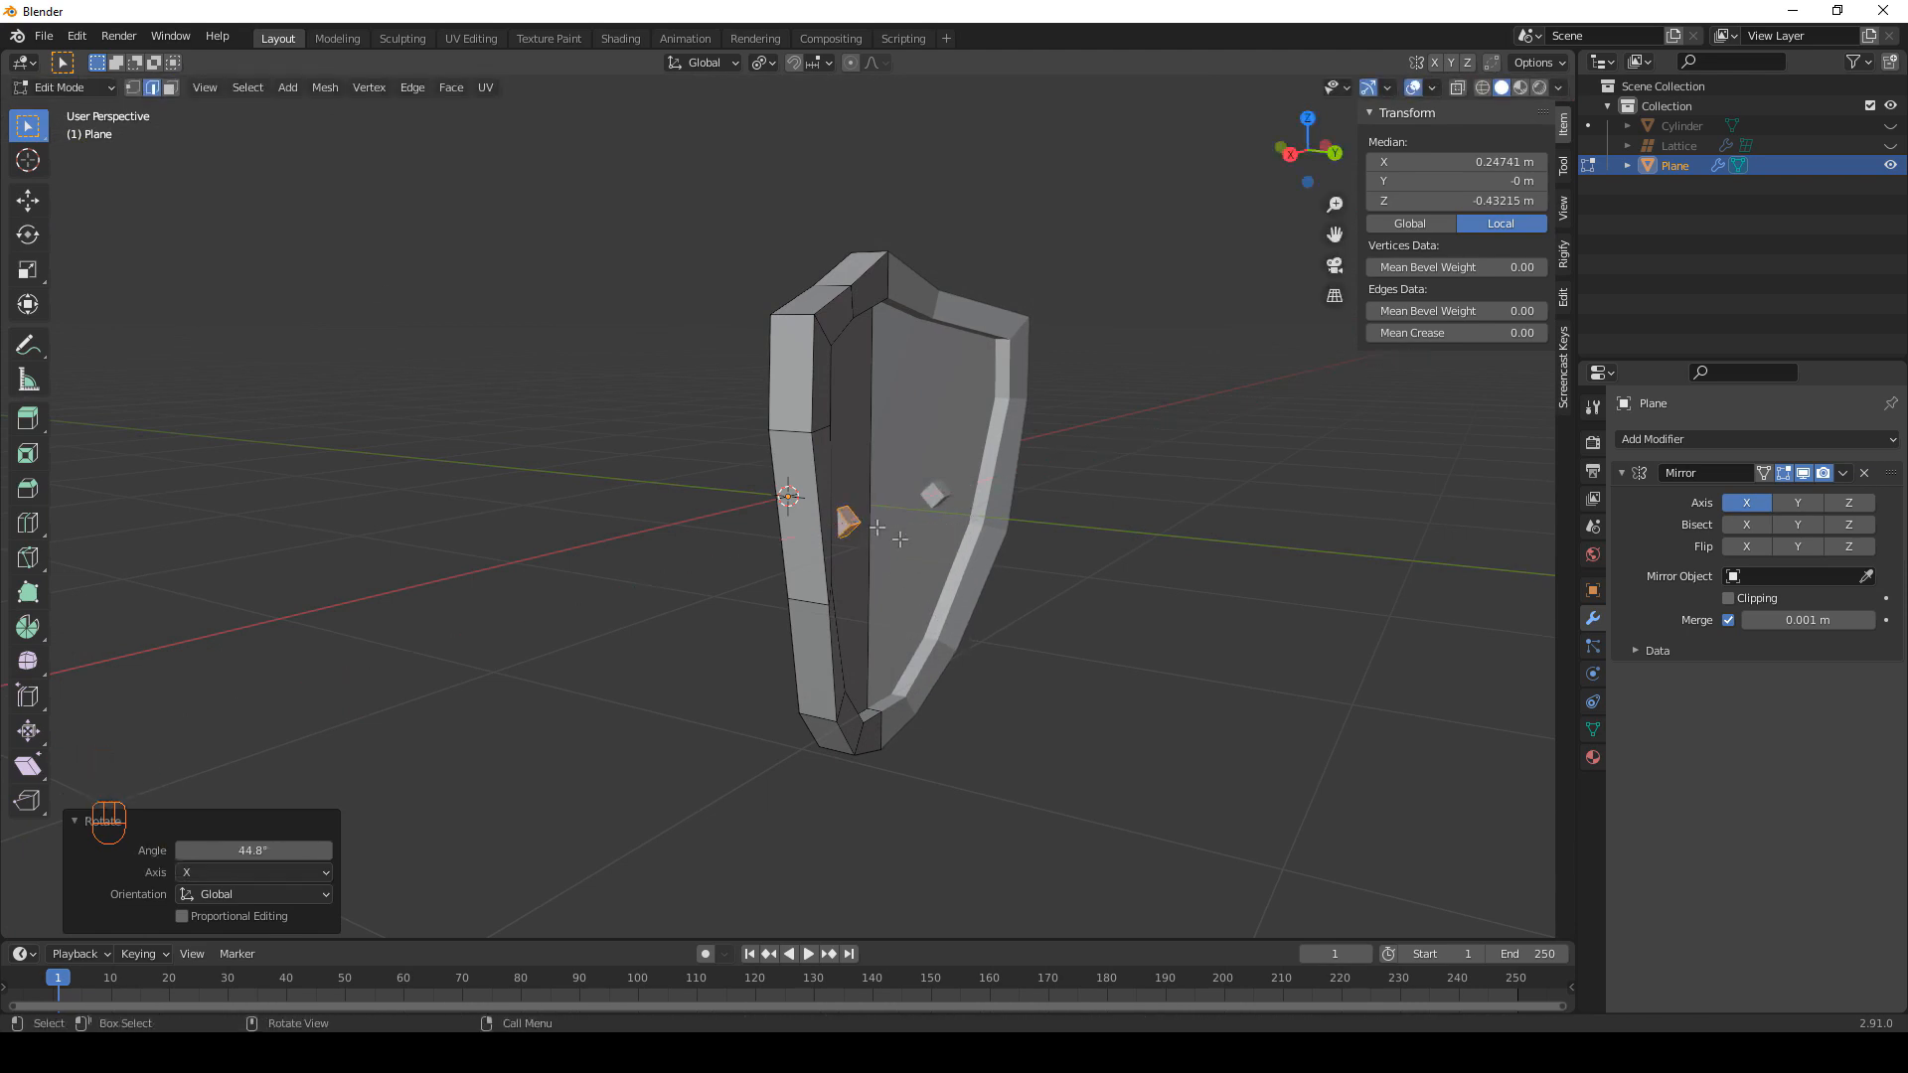
{"action": "key", "text": "Tab"}
{"action": "key", "text": "Tab"}
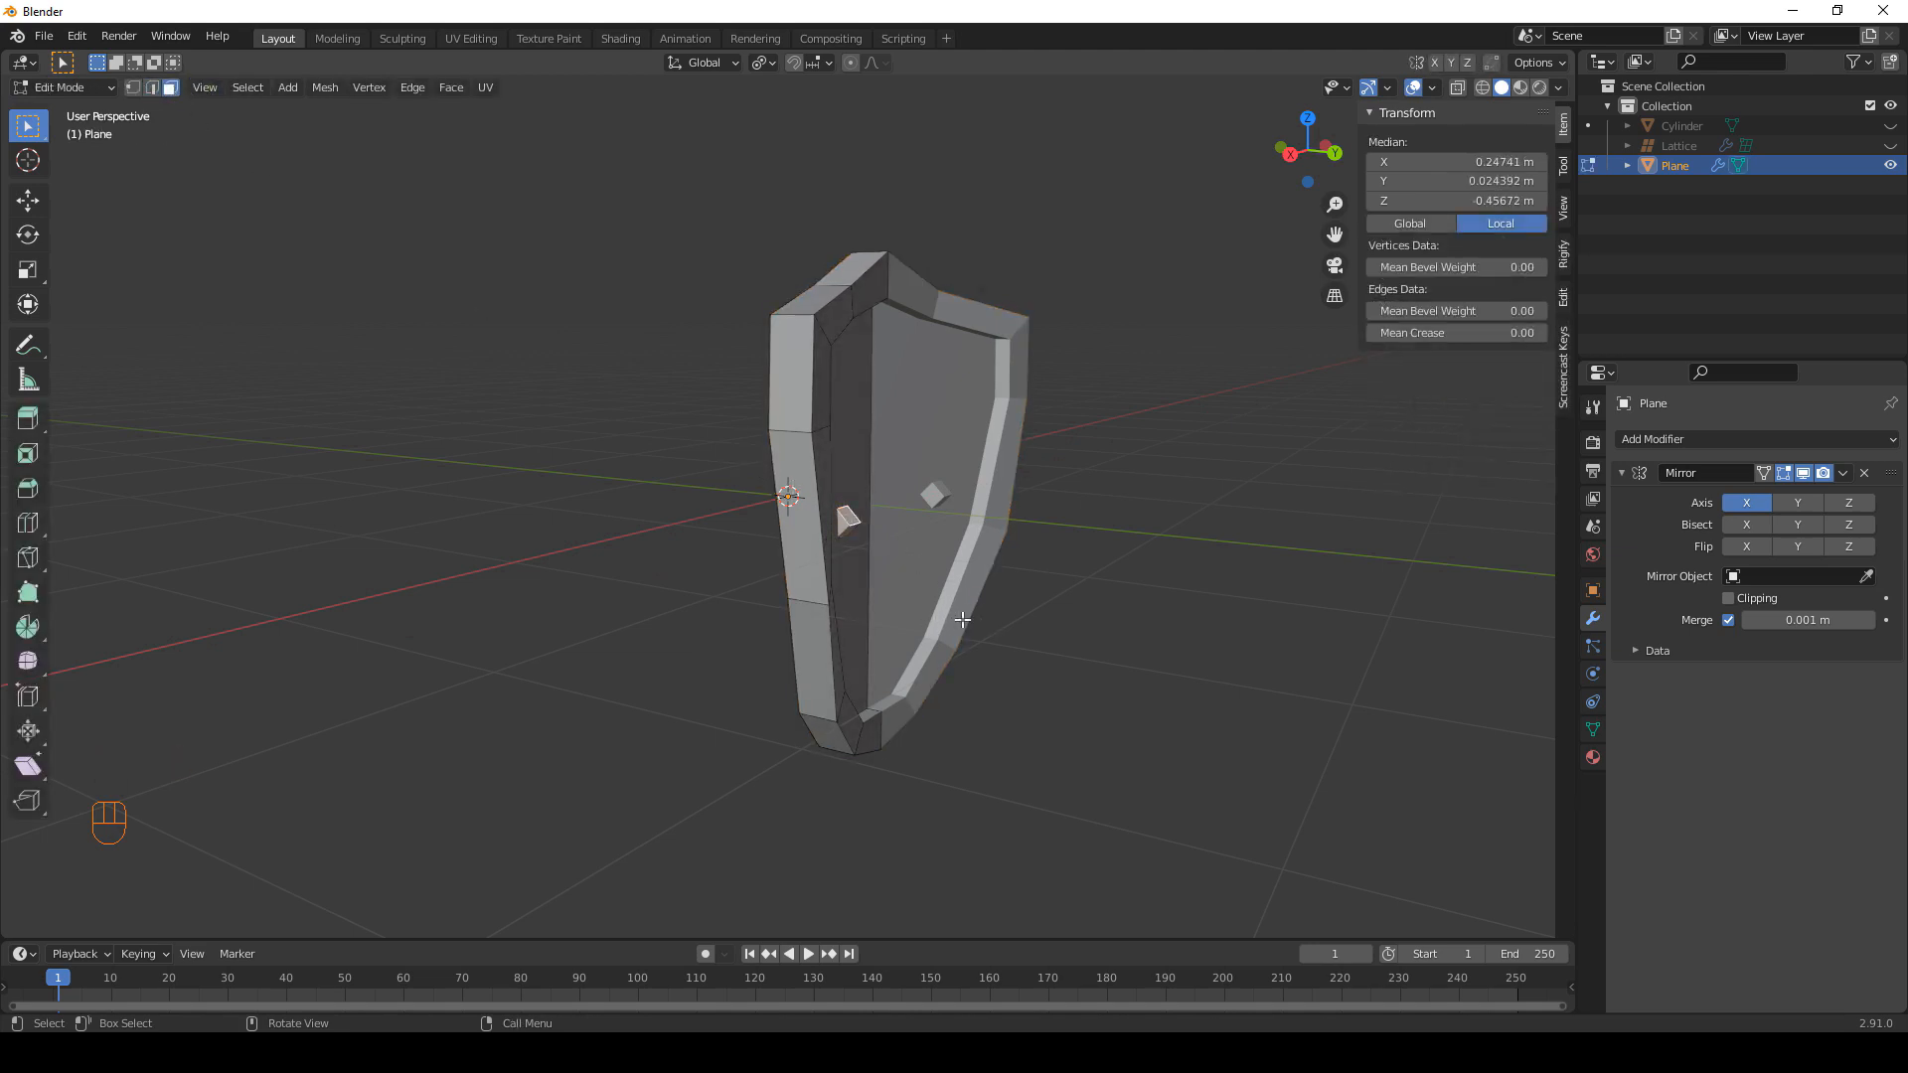
Push the small cube's selected end face outward about 0.082 m with Shrink/Fatten.
{"action": "scroll", "coordinate": [962, 619], "scroll_direction": "up", "scroll_amount": 4}
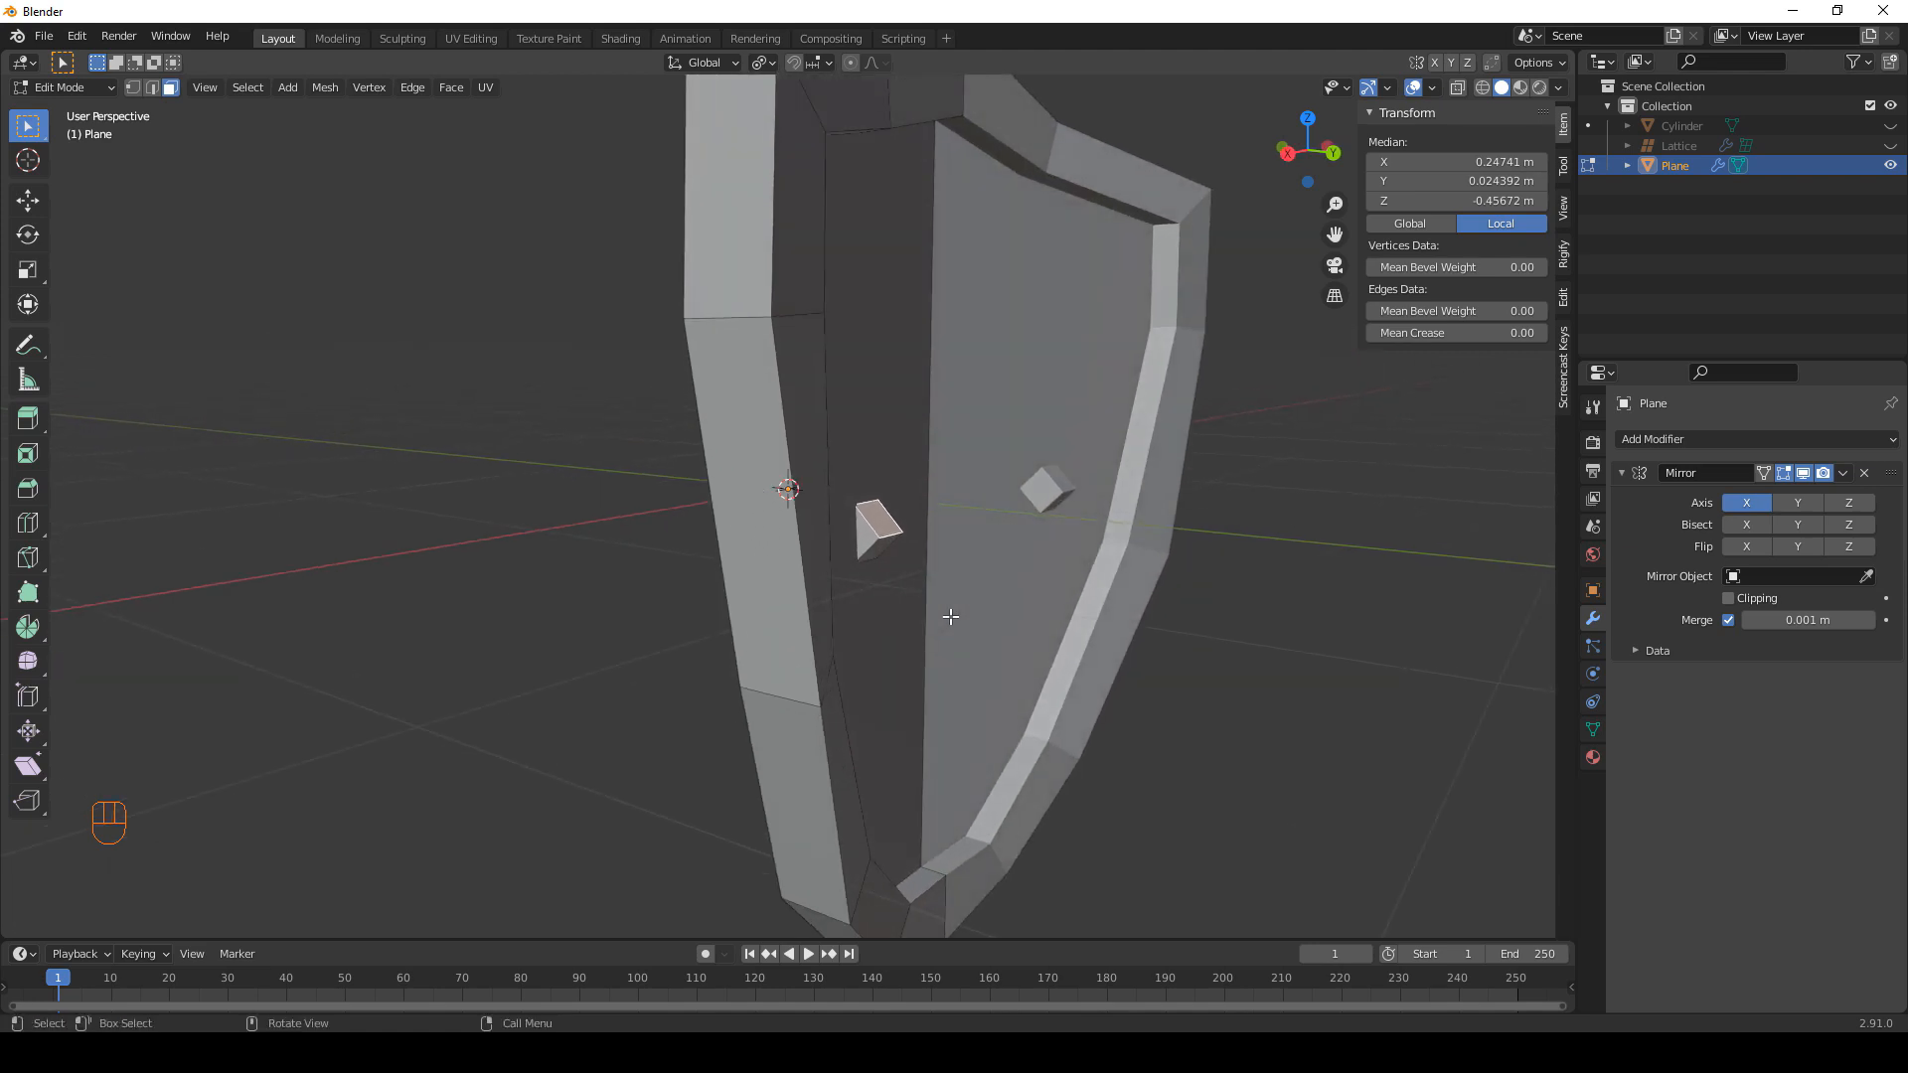
{"action": "key", "text": "alt+s"}
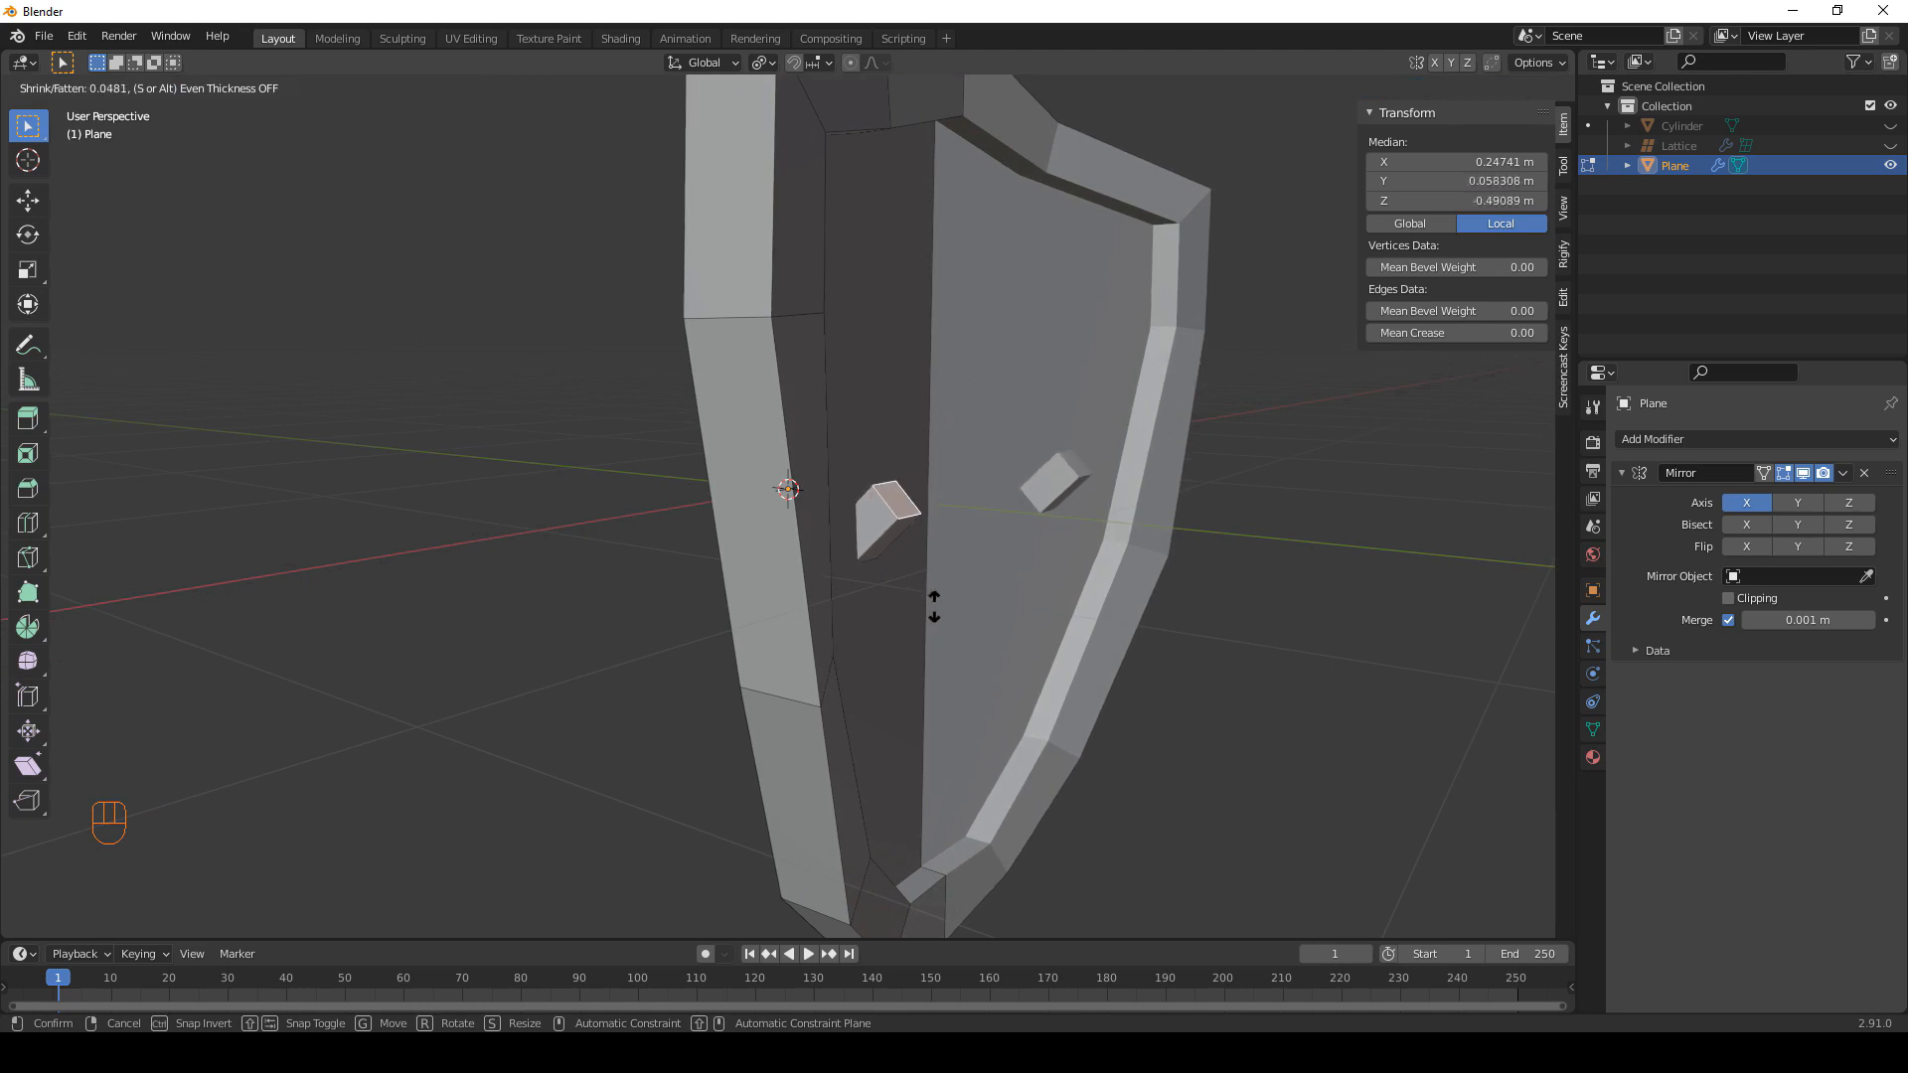
{"action": "left_click", "coordinate": [937, 606]}
Extrude a new handle segment from the end face, rotated 63.7° around X and raised about 0.331 m along Z.
{"action": "middle_click_drag", "start_coordinate": [938, 608], "coordinate": [945, 624]}
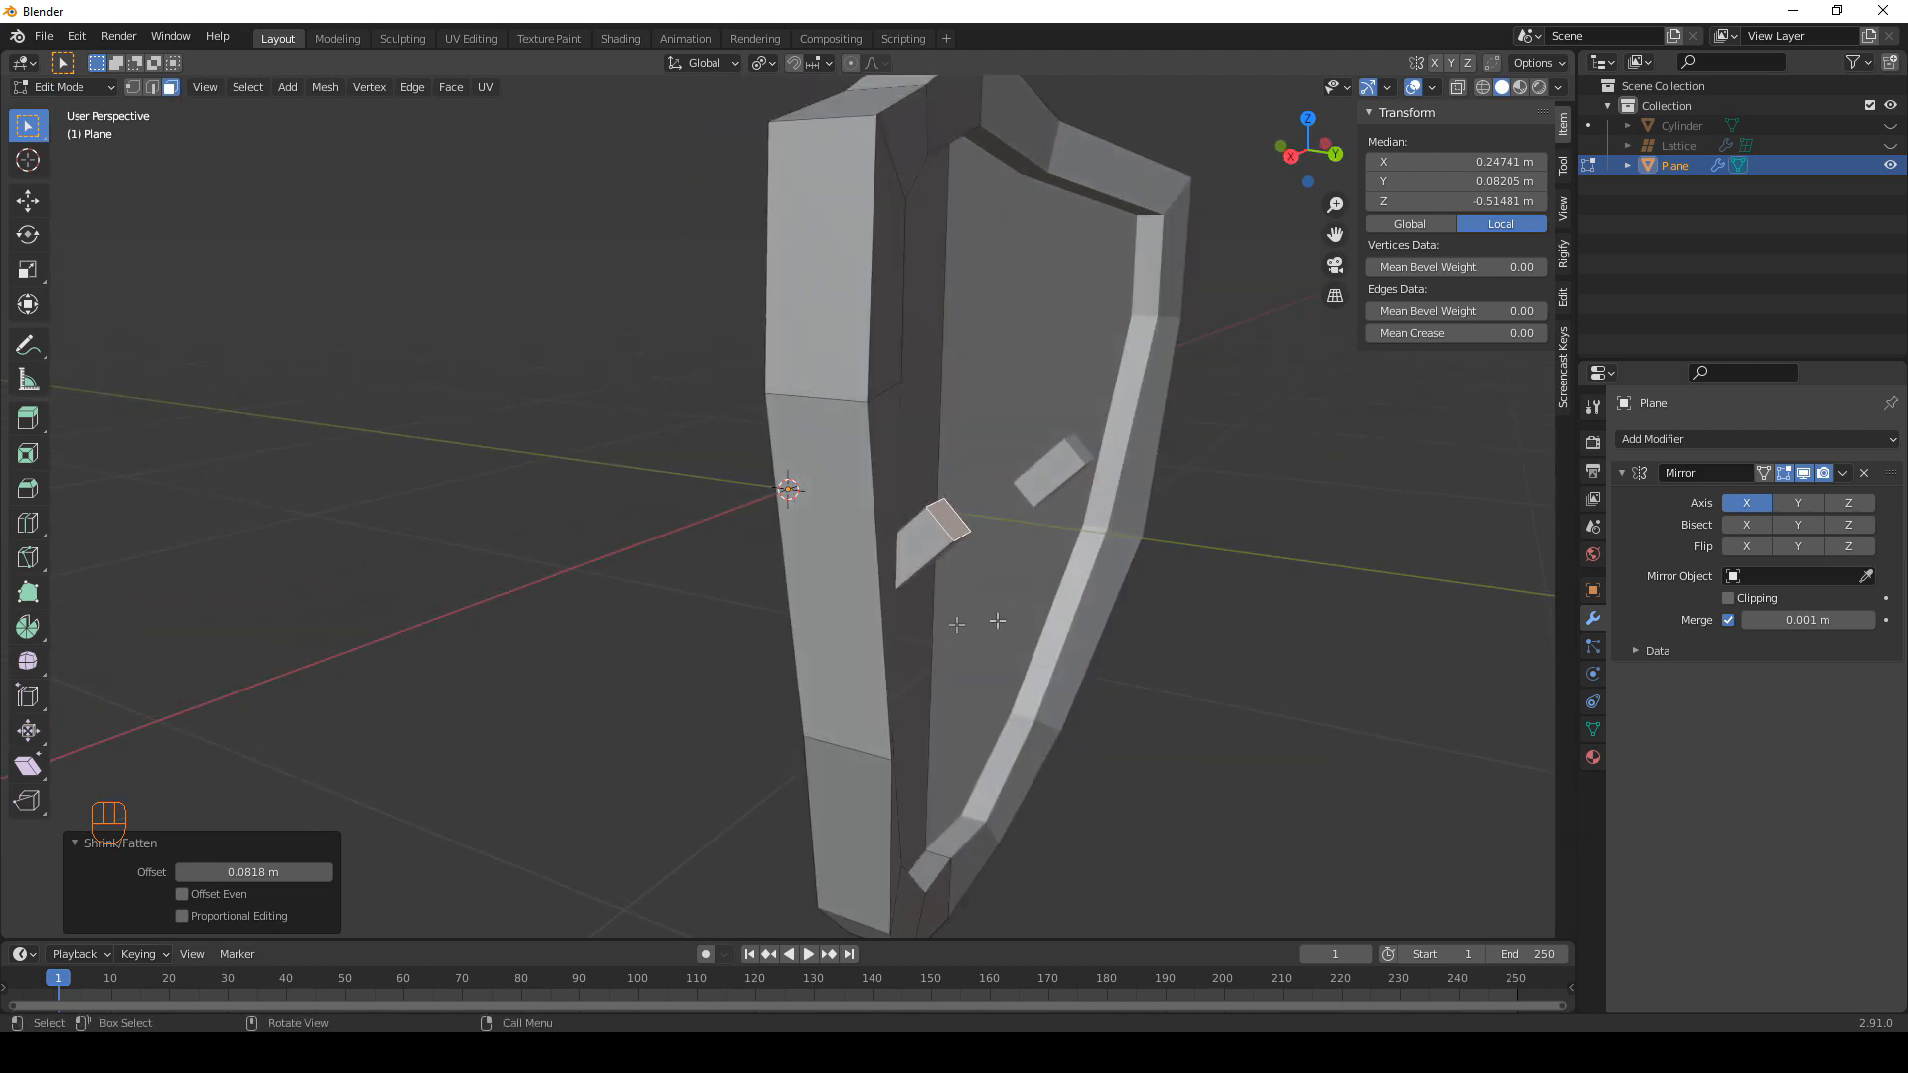
{"action": "key", "text": "e"}
{"action": "right_click", "coordinate": [1045, 617]}
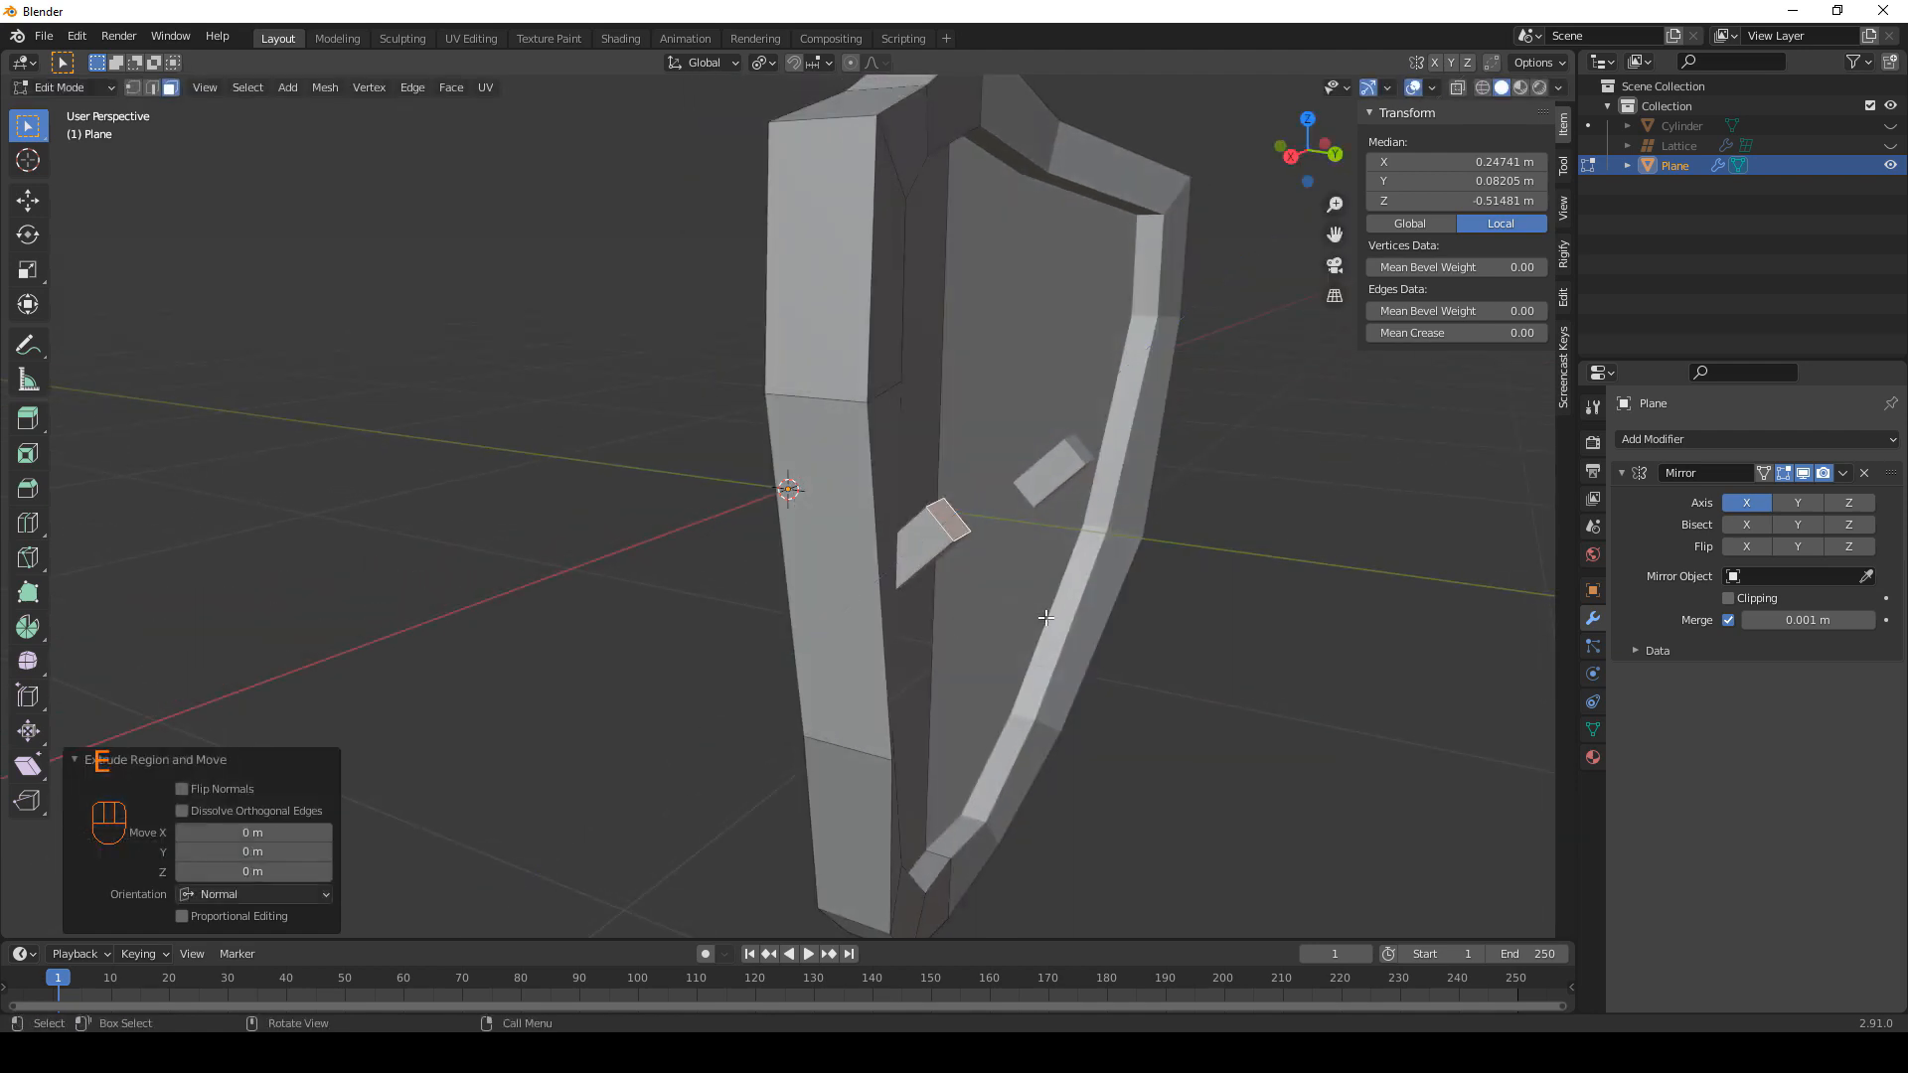
{"action": "key", "text": "r"}
{"action": "key", "text": "x"}
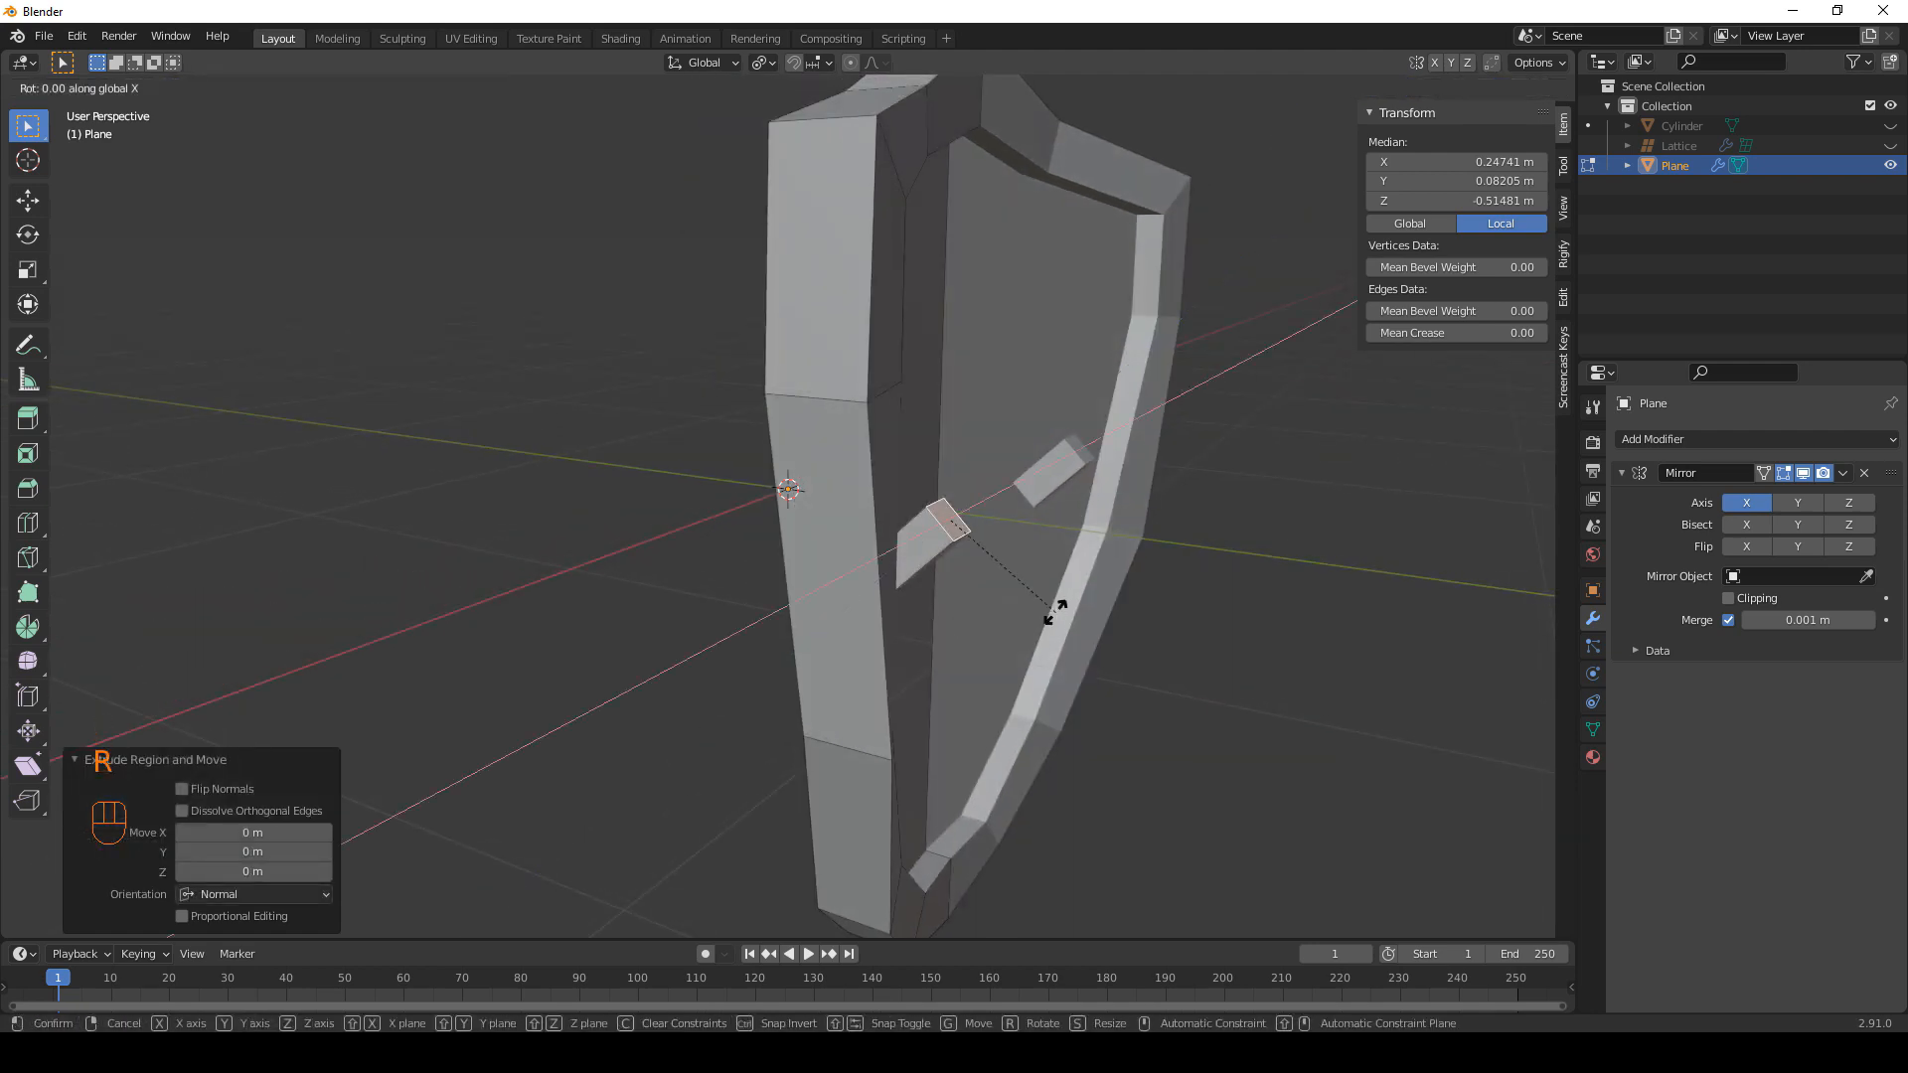
{"action": "left_click", "coordinate": [1038, 482]}
{"action": "key", "text": "g"}
{"action": "key", "text": "z"}
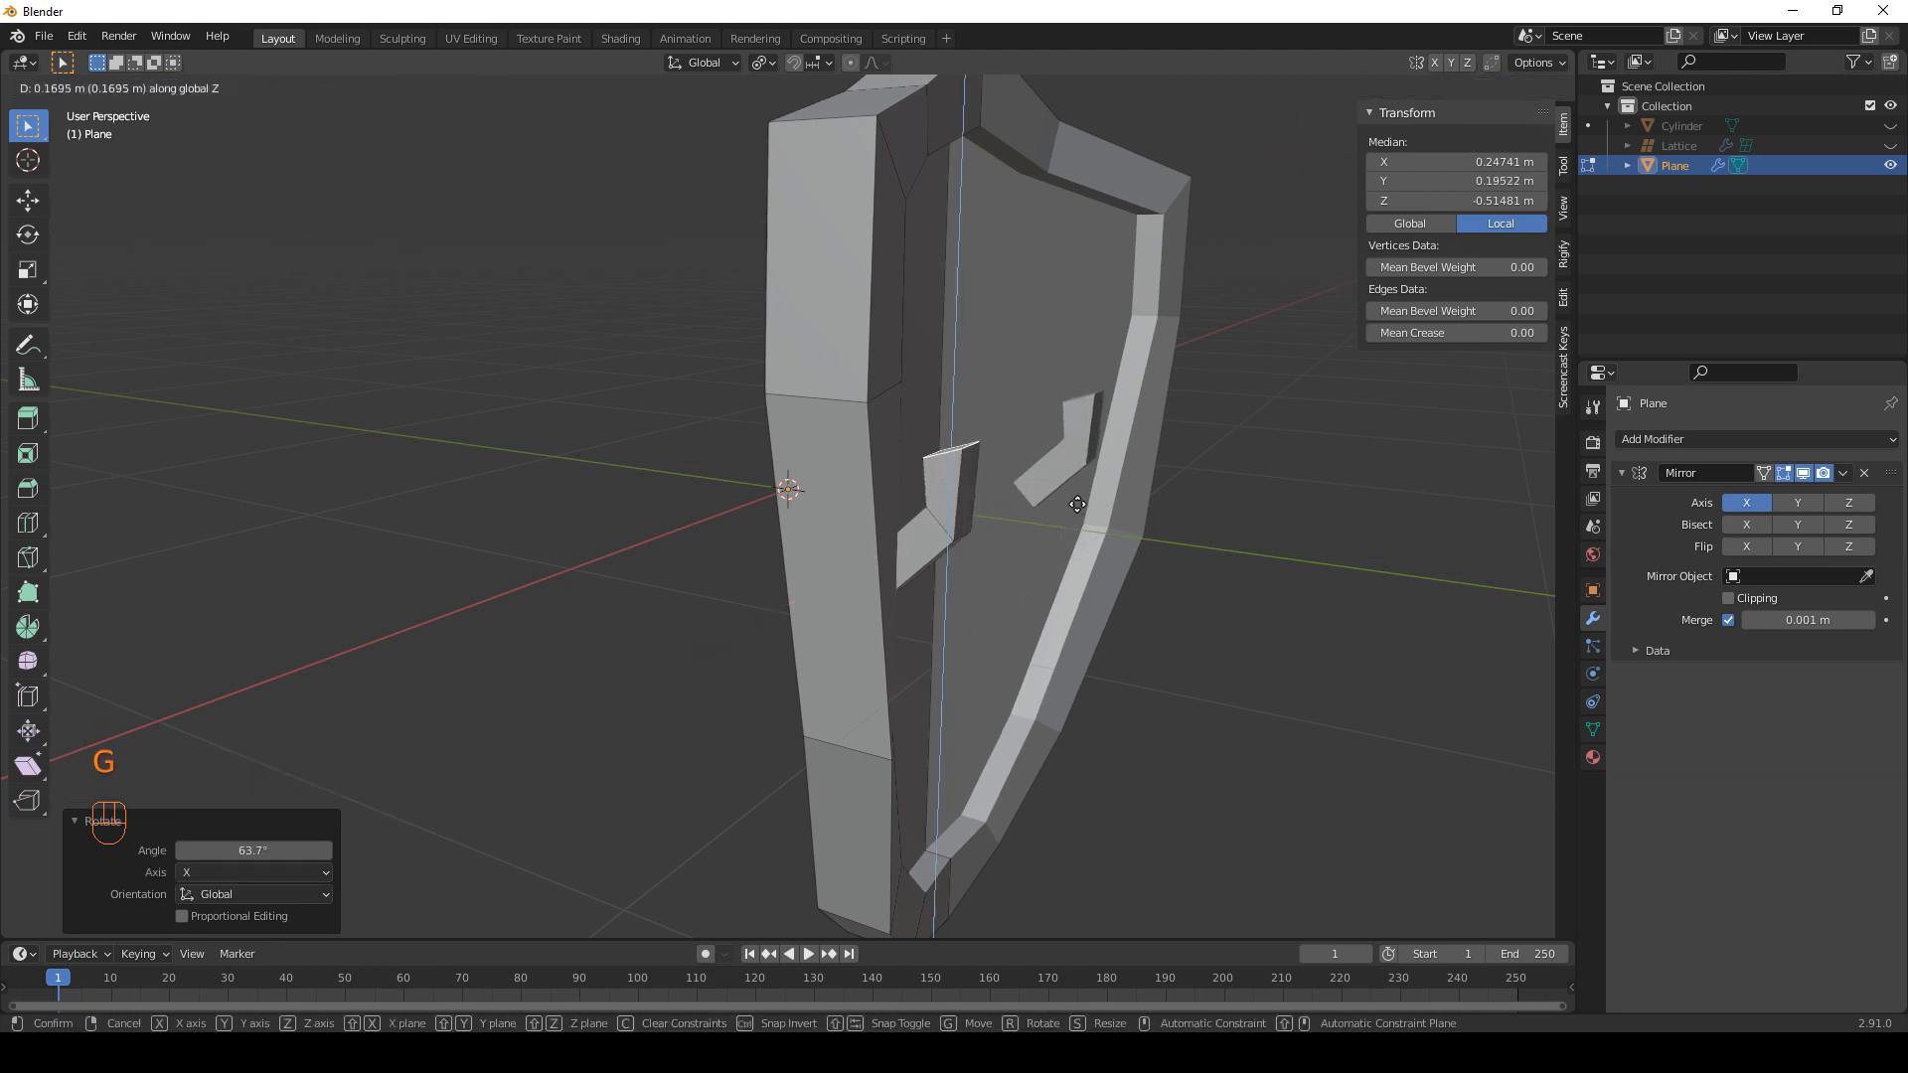
{"action": "left_click", "coordinate": [1080, 439]}
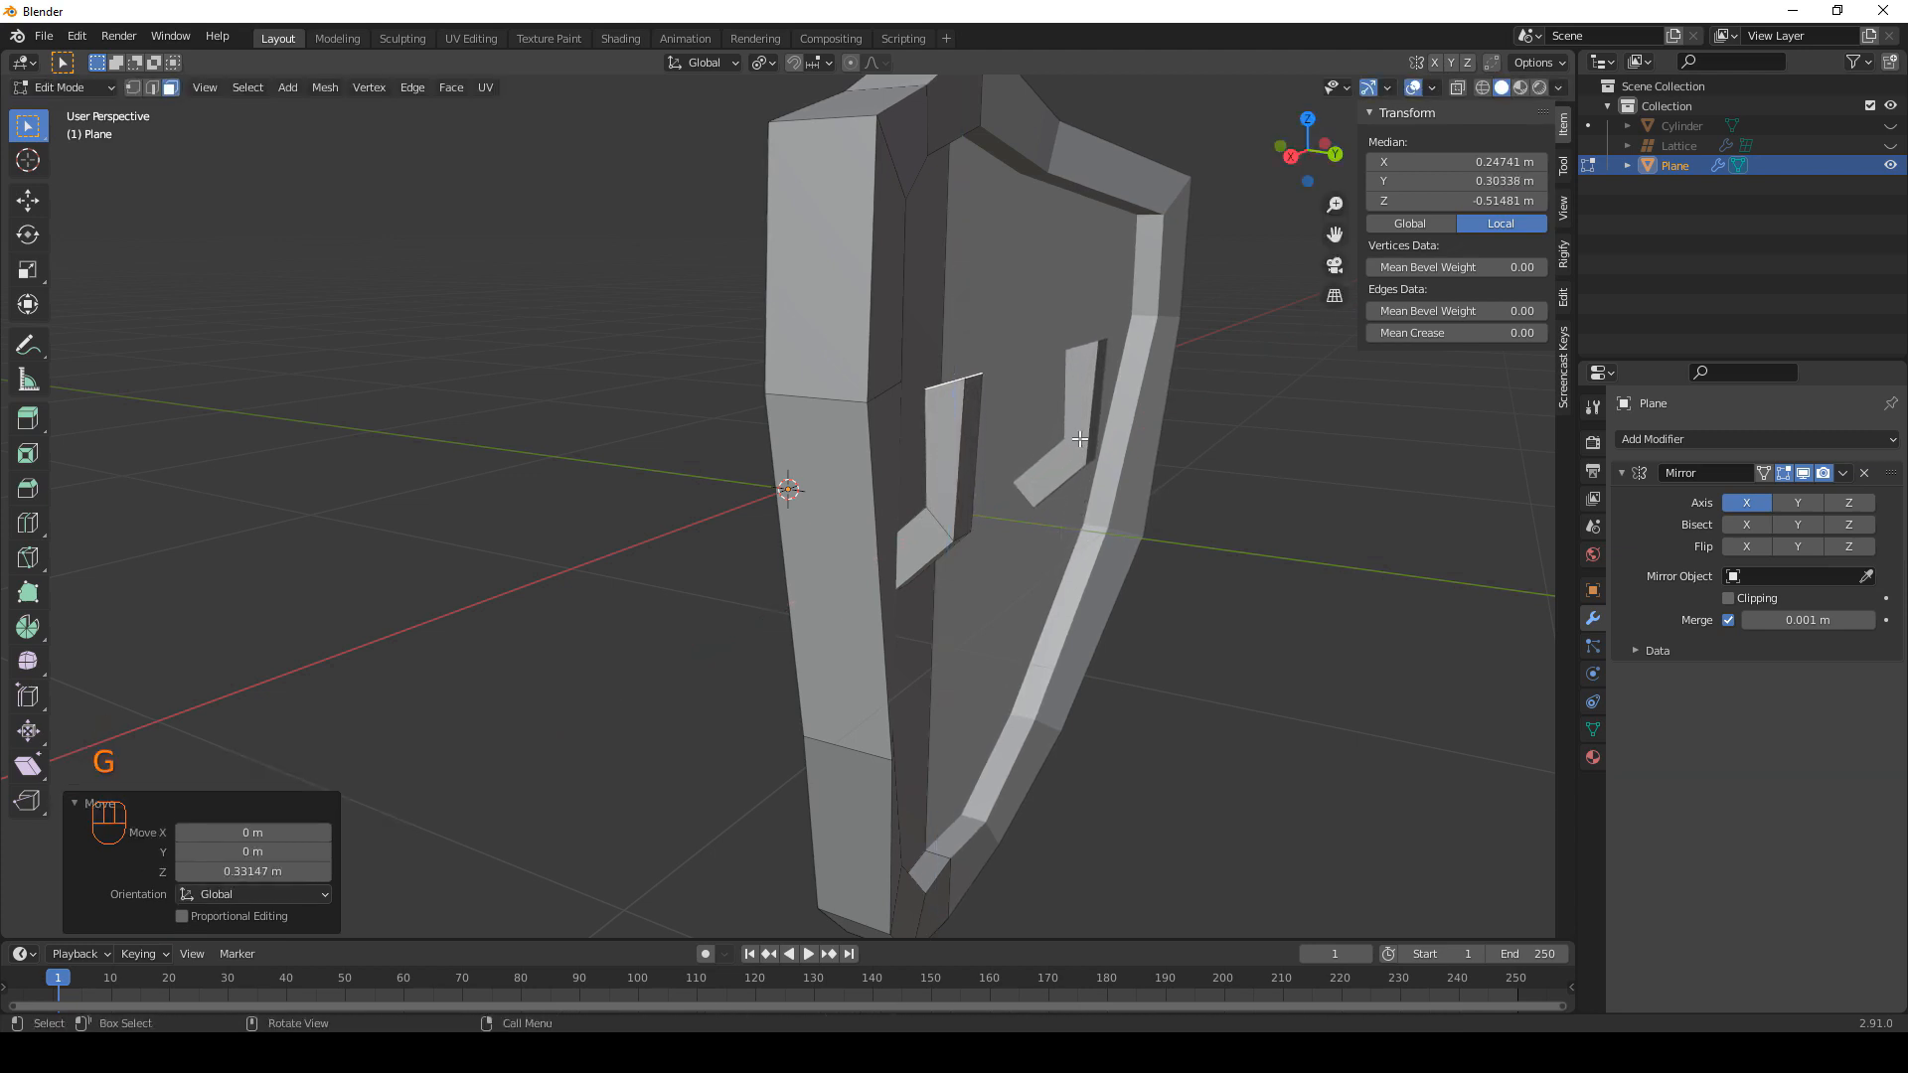
Extrude the handle's upper end face in place and rotate it 57.2° around X.
{"action": "key", "text": "e"}
{"action": "right_click", "coordinate": [1079, 439]}
{"action": "key", "text": "r"}
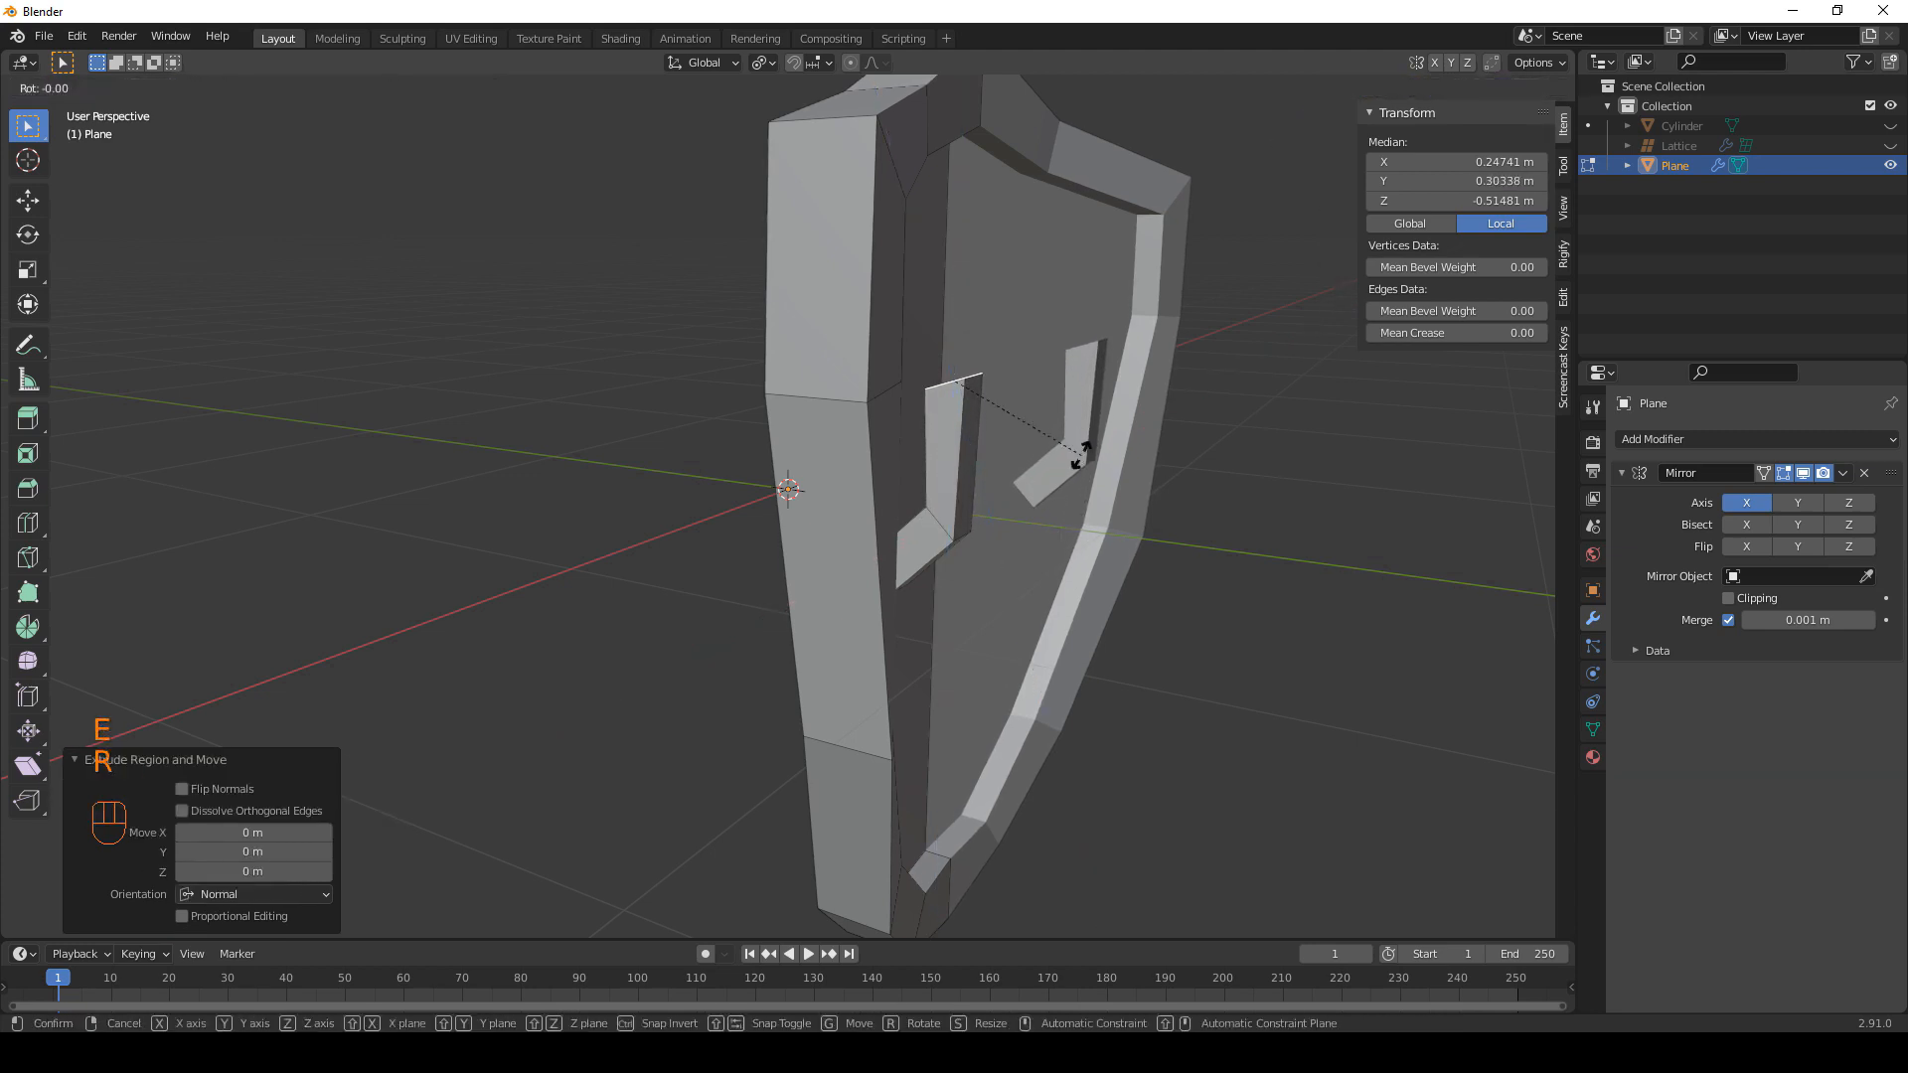
{"action": "left_click", "coordinate": [1085, 314]}
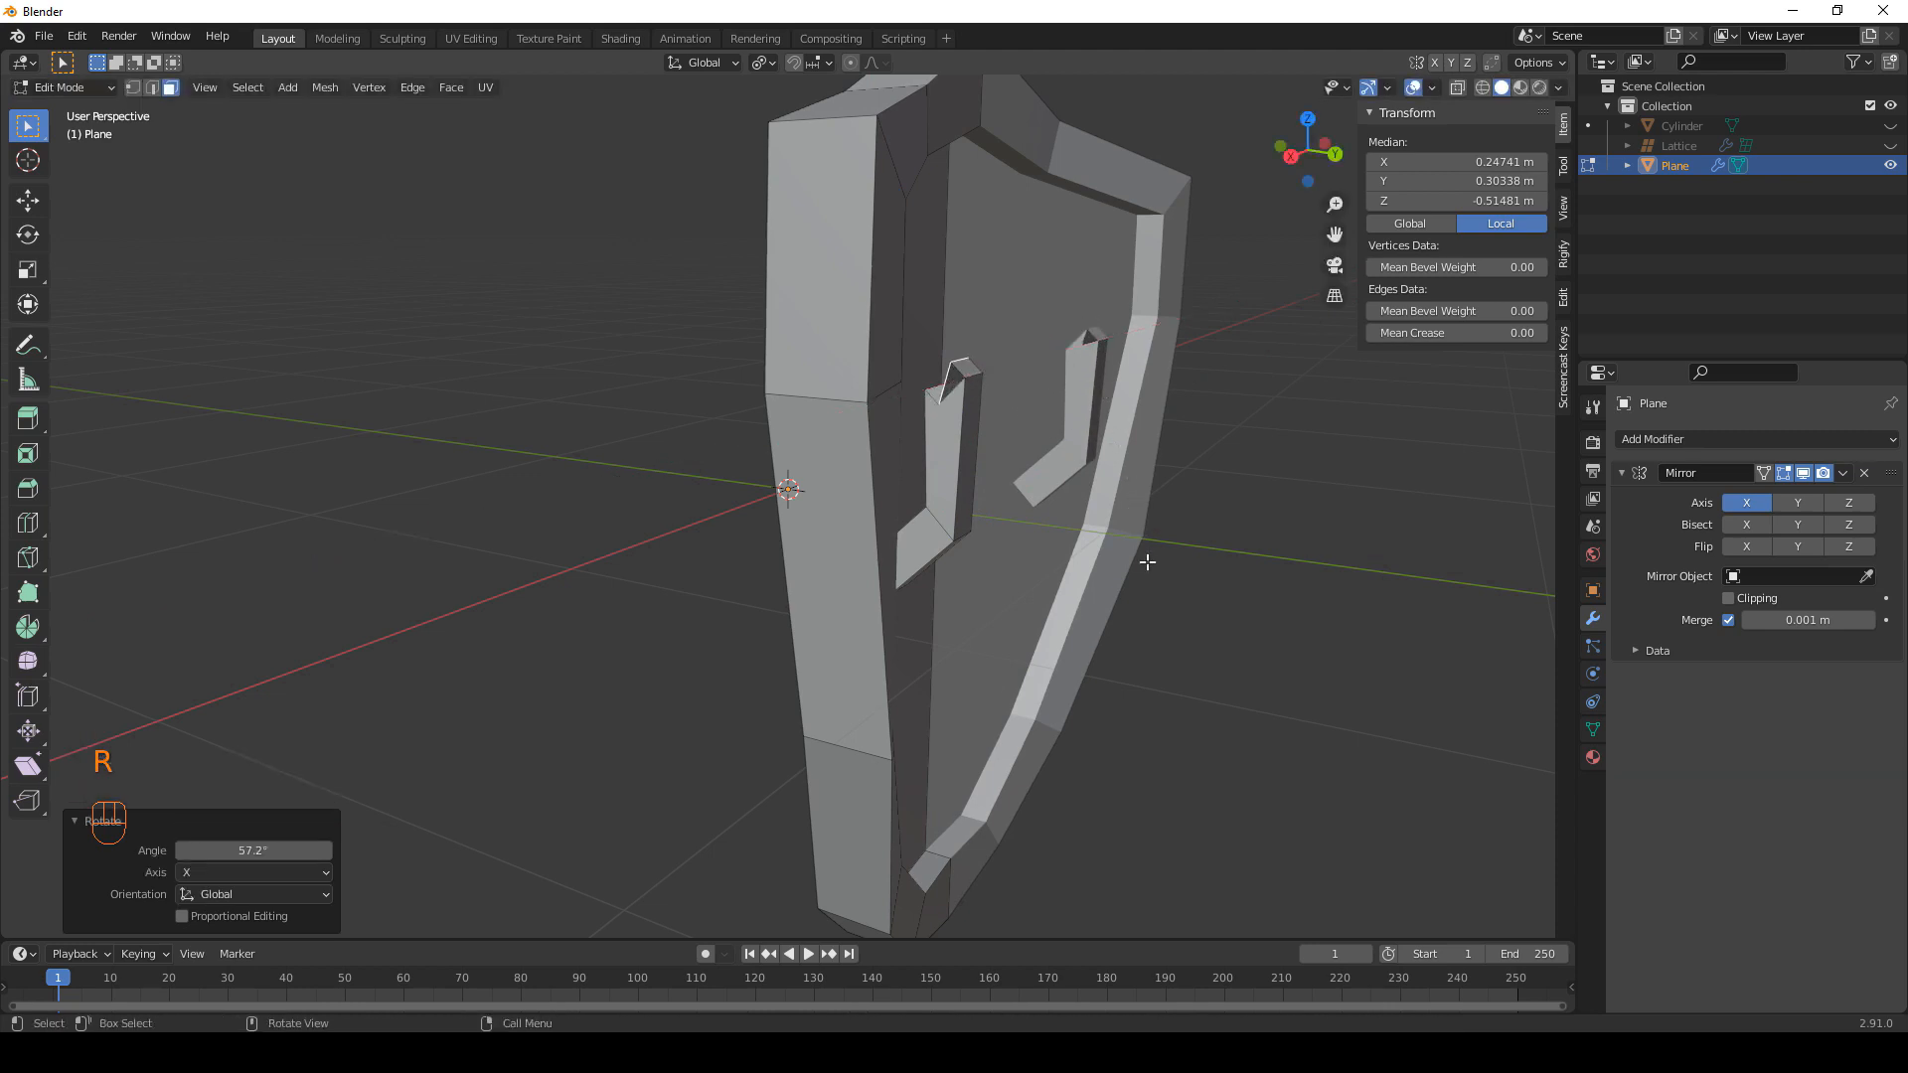
{"action": "key", "text": "g"}
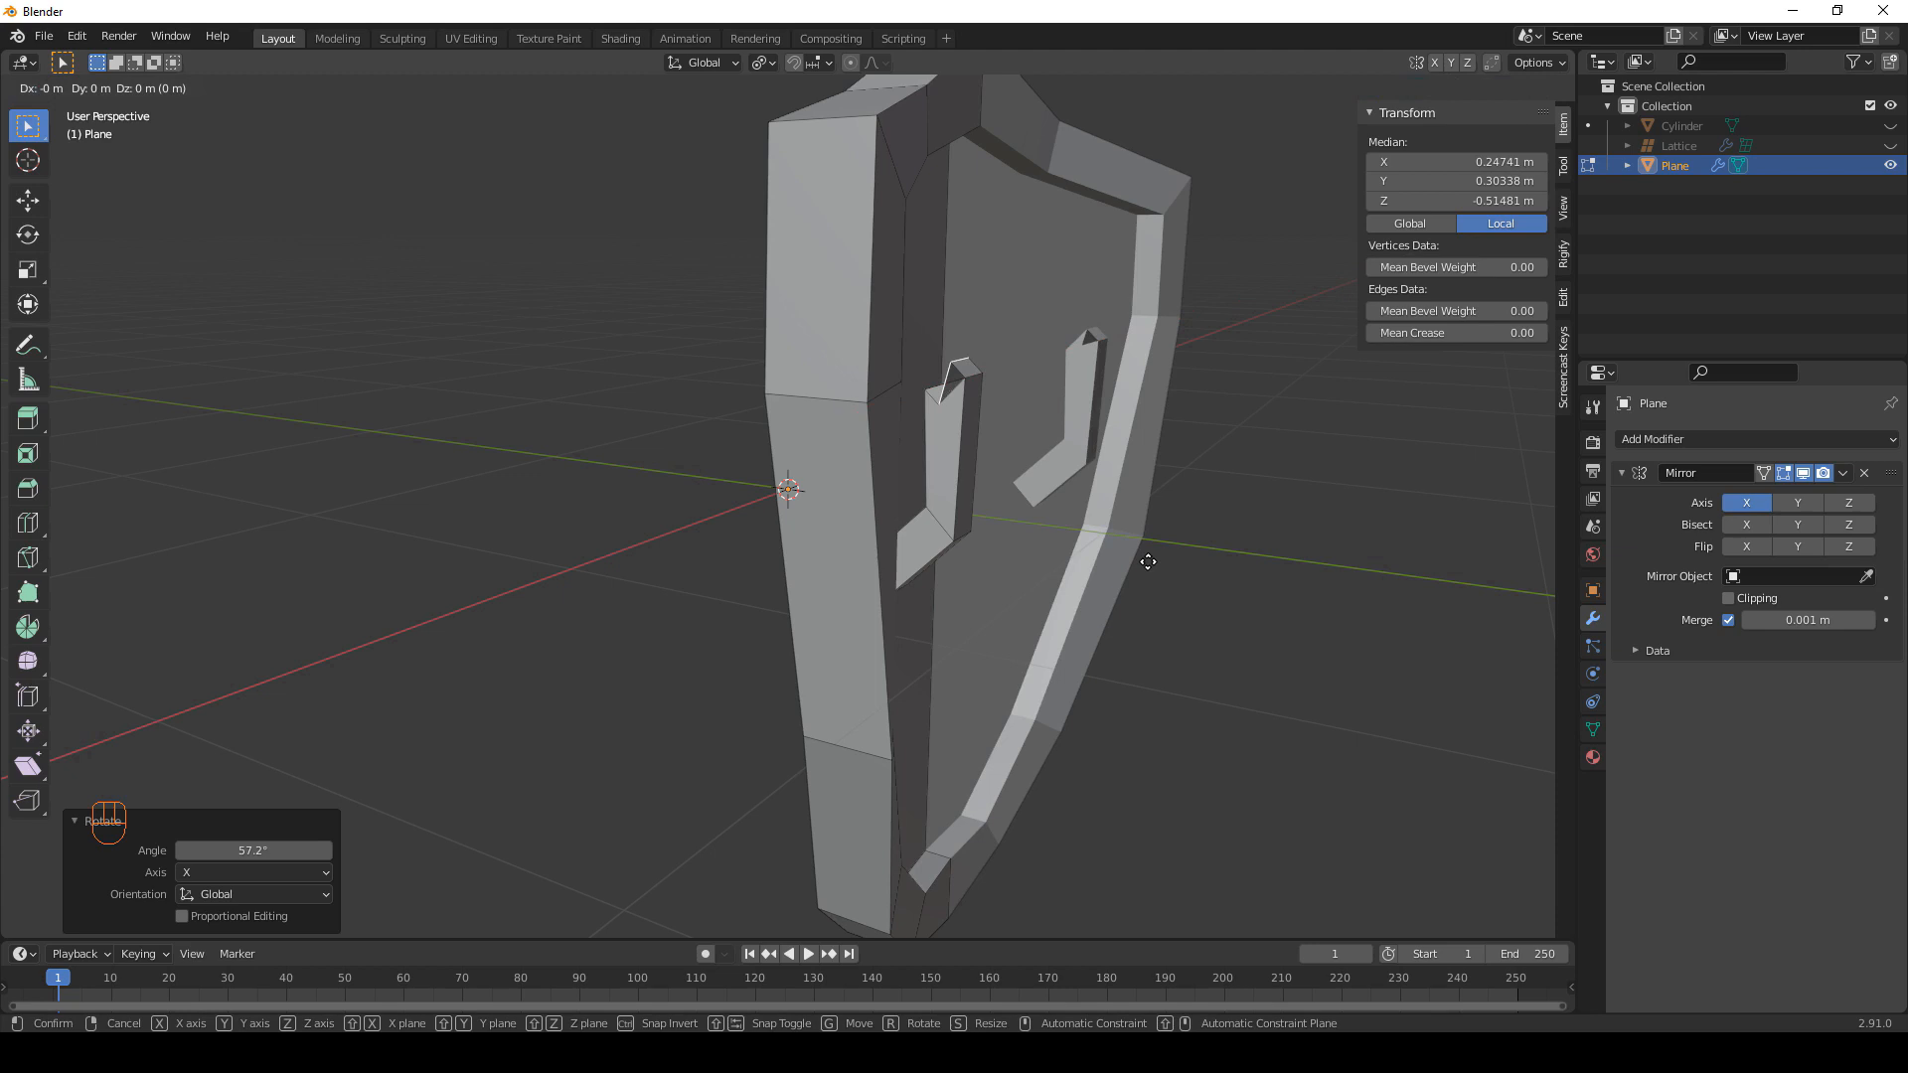
{"action": "key", "text": "shift+y"}
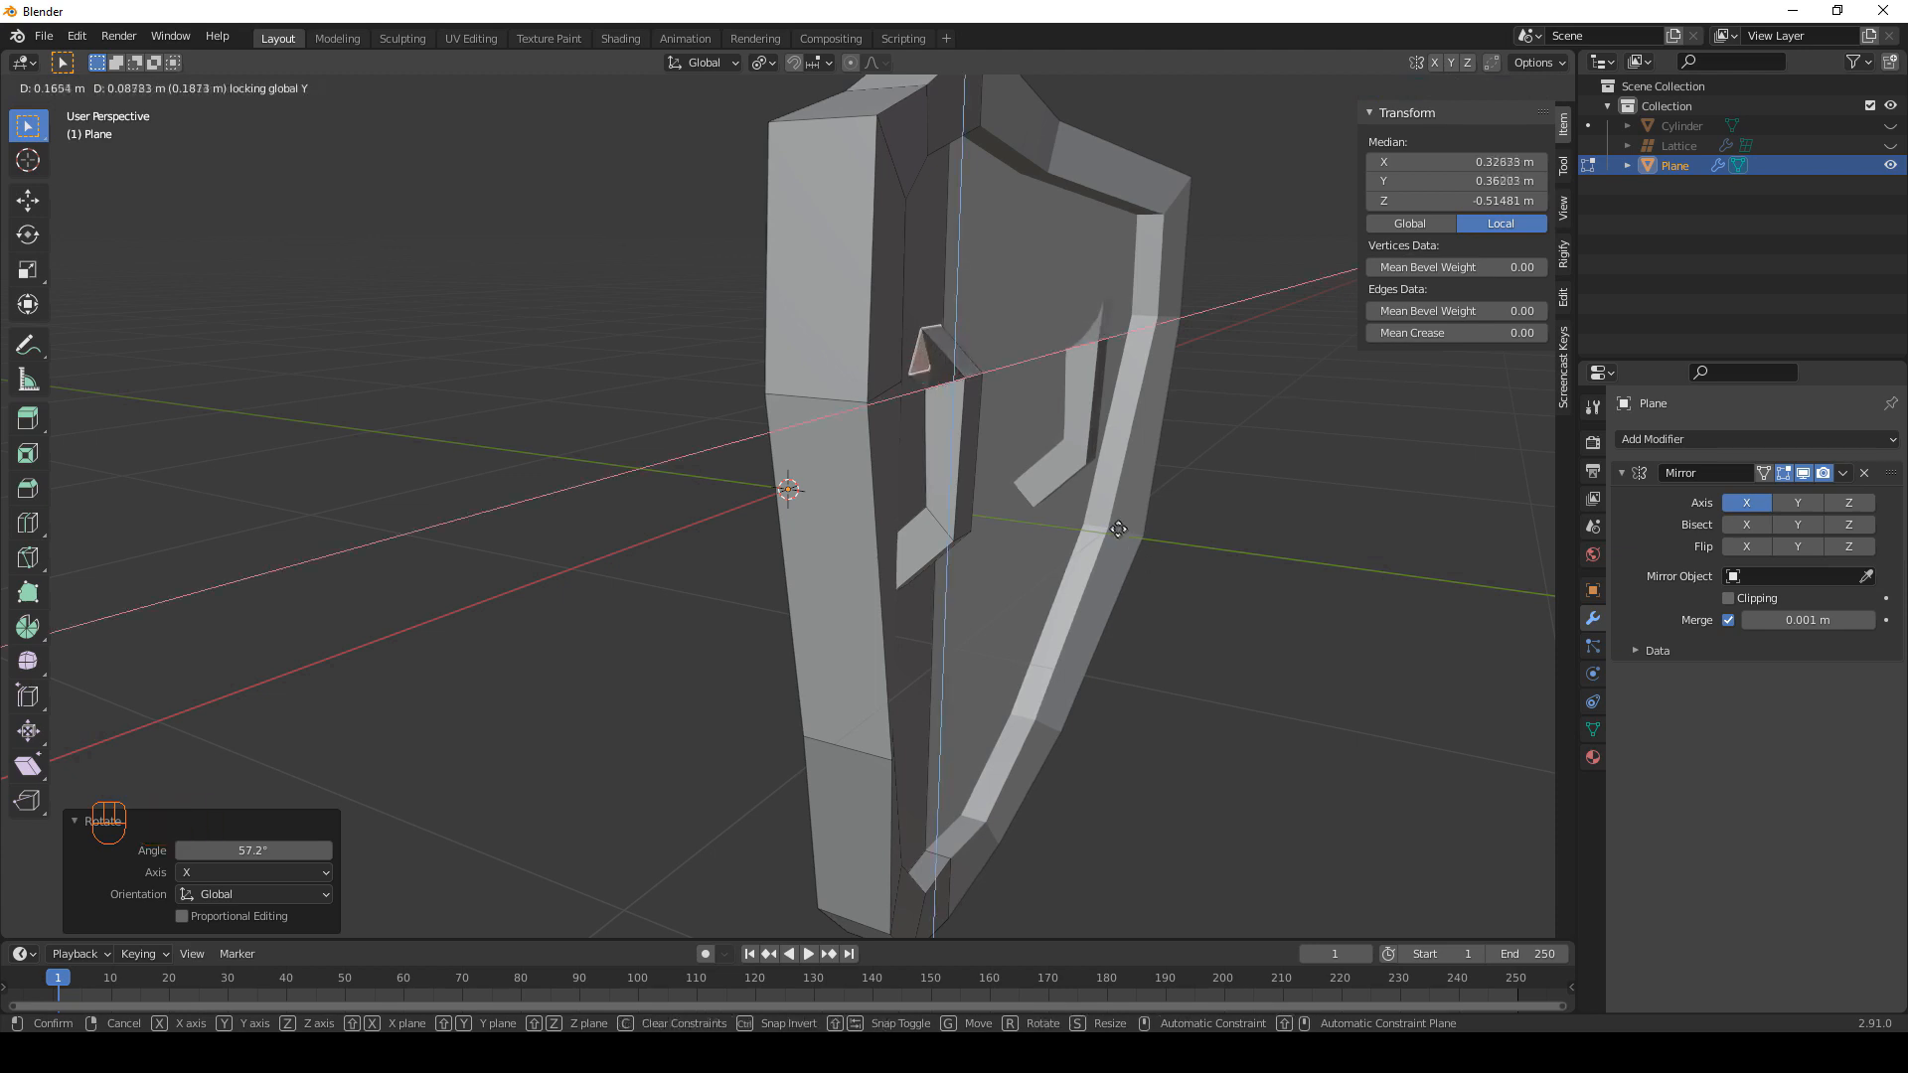
{"action": "left_click", "coordinate": [1099, 510]}
{"action": "middle_click_drag", "start_coordinate": [1099, 511], "coordinate": [994, 542]}
{"action": "key", "text": "ctrl+z"}
Move the handle's end face about -0.145 m along Y and 0.142 m along Z, and select its upper edge.
{"action": "key", "text": "g"}
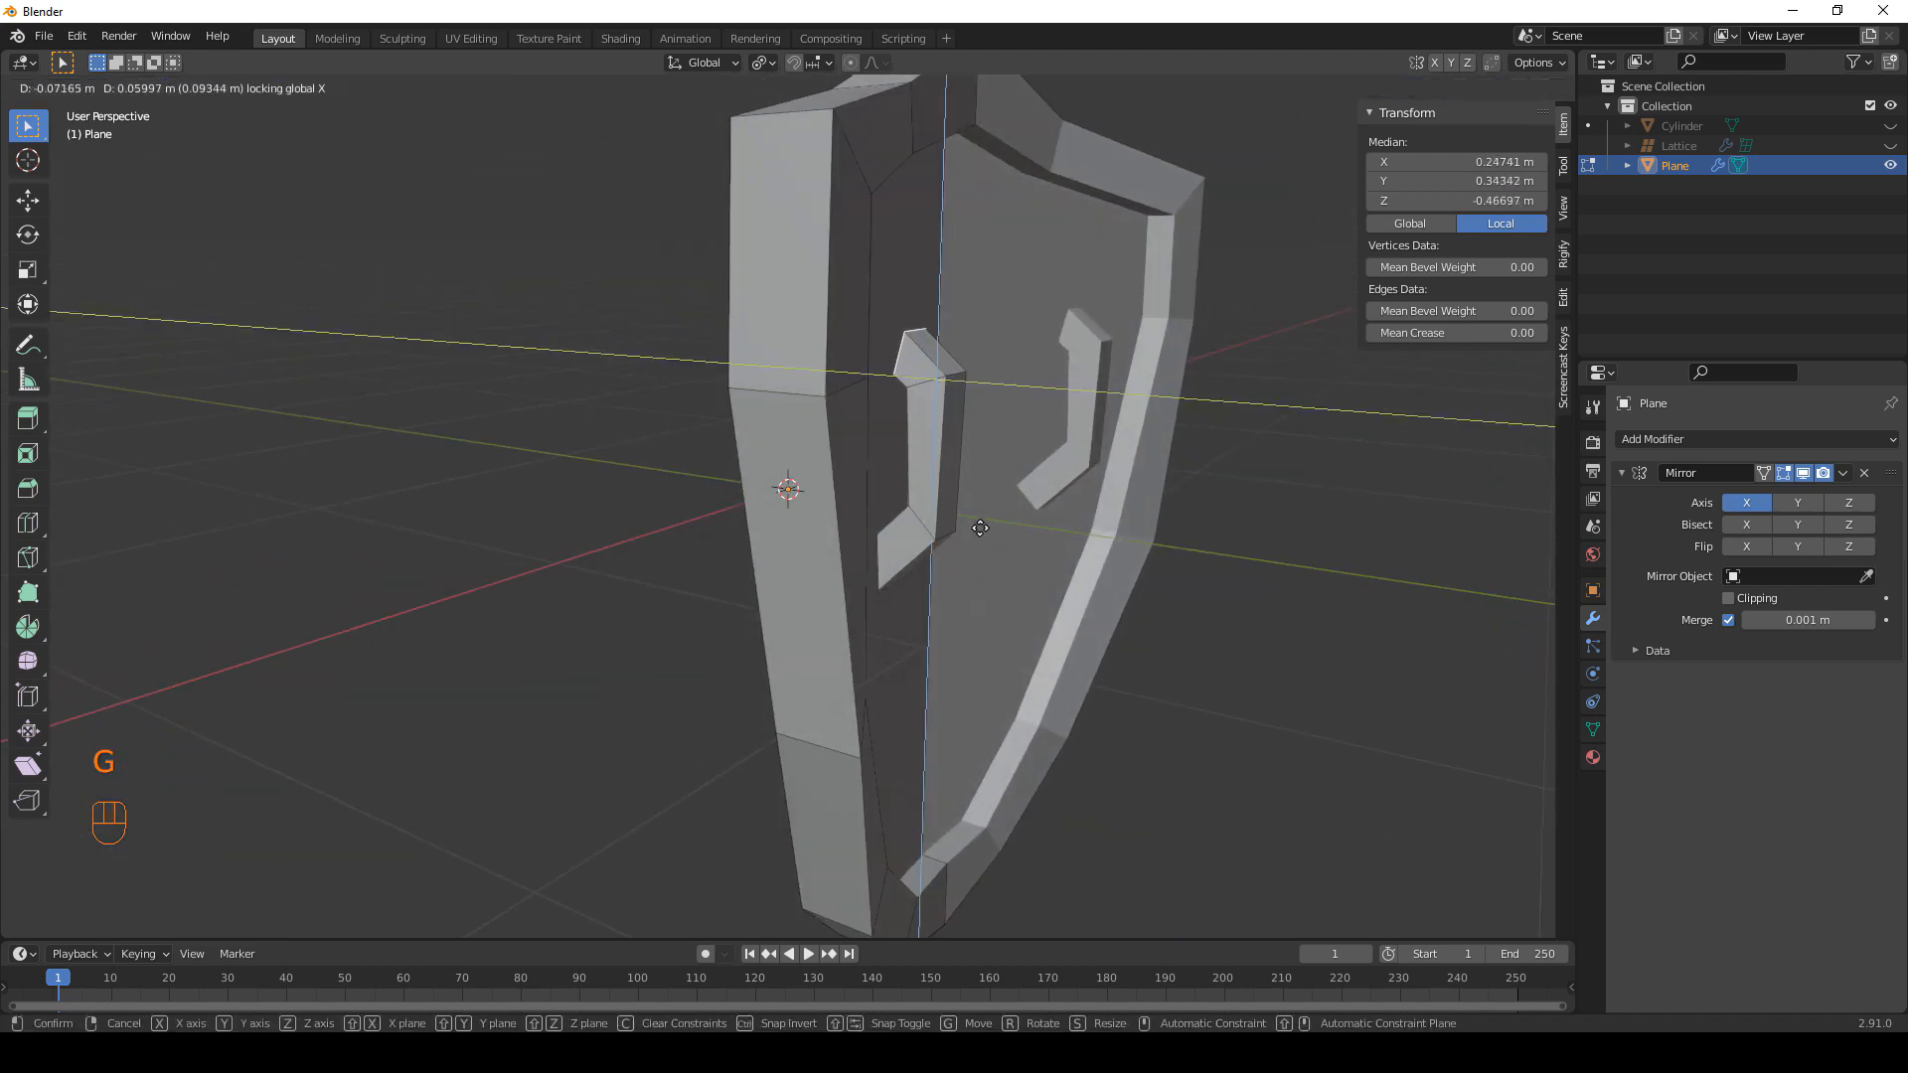
{"action": "left_click", "coordinate": [945, 487]}
{"action": "middle_click_drag", "start_coordinate": [946, 487], "coordinate": [554, 330]}
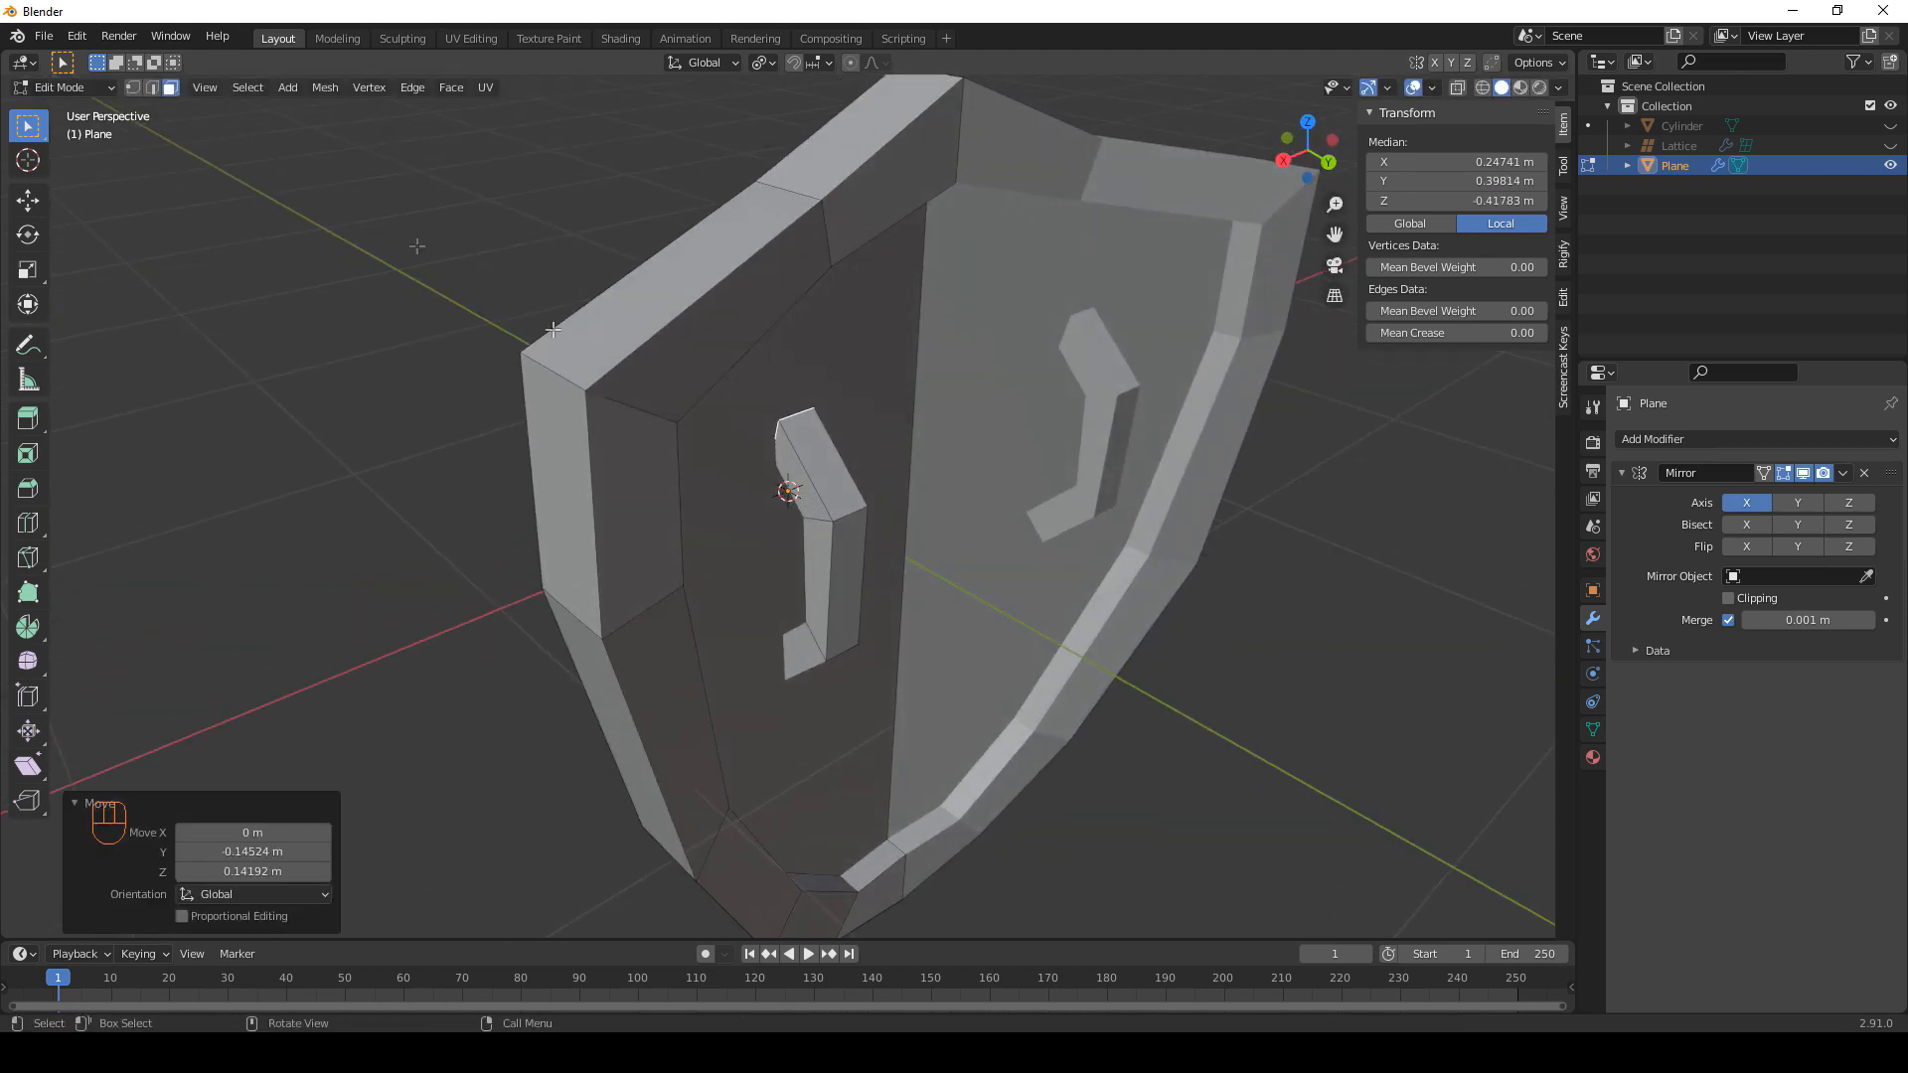
{"action": "left_click", "coordinate": [796, 410]}
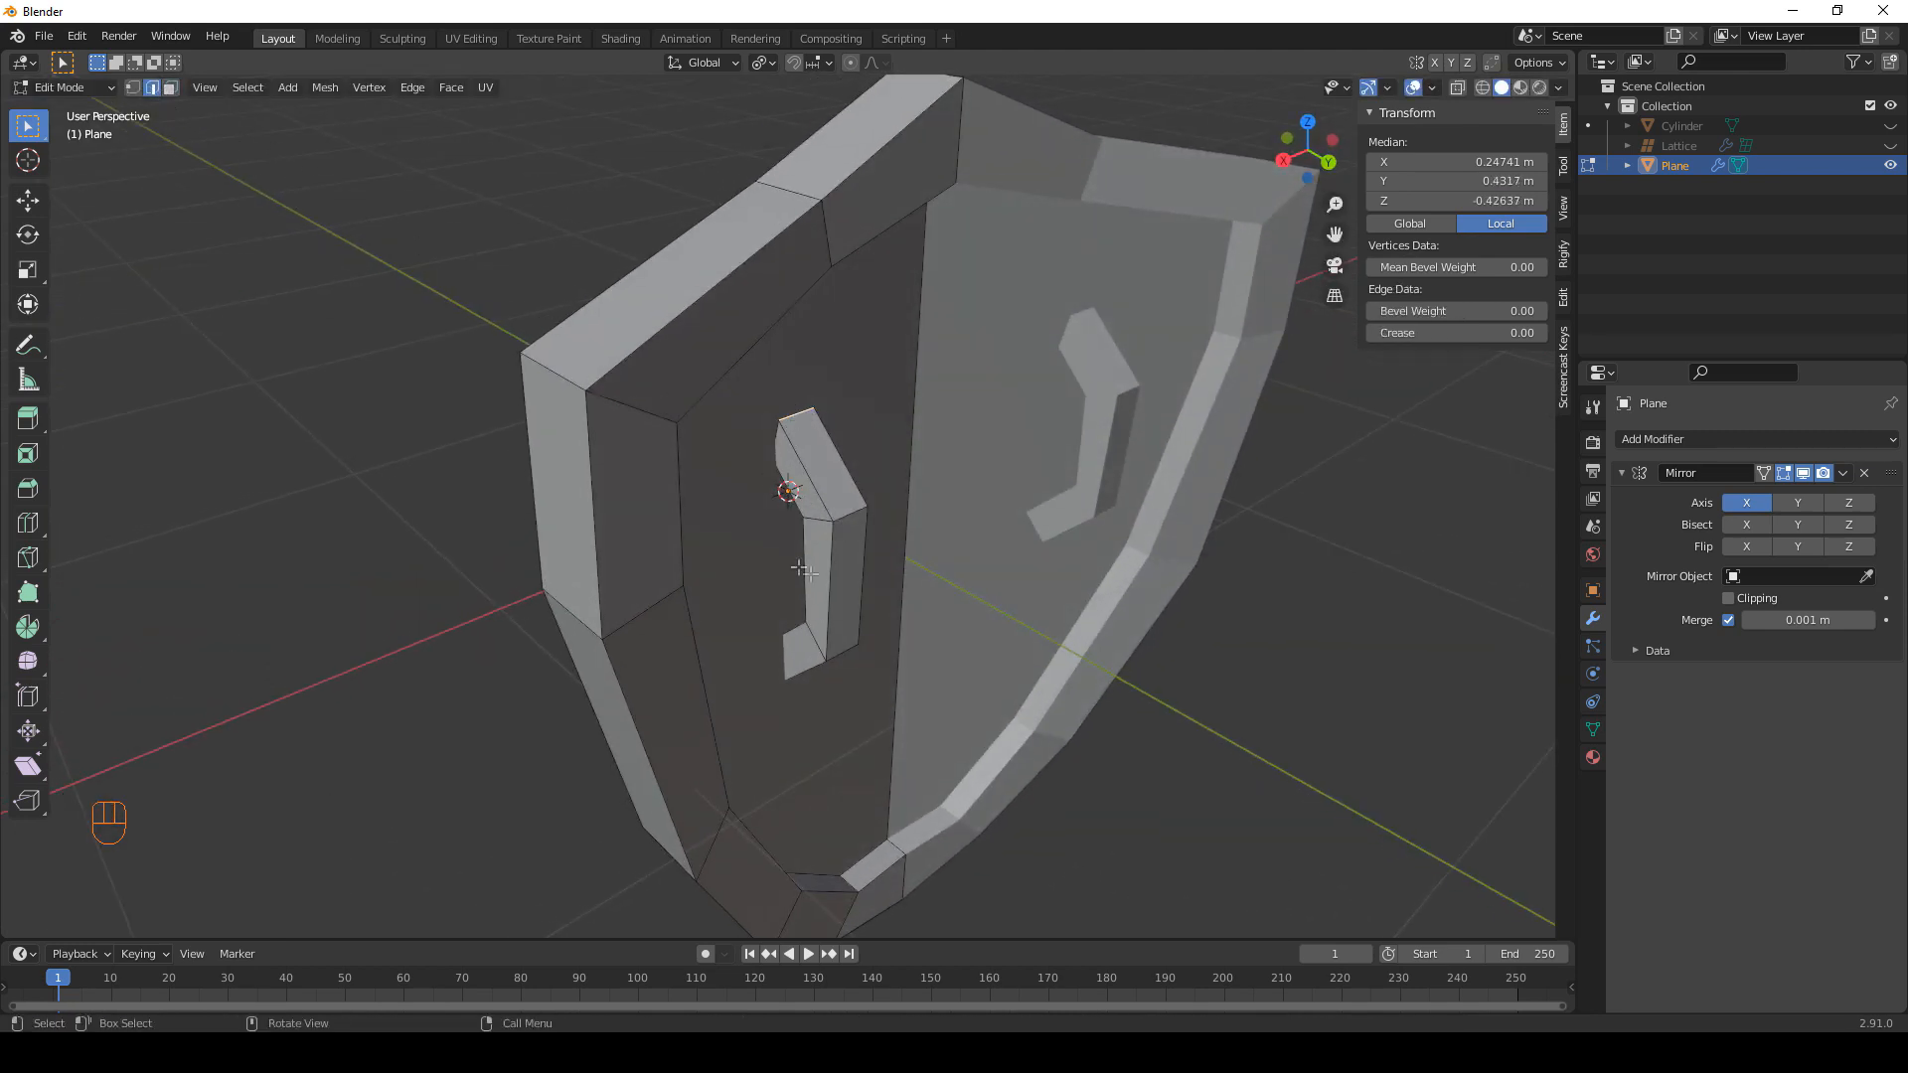
{"action": "middle_click_drag", "start_coordinate": [799, 567], "coordinate": [867, 561]}
{"action": "key", "text": "g"}
{"action": "key", "text": "shift+x"}
{"action": "left_click", "coordinate": [1158, 593]}
{"action": "middle_click_drag", "start_coordinate": [1157, 593], "coordinate": [905, 522]}
{"action": "key", "text": "ctrl+z"}
Move the selected upper edge of the handle about -0.057 m along Y.
{"action": "key", "text": "g"}
{"action": "key", "text": "y"}
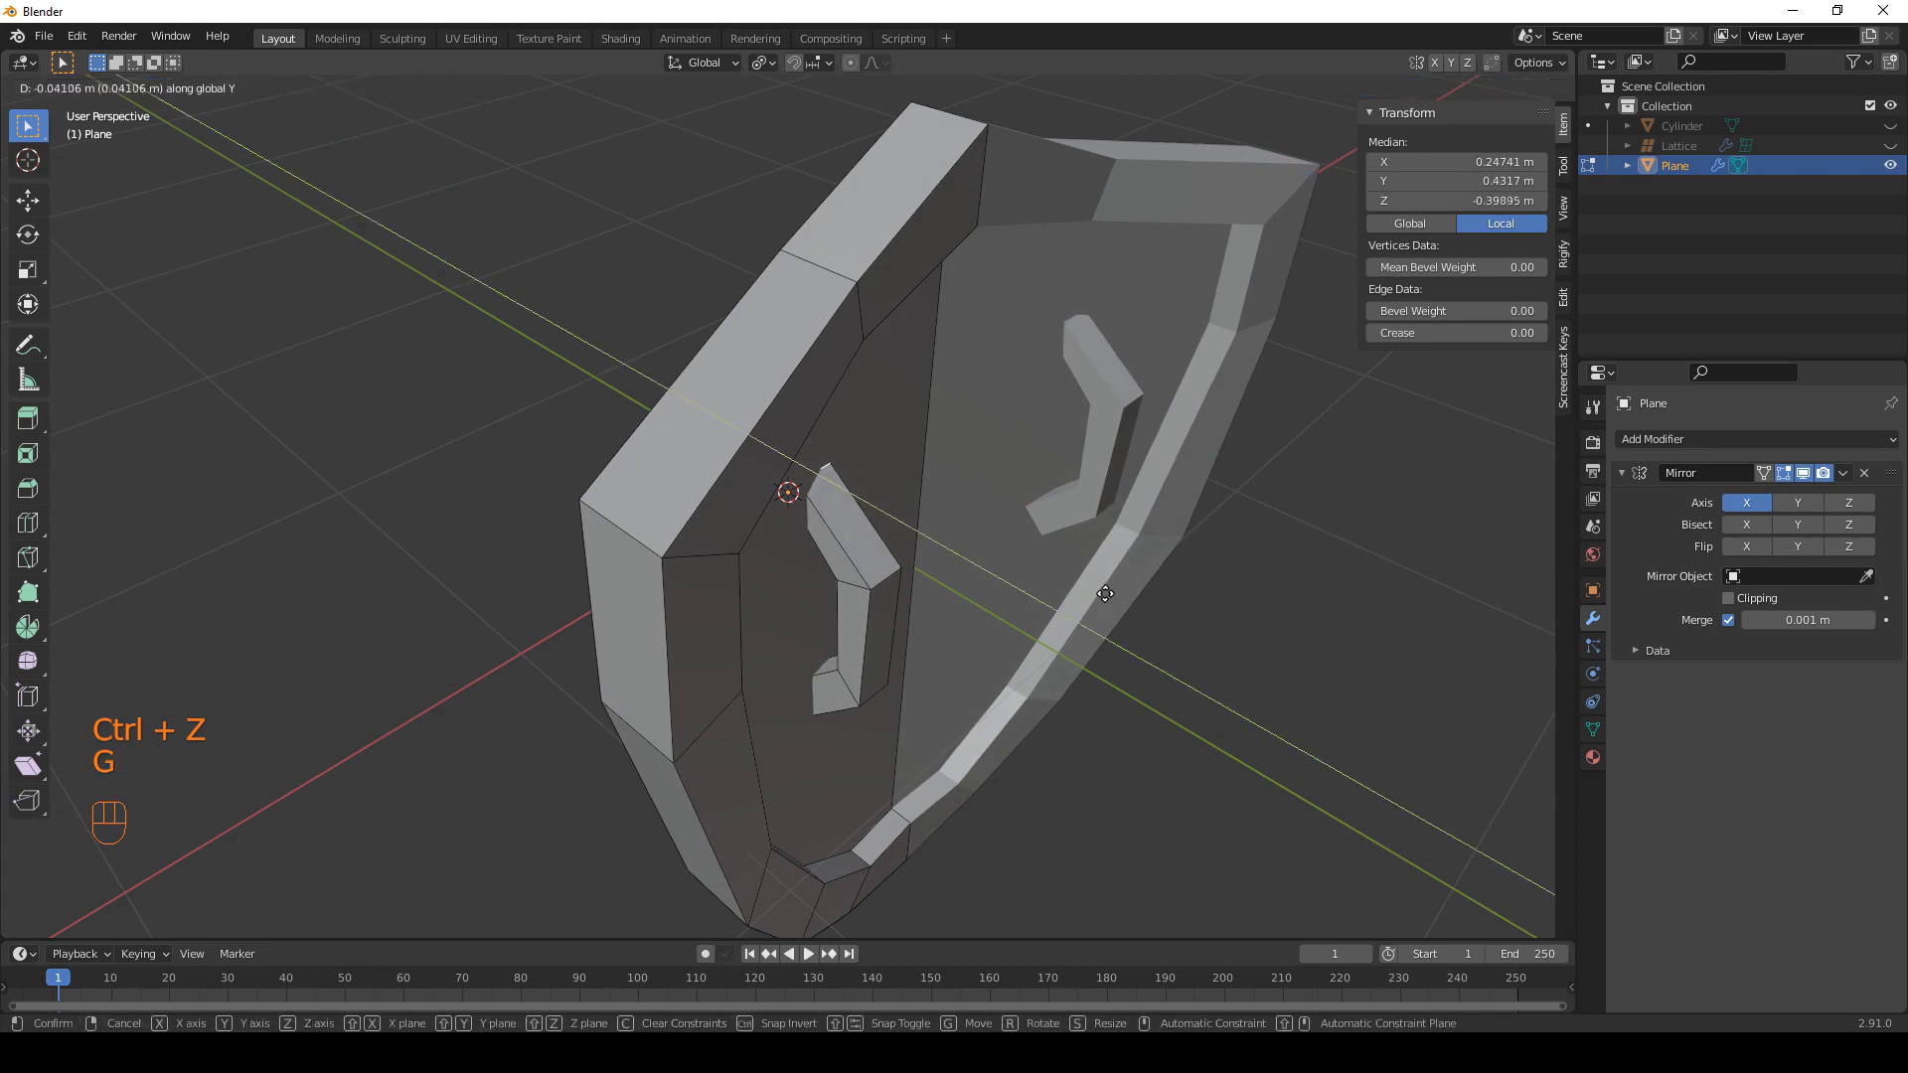
{"action": "left_click", "coordinate": [1103, 593]}
Move the upper handle vertex that pokes through the shield's front along Y, and clear the selection.
{"action": "middle_click_drag", "start_coordinate": [1103, 592], "coordinate": [906, 581]}
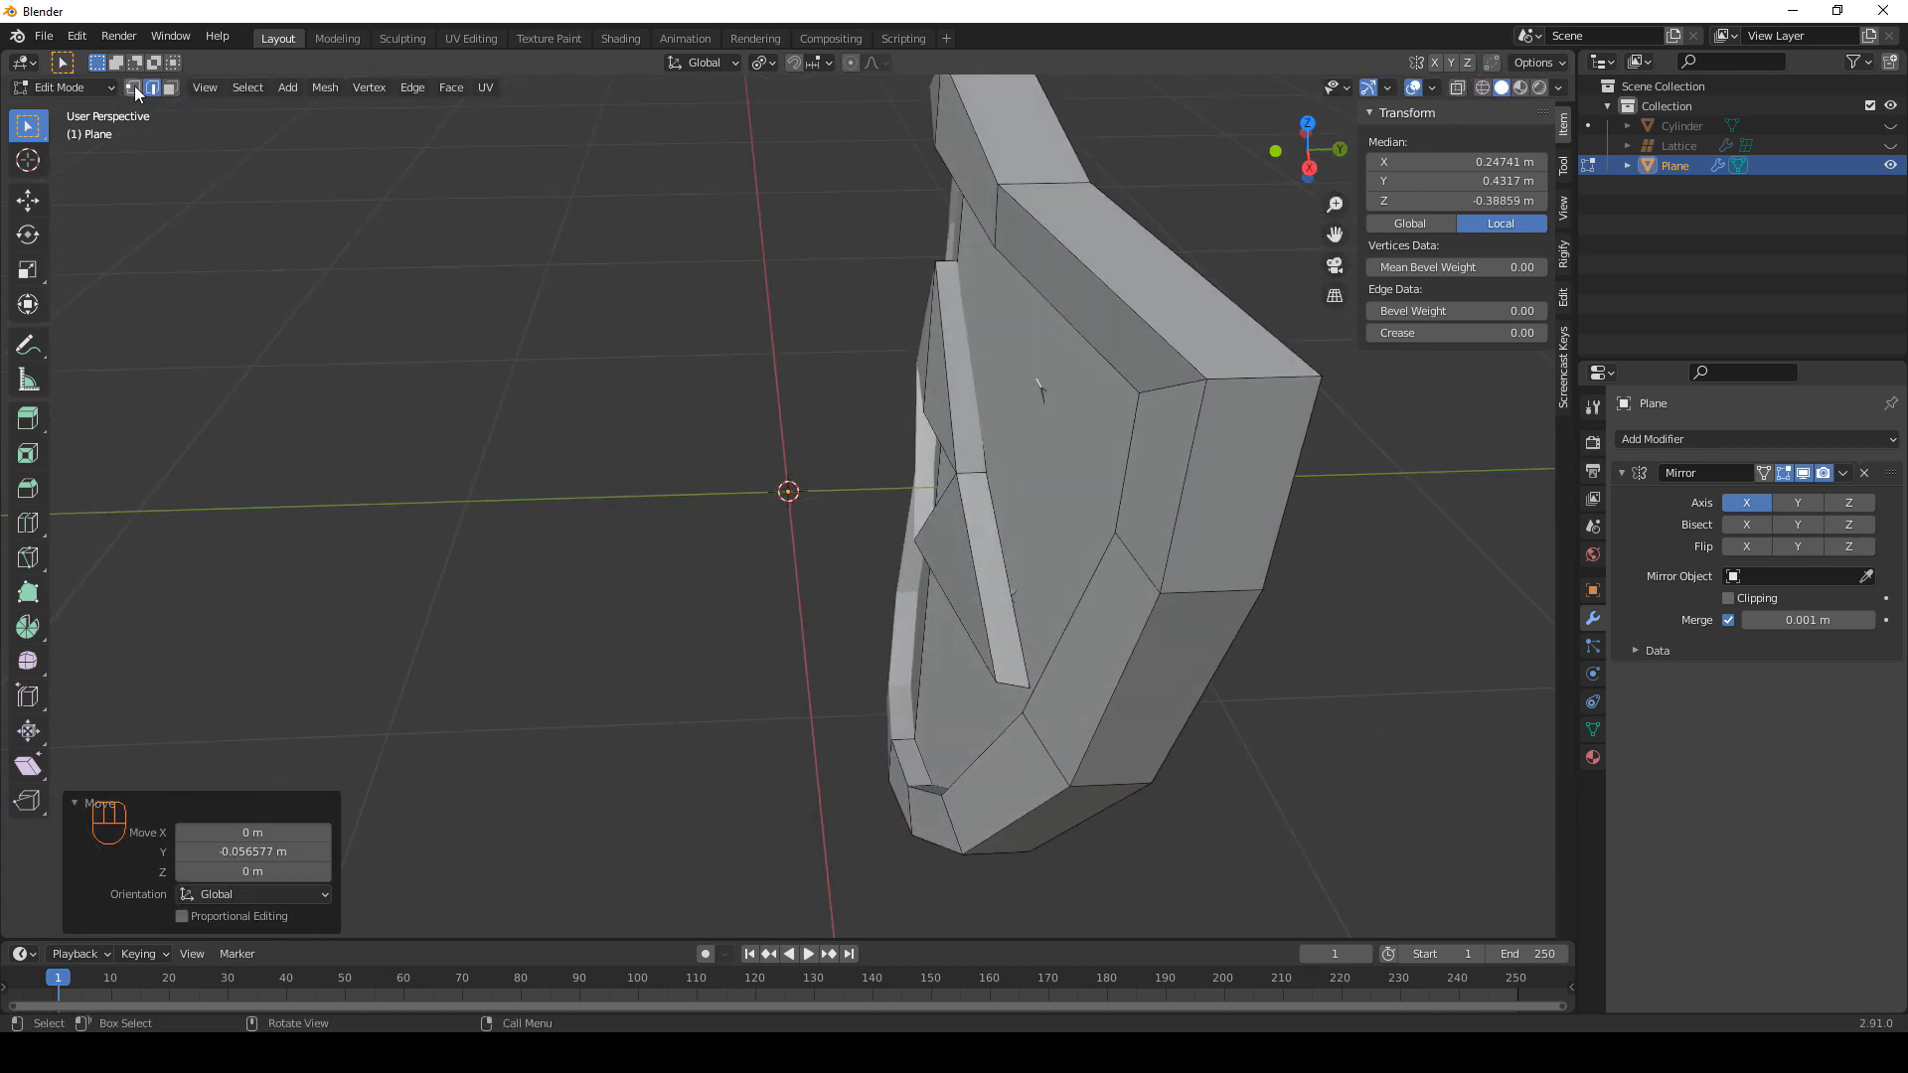
{"action": "left_click", "coordinate": [1041, 387]}
{"action": "middle_click_drag", "start_coordinate": [1062, 404], "coordinate": [1060, 545]}
{"action": "key", "text": "g"}
{"action": "key", "text": "y"}
{"action": "left_click", "coordinate": [1132, 510]}
{"action": "scroll", "coordinate": [1060, 548], "scroll_direction": "down", "scroll_amount": 4}
{"action": "left_click", "coordinate": [1129, 676]}
Select all linked geometry of the handle on the shield's back.
{"action": "middle_click_drag", "start_coordinate": [939, 624], "coordinate": [766, 516]}
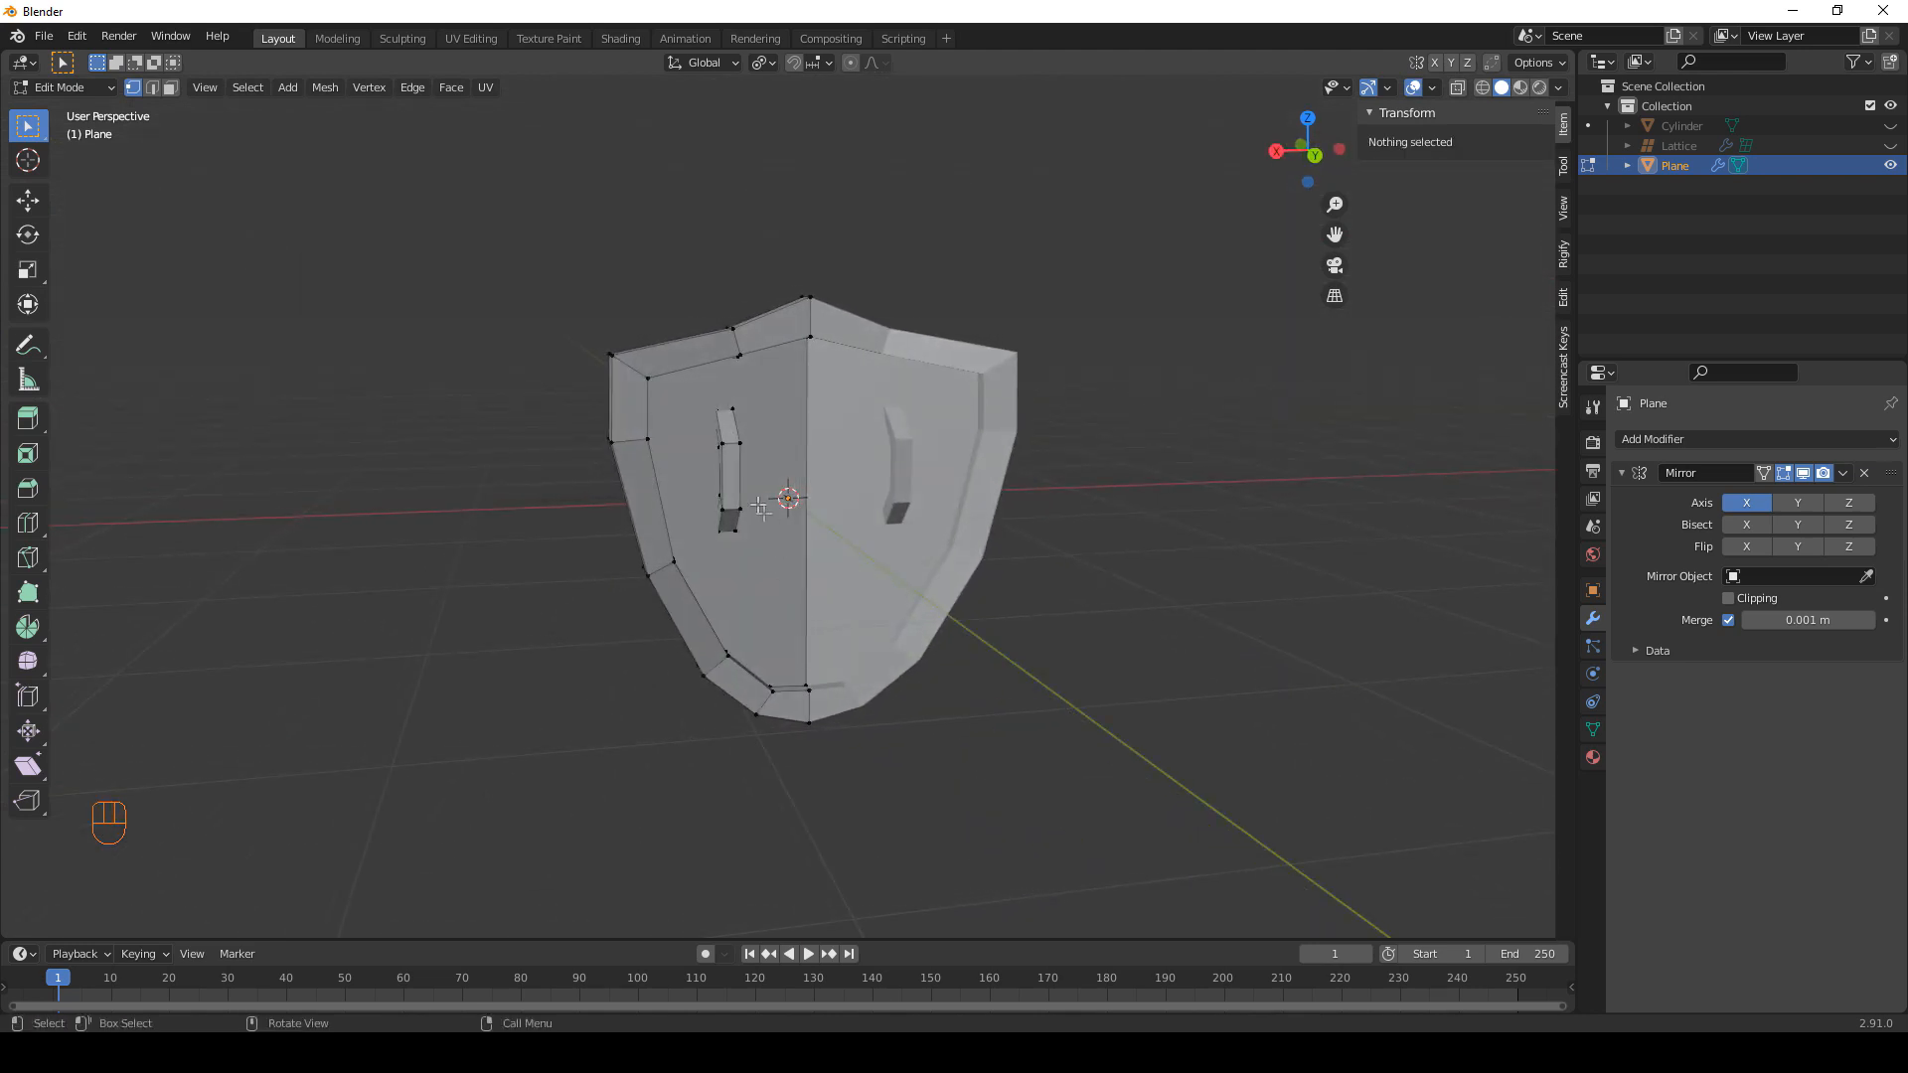
{"action": "key", "text": "l"}
{"action": "middle_click_drag", "start_coordinate": [741, 452], "coordinate": [906, 582]}
{"action": "key", "text": "g"}
{"action": "right_click", "coordinate": [786, 555]}
{"action": "key", "text": "g"}
{"action": "key", "text": "shift+x"}
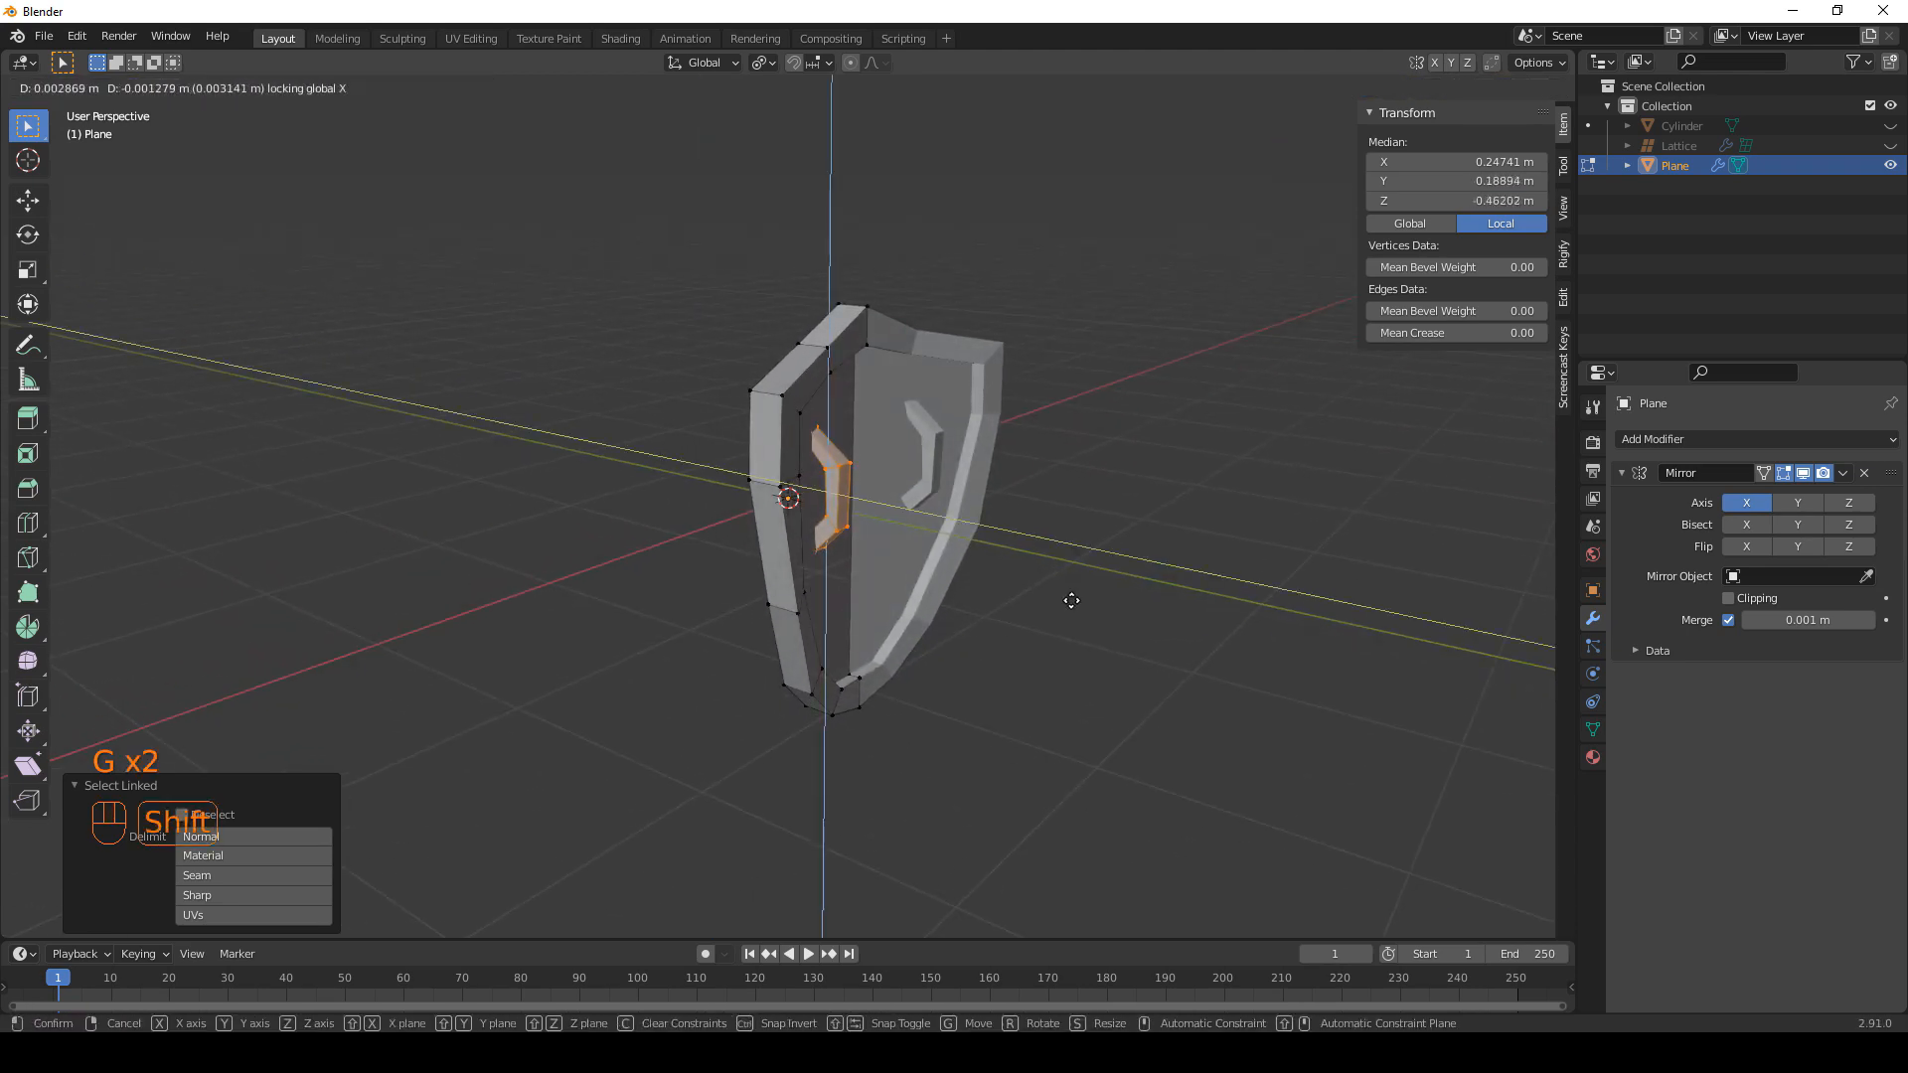
{"action": "left_click", "coordinate": [1079, 614]}
{"action": "middle_click_drag", "start_coordinate": [1077, 613], "coordinate": [931, 609]}
Move the handle about -0.03 m along X and -0.23 m along Z, and return to Object Mode.
{"action": "key", "text": "g"}
{"action": "key", "text": "y"}
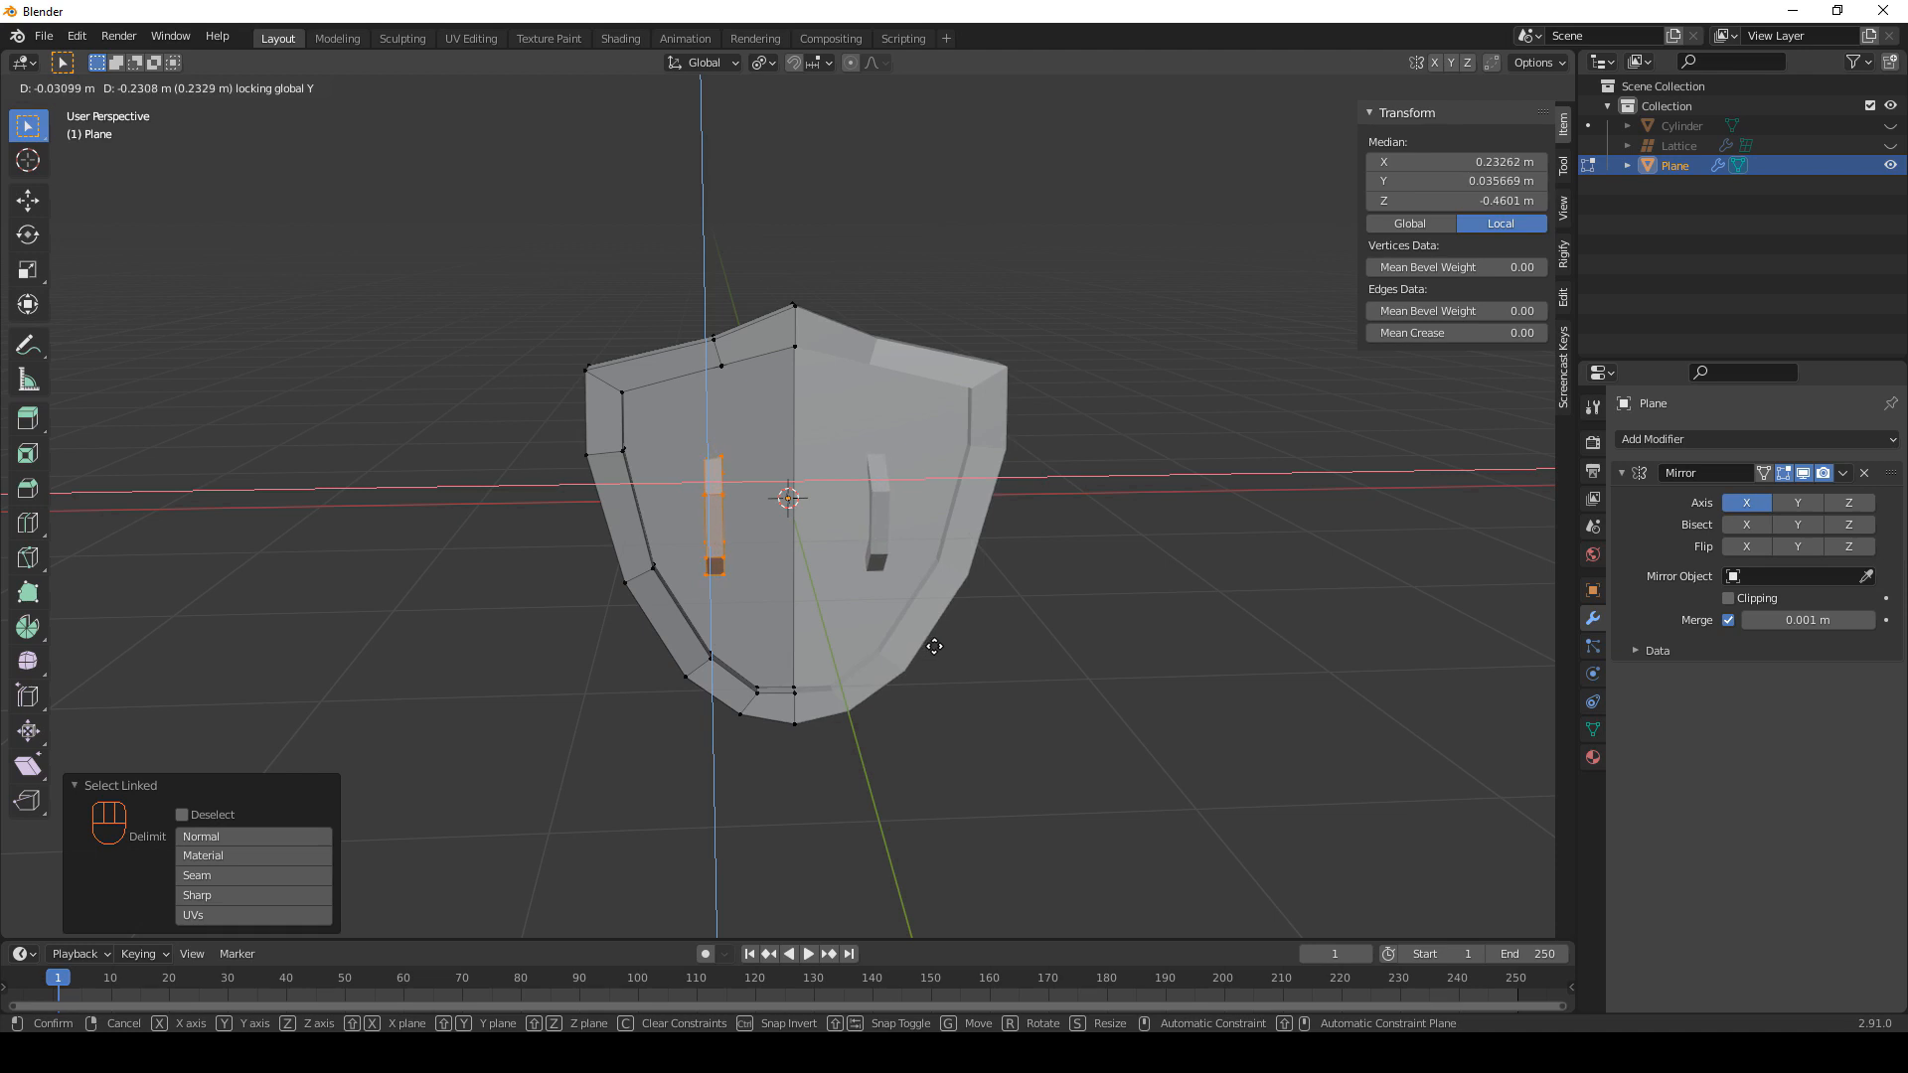
{"action": "left_click", "coordinate": [932, 647]}
{"action": "middle_click_drag", "start_coordinate": [636, 575], "coordinate": [607, 513]}
{"action": "key", "text": "Tab"}
{"action": "scroll", "coordinate": [815, 481], "scroll_direction": "up", "scroll_amount": 6}
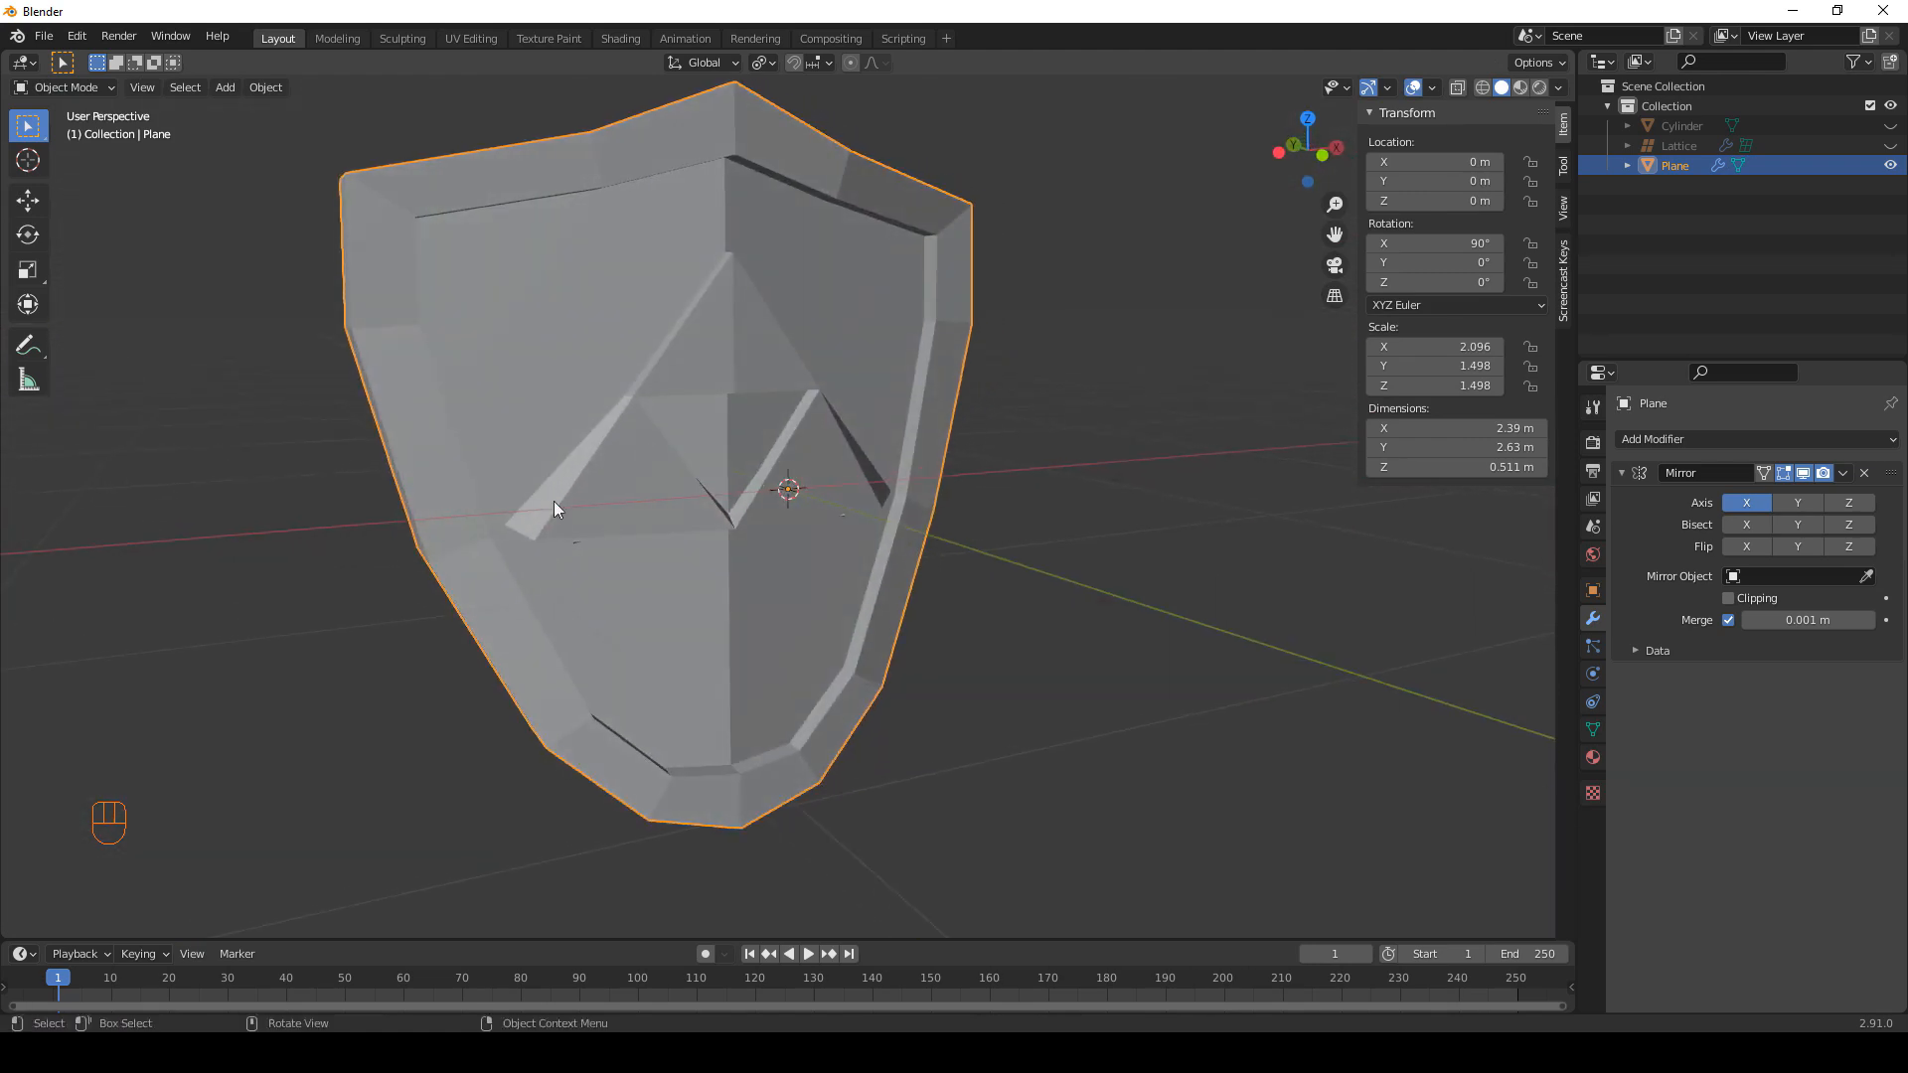
In Edit Mode, move the rear vertex at the front triangle relief's outer lower corner about 0.085 m inward along X.
{"action": "key", "text": "Tab"}
{"action": "scroll", "coordinate": [912, 505], "scroll_direction": "up", "scroll_amount": 3}
{"action": "left_click", "coordinate": [1226, 533]}
{"action": "middle_click_drag", "start_coordinate": [1225, 561], "coordinate": [1226, 654]}
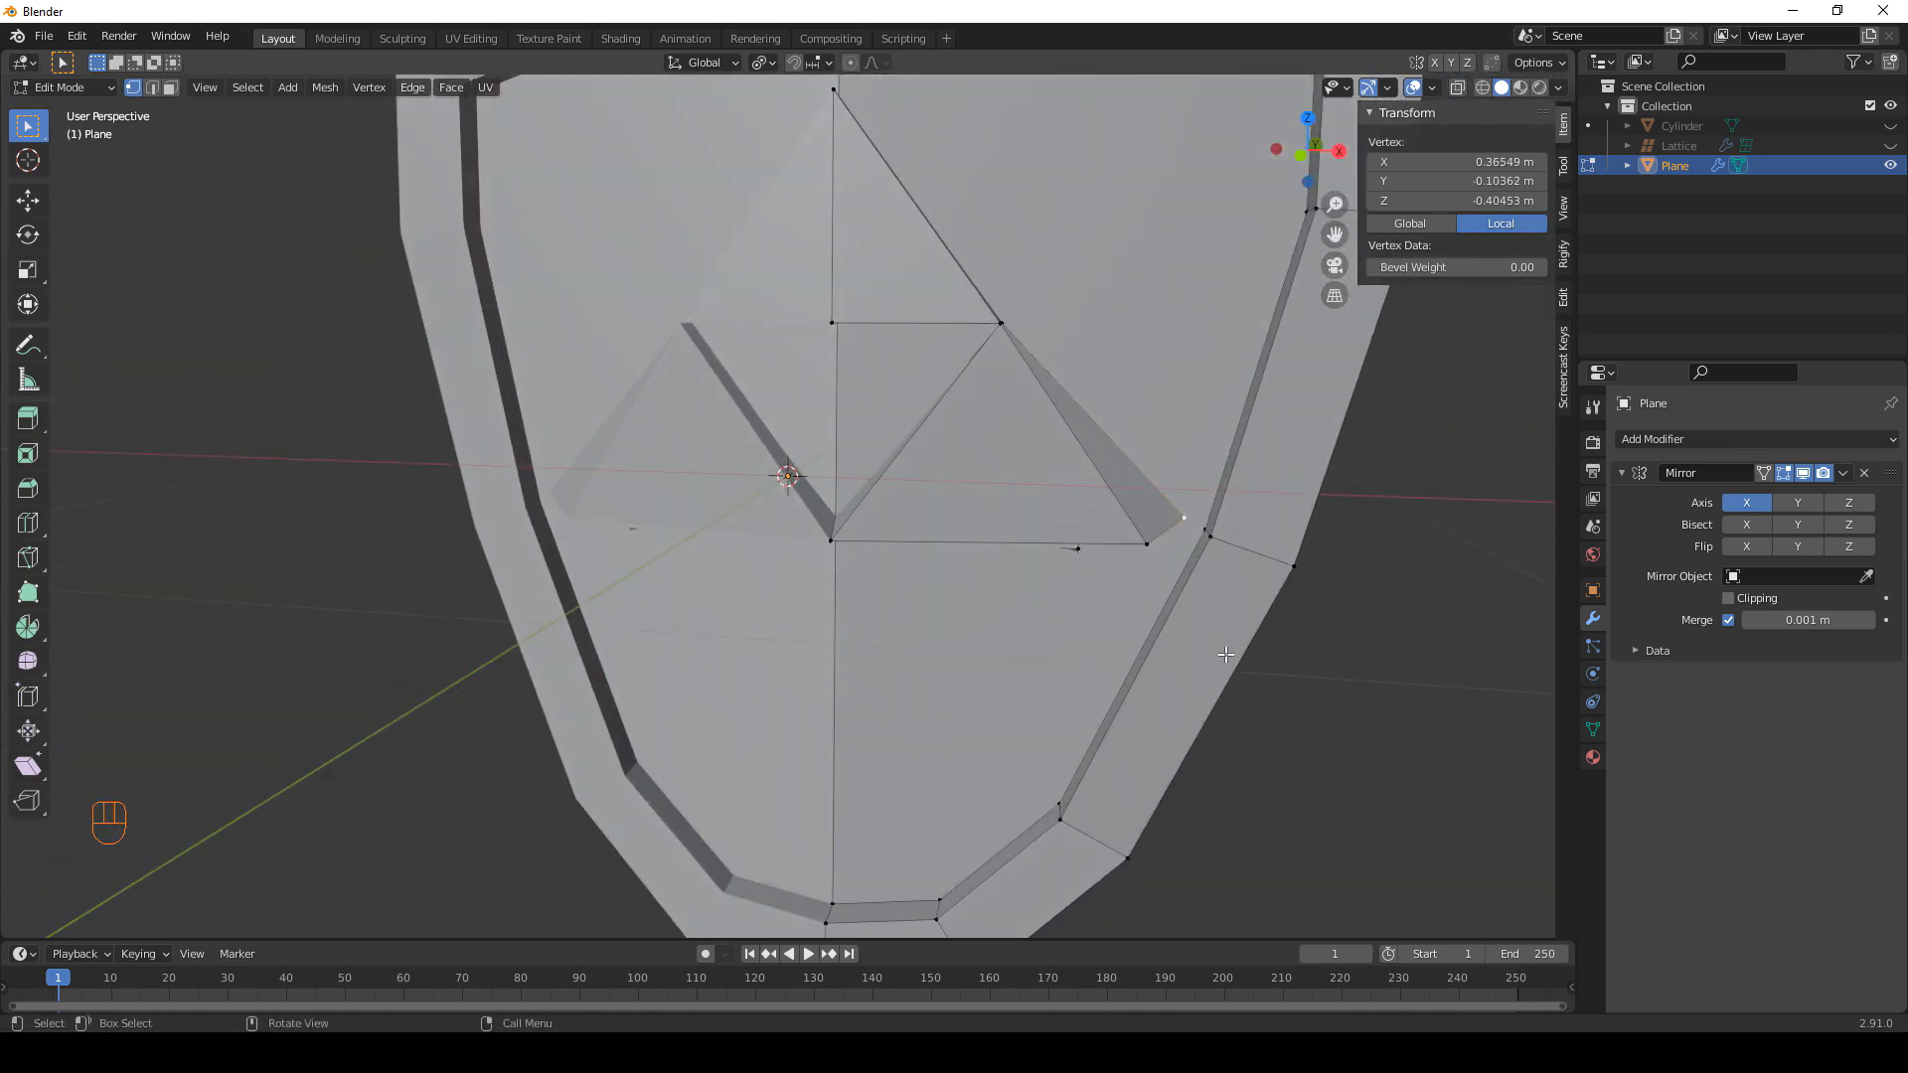
{"action": "key", "text": "g"}
{"action": "key", "text": "g"}
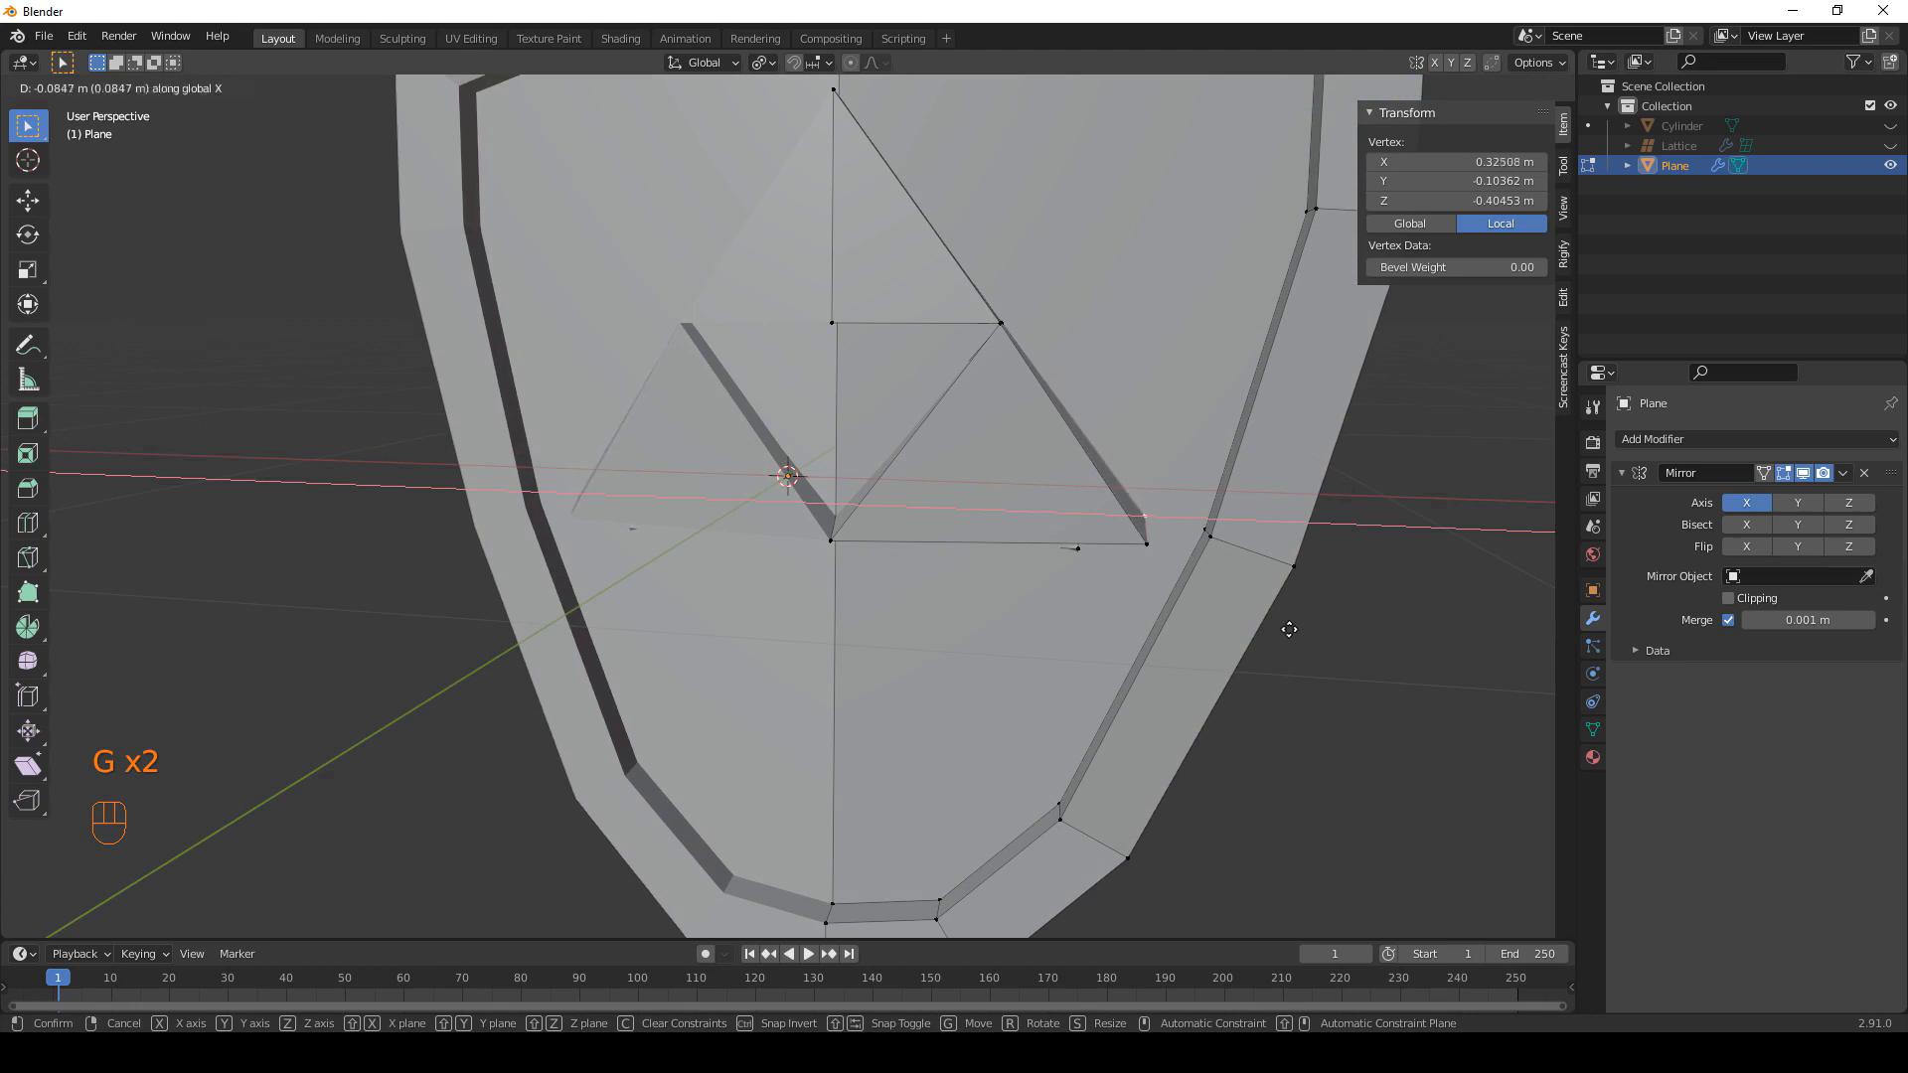
{"action": "left_click", "coordinate": [1281, 629]}
Move the lower handle vertex that pokes through the shield's front along Y.
{"action": "middle_click_drag", "start_coordinate": [1281, 629], "coordinate": [1166, 612]}
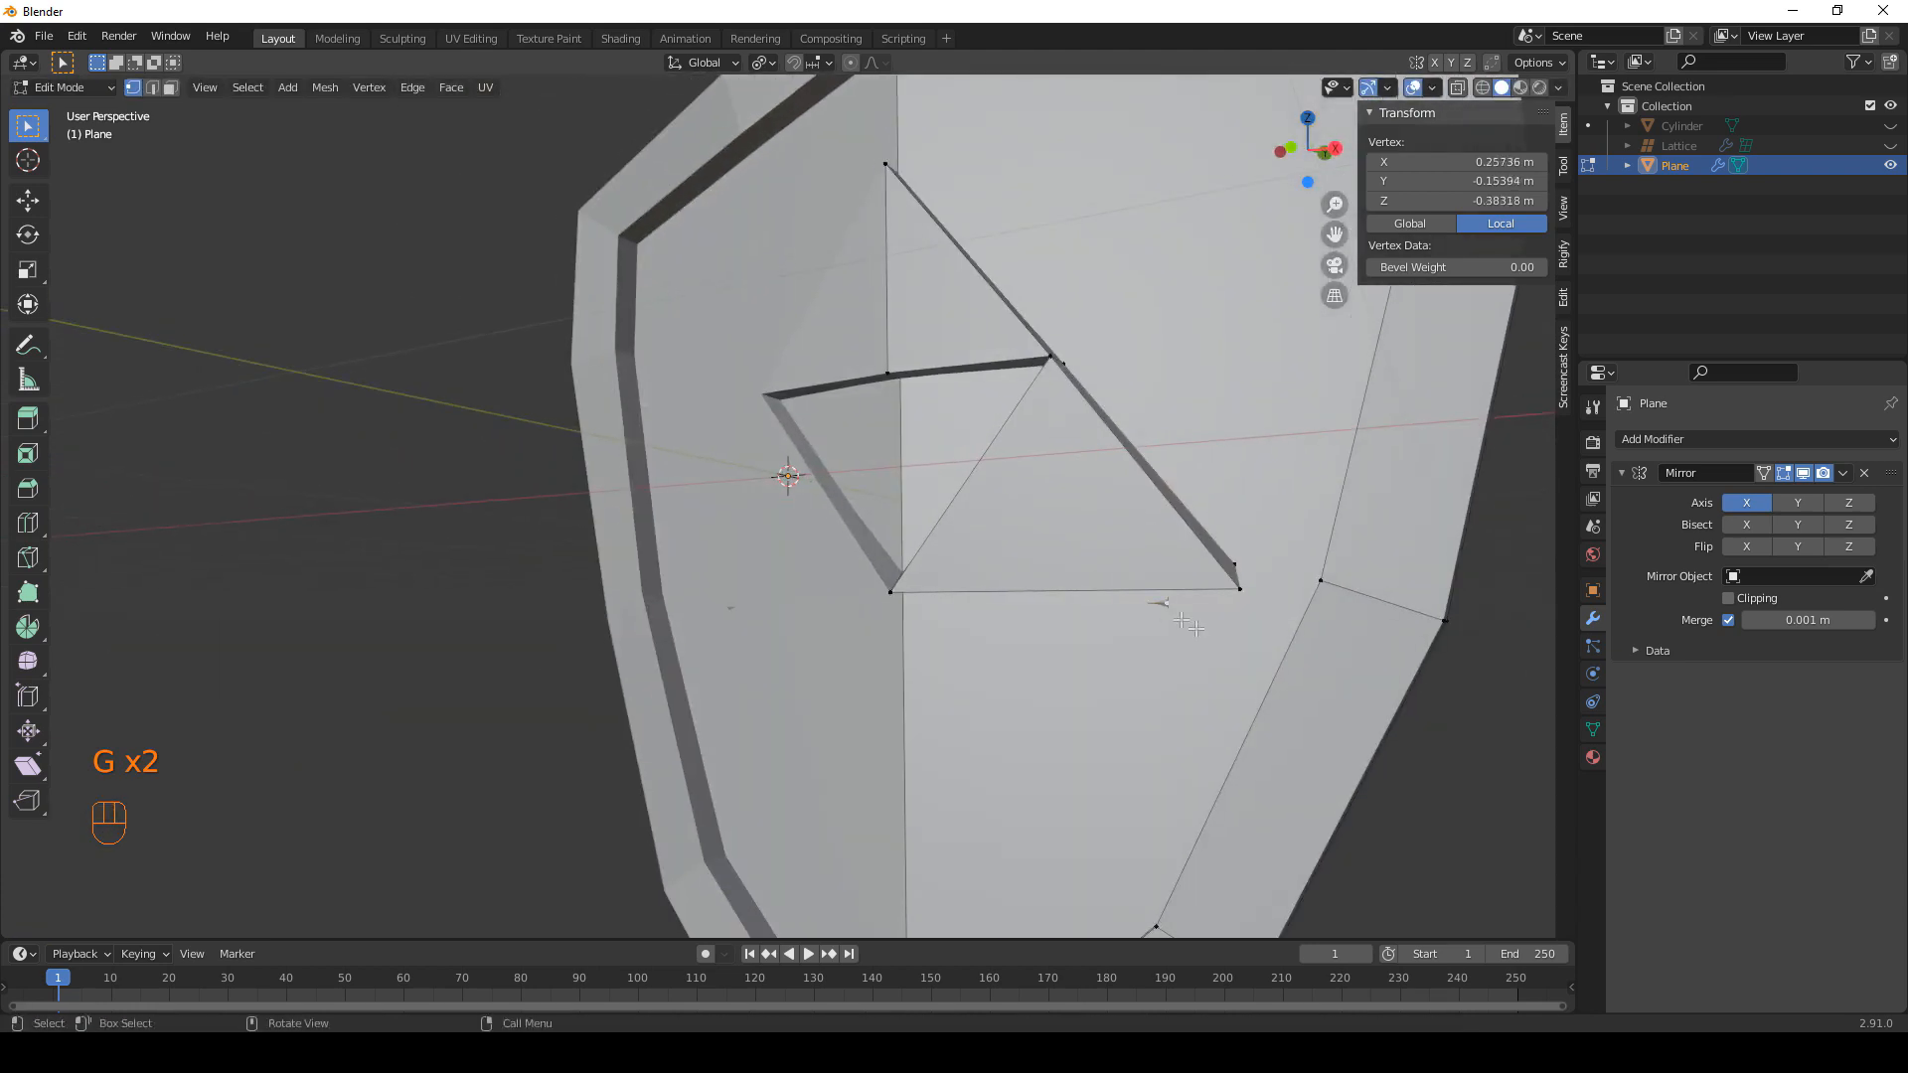
{"action": "scroll", "coordinate": [1231, 673], "scroll_direction": "up", "scroll_amount": 2}
{"action": "scroll", "coordinate": [1231, 673], "scroll_direction": "down", "scroll_amount": 3}
{"action": "middle_click_drag", "start_coordinate": [1231, 673], "coordinate": [1163, 648]}
{"action": "key", "text": "g"}
{"action": "key", "text": "y"}
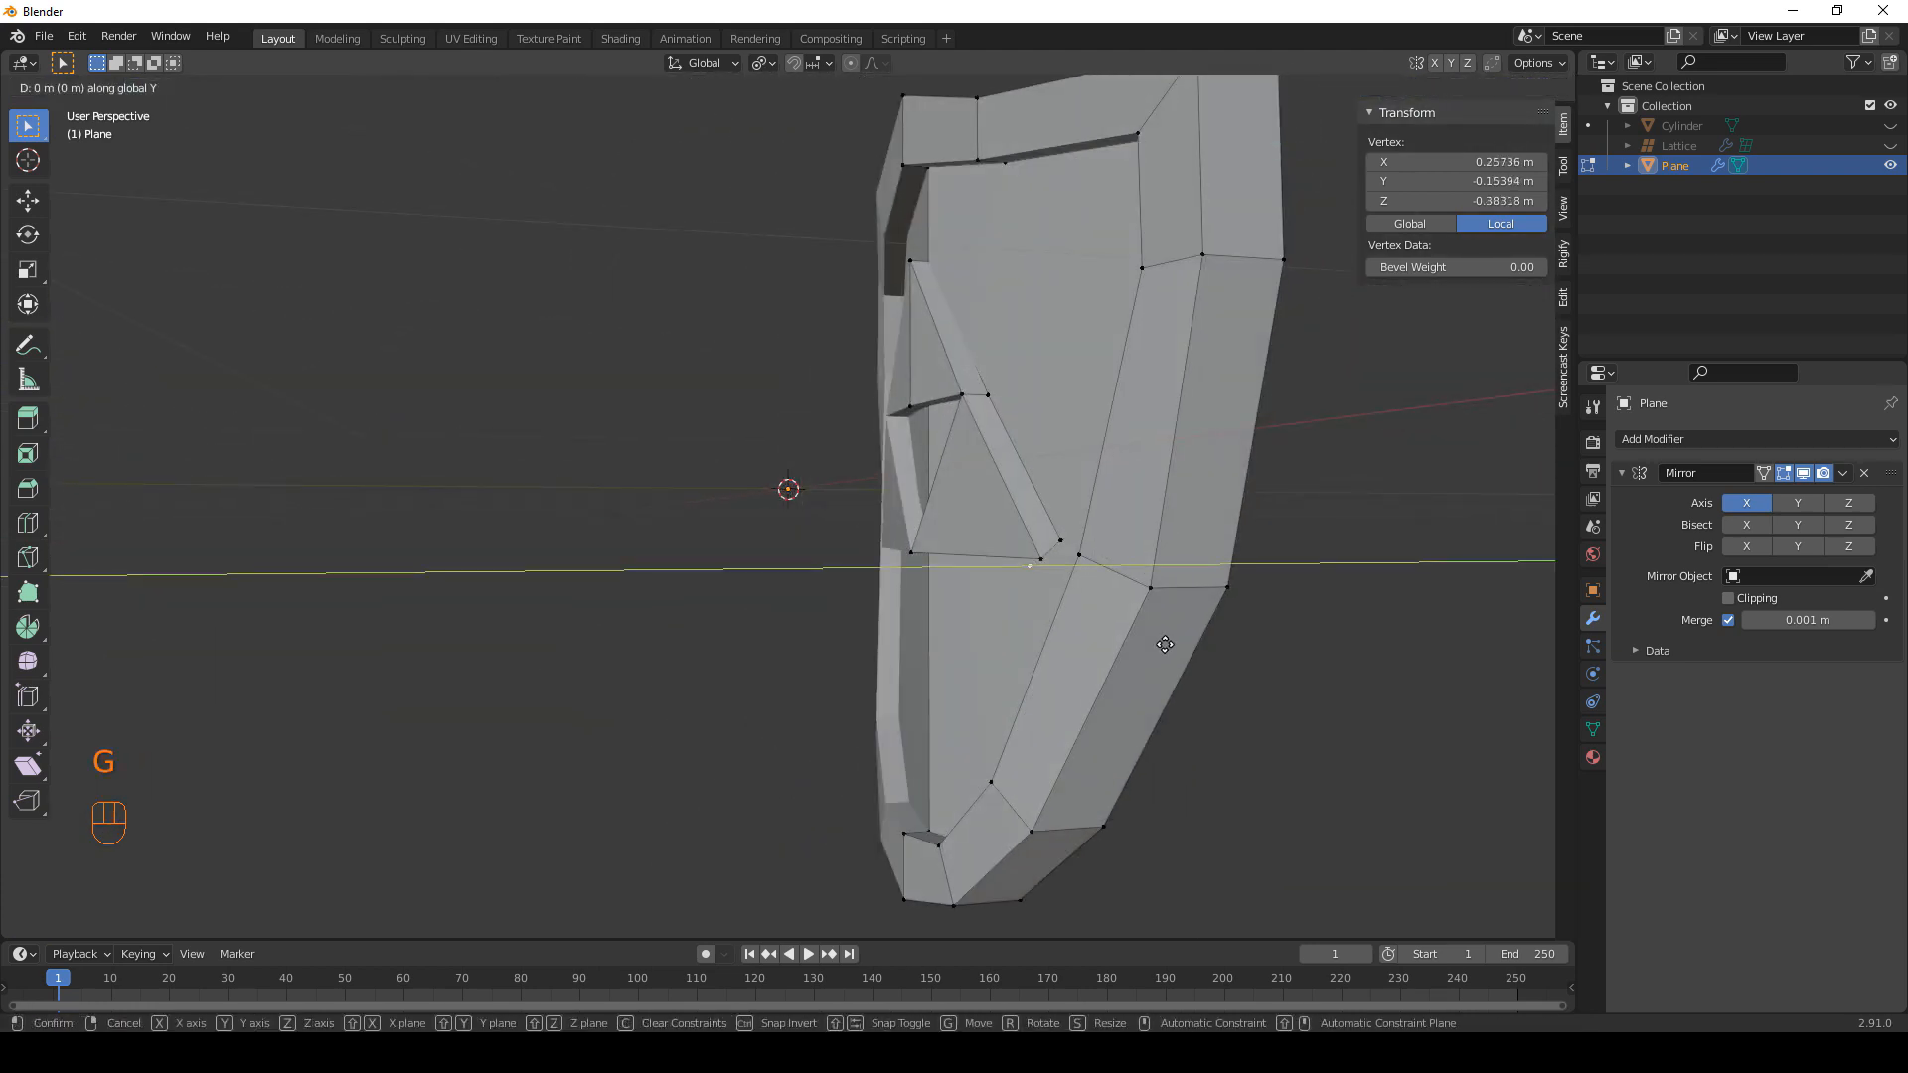
{"action": "left_click", "coordinate": [1173, 644]}
Raise the front vertex at the triangle relief's outer lower corner about 0.049 m along Z.
{"action": "mouse_move", "coordinate": [1017, 605]}
{"action": "middle_mouse_down"}
{"action": "mouse_move", "coordinate": [1083, 596]}
{"action": "mouse_move", "coordinate": [1000, 578]}
{"action": "mouse_move", "coordinate": [1038, 590]}
{"action": "middle_mouse_up"}
{"action": "key", "text": "g"}
{"action": "key", "text": "z"}
{"action": "left_click", "coordinate": [800, 541]}
Raise the triangle relief's bottom centre vertex about 0.043 m along Z and return to Object Mode.
{"action": "scroll", "coordinate": [800, 541], "scroll_direction": "down", "scroll_amount": 3}
{"action": "middle_click_drag", "start_coordinate": [800, 541], "coordinate": [902, 550]}
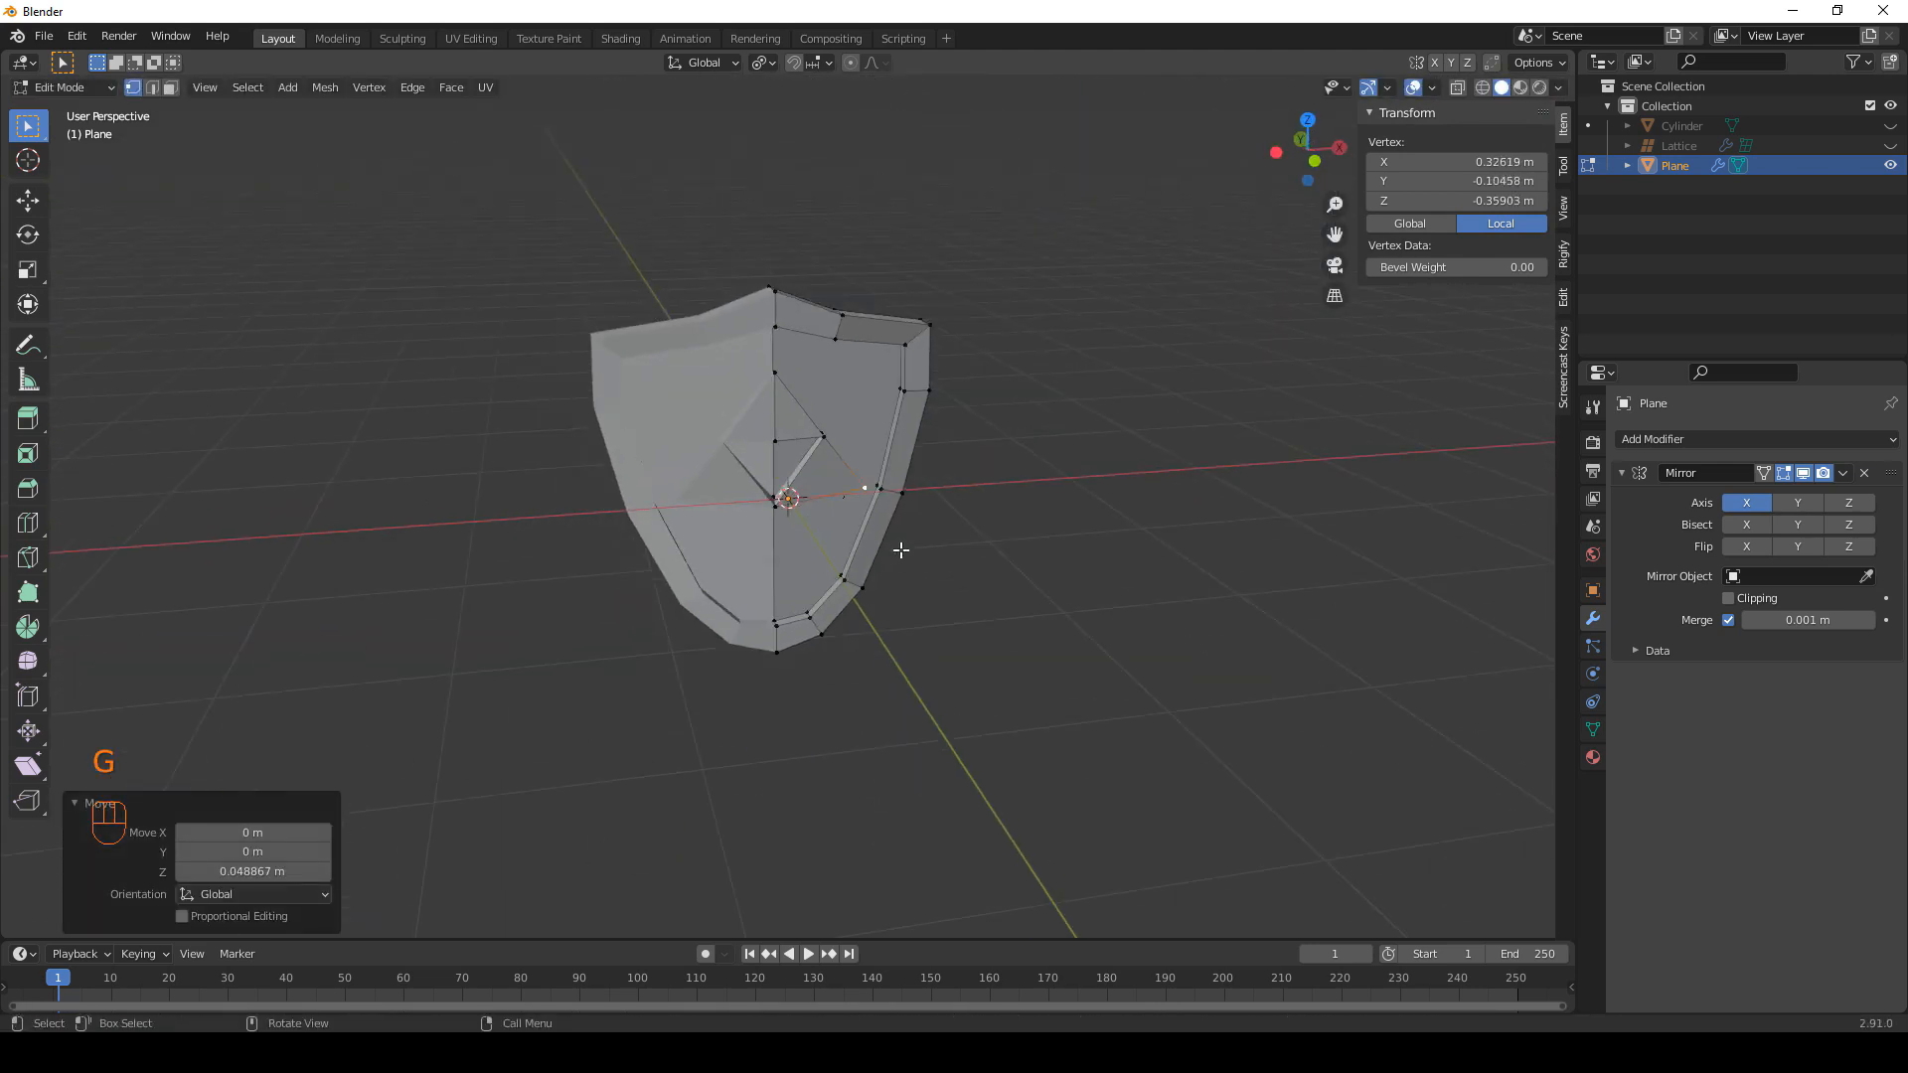
{"action": "left_click", "coordinate": [783, 508]}
{"action": "scroll", "coordinate": [782, 507], "scroll_direction": "up", "scroll_amount": 5}
{"action": "key", "text": "g"}
{"action": "key", "text": "z"}
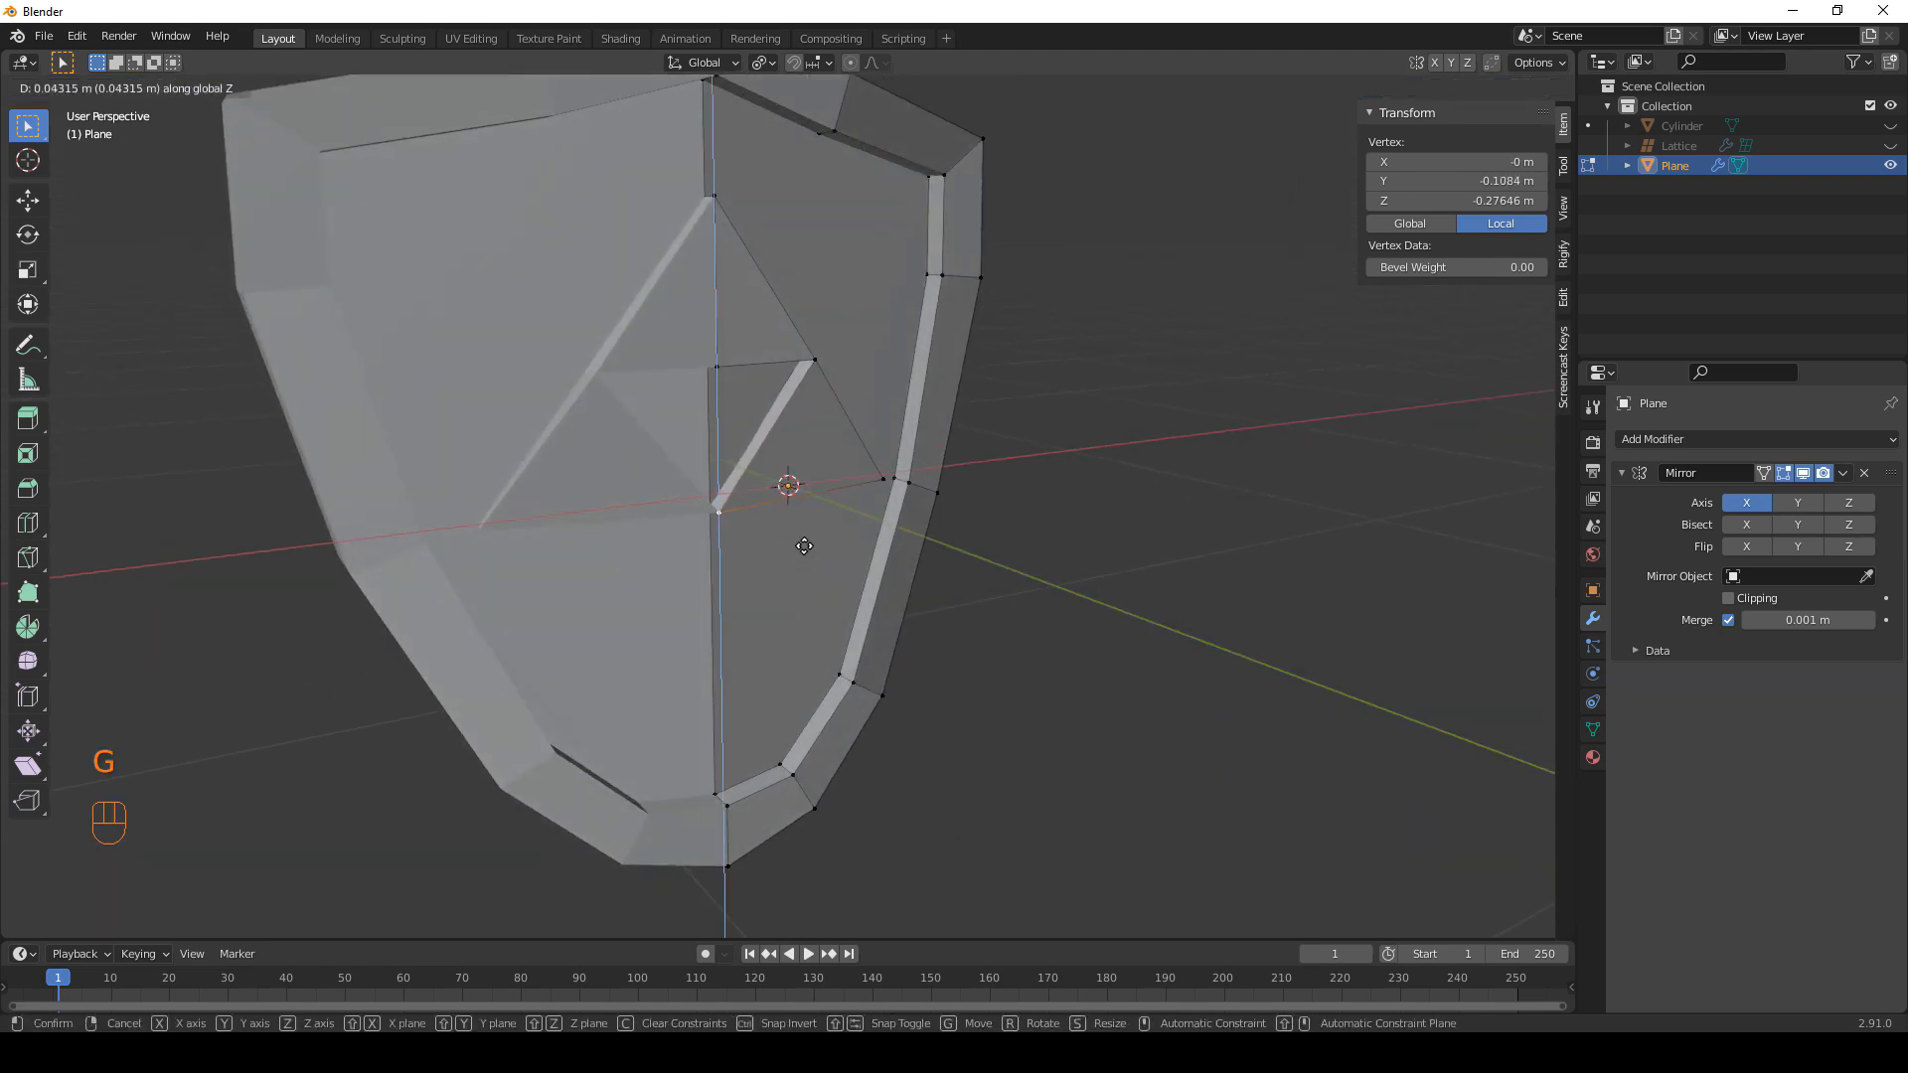
{"action": "left_click", "coordinate": [804, 545]}
{"action": "scroll", "coordinate": [882, 566], "scroll_direction": "down", "scroll_amount": 4}
{"action": "middle_click_drag", "start_coordinate": [882, 566], "coordinate": [912, 546]}
{"action": "key", "text": "Tab"}
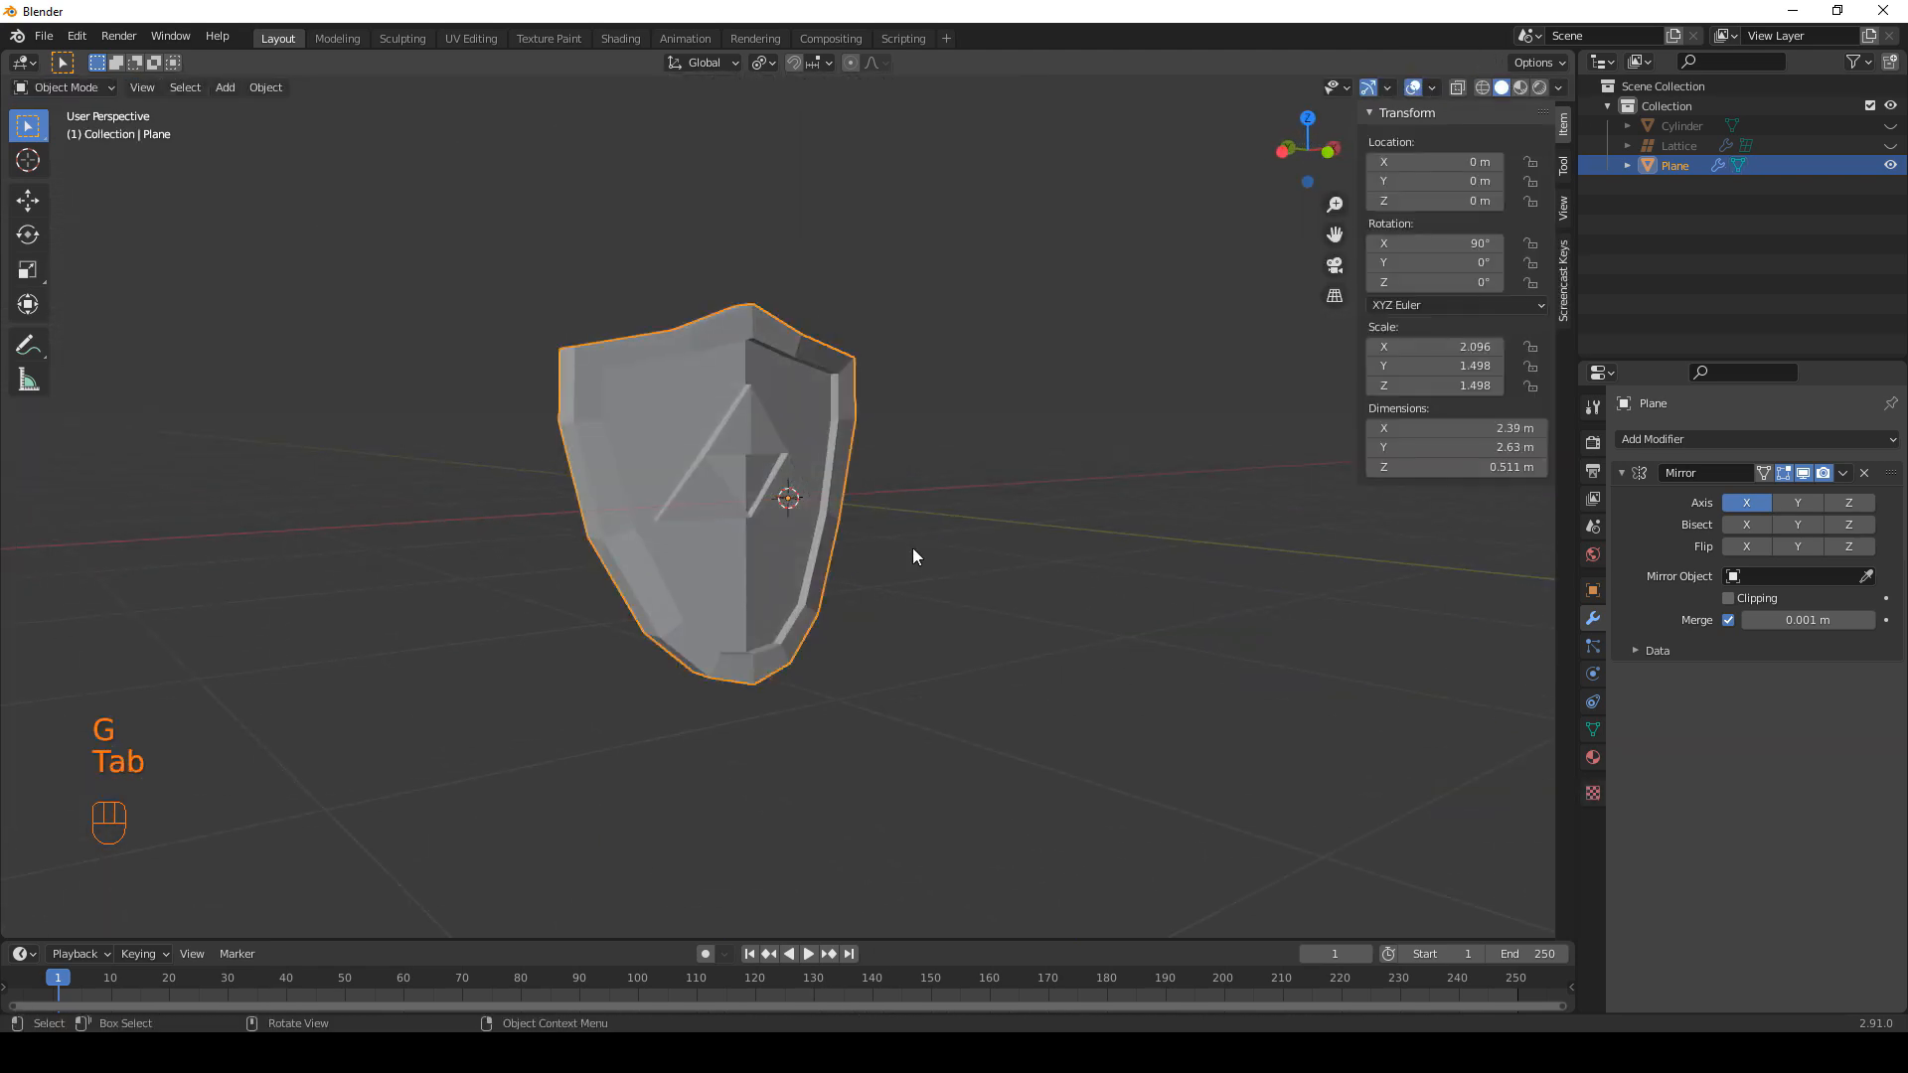
In the Shading workspace, create a new shield material and connect the Palette Shield.png texture's Color to its Base Color.
{"action": "left_click", "coordinate": [614, 39]}
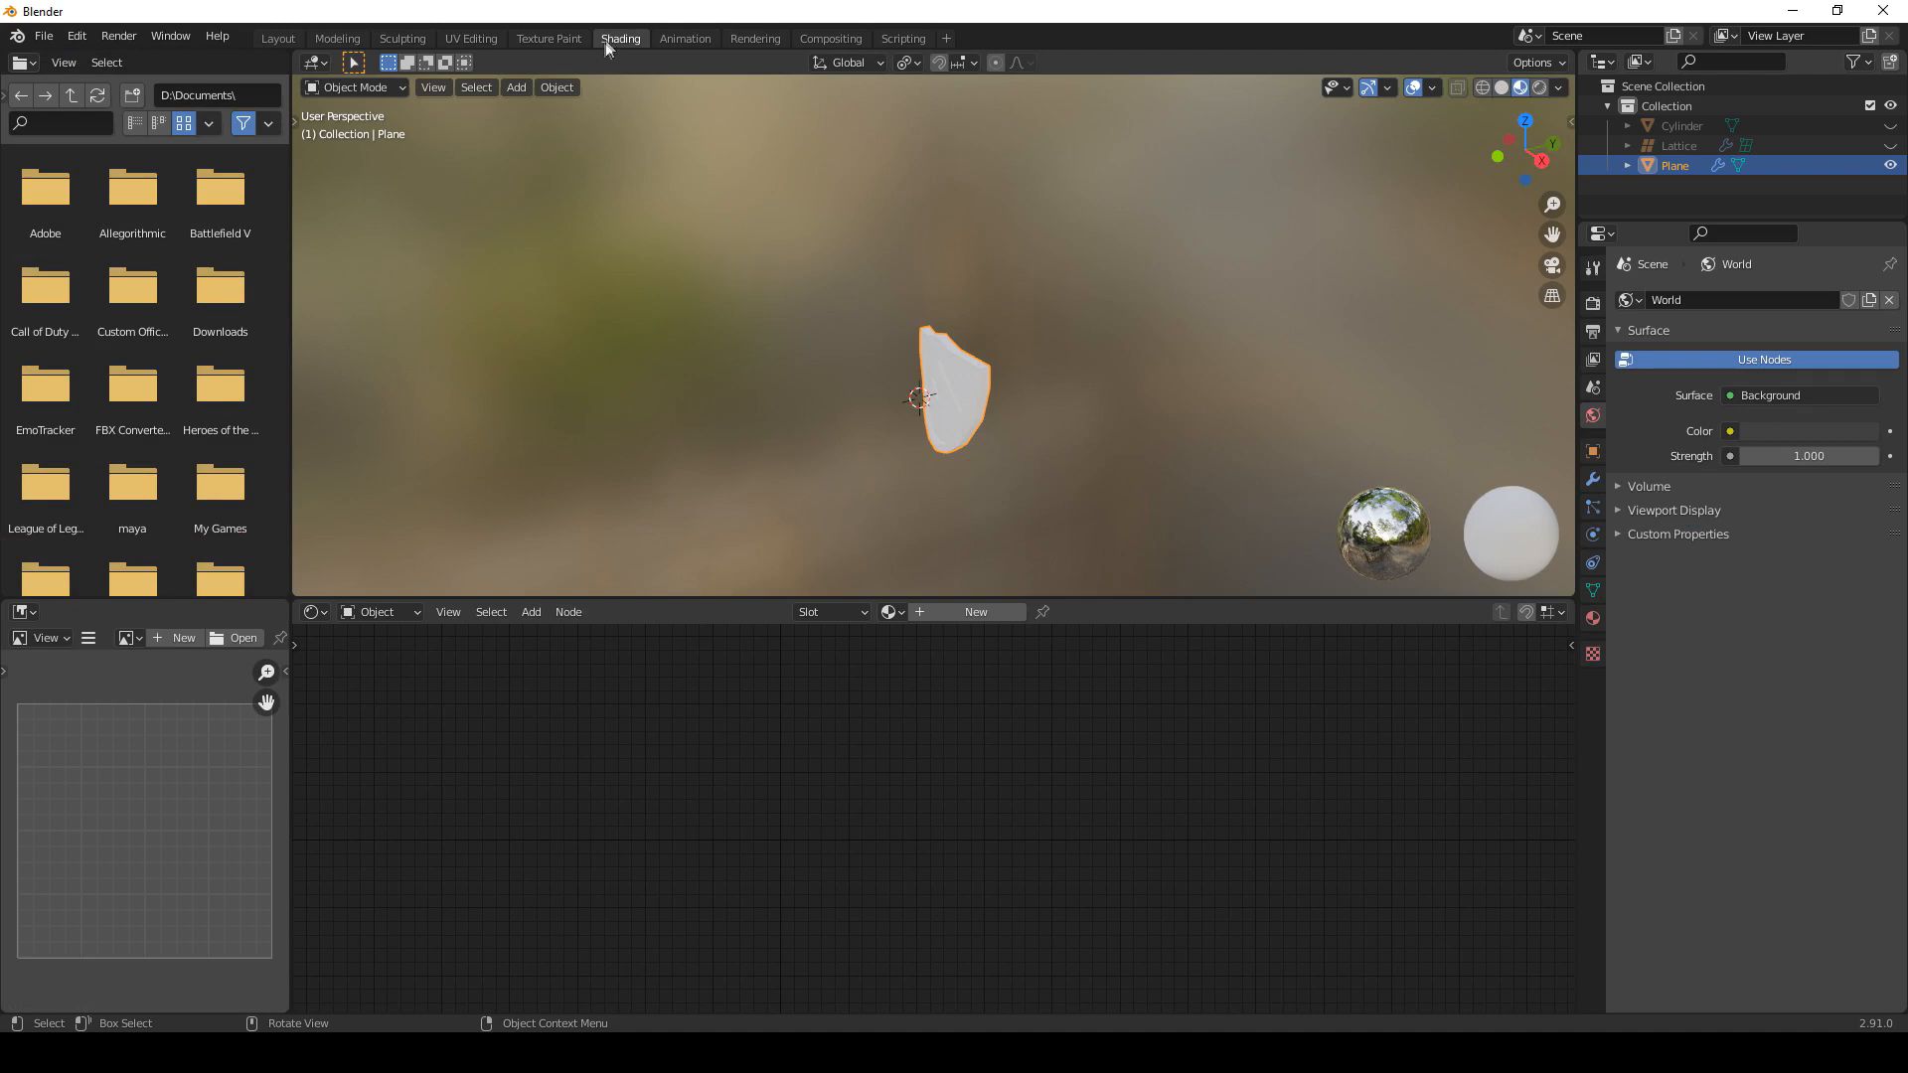
{"action": "left_click", "coordinate": [945, 614]}
{"action": "scroll", "coordinate": [1115, 831], "scroll_direction": "down", "scroll_amount": 2}
{"action": "middle_click_drag", "start_coordinate": [1172, 822], "coordinate": [1236, 801]}
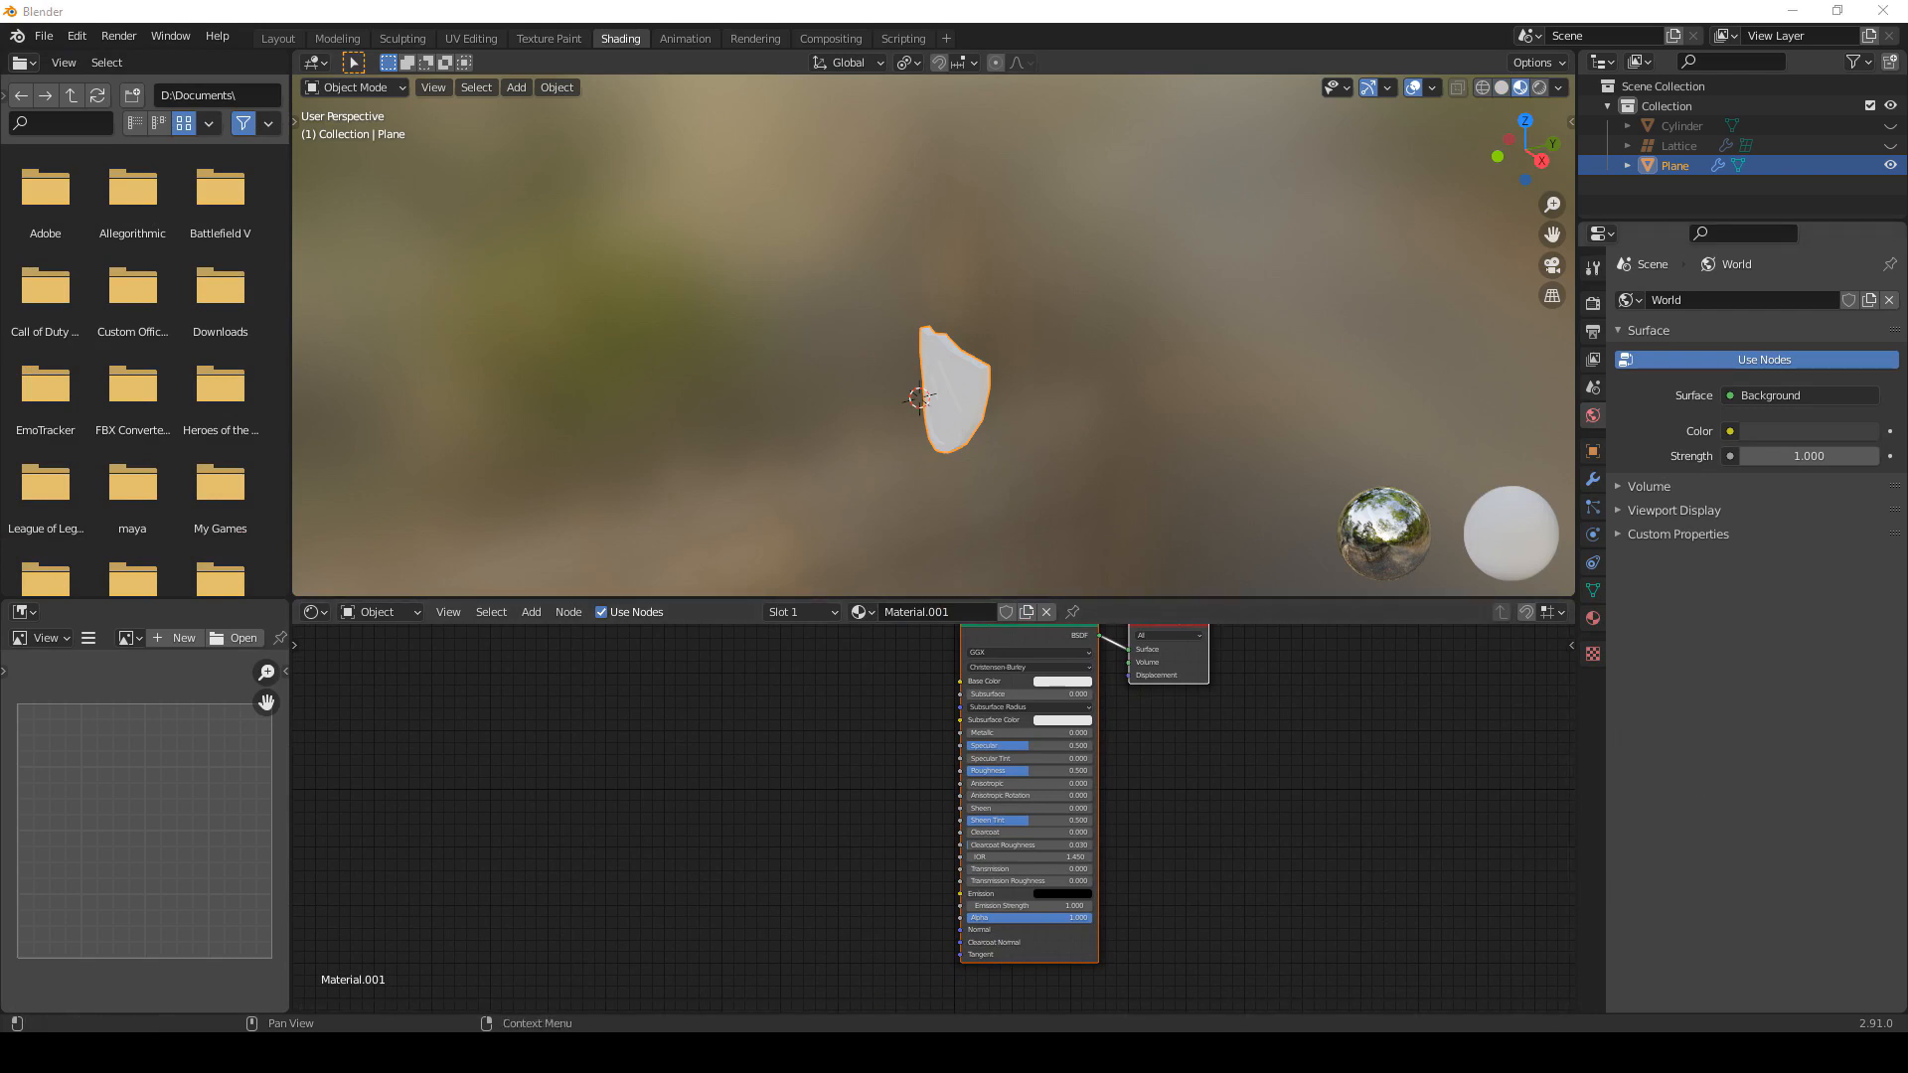
{"action": "left_click_drag", "start_coordinate": [660, 772], "coordinate": [644, 773]}
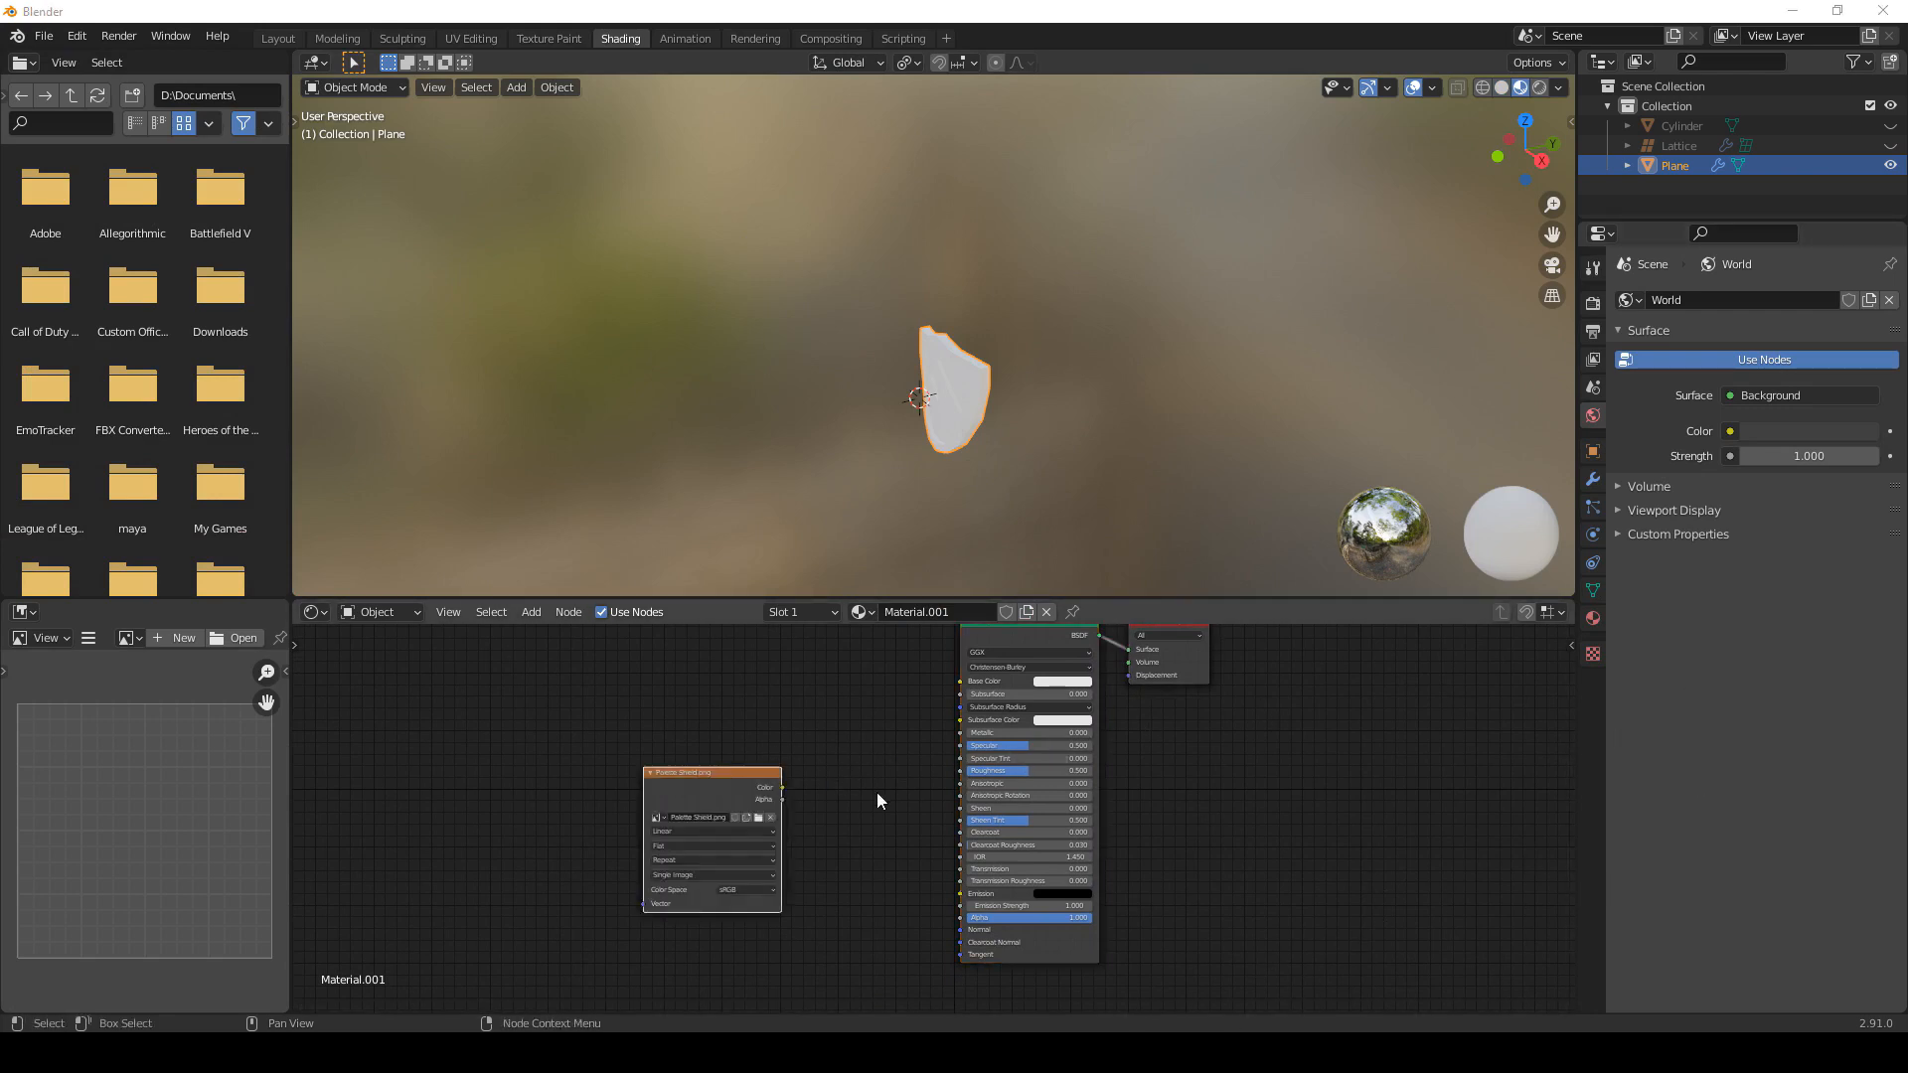
{"action": "left_click_drag", "start_coordinate": [783, 787], "coordinate": [960, 682]}
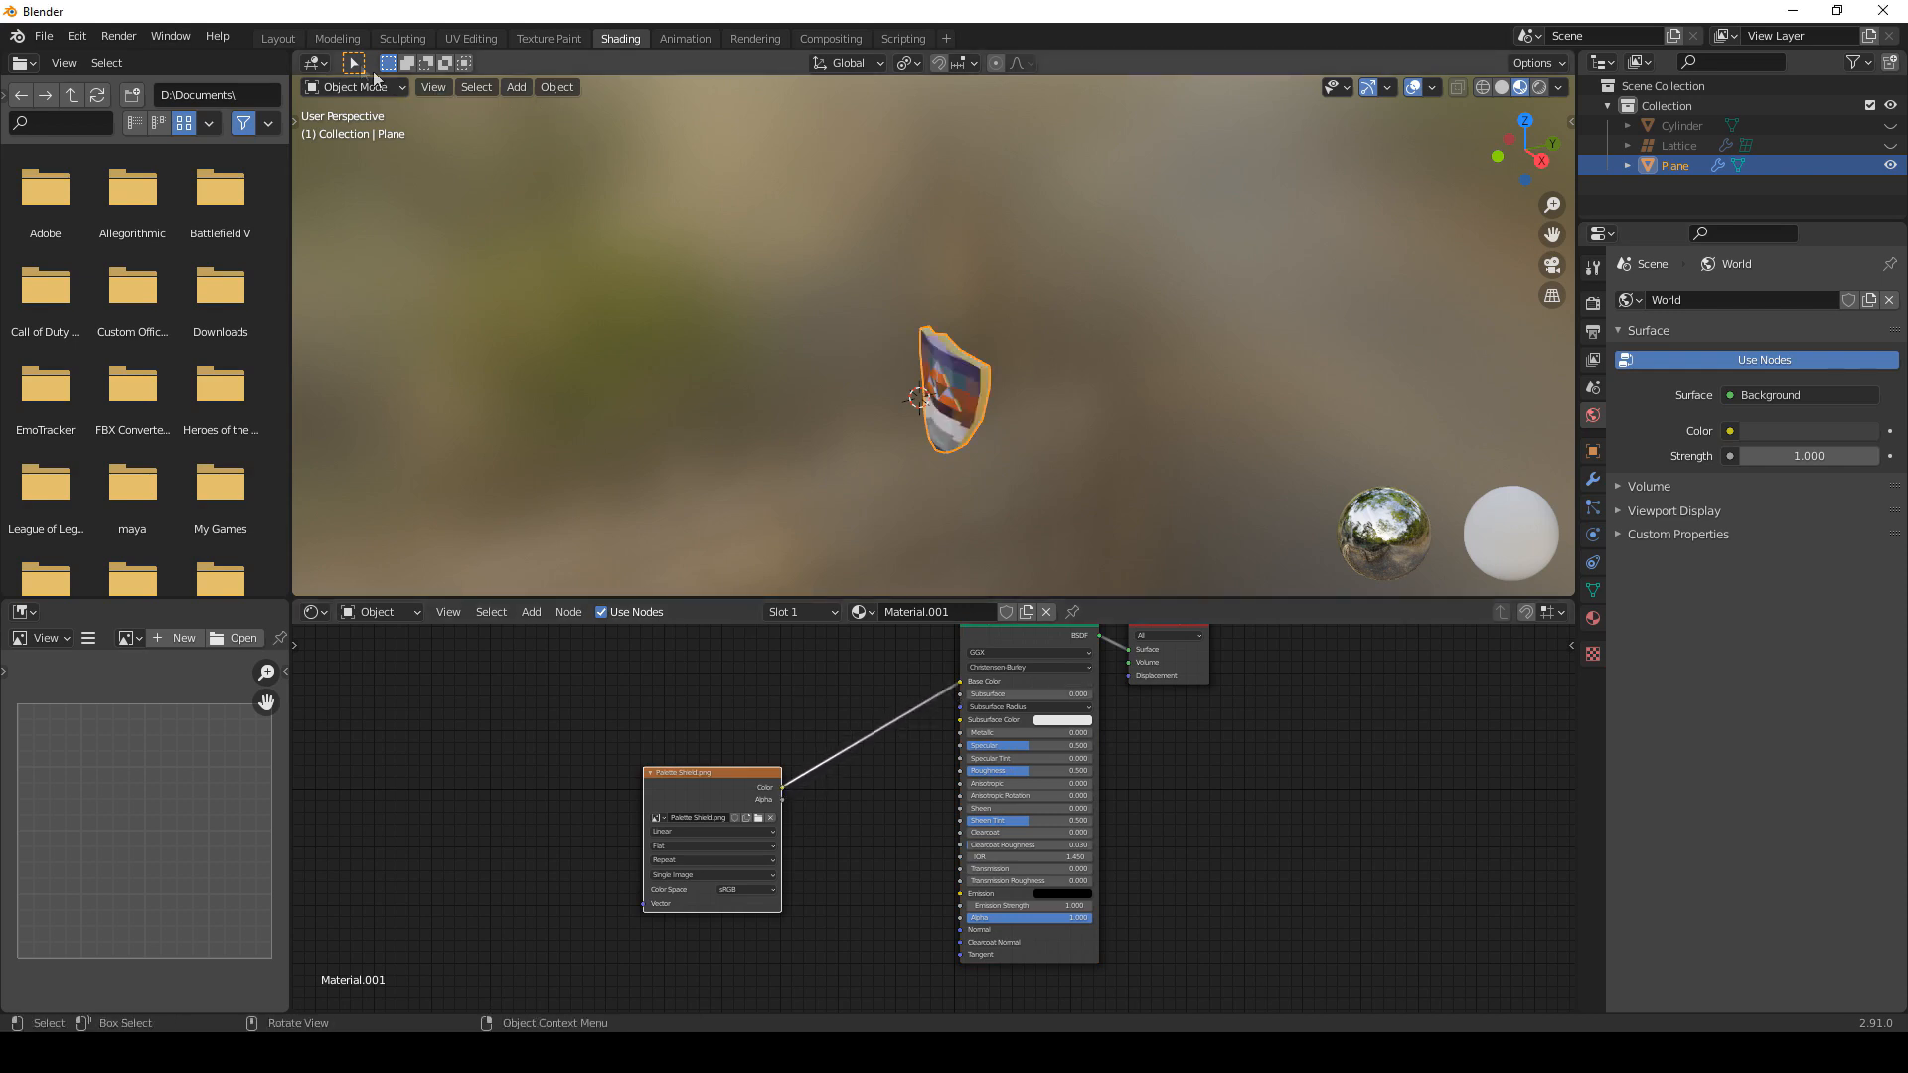
In the Layout workspace, split off a second area beside the 3D viewport, make it a UV Editor and widen it.
{"action": "left_click", "coordinate": [277, 38]}
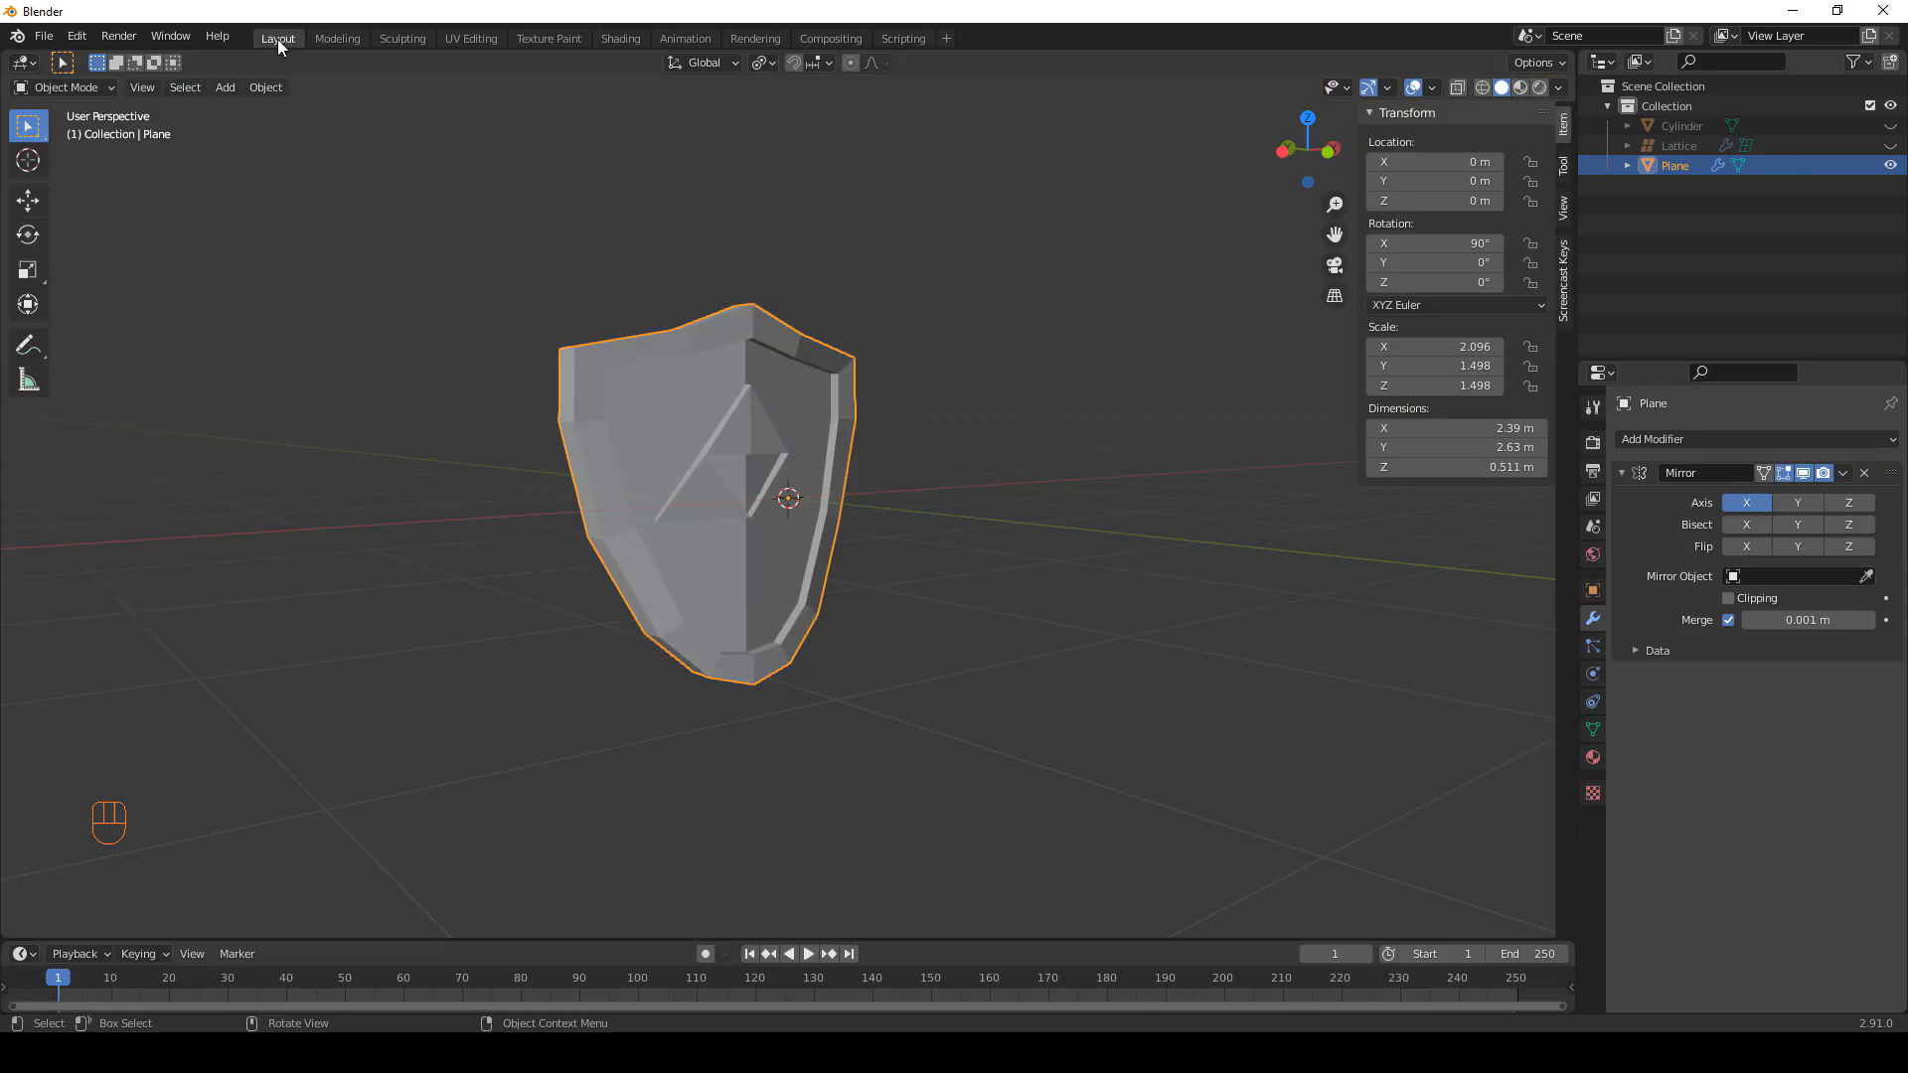
{"action": "left_click_drag", "start_coordinate": [6, 75], "coordinate": [312, 75]}
{"action": "left_click", "coordinate": [29, 66]}
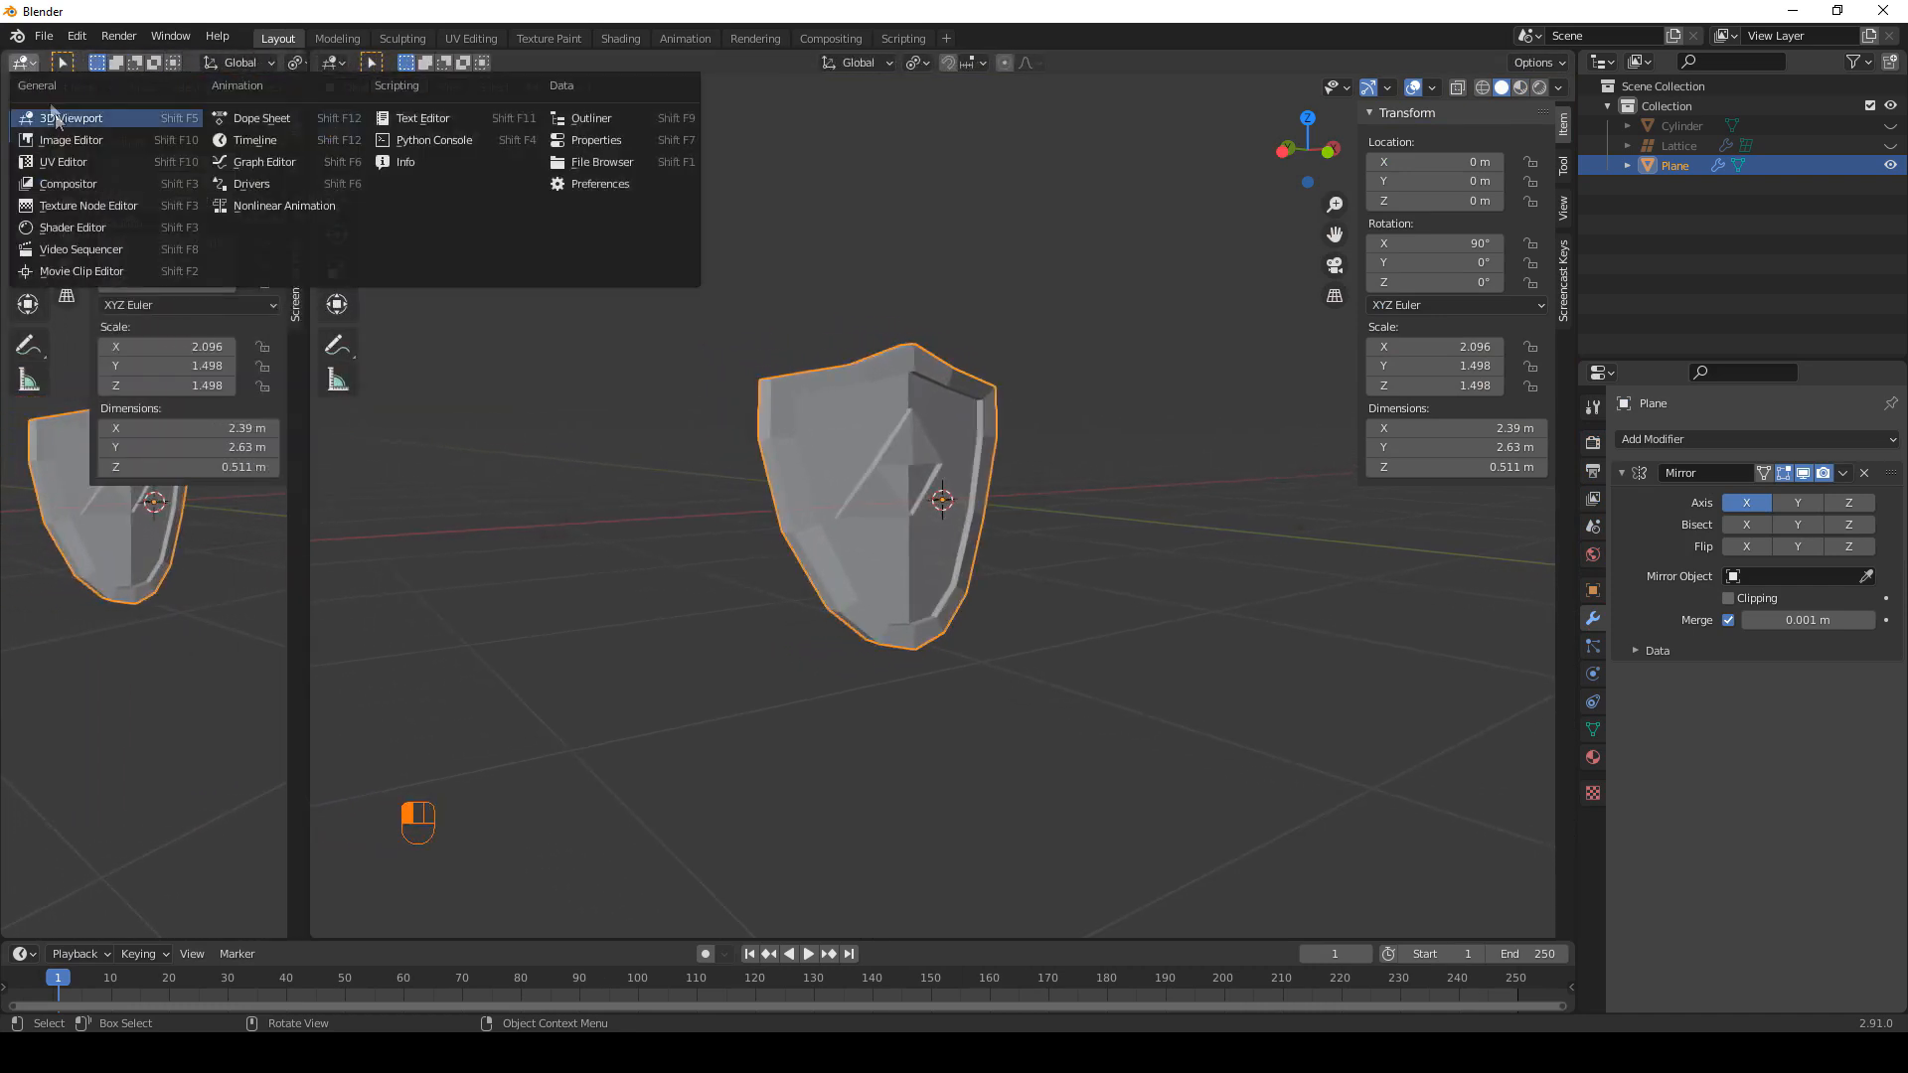
{"action": "left_click", "coordinate": [60, 137]}
{"action": "left_click_drag", "start_coordinate": [308, 61], "coordinate": [384, 104]}
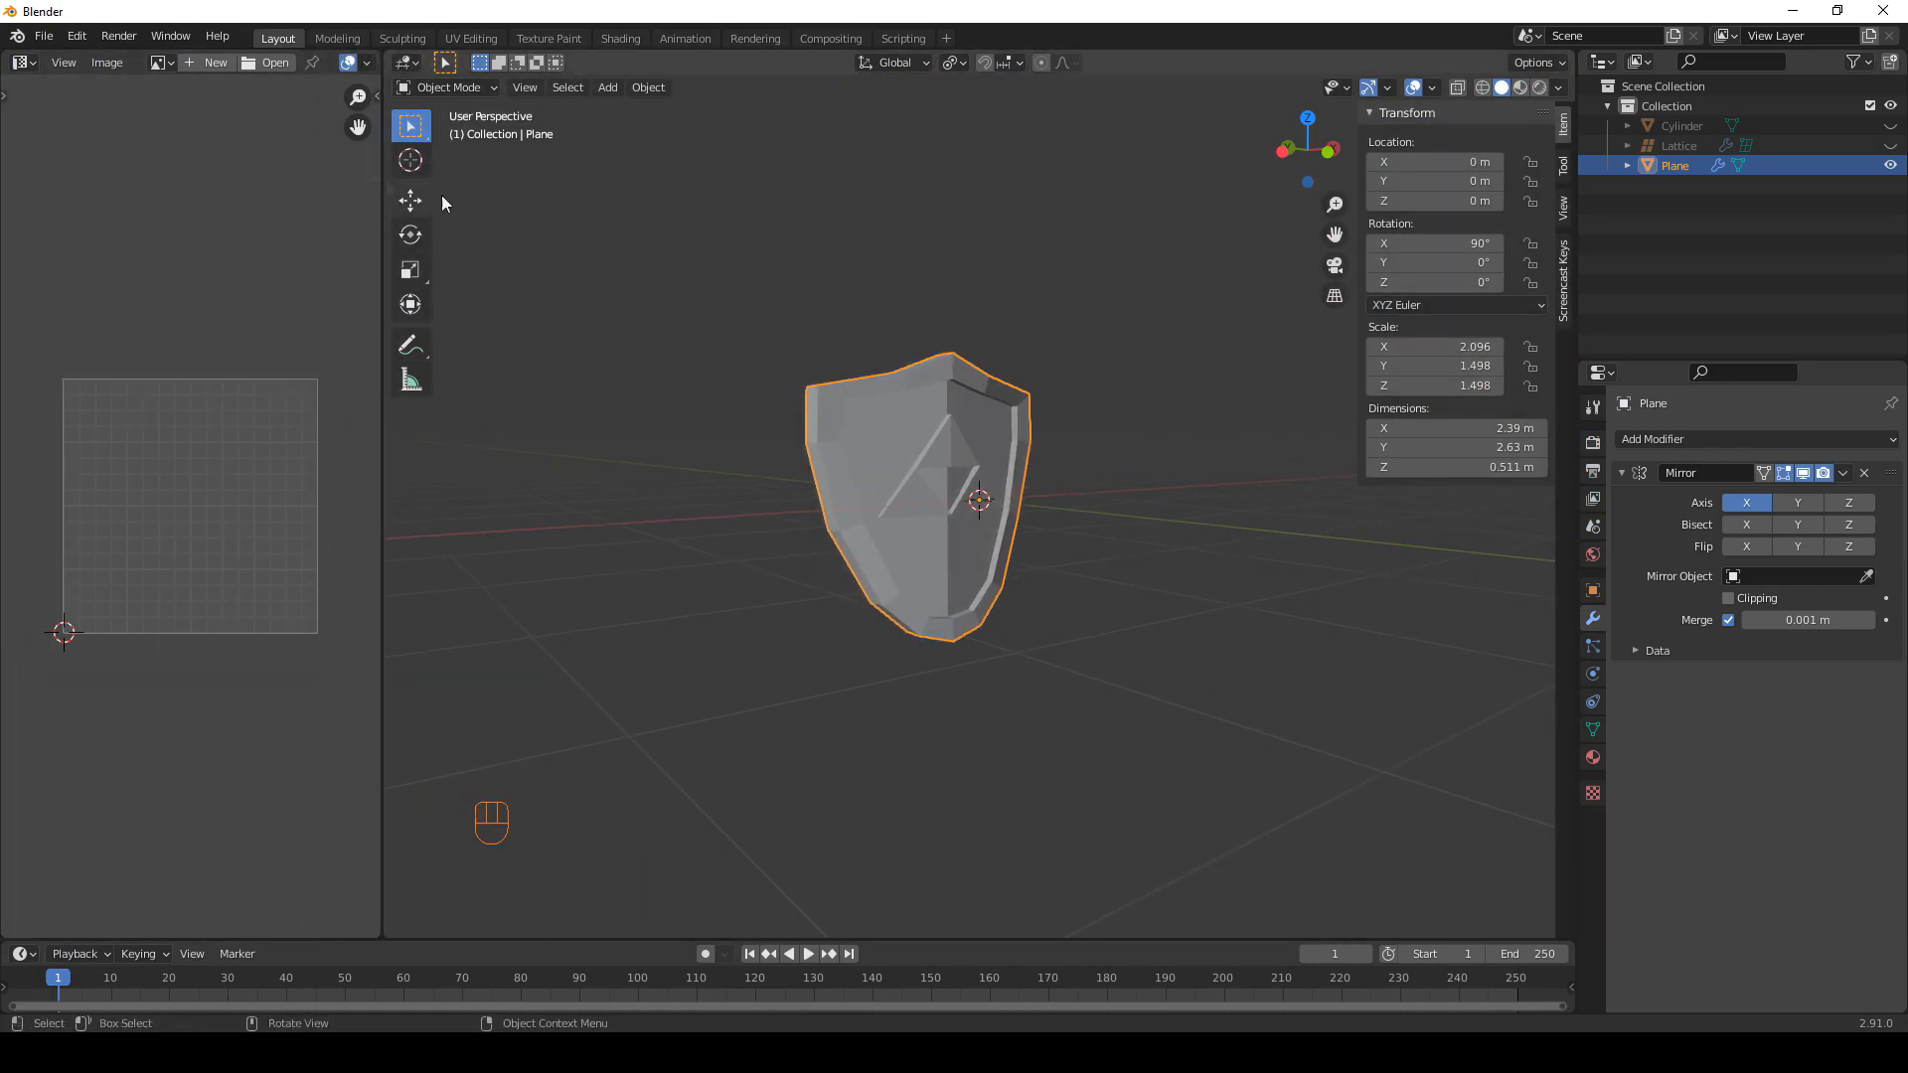
Switch the viewport to Material Preview shading and select the whole shield mesh in Edit Mode.
{"action": "left_click", "coordinate": [1519, 88]}
{"action": "mouse_move", "coordinate": [1099, 312]}
{"action": "middle_mouse_down"}
{"action": "mouse_move", "coordinate": [988, 366]}
{"action": "mouse_move", "coordinate": [1042, 398]}
{"action": "middle_mouse_up"}
{"action": "key", "text": "Tab"}
{"action": "key", "text": "a"}
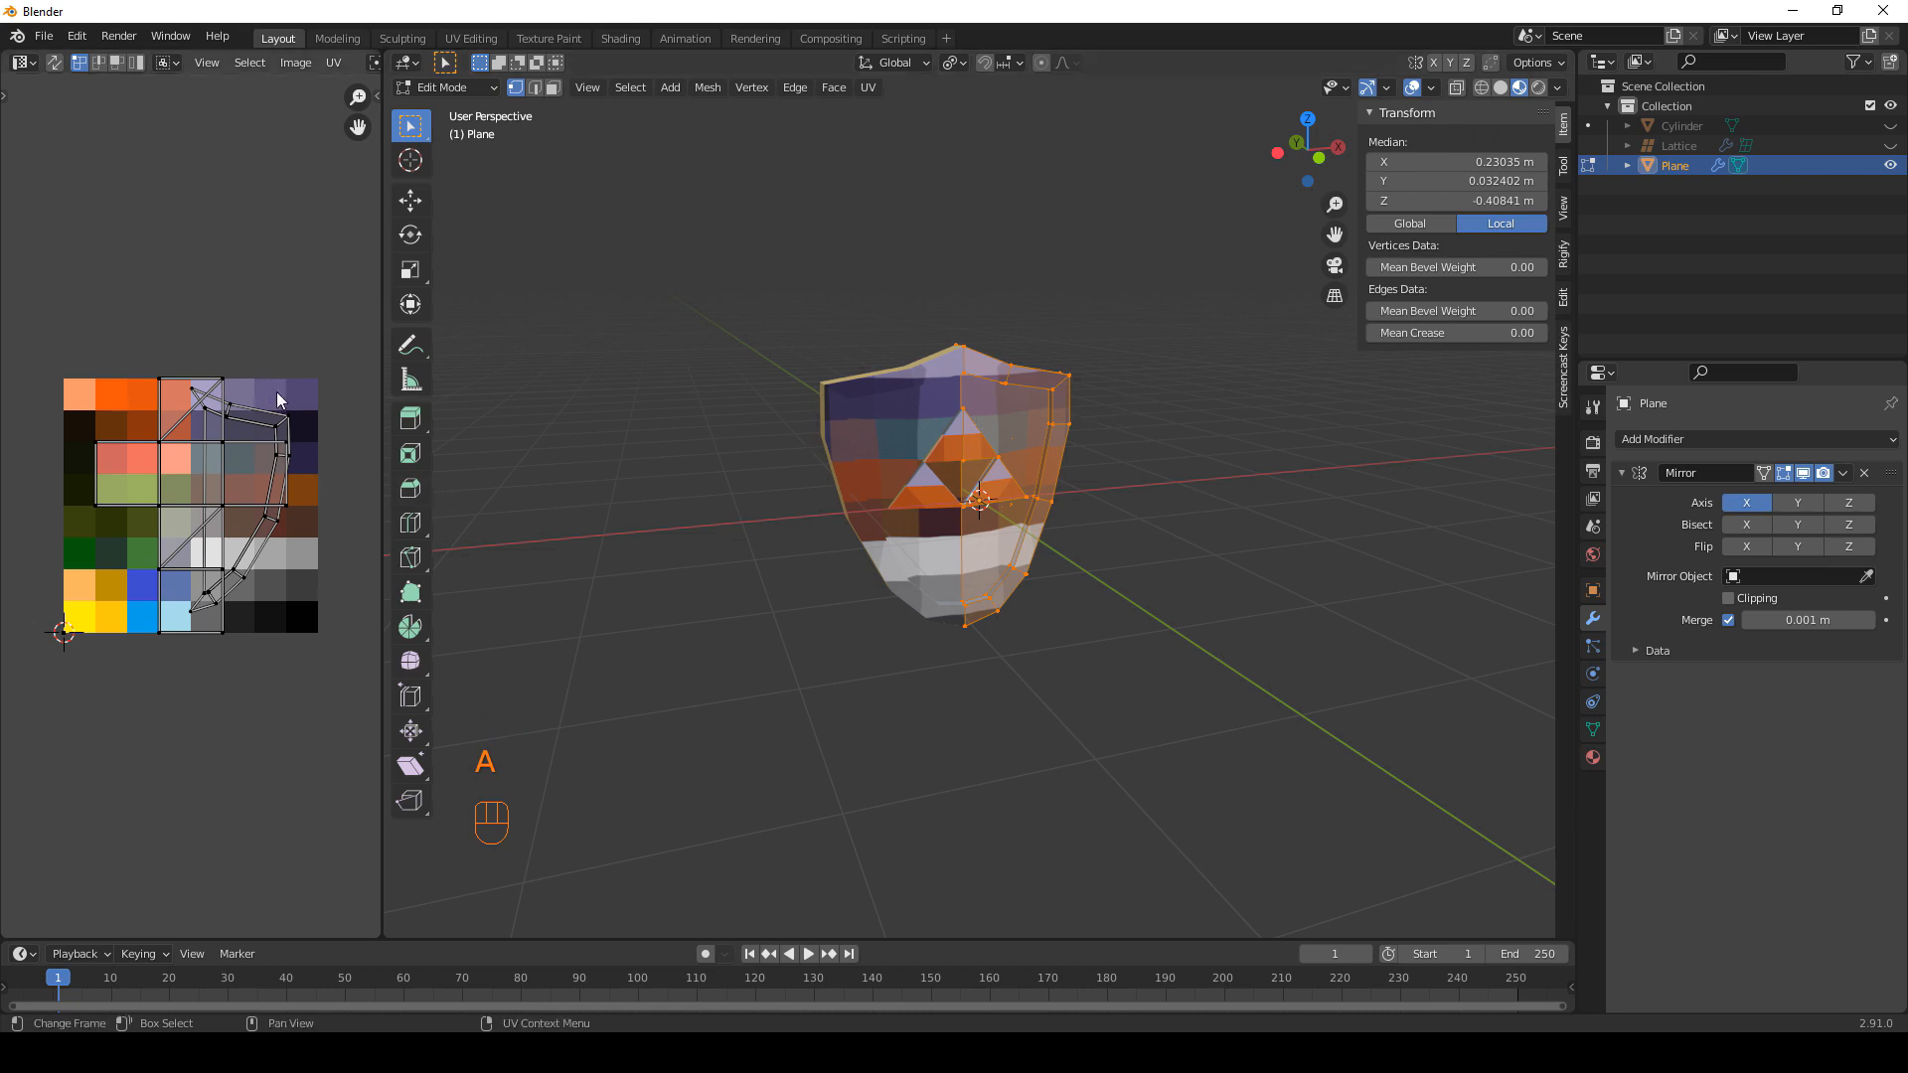
Collapse all of the shield's UVs to a single point with scale 0 and move it onto a mid-grey palette swatch.
{"action": "key", "text": "a"}
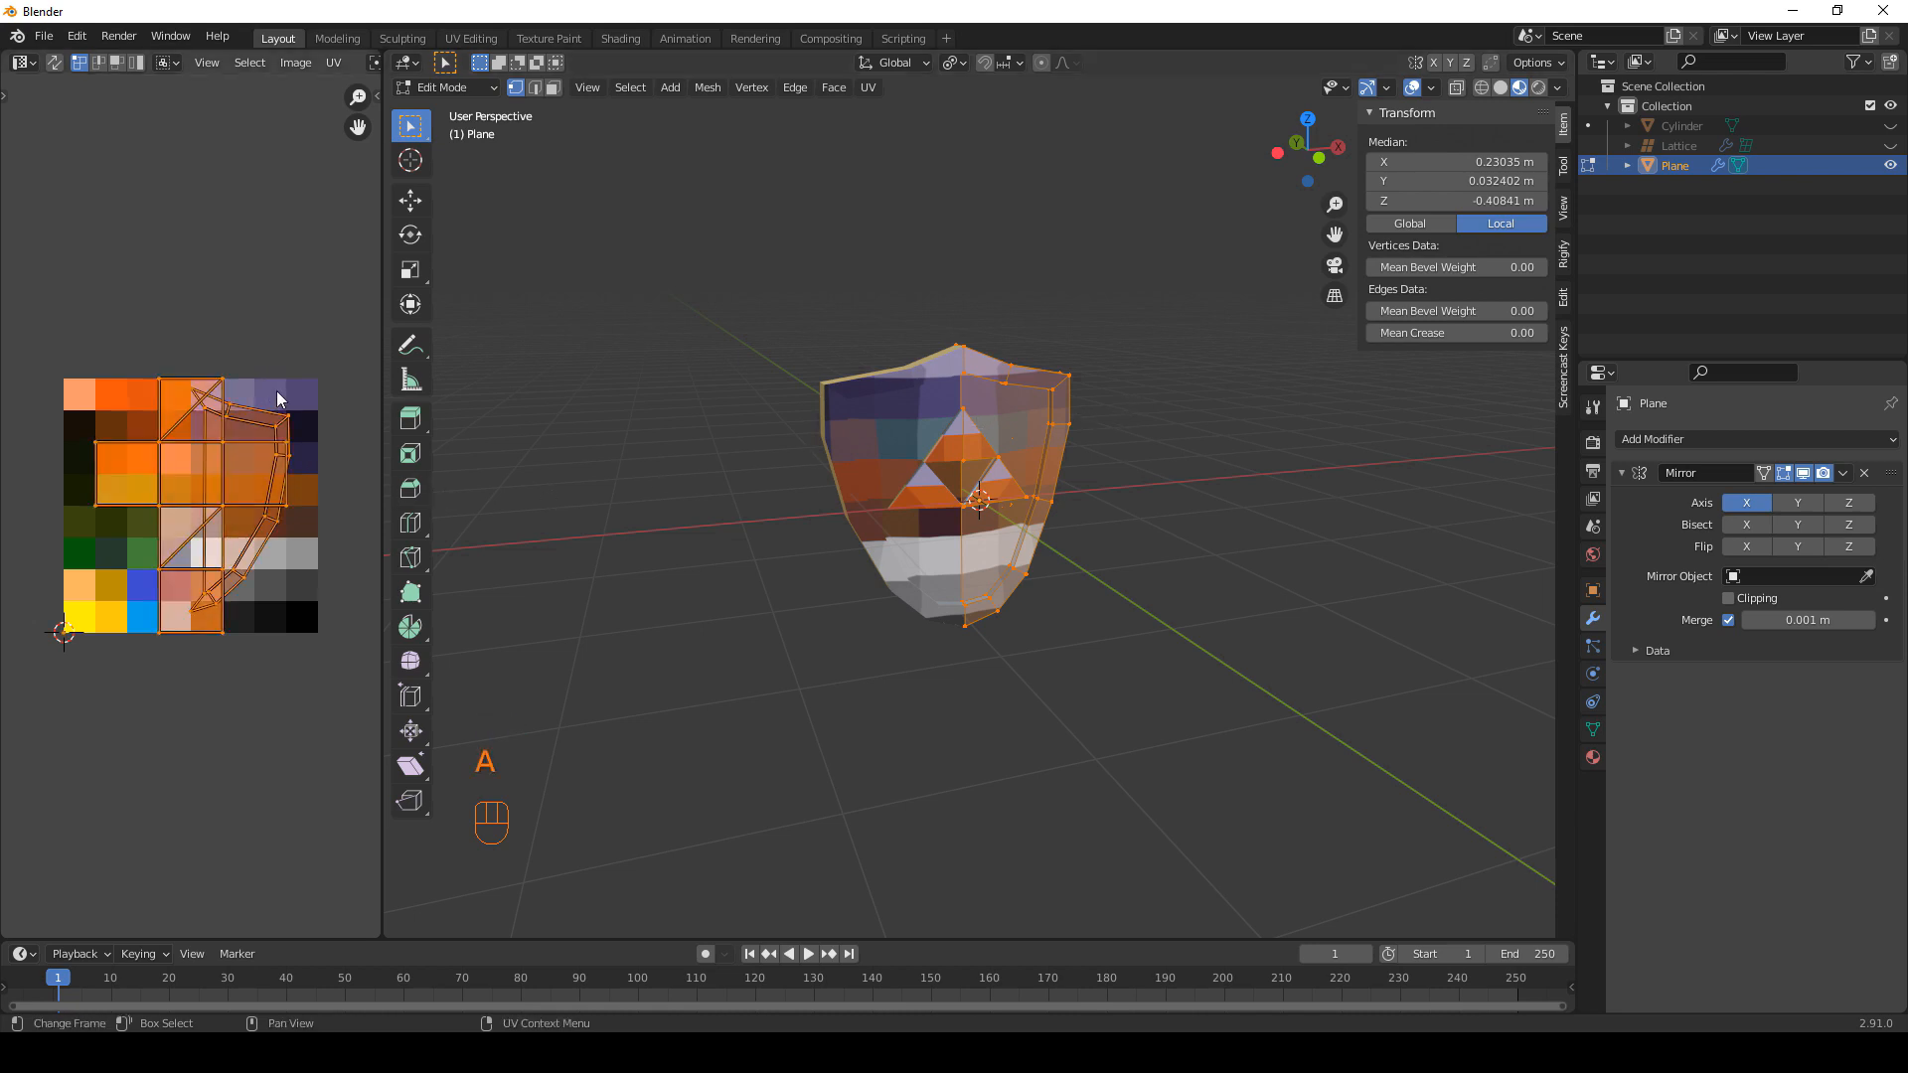
{"action": "key", "text": "s"}
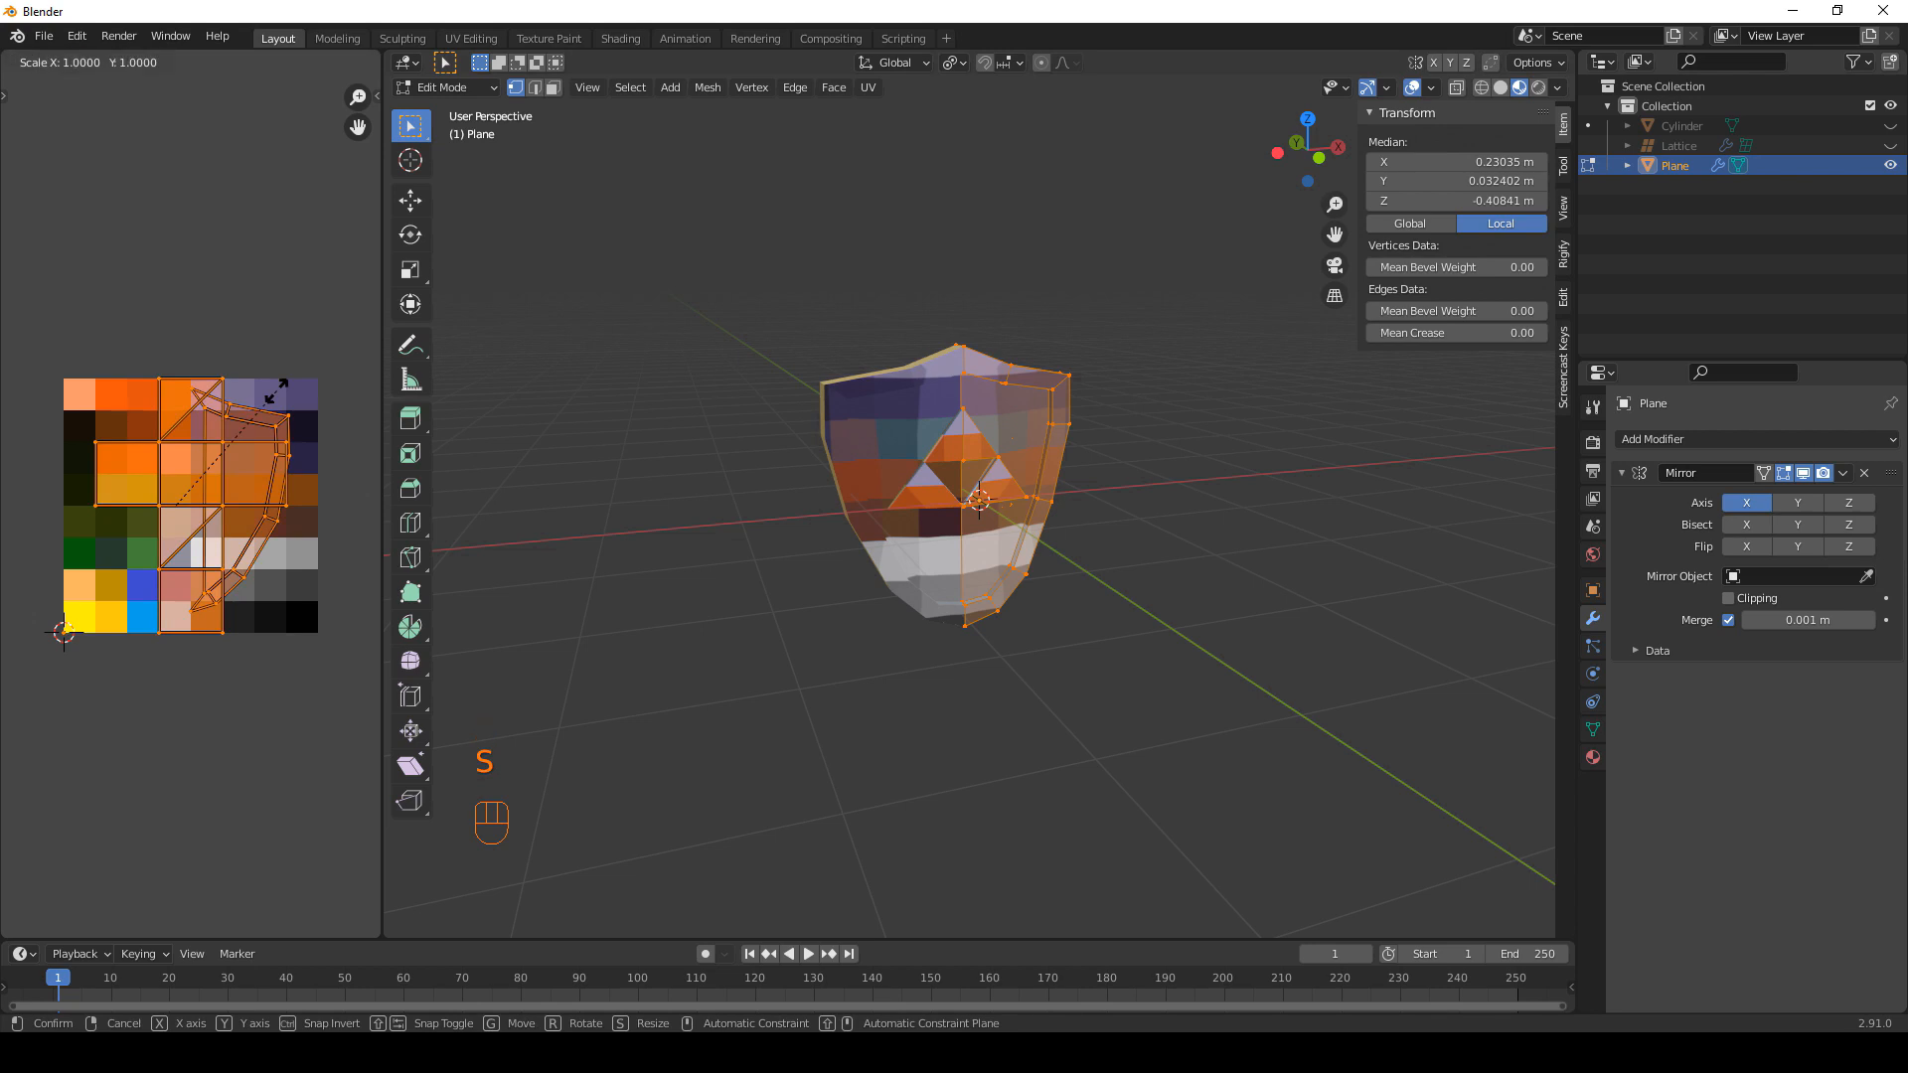
{"action": "key", "text": "0"}
{"action": "key", "text": "Return"}
{"action": "key", "text": "g"}
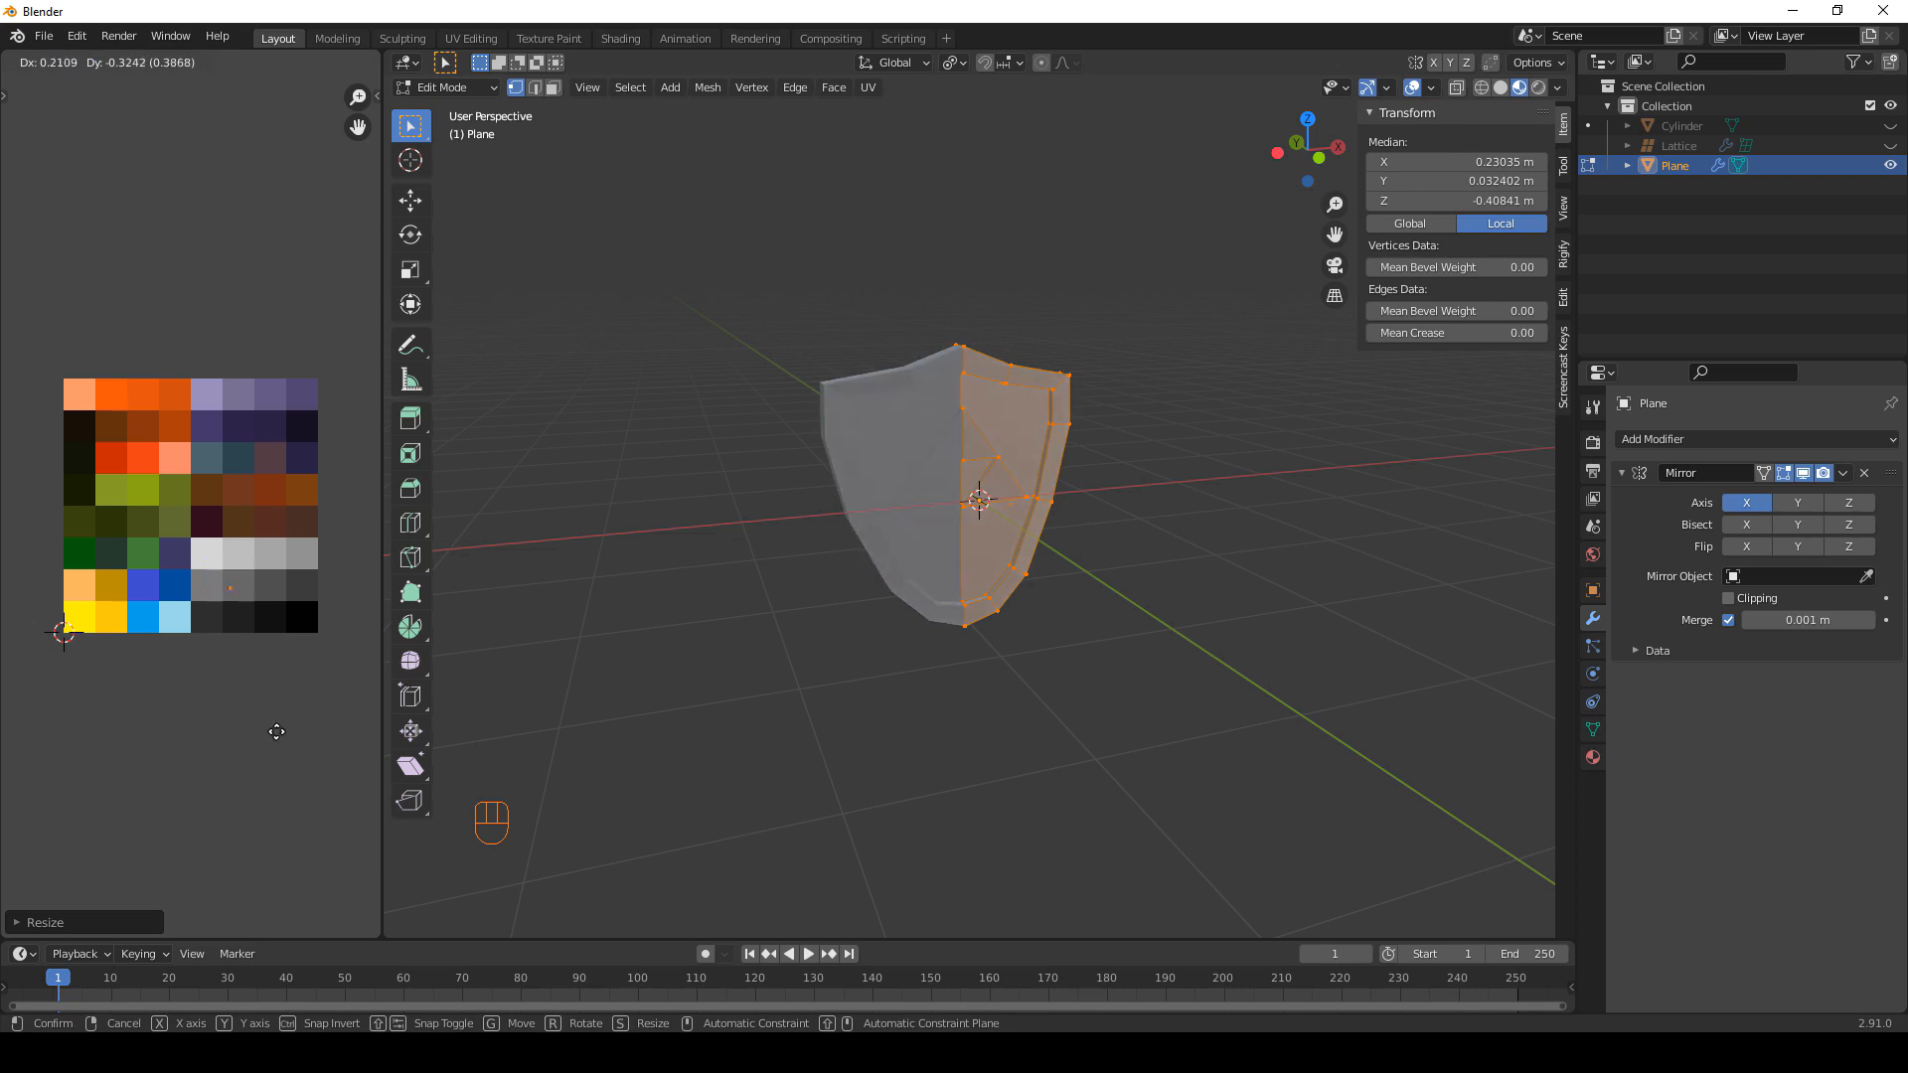
{"action": "left_click", "coordinate": [277, 732]}
Select the front inner panel's faces and move their UVs onto the dark indigo palette swatch.
{"action": "scroll", "coordinate": [1262, 555], "scroll_direction": "up", "scroll_amount": 3}
{"action": "left_click", "coordinate": [1266, 554]}
{"action": "middle_click_drag", "start_coordinate": [1266, 555], "coordinate": [1250, 554]}
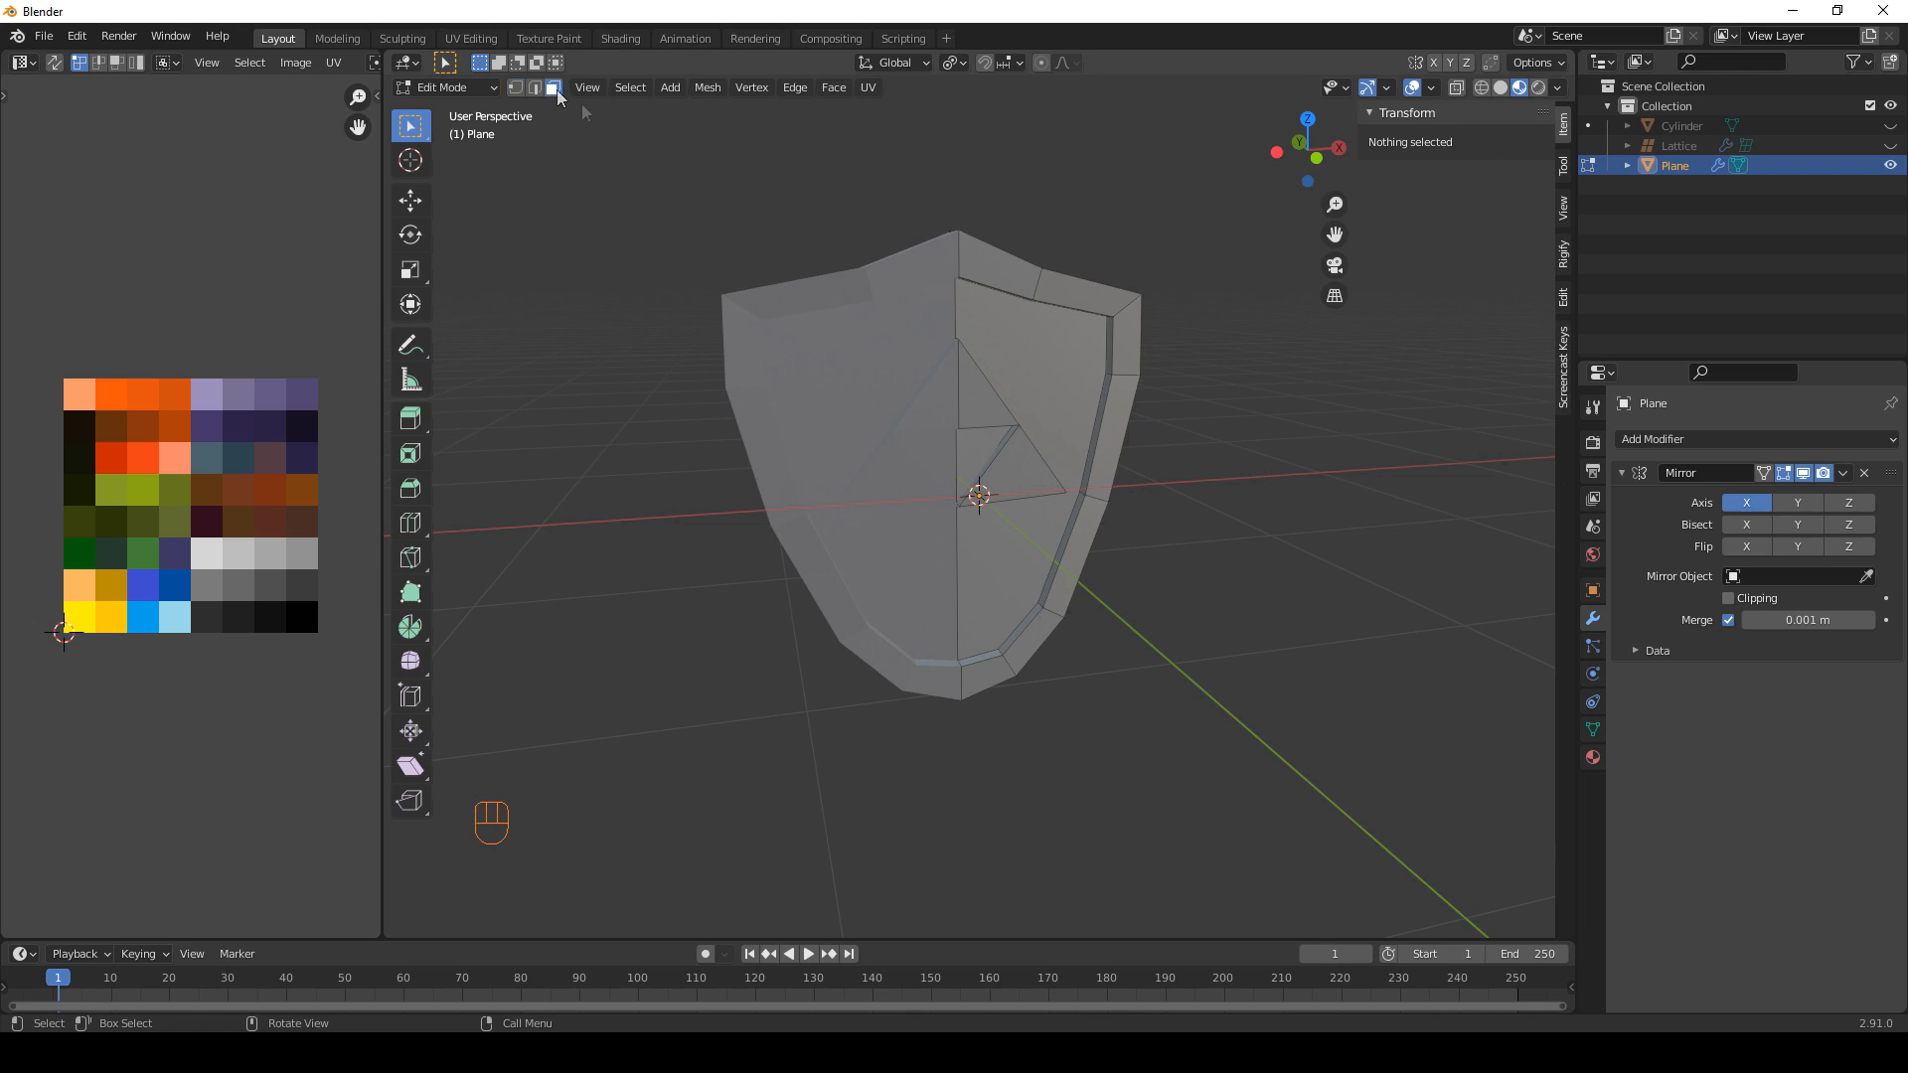
{"action": "key", "text": "l"}
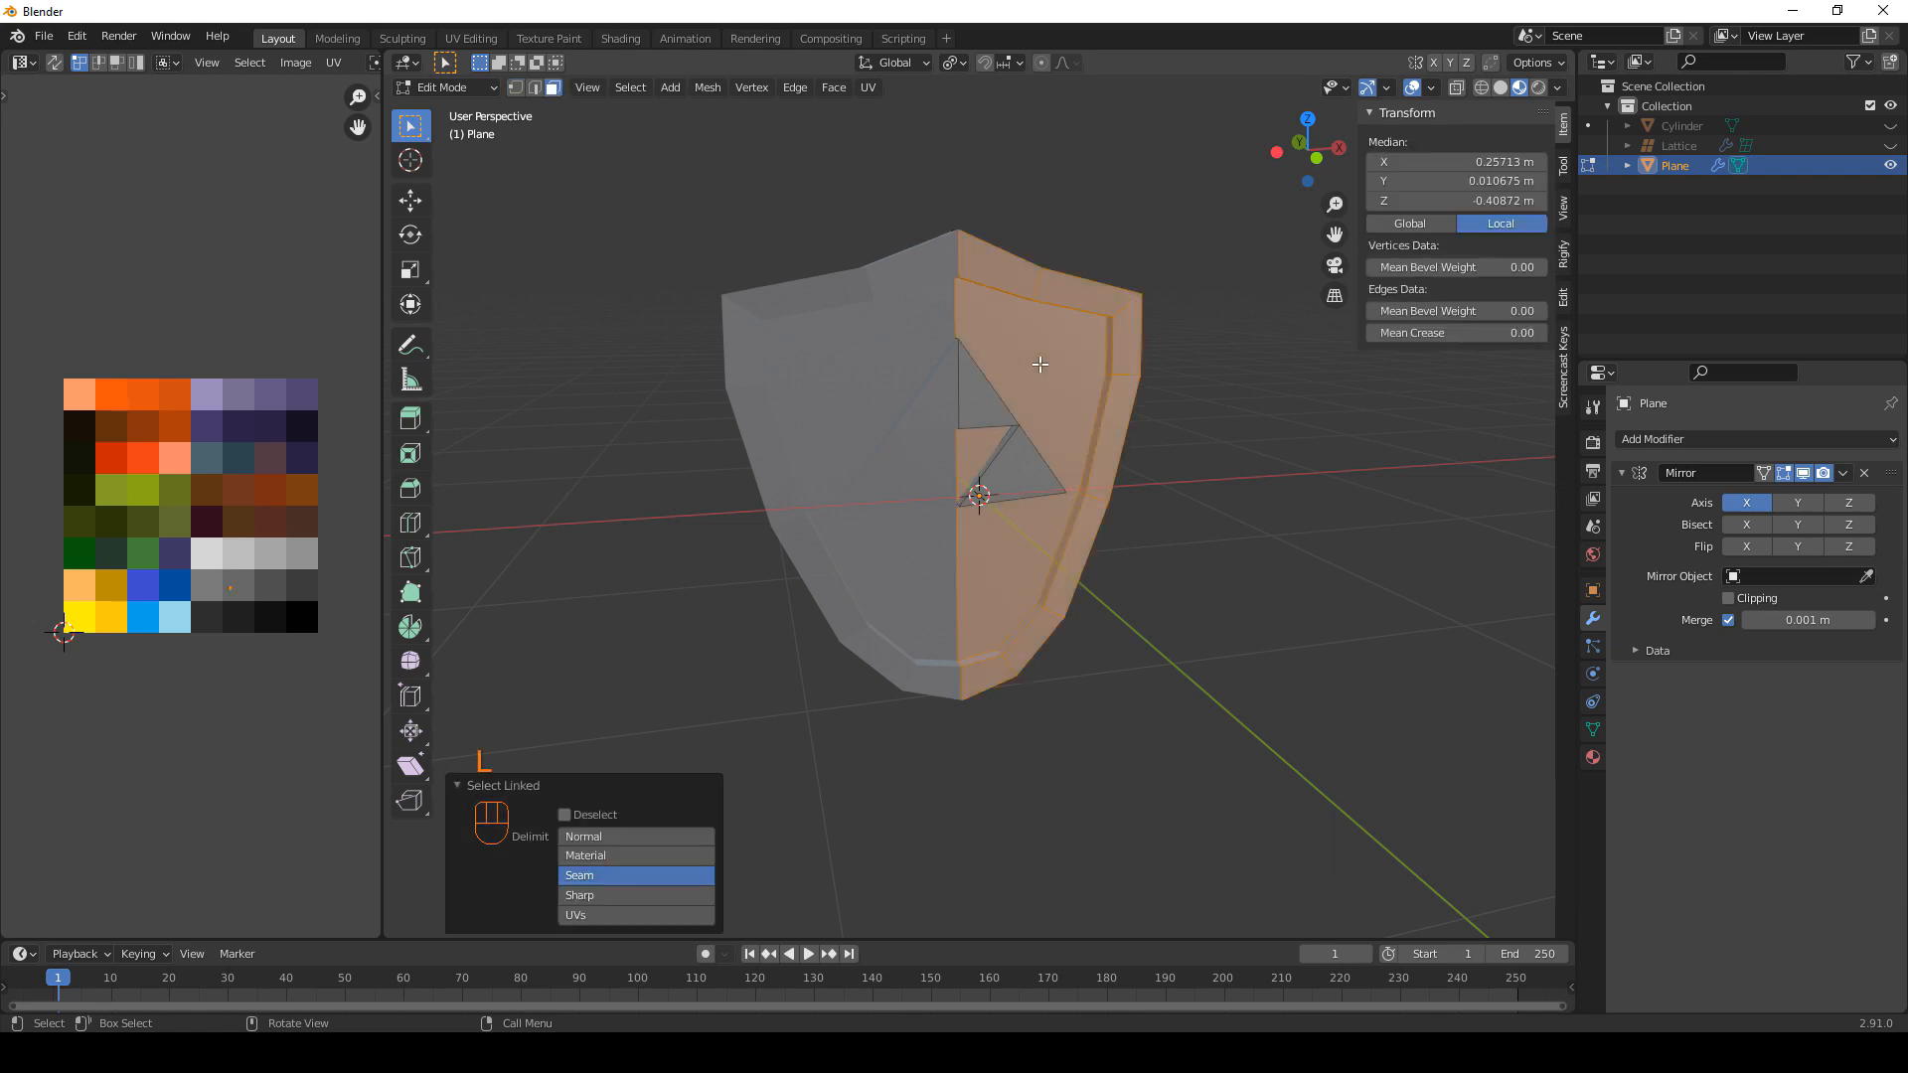
{"action": "left_click", "coordinate": [1311, 444]}
{"action": "key", "text": "l"}
{"action": "key", "text": "g"}
{"action": "left_click", "coordinate": [250, 600]}
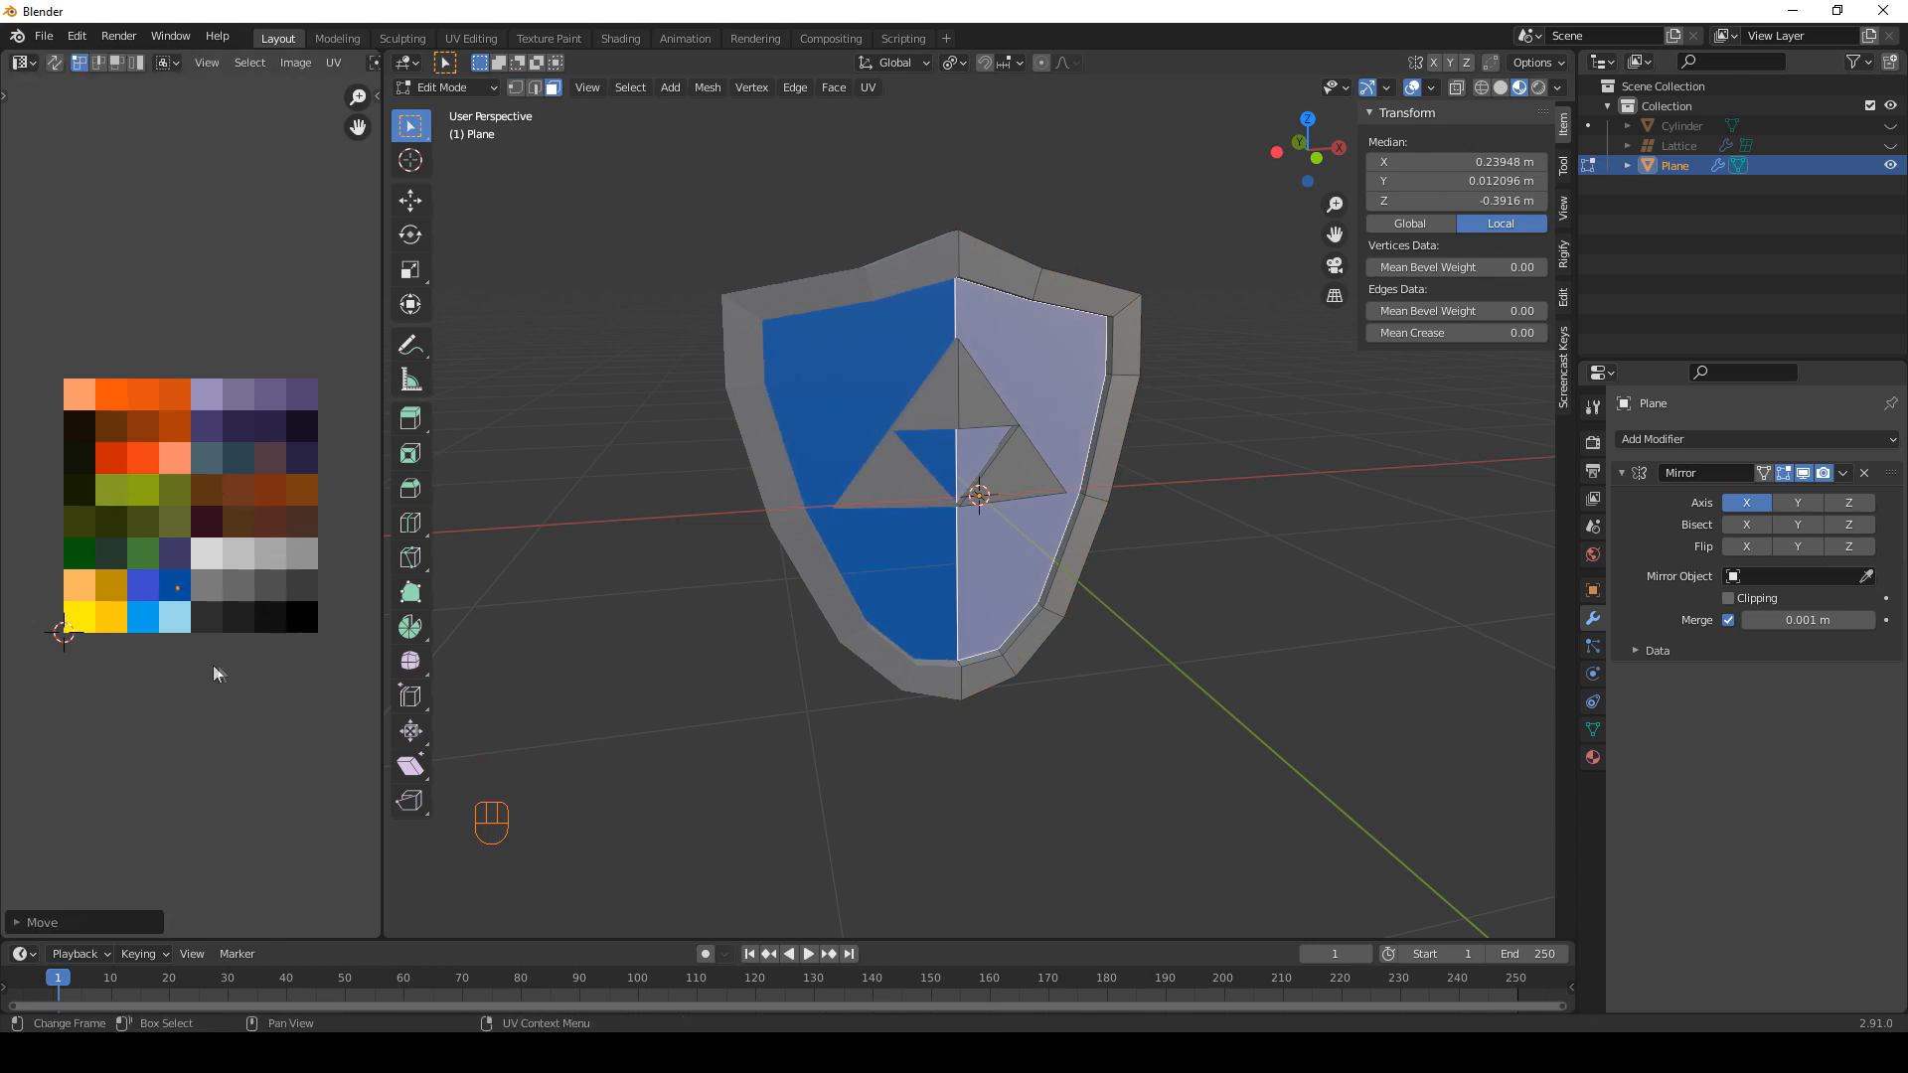
{"action": "key", "text": "g"}
{"action": "left_click", "coordinate": [262, 612]}
Select the linked triangle relief faces on the front and move their UVs onto the dark gold palette swatch.
{"action": "middle_click_drag", "start_coordinate": [1036, 591], "coordinate": [1081, 588]}
{"action": "left_click", "coordinate": [1230, 513]}
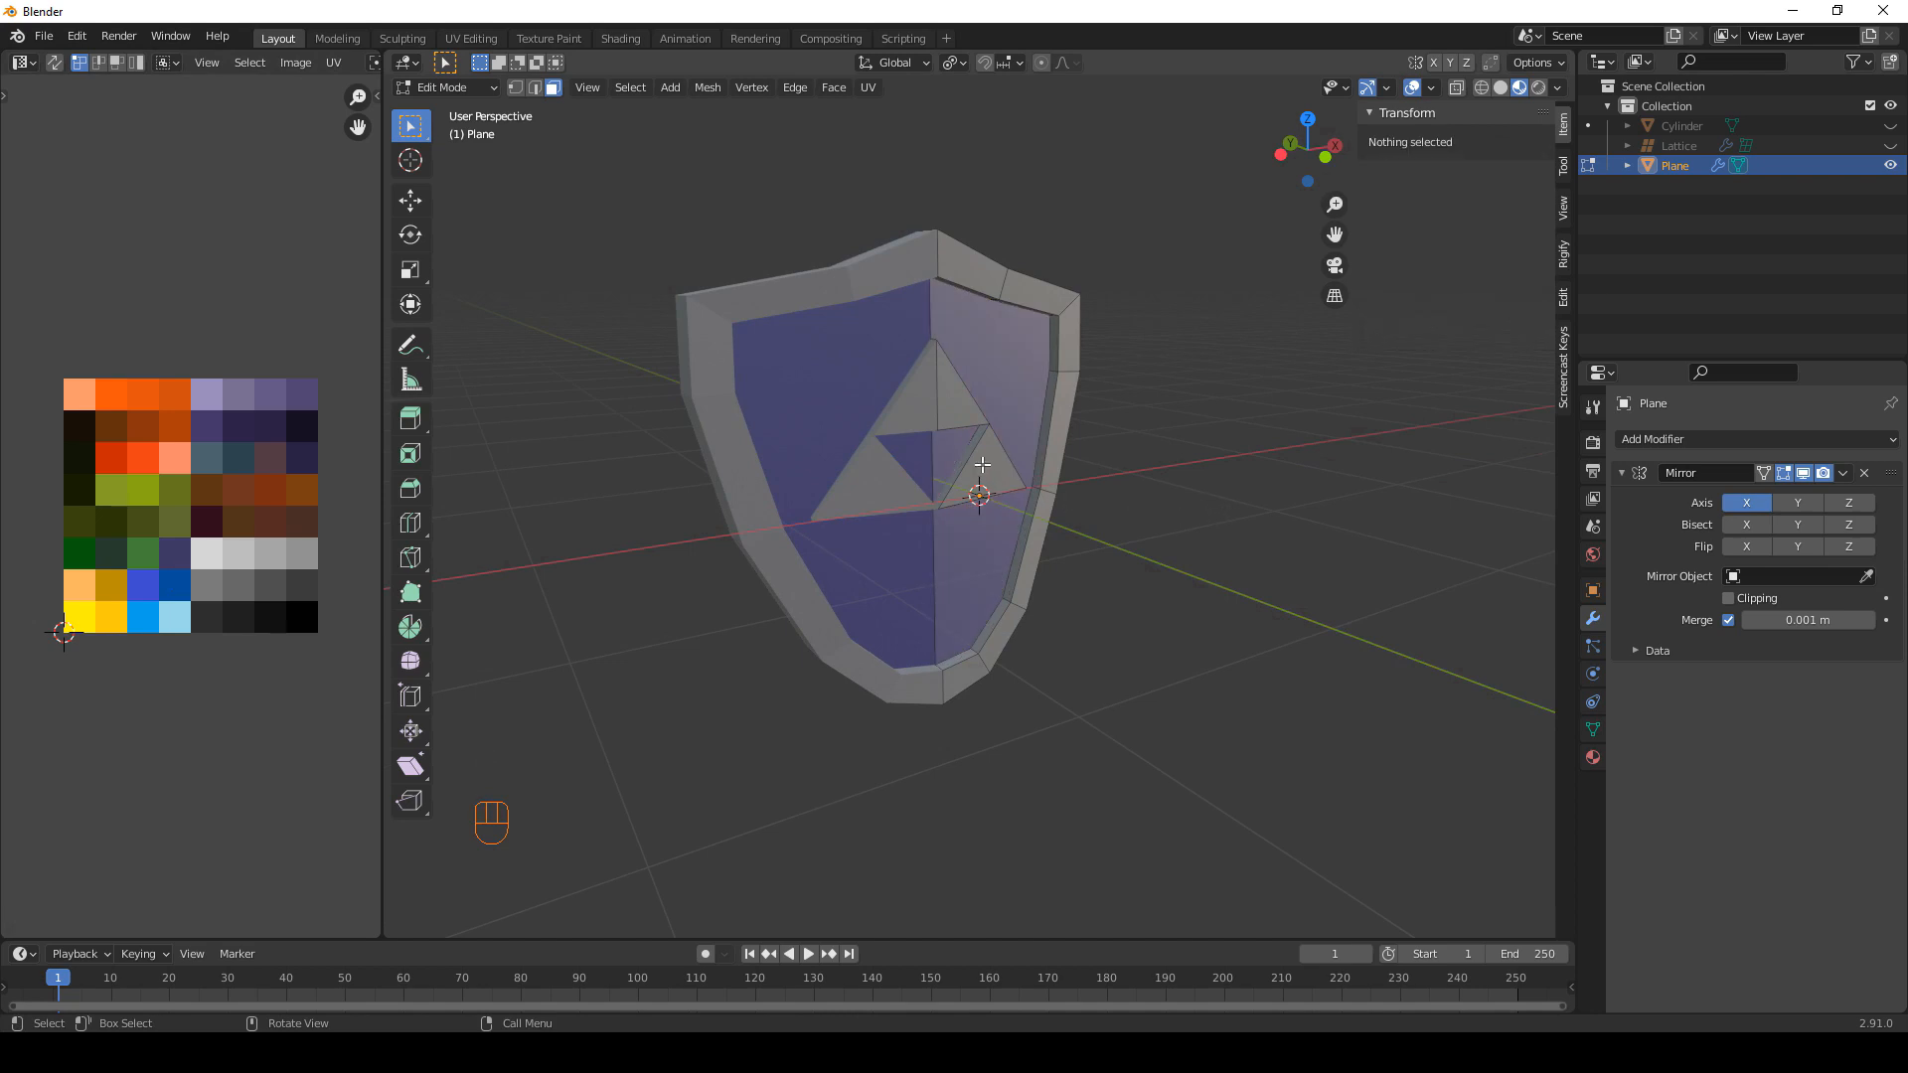
{"action": "key", "text": "l"}
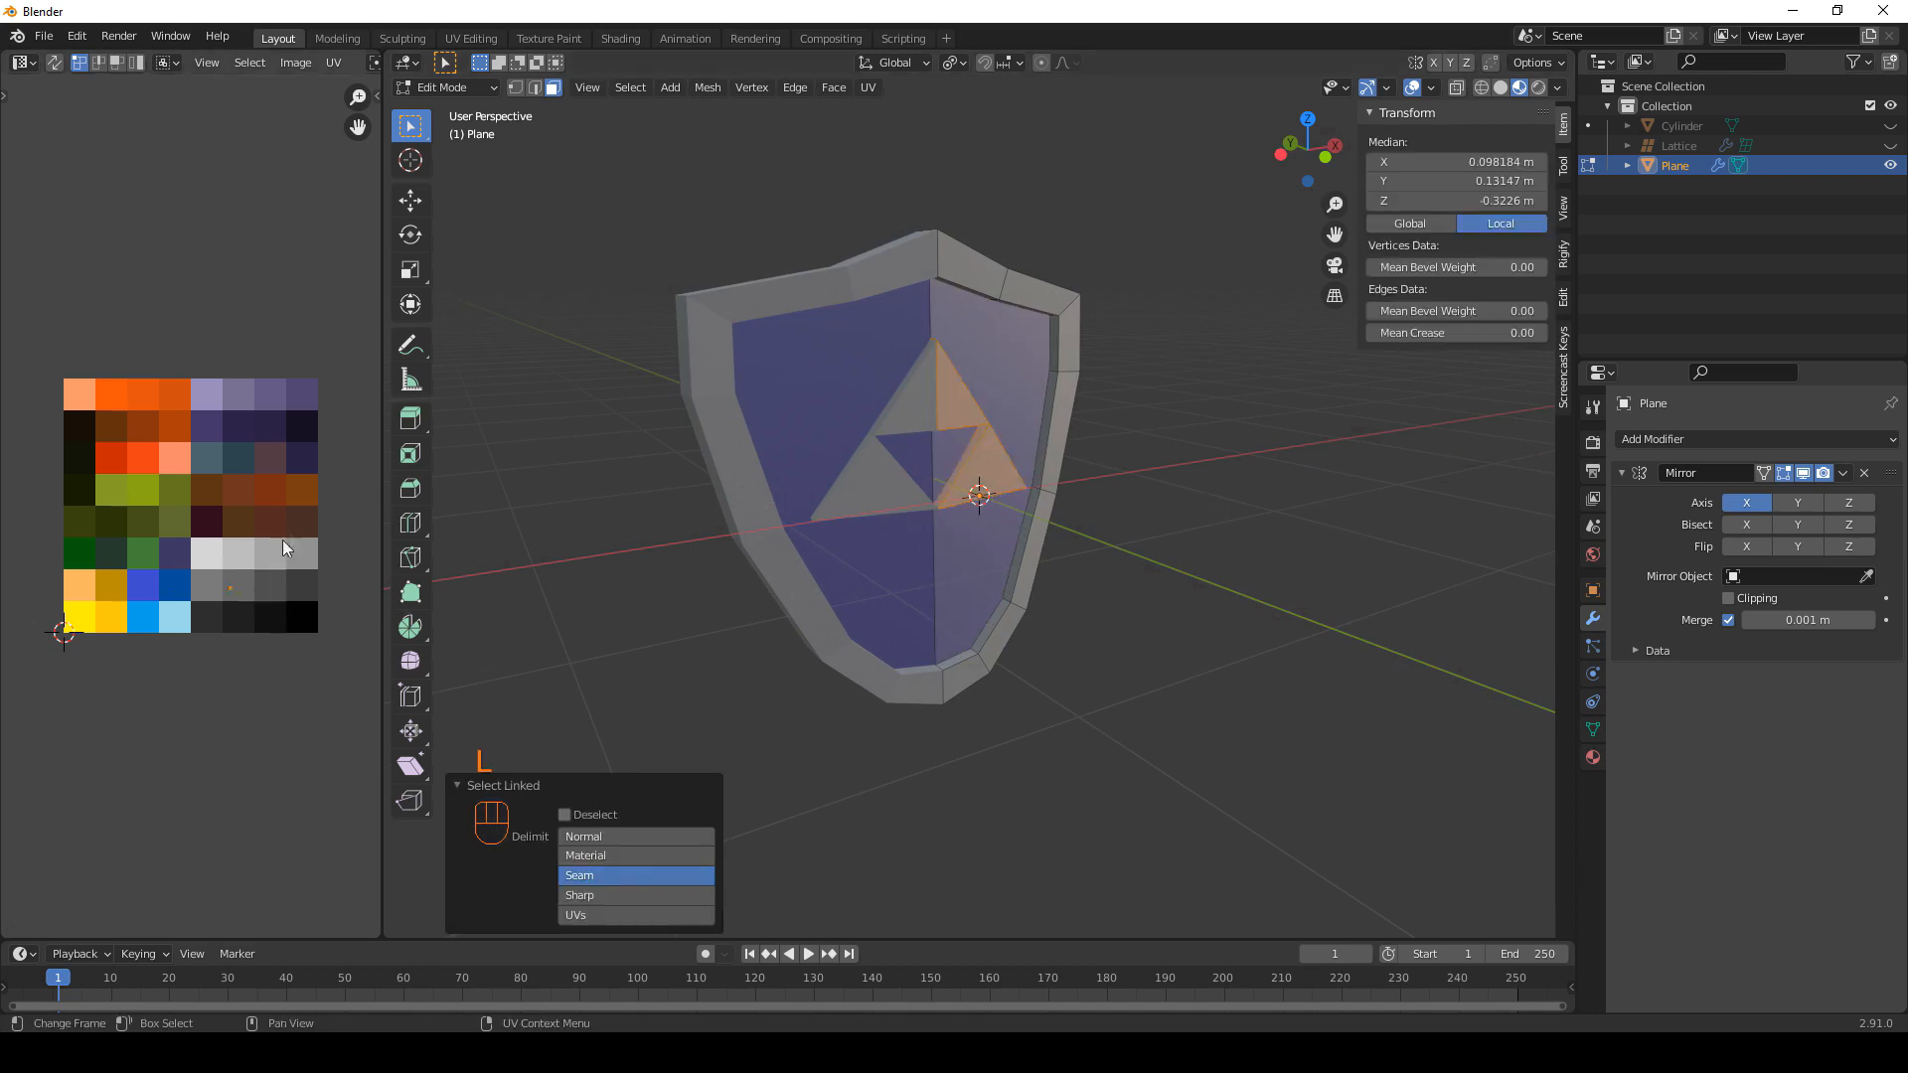
{"action": "key", "text": "g"}
{"action": "left_click", "coordinate": [172, 529]}
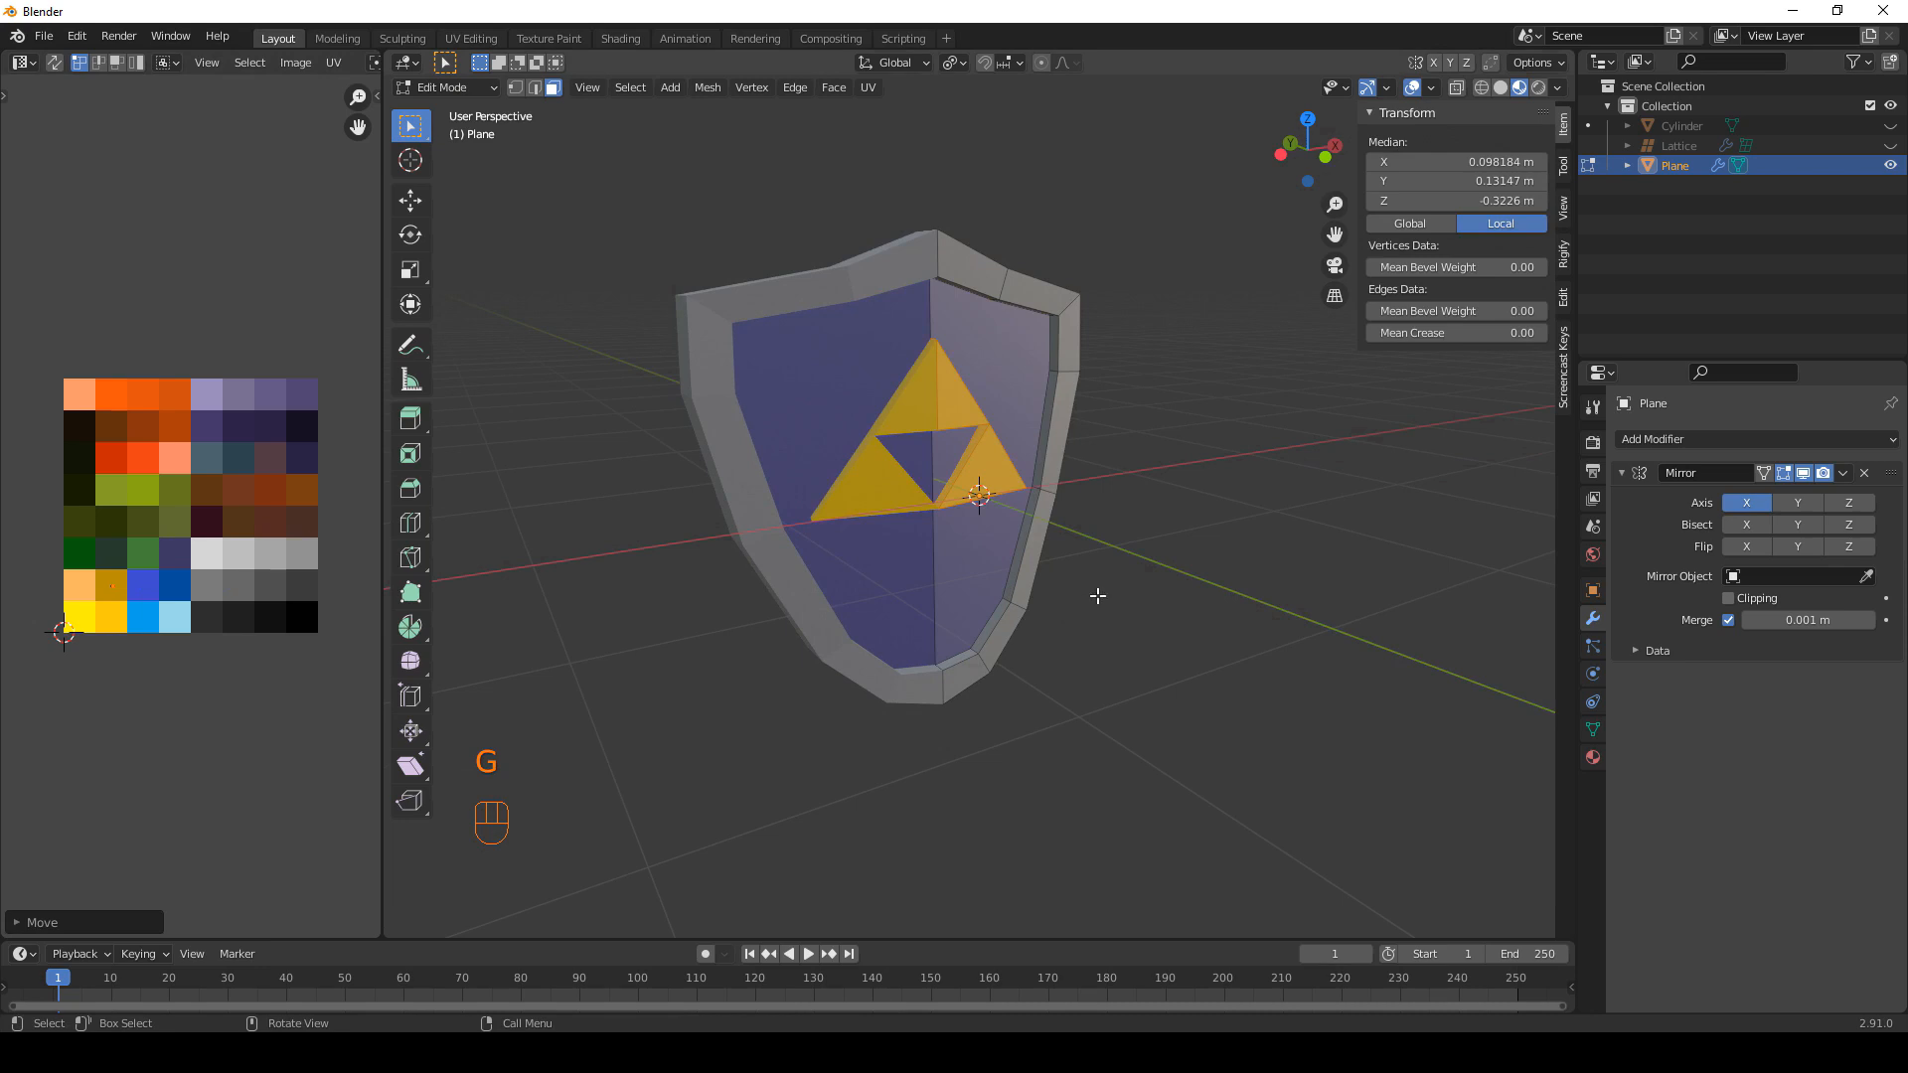
{"action": "left_click", "coordinate": [1098, 596]}
Select the inner panel face on the shield's back and move its UVs onto the black palette swatch.
{"action": "middle_click_drag", "start_coordinate": [641, 442], "coordinate": [943, 455]}
{"action": "left_click", "coordinate": [881, 394]}
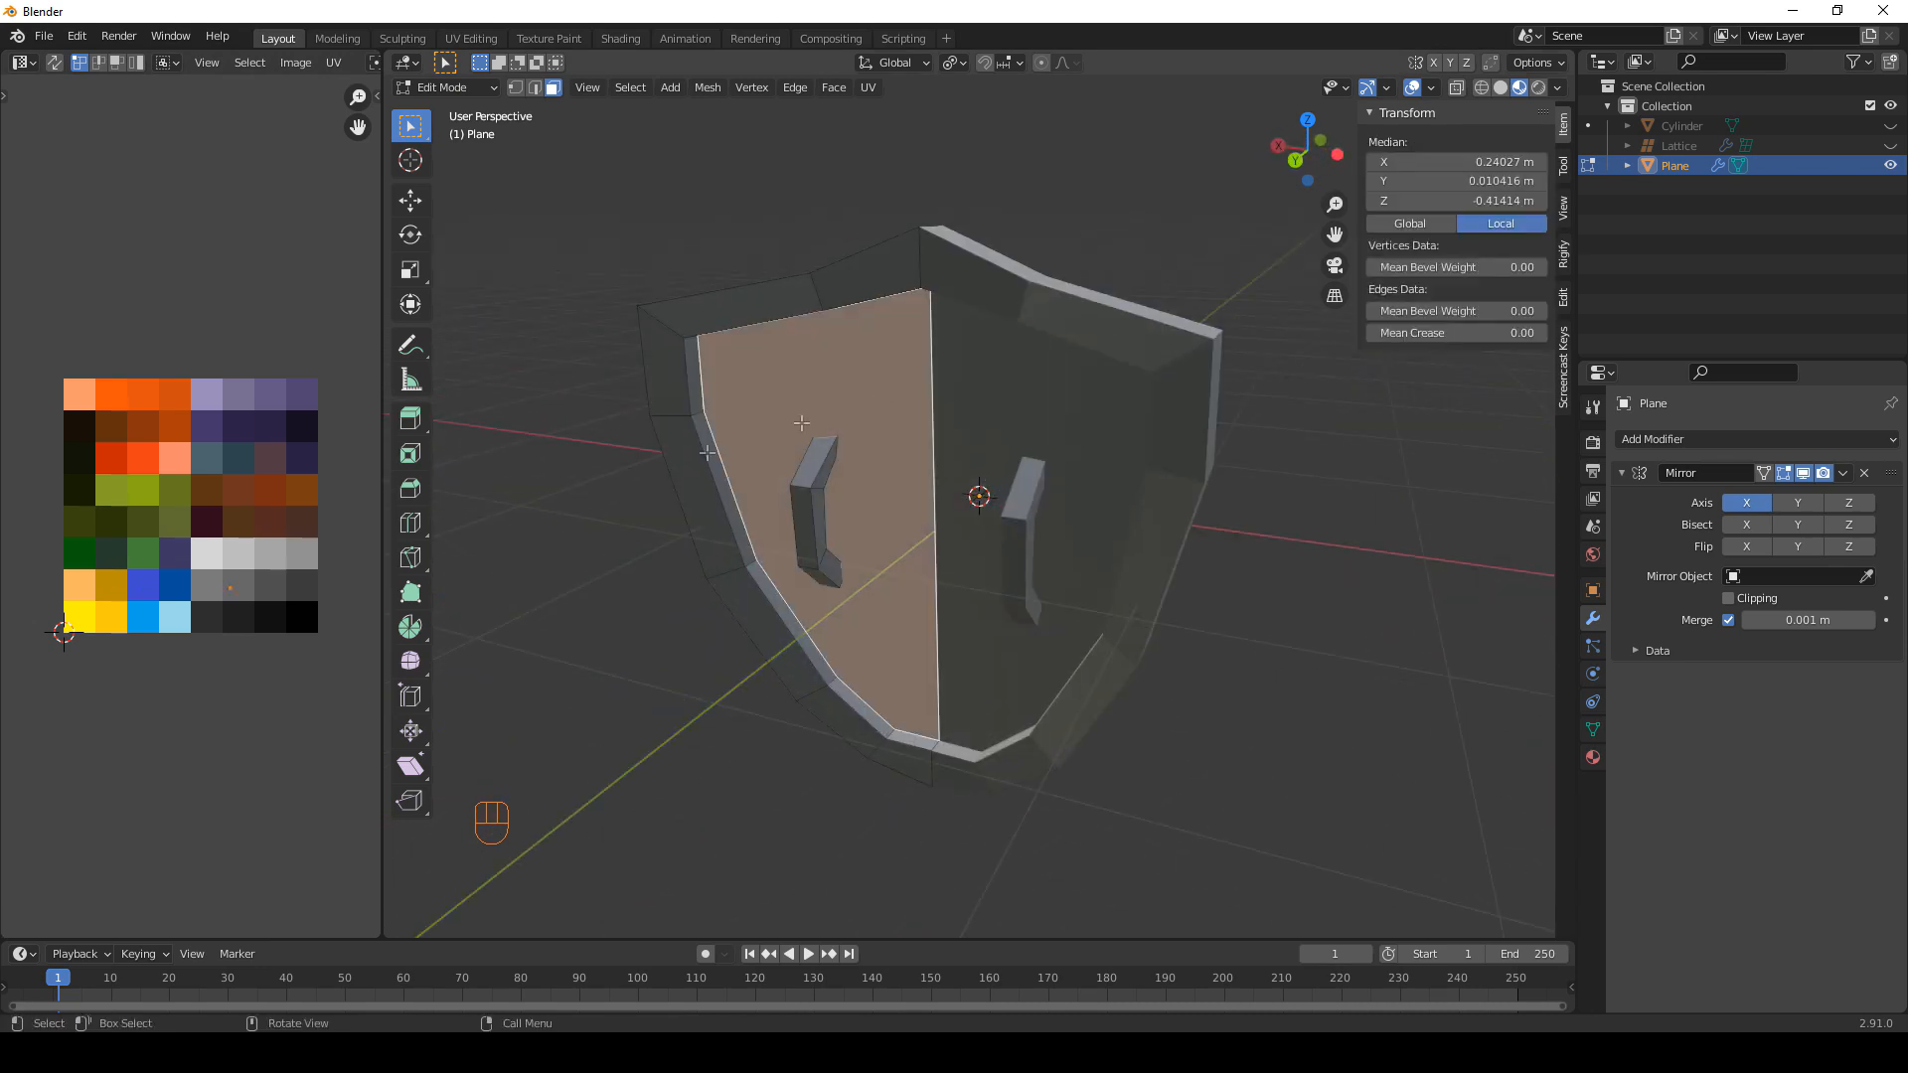
{"action": "key", "text": "g"}
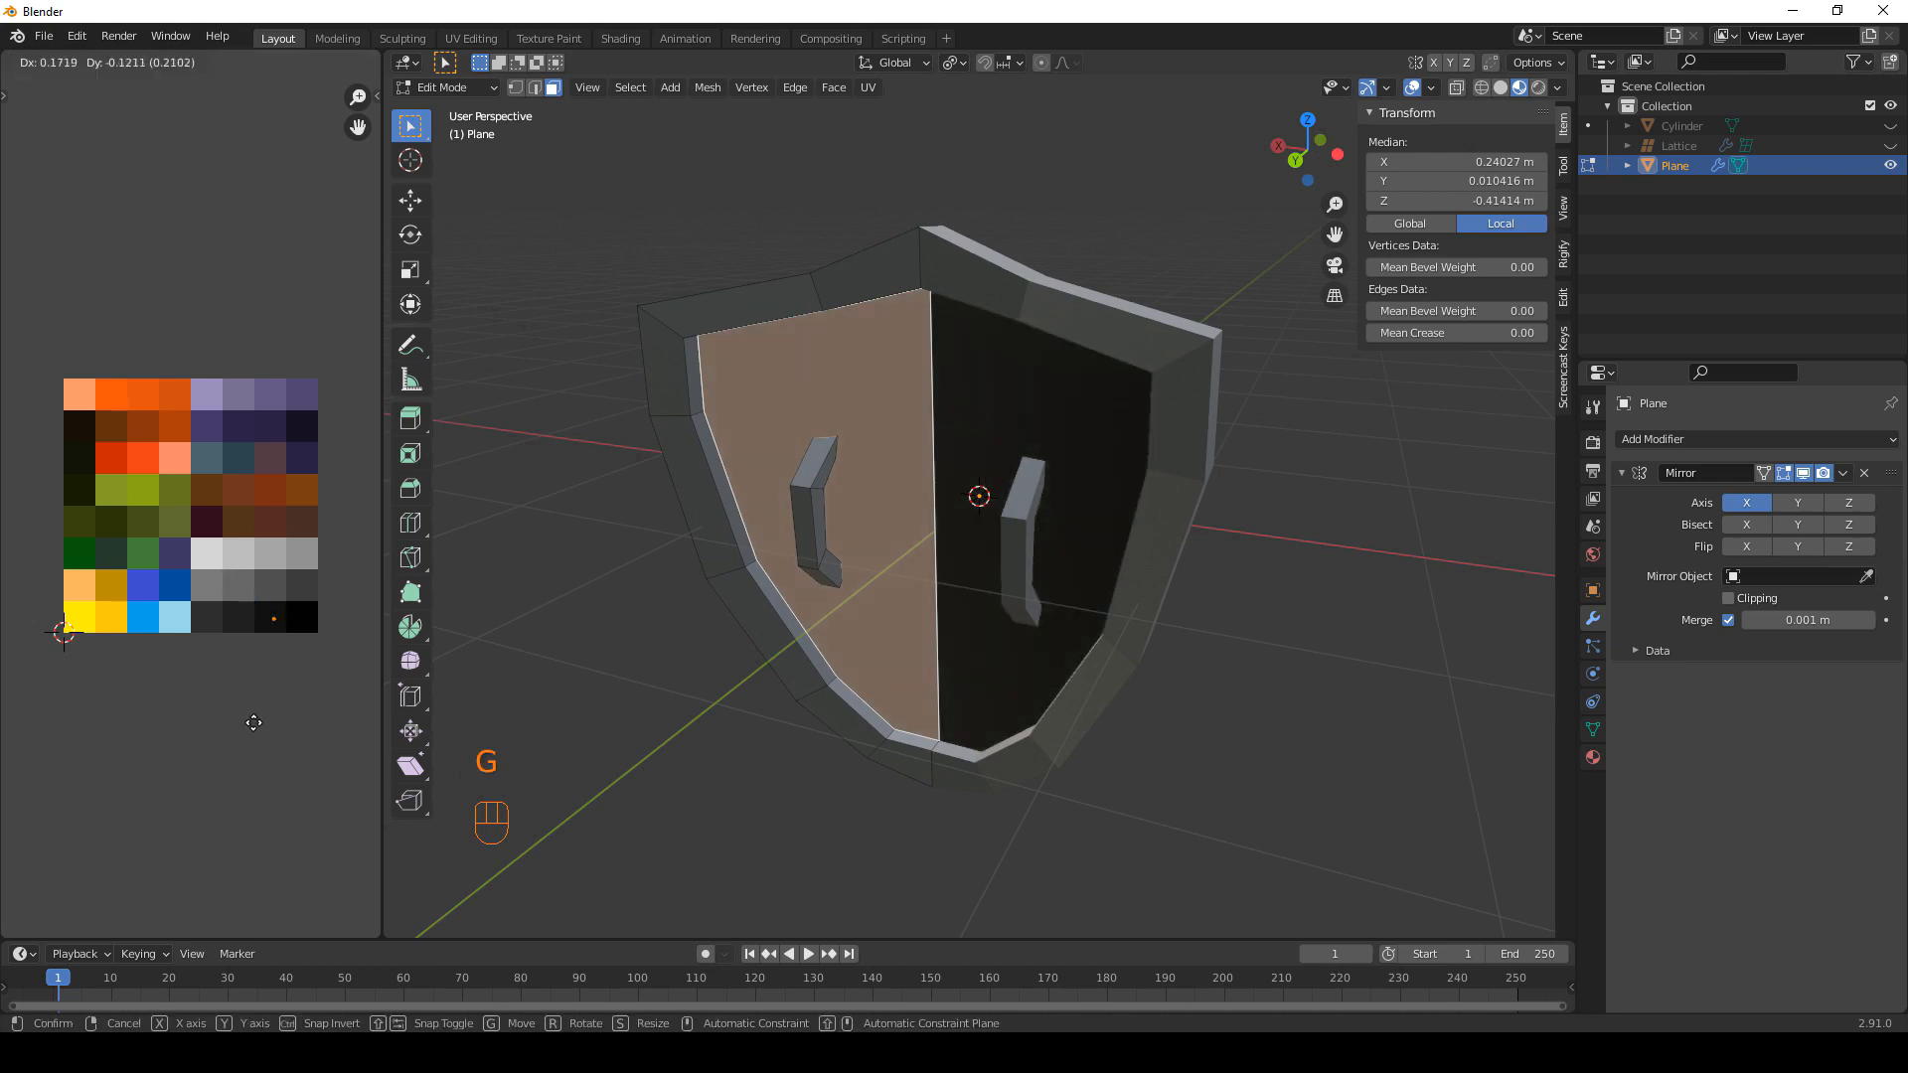
{"action": "left_click", "coordinate": [288, 725]}
{"action": "left_click", "coordinate": [1212, 596]}
Select the linked handle faces on the back and move their UVs onto the orange-brown palette swatch.
{"action": "middle_click_drag", "start_coordinate": [1212, 596], "coordinate": [839, 533]}
{"action": "key", "text": "l"}
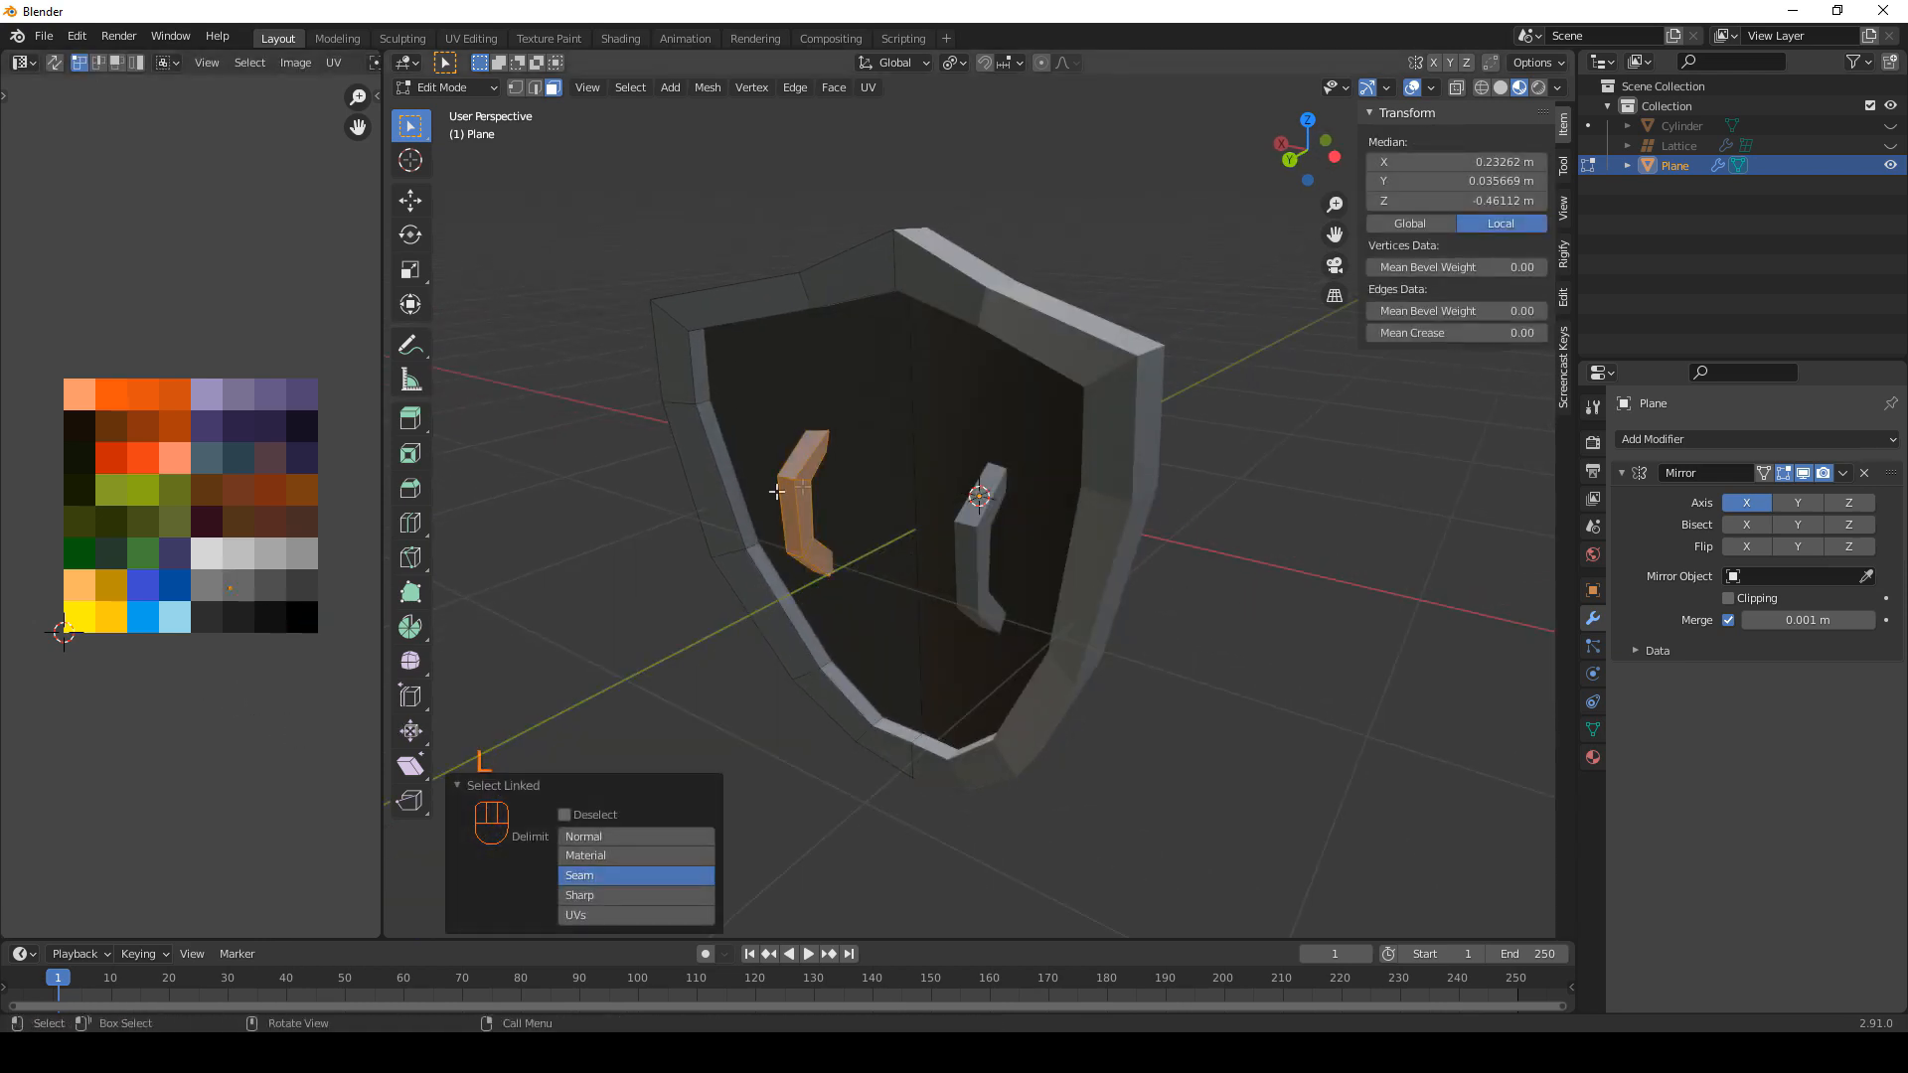
{"action": "key", "text": "g"}
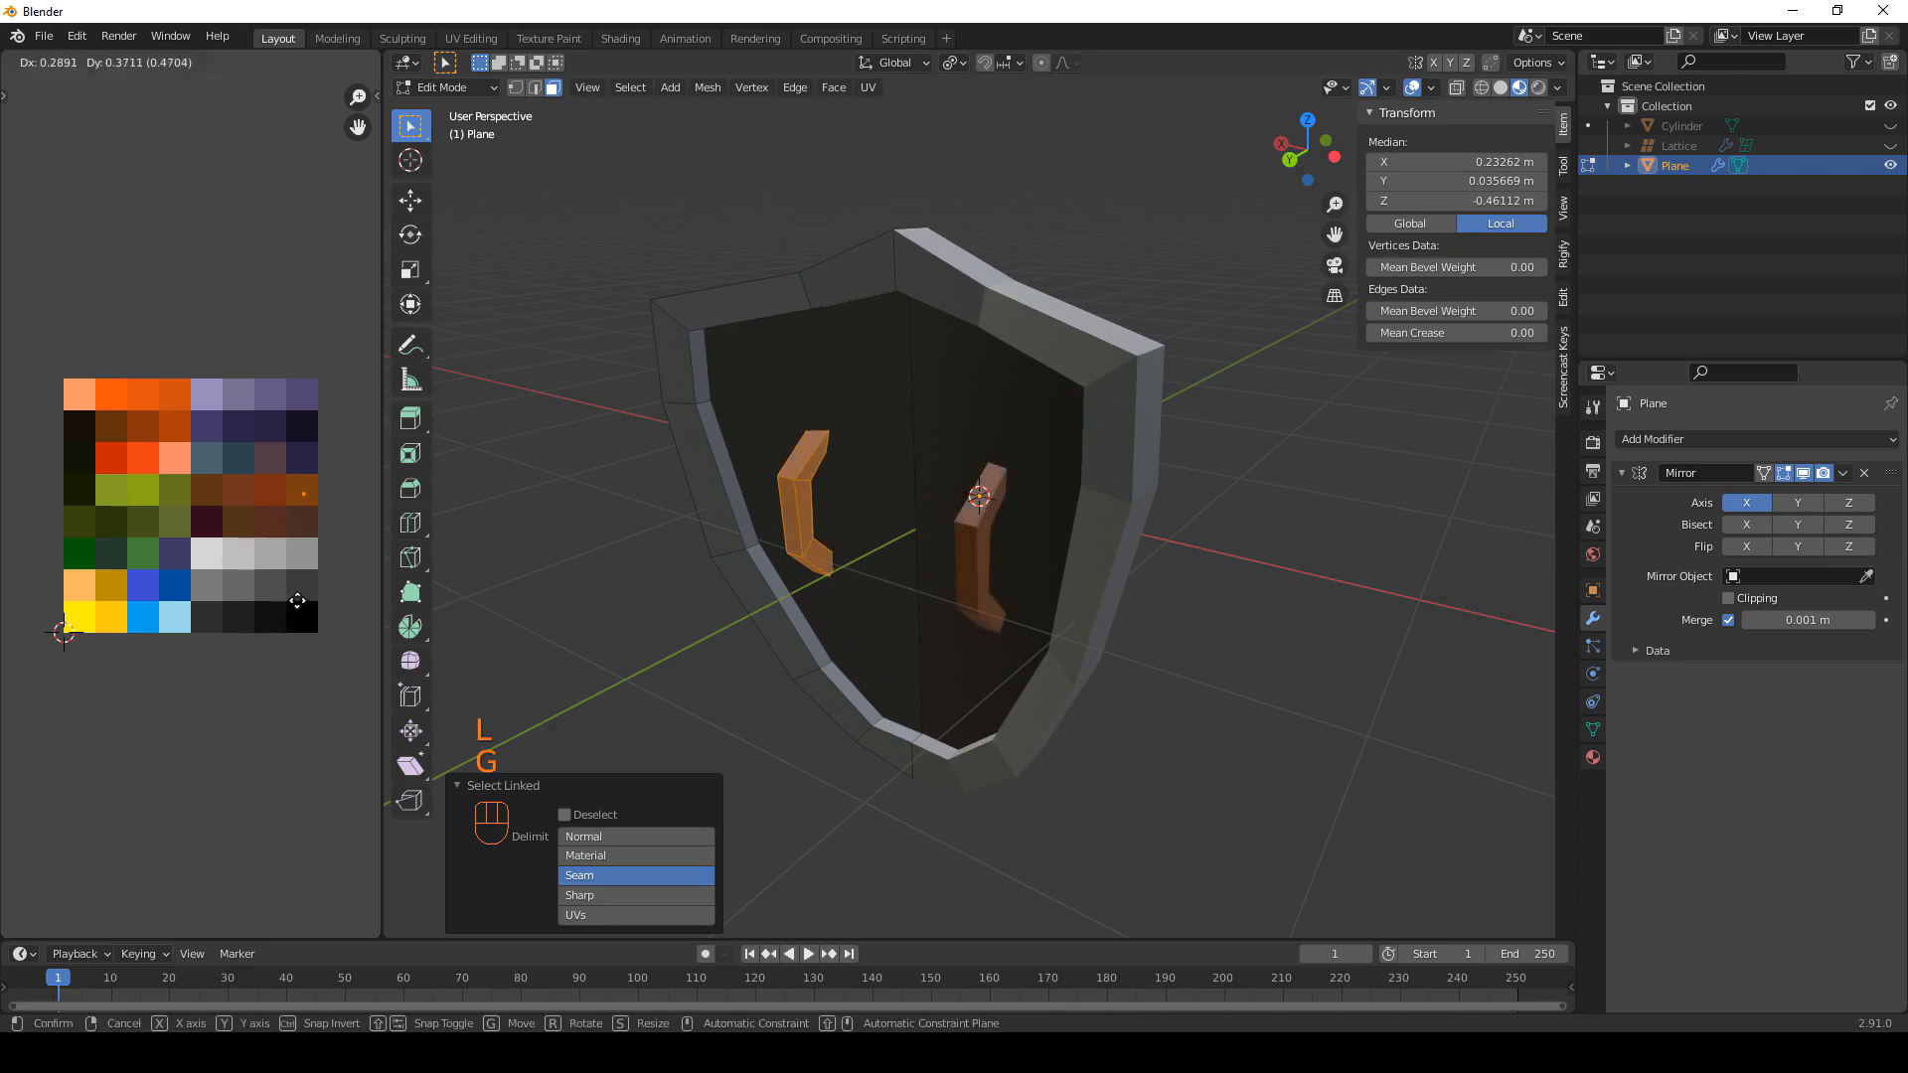
{"action": "left_click", "coordinate": [294, 608]}
{"action": "left_click", "coordinate": [1265, 534]}
In front view, scale the whole shield mesh along global Z by about 1.1 and clear the selection.
{"action": "middle_click_drag", "start_coordinate": [1264, 533], "coordinate": [942, 491]}
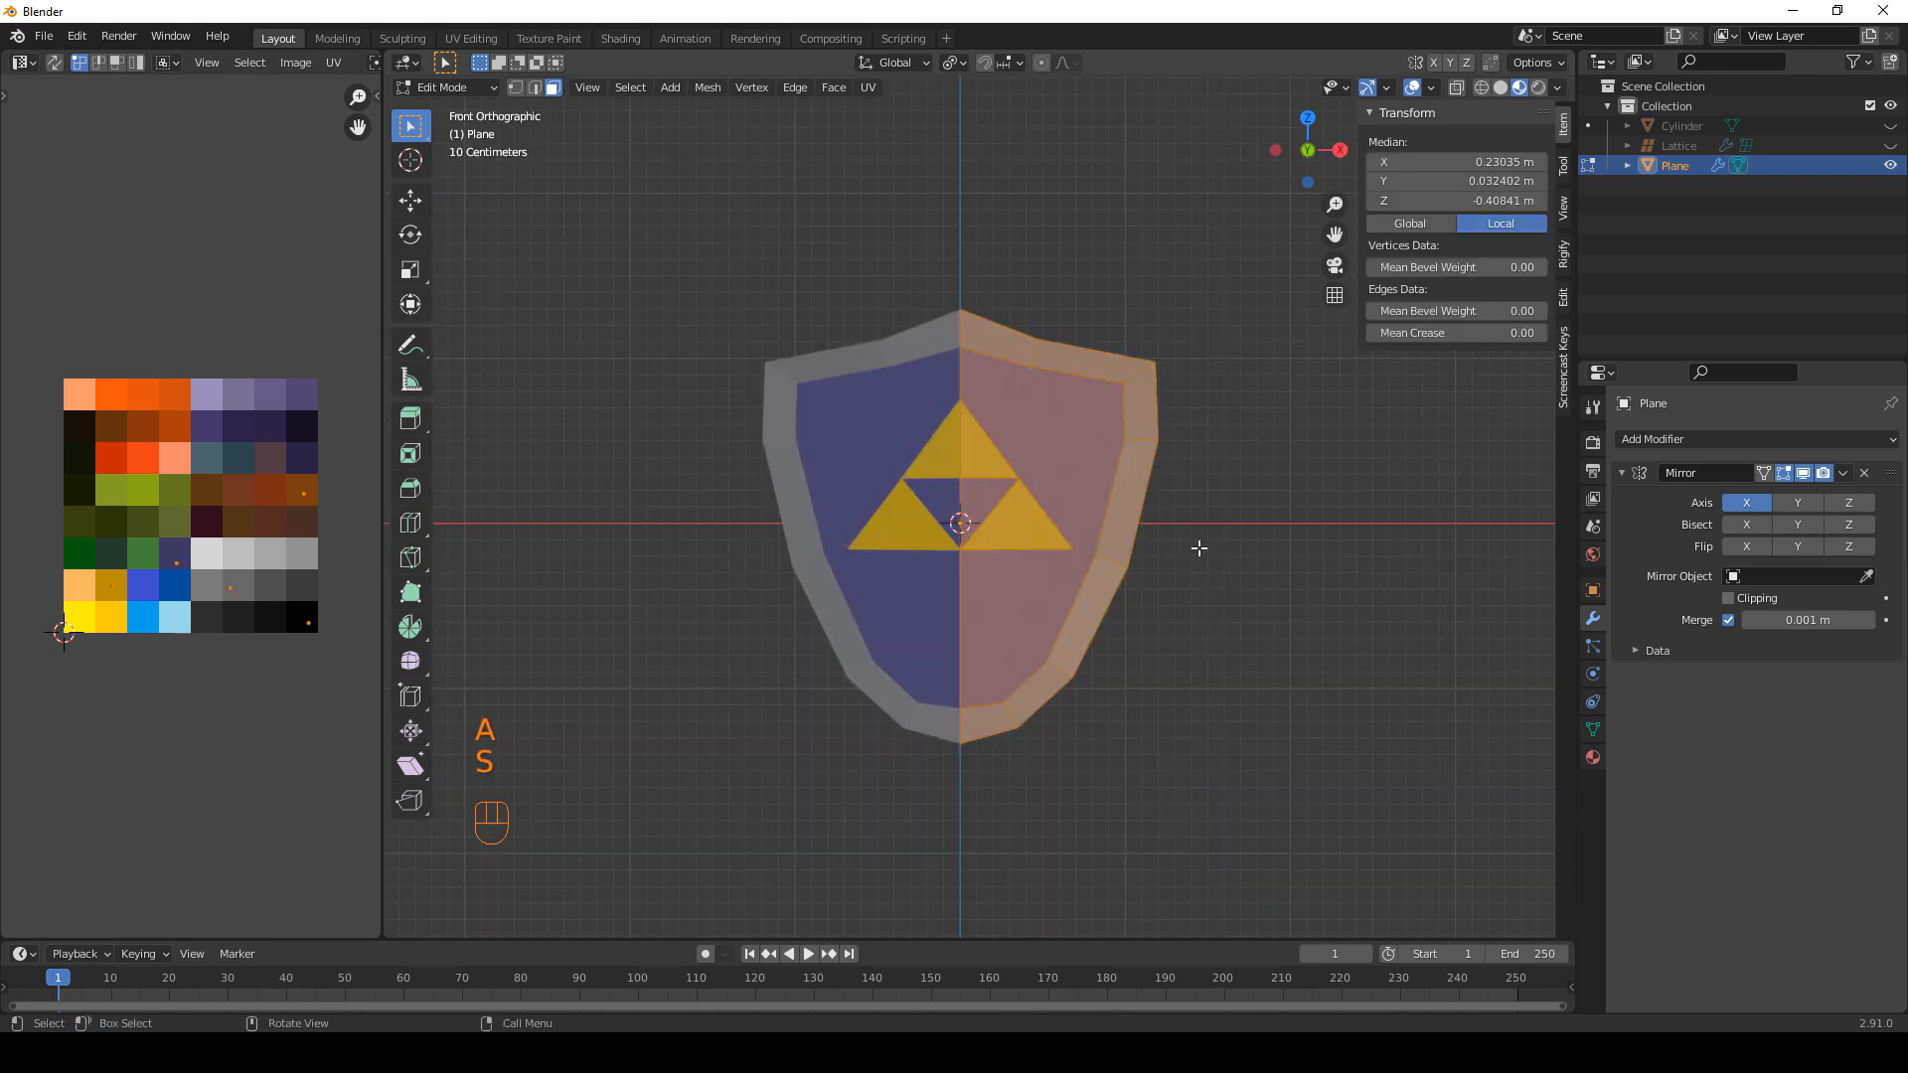
{"action": "key", "text": "s"}
{"action": "key", "text": "z"}
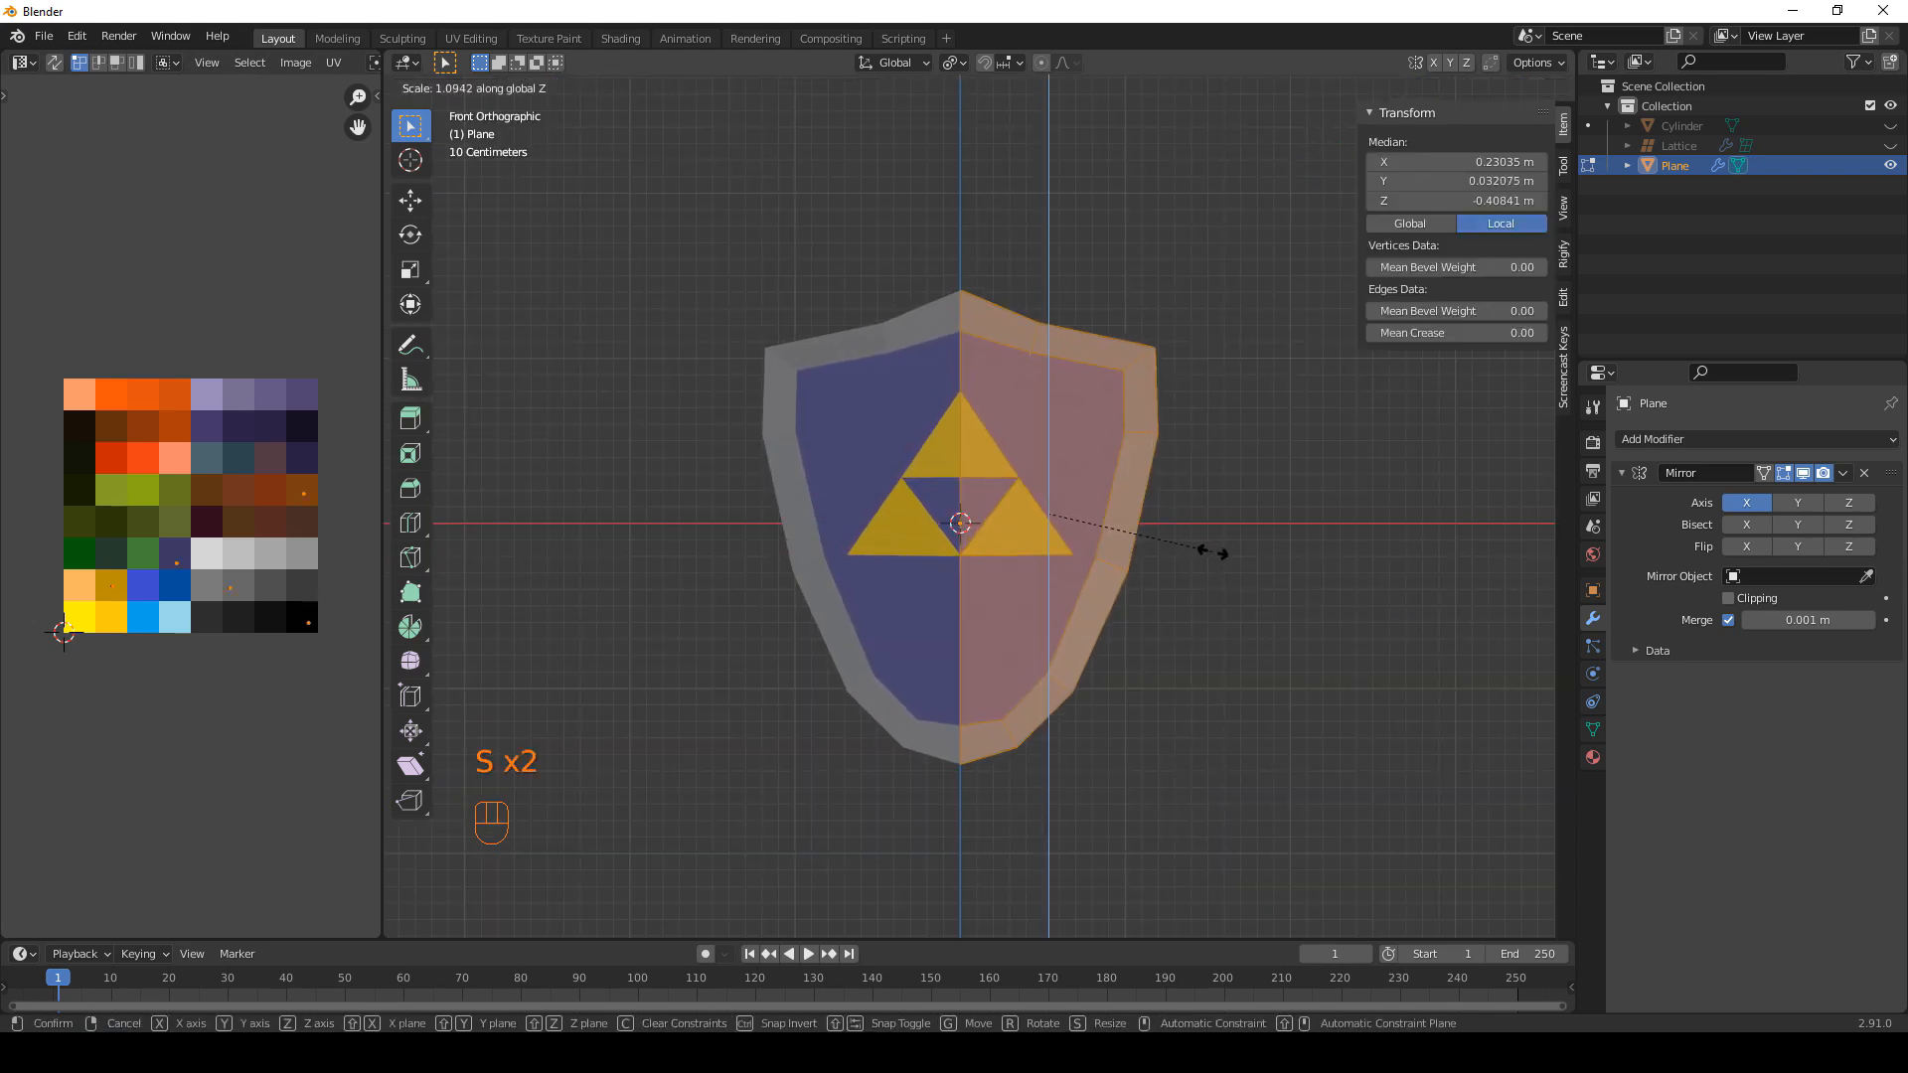
{"action": "left_click", "coordinate": [1214, 553]}
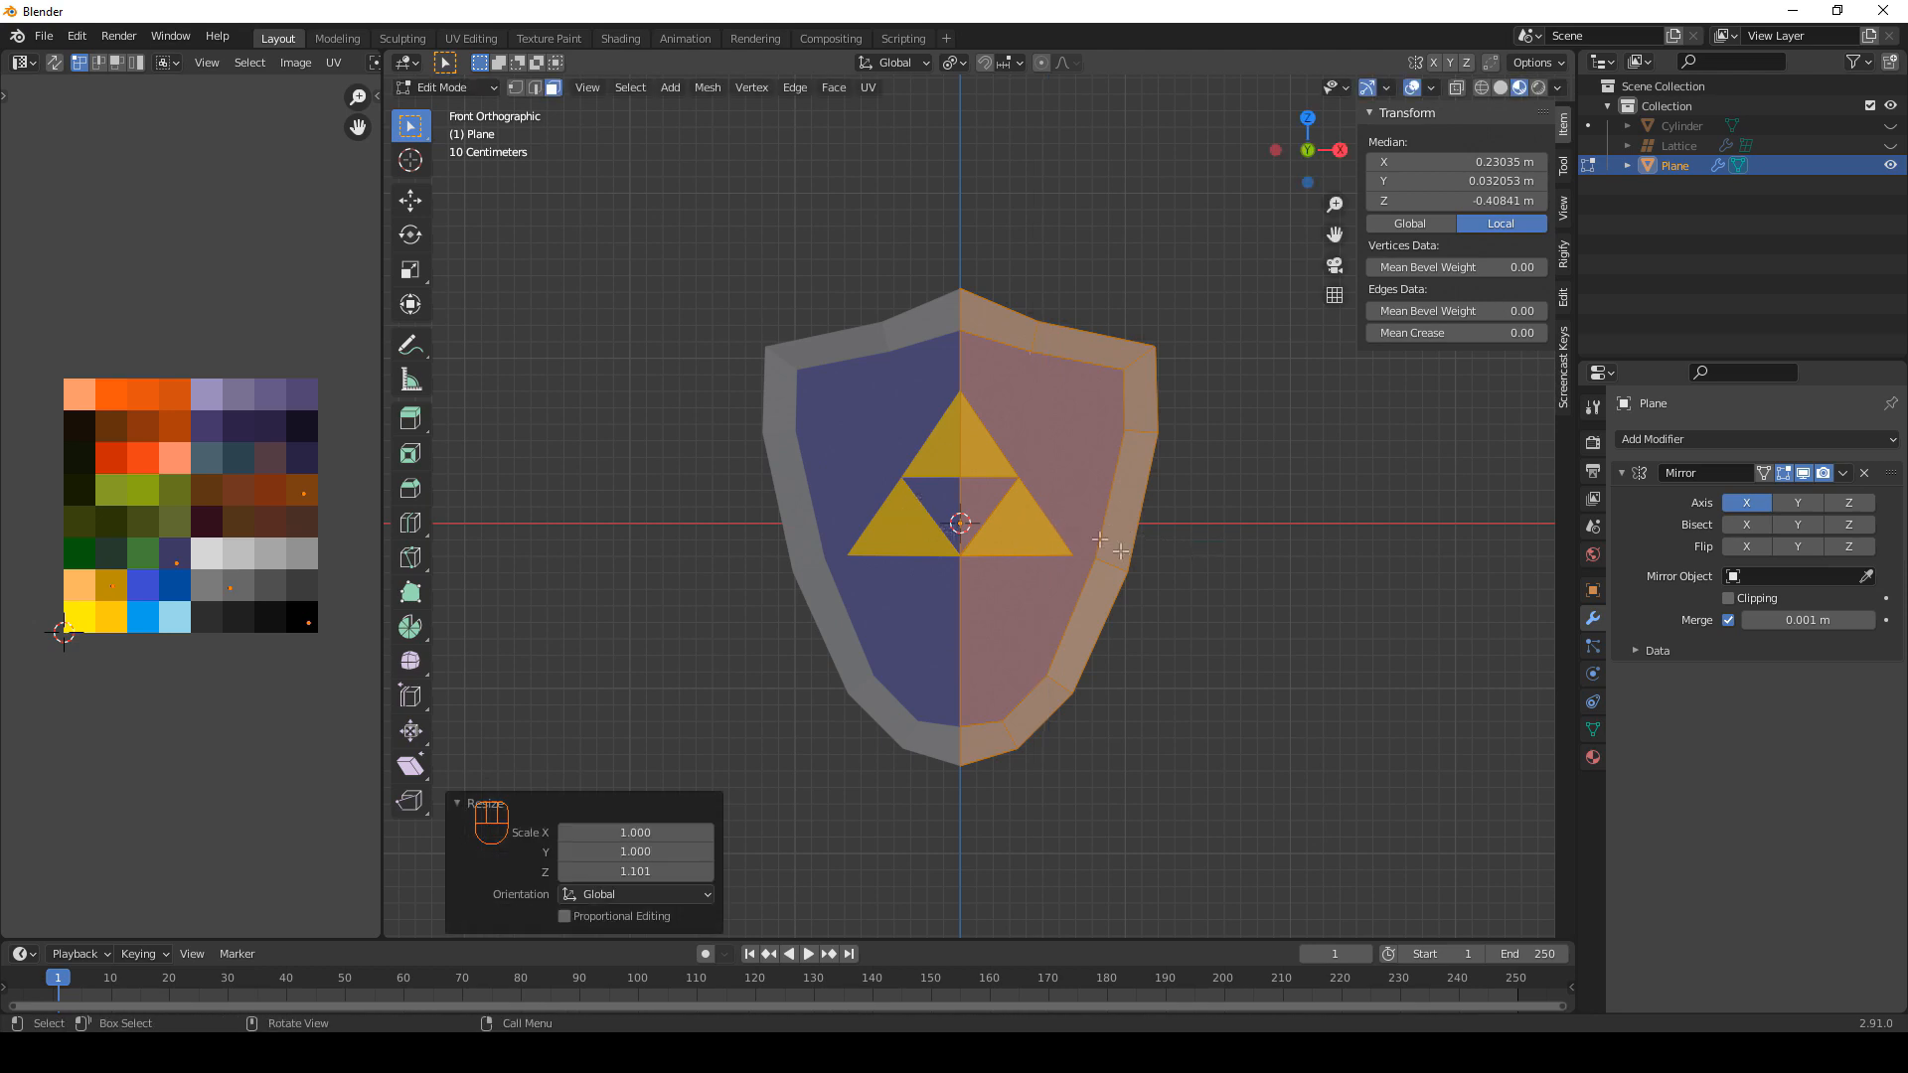
{"action": "left_click", "coordinate": [1228, 566]}
{"action": "middle_click_drag", "start_coordinate": [1103, 565], "coordinate": [1130, 571]}
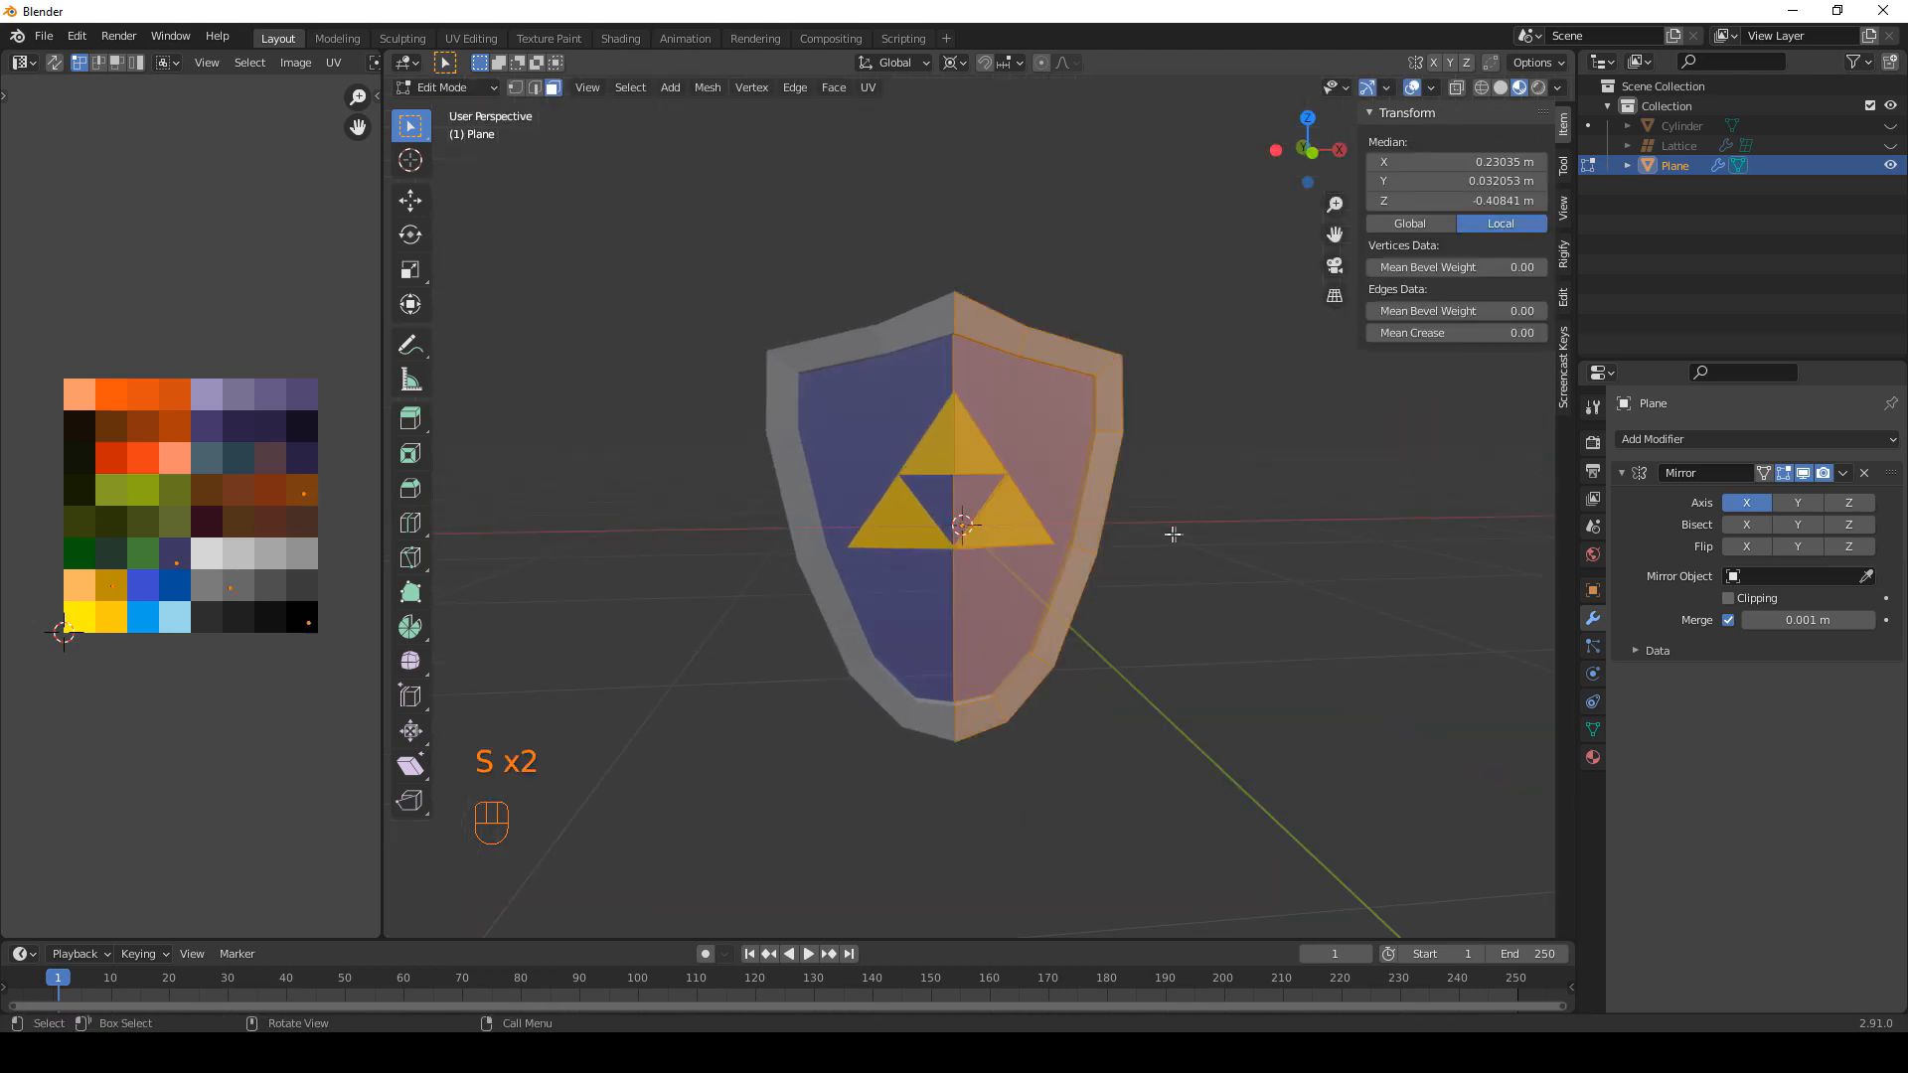
{"action": "middle_click_drag", "start_coordinate": [1174, 534], "coordinate": [1161, 531]}
{"action": "left_click", "coordinate": [1205, 566]}
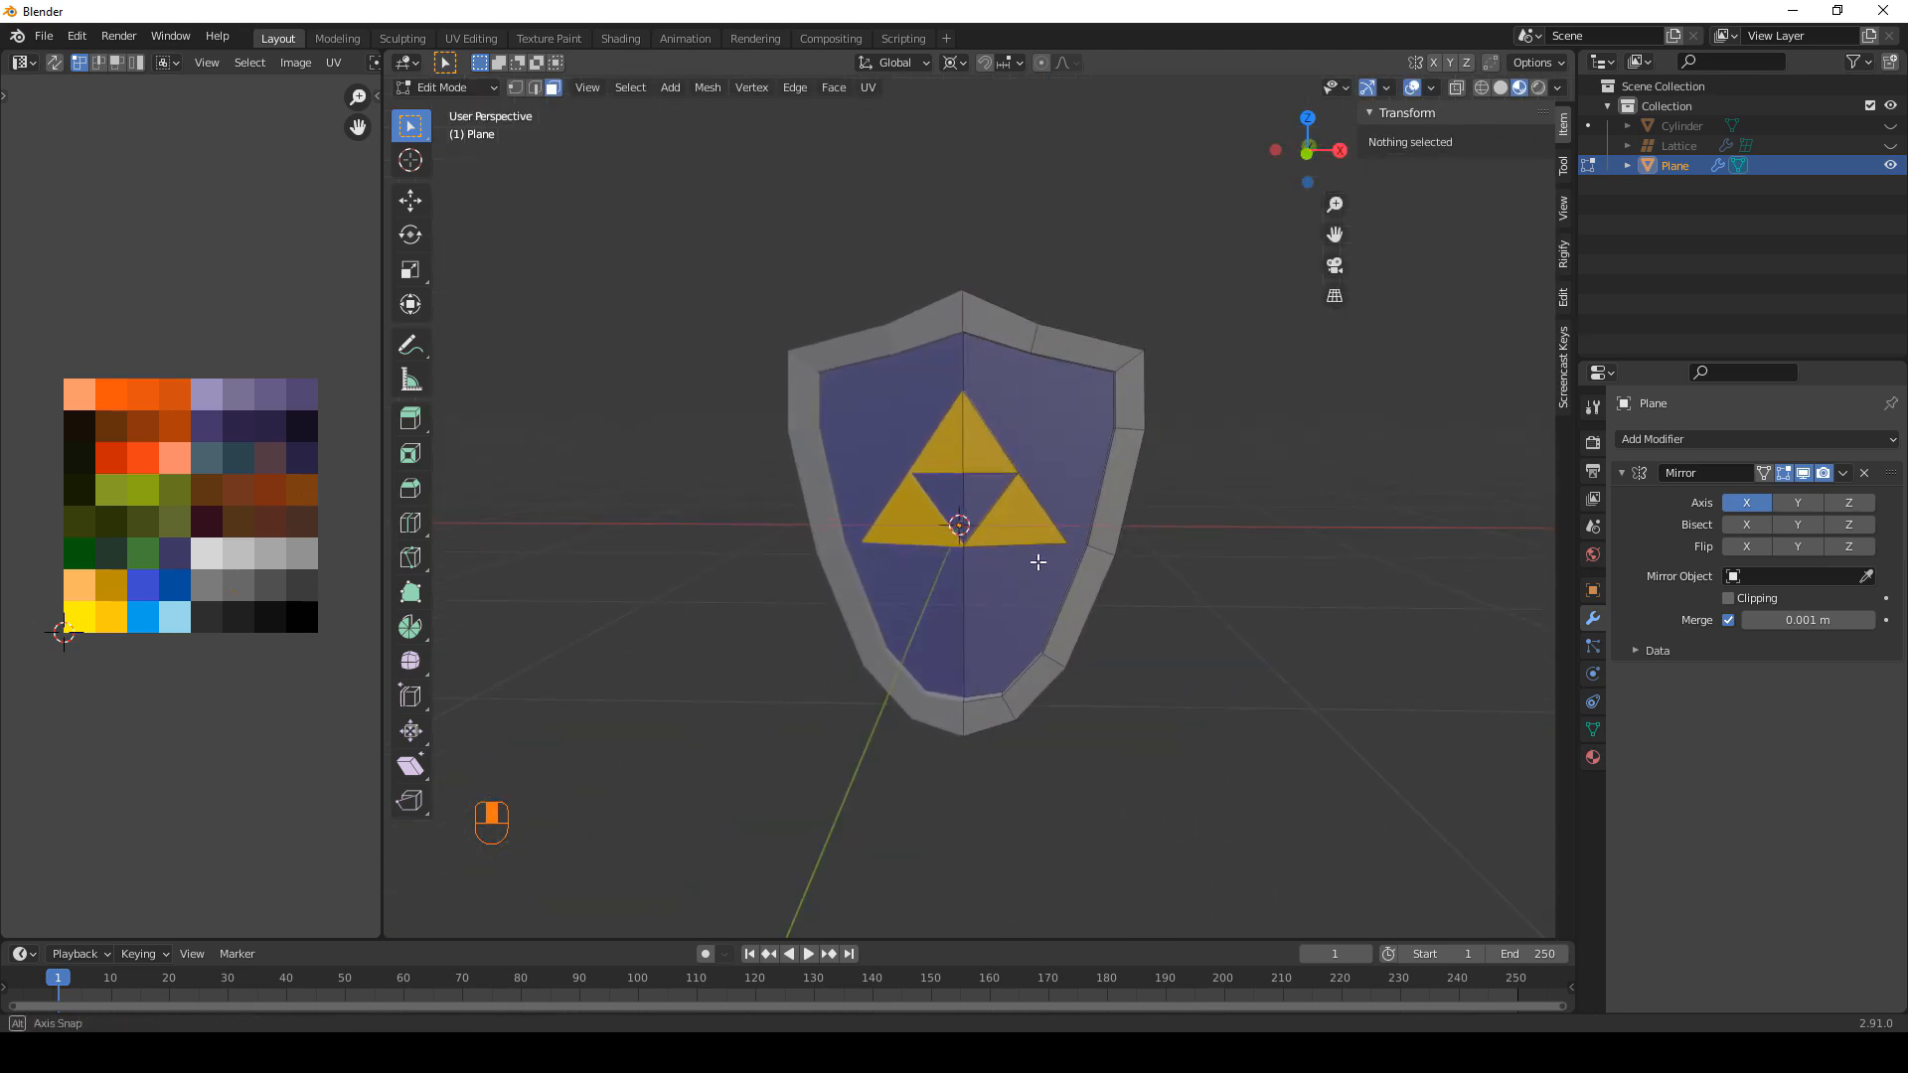
Return to Object Mode and review the coloured shield from an angled front view.
{"action": "key", "text": "Tab"}
{"action": "middle_click_drag", "start_coordinate": [808, 503], "coordinate": [866, 516]}
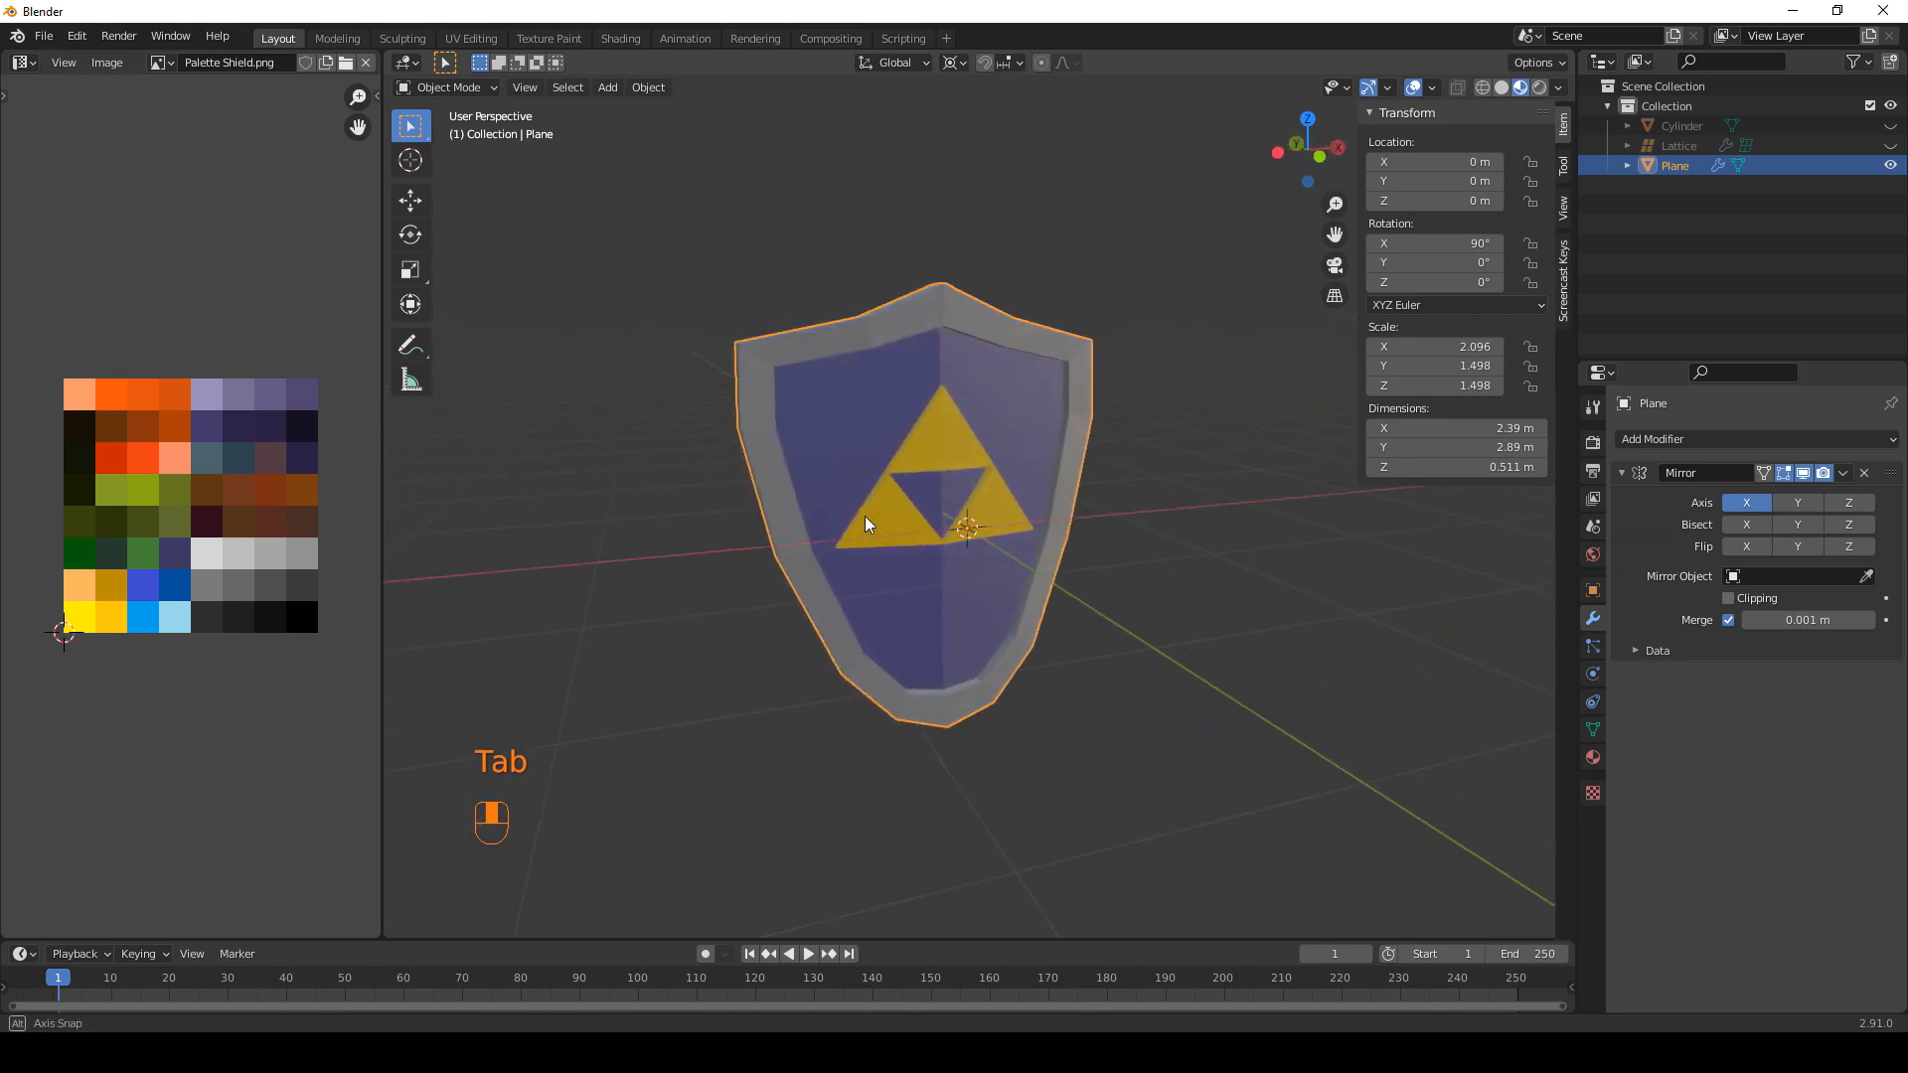
{"action": "key", "text": "Tab"}
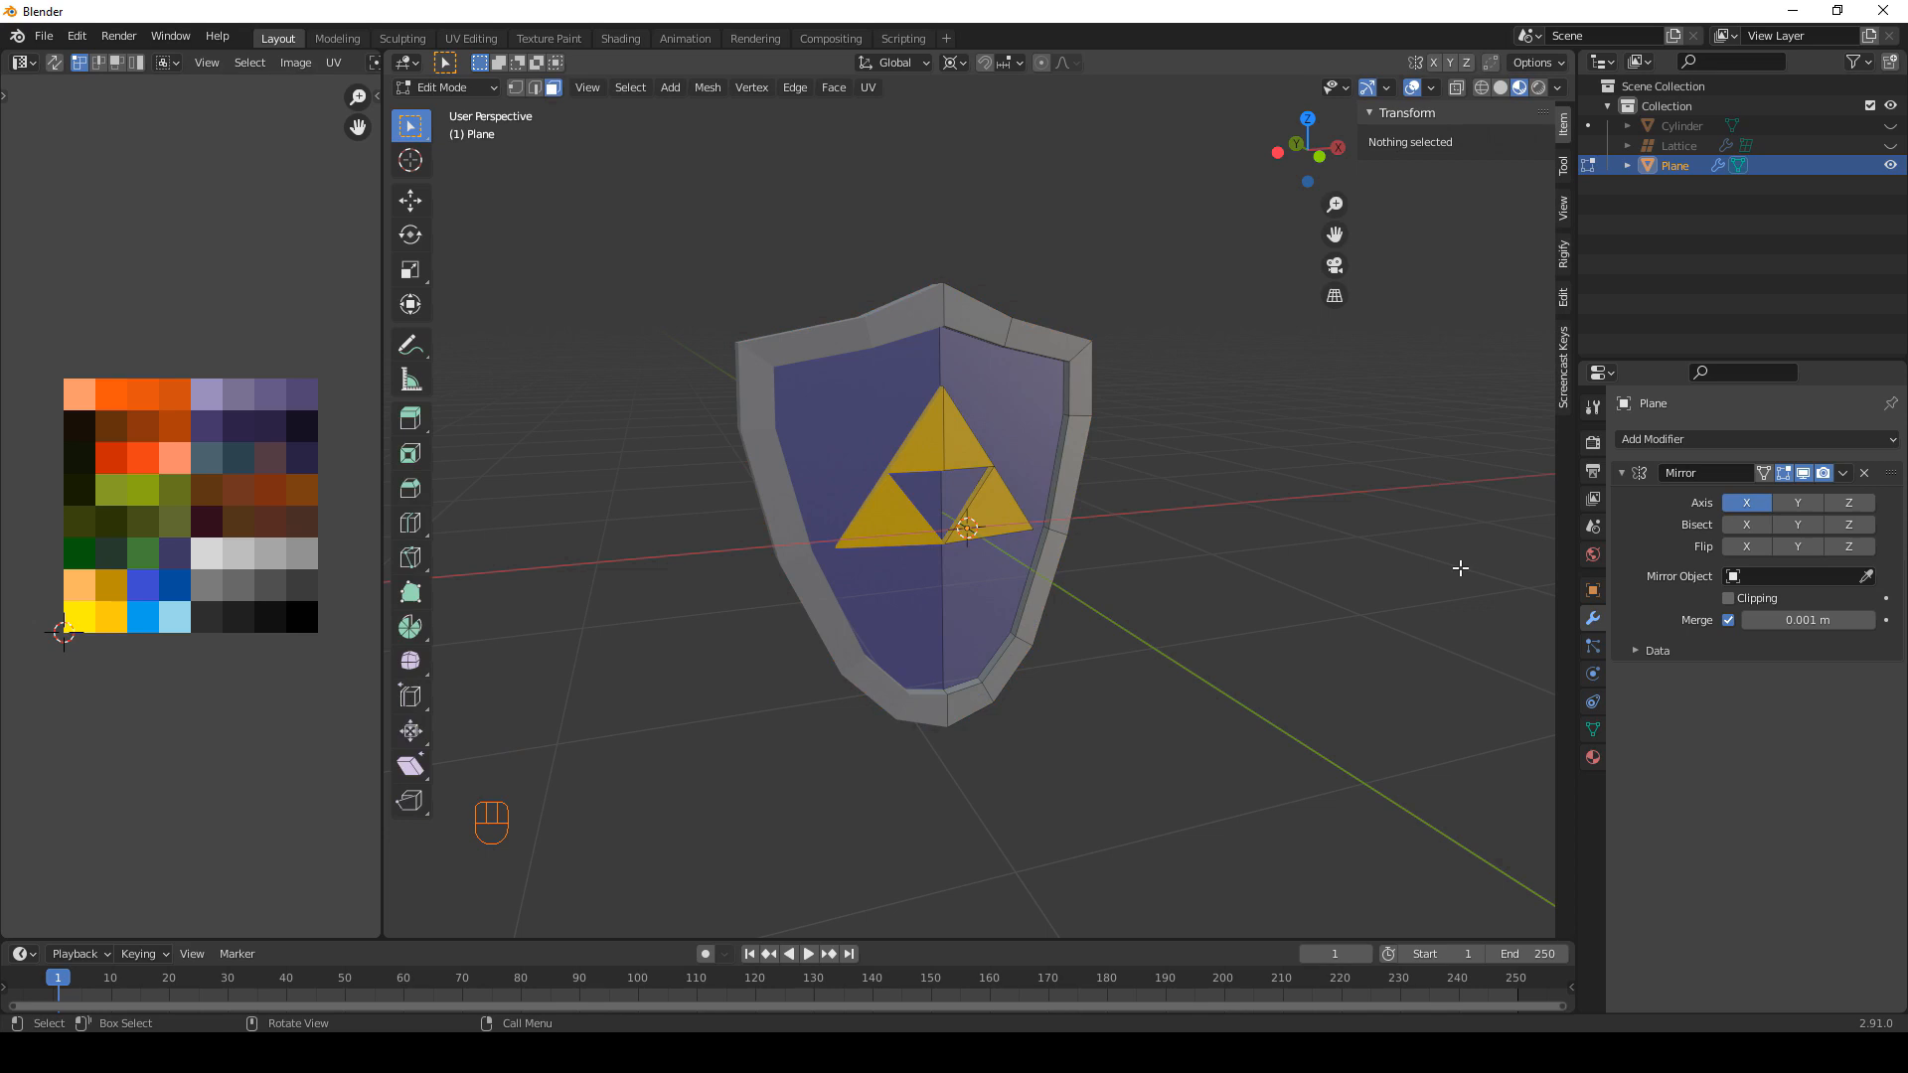
{"action": "middle_click_drag", "start_coordinate": [871, 440], "coordinate": [1185, 542]}
{"action": "key", "text": "Tab"}
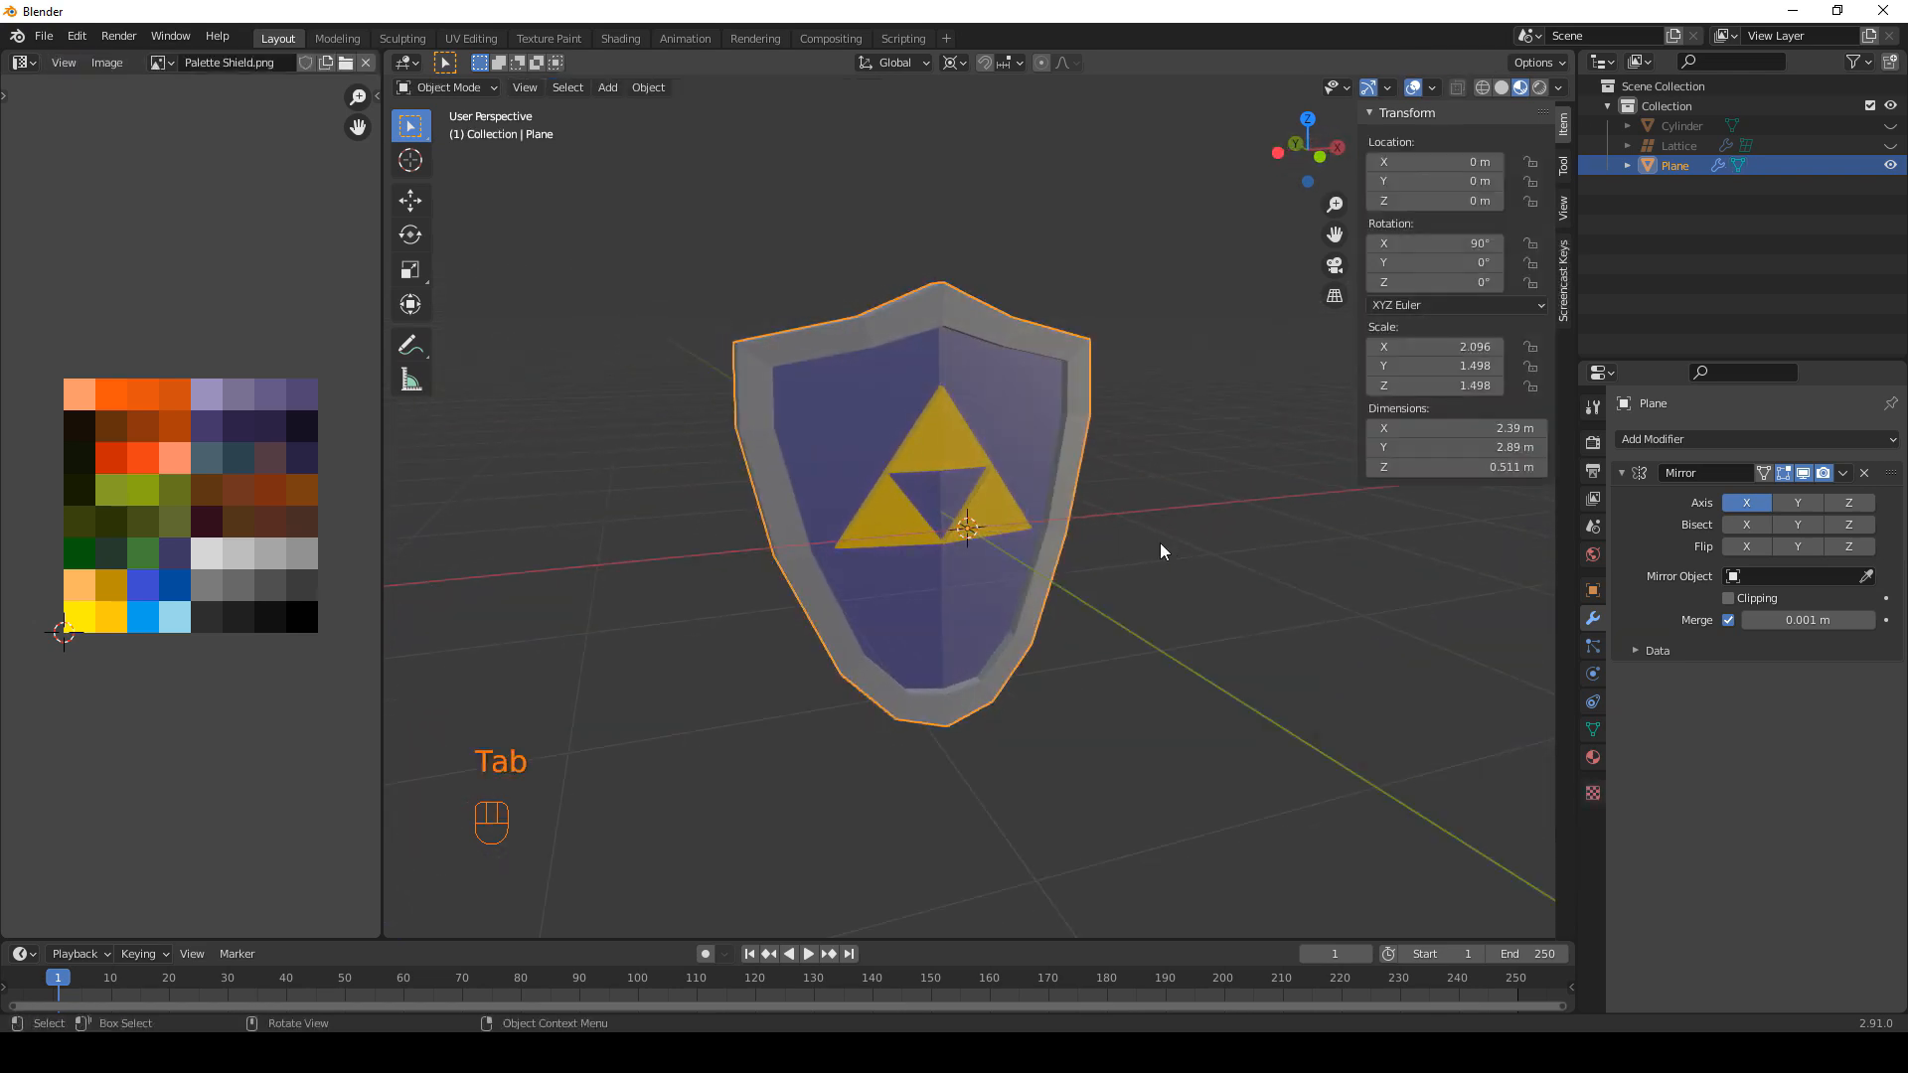